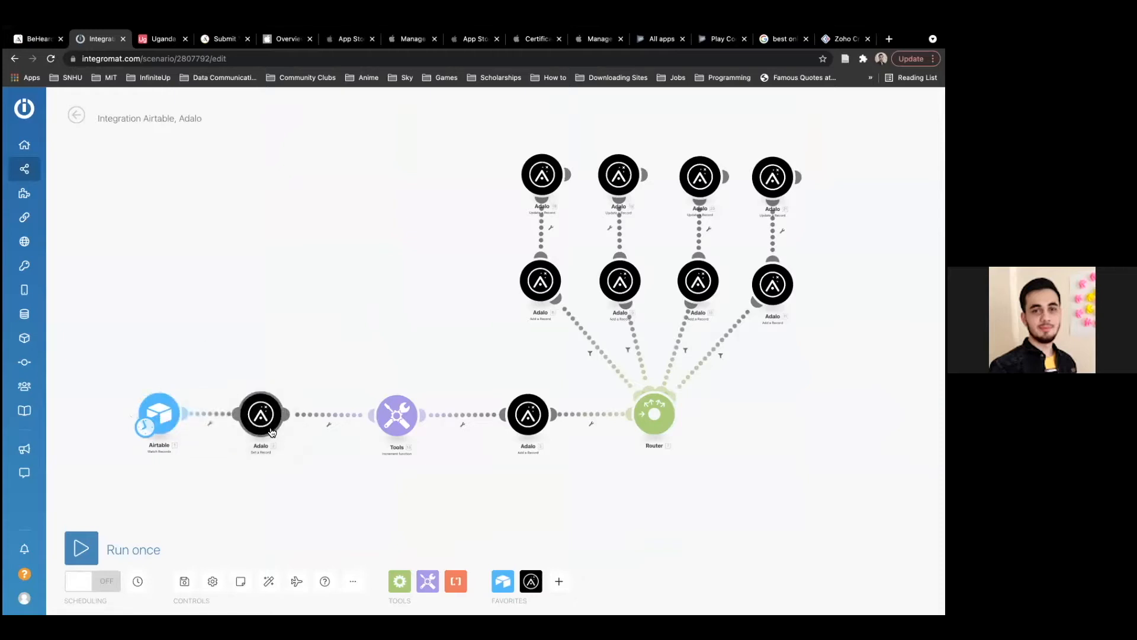
Inspect the connection, base, table and trigger settings of the Airtable Watch Records module, then close them.
scroll(390, 423, "up", 3)
scroll(389, 423, "down", 4)
scroll(388, 423, "up", 3)
left_click_drag(409, 292, 626, 233)
left_click_drag(501, 270, 652, 234)
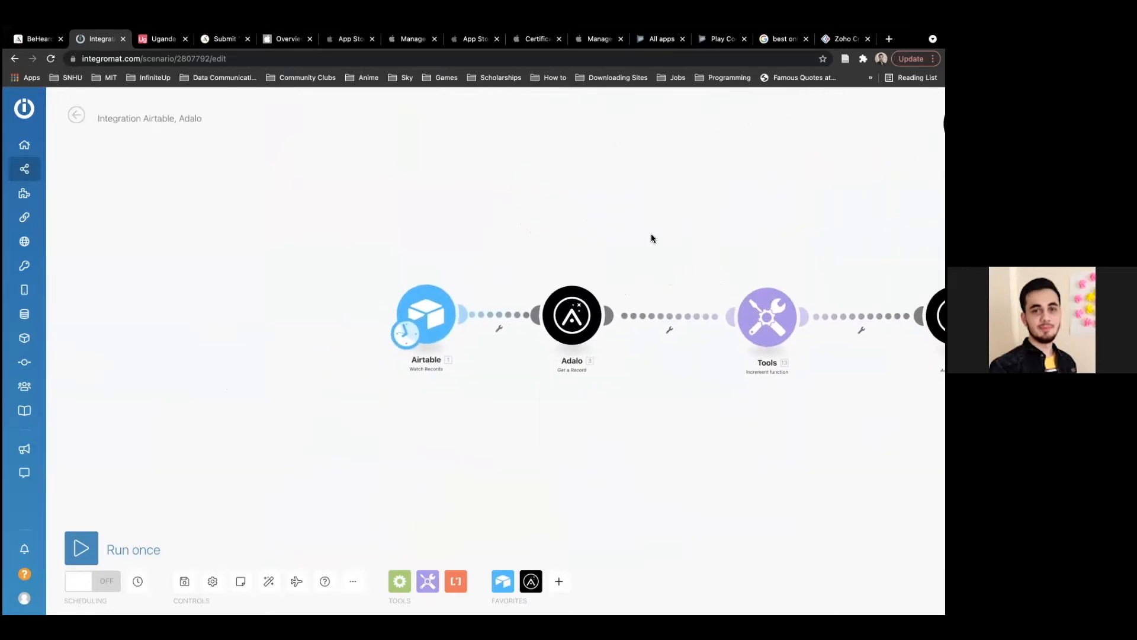
scroll(495, 258, "up", 3)
right_click(482, 262)
left_click(502, 208)
left_click_drag(463, 276, 498, 245)
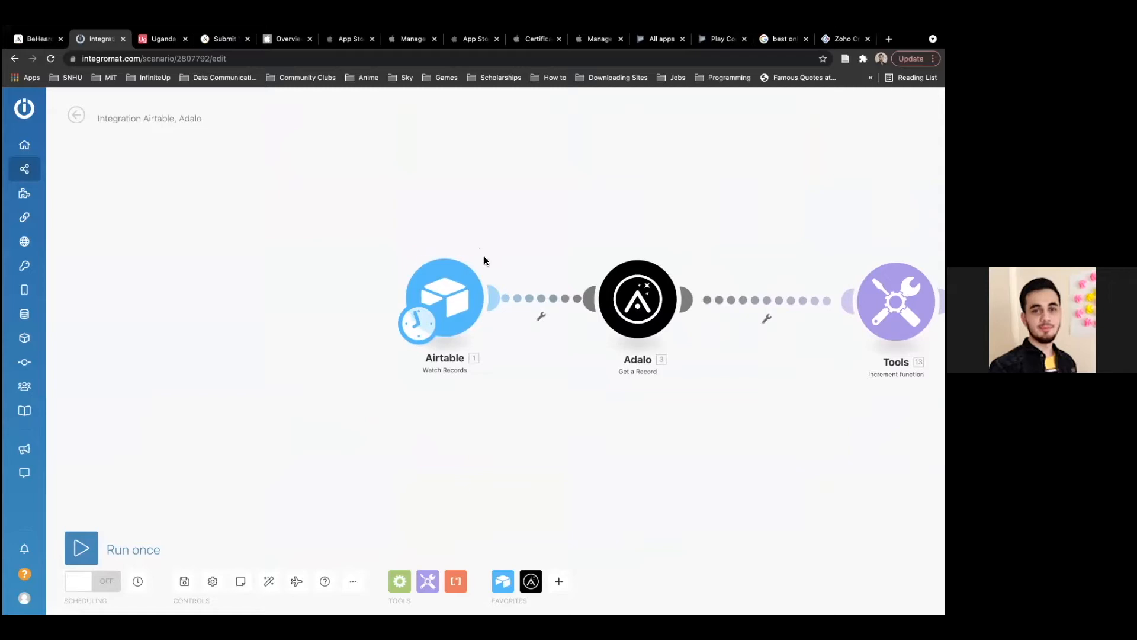
left_click(440, 287)
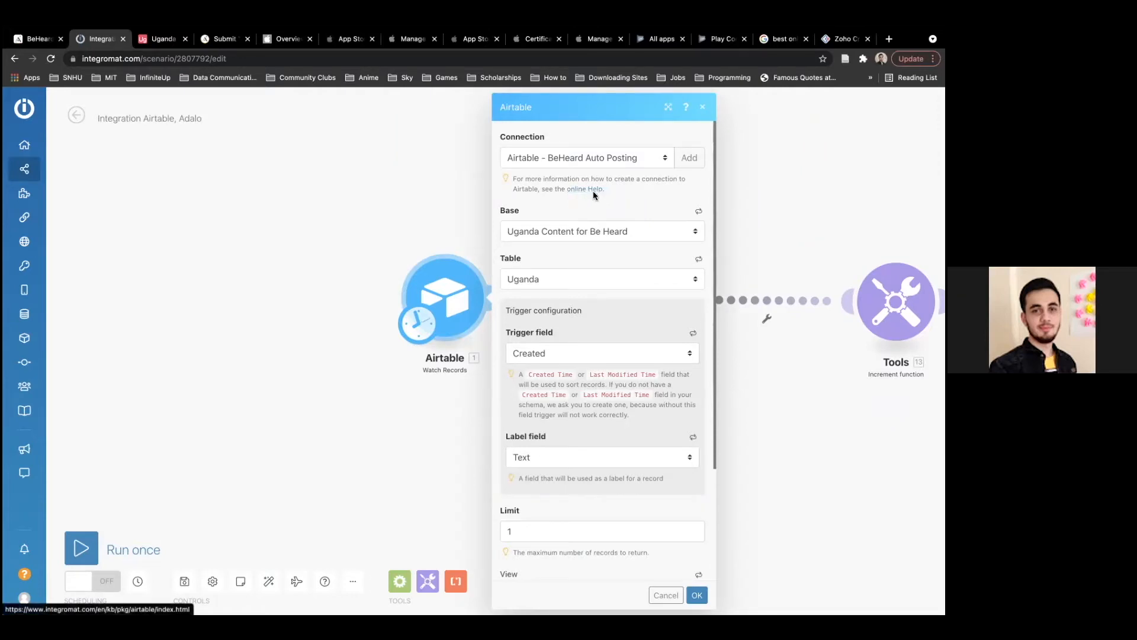
left_click(431, 200)
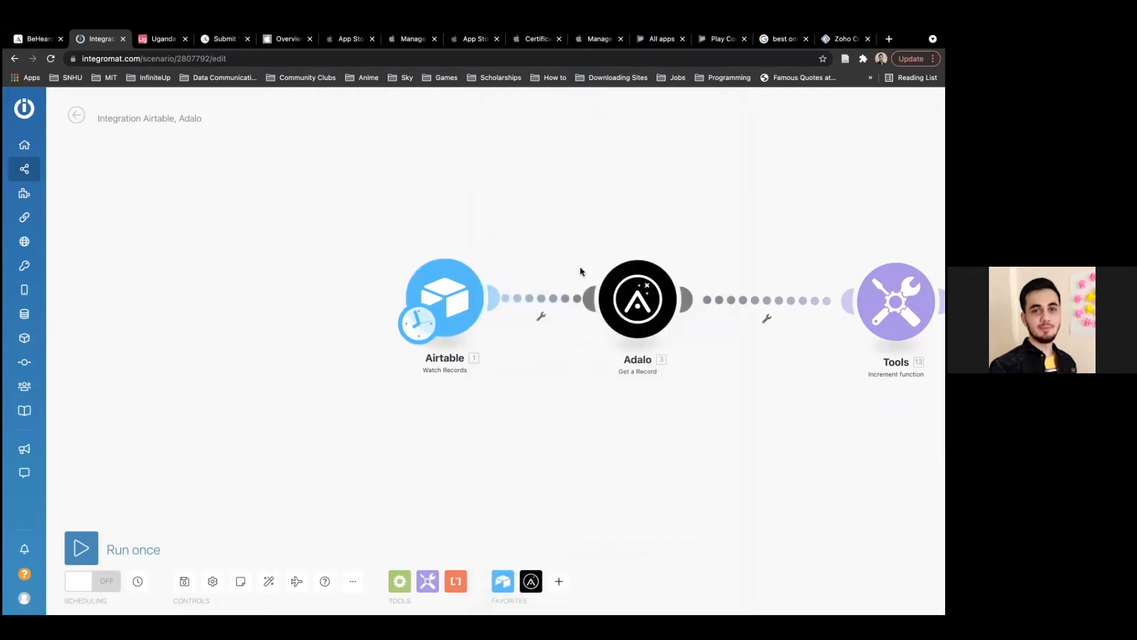
Open the online help from the Adalo Get a Record module and view the instructions for connecting Adalo to Integromat.
left_click(639, 301)
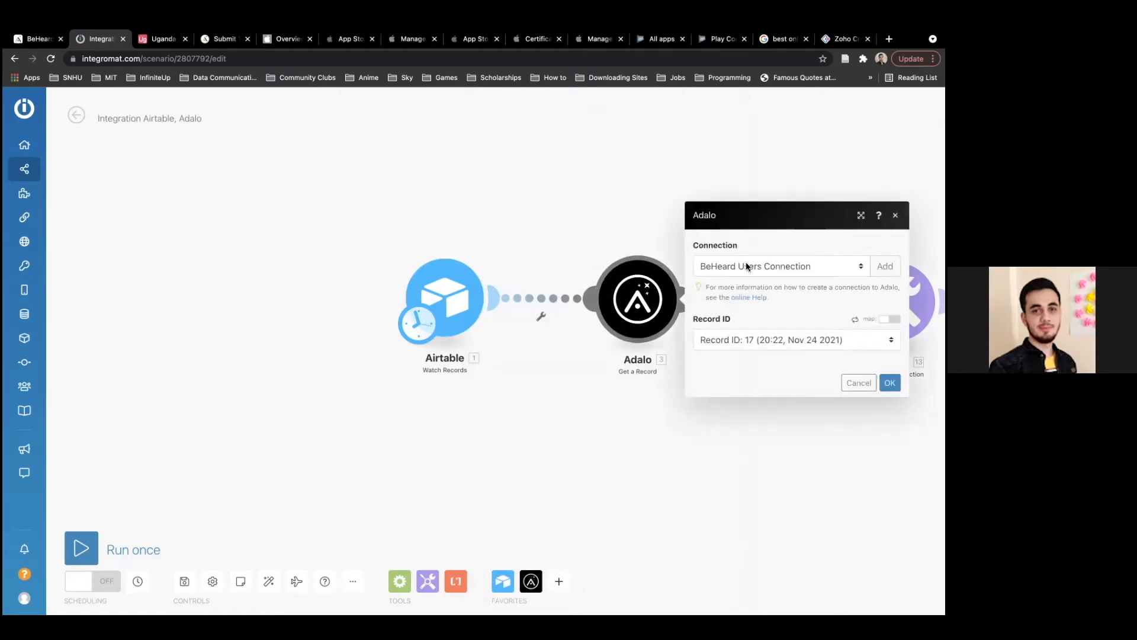
left_click(750, 297)
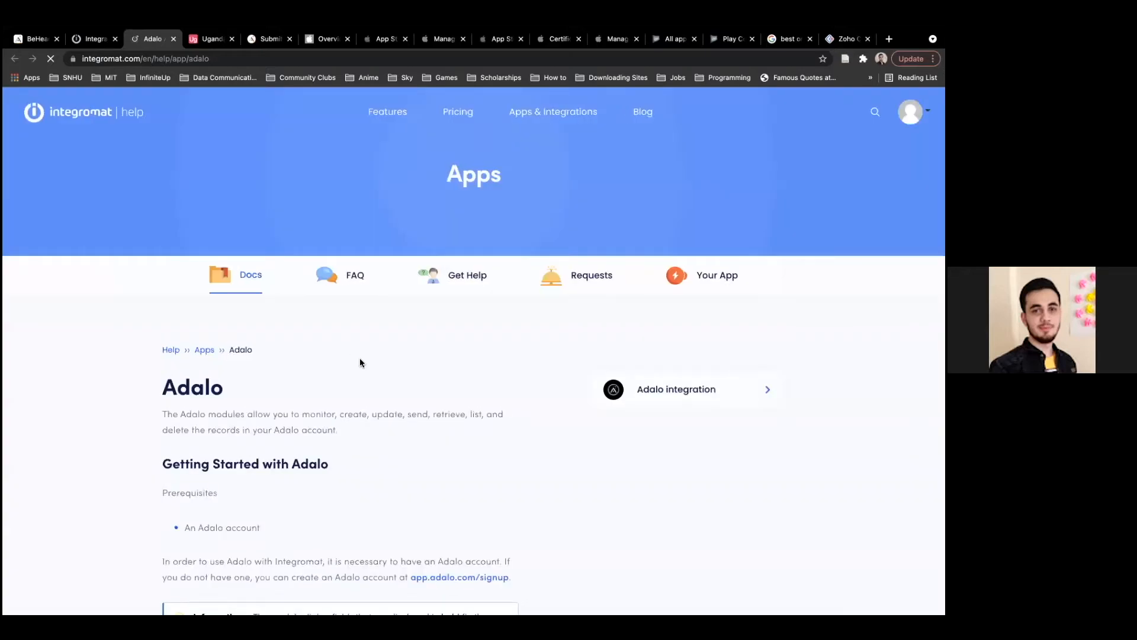
scroll(361, 363, "down", 2)
scroll(361, 362, "down", 9)
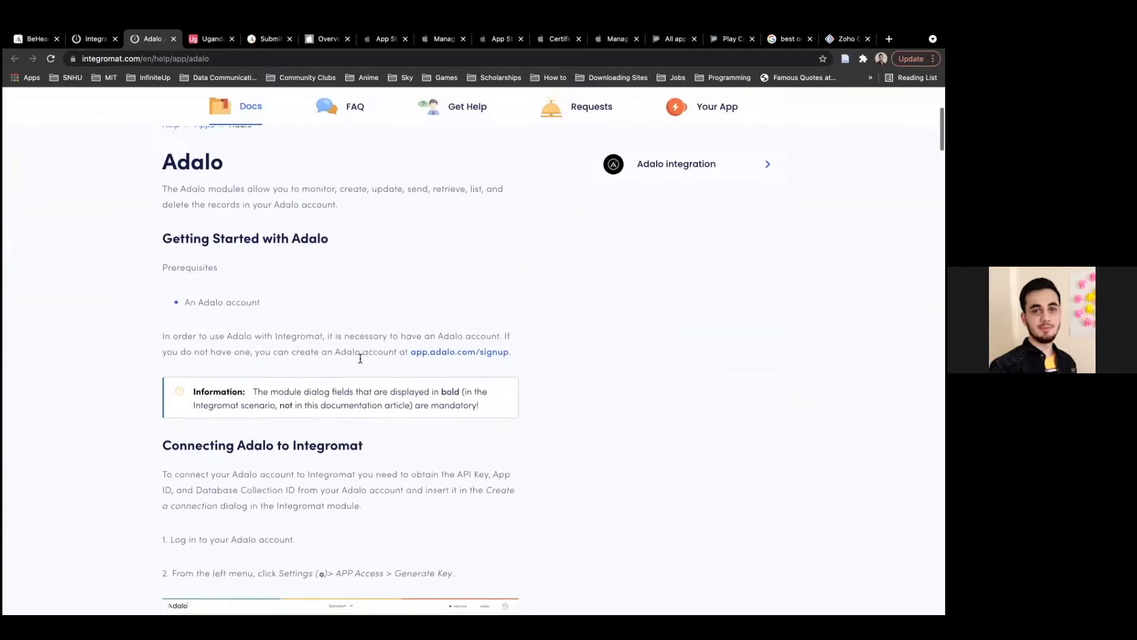
left_click(92, 38)
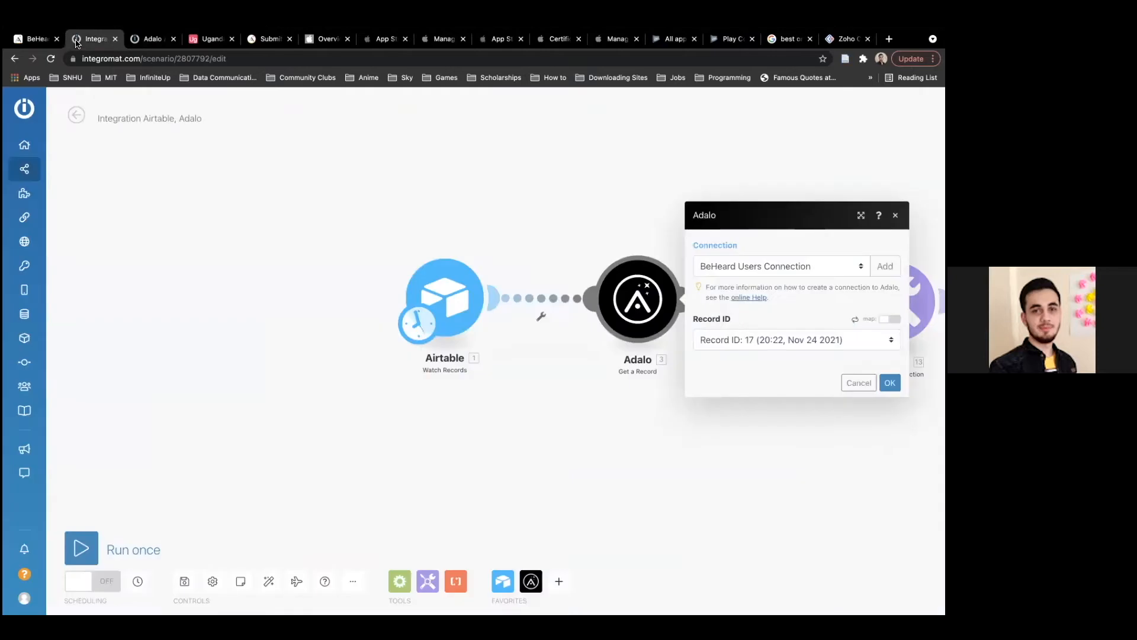
Open the Airtable module's online help and read the sections on connecting Airtable and the Watch Records trigger.
left_click(443, 306)
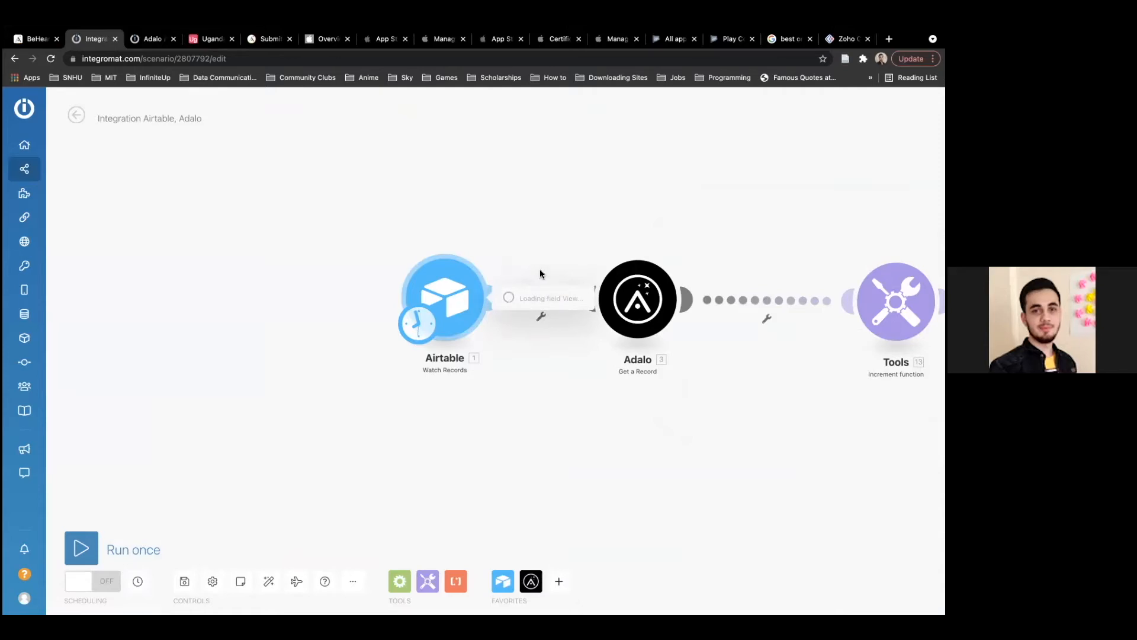
left_click(589, 190)
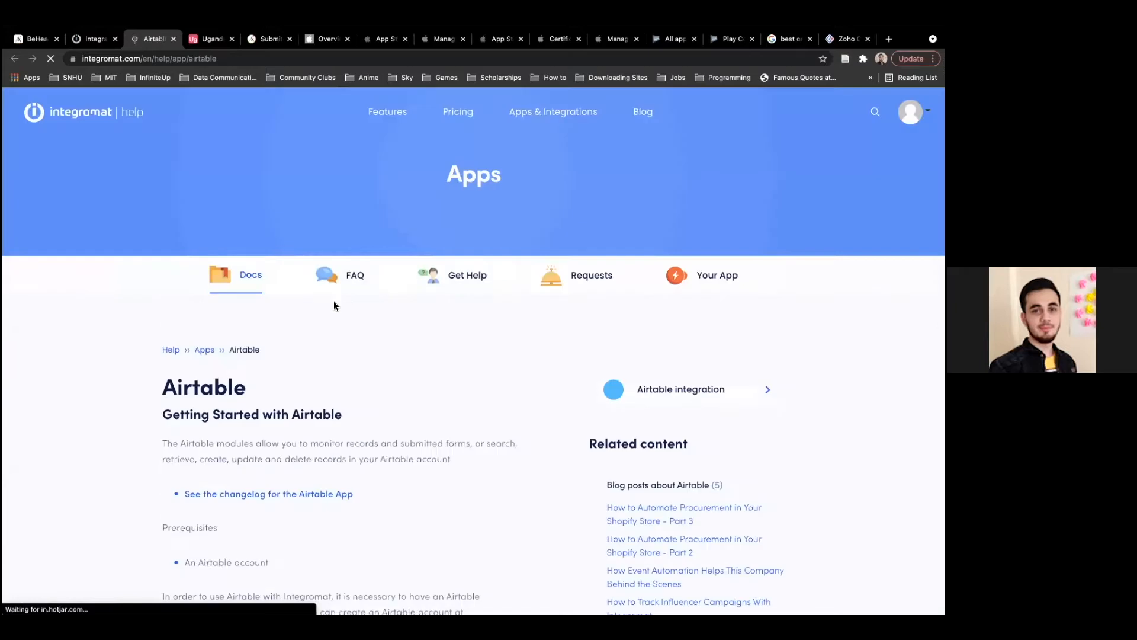
scroll(334, 305, "down", 2)
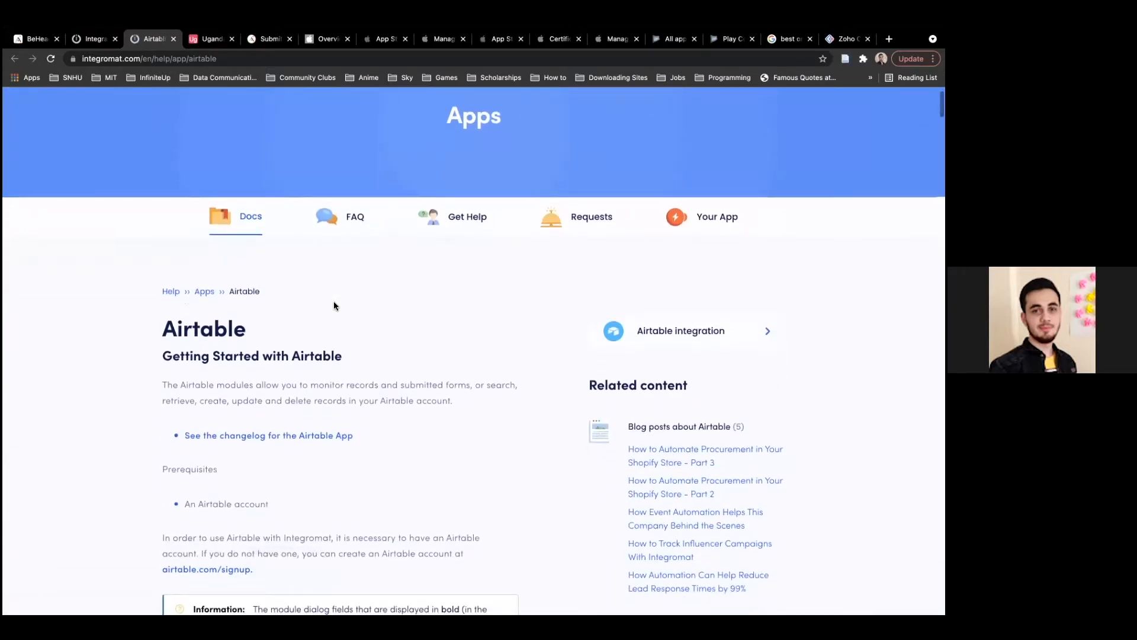
scroll(333, 301, "down", 8)
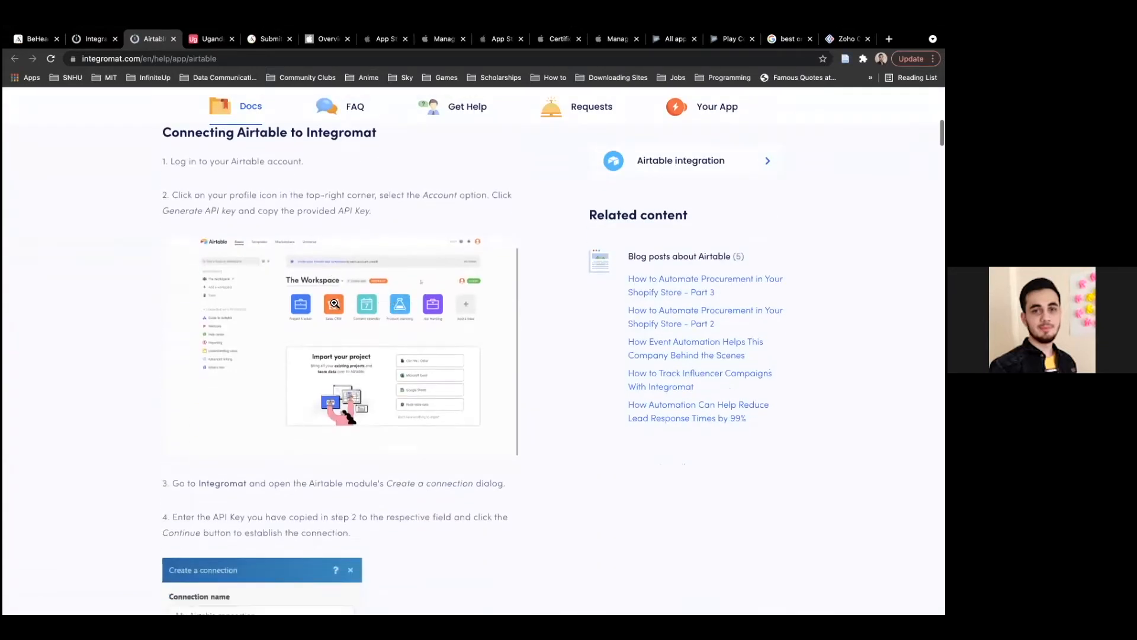
scroll(331, 301, "down", 4)
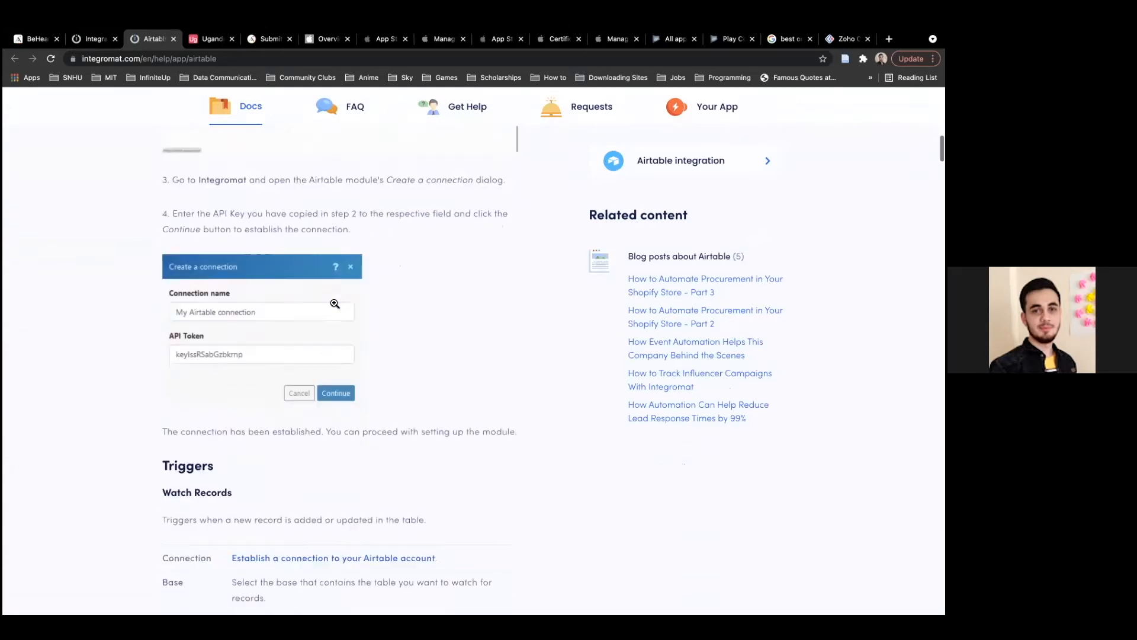
scroll(427, 267, "down", 14)
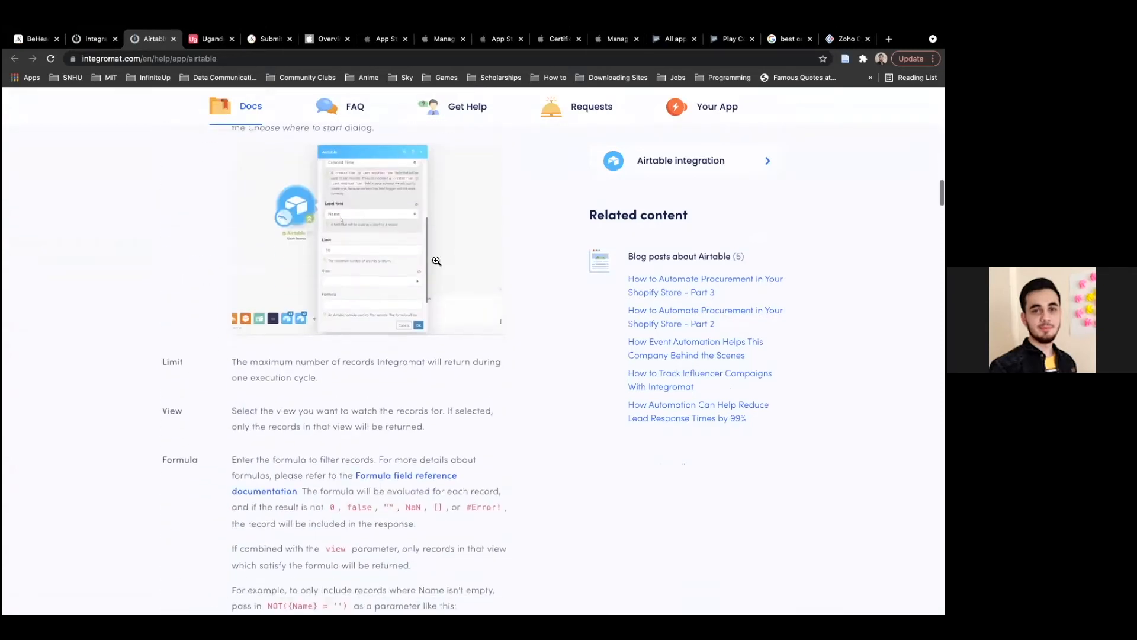
scroll(437, 261, "up", 3)
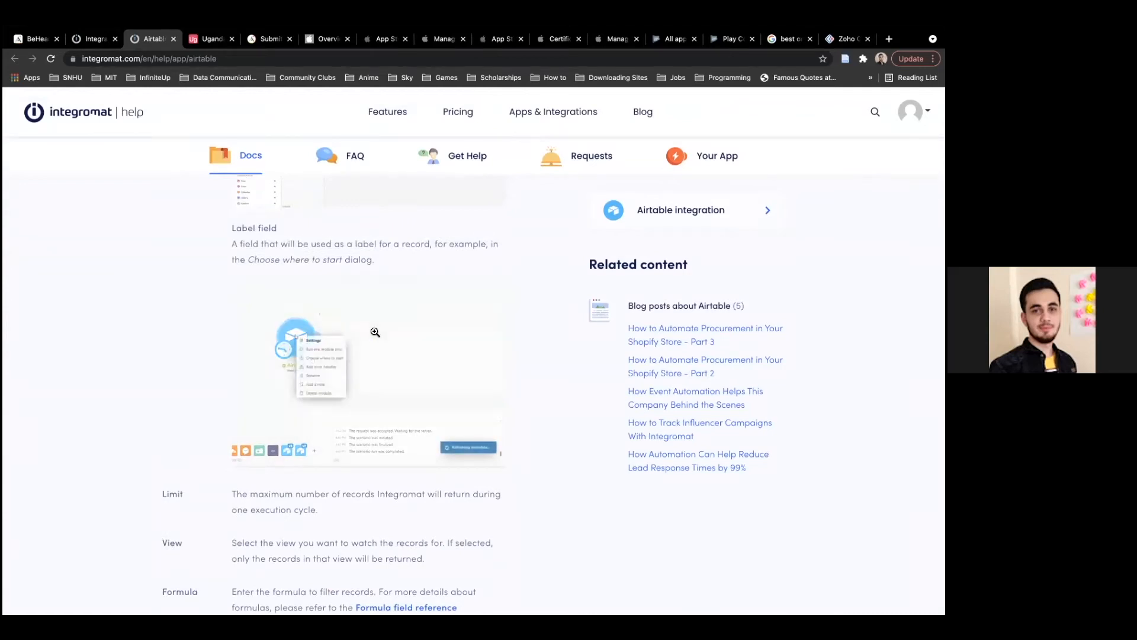
scroll(374, 331, "up", 1)
scroll(436, 290, "up", 3)
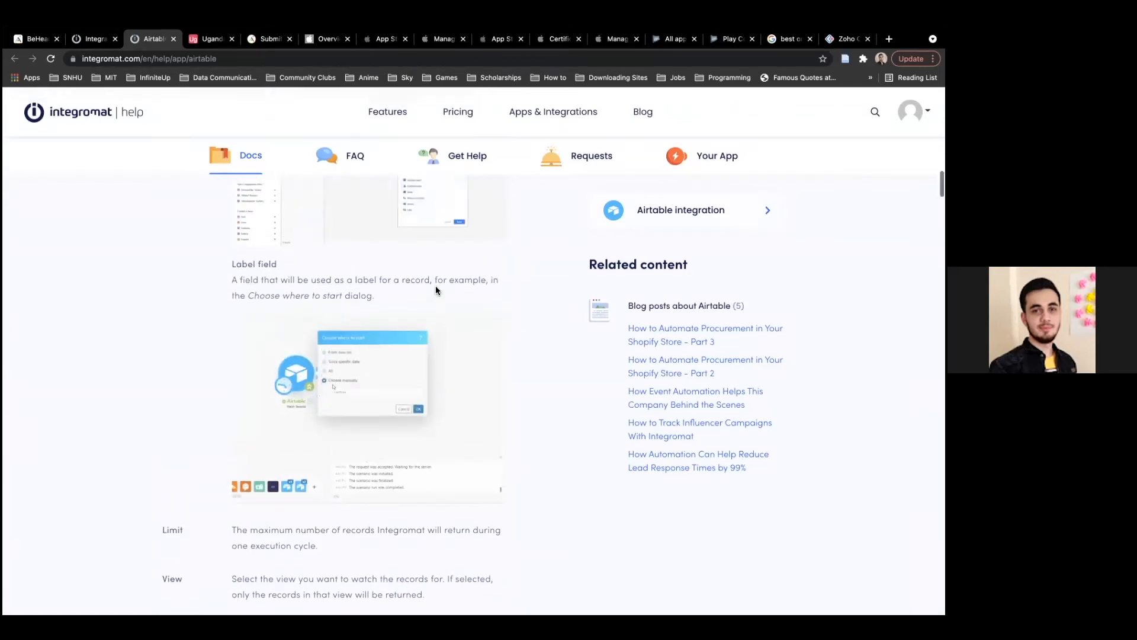
scroll(436, 290, "up", 2)
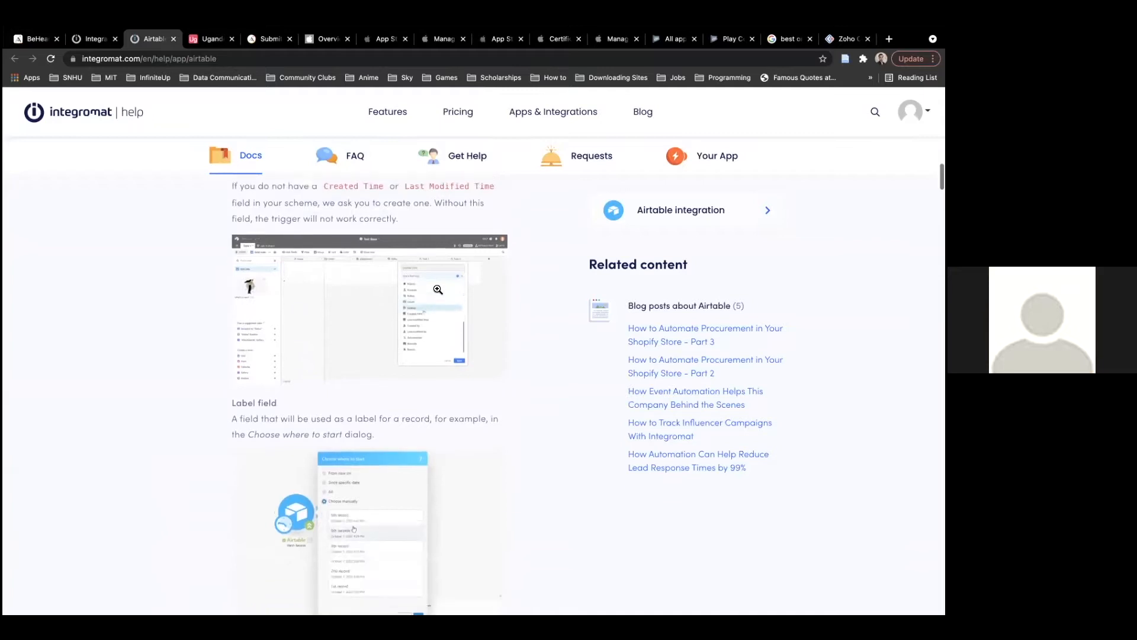
scroll(437, 289, "up", 6)
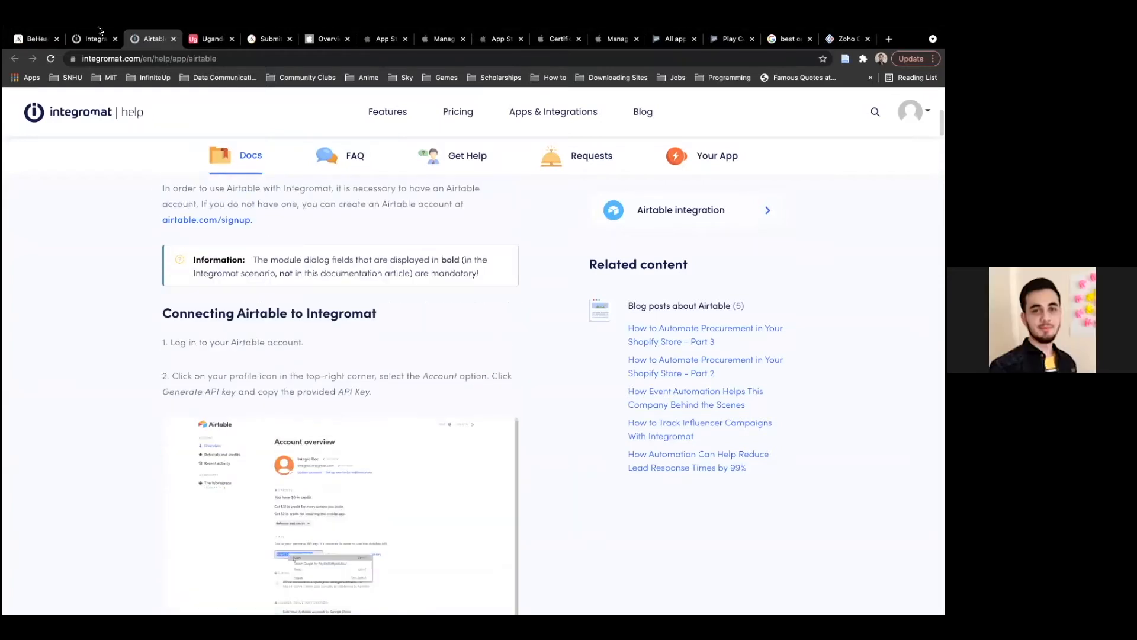
Return to the scenario, view the Airtable module's form for creating a new connection, and dismiss it without adding one.
left_click(95, 38)
left_click(310, 211)
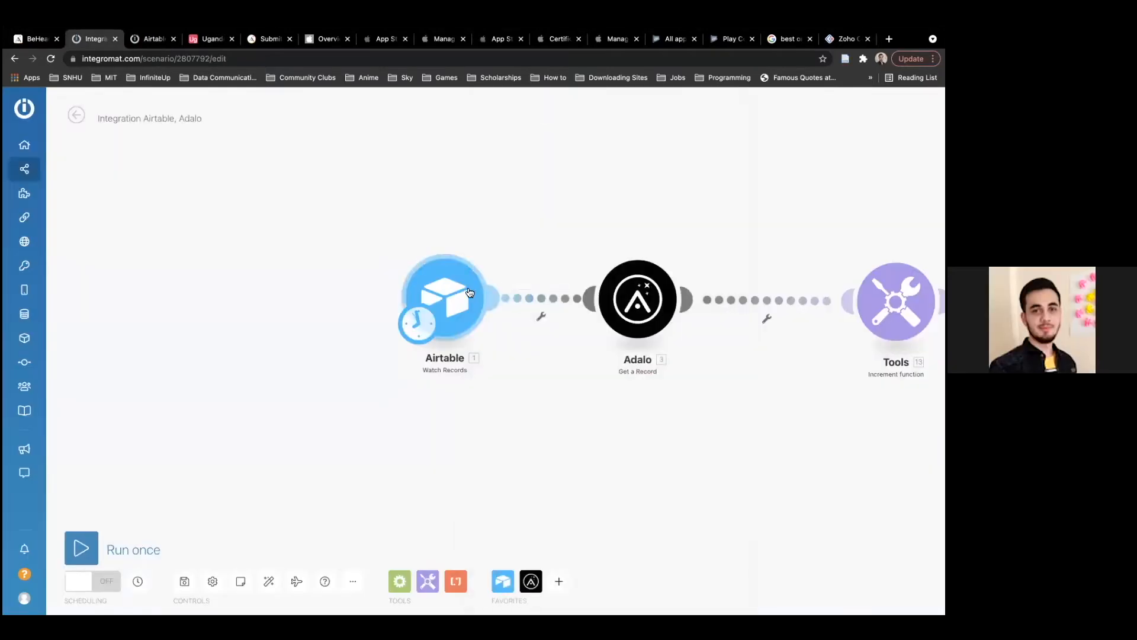
left_click(470, 292)
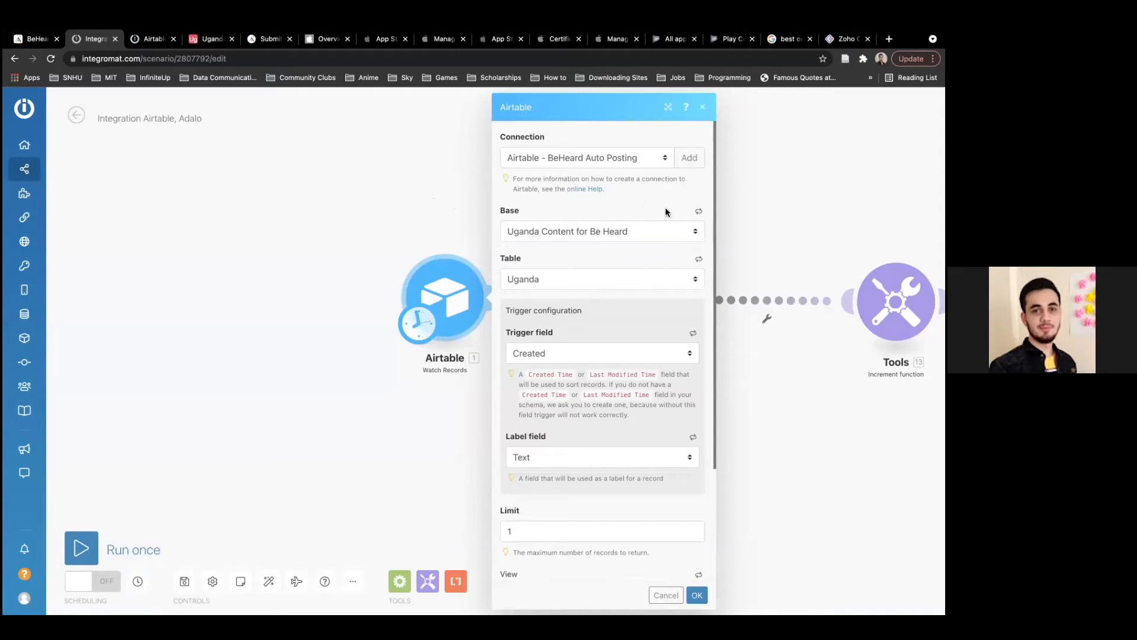
scroll(621, 207, "down", 2)
scroll(622, 207, "up", 2)
left_click(690, 159)
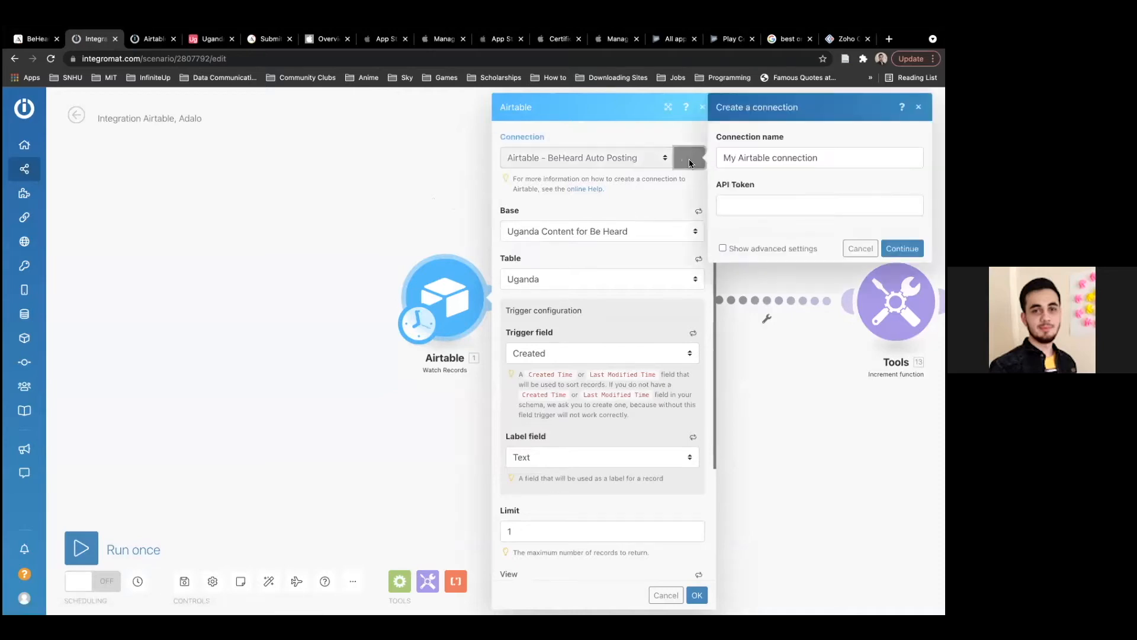
left_click(919, 106)
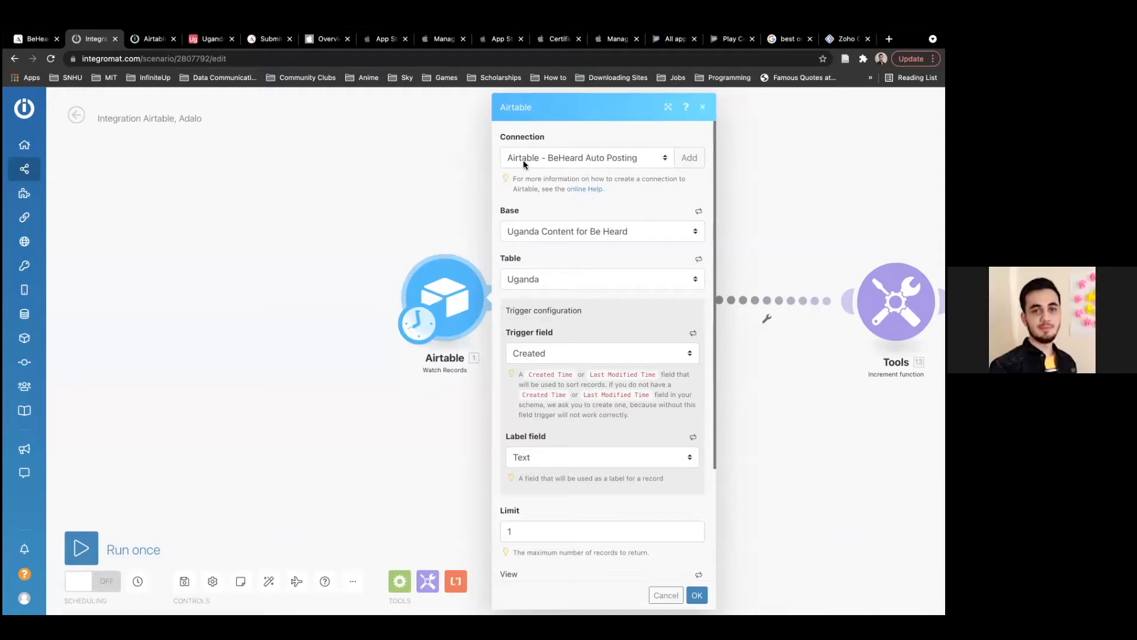
left_click(689, 157)
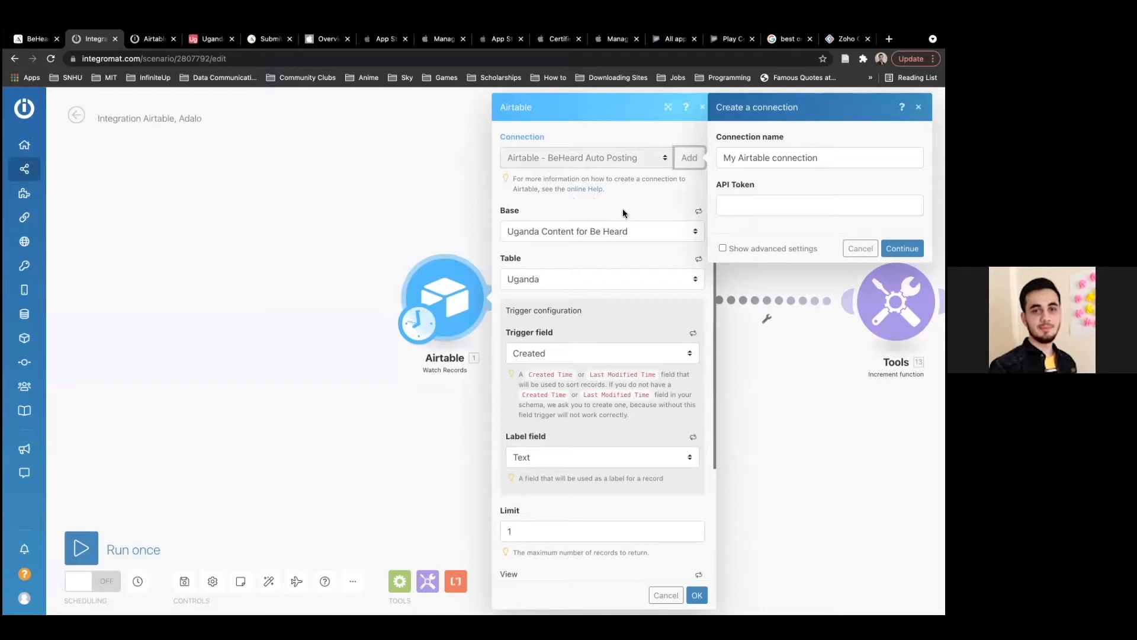
left_click(596, 202)
left_click(861, 248)
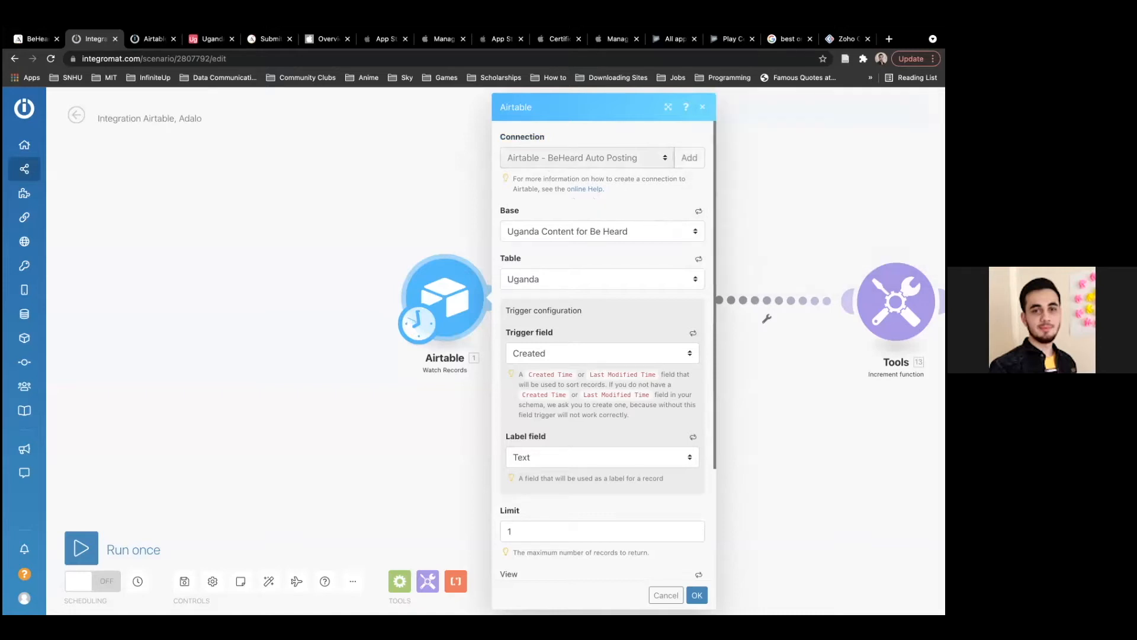
Switch to the Uganda Content for Be Heard base in Airtable and examine the Uganda table's columns.
left_click(201, 47)
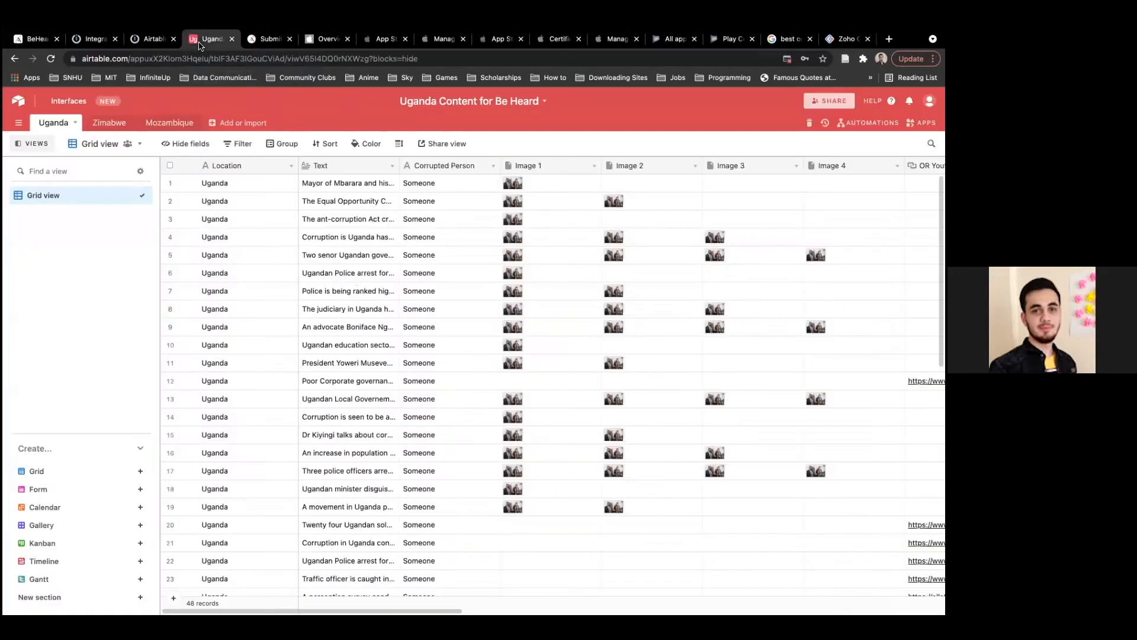
scroll(353, 275, "right", 10)
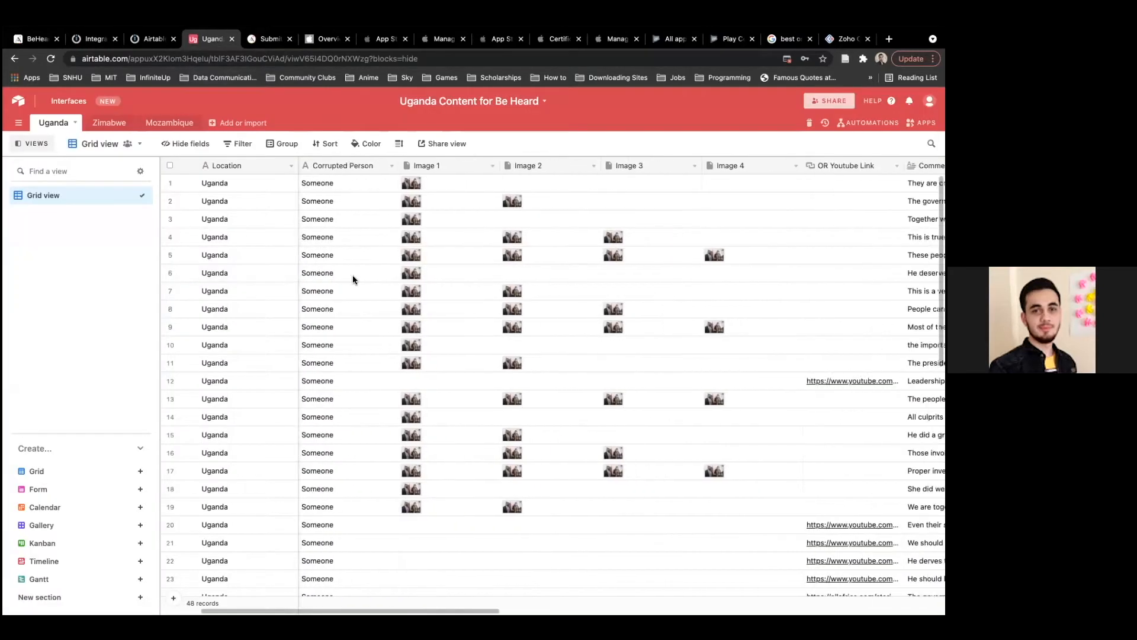
scroll(353, 275, "left", 10)
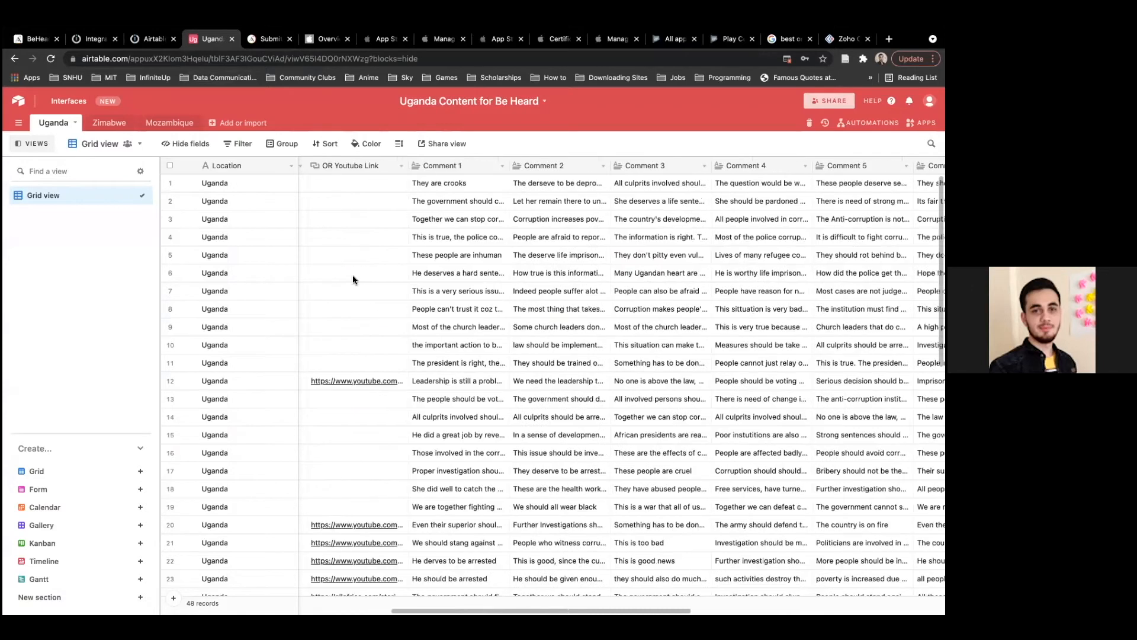
Return to the Integromat scenario and view the available tables in the Airtable module's settings, leaving Uganda selected.
left_click(95, 39)
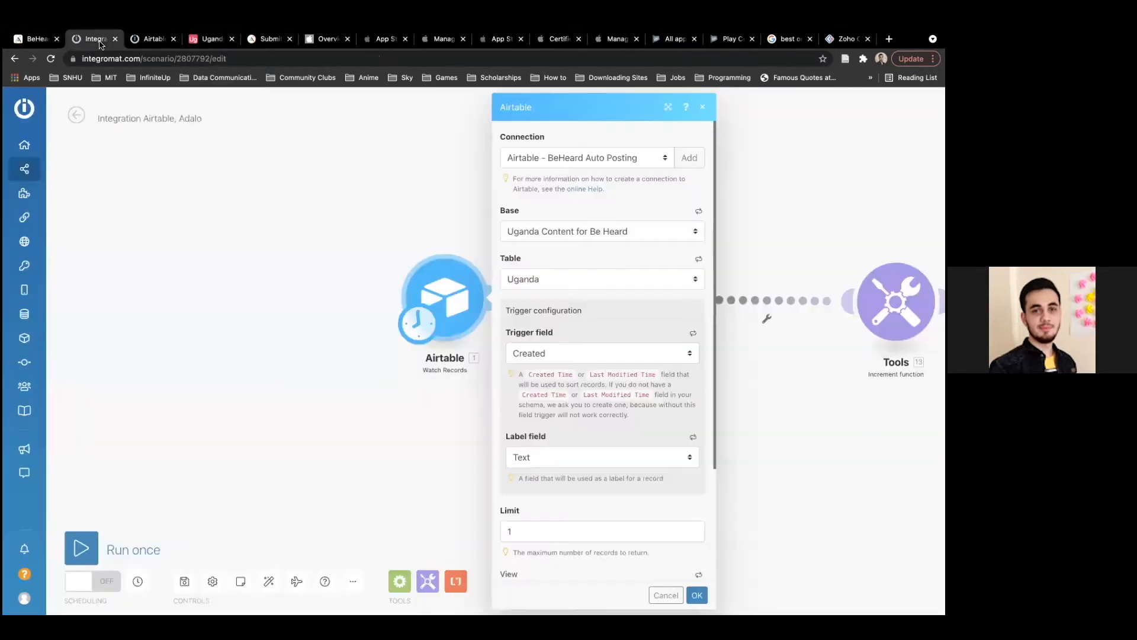
scroll(593, 270, "down", 2)
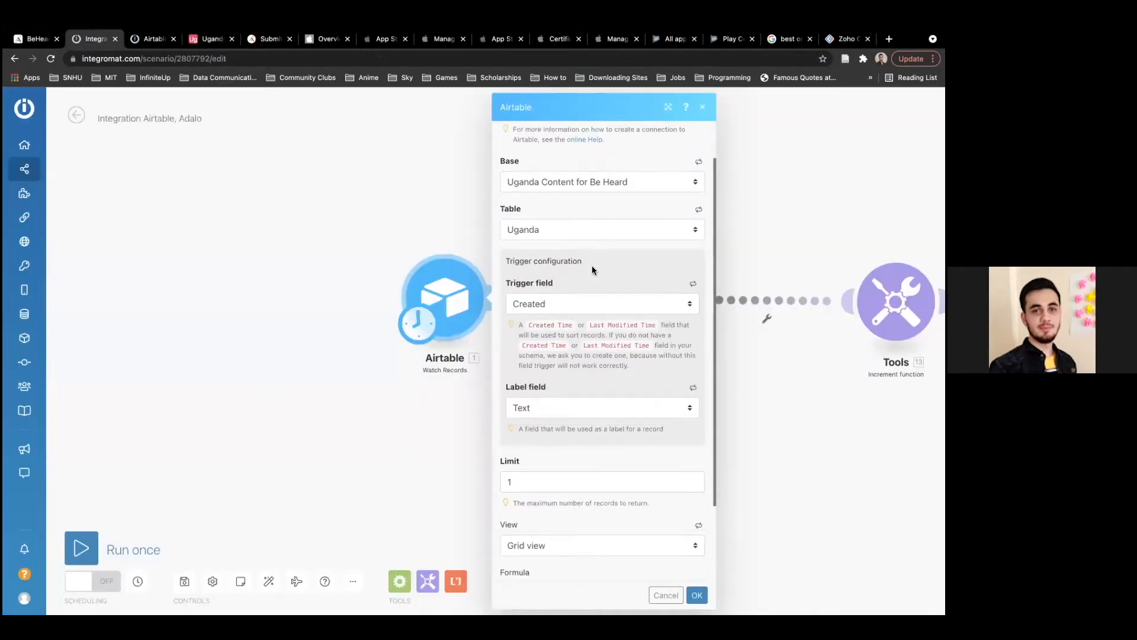
left_click(578, 236)
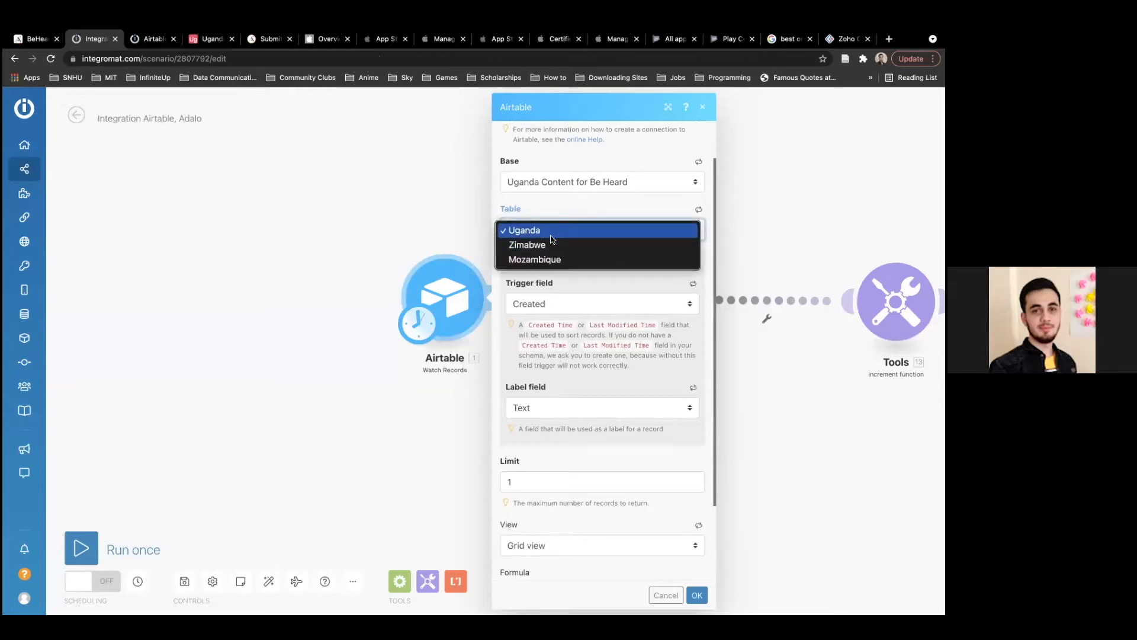
left_click(579, 208)
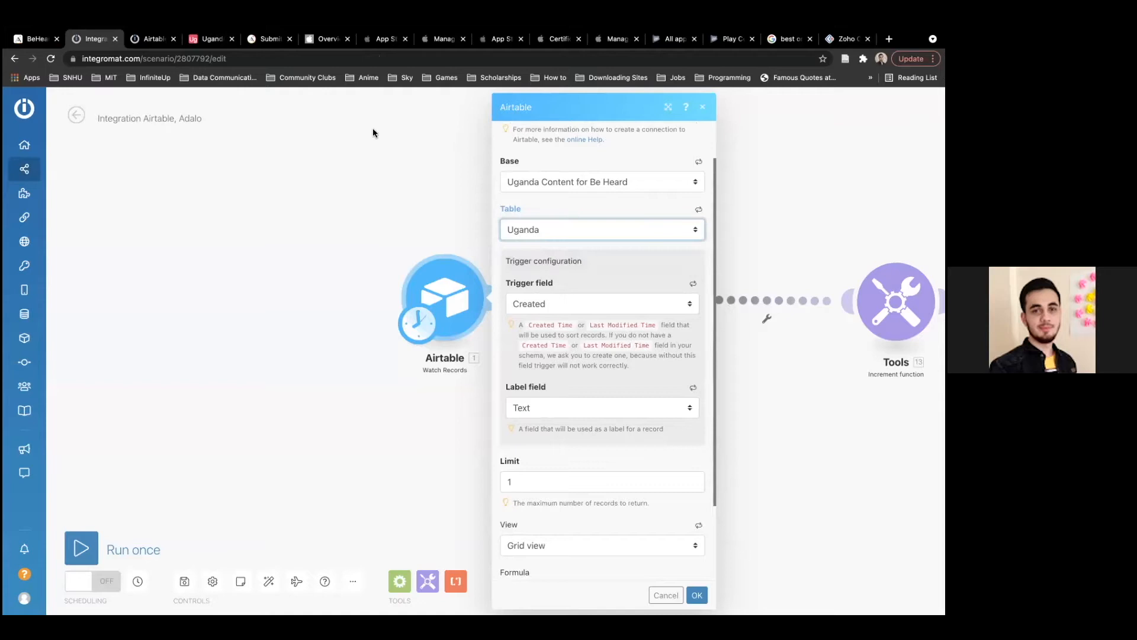
Switch to the Airtable base and look through its Zimabwe, Mozambique and Uganda tables.
left_click(209, 38)
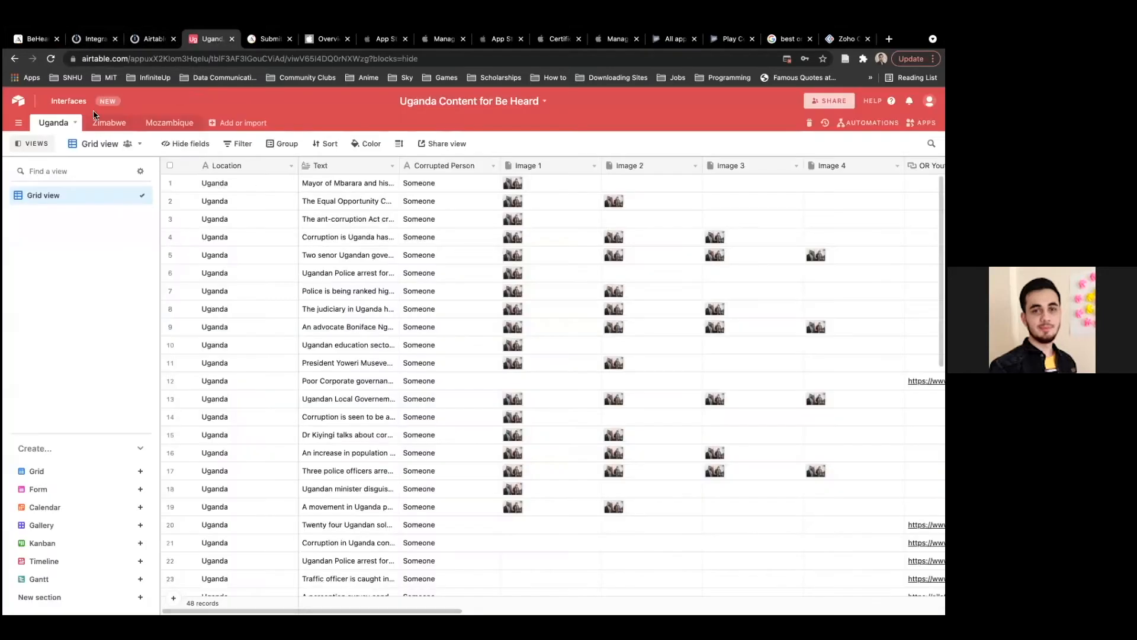
left_click(108, 122)
left_click(160, 120)
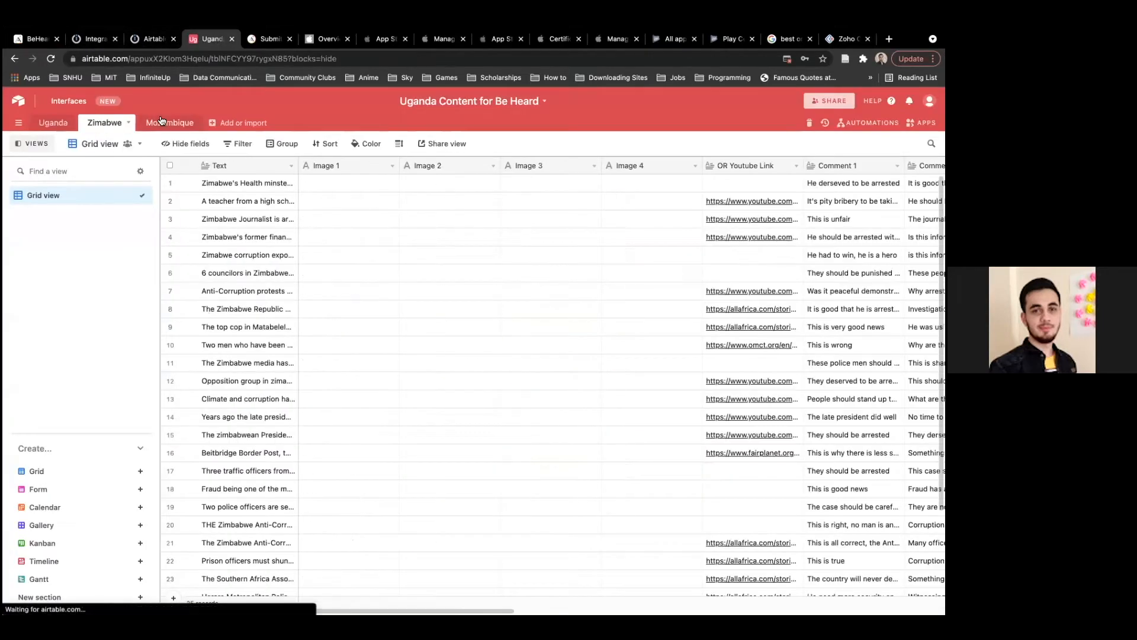
left_click(57, 124)
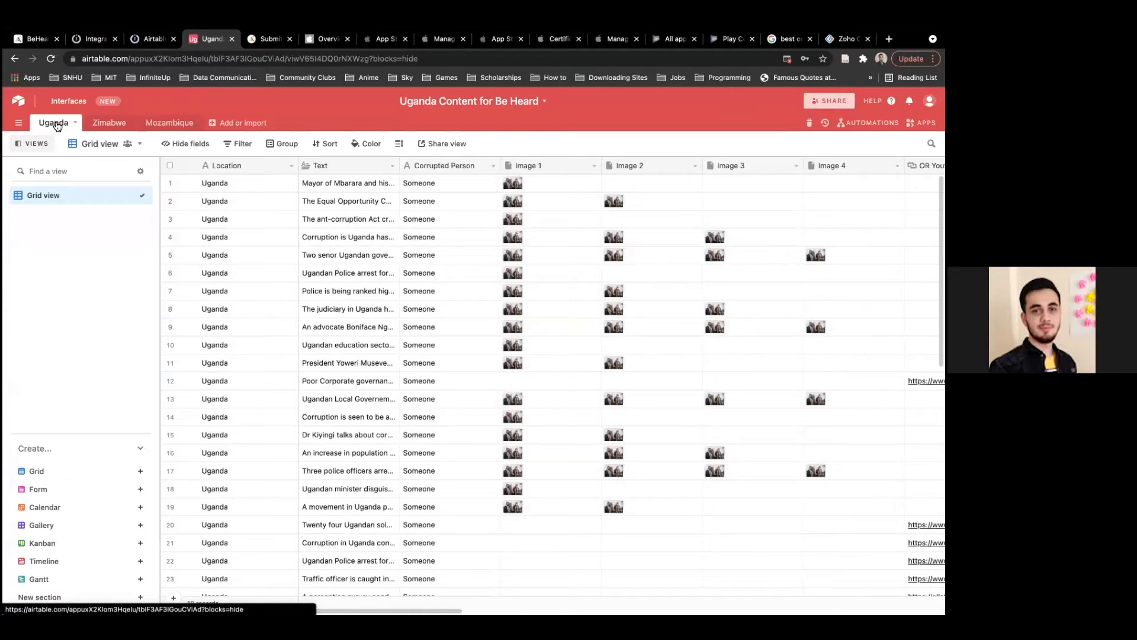
Return to the Integromat scenario, review the Airtable module's trigger configuration, limit, view and formula settings, and close them.
left_click(97, 42)
left_click(607, 256)
scroll(606, 256, "down", 1)
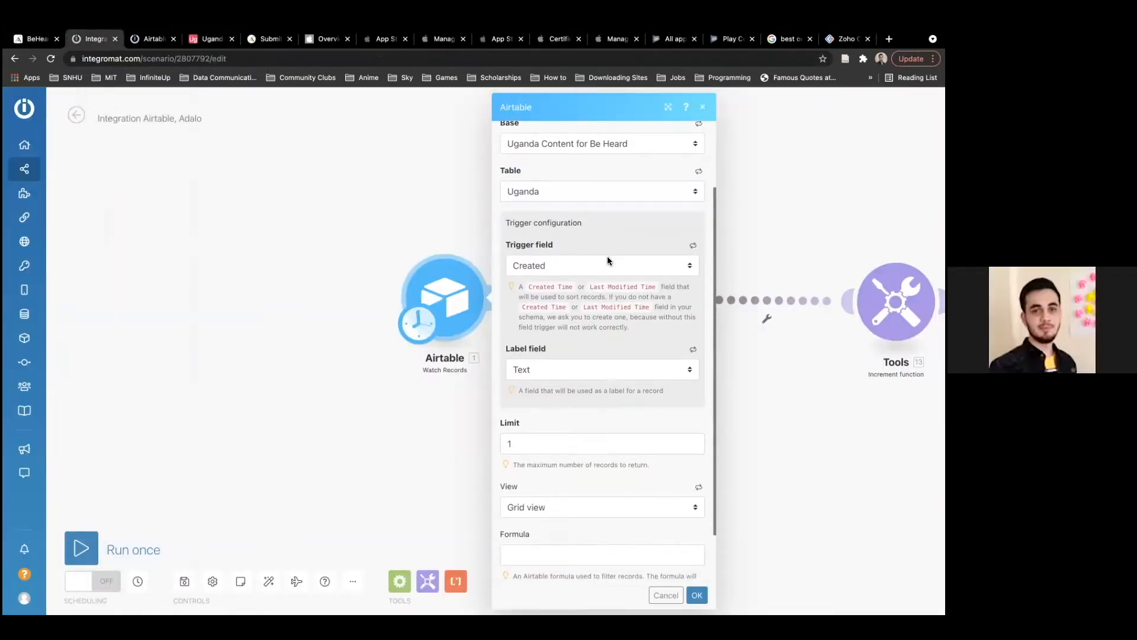
scroll(606, 259, "down", 1)
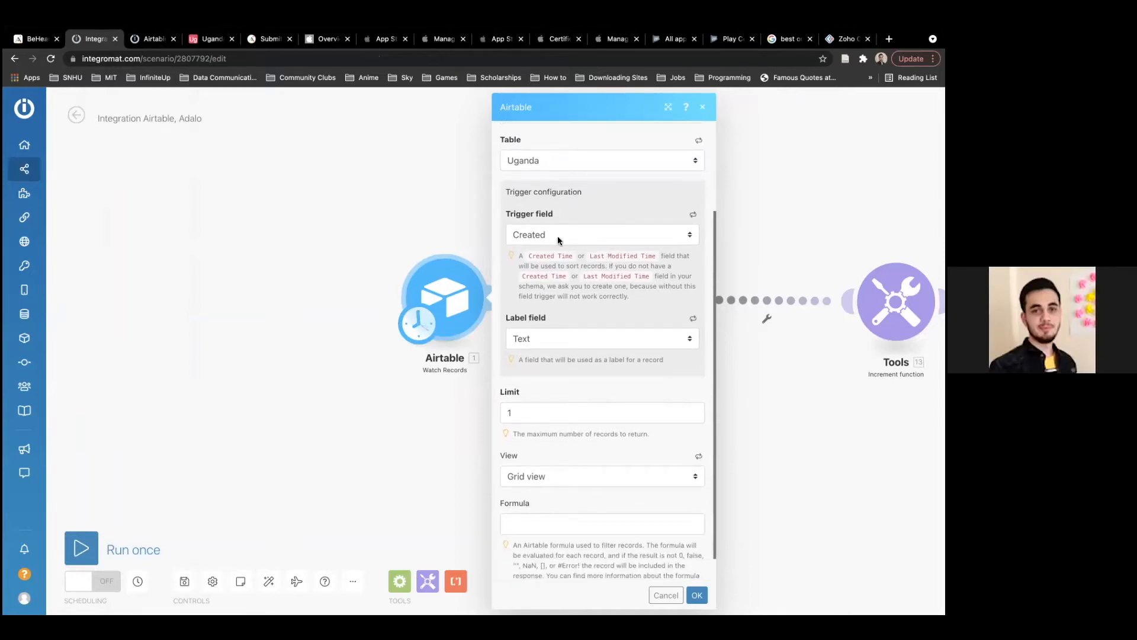
scroll(557, 237, "down", 1)
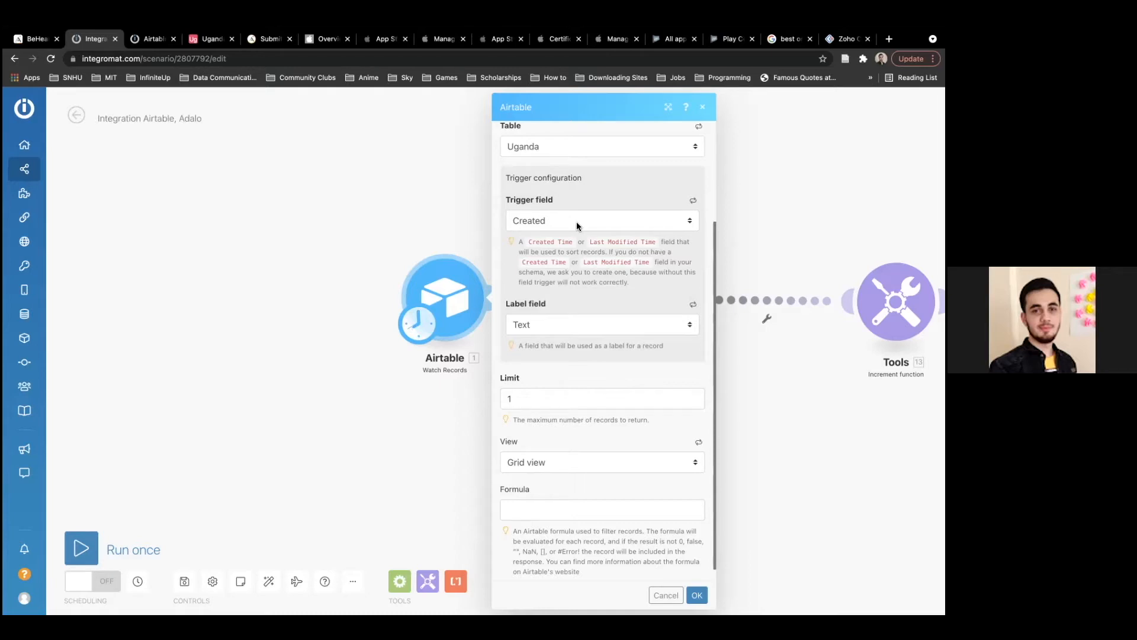
scroll(570, 195, "down", 1)
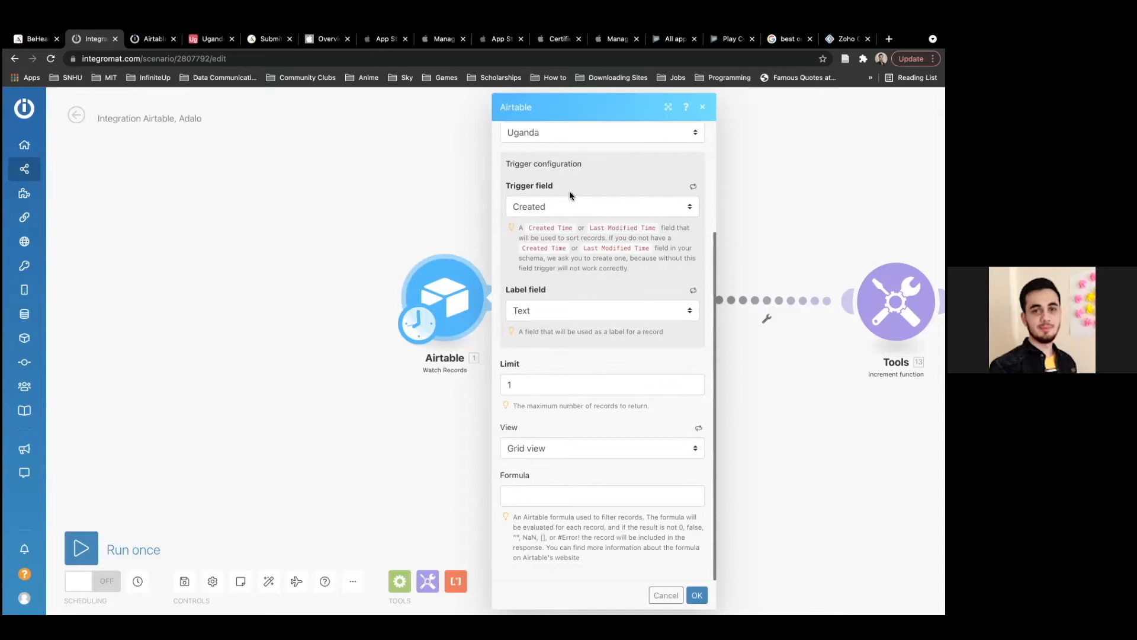
left_click(282, 352)
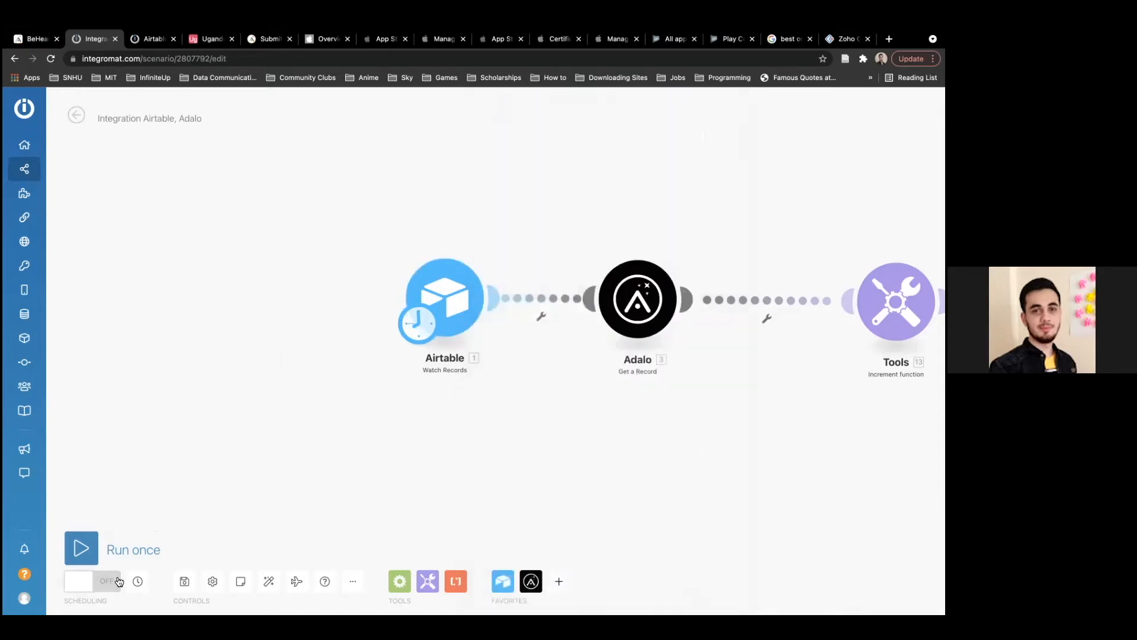
View the scenario's schedule settings for running at regular intervals, and dismiss them without changes.
left_click(138, 581)
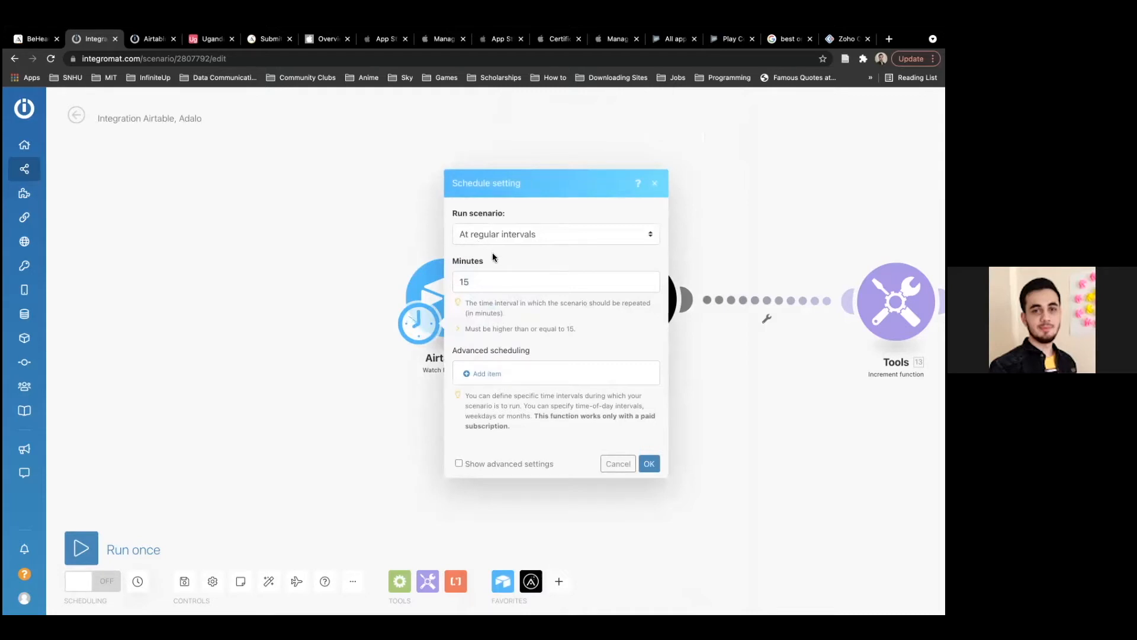
left_click(498, 280)
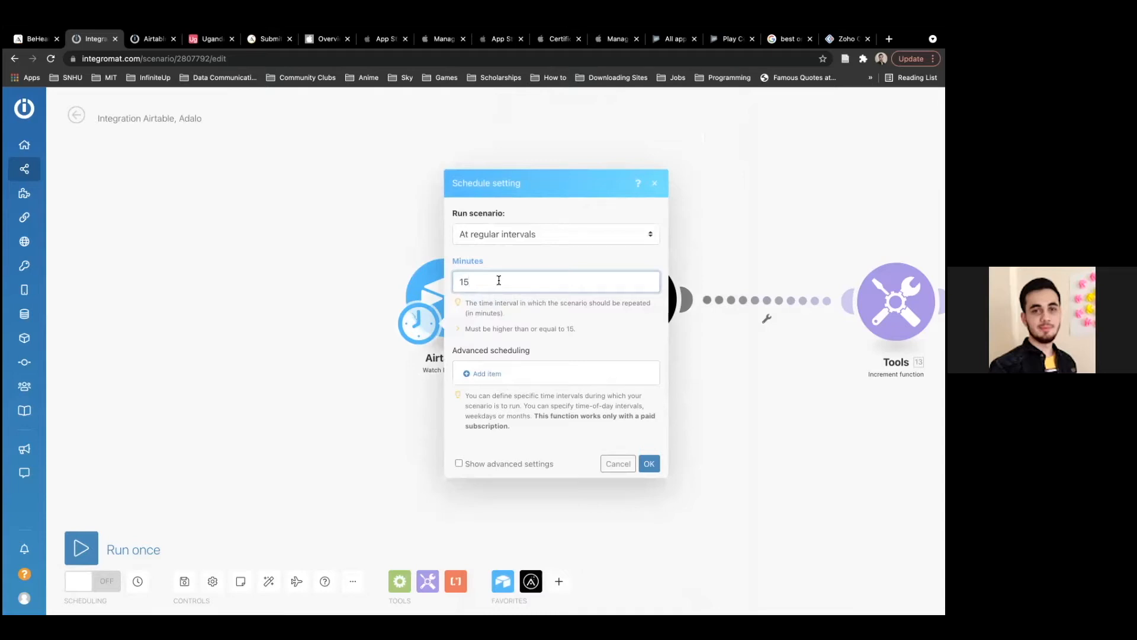
left_click(504, 258)
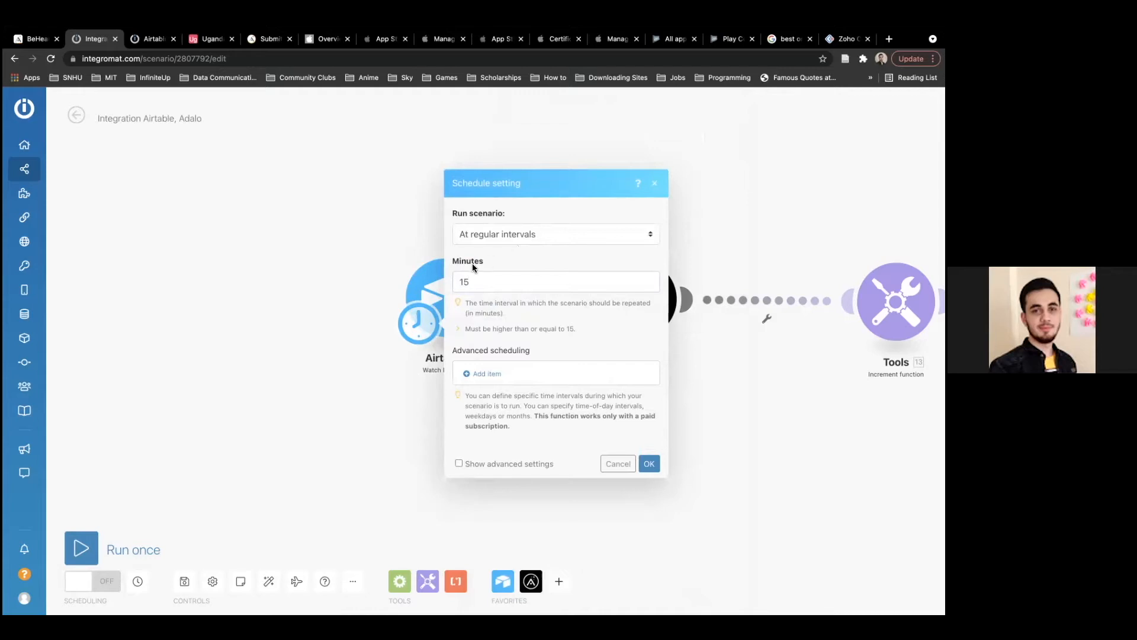
left_click(392, 255)
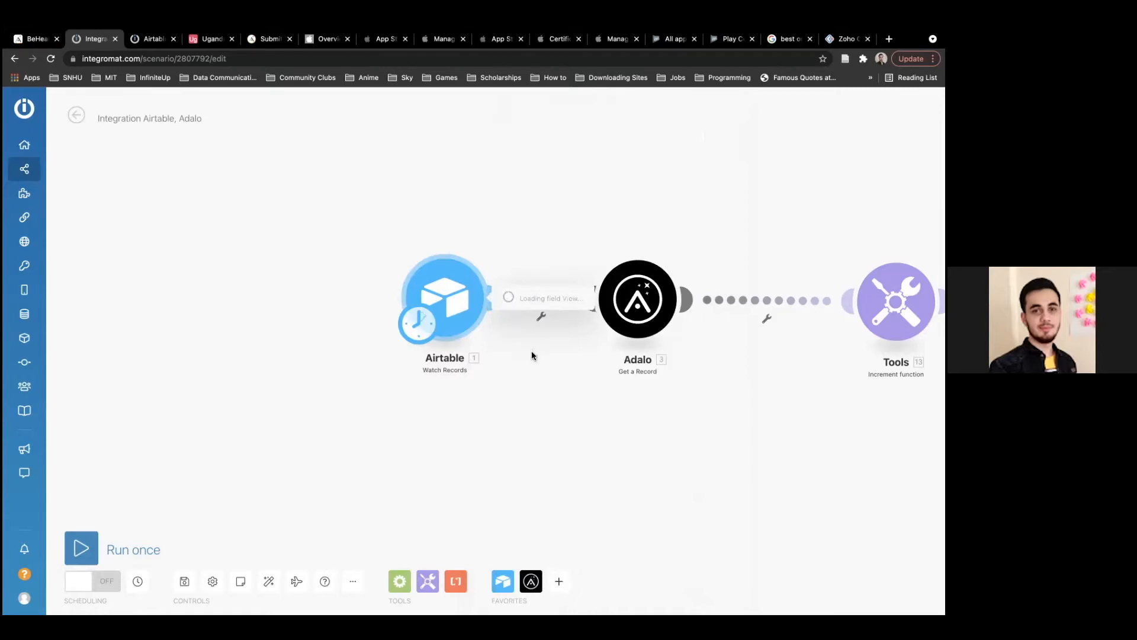
Reopen the Airtable module's settings and view the available label fields, leaving Text selected.
scroll(587, 355, "down", 5)
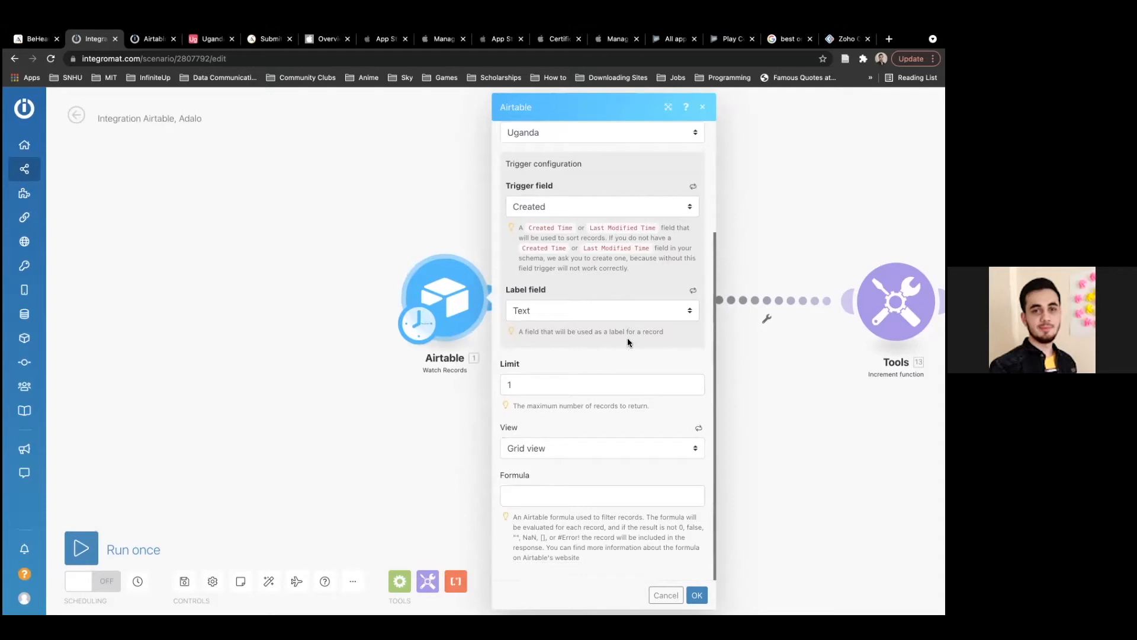
left_click(570, 311)
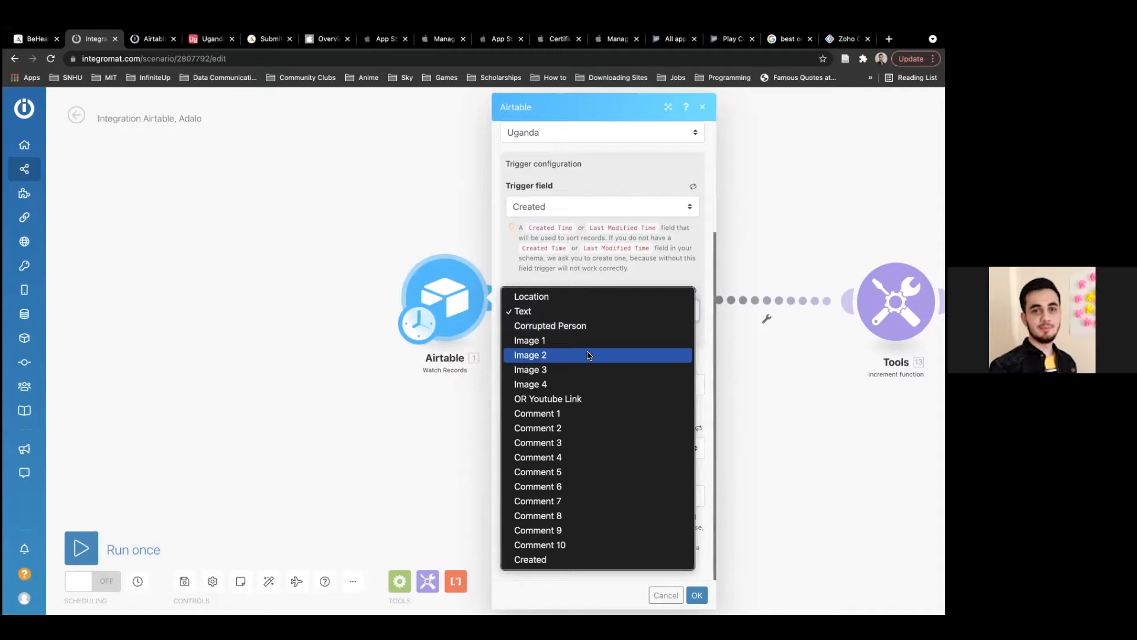
left_click(578, 279)
Switch to the Airtable base and look through the Uganda table's columns from Location to the comment fields.
left_click(207, 39)
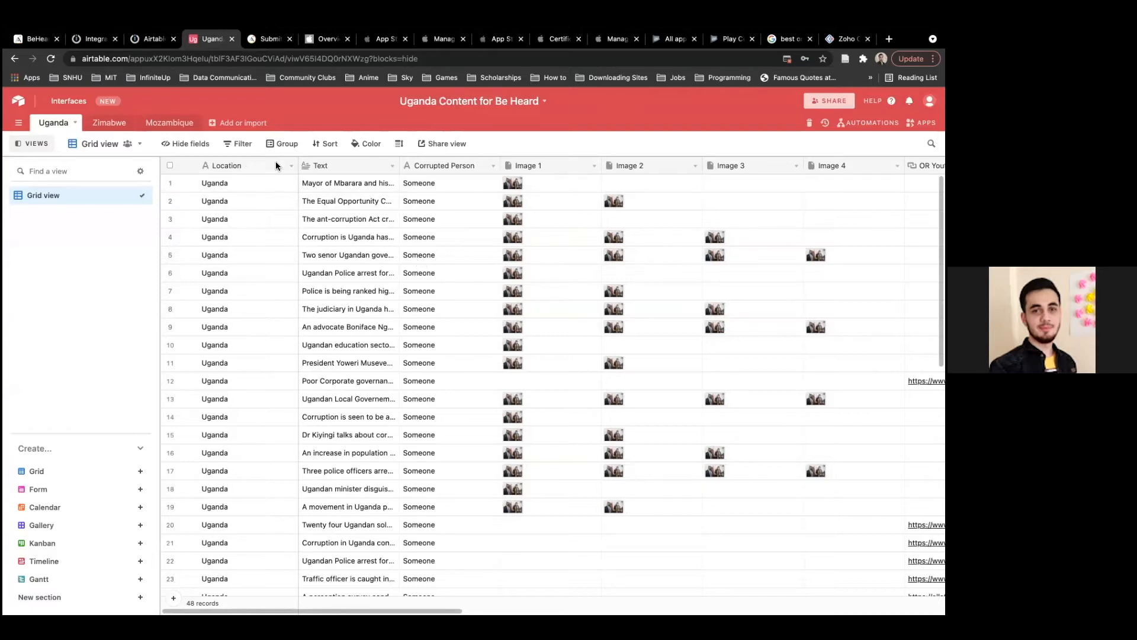
scroll(627, 173, "right", 2)
scroll(628, 175, "right", 10)
scroll(629, 176, "right", 6)
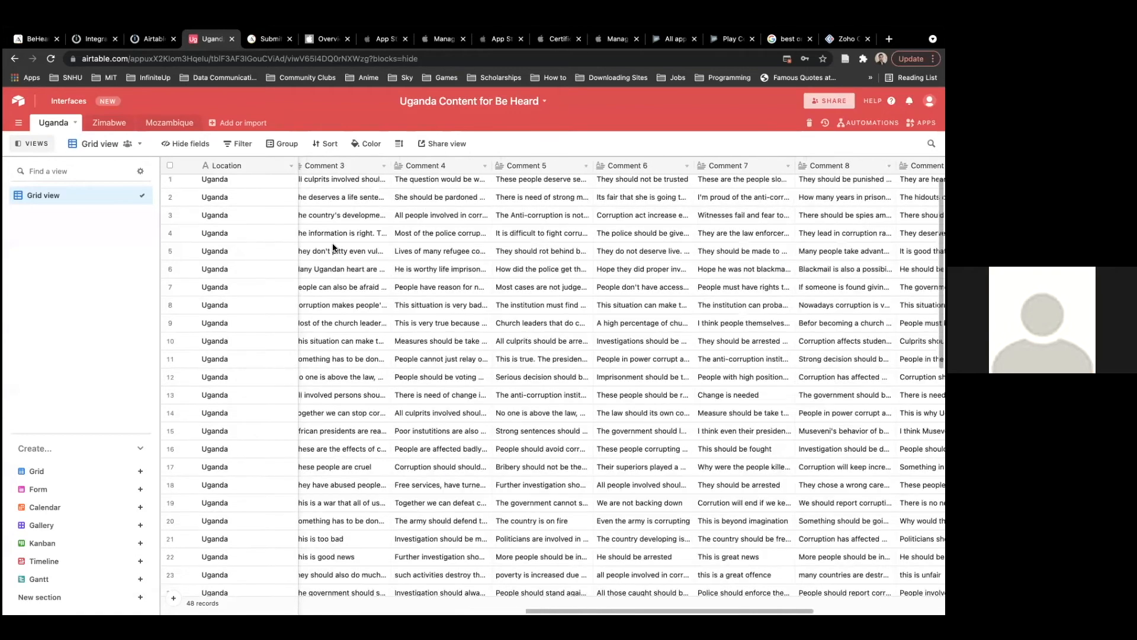
scroll(355, 193, "left", 16)
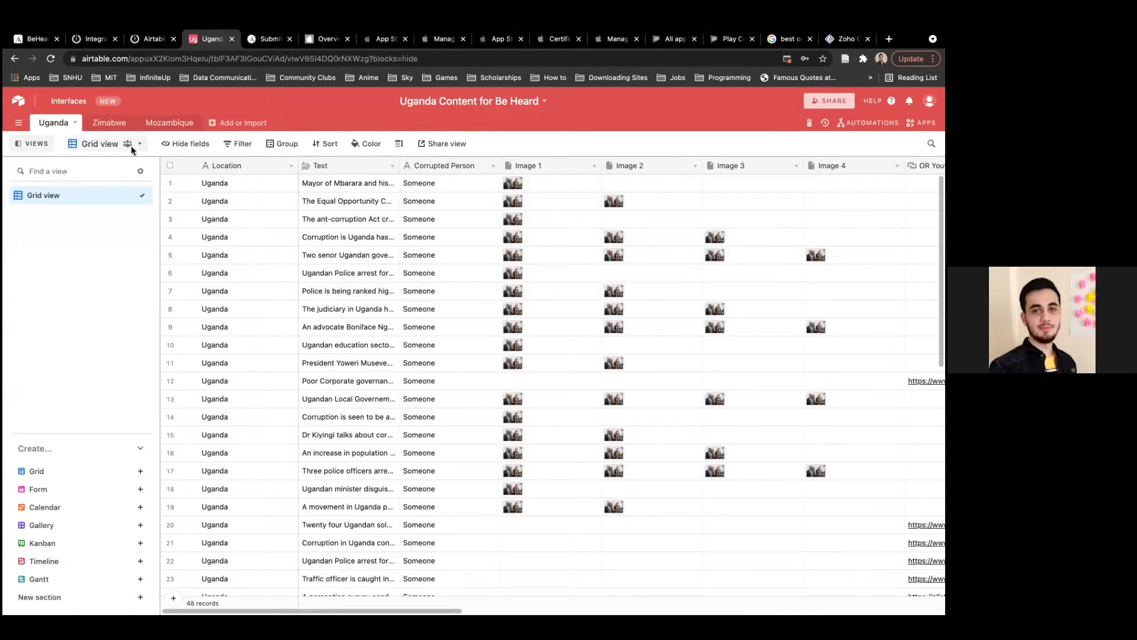
Return to the Integromat scenario and review the Airtable module's label field, limit and view options, keeping Text, 1 and Grid view.
left_click(95, 39)
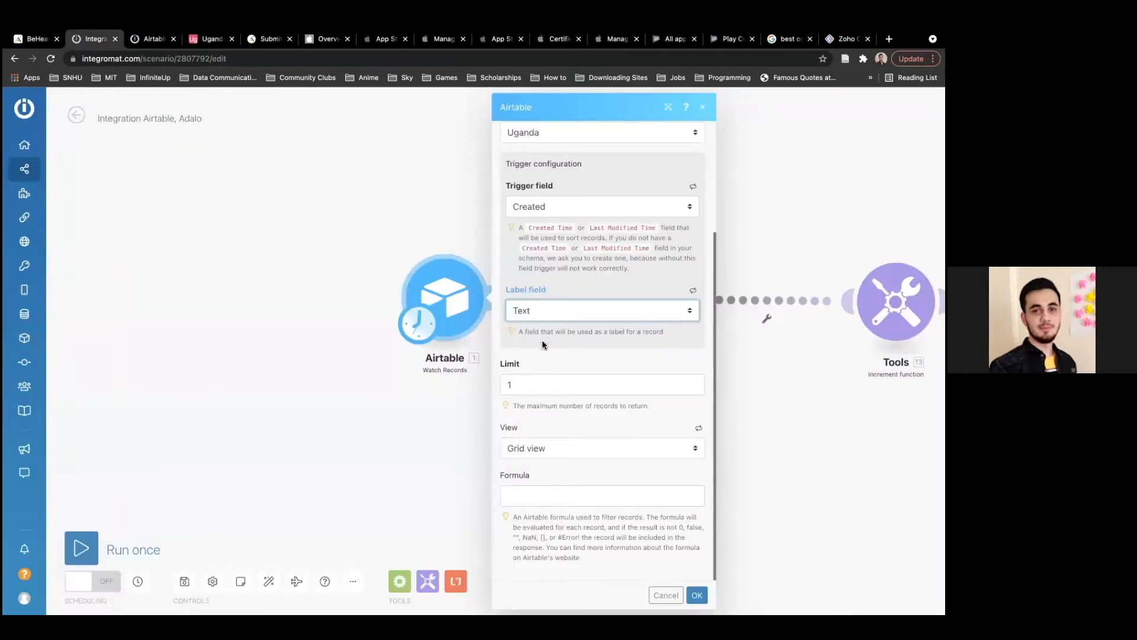
left_click(578, 309)
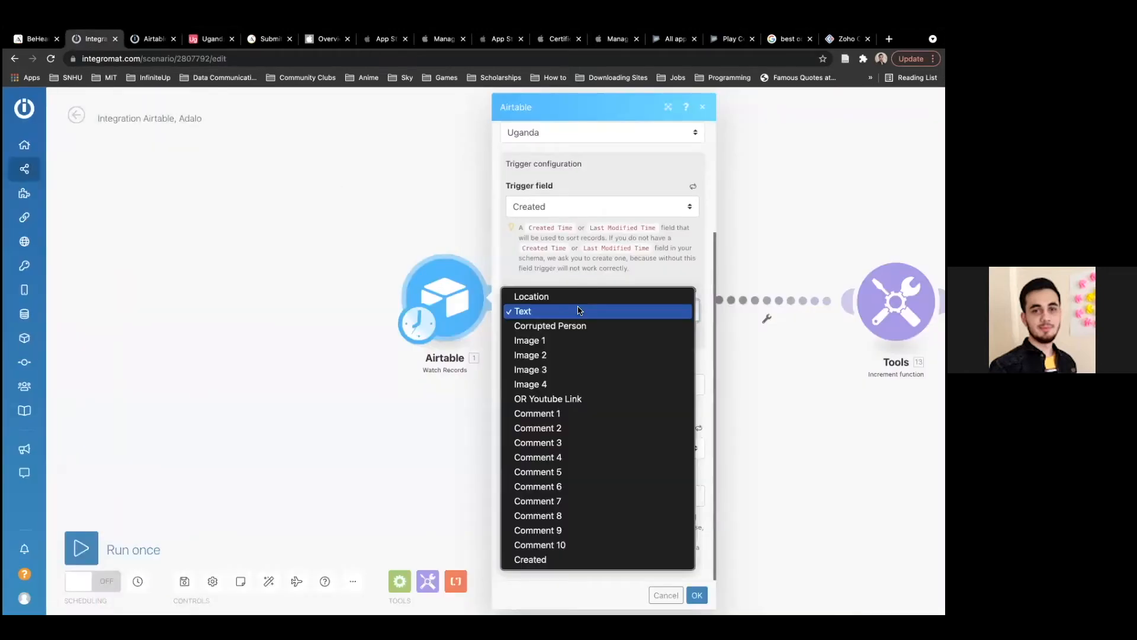
left_click(595, 271)
left_click(521, 380)
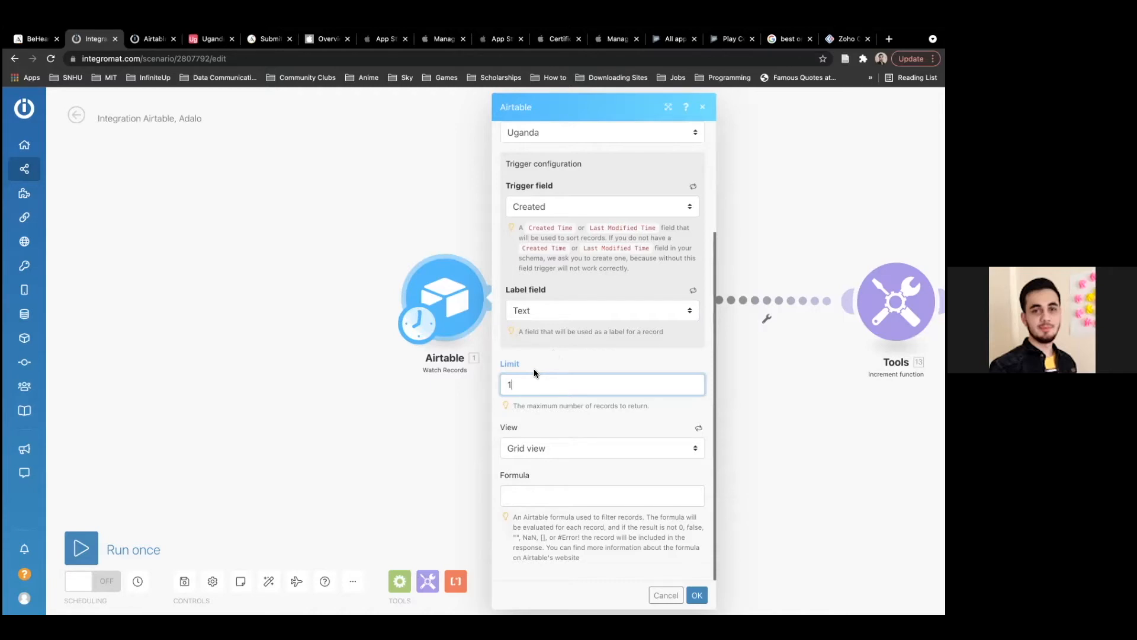
left_click(546, 352)
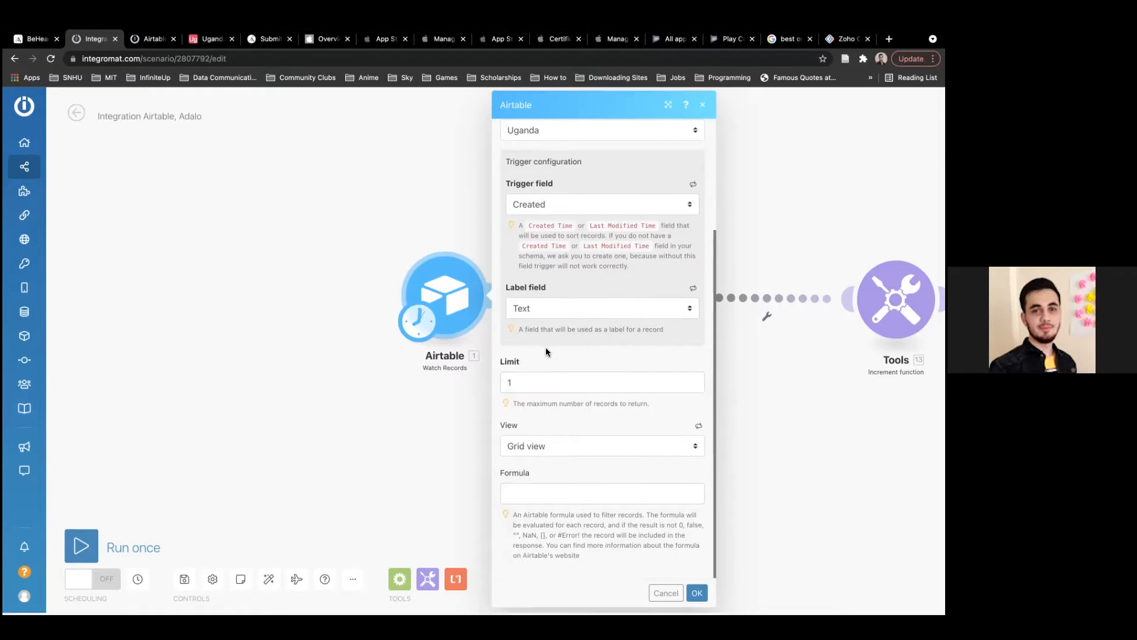
left_click(560, 448)
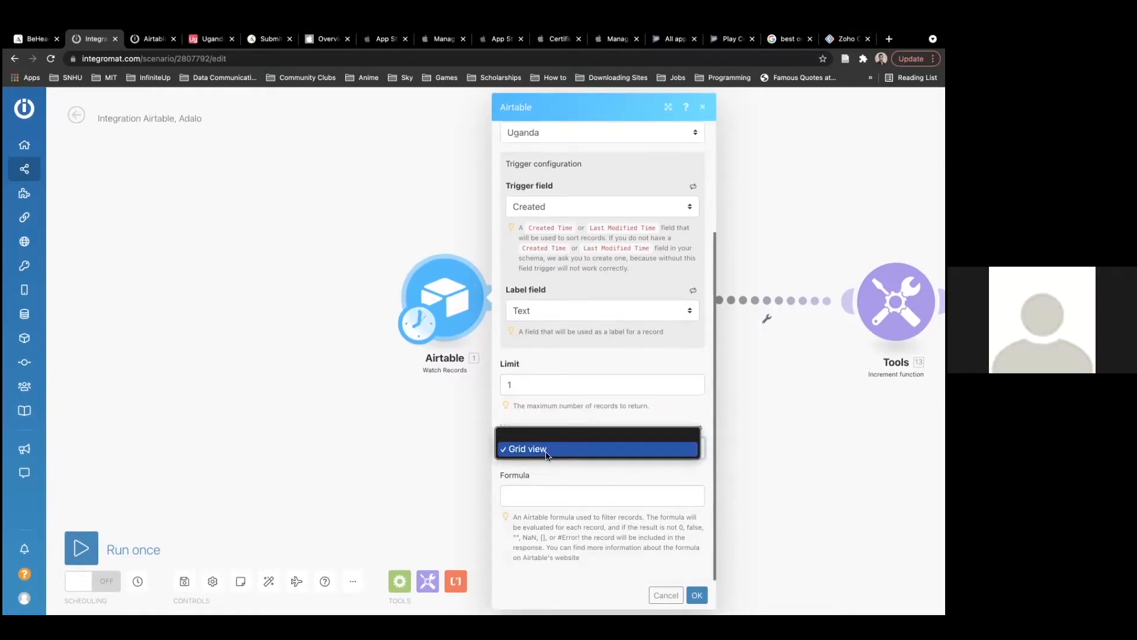
left_click(548, 448)
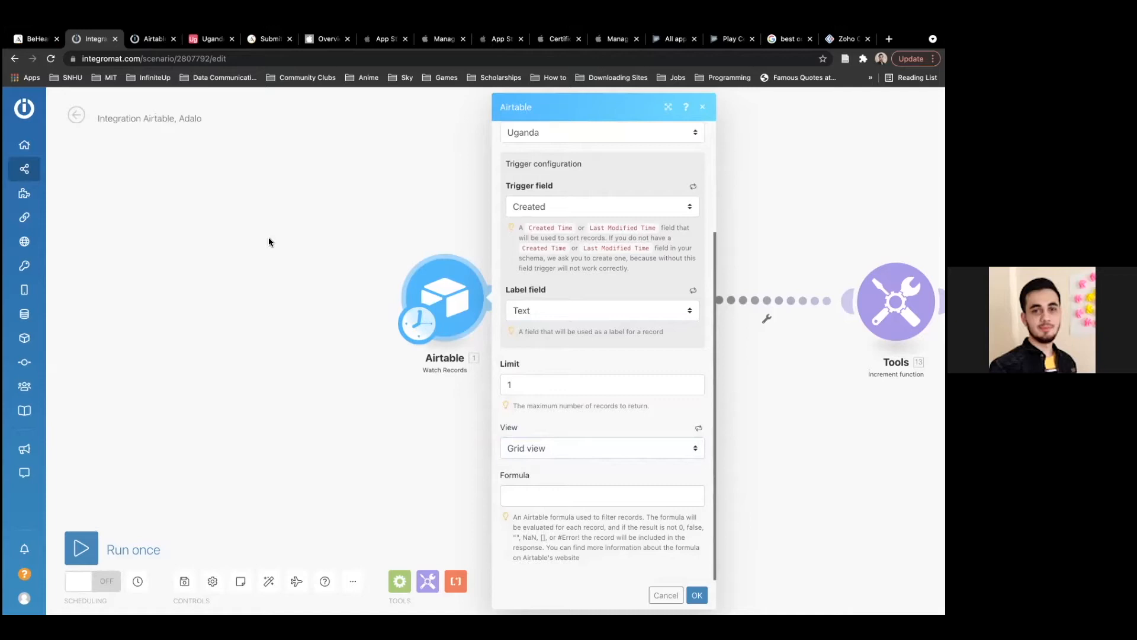
Look at Integromat's Airtable help page and the Uganda table in Airtable, and return to the scenario.
left_click(151, 40)
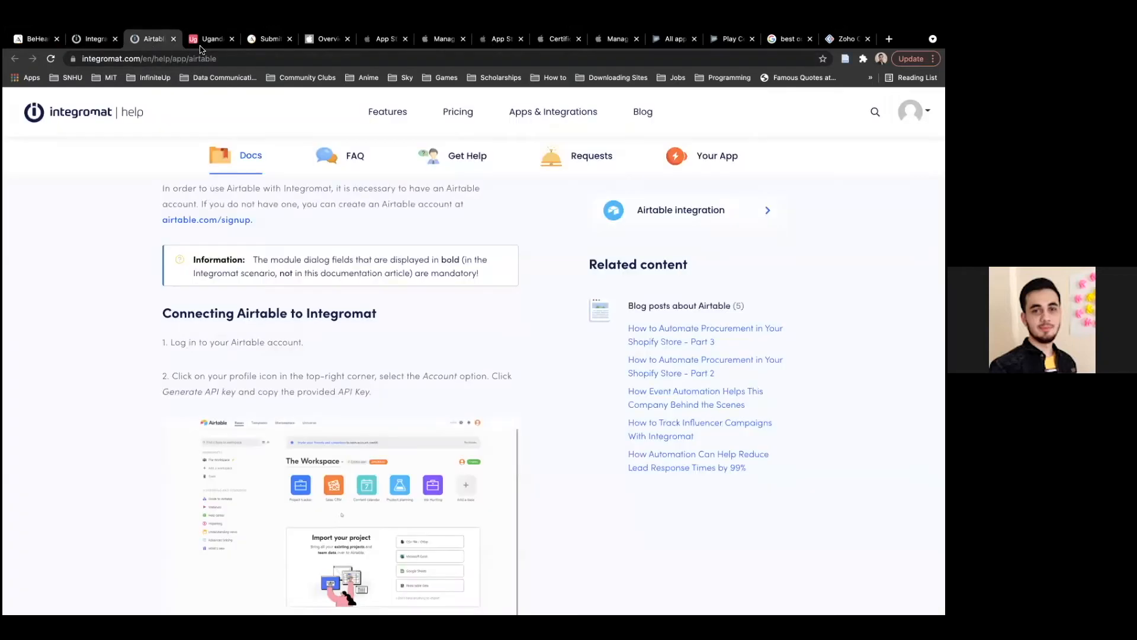
left_click(202, 43)
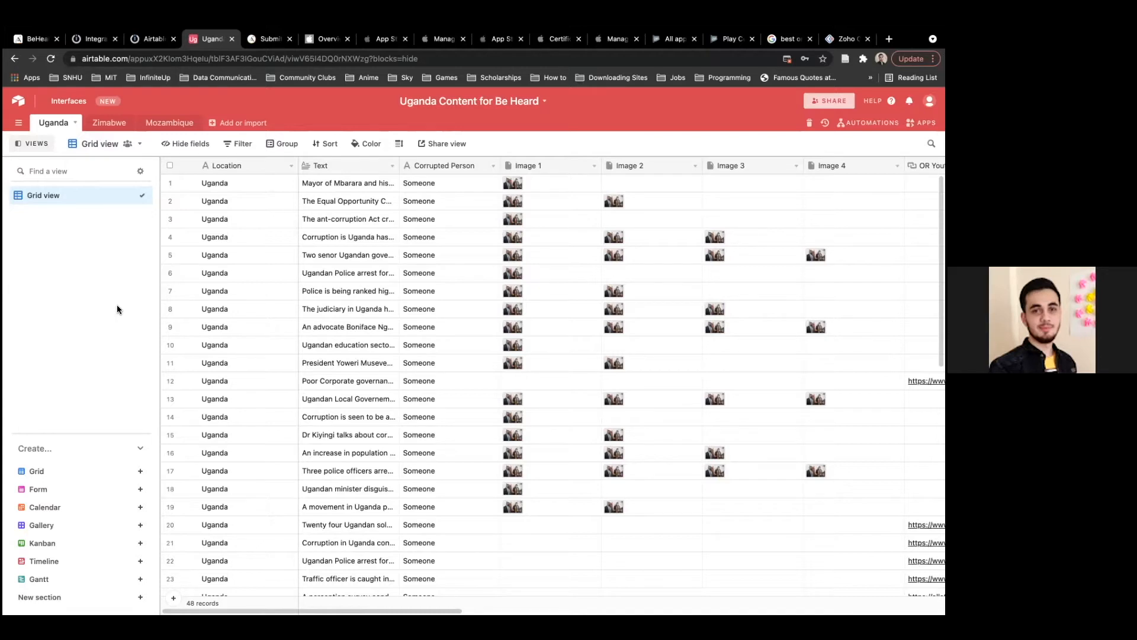
left_click(143, 40)
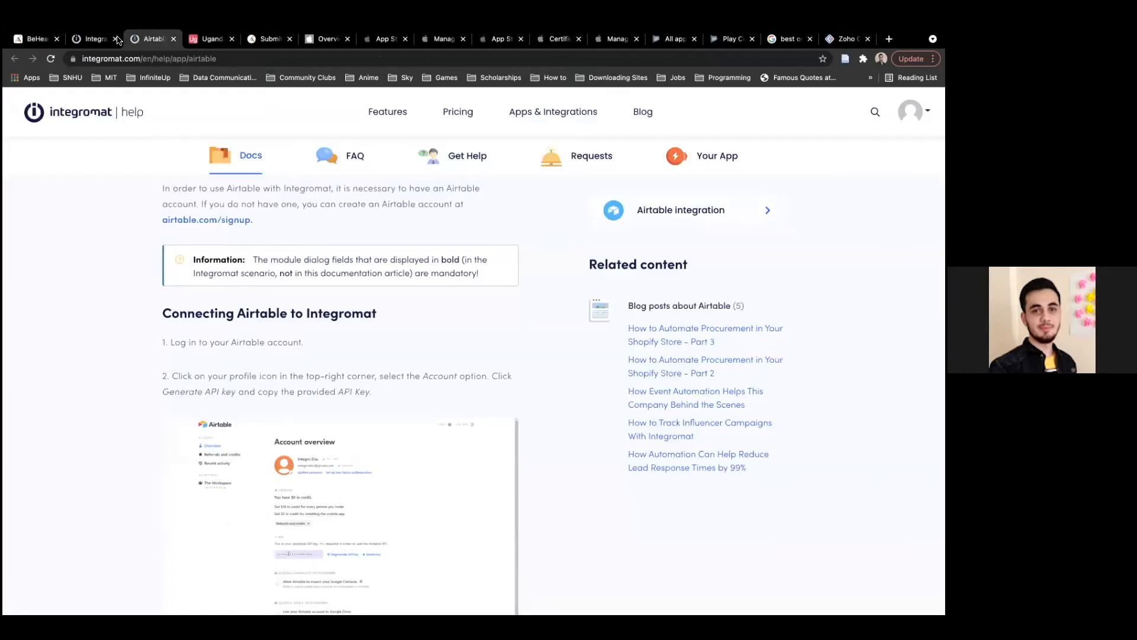
left_click(92, 38)
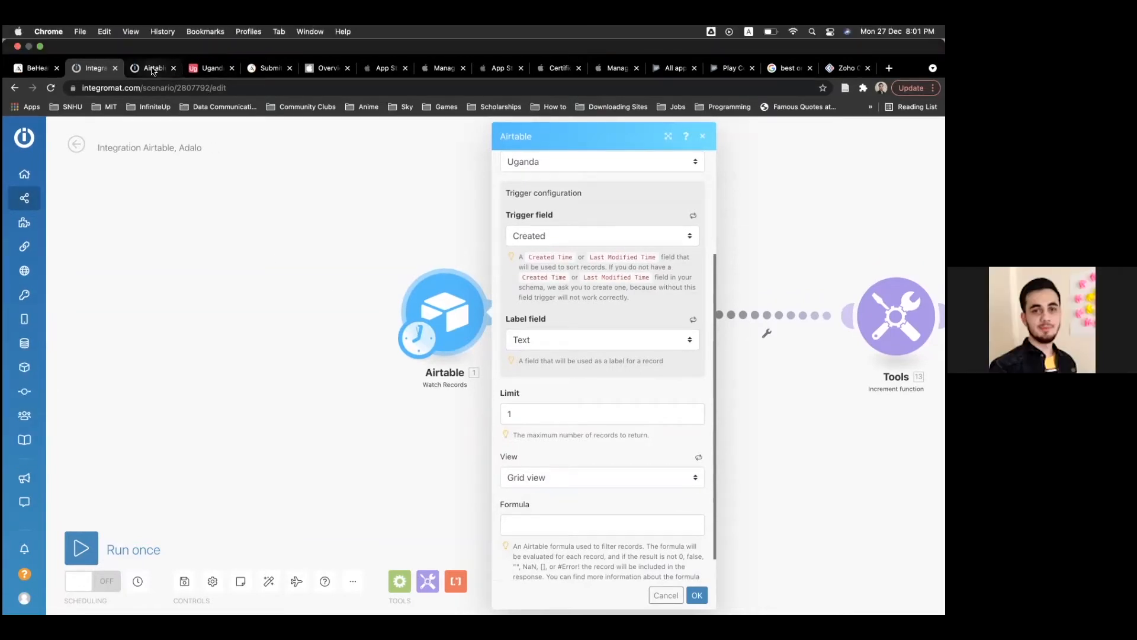
Check the Uganda table in Airtable, and view the Airtable module's label field options in Integromat again without changing them.
left_click(207, 68)
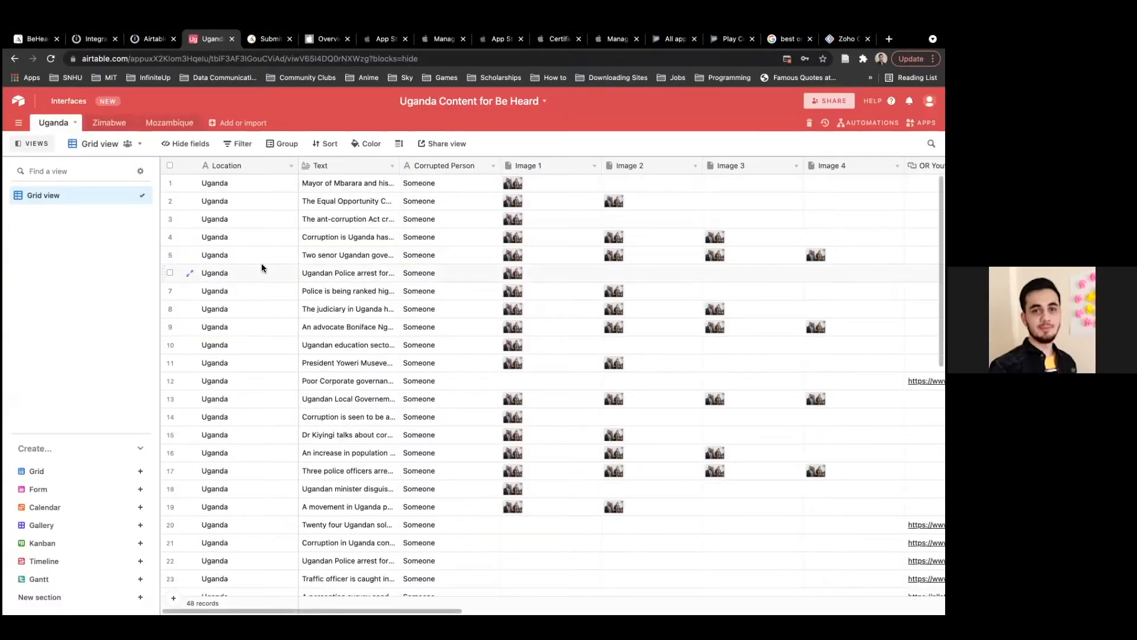
left_click(102, 39)
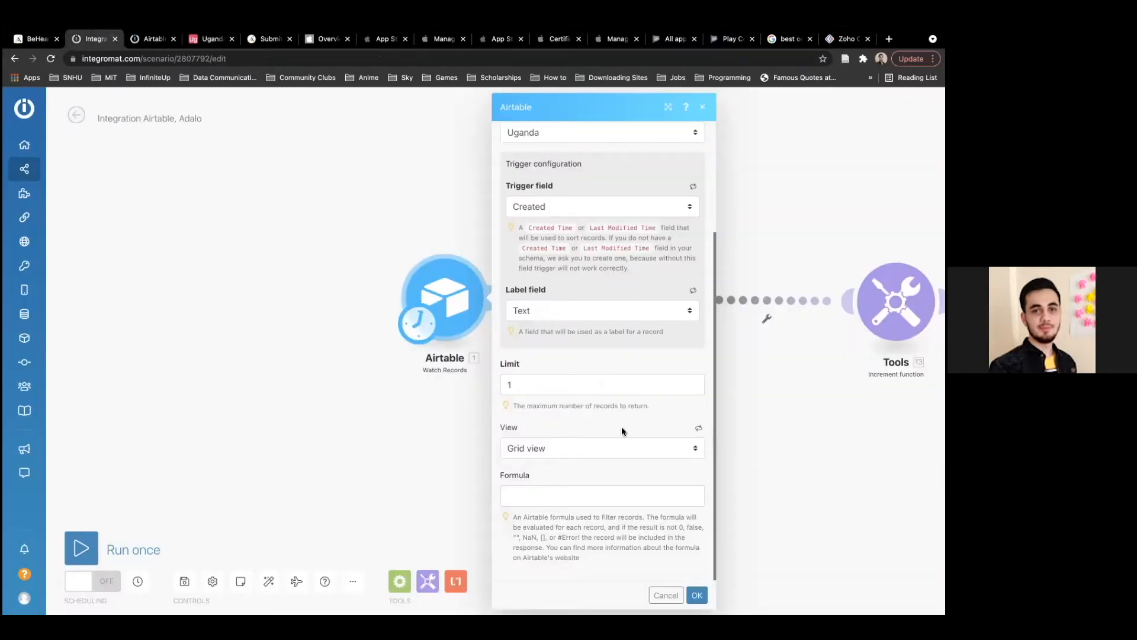
scroll(622, 430, "up", 3)
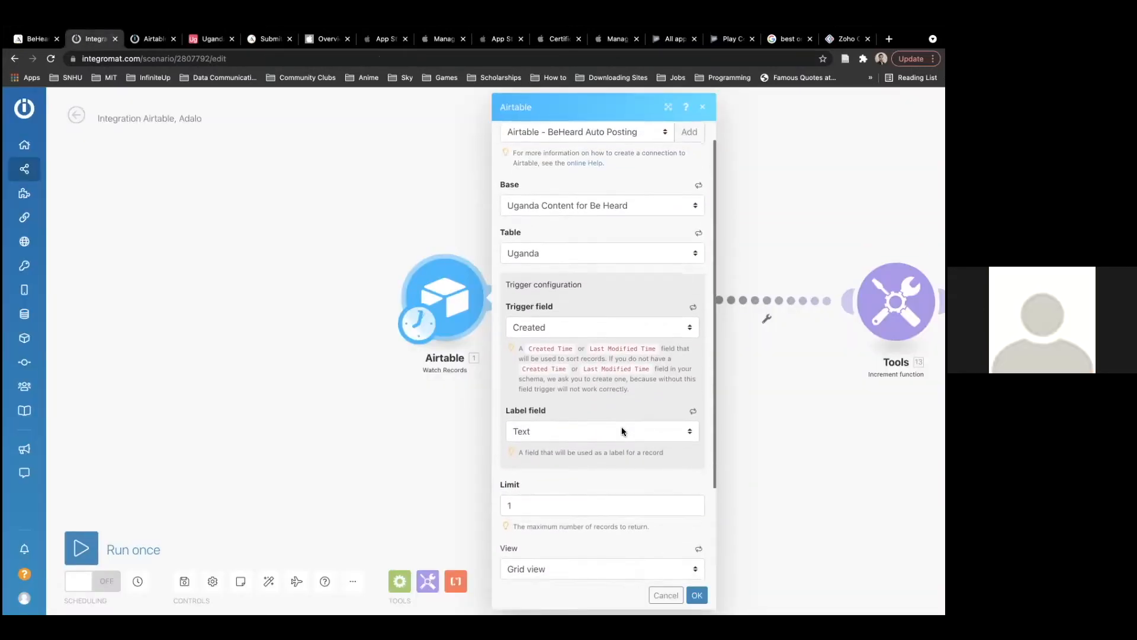
left_click(621, 428)
left_click(585, 393)
scroll(585, 393, "down", 2)
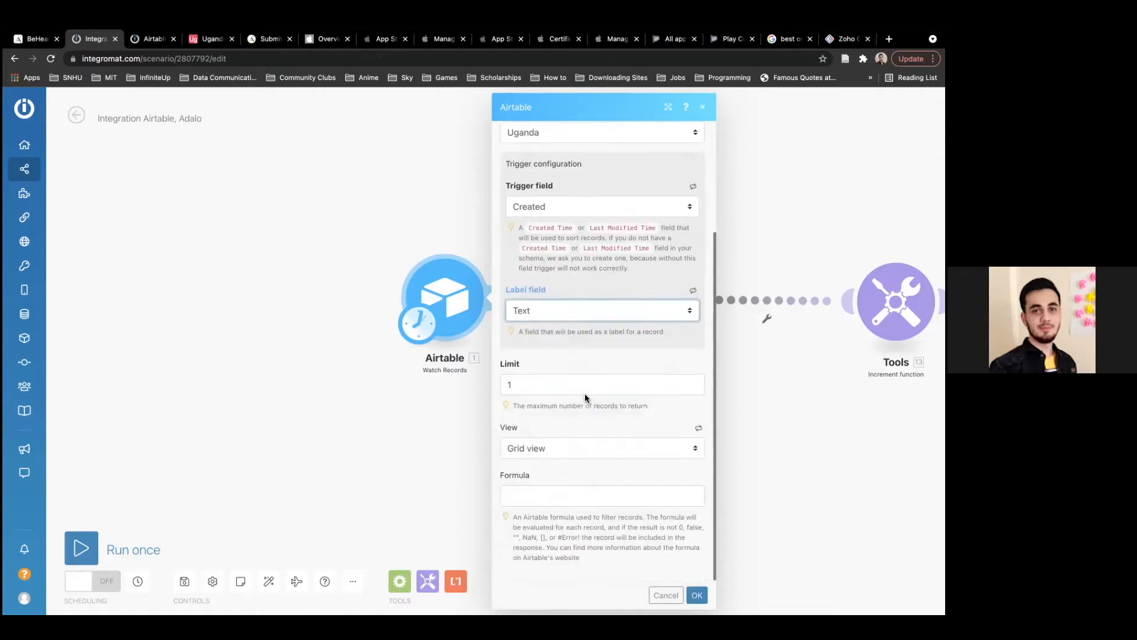
View the Uganda table in Airtable once more, return to the Integromat scenario and close the Airtable module's settings.
left_click(210, 46)
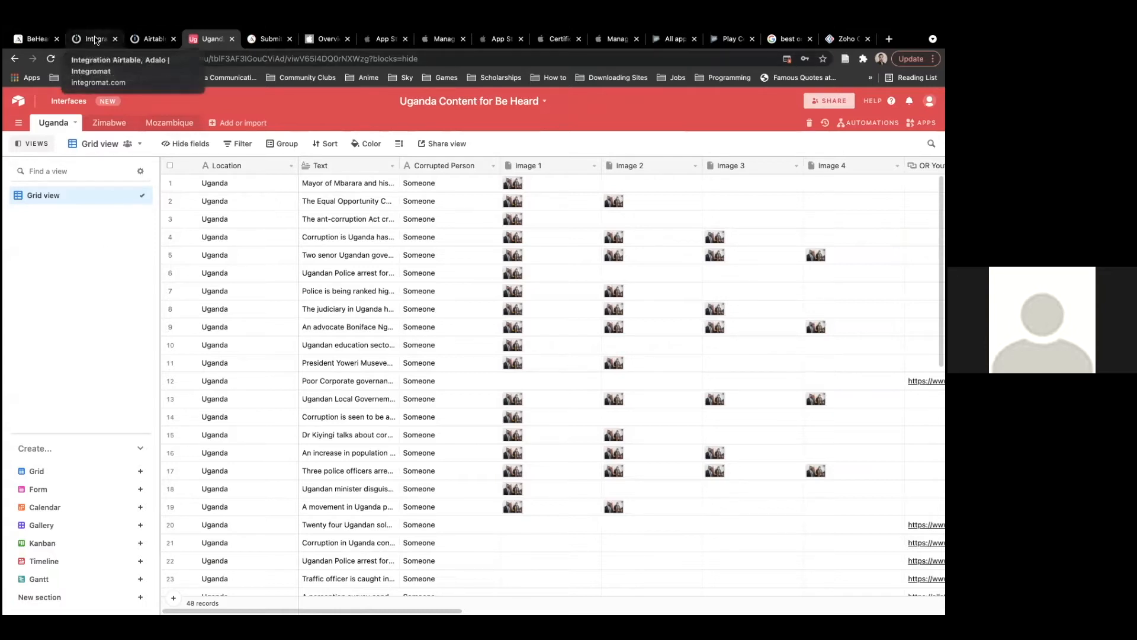
left_click(96, 40)
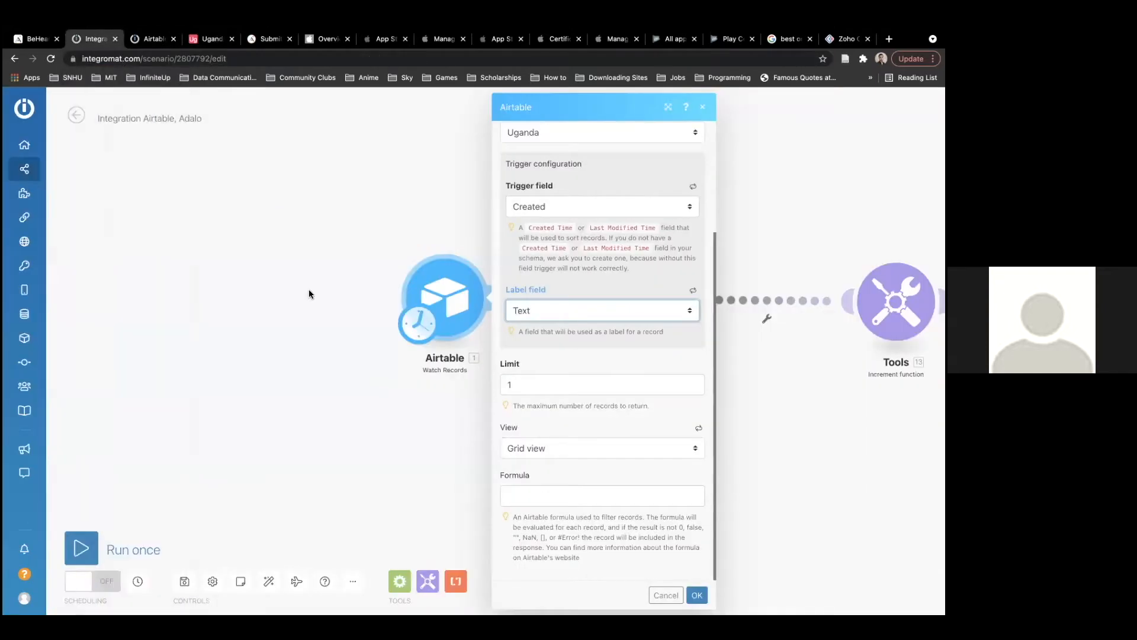
left_click(353, 303)
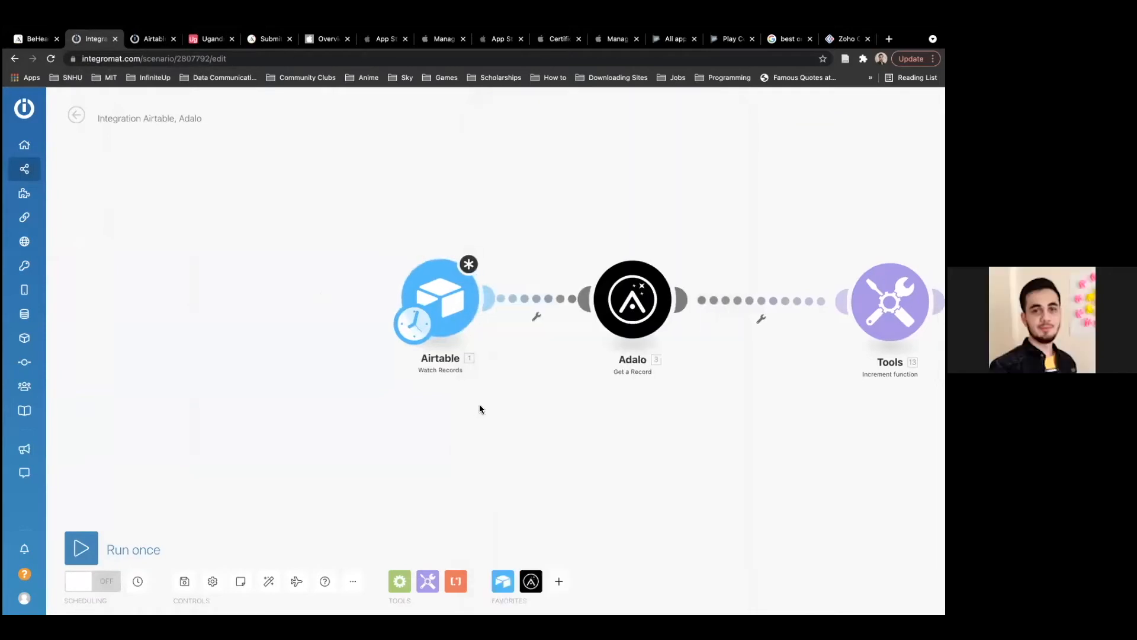
left_click(416, 317)
left_click(414, 371)
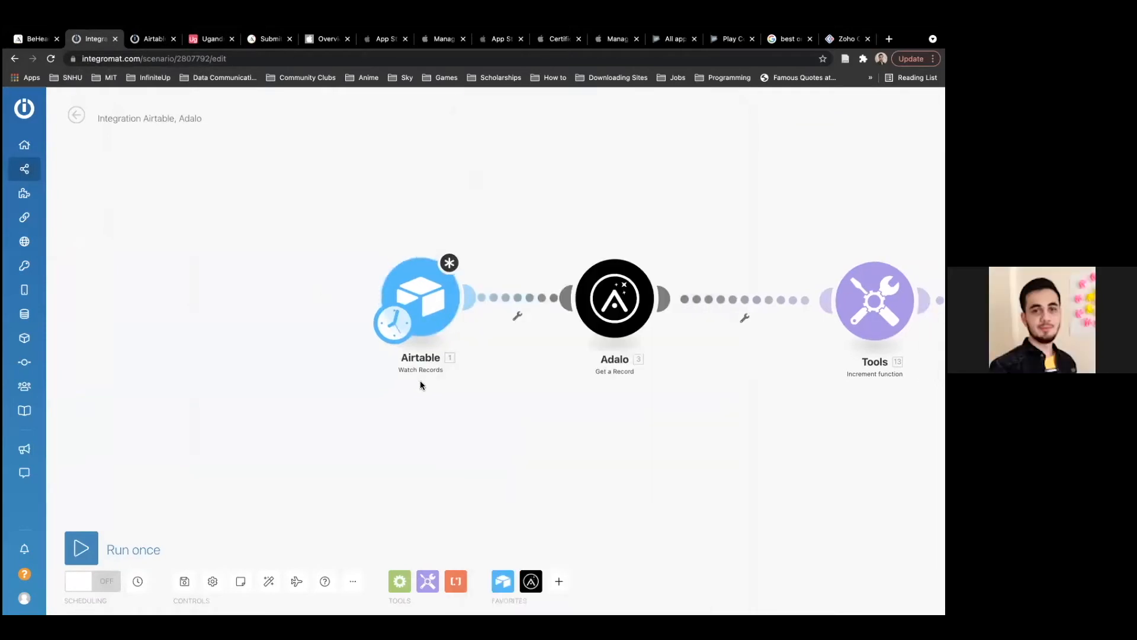
left_click(432, 333)
left_click(627, 594)
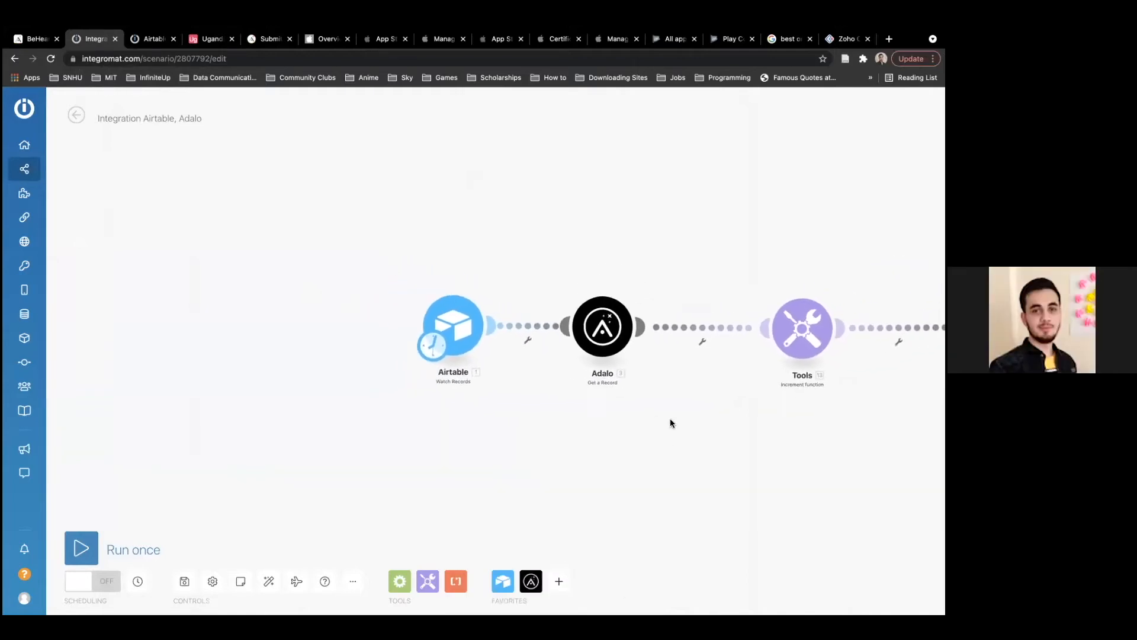
Search the list of all apps for Airtable, clear the search text and close the list.
left_click(560, 583)
scroll(579, 327, "down", 5)
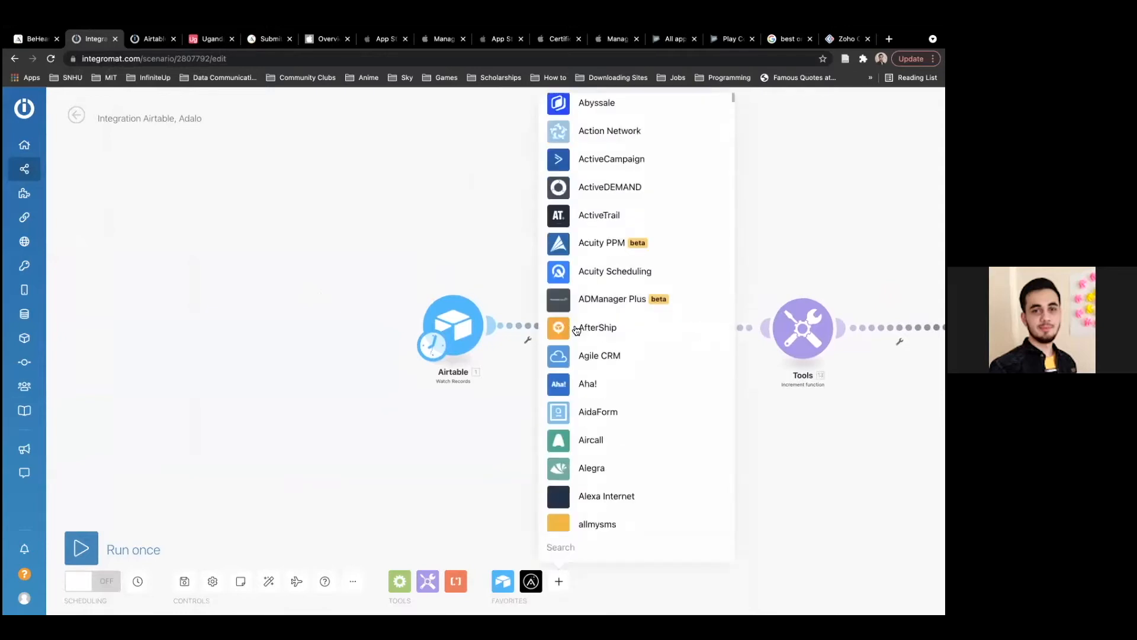
type("airta")
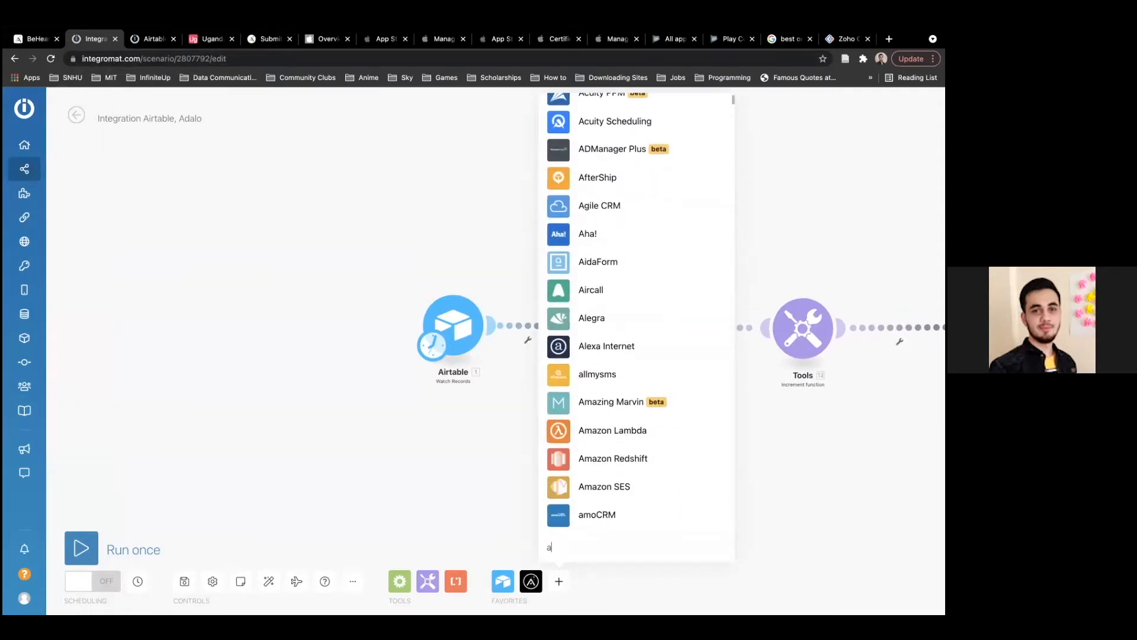
key("BackSpace")
key("BackSpace")
key("BackSpace")
key("BackSpace")
key("BackSpace")
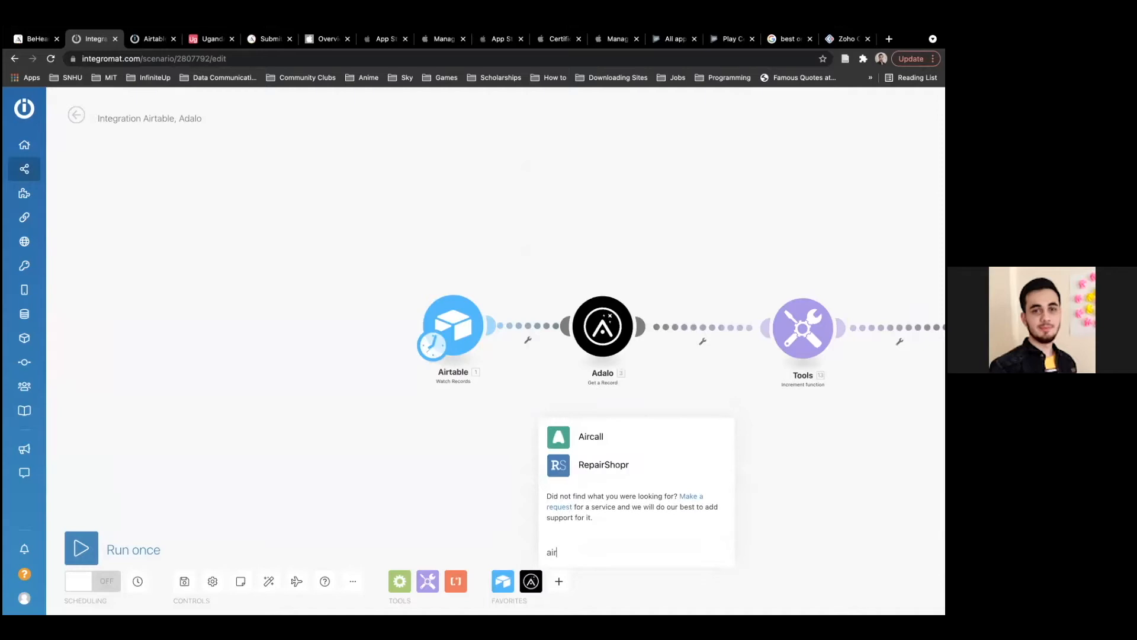
left_click(523, 566)
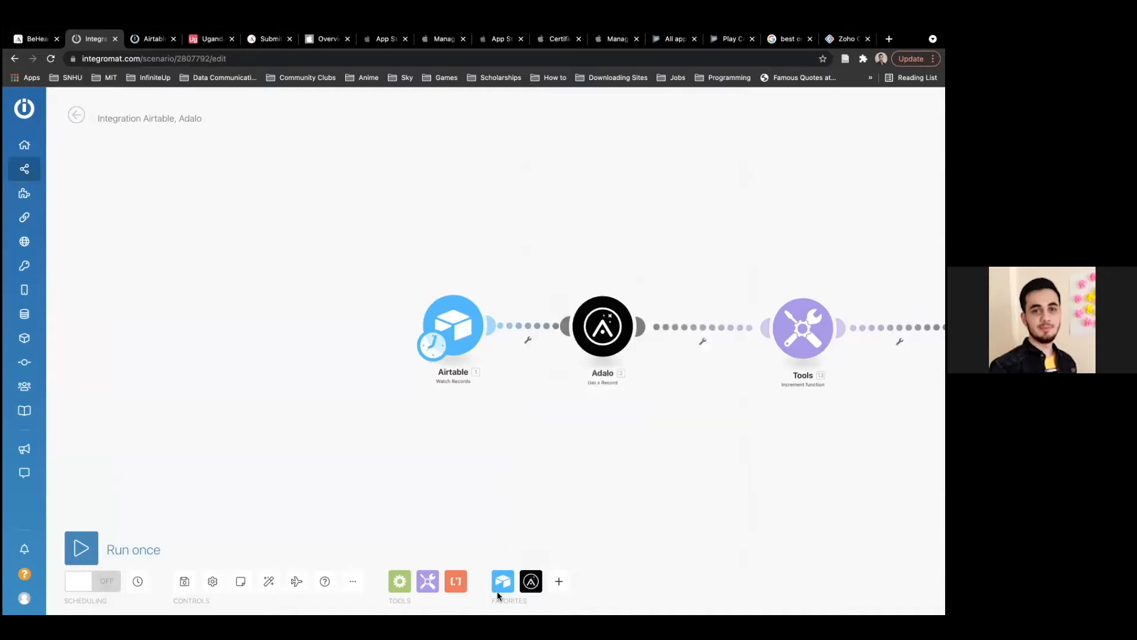
Look through the list of available Airtable modules, close it, and examine the scenario's Airtable Watch Records module.
left_click(502, 581)
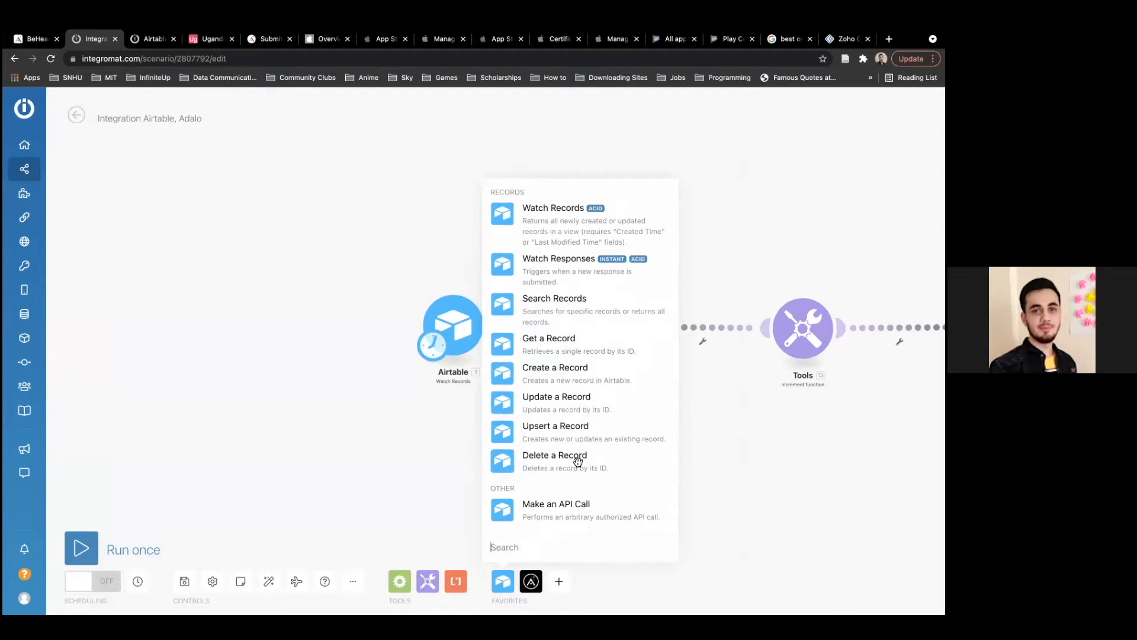
left_click(726, 469)
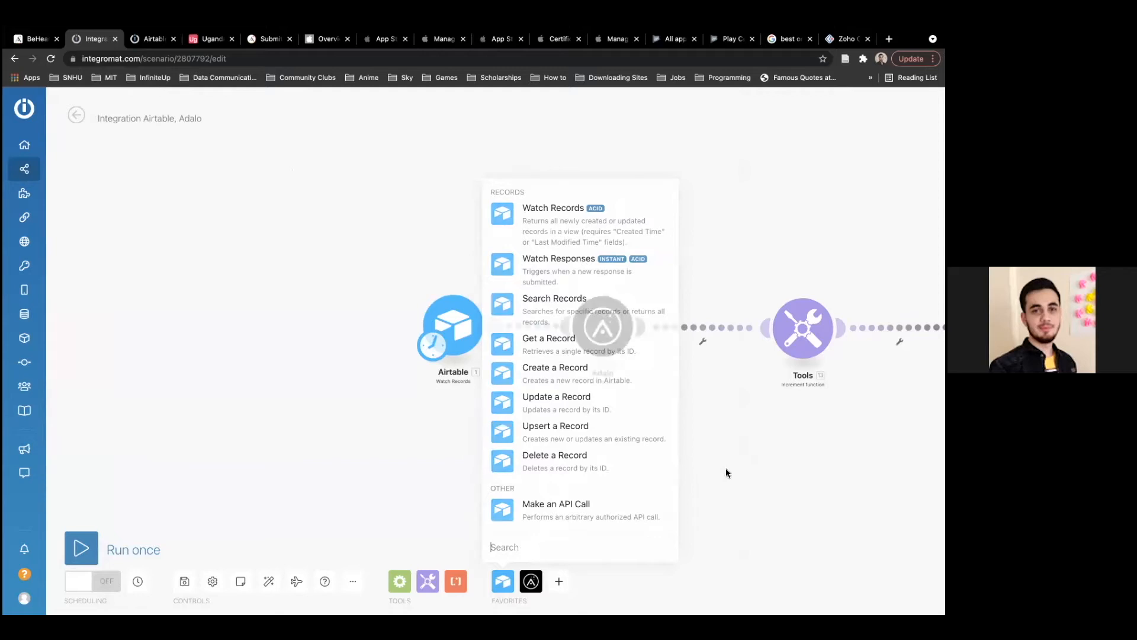
left_click_drag(652, 422, 530, 398)
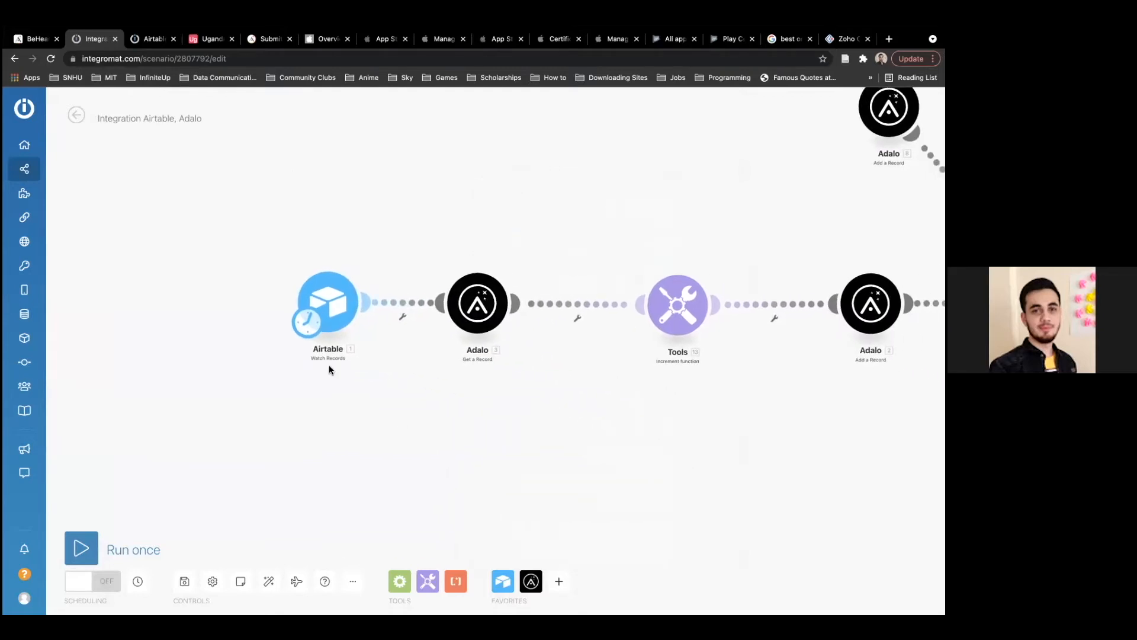
scroll(329, 356, "up", 3)
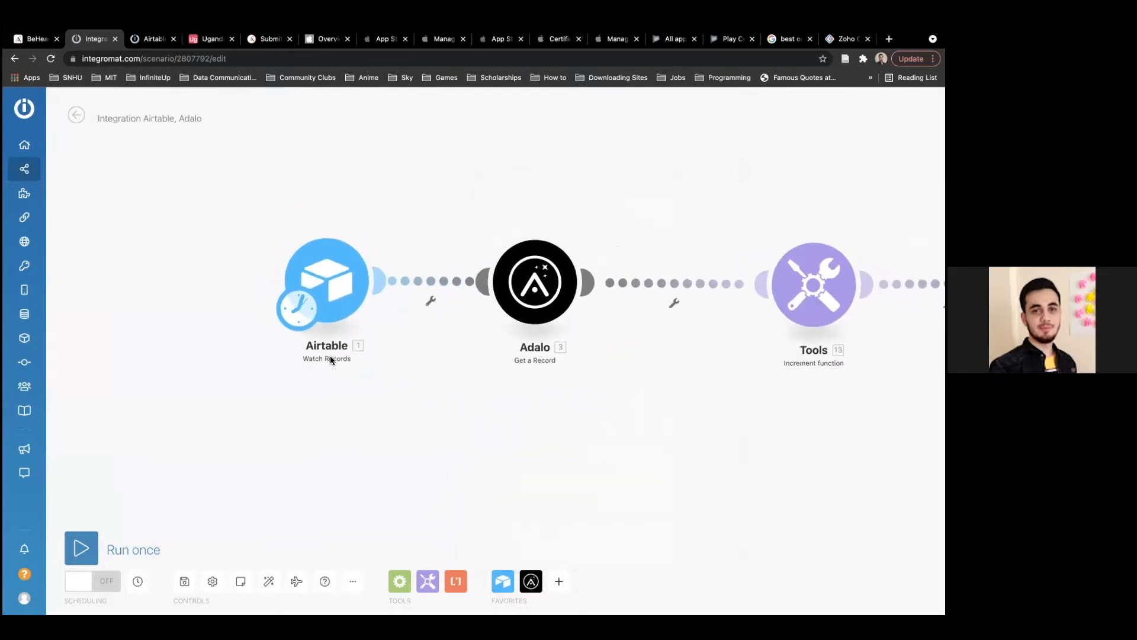
left_click_drag(341, 368, 345, 390)
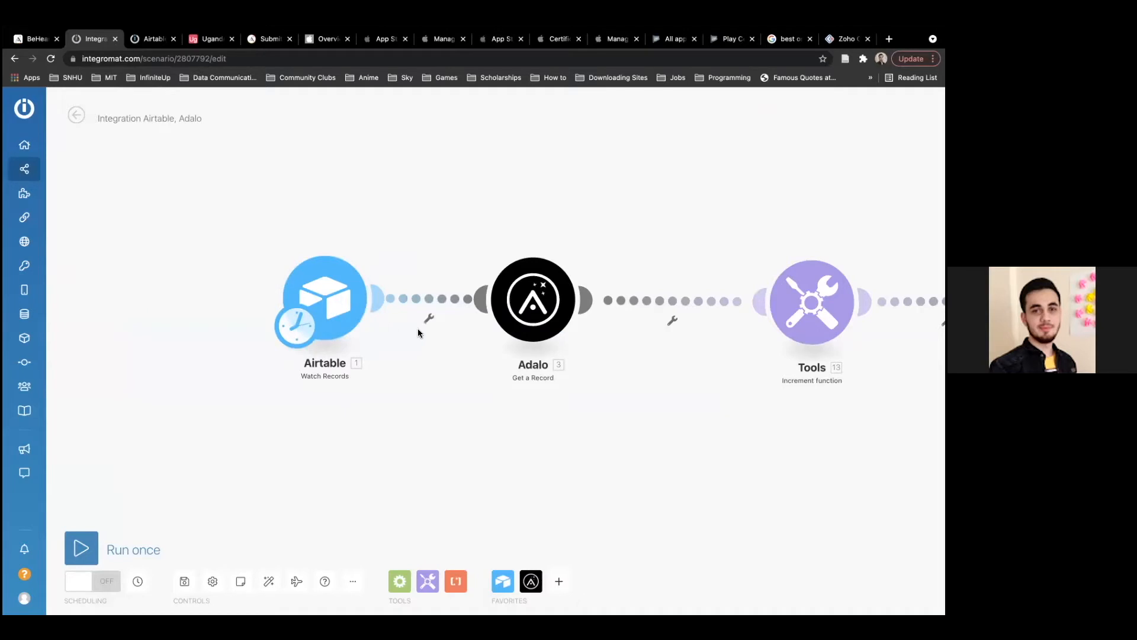
View the connection and Record ID options of the Adalo Get a Record module without changing the selected record.
left_click(525, 302)
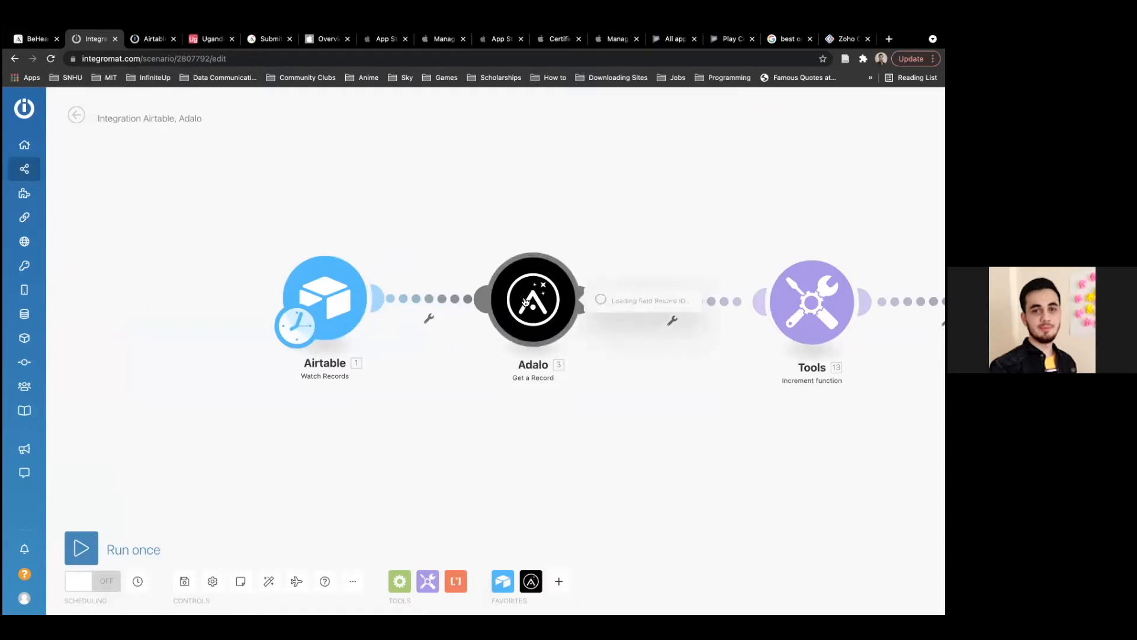
left_click(441, 404)
scroll(441, 404, "right", 2)
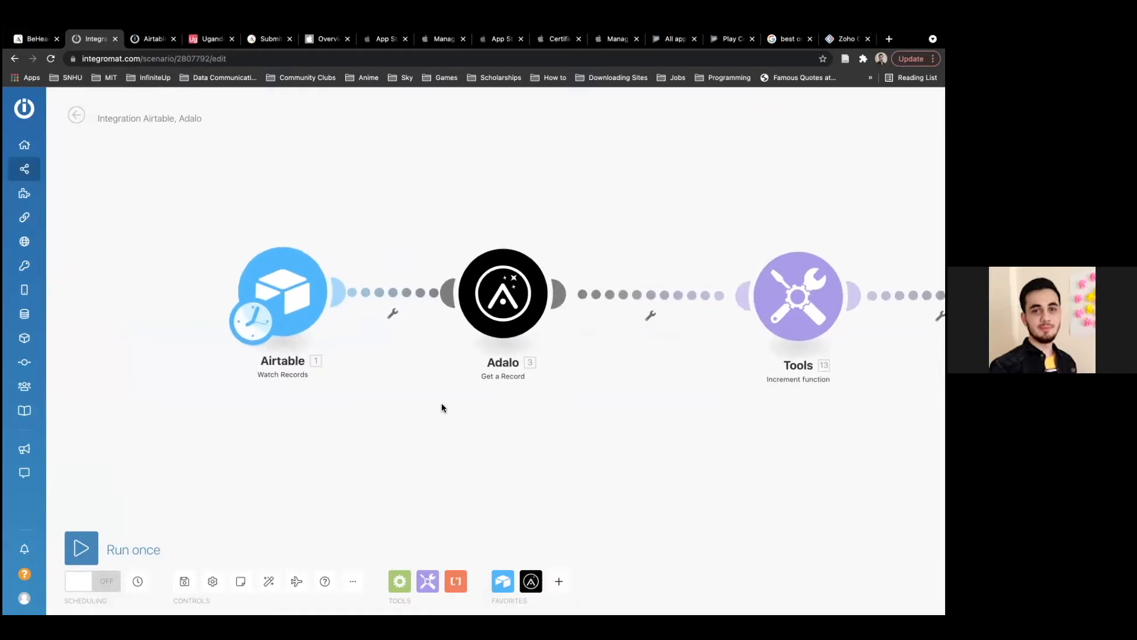
scroll(442, 404, "down", 2)
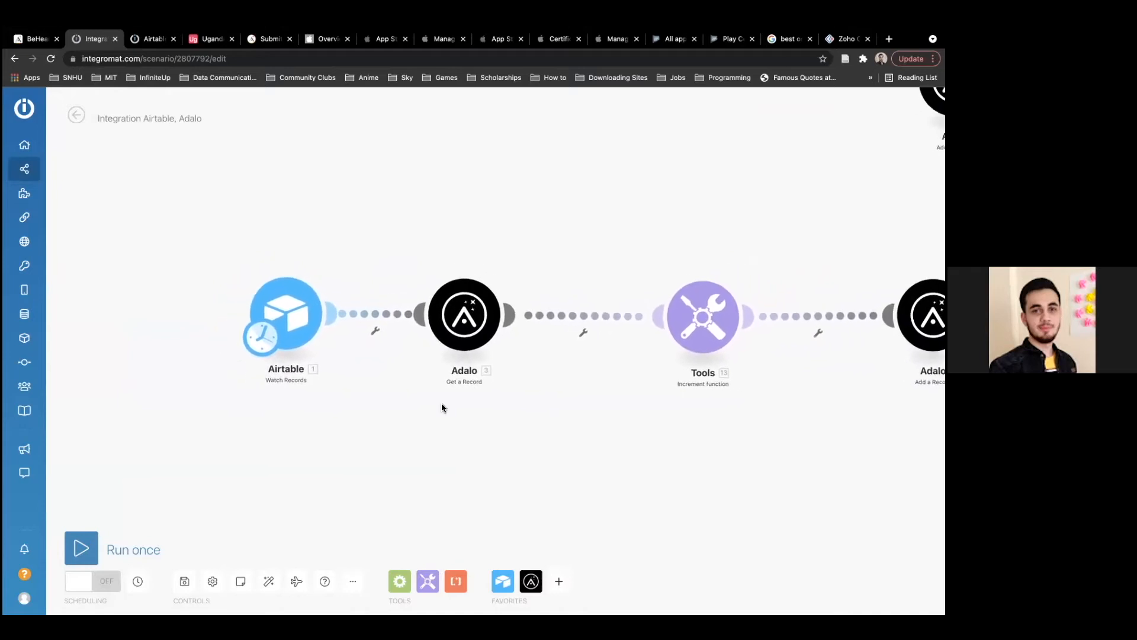
left_click(468, 320)
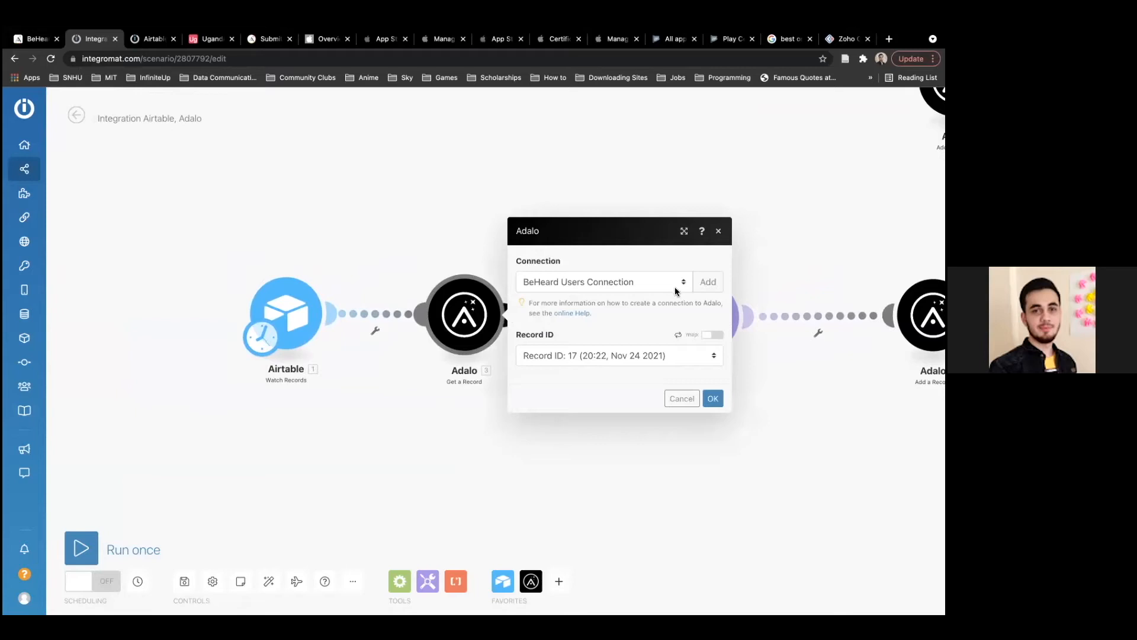
left_click(595, 355)
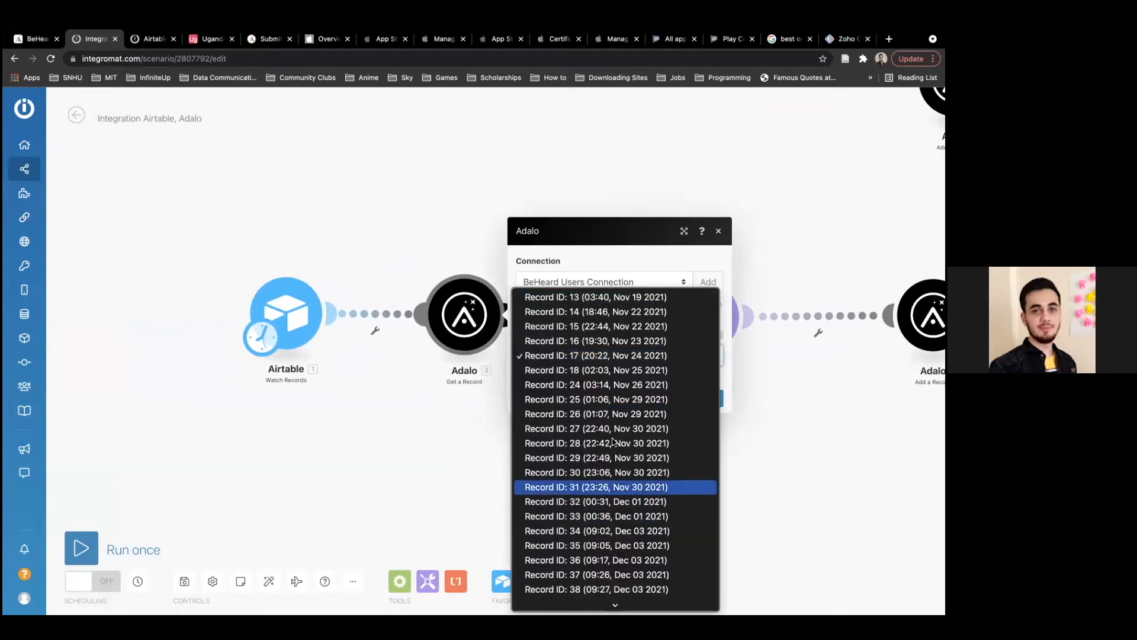
left_click(613, 252)
Switch Record ID to mapping, look through the Airtable items and the general, math and text functions, and cancel the settings.
left_click(714, 334)
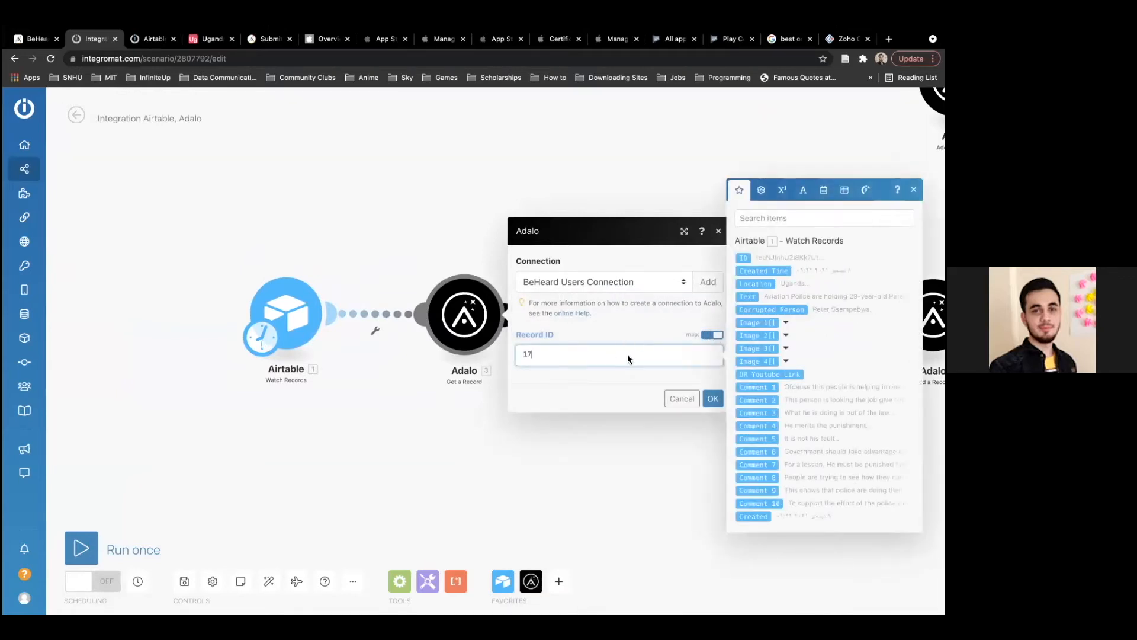
left_click(760, 190)
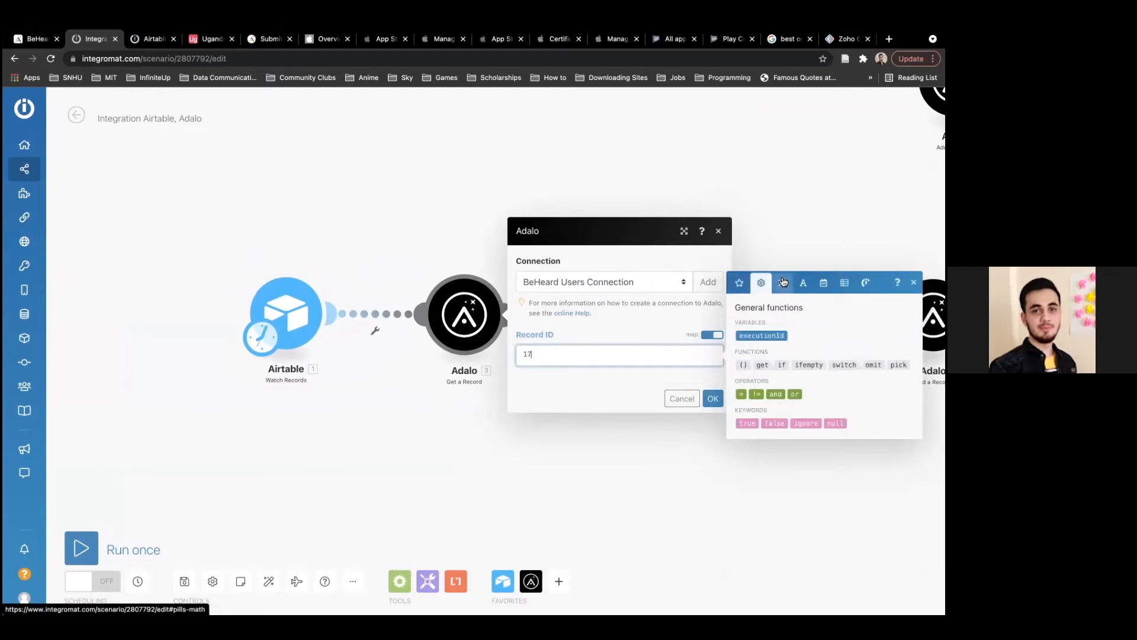
left_click(741, 288)
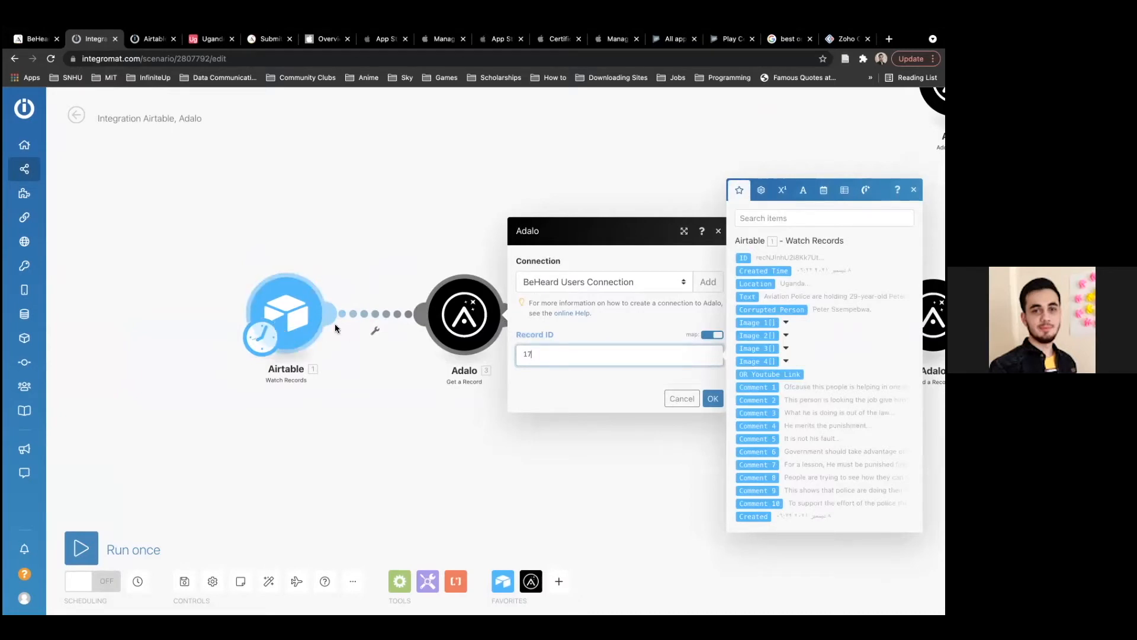
left_click(763, 190)
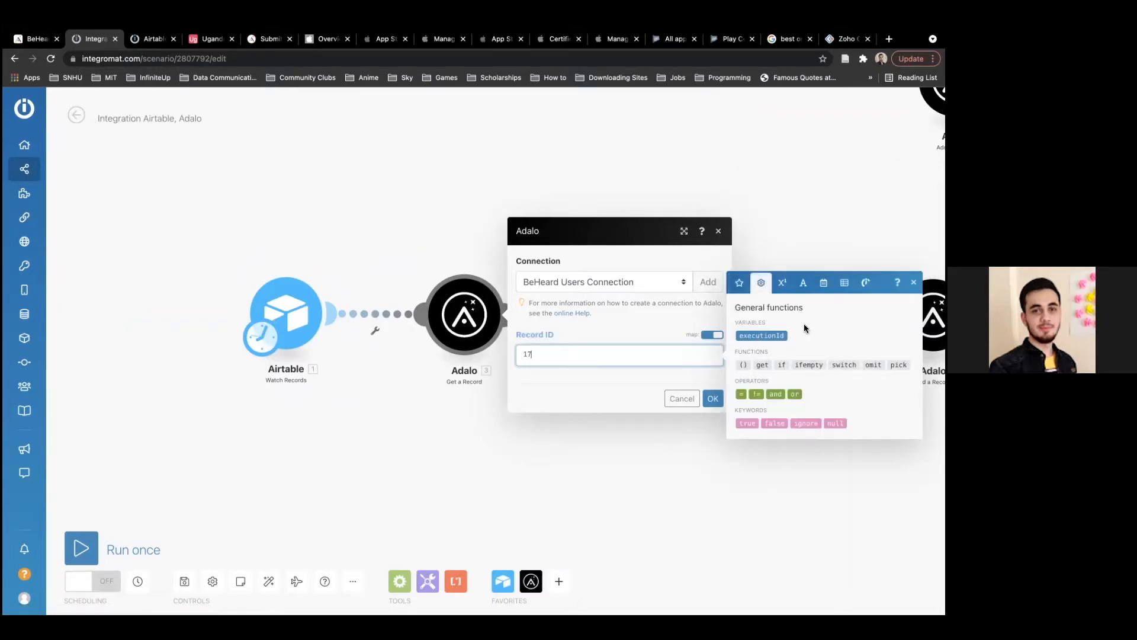
left_click(782, 283)
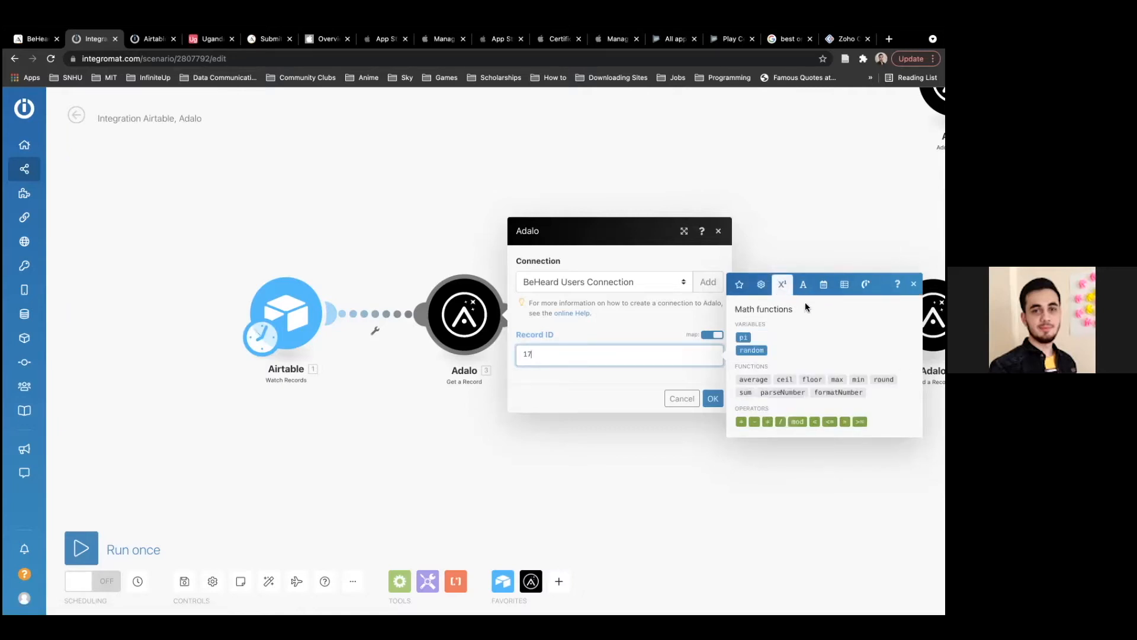
left_click(804, 285)
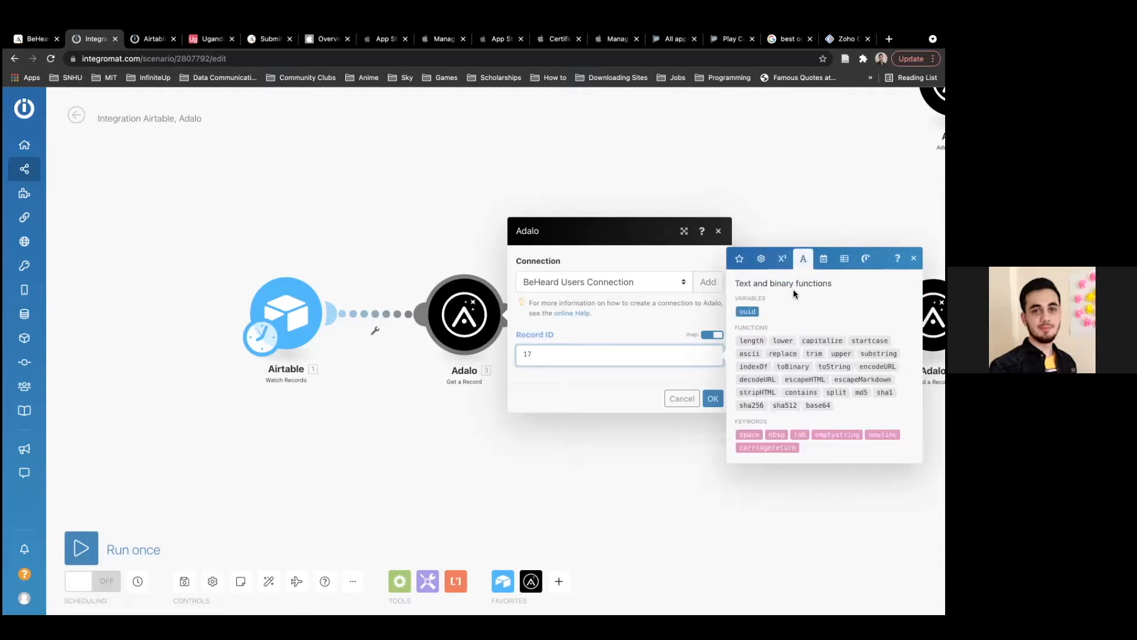
left_click(823, 258)
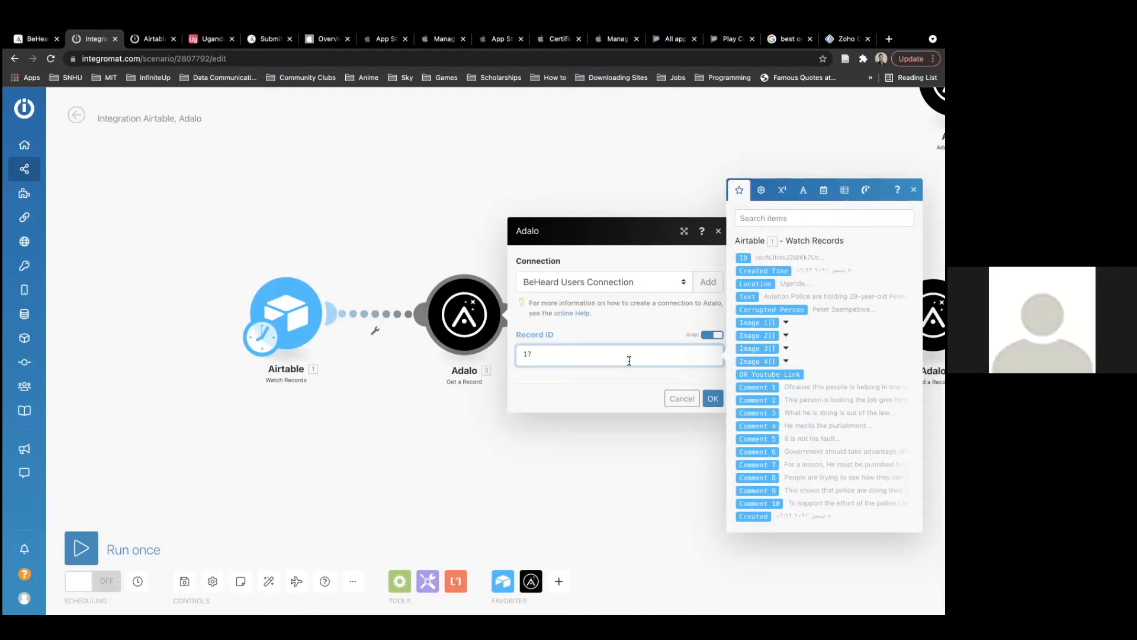
left_click(682, 402)
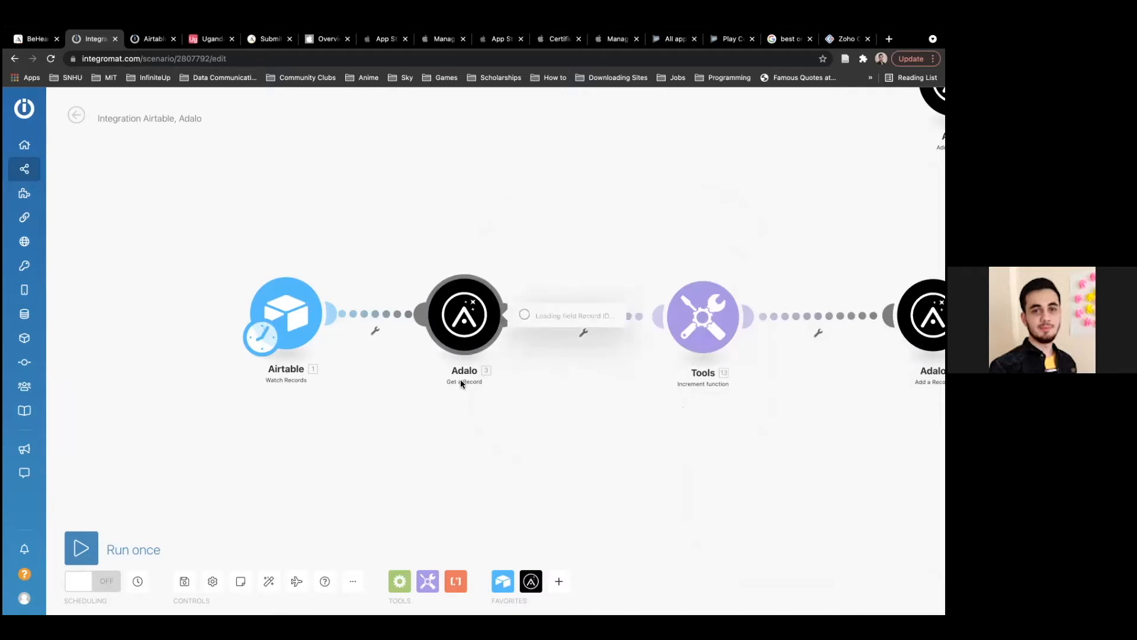
Reopen the Adalo Get a Record settings and look through the full list of record IDs, keeping record 17.
scroll(467, 388, "up", 4)
scroll(467, 388, "down", 1)
scroll(466, 389, "down", 3)
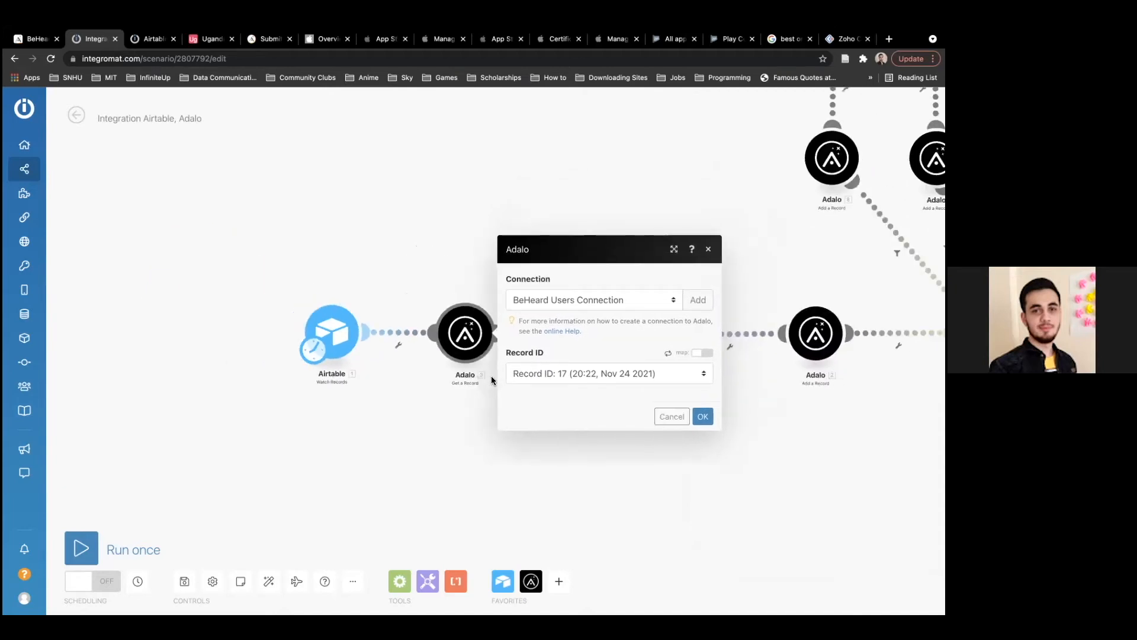
scroll(474, 379, "up", 1)
left_click(559, 360)
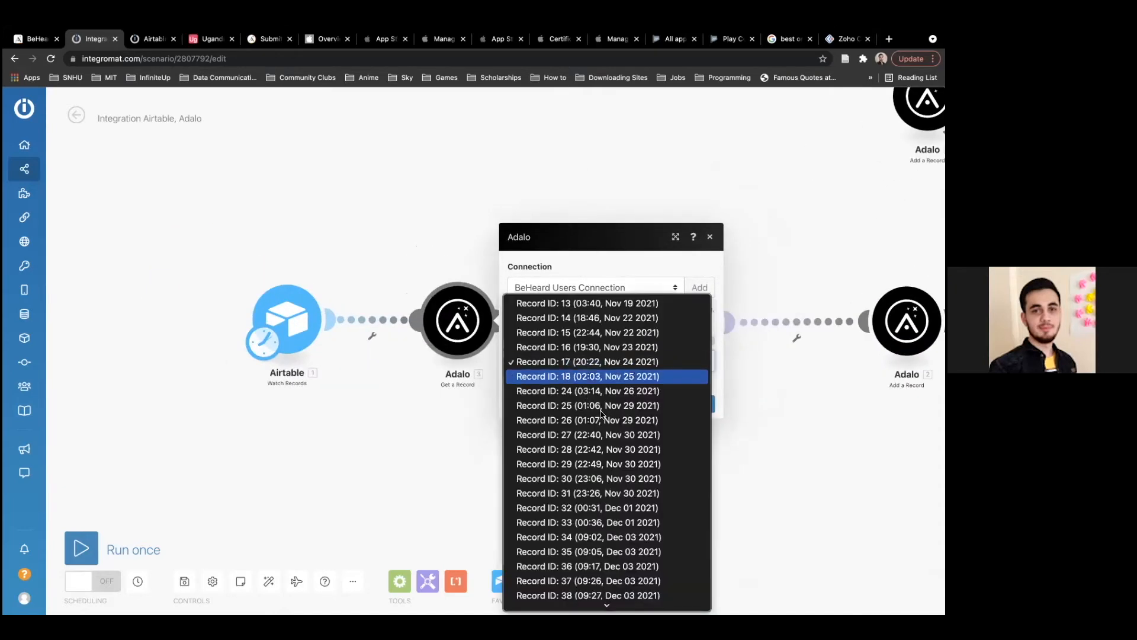
scroll(601, 414, "down", 10)
scroll(601, 414, "up", 5)
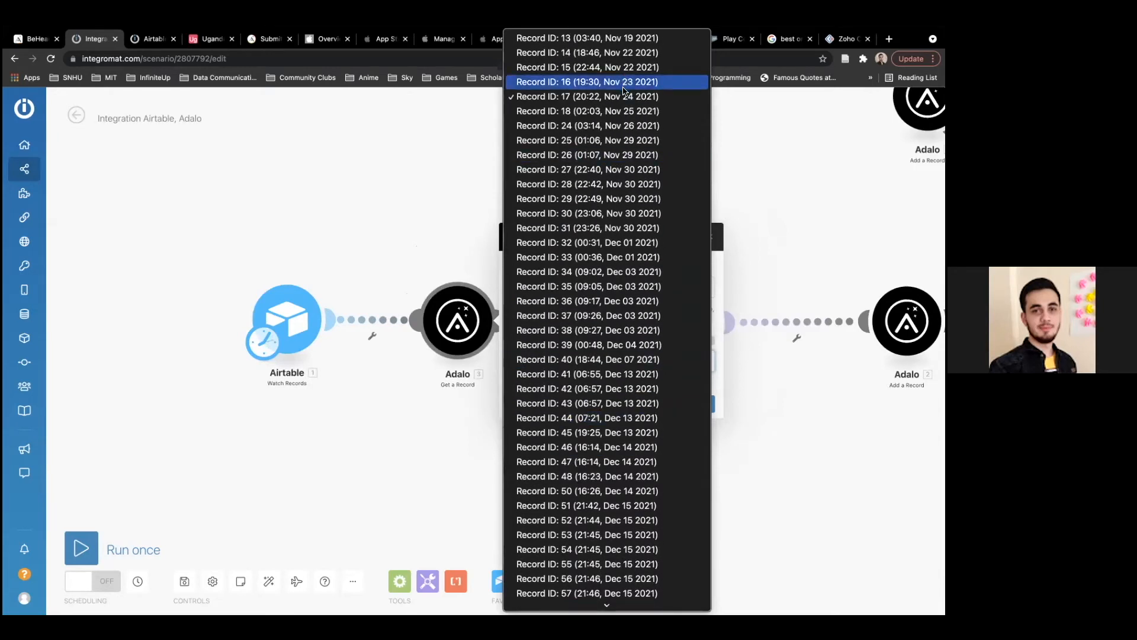
left_click(753, 375)
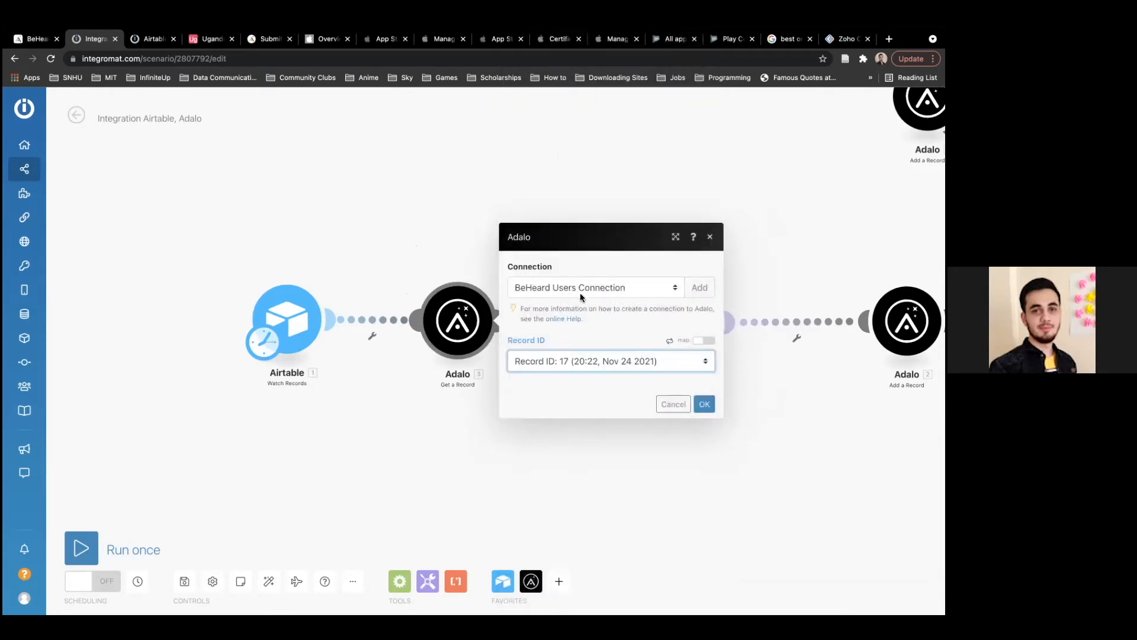
Open the form for adding an Adalo connection, dismiss it, and close the Get a Record module's settings.
left_click(699, 288)
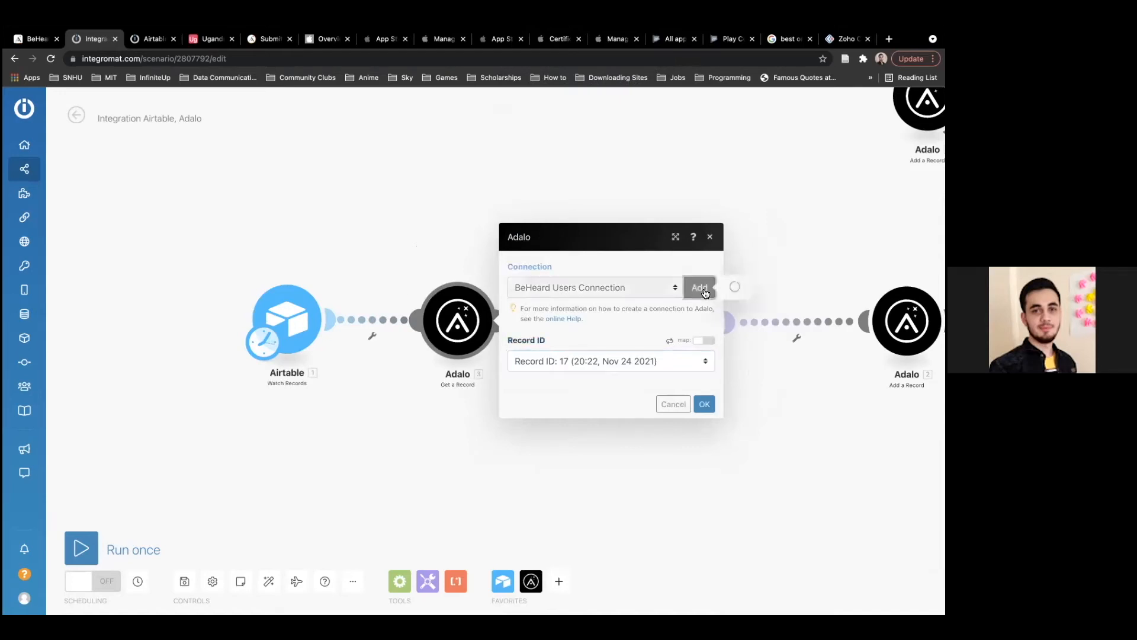
left_click(492, 134)
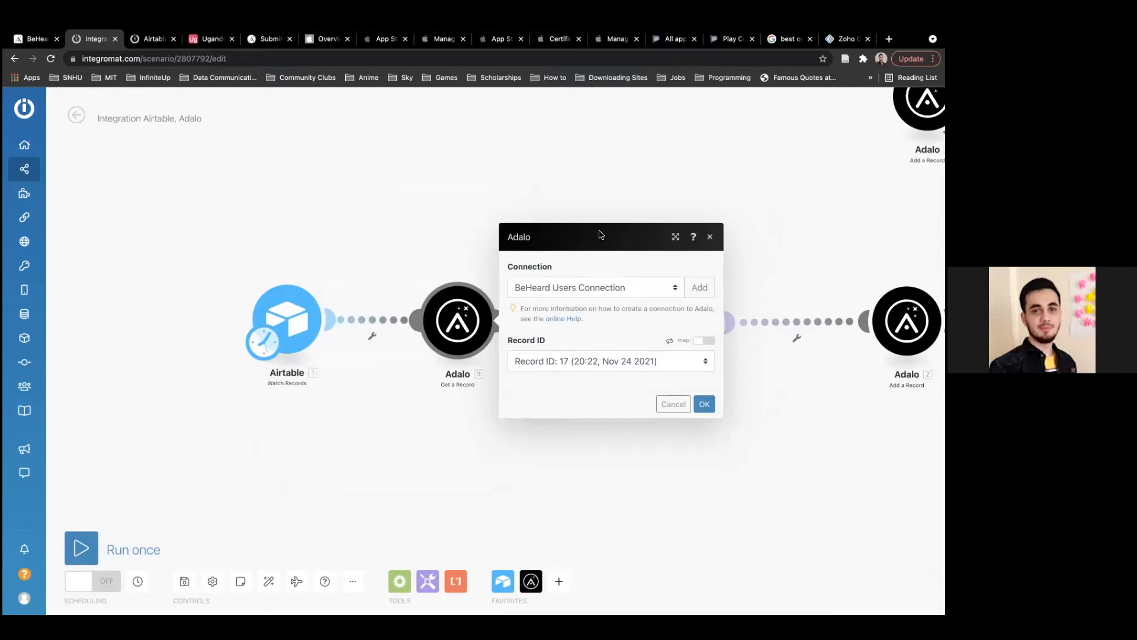
left_click(628, 192)
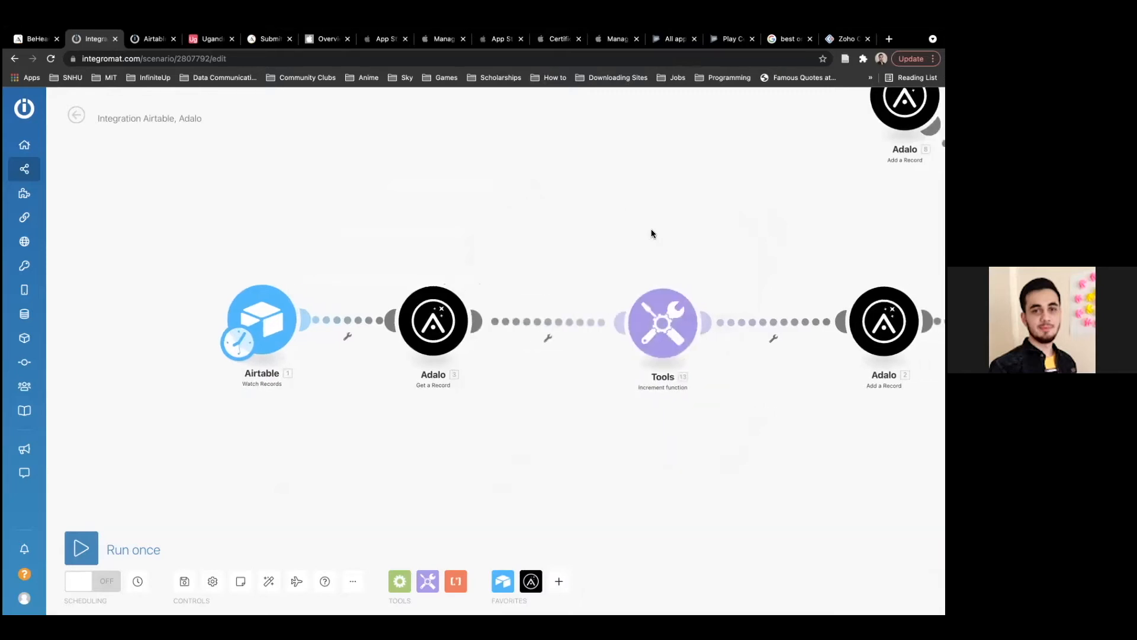
View the reset setting of the Tools Increment function module, close it, and examine the module's place in the scenario.
left_click_drag(596, 254, 481, 250)
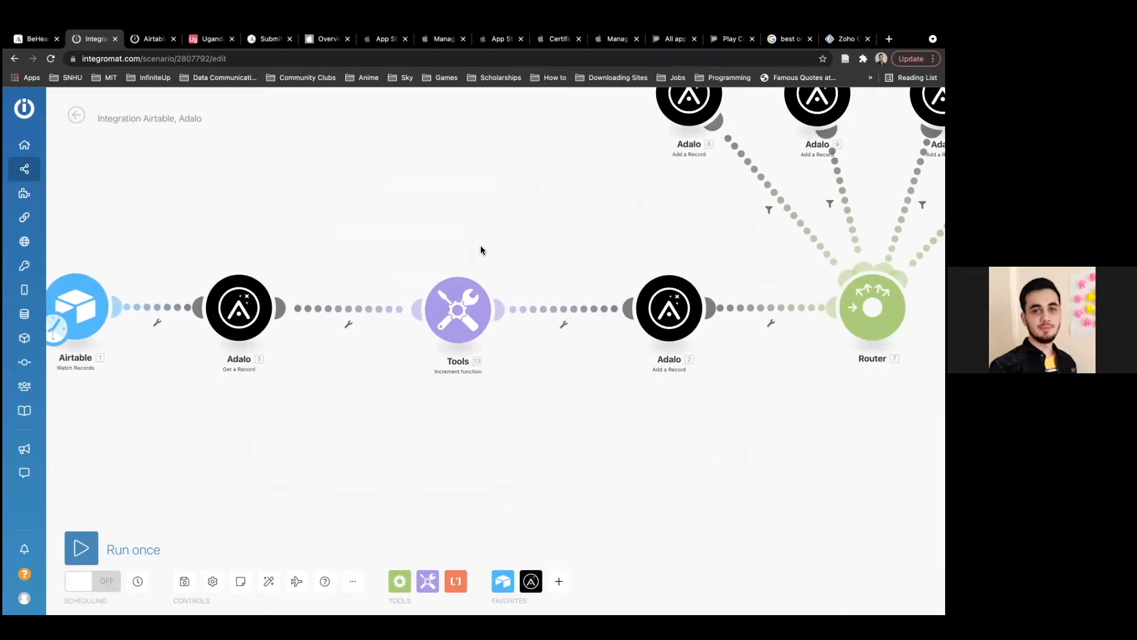
left_click(478, 294)
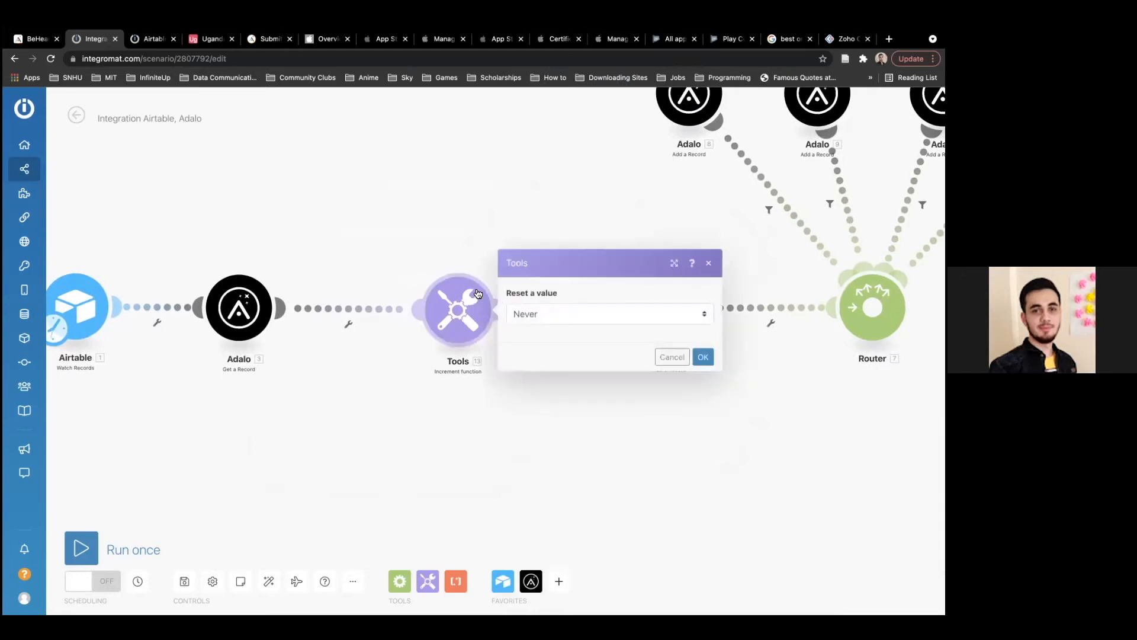
left_click(443, 399)
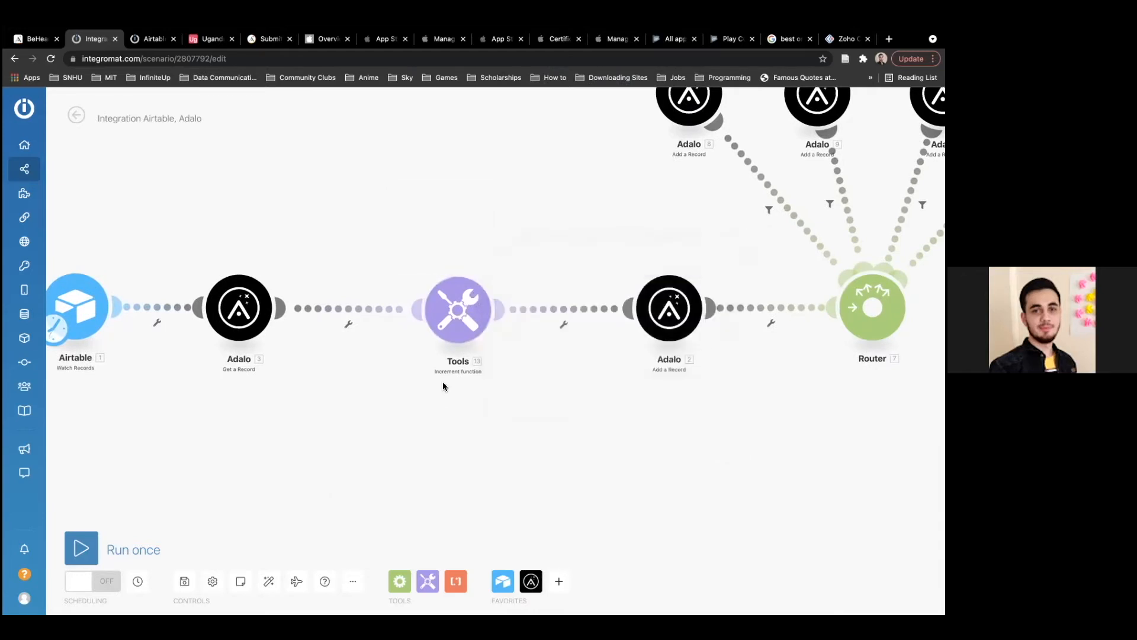
scroll(442, 381, "up", 3)
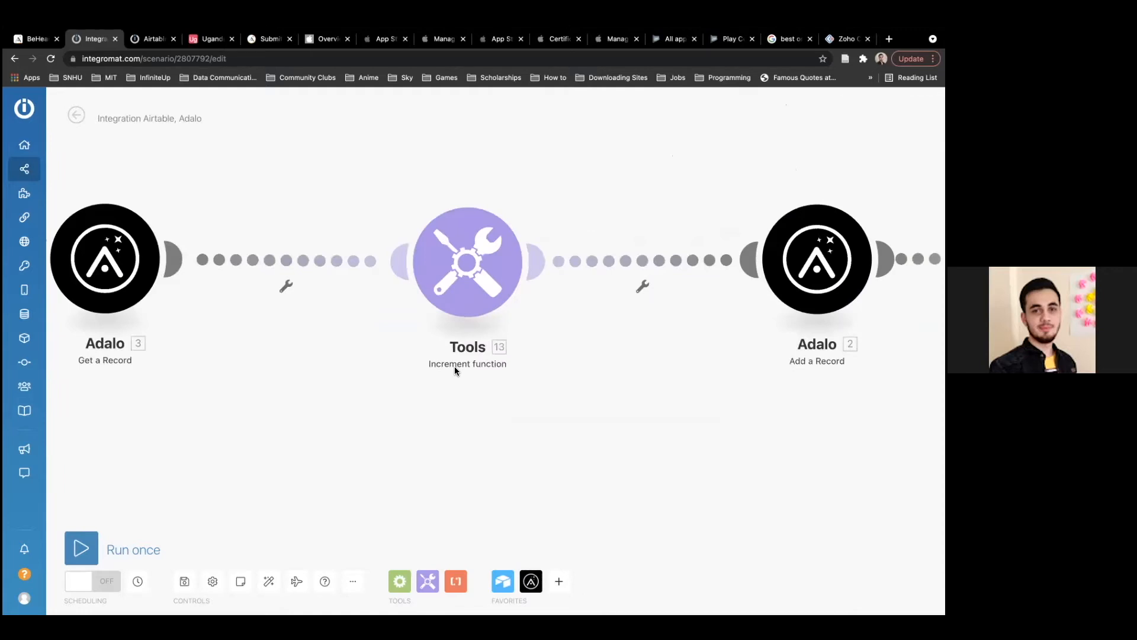
scroll(455, 371, "down", 5)
scroll(455, 371, "up", 5)
scroll(455, 371, "down", 4)
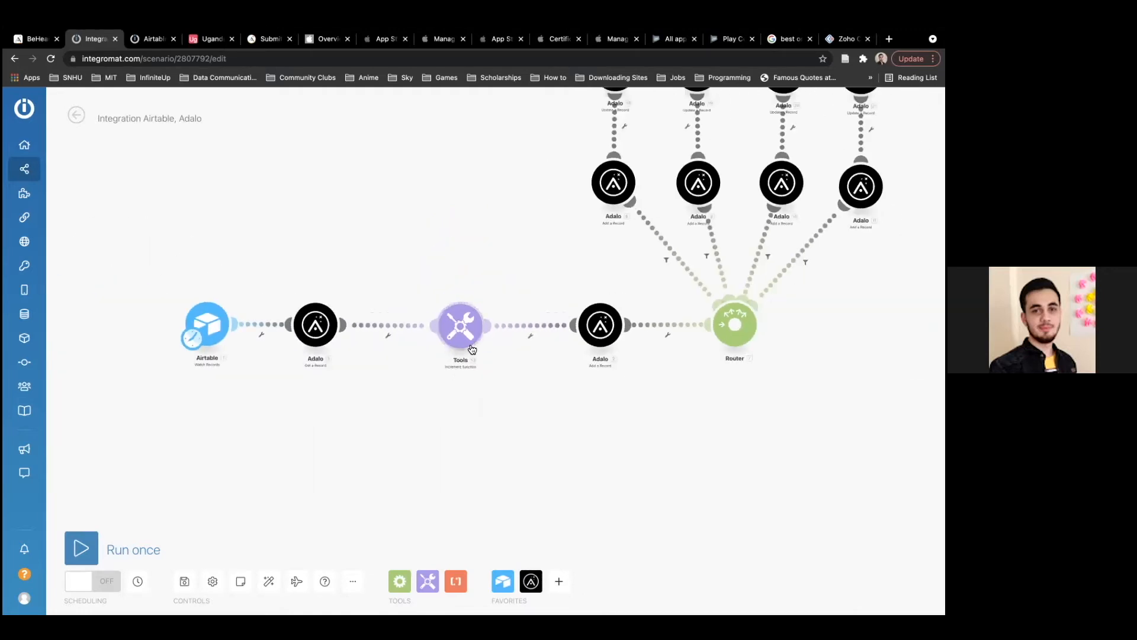
scroll(472, 349, "up", 2)
scroll(530, 271, "down", 3)
scroll(448, 328, "up", 4)
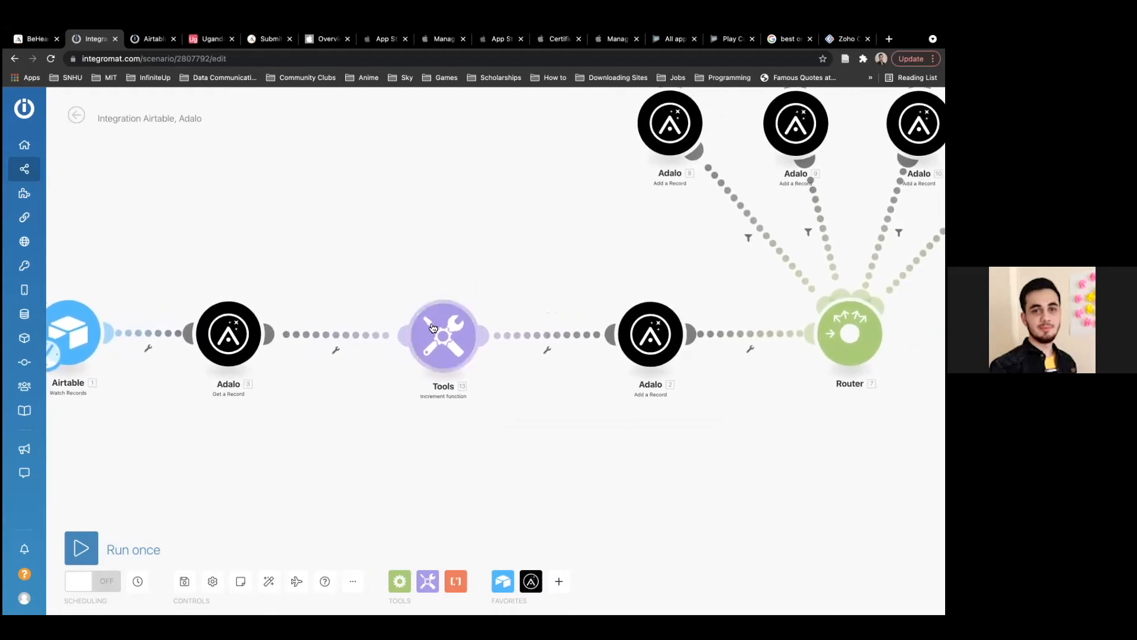
Look at the reset options of the Tools Increment function module, keep Never, and cancel the settings.
left_click(451, 330)
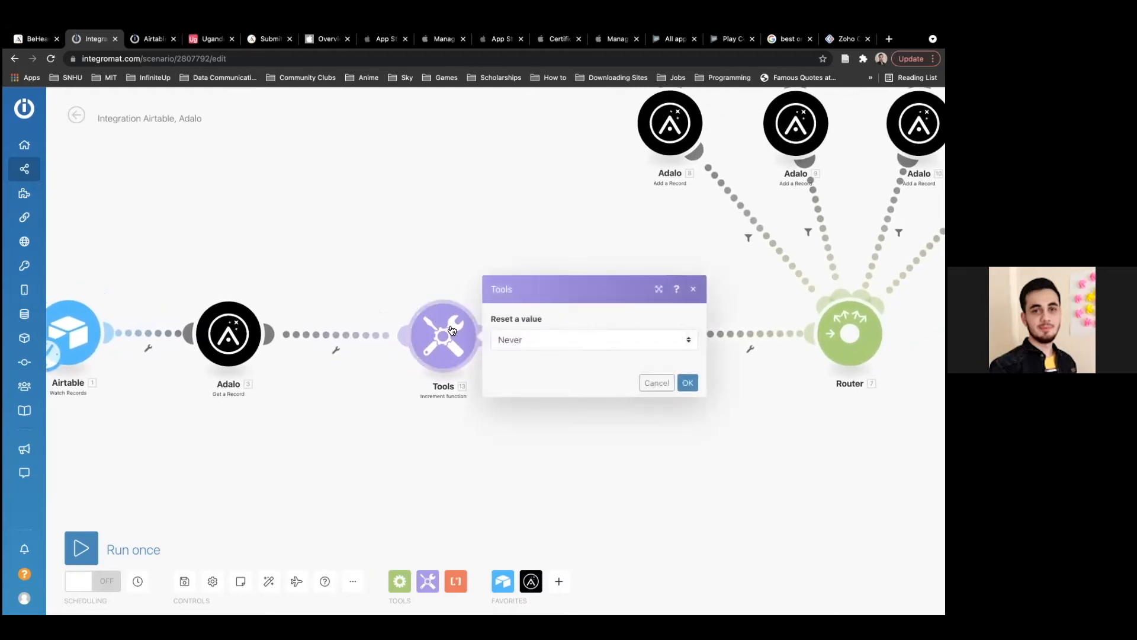
left_click(520, 339)
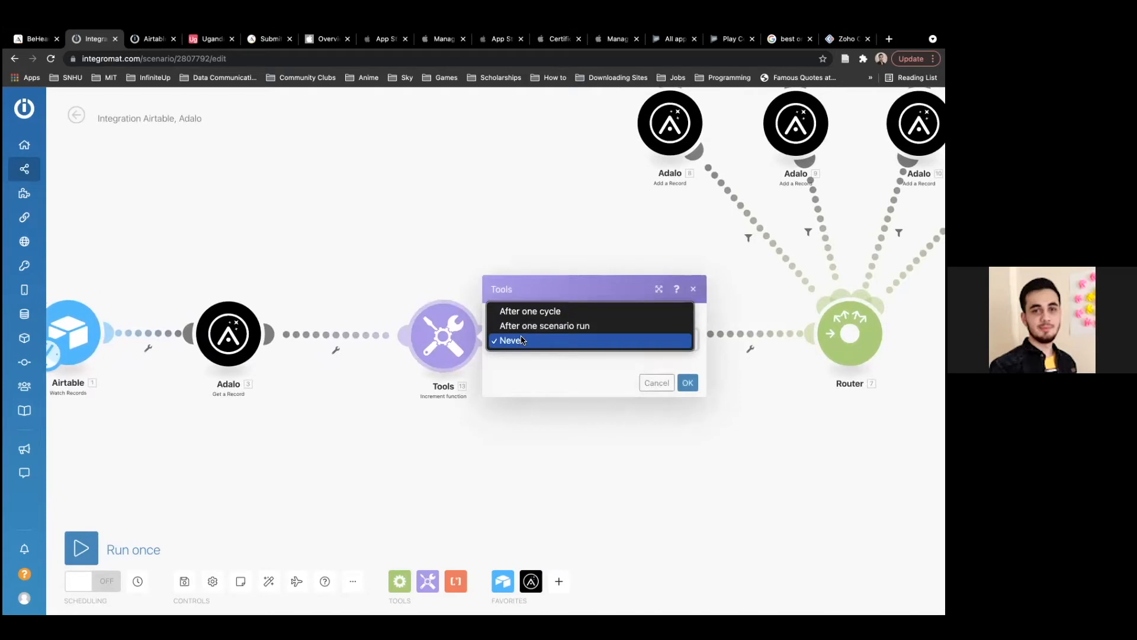
left_click(506, 371)
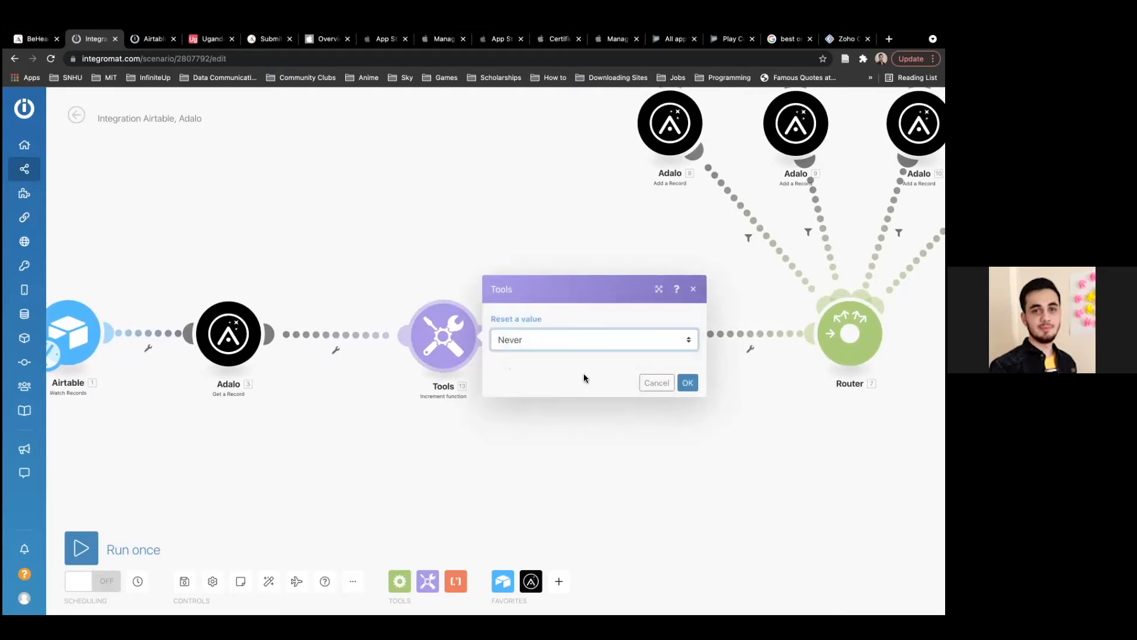
left_click(651, 382)
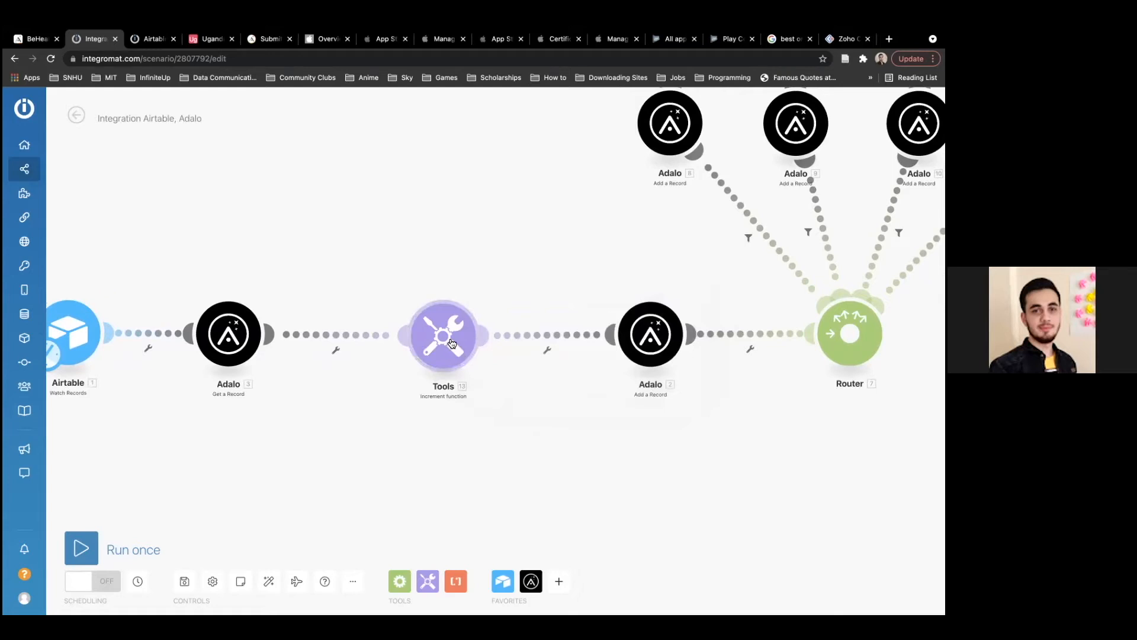
left_click(650, 348)
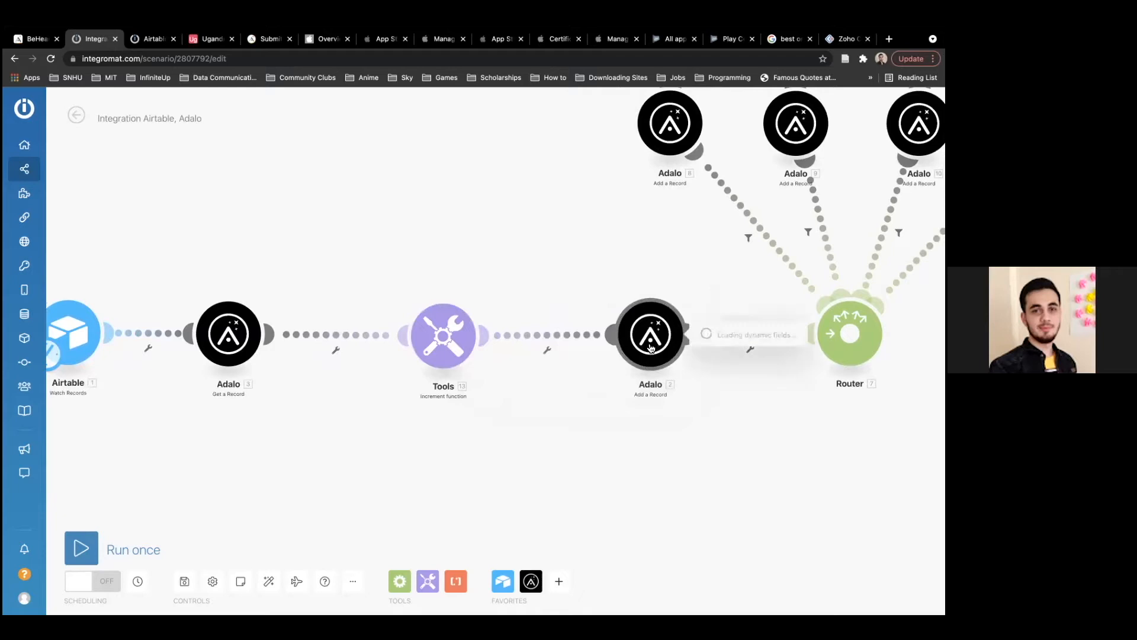
scroll(641, 399, "up", 3)
scroll(641, 404, "down", 5)
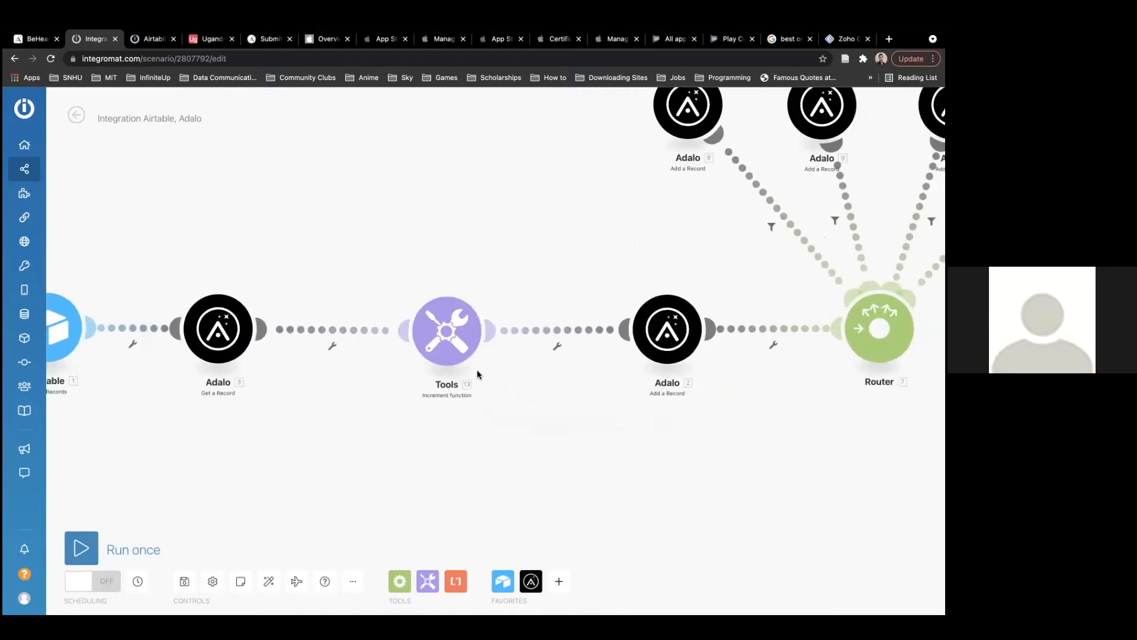
Switch to the BeHeard app in Adalo, examine the IDs of the Posts collection's records, and close the record table.
left_click(32, 38)
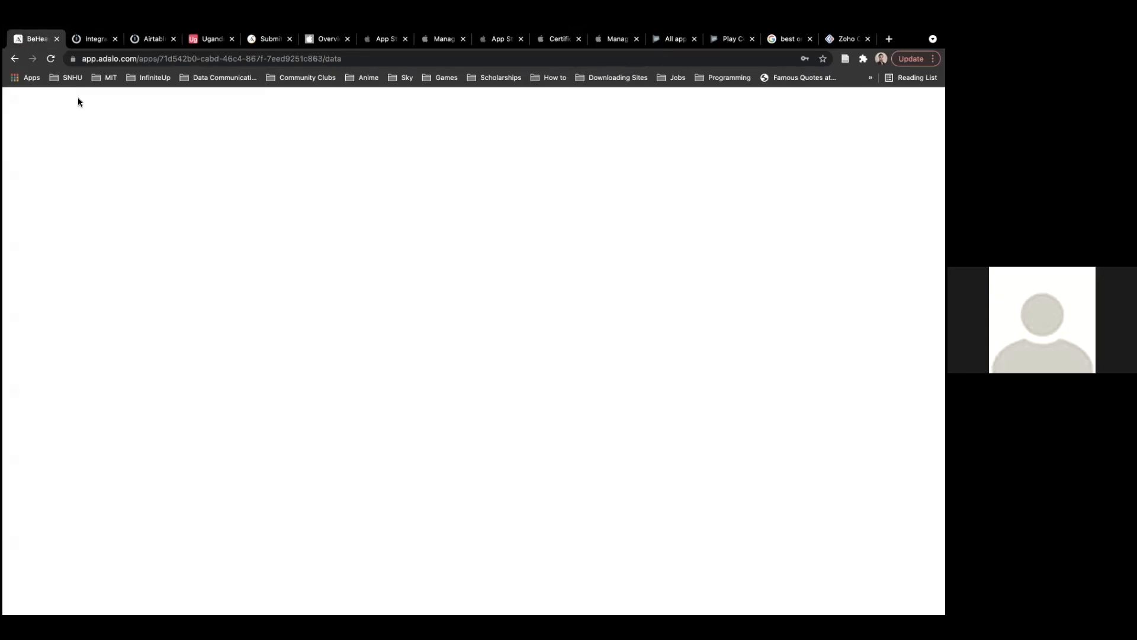
left_click(31, 256)
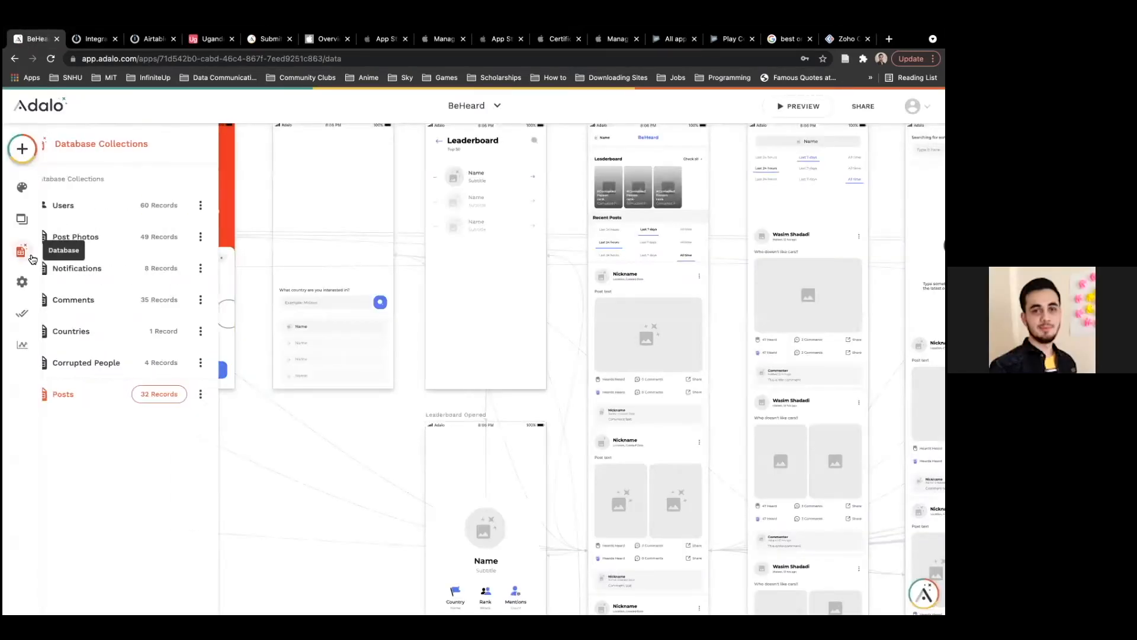
left_click(158, 394)
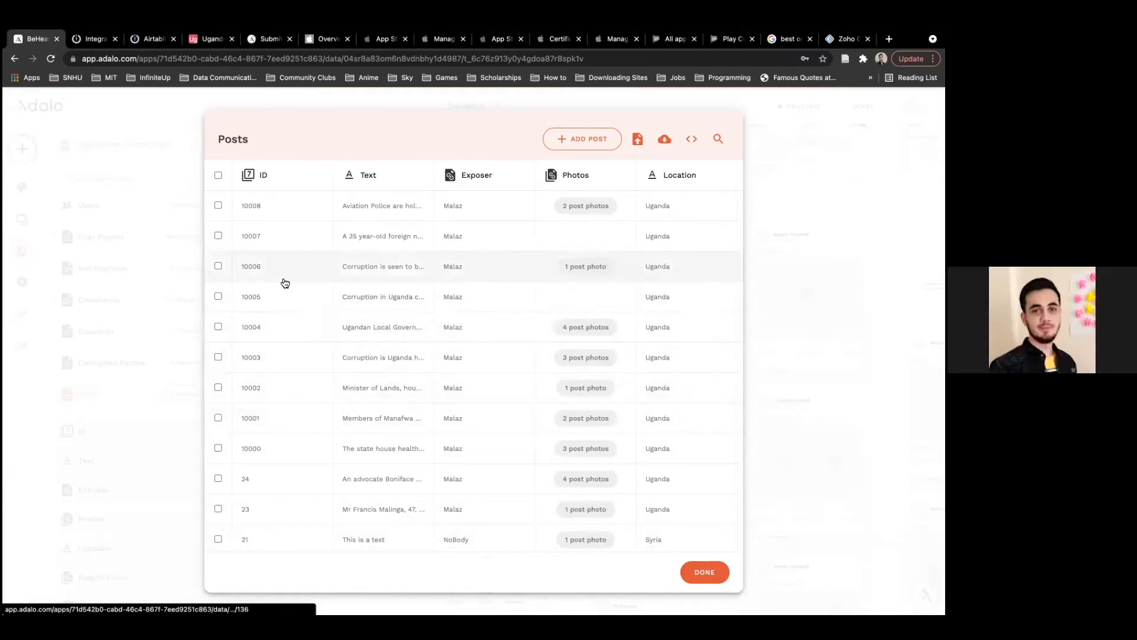
left_click(712, 573)
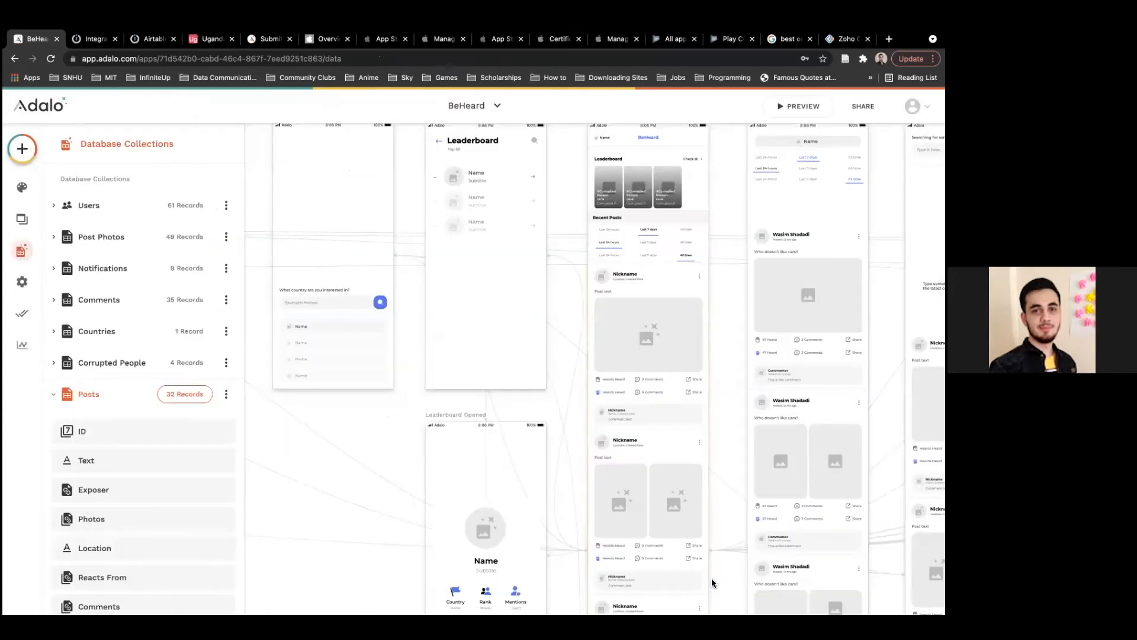
Return to the Integromat scenario and look over the module chain from Airtable Watch Records to the Router.
left_click(90, 39)
left_click_drag(366, 266, 631, 277)
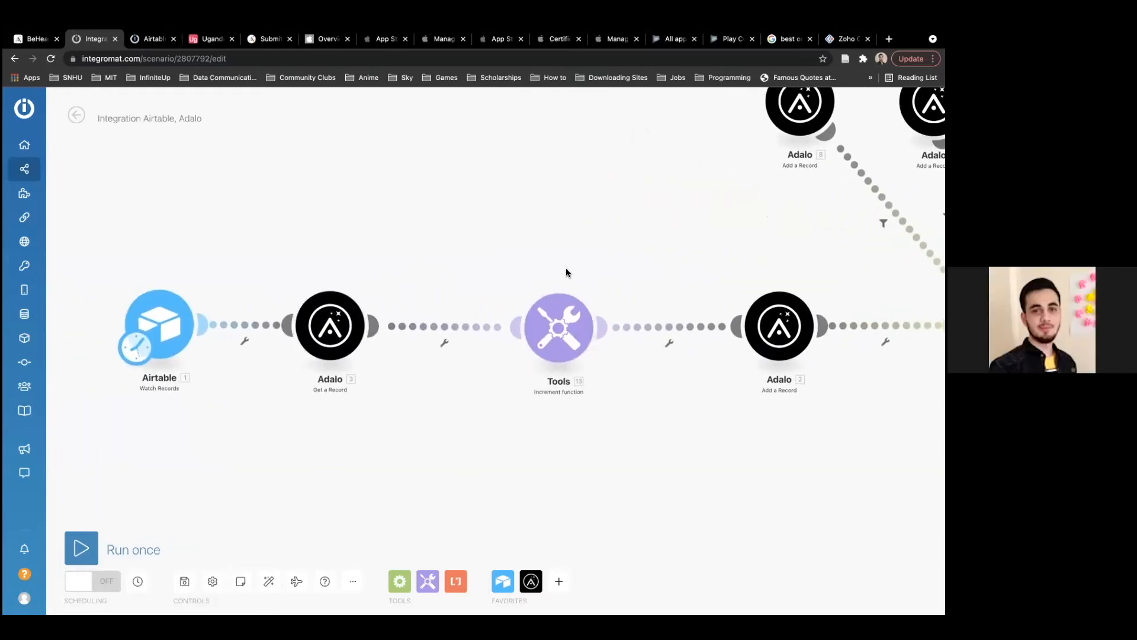
left_click_drag(567, 268, 294, 263)
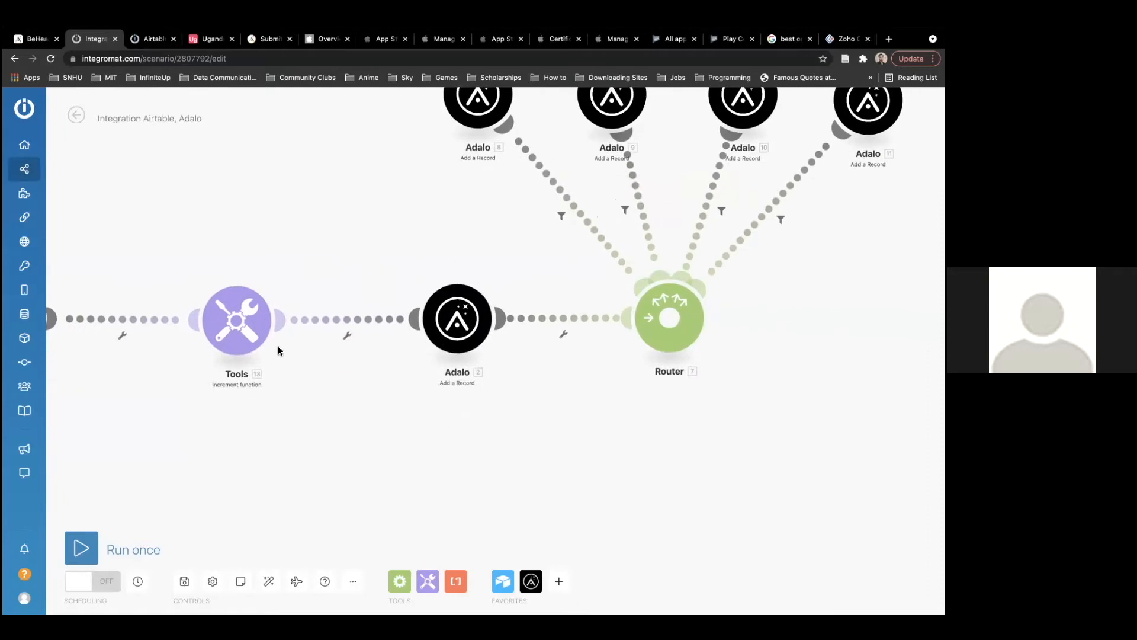
left_click_drag(279, 346, 638, 360)
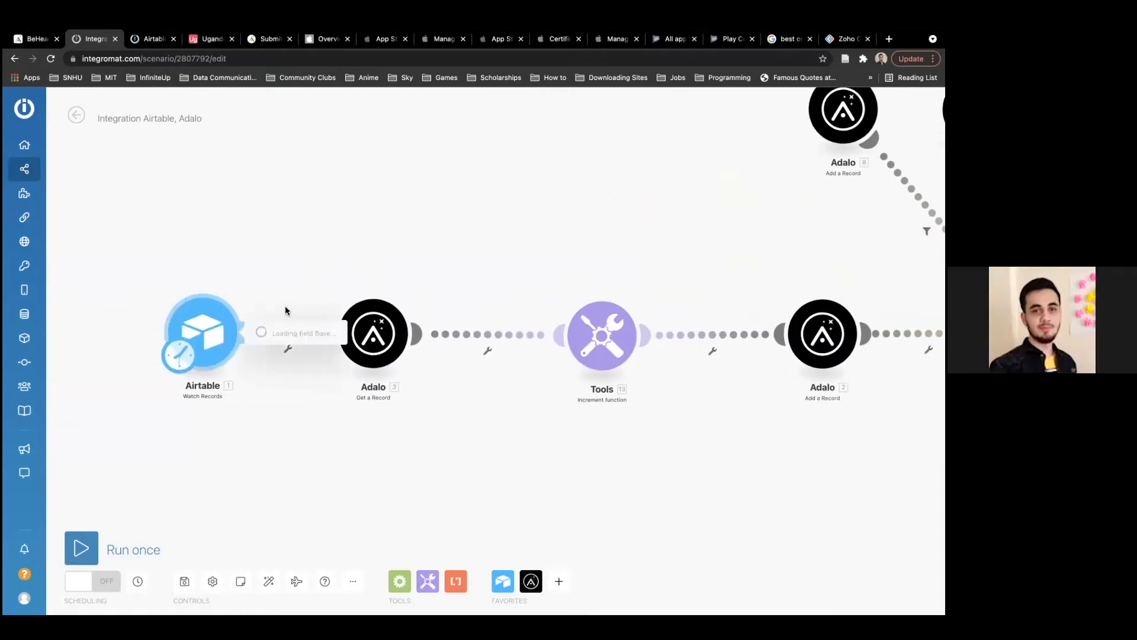
left_click_drag(723, 264, 480, 271)
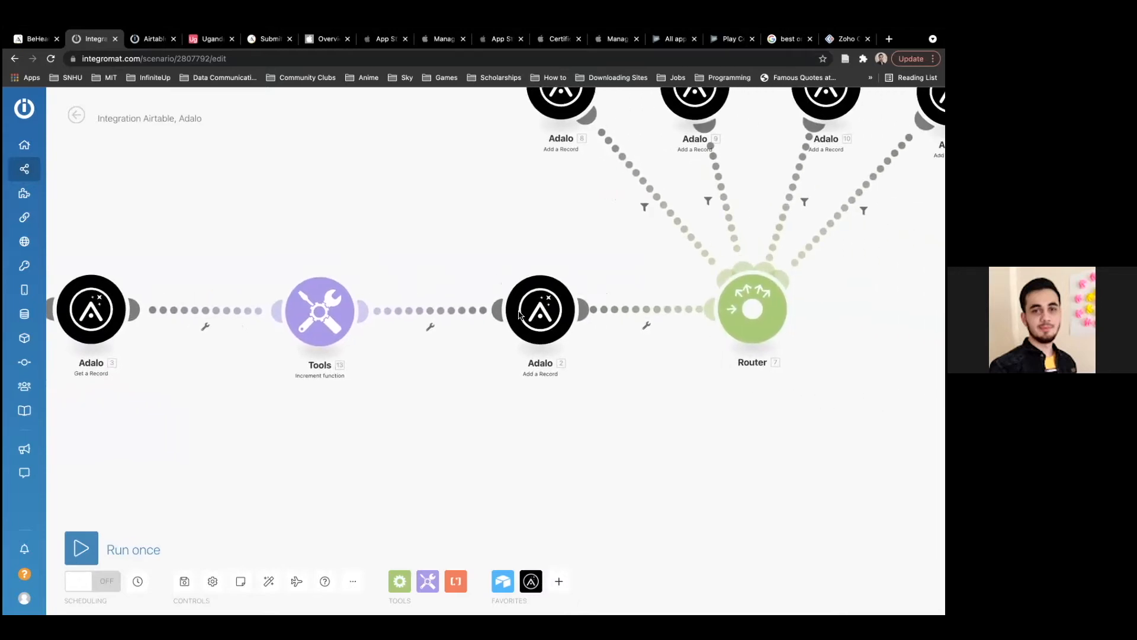
Focus on the Adalo Add a Record module and view the list of available Adalo modules, adding none.
scroll(532, 345, "up", 3)
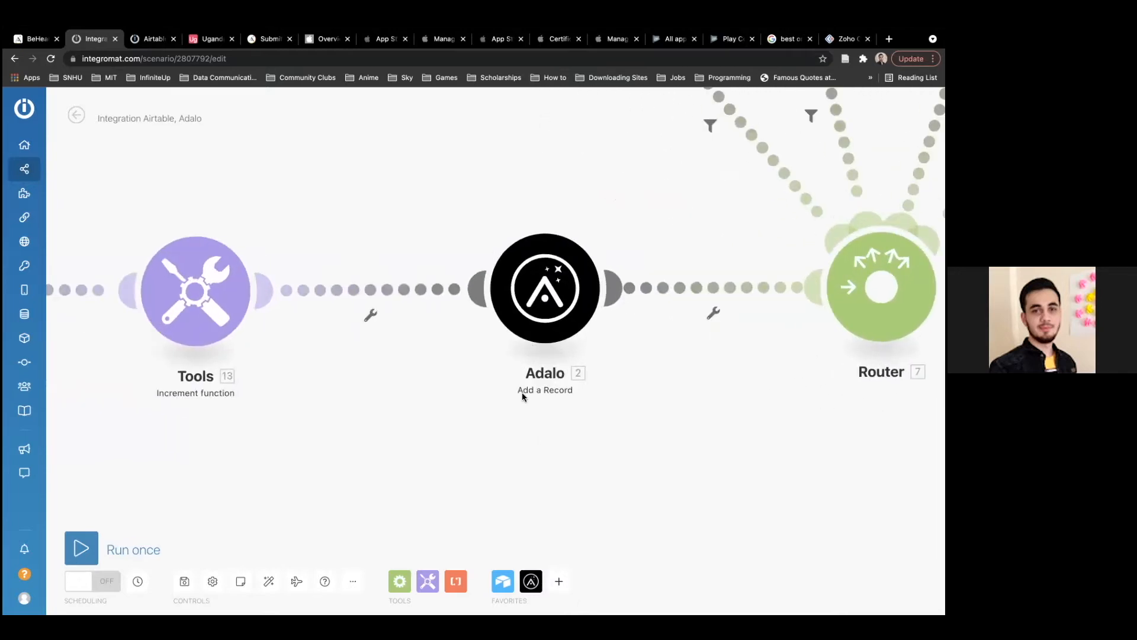
left_click(531, 582)
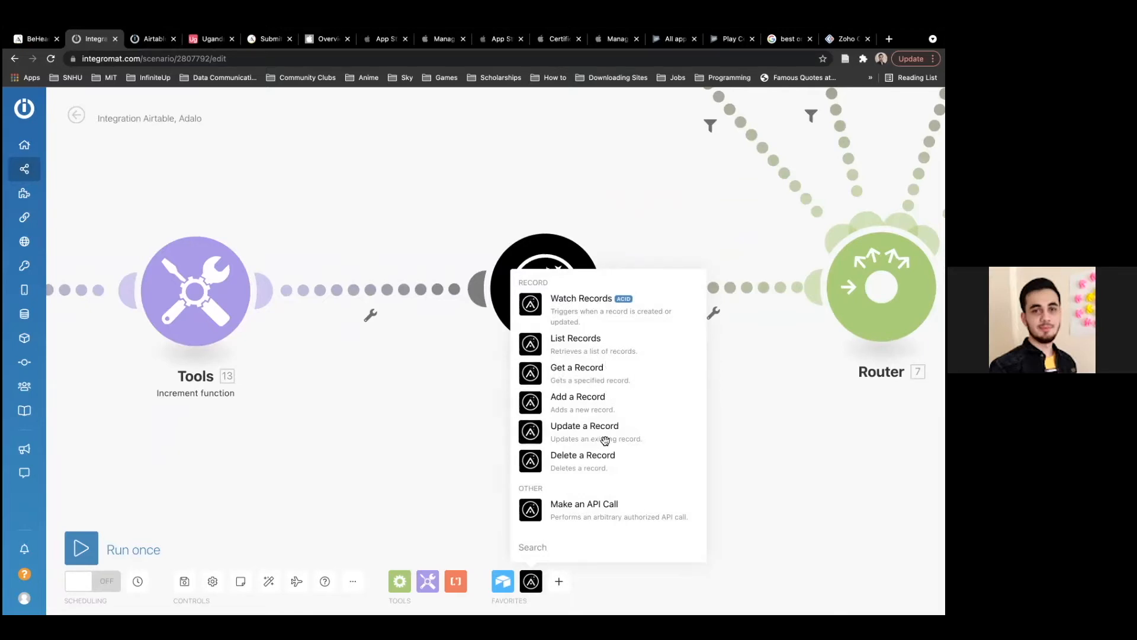
left_click(734, 426)
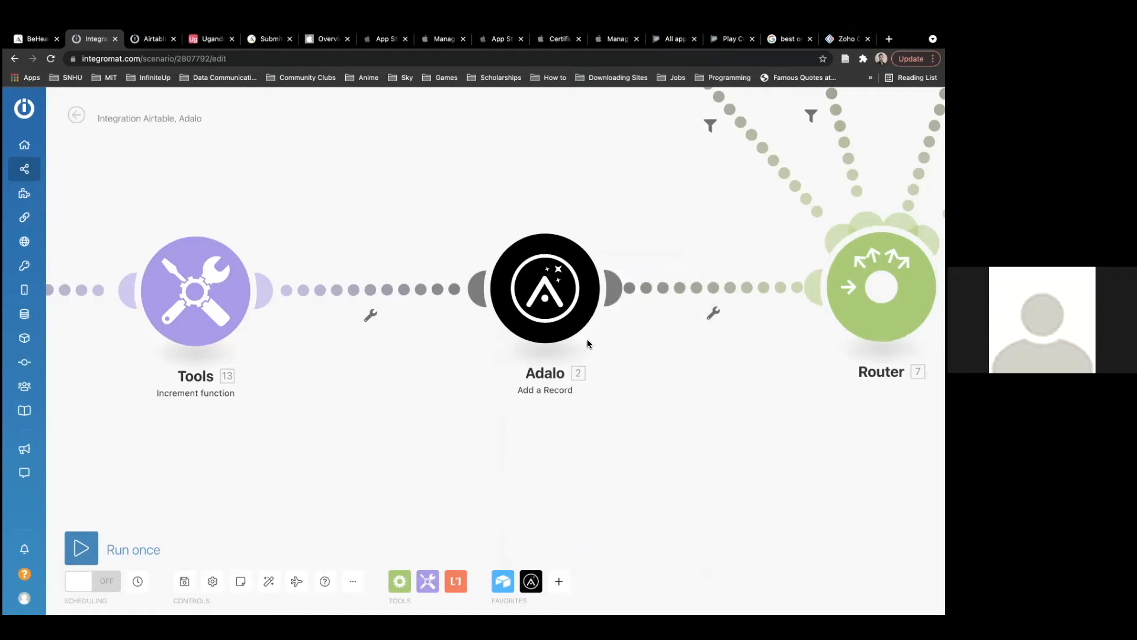
Open the Adalo Add a Record module's settings and view the available connections, keeping BeHeard Posts Connection.
left_click(568, 303)
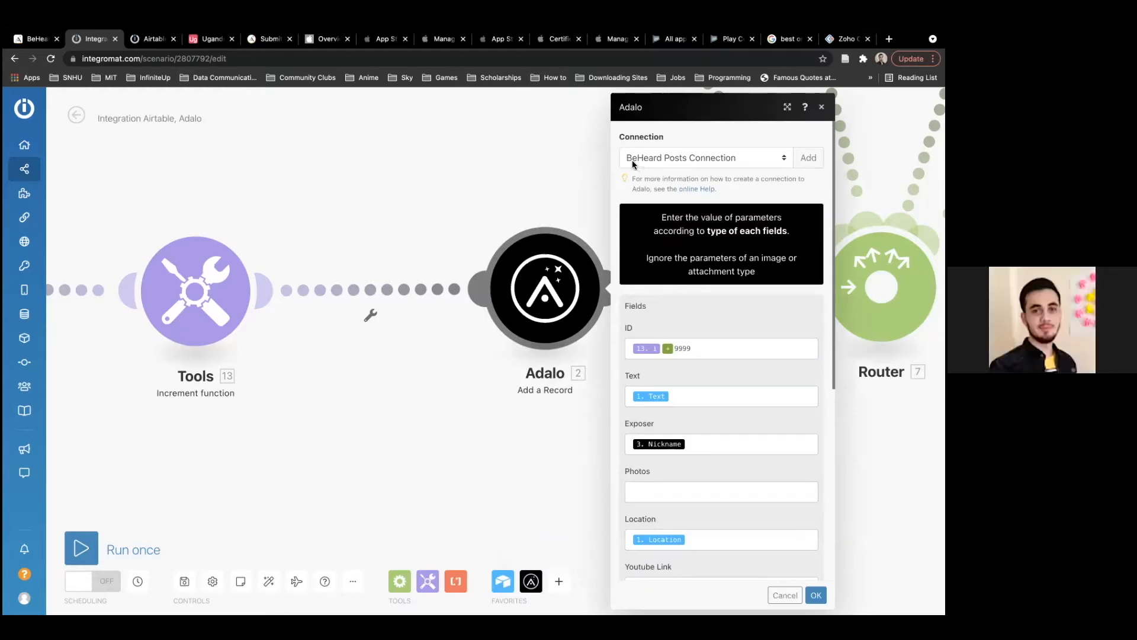
left_click(694, 161)
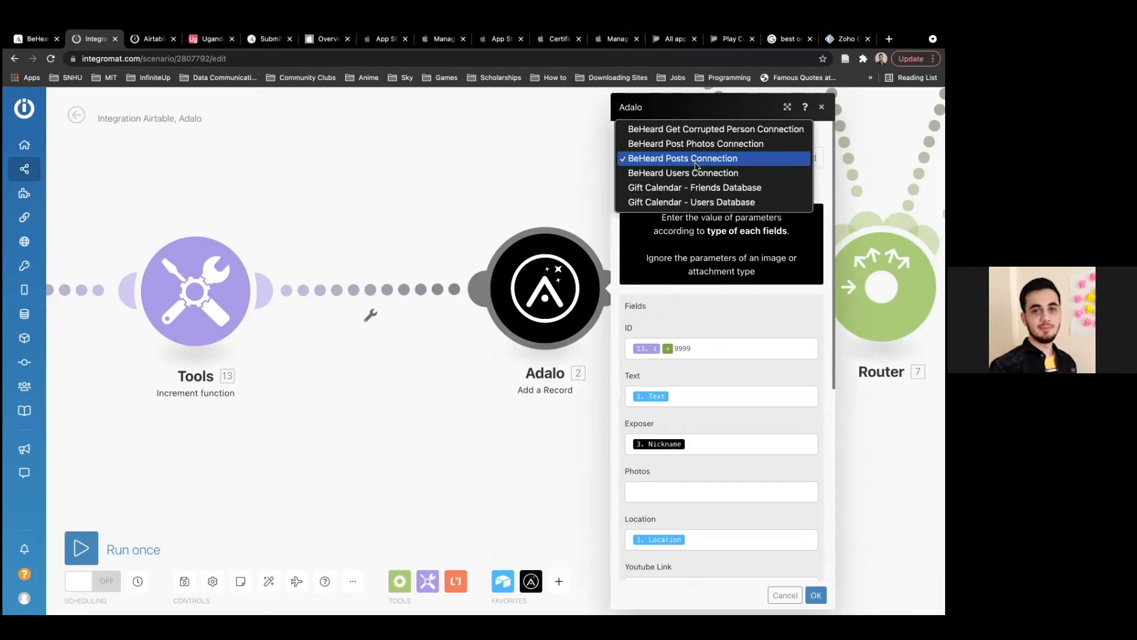
left_click(738, 261)
Read through the Add a Record field mappings from ID and Text to Corrupted Person and Heards.
scroll(739, 238, "down", 1)
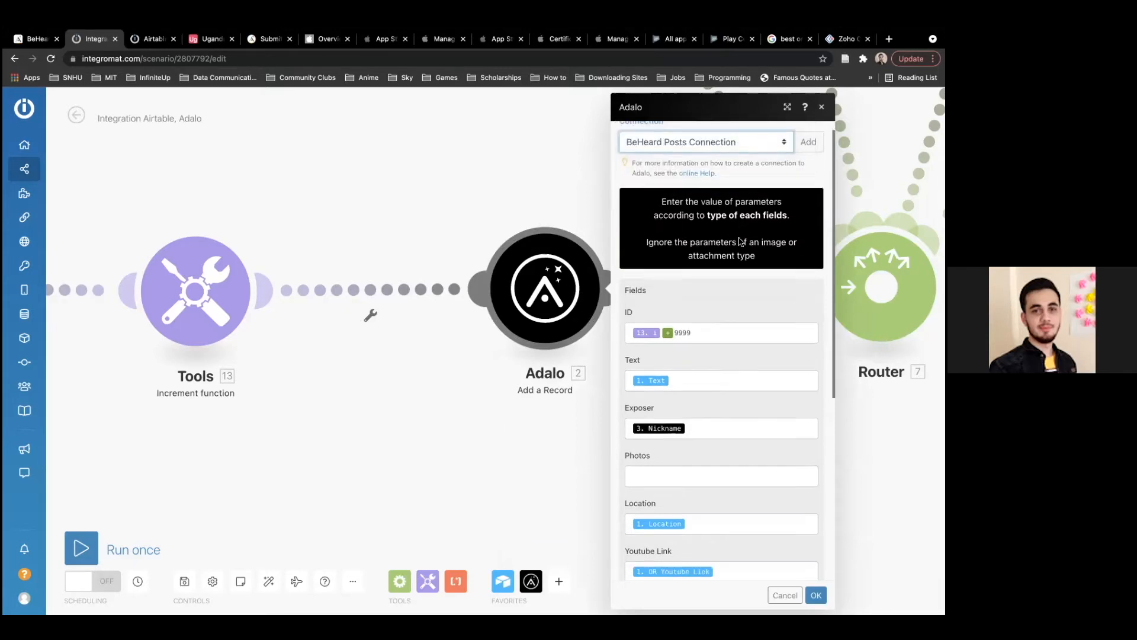
scroll(739, 240, "down", 3)
scroll(739, 239, "up", 4)
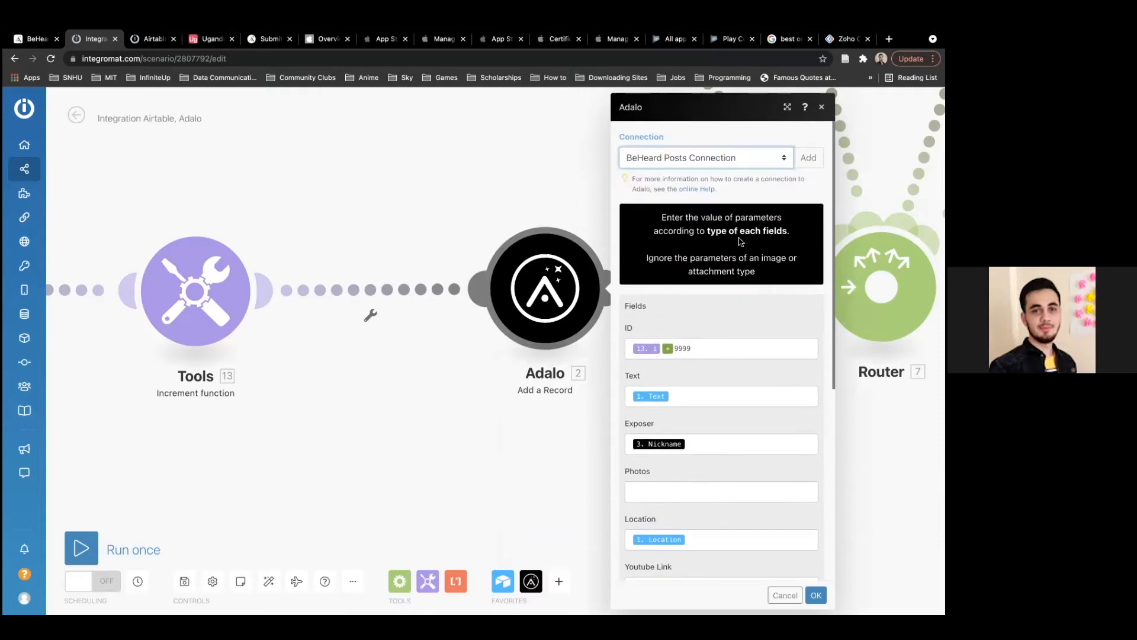
scroll(668, 166, "down", 3)
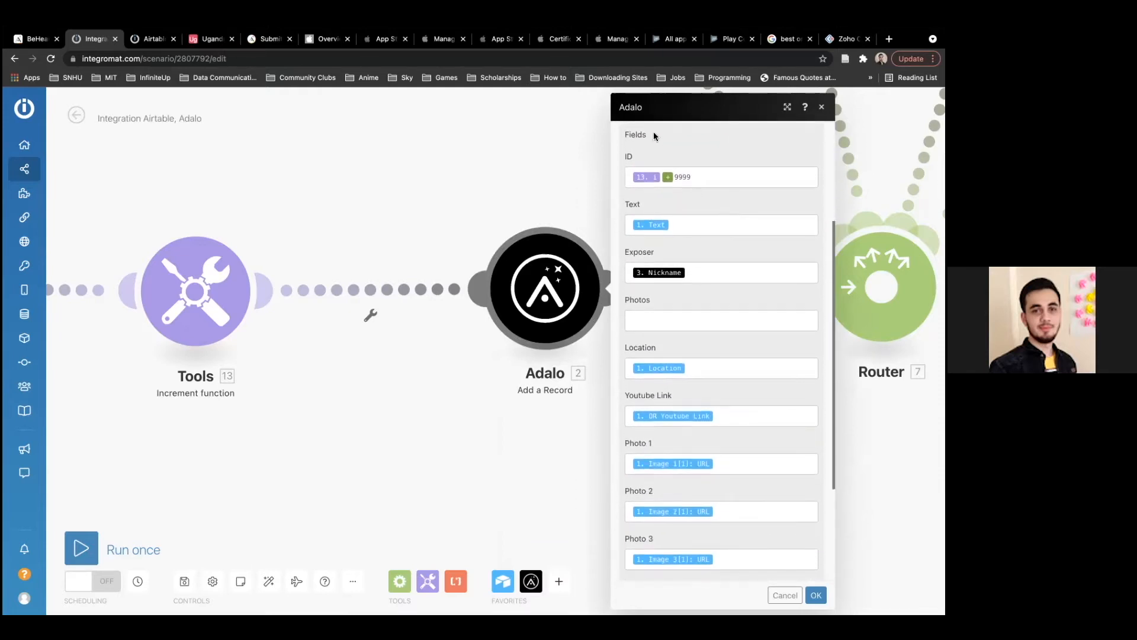
scroll(709, 253, "down", 3)
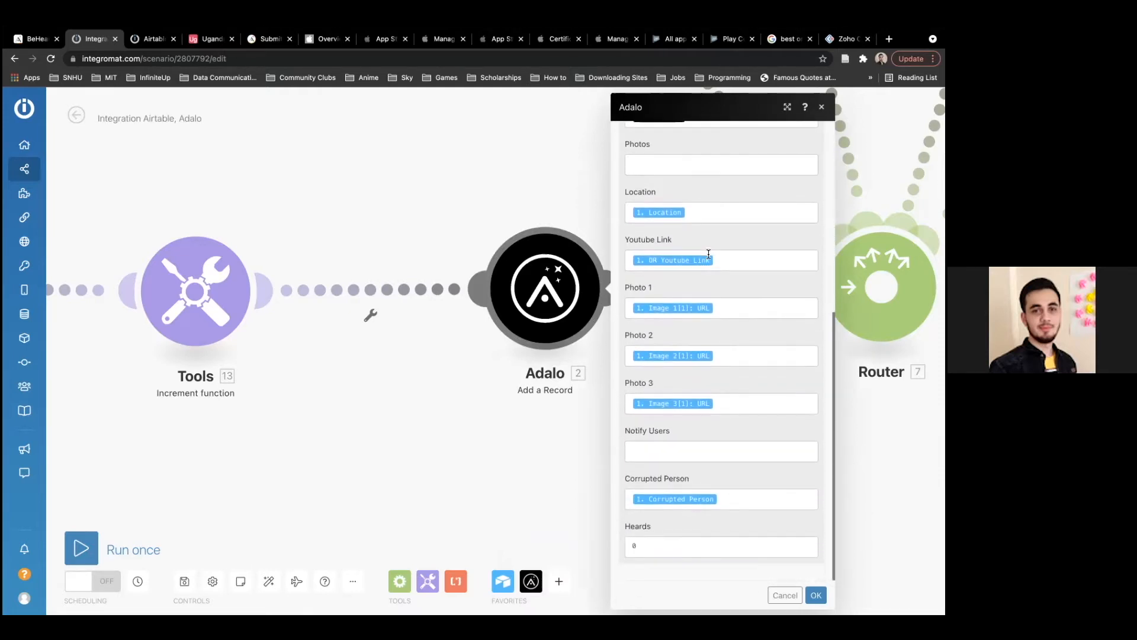
scroll(709, 255, "up", 3)
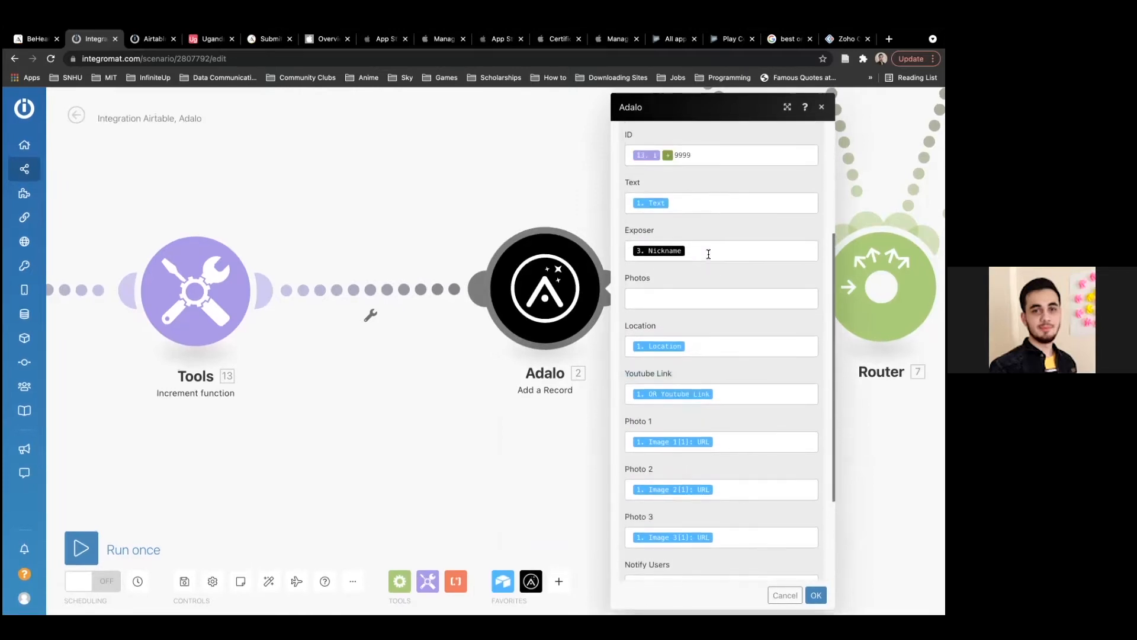
scroll(682, 175, "up", 1)
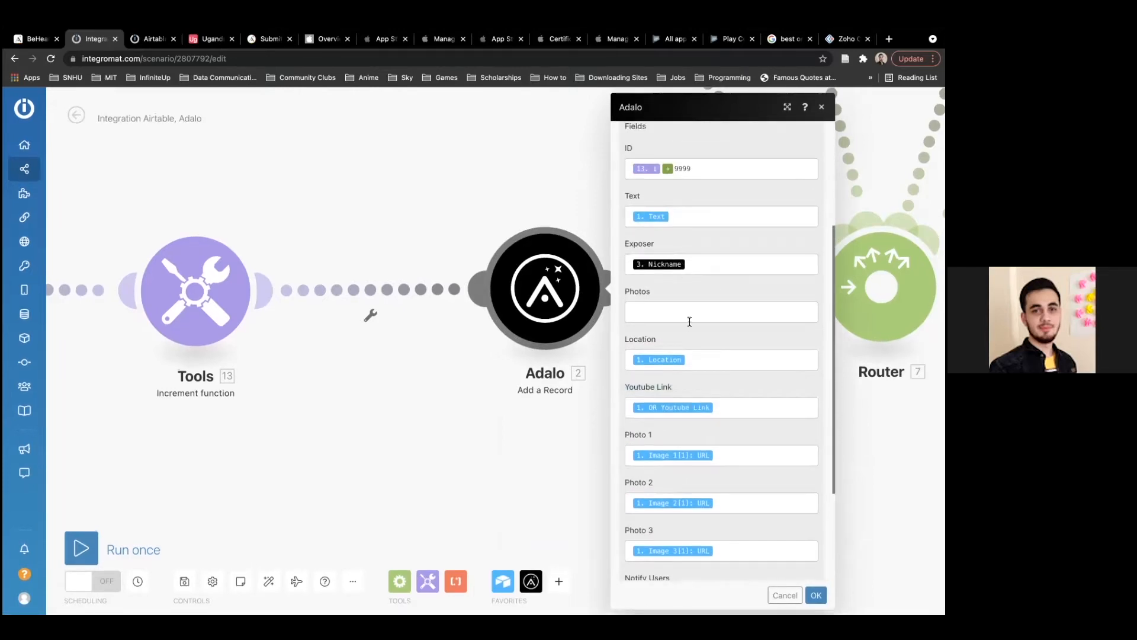
scroll(677, 321, "down", 2)
scroll(711, 311, "down", 2)
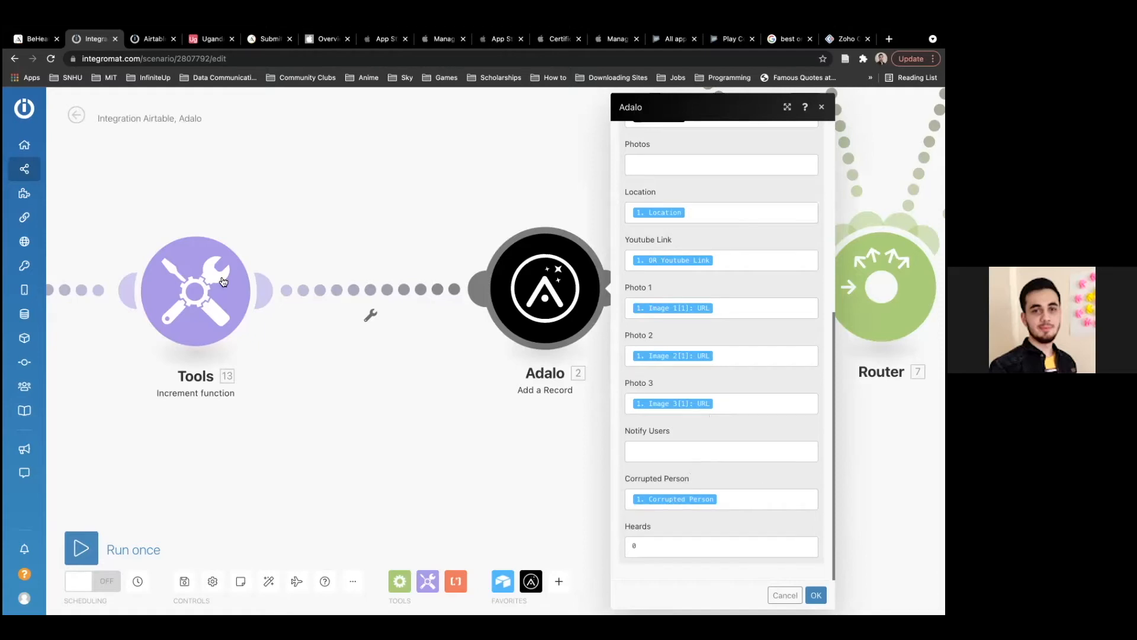
Switch to the BeHeard database in Adalo, expand the Posts collection, and look through its fields.
left_click(35, 70)
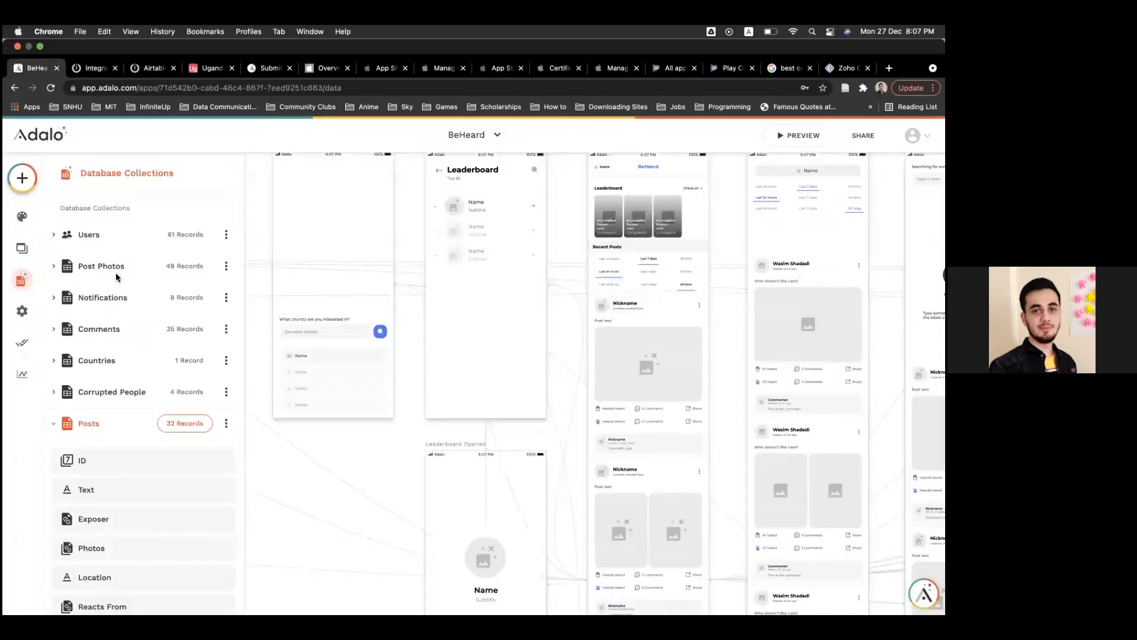
left_click(106, 393)
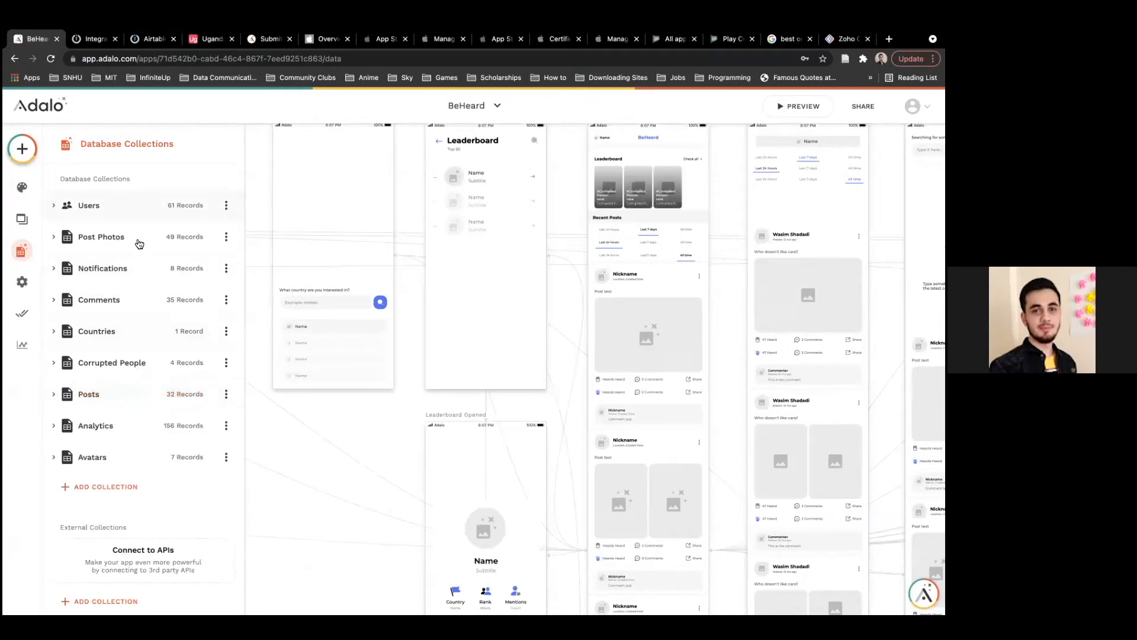
left_click(97, 395)
scroll(148, 388, "down", 5)
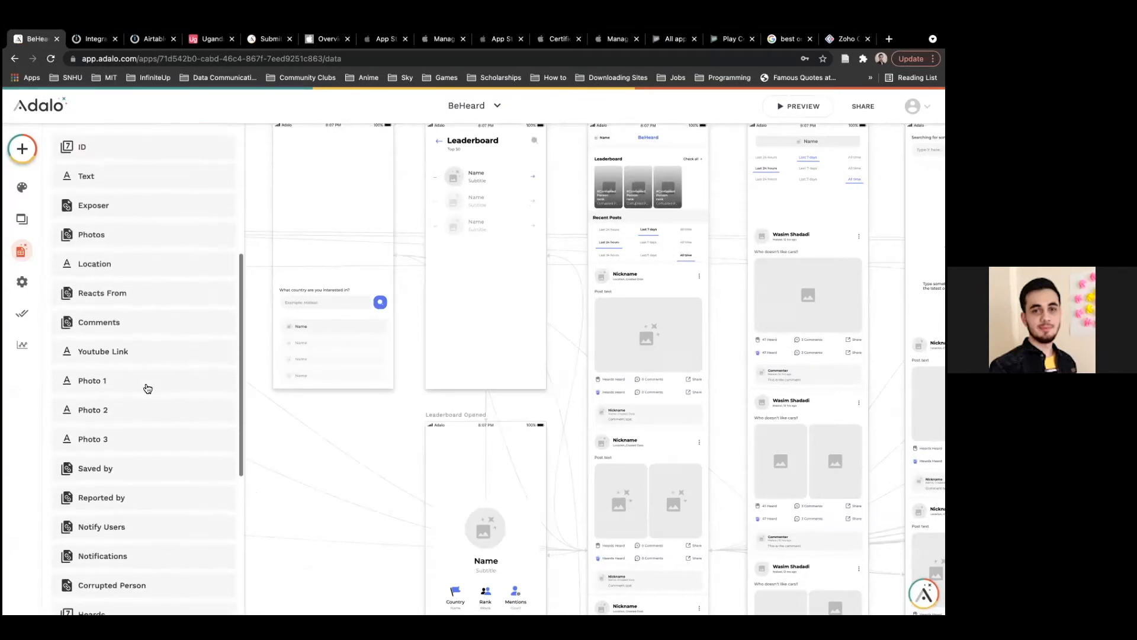
scroll(152, 218, "down", 1)
scroll(153, 218, "up", 3)
scroll(157, 219, "down", 1)
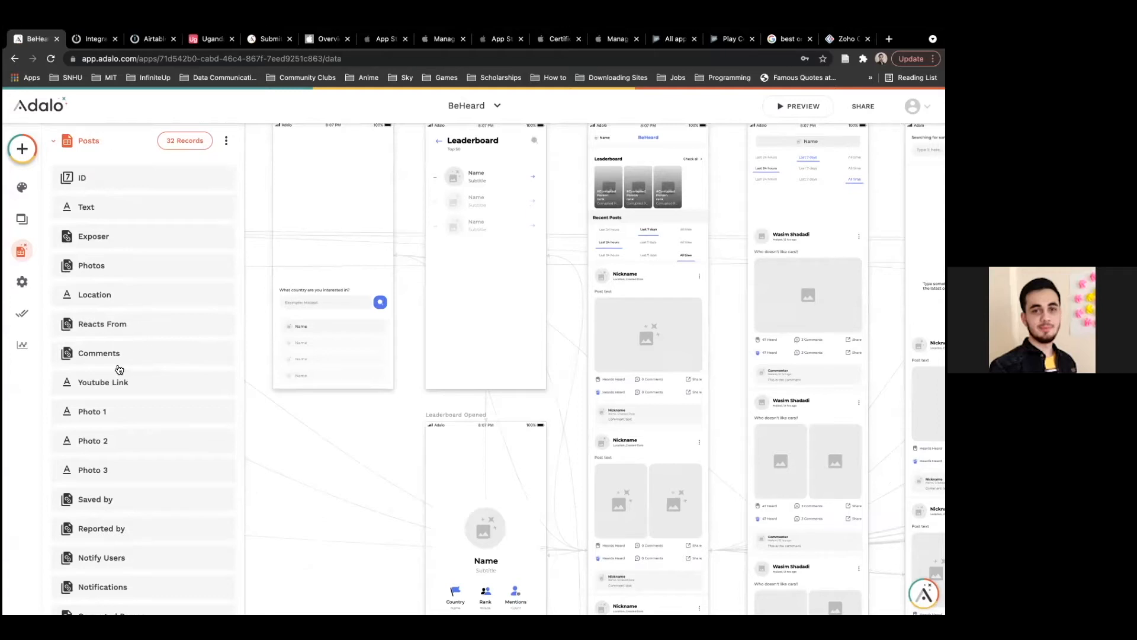
scroll(138, 419, "down", 3)
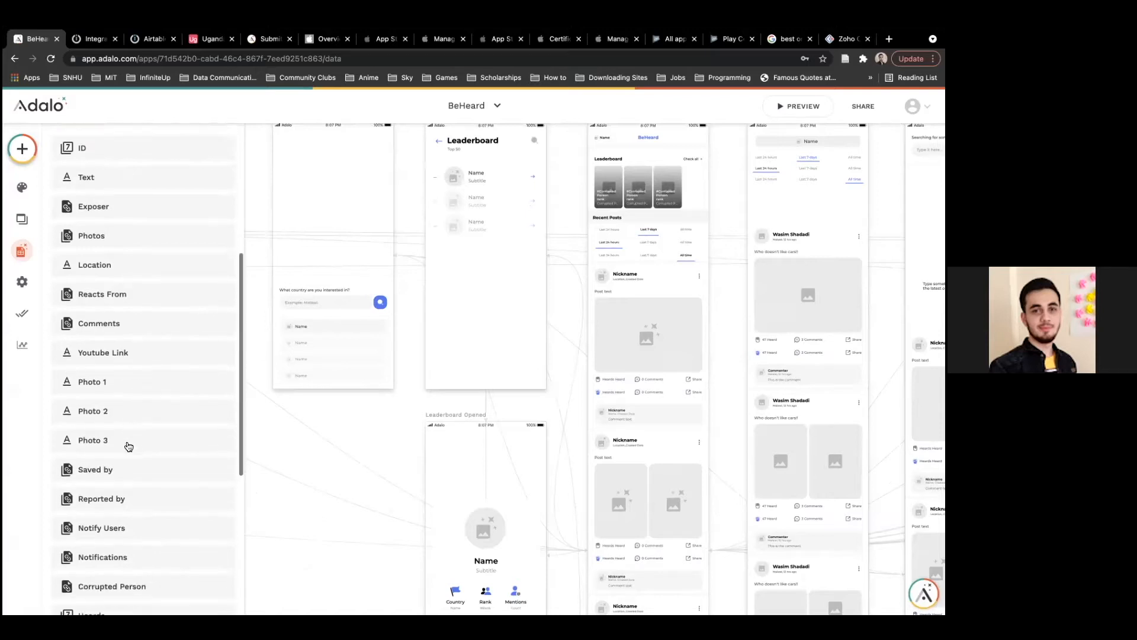
scroll(126, 444, "up", 1)
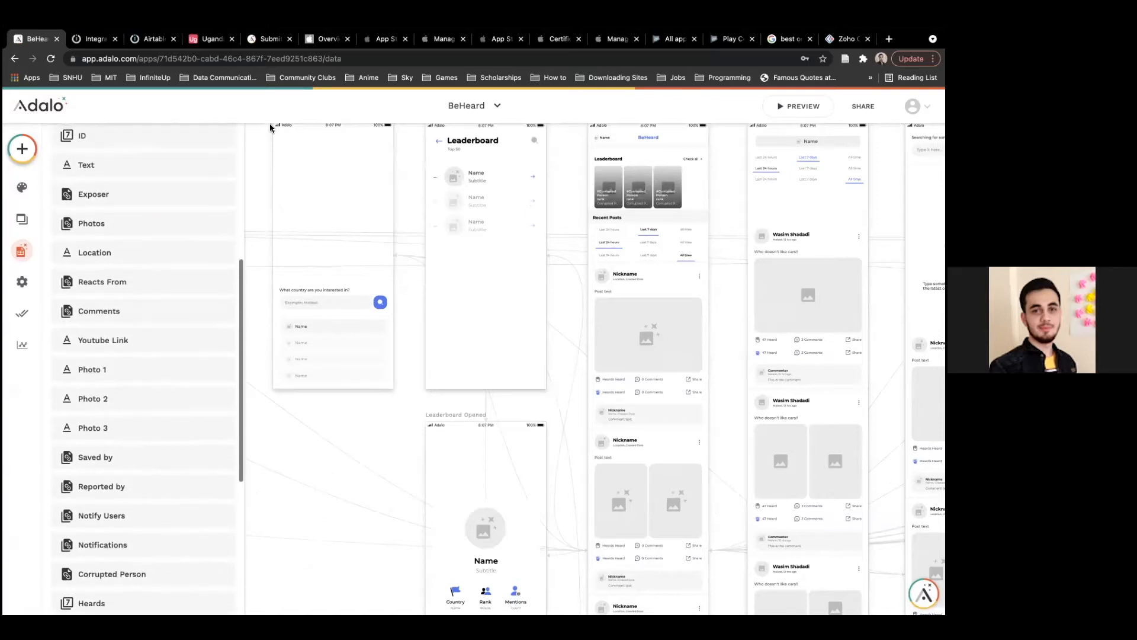
Return to the Integromat scenario and set the Add a Record module's connection to BeHeard Users Connection.
left_click(91, 38)
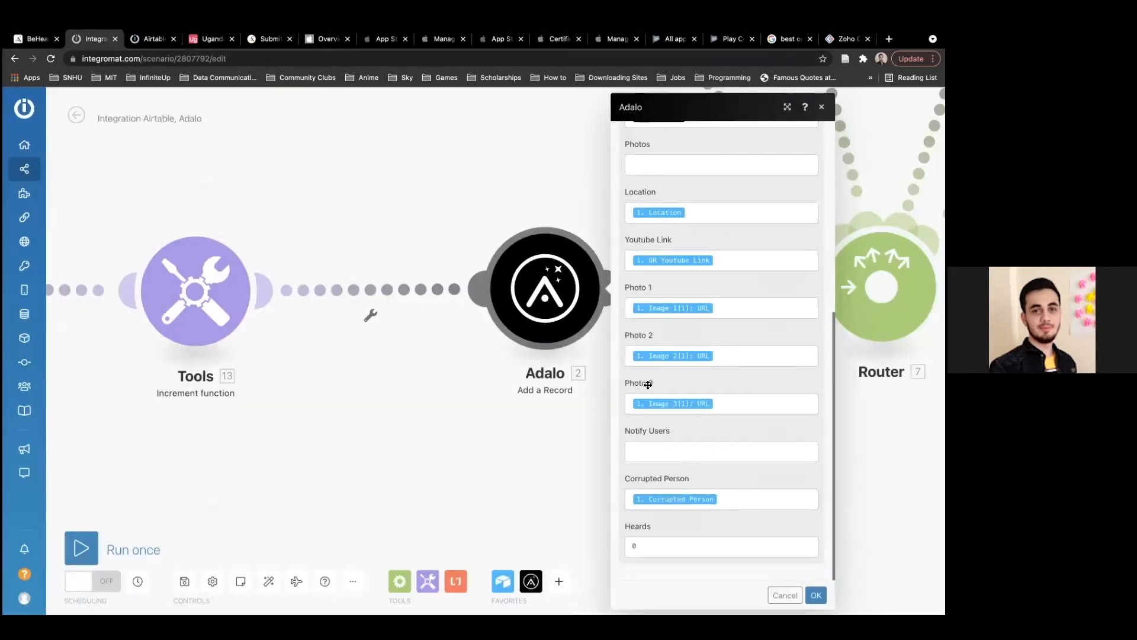
scroll(648, 385, "up", 5)
left_click(772, 160)
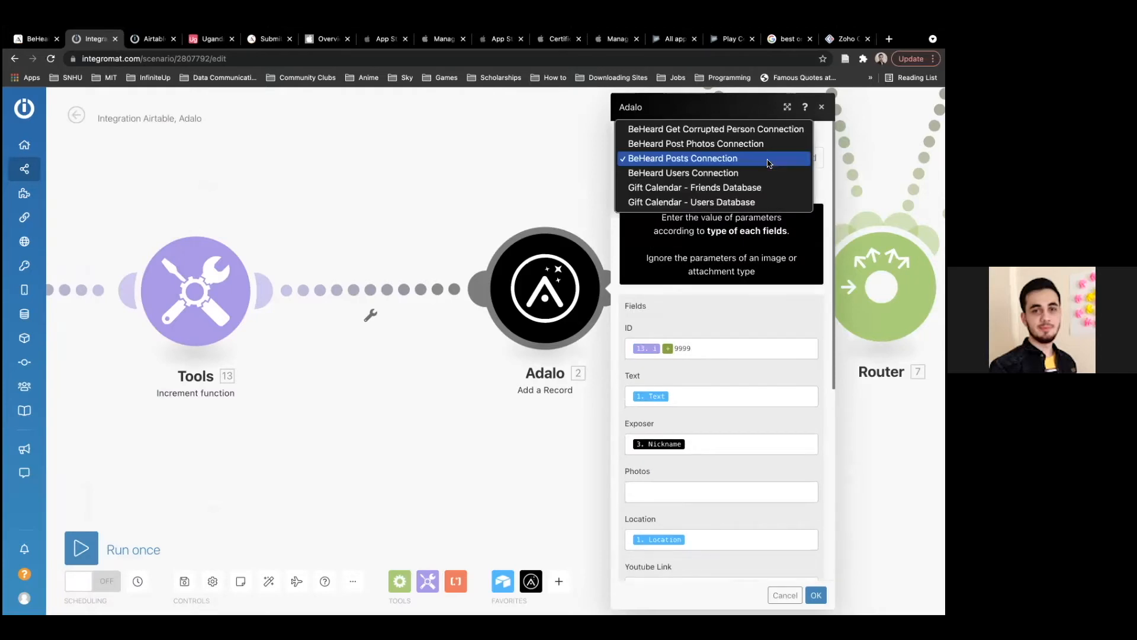
left_click(719, 173)
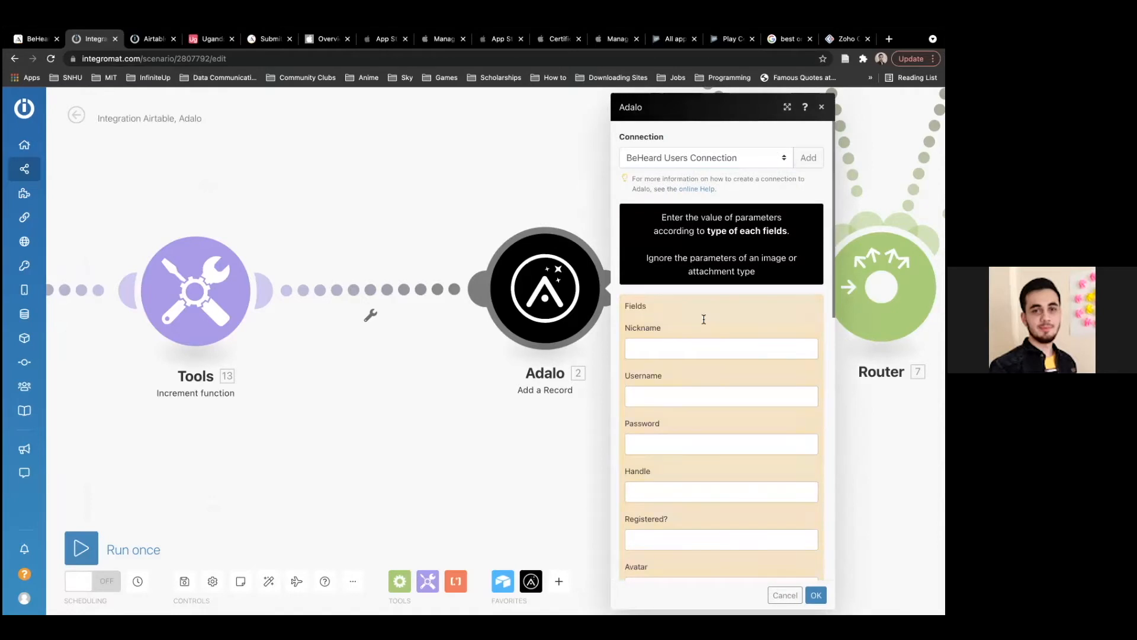
Read through the Users collection fields offered by BeHeard Users Connection, from Nickname to Replying to Comment, and discard the connection change.
scroll(712, 350, "down", 1)
scroll(712, 350, "down", 5)
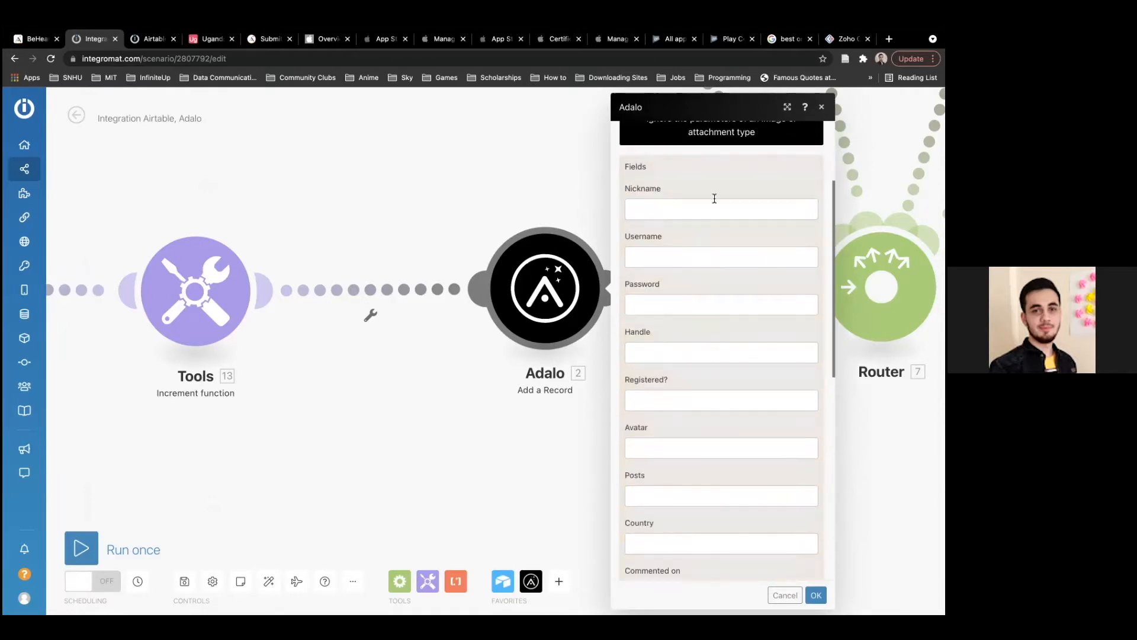
scroll(712, 208, "down", 4)
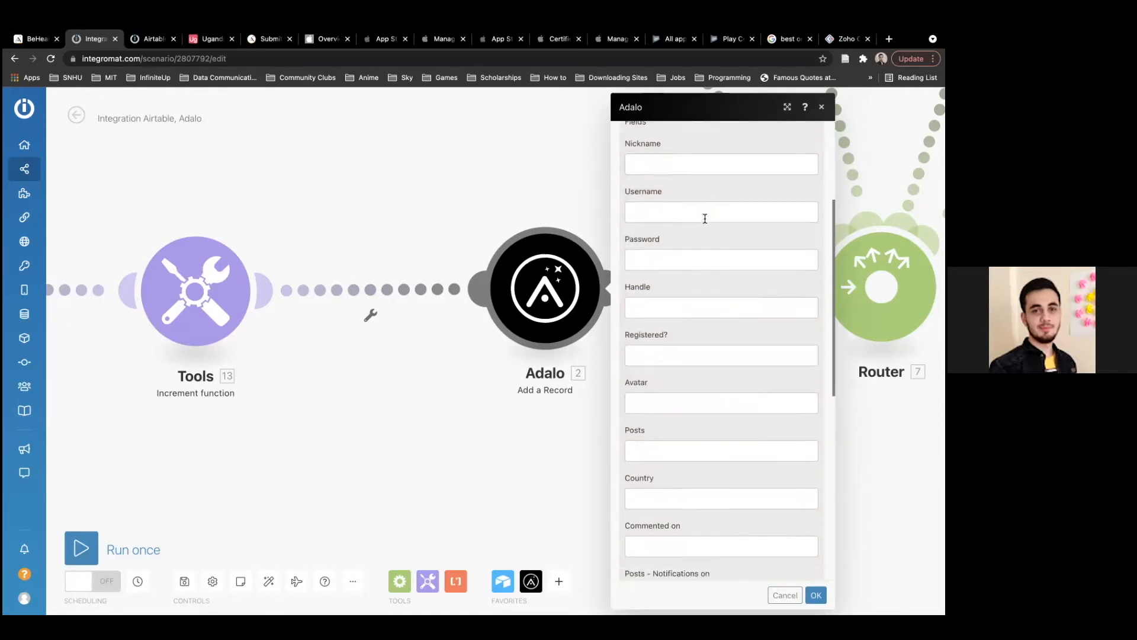
scroll(705, 219, "down", 6)
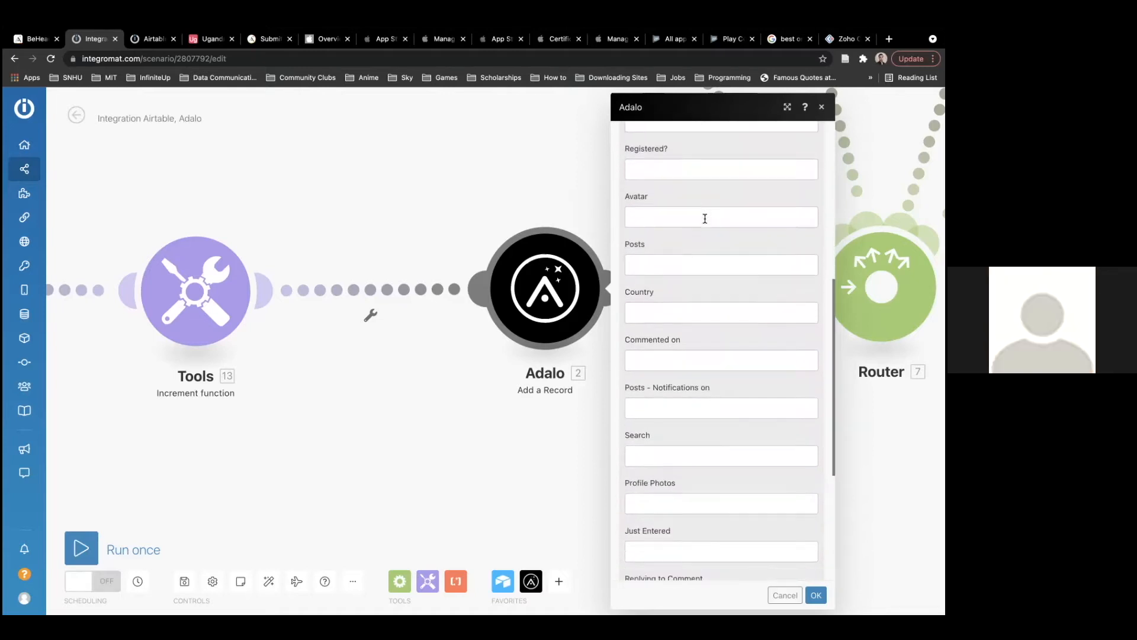
left_click(783, 596)
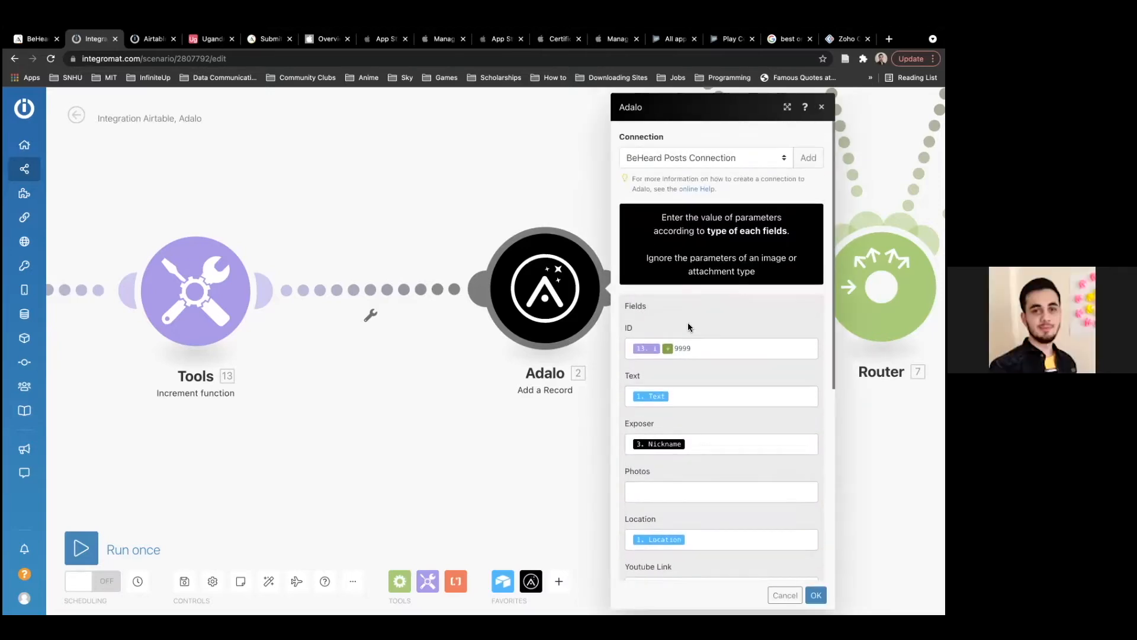
Examine the ID field mapping in the Add a Record module with BeHeard Posts Connection.
left_click(705, 347)
left_click(695, 315)
scroll(699, 310, "down", 1)
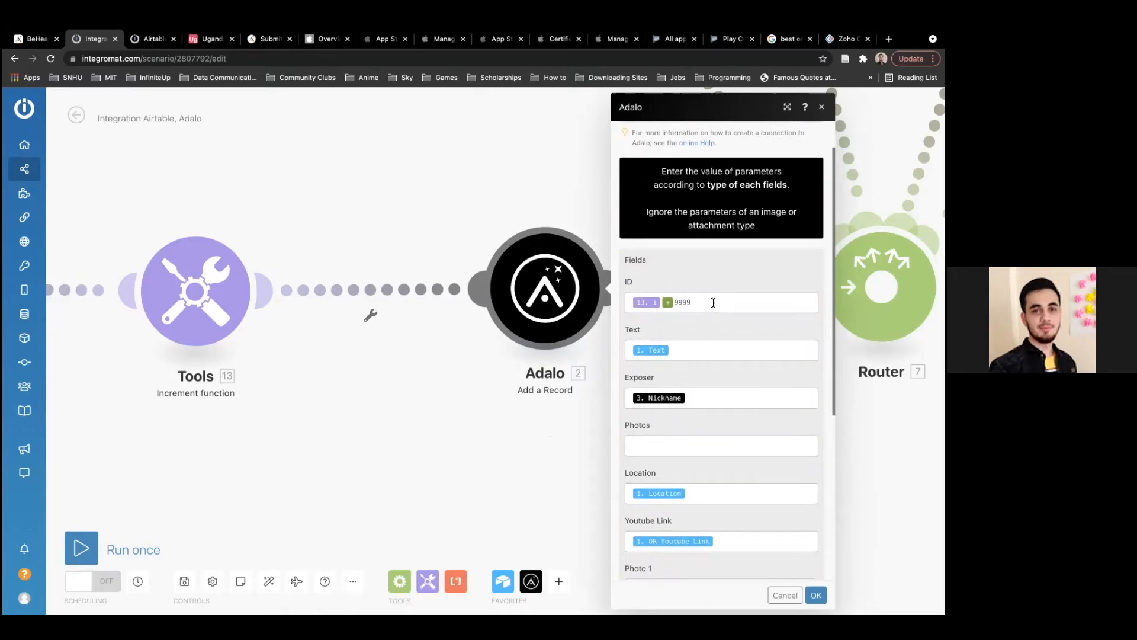
scroll(713, 303, "down", 1)
left_click(652, 282)
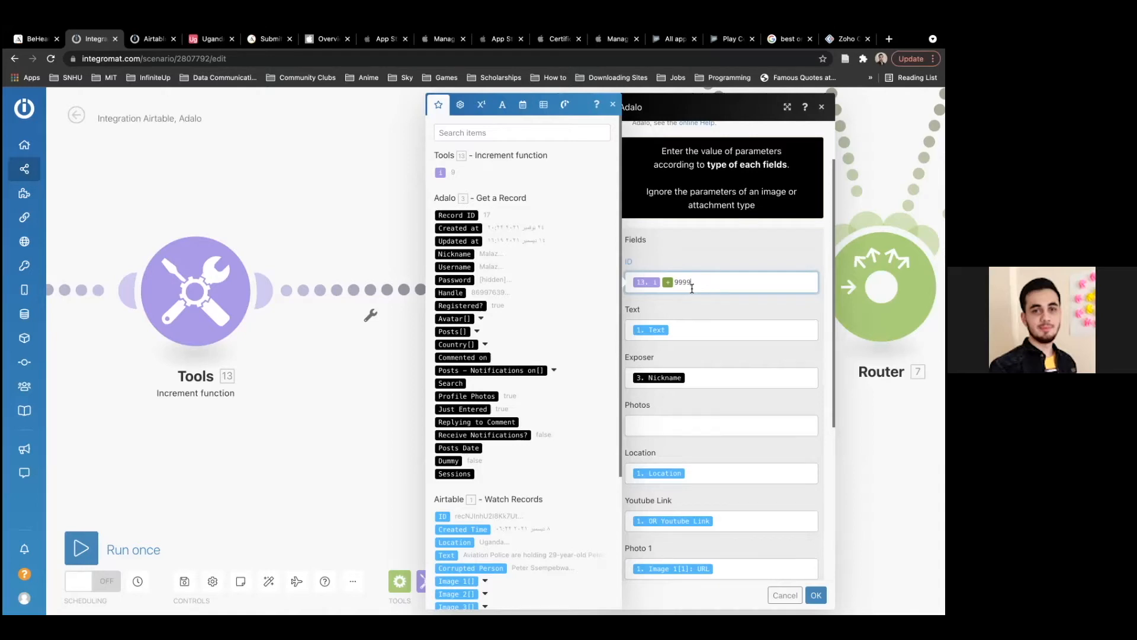
Switch to the BeHeard database in Adalo, open the Posts collection's records, and examine the numbering in the ID column.
left_click(33, 39)
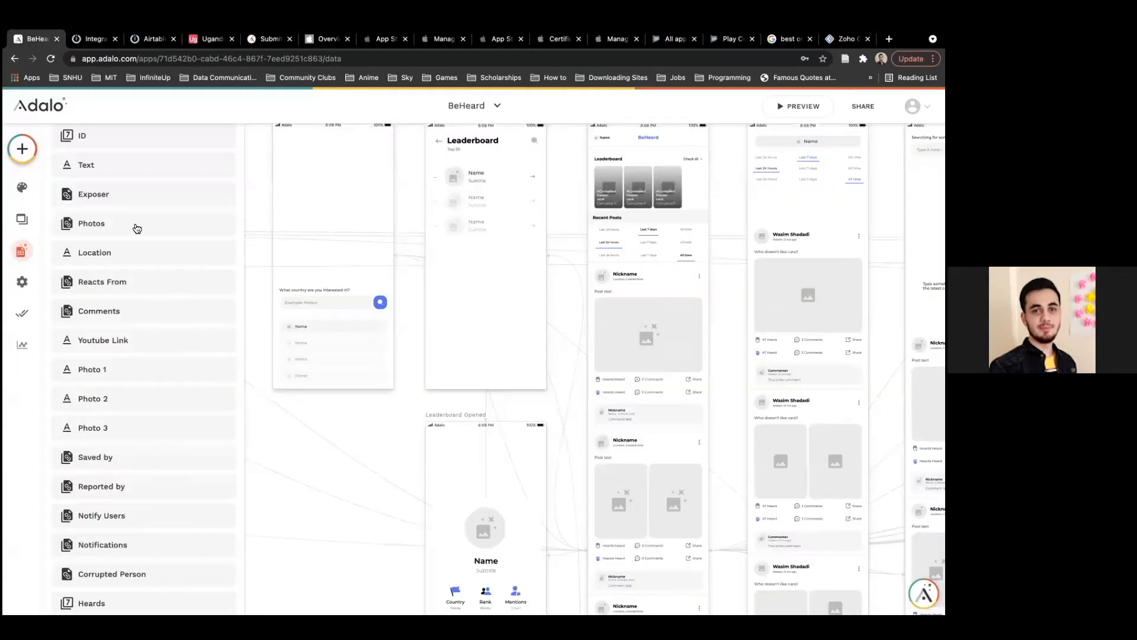
scroll(129, 249, "up", 2)
left_click(183, 211)
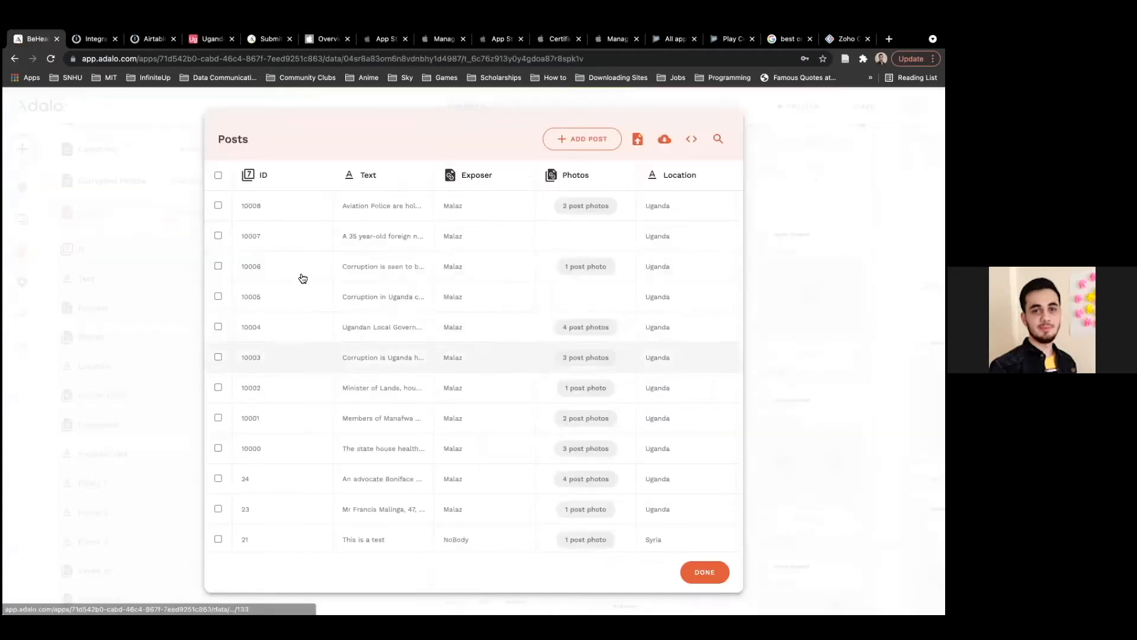
scroll(275, 421, "down", 3)
scroll(275, 422, "up", 3)
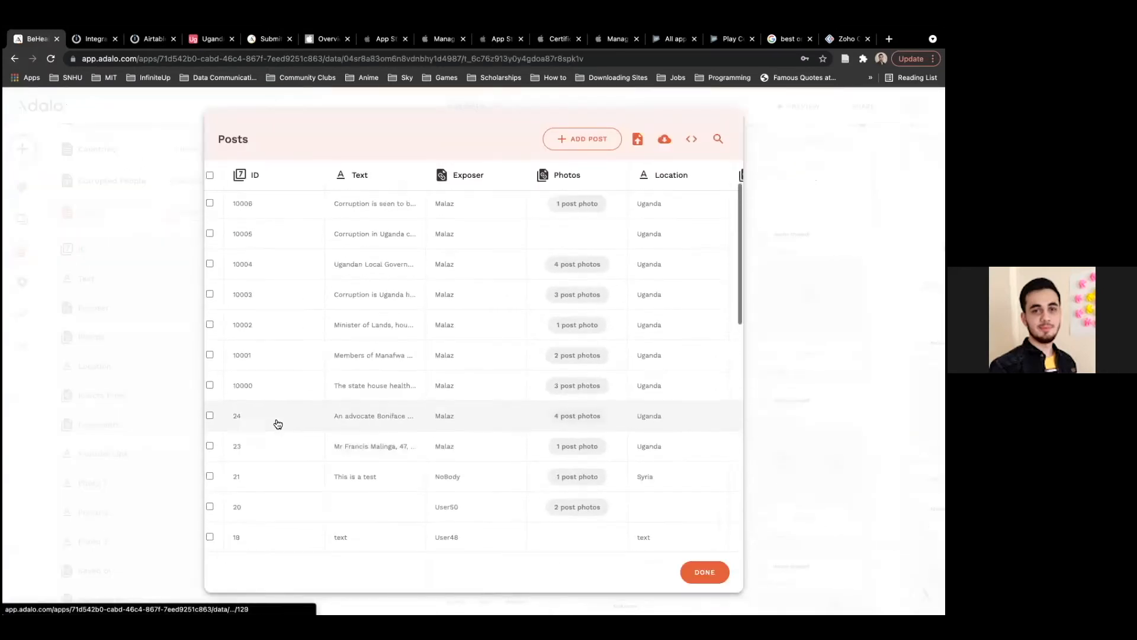
scroll(278, 424, "down", 3)
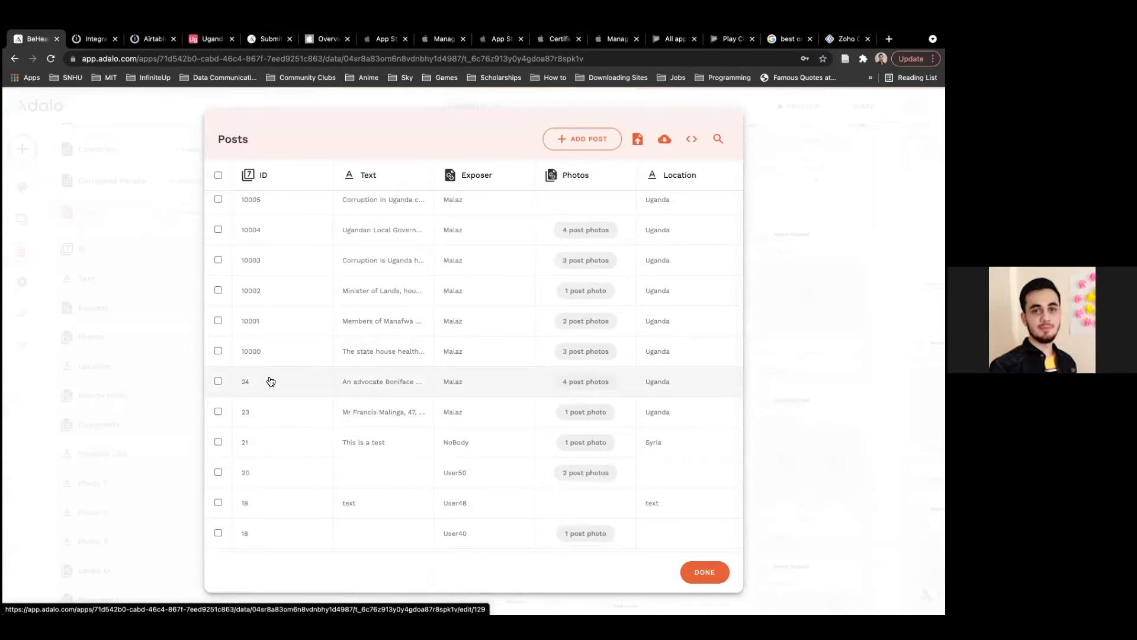
scroll(271, 381, "up", 1)
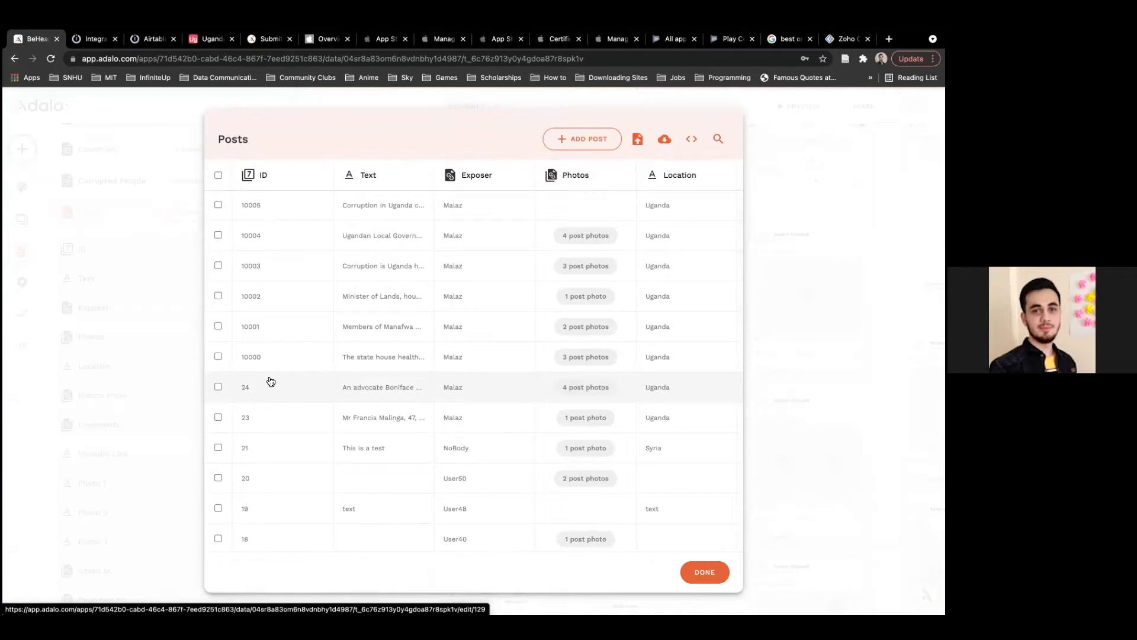
scroll(271, 381, "up", 3)
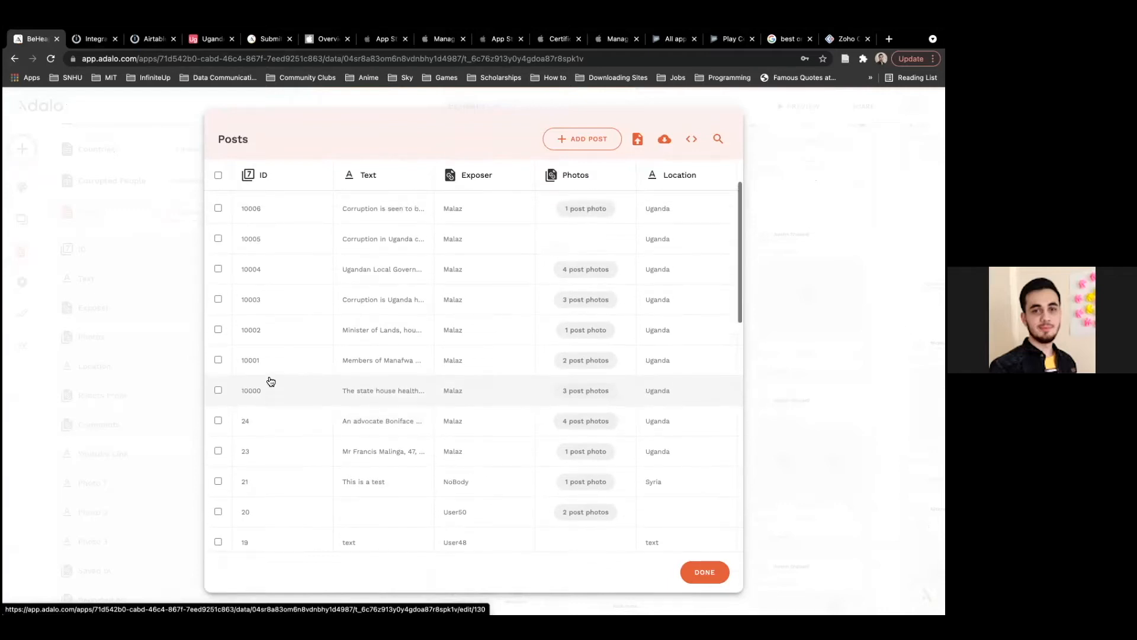
scroll(270, 381, "up", 1)
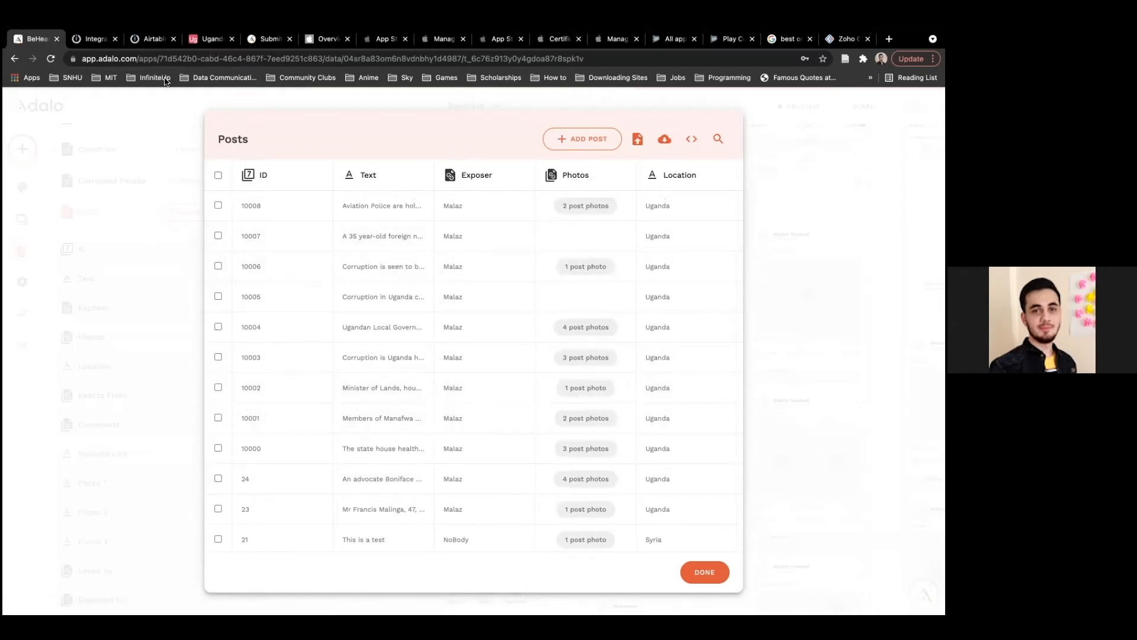
Return to the Integromat scenario and try appending an addition operator to the Add a Record module's ID formula, then remove it.
mouse_move(136, 26)
left_click(98, 70)
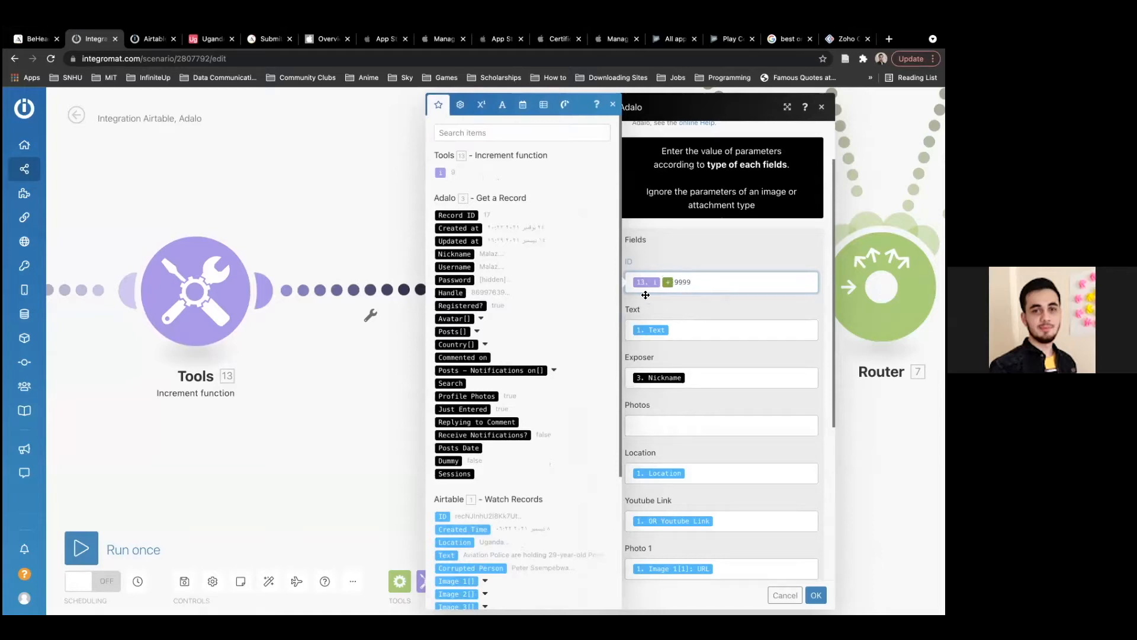
left_click(481, 104)
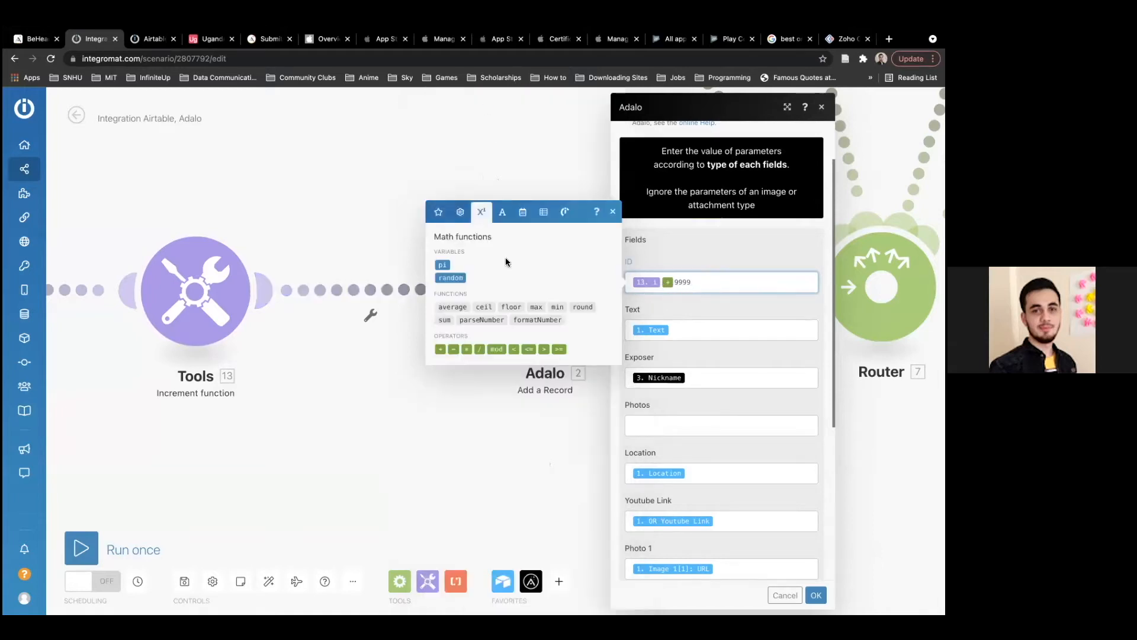
left_click(439, 347)
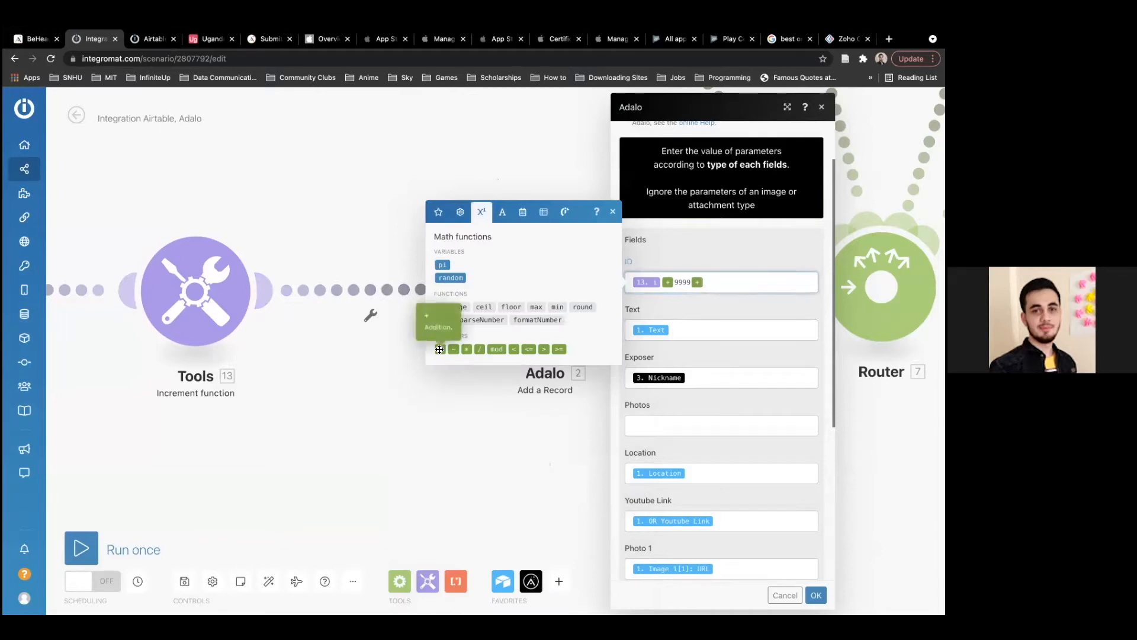
left_click(761, 279)
key("BackSpace")
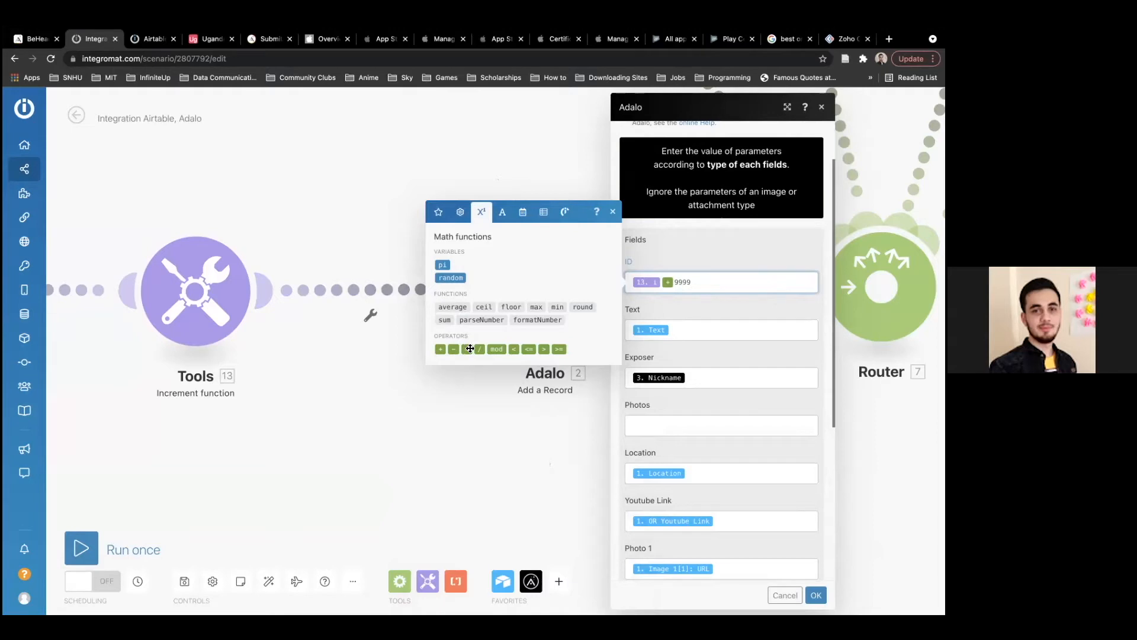
type("+")
key("BackSpace")
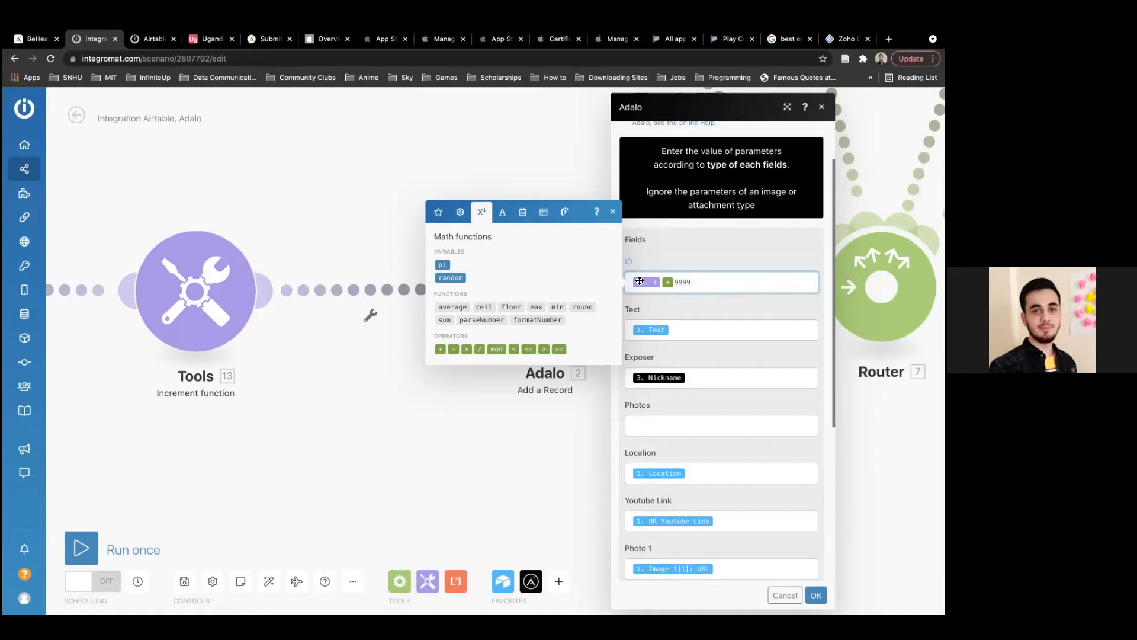
Open the mapping of the Add a Record module's Text field and review the available Airtable Watch Records items.
left_click(678, 333)
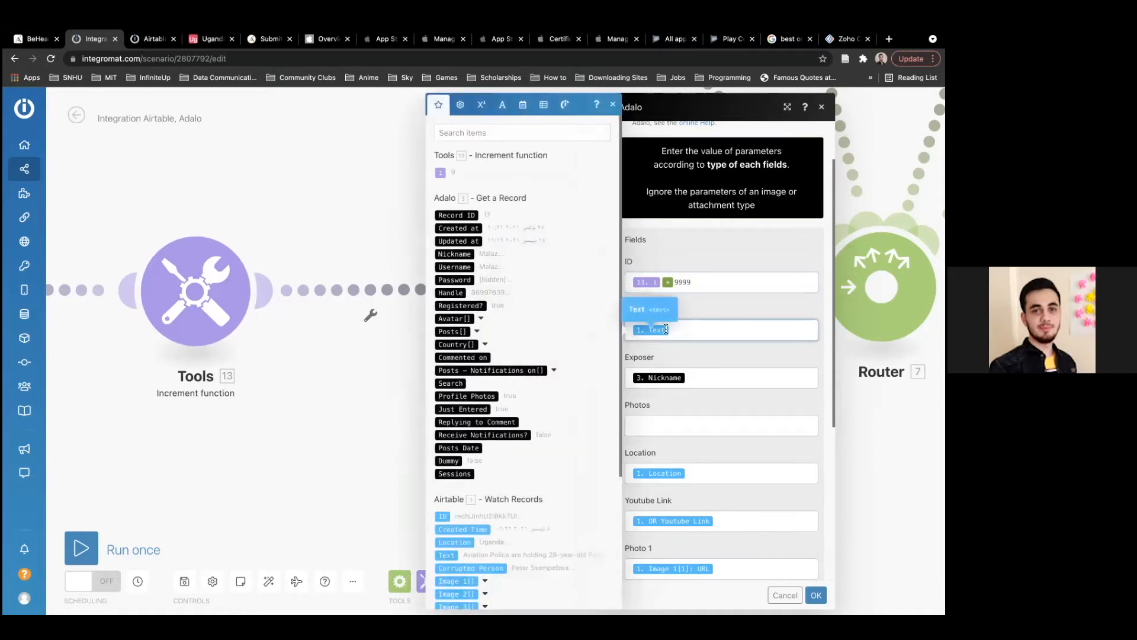
left_click(730, 313)
left_click(687, 336)
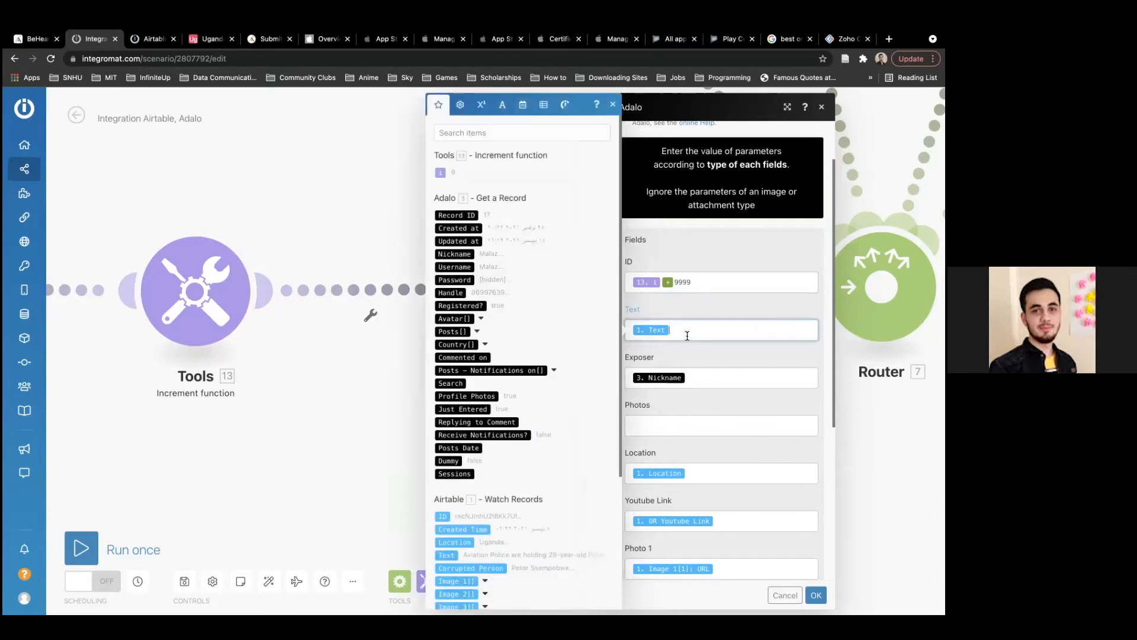
scroll(558, 419, "down", 3)
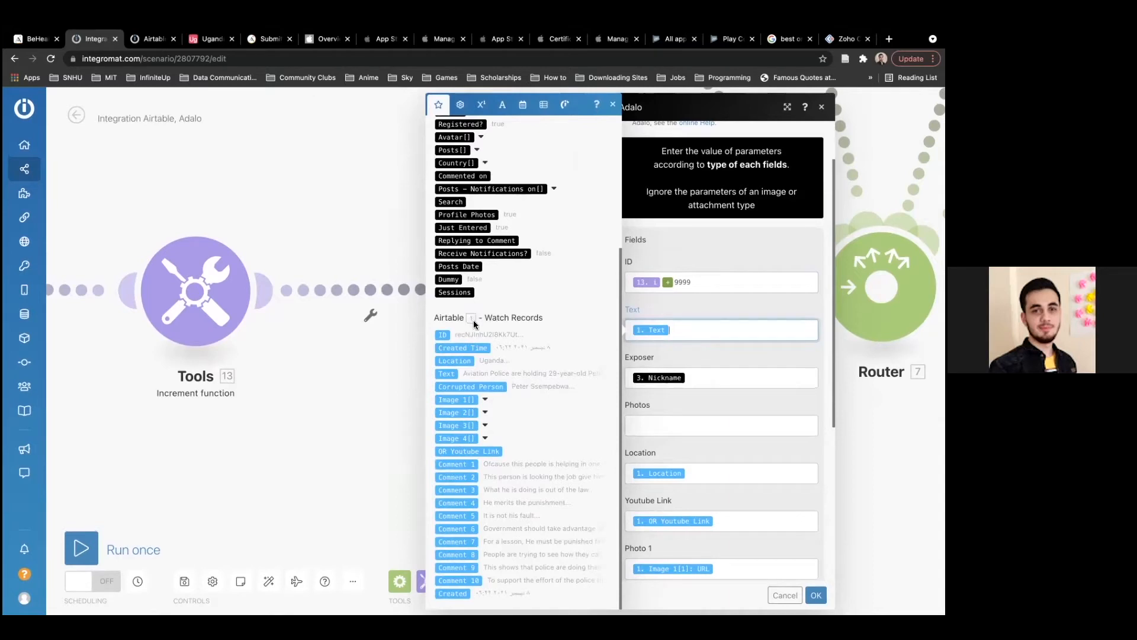
Leave the Add a Record settings and compare the module numbers along the scenario, from Airtable Watch Records to Adalo Add a Record.
left_click(349, 369)
scroll(349, 370, "left", 8)
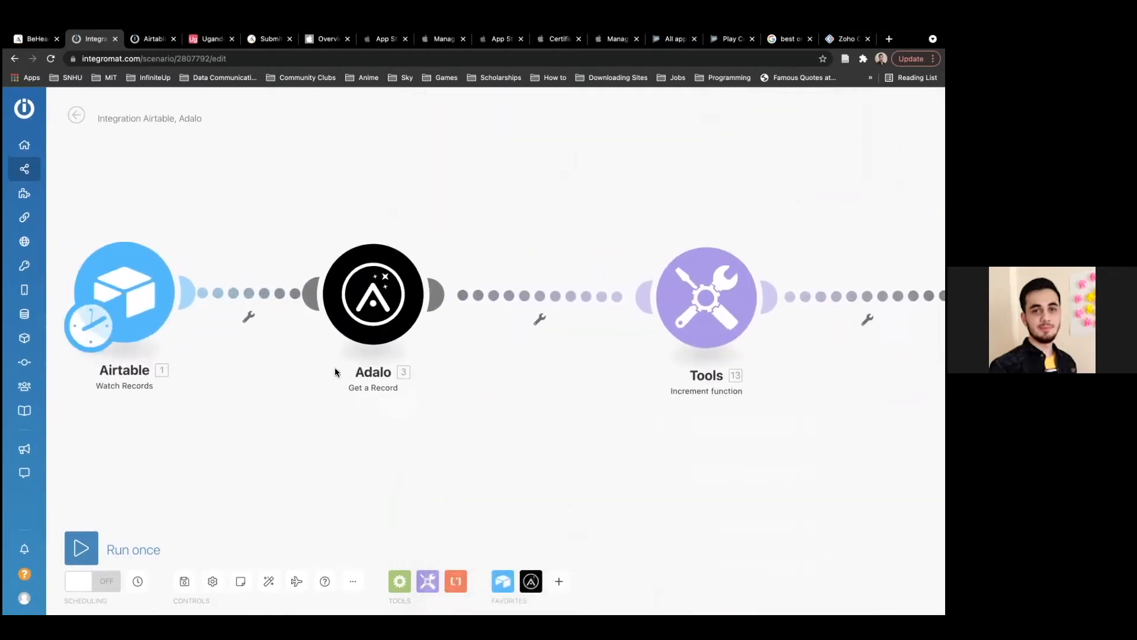
scroll(335, 372, "left", 5)
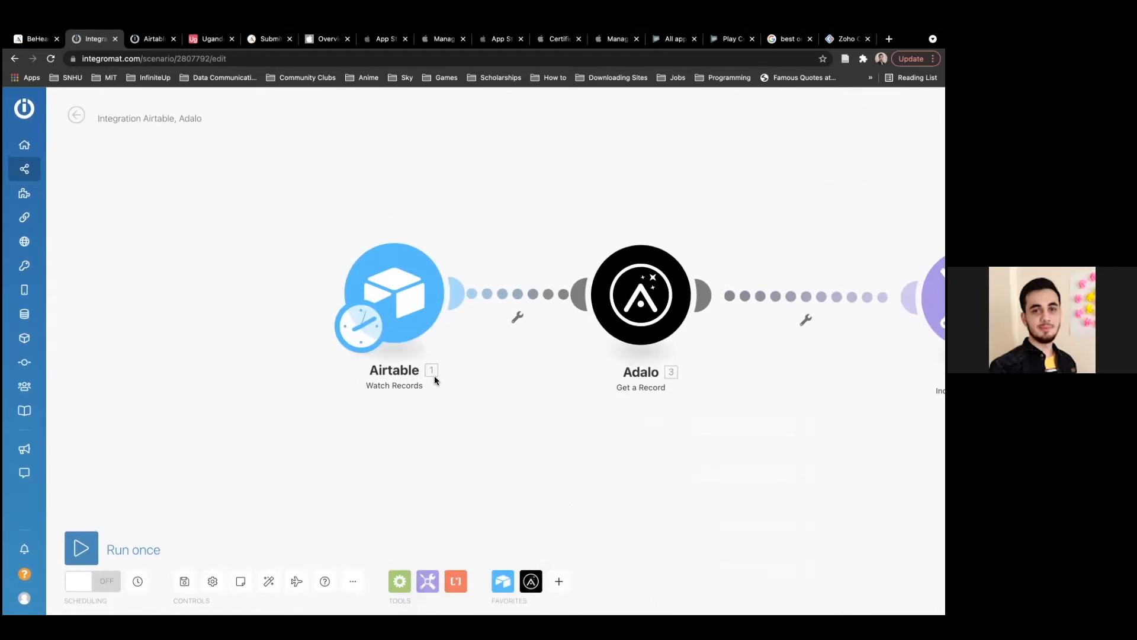
scroll(524, 438, "right", 2)
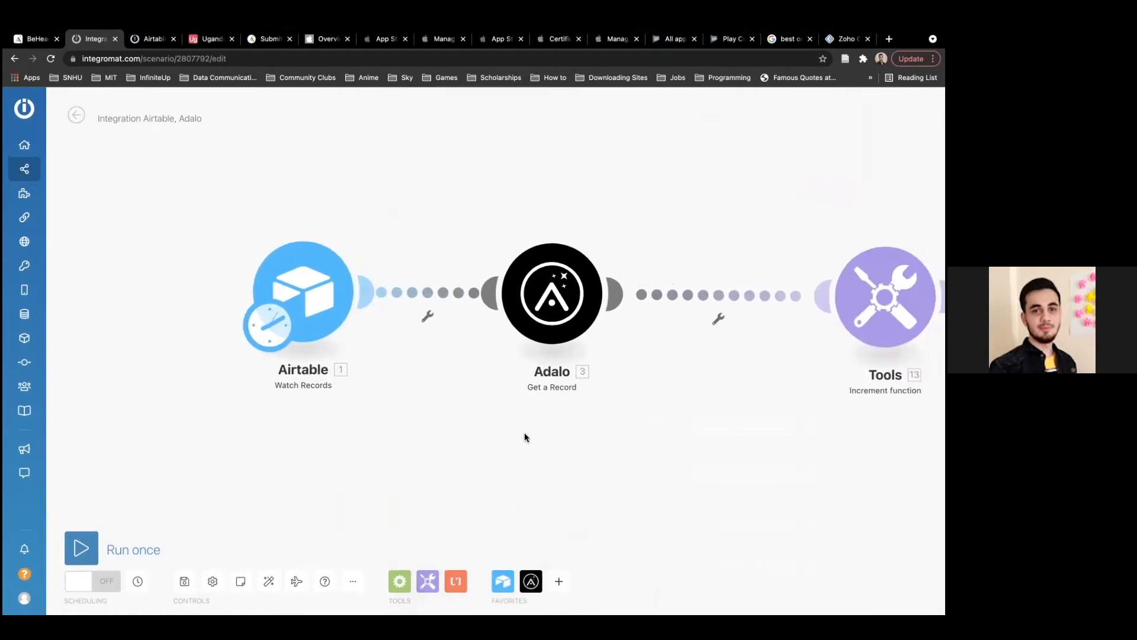
scroll(592, 379, "right", 4)
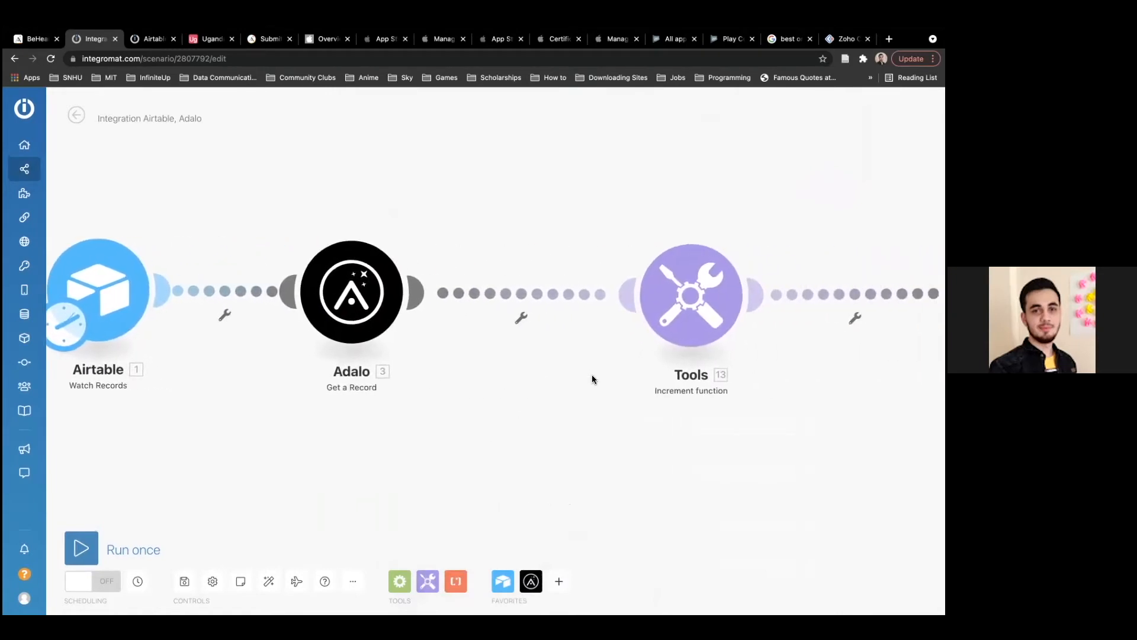
scroll(707, 381, "right", 8)
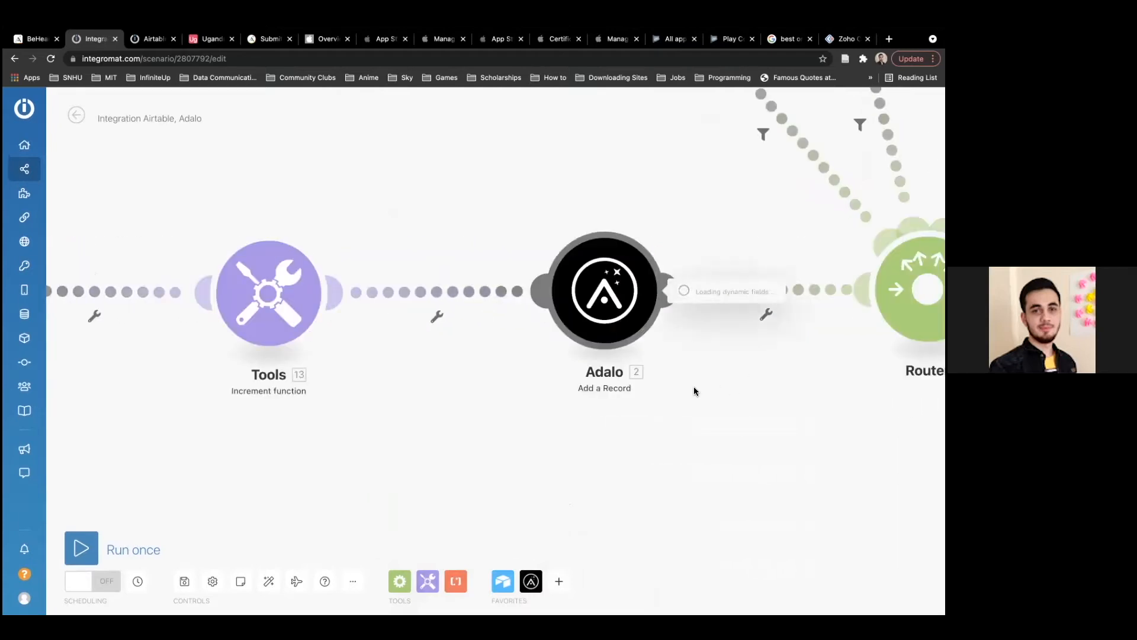
In the reopened Add a Record settings, locate the Airtable item that supplies the Text field's mapping.
scroll(749, 404, "down", 2)
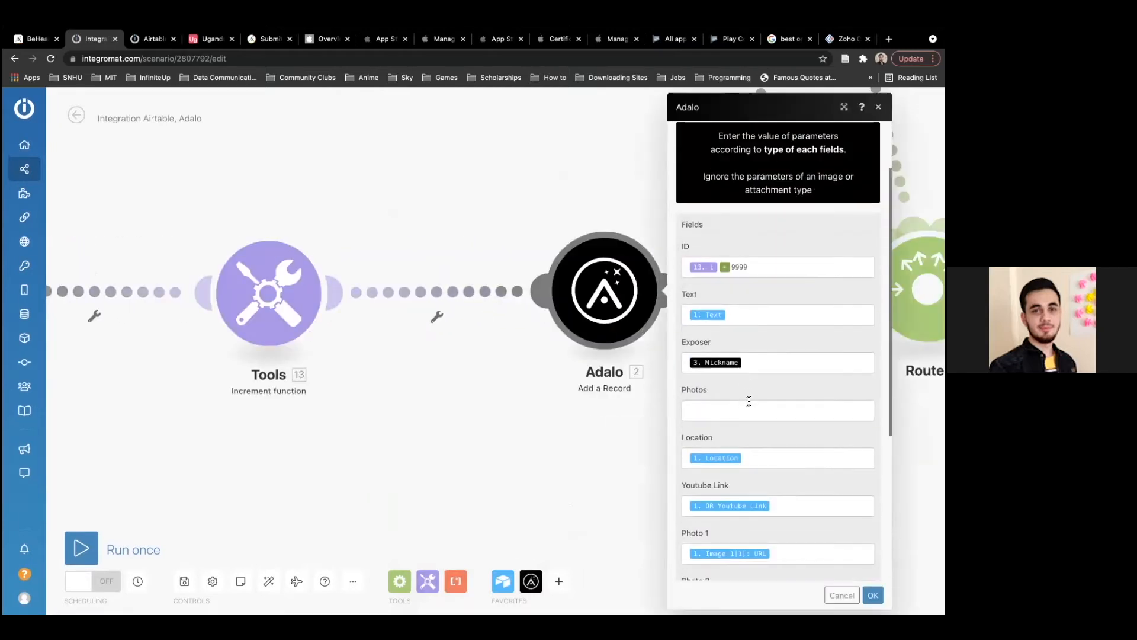
left_click(739, 314)
scroll(734, 322, "down", 2)
scroll(539, 477, "down", 4)
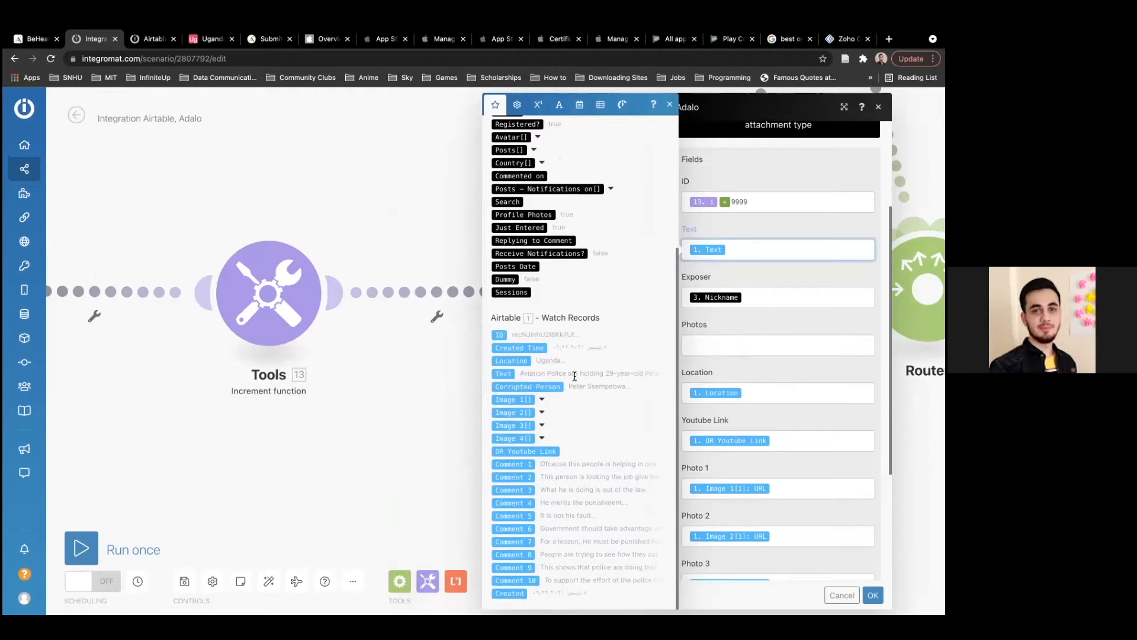
Inspect the Exposer field's mapping alongside the items available from the Adalo Get a Record module.
left_click(762, 272)
scroll(762, 271, "down", 1)
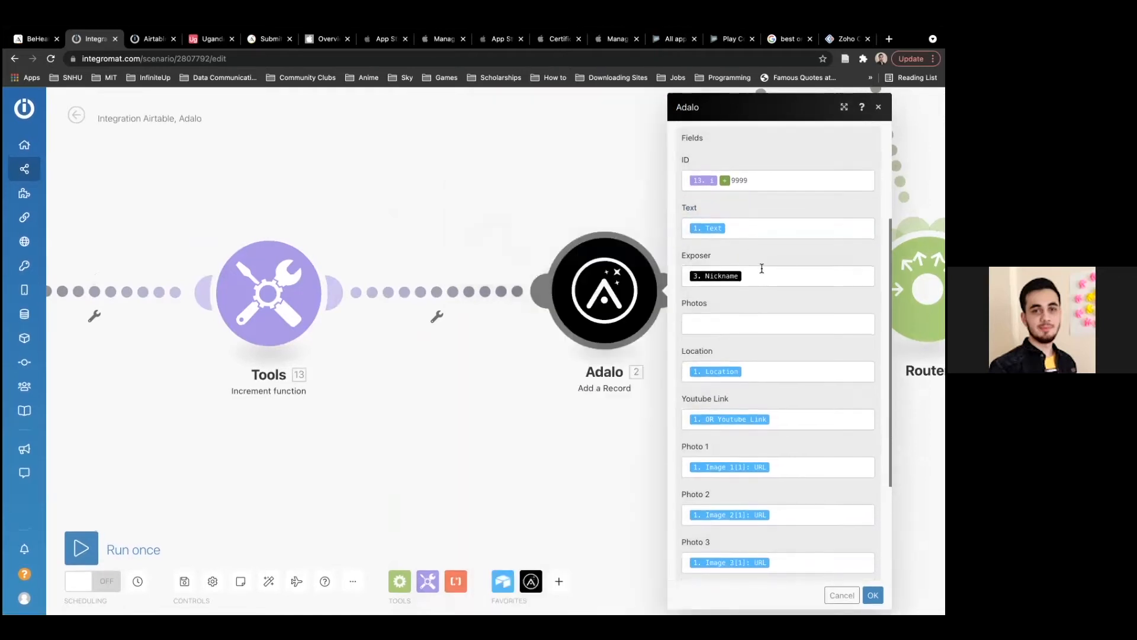
left_click(759, 271)
scroll(757, 299, "down", 2)
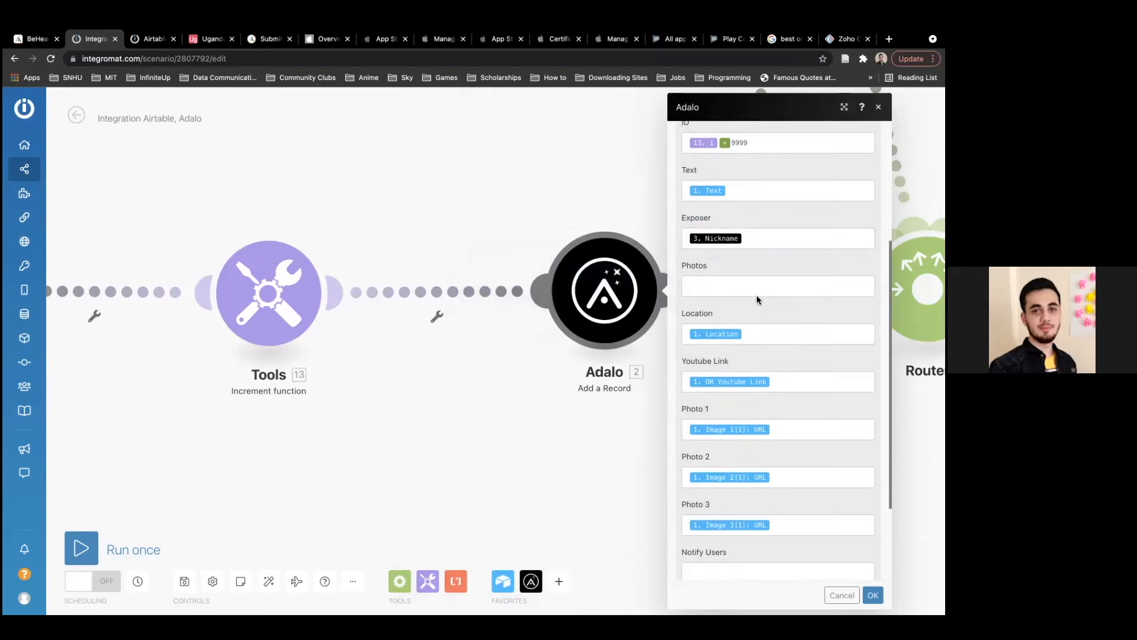
left_click(790, 230)
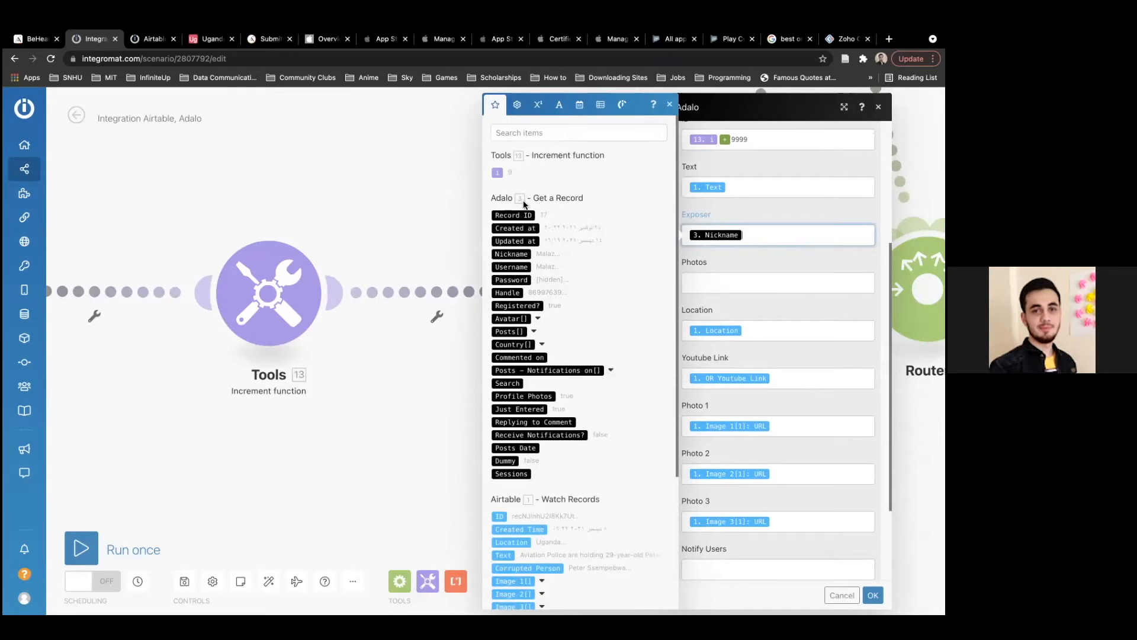
Open the Adalo Get a Record module's settings, review its connection and Record ID, and close them.
left_click(361, 211)
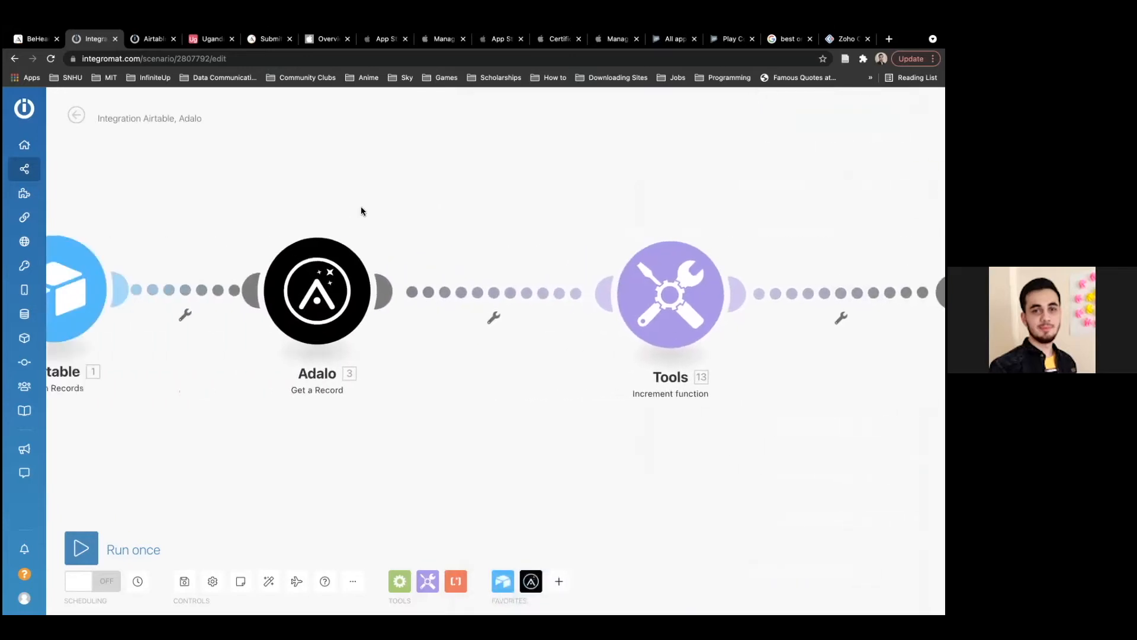
left_click(497, 280)
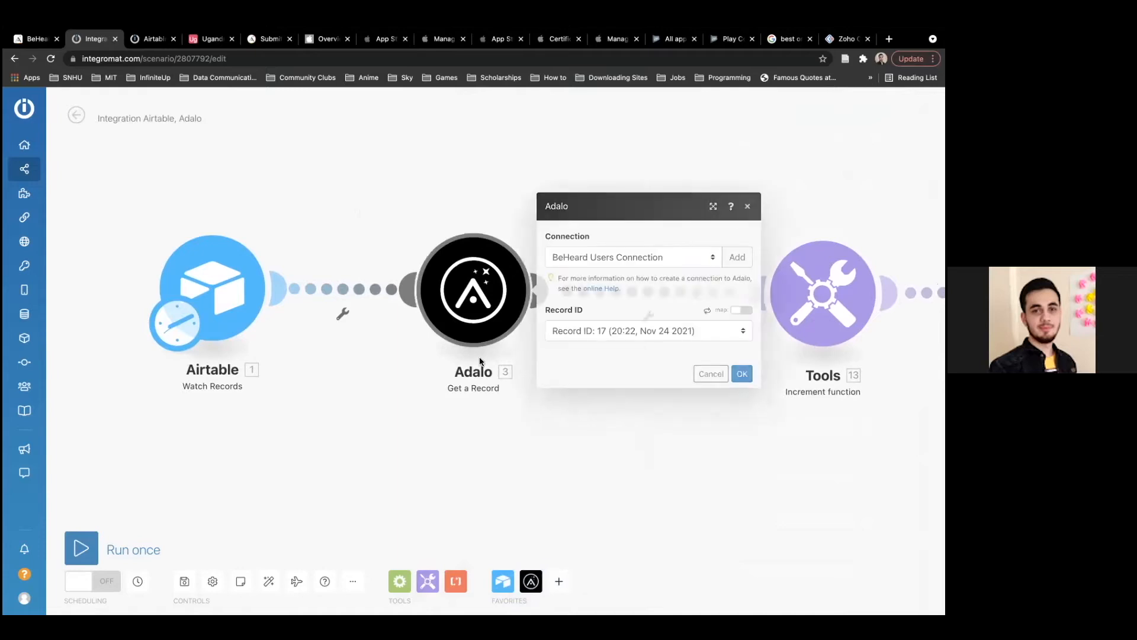
left_click(468, 407)
right_click(473, 368)
left_click(478, 307)
right_click(479, 309)
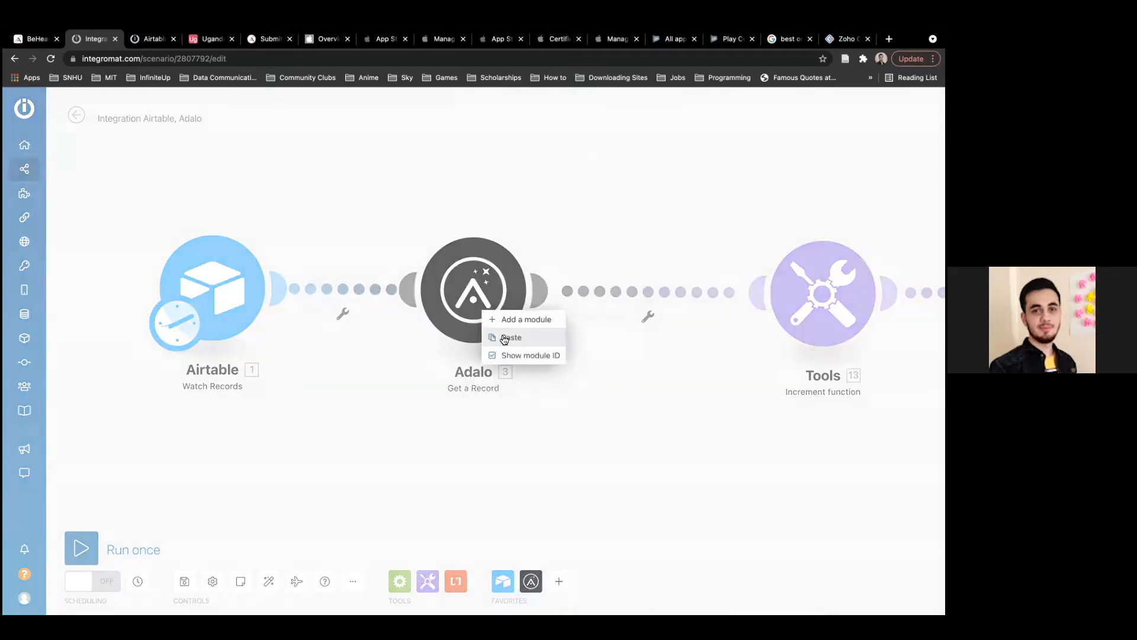
left_click(482, 351)
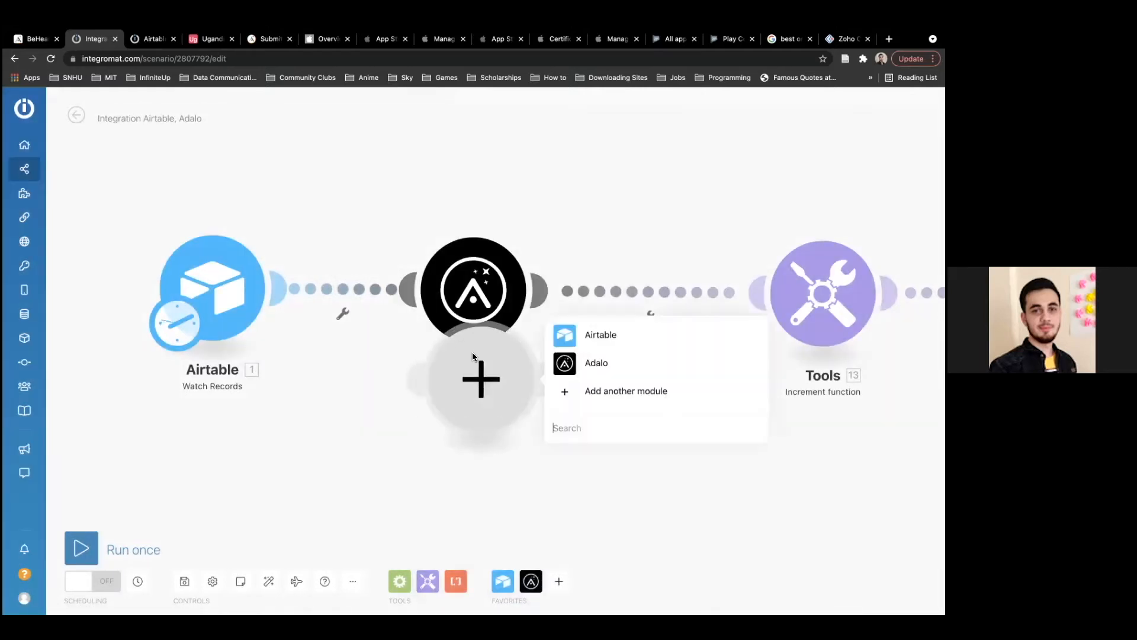
left_click(487, 284)
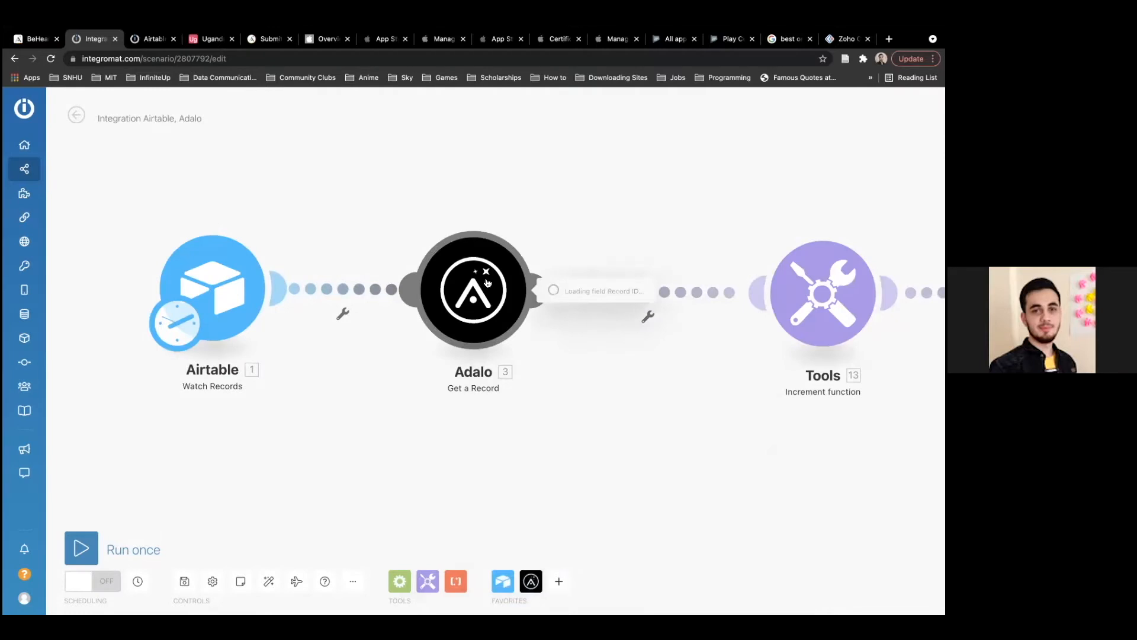
Rename the Adalo Get a Record module as "Get the Post Poster", closing its settings without changes.
right_click(488, 283)
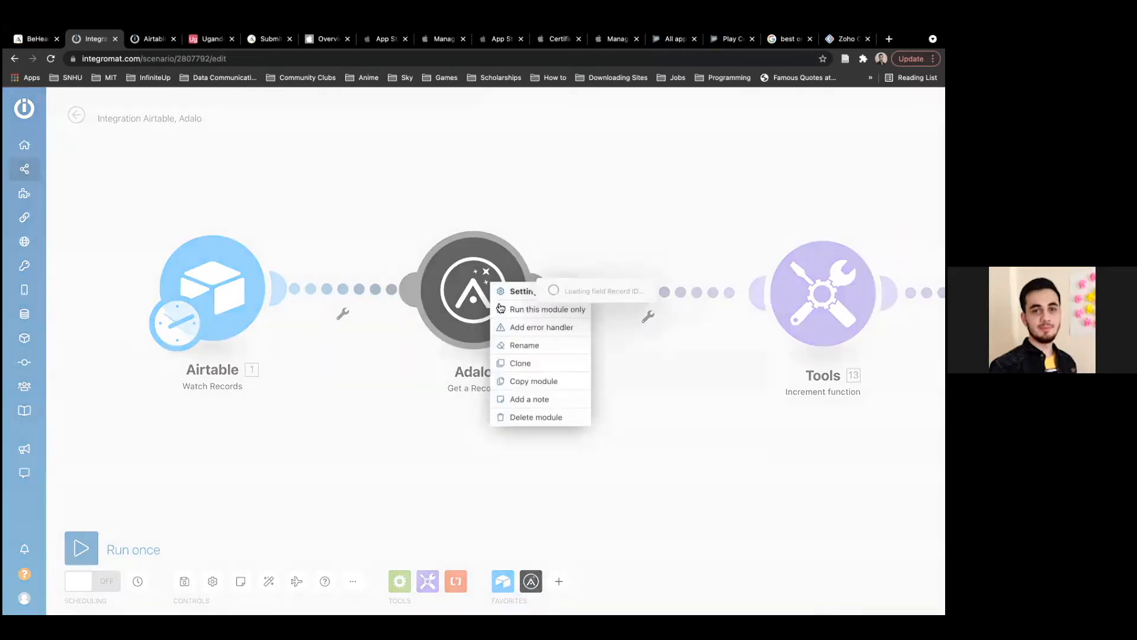
left_click(516, 346)
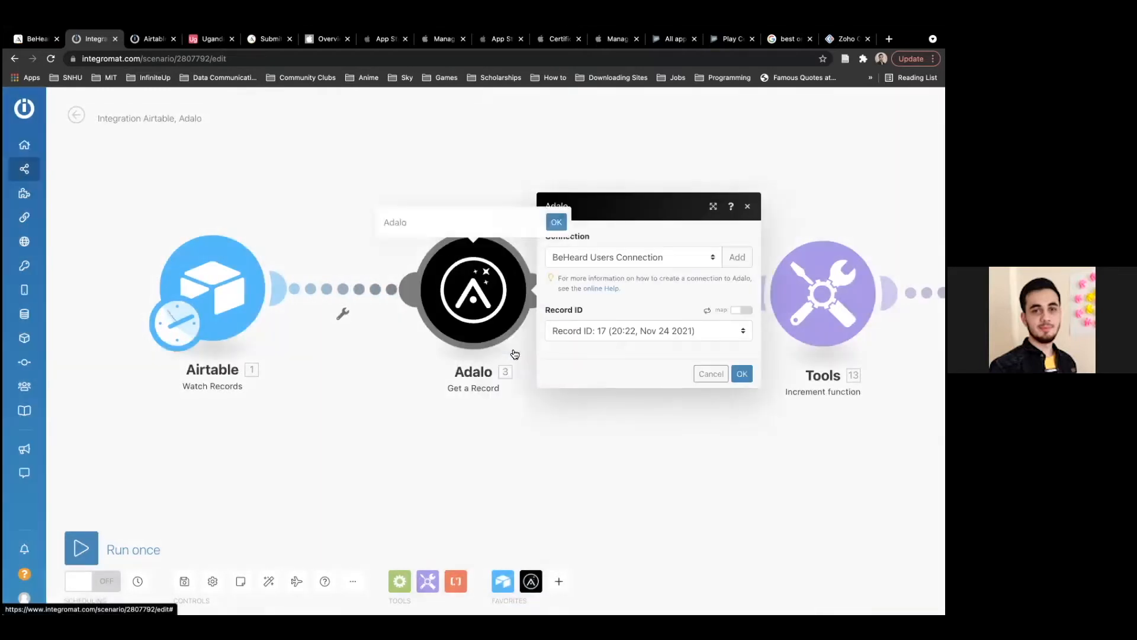
left_click(711, 373)
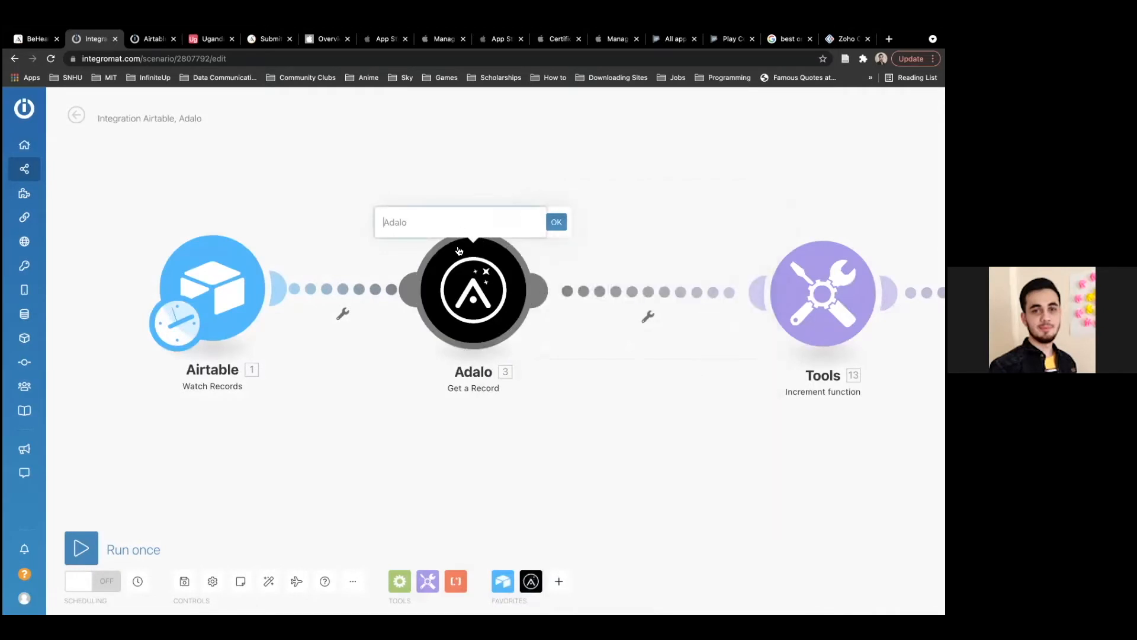
type("Get the Post Poster")
key("Return")
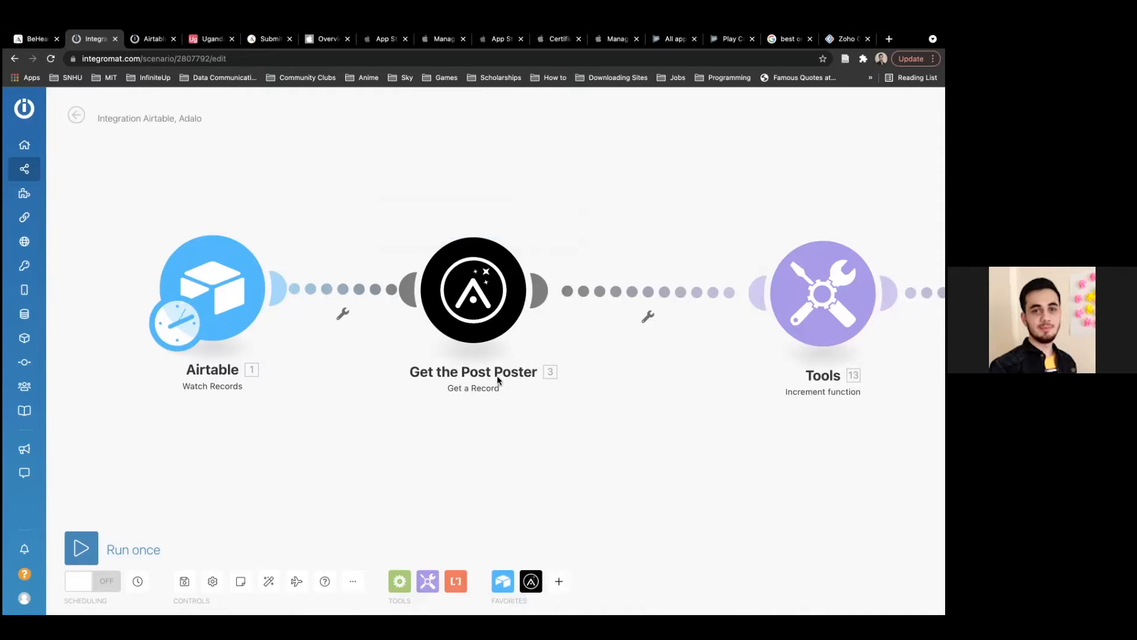
Reopen the Adalo Add a Record settings and inspect the Exposer field's mapping against the items of the Get the Post Poster module.
left_click_drag(589, 402, 91, 409)
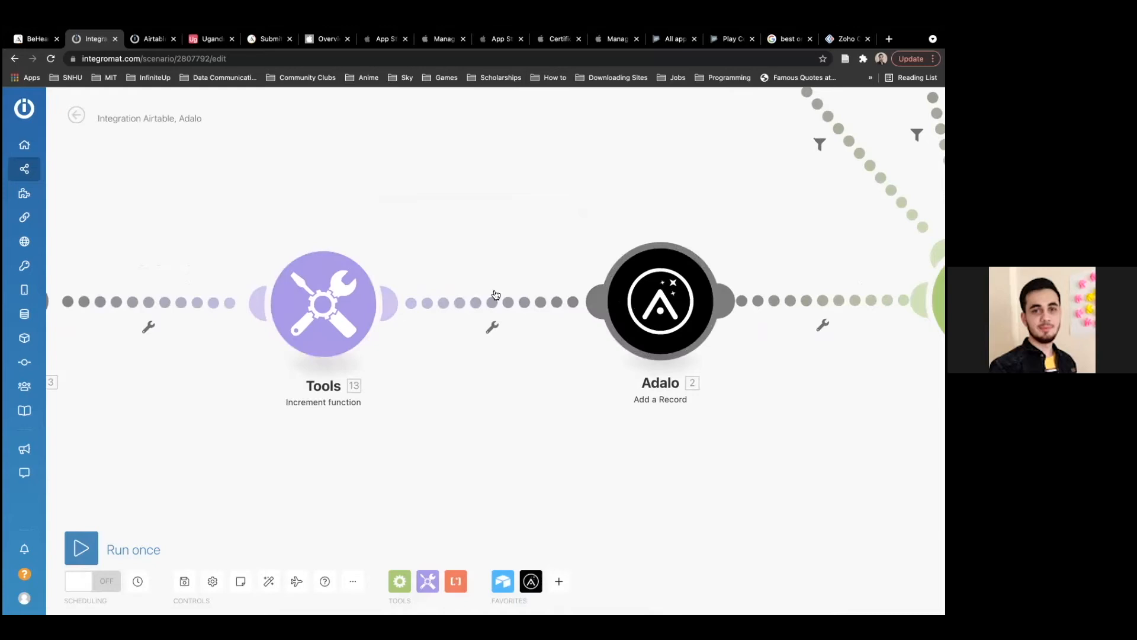
left_click_drag(436, 411, 776, 356)
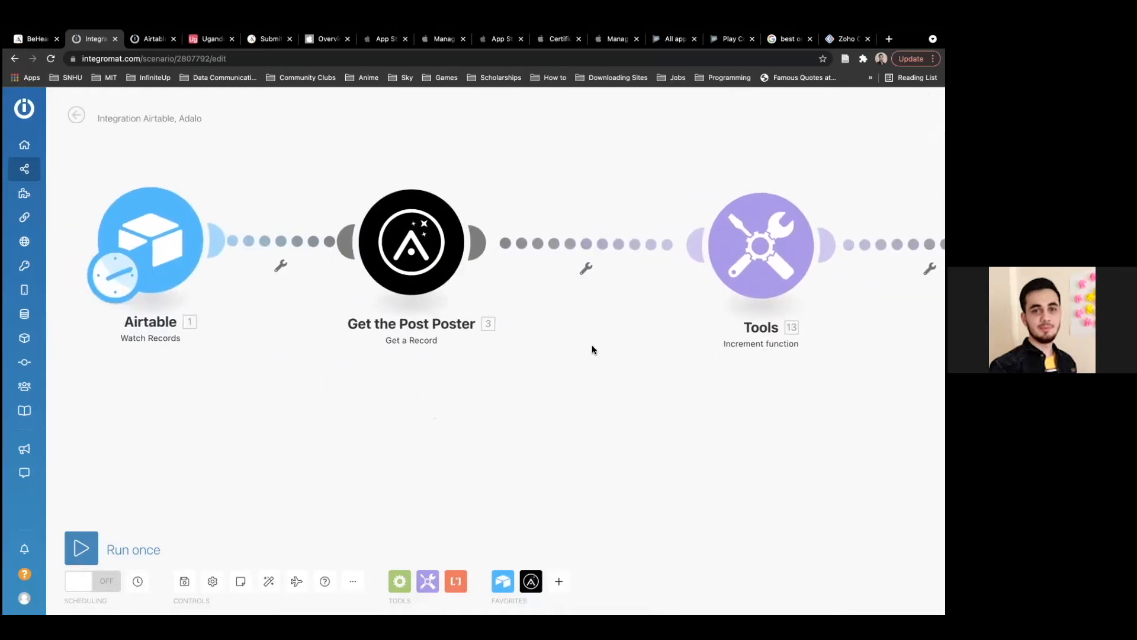
left_click_drag(569, 347, 70, 433)
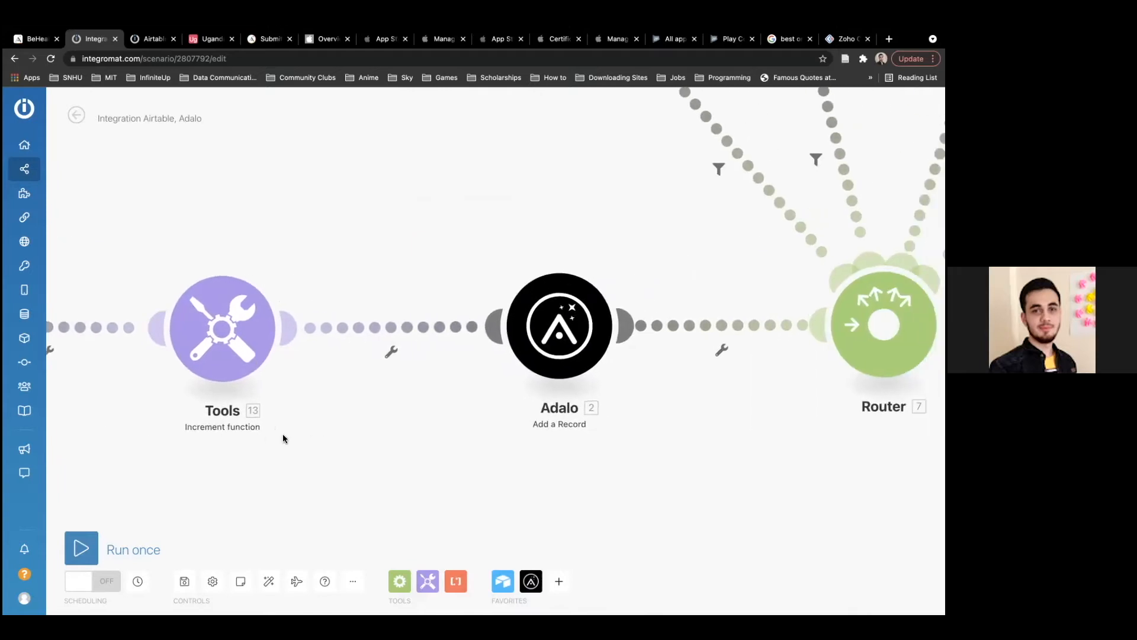
left_click(546, 321)
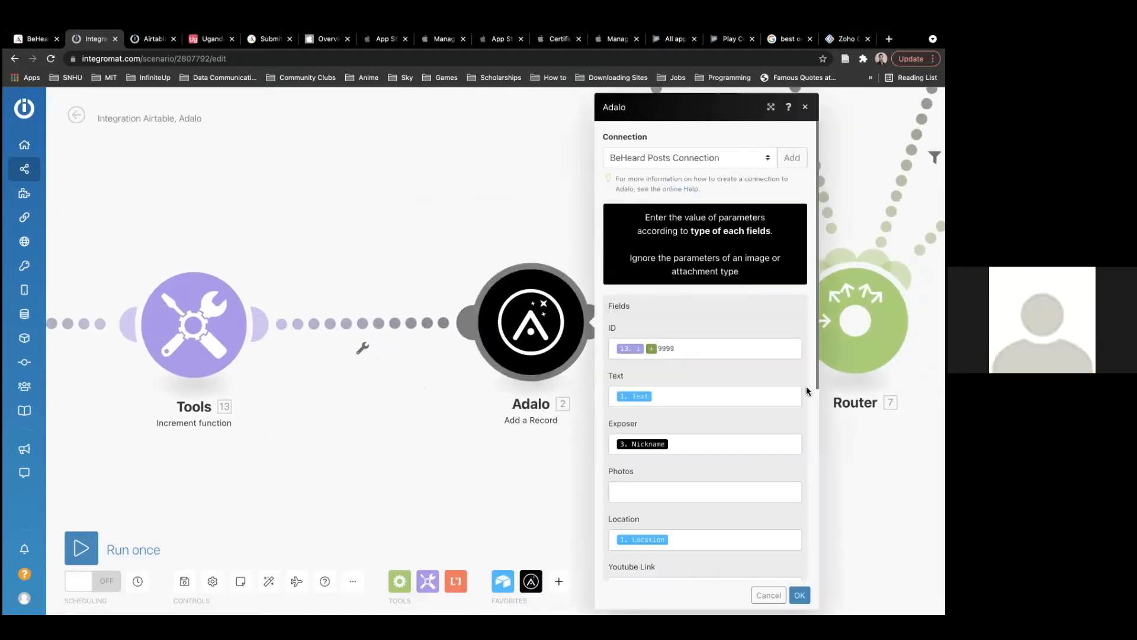
scroll(807, 389, "down", 2)
left_click(613, 362)
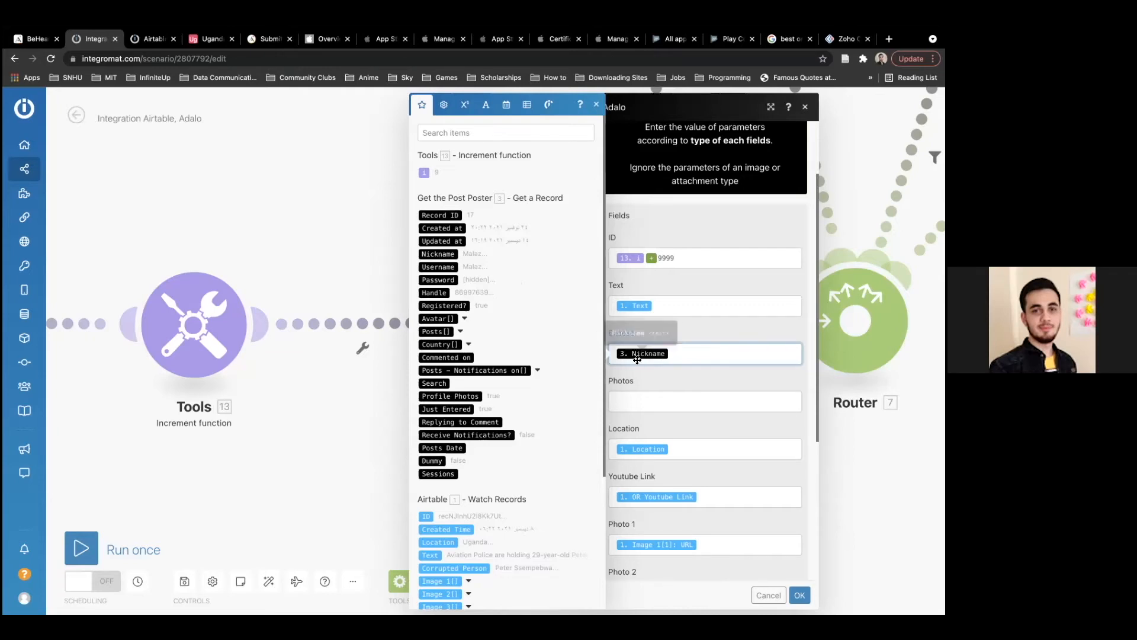
Switch to Adalo, examine the Exposer property of the Posts collection and its values in the post records, and close the records.
left_click(45, 41)
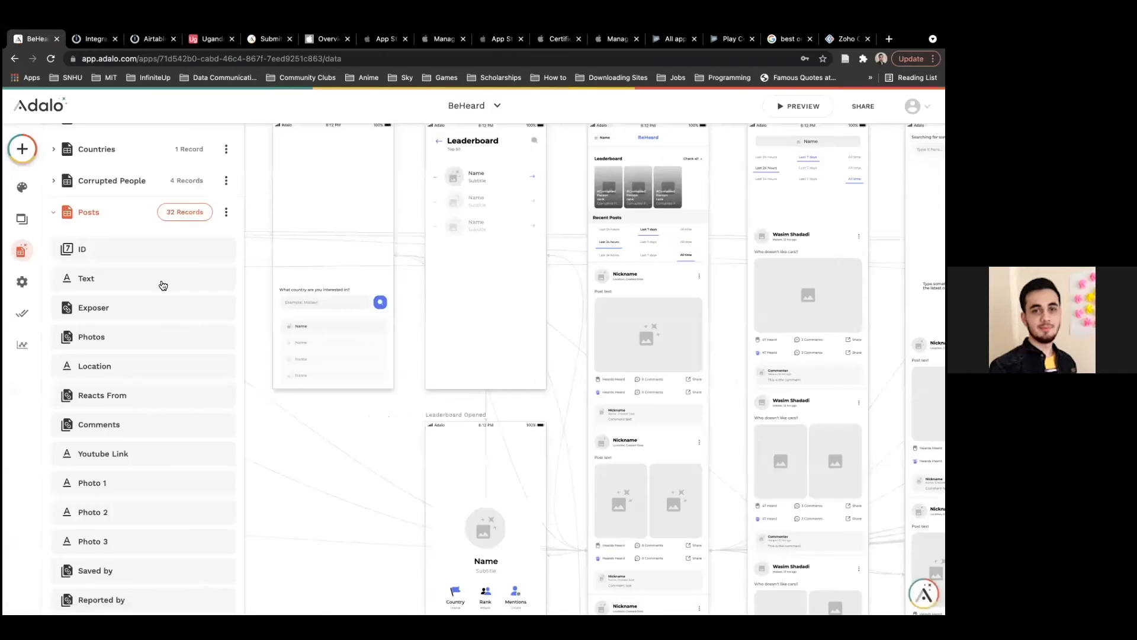
left_click(119, 211)
left_click(101, 363)
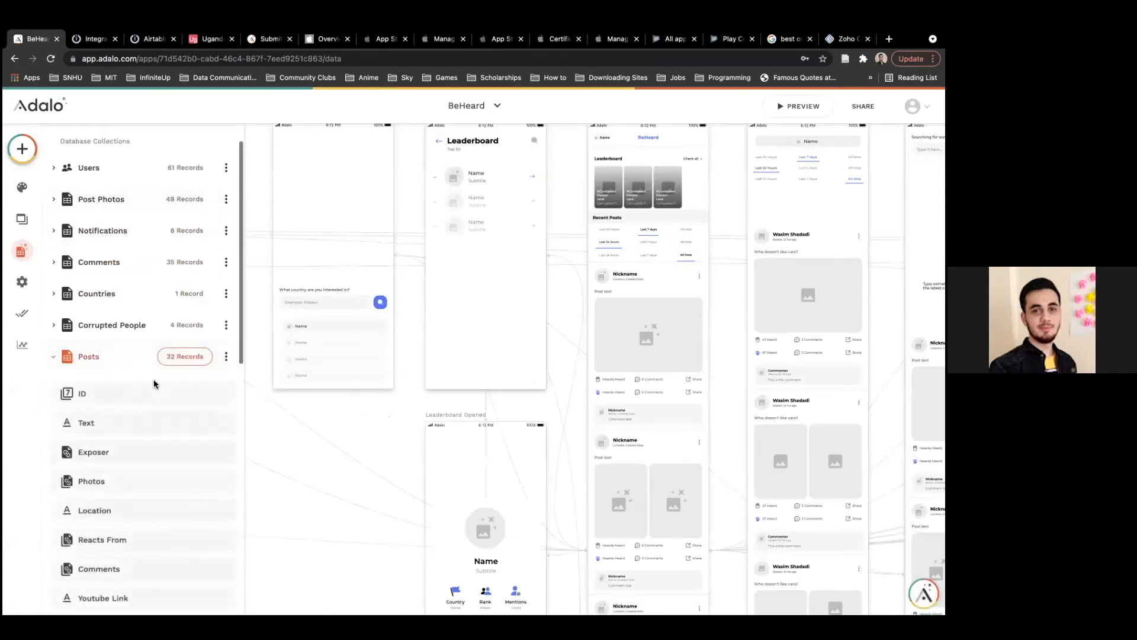
scroll(116, 450, "down", 2)
left_click(123, 398)
left_click(126, 398)
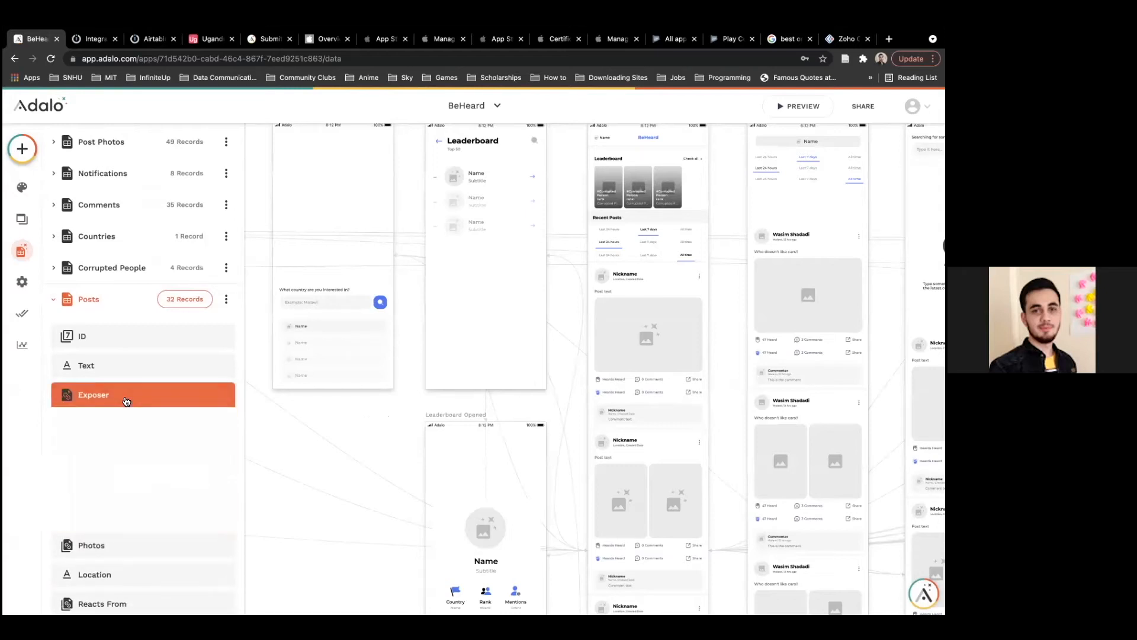
left_click(165, 303)
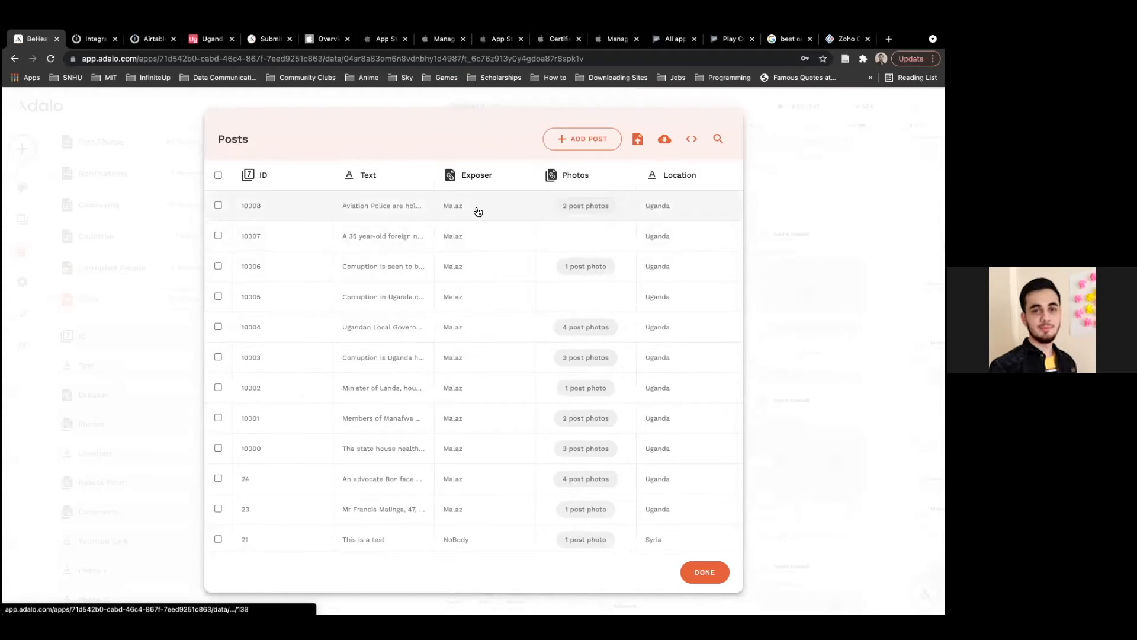
left_click(112, 224)
Expand the Users collection, read through its properties, and collapse it again.
left_click(150, 203)
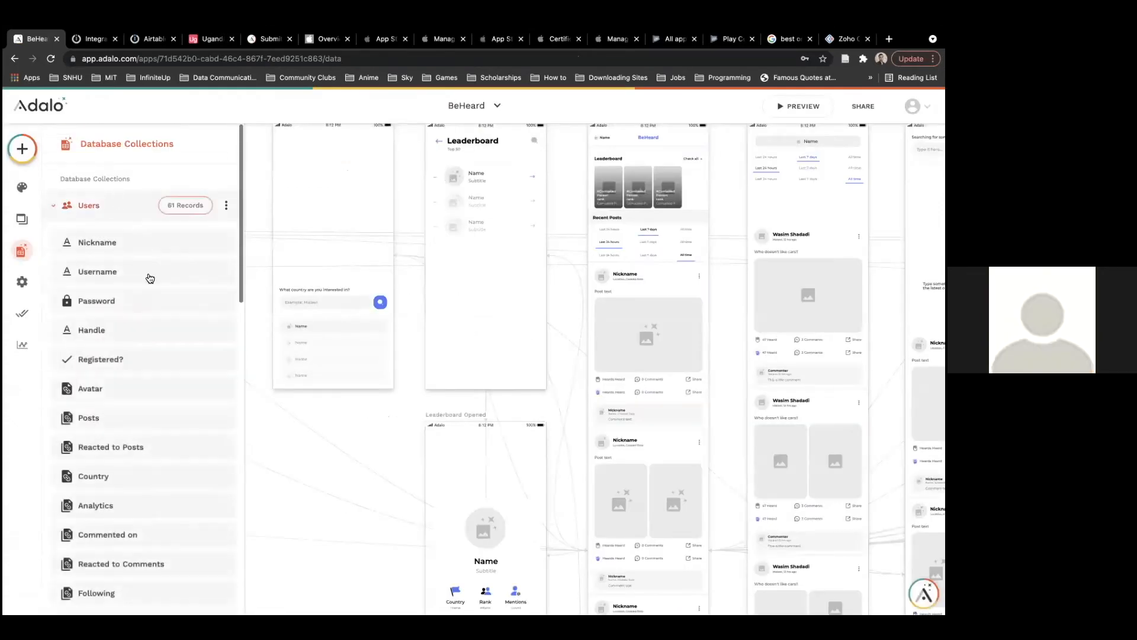
scroll(152, 296, "down", 1)
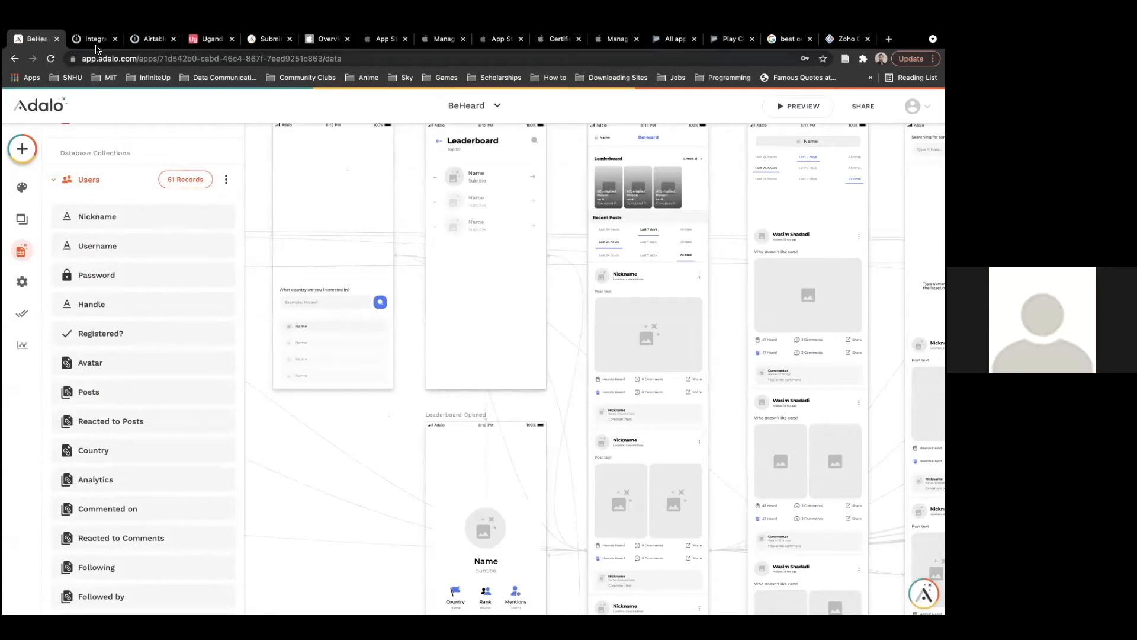
left_click(118, 183)
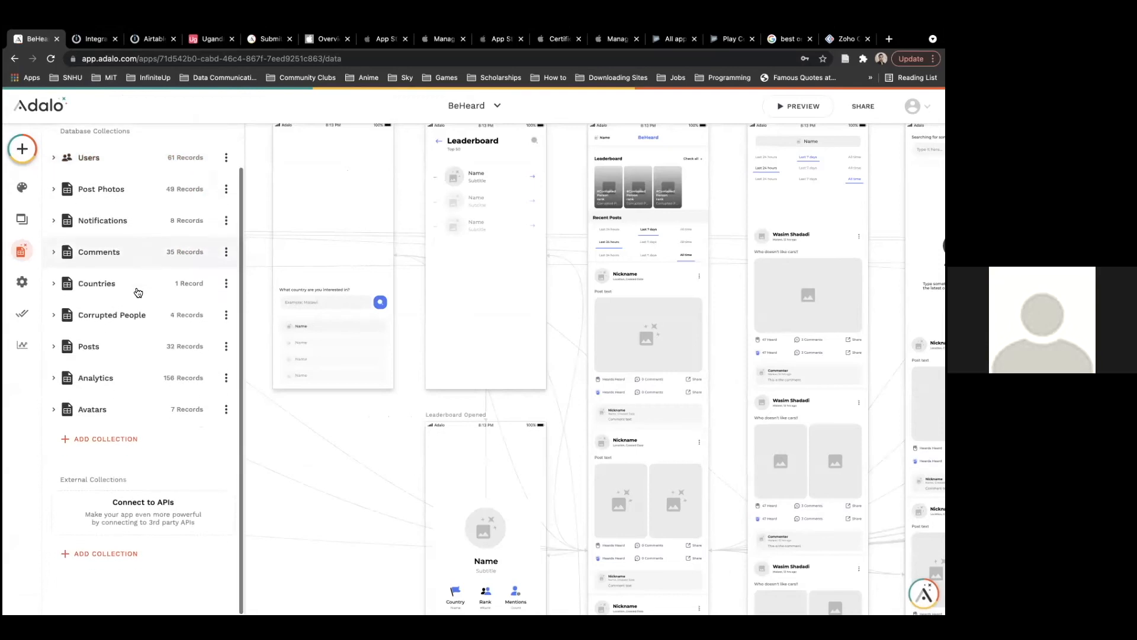
View the Notifications collection's records, examine its properties such as Post, and collapse the collection.
left_click(172, 222)
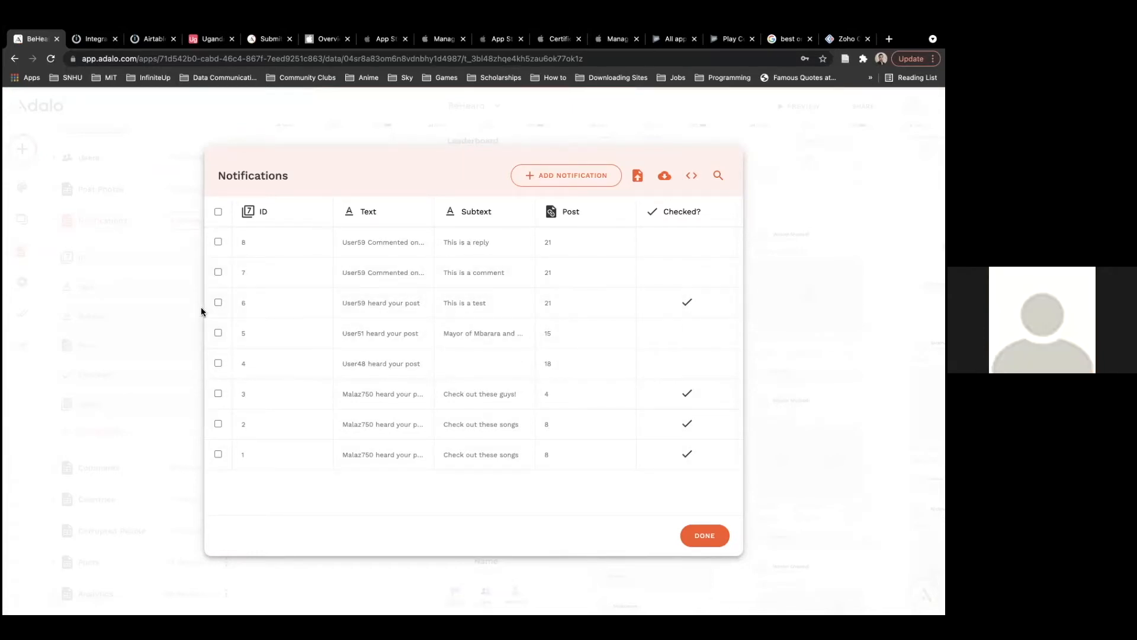
left_click(142, 284)
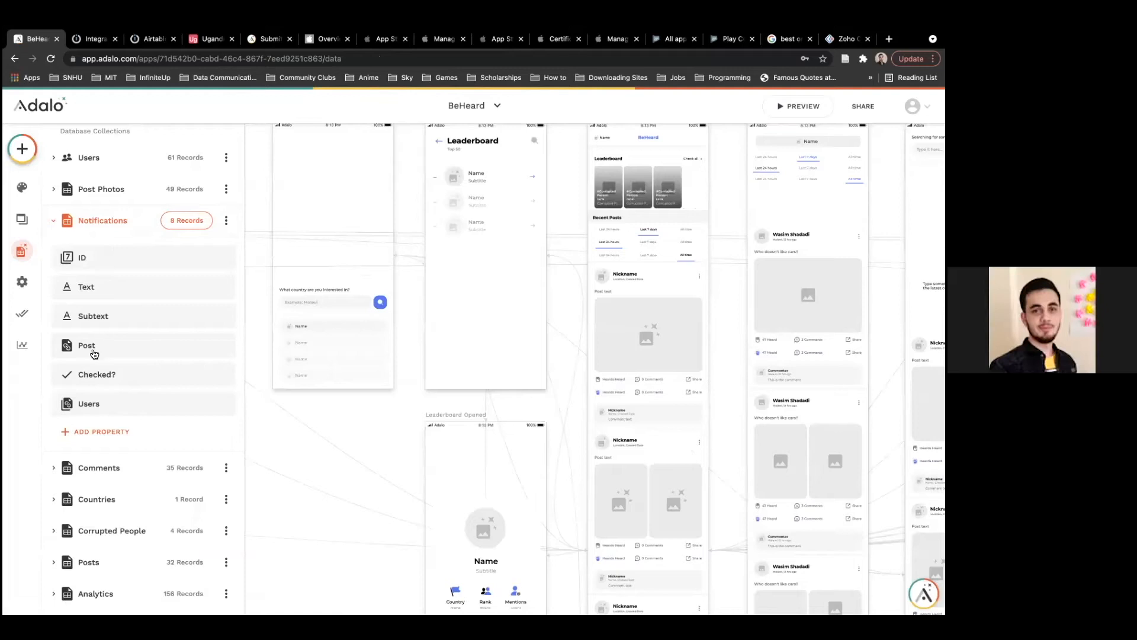
left_click_drag(93, 353, 102, 259)
left_click_drag(101, 290, 101, 242)
left_click_drag(100, 292, 101, 247)
left_click(93, 234)
left_click(94, 229)
scroll(187, 303, "up", 2)
left_click(110, 279)
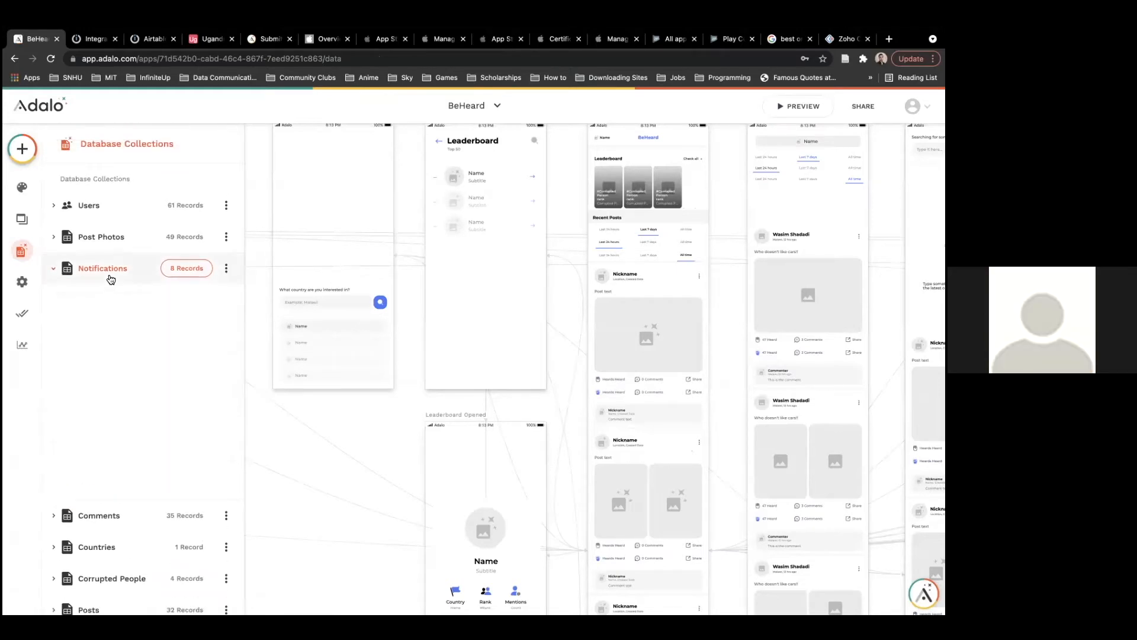
Look over the Users collection's properties again, and expand the Post Photos collection to see its properties.
left_click(141, 223)
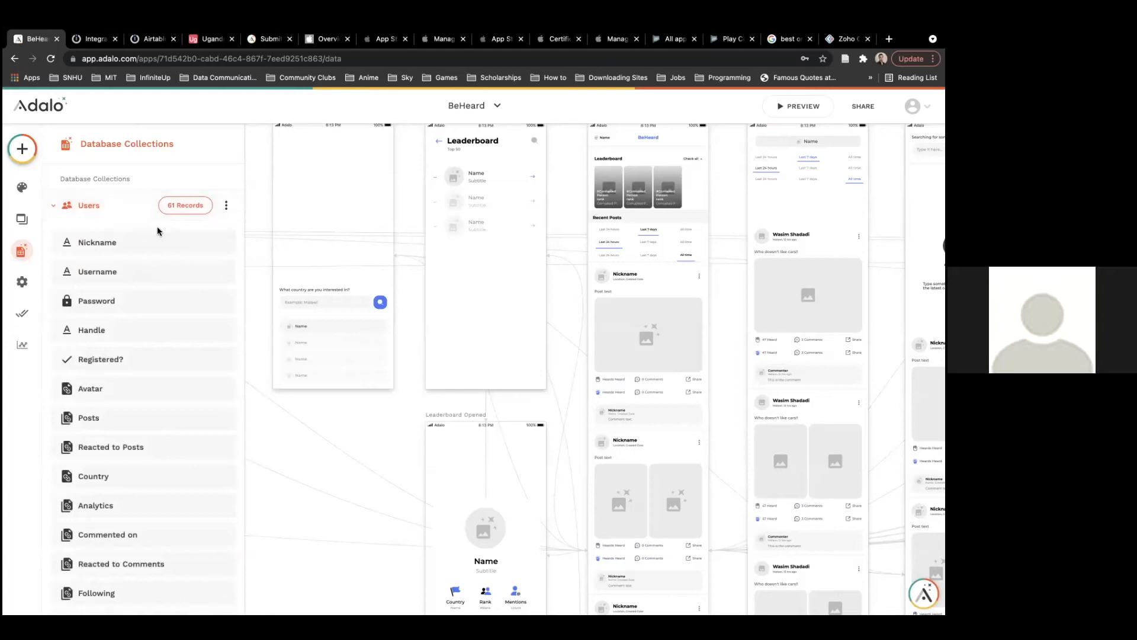
scroll(158, 230, "down", 1)
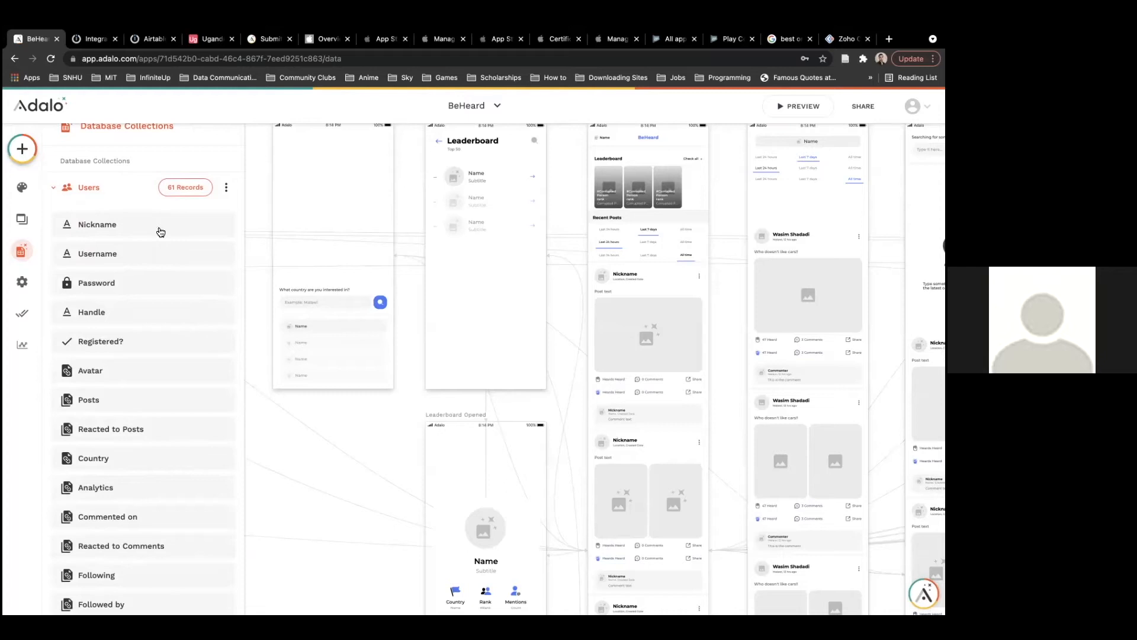
left_click(142, 201)
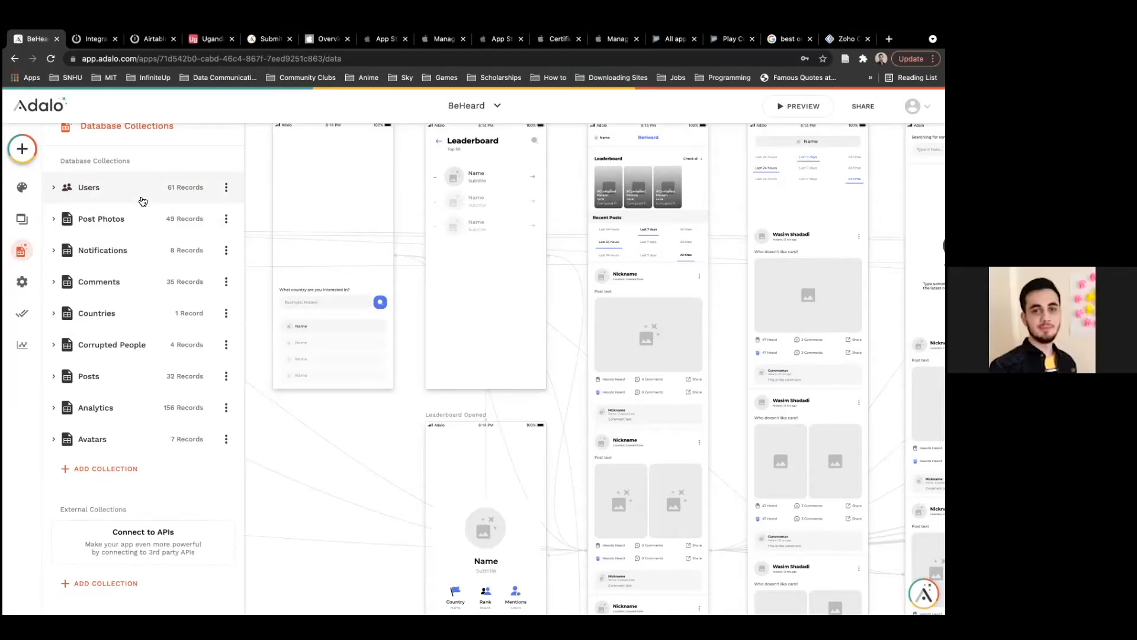
left_click(120, 218)
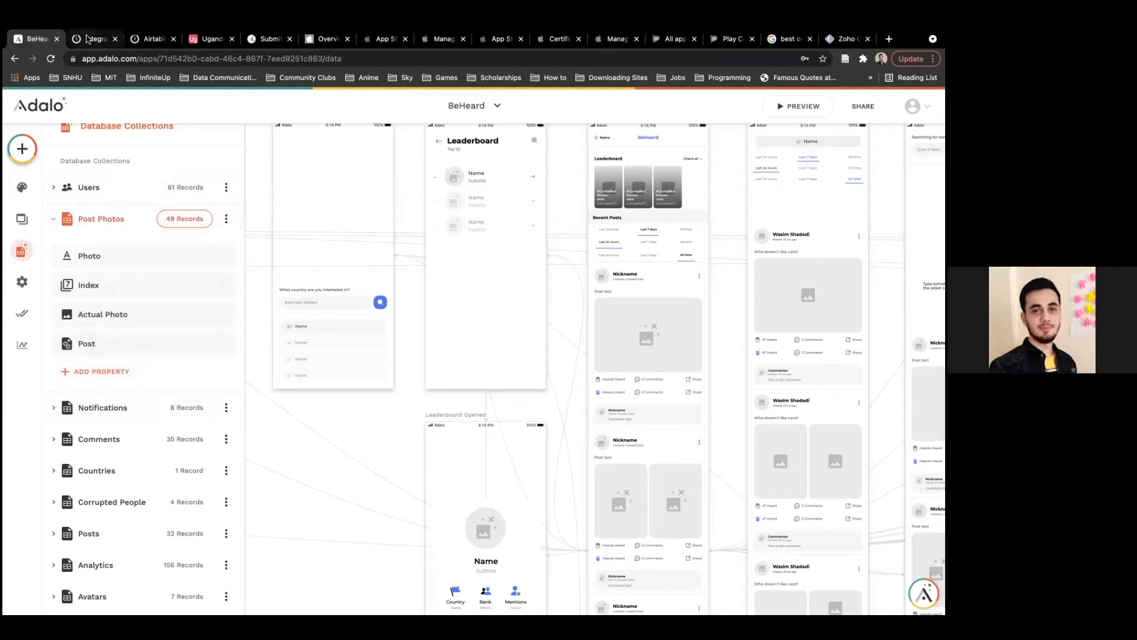
Check the Exposer mapping in Integromat against the properties of the Users collection in Adalo.
left_click(90, 39)
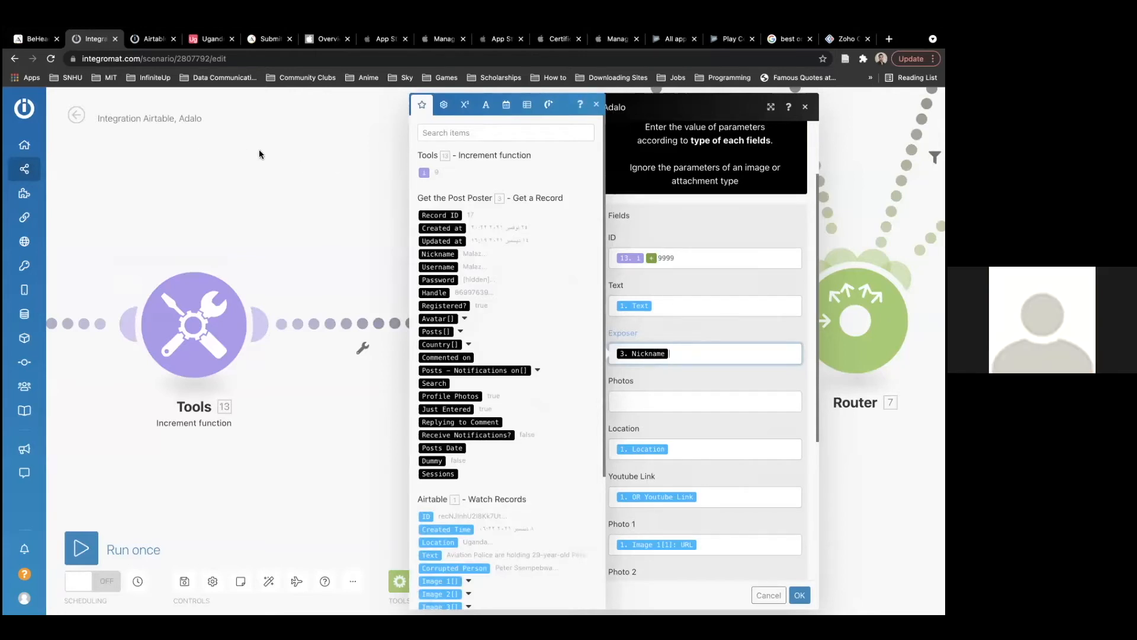
left_click(30, 39)
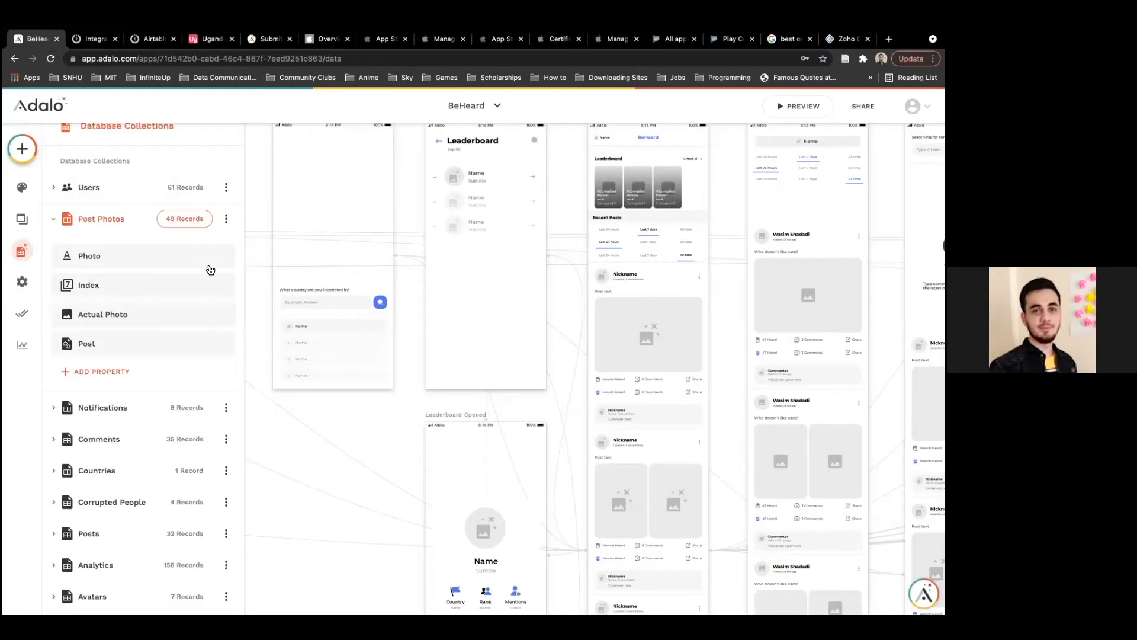
left_click(109, 189)
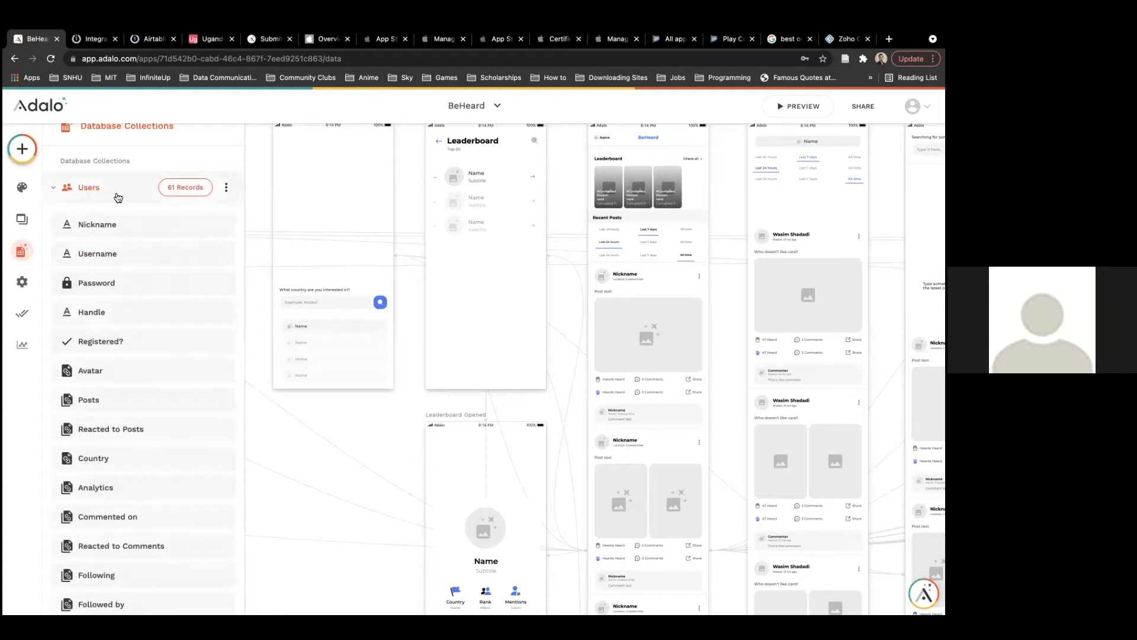
Return to the Integromat scenario and close the Add a Record settings without changing the mappings.
left_click(95, 39)
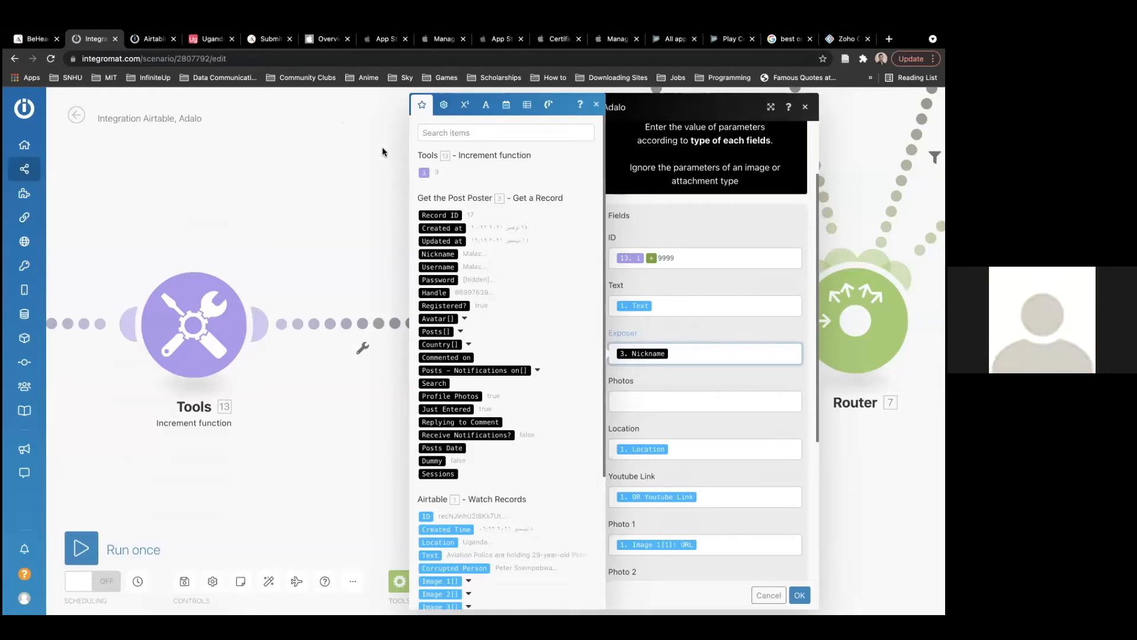
left_click(597, 106)
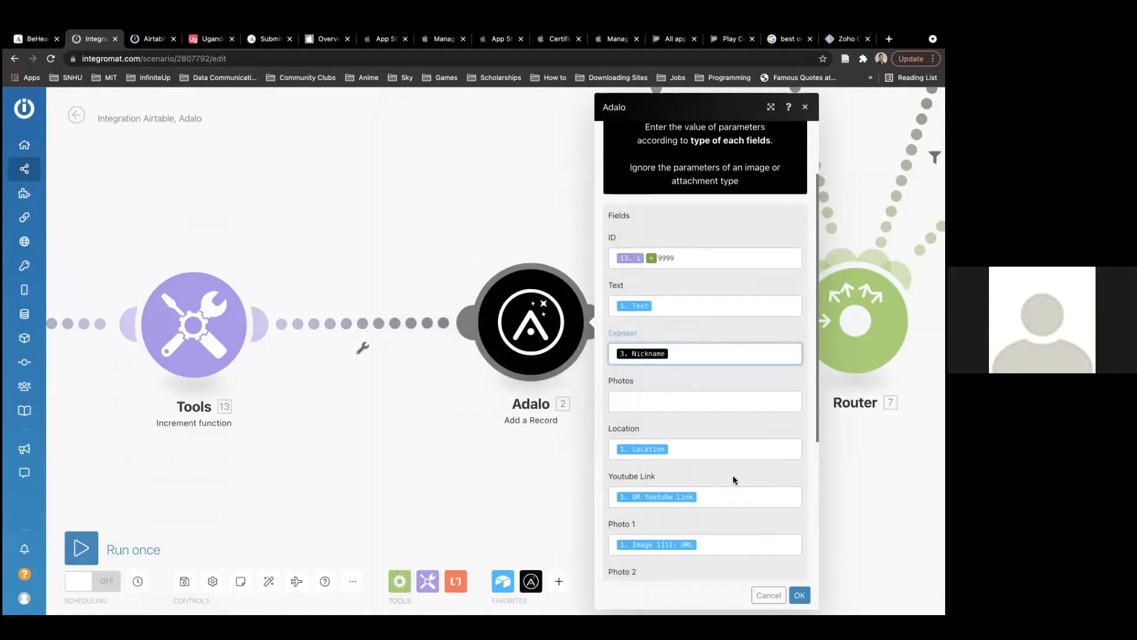
left_click(769, 595)
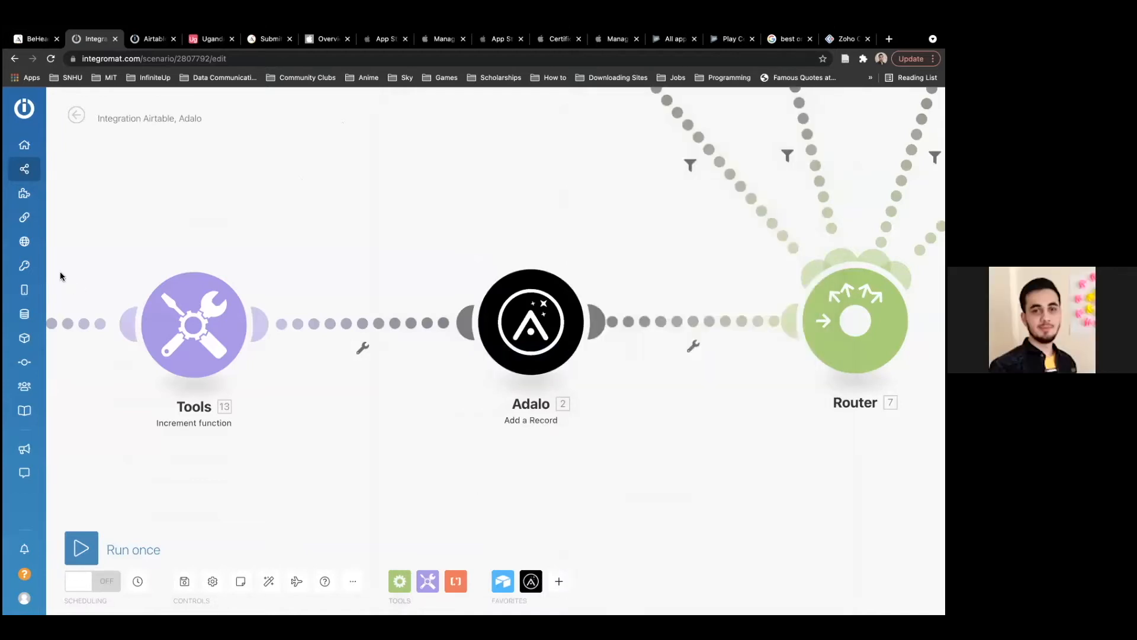
Open the account's Connections list from the scenario editor and verify the Adalo BeHeard Posts Connection.
mouse_move(9, 221)
left_click(46, 217)
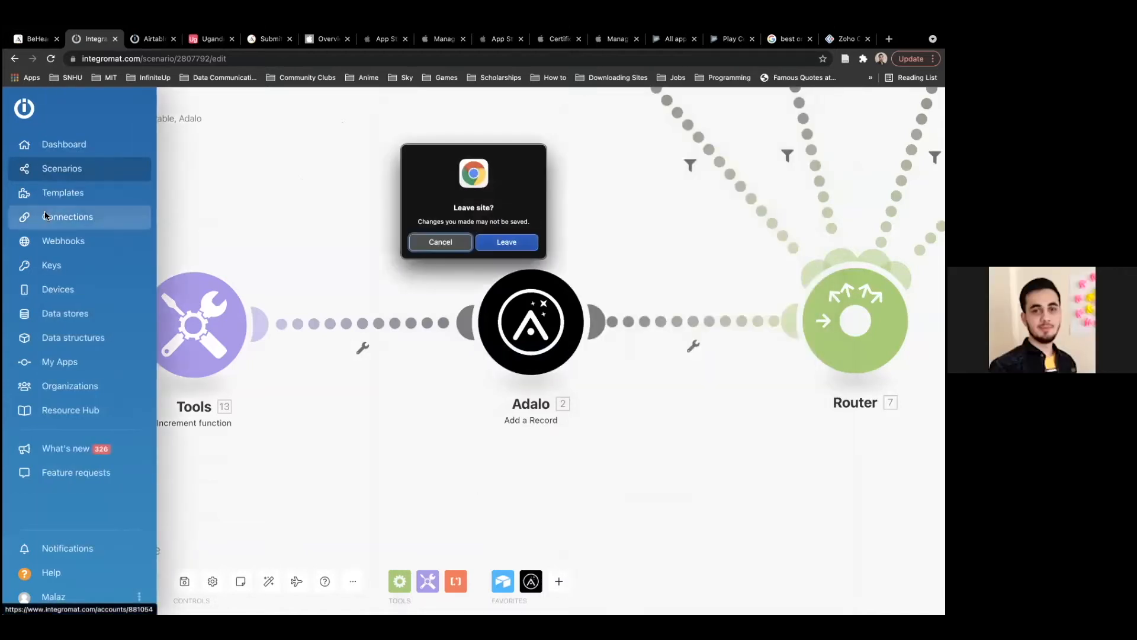
left_click(414, 248)
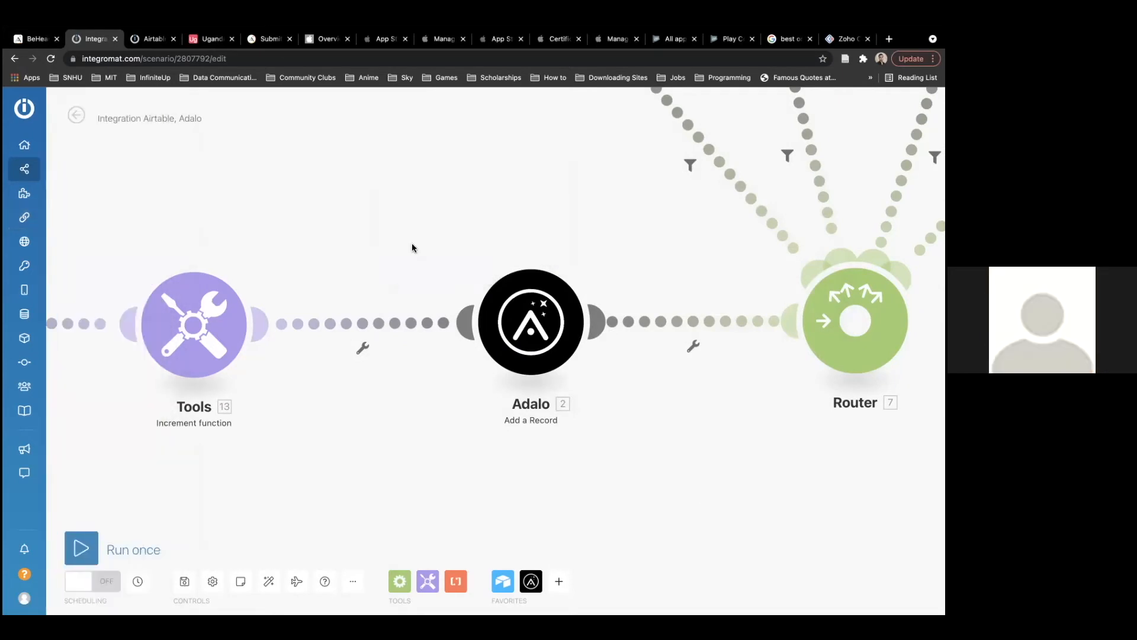
mouse_move(7, 167)
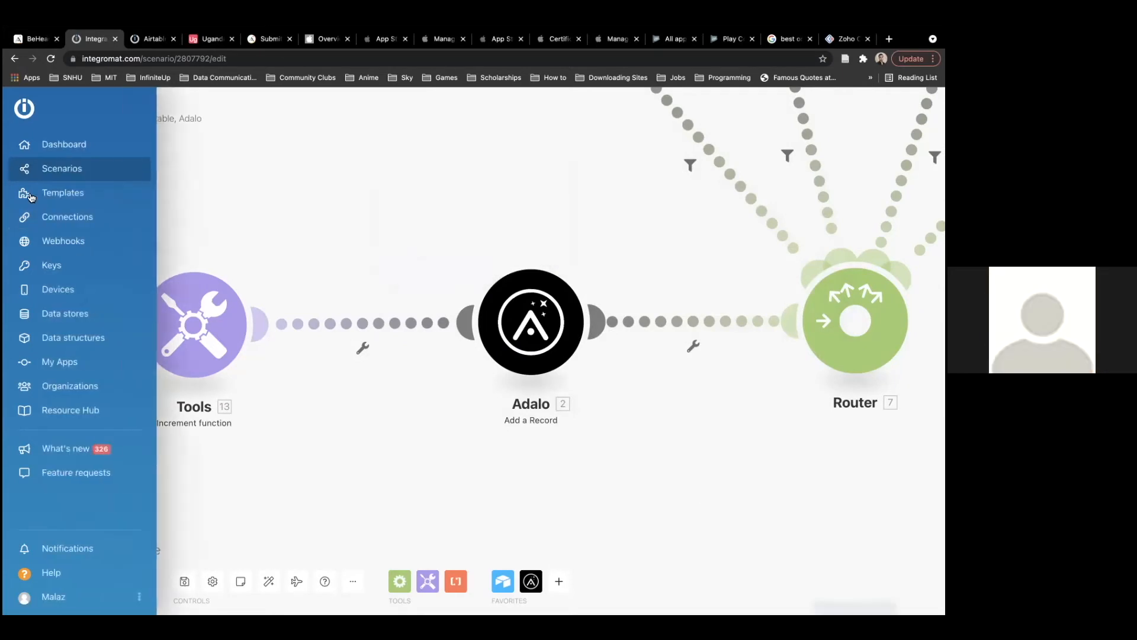
left_click(72, 218)
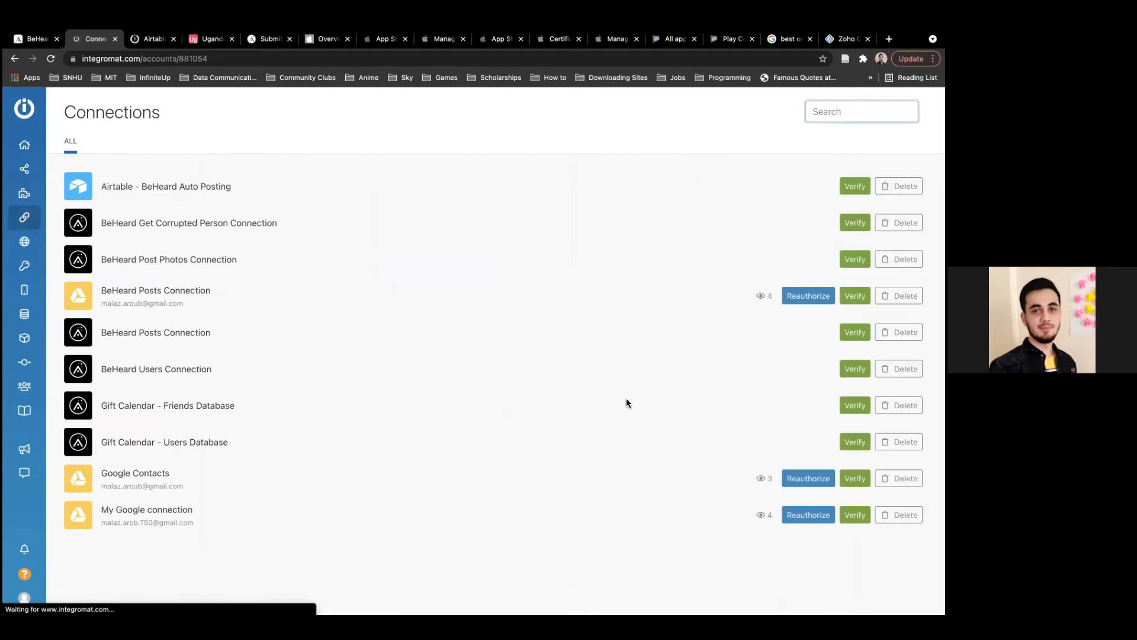
left_click(851, 337)
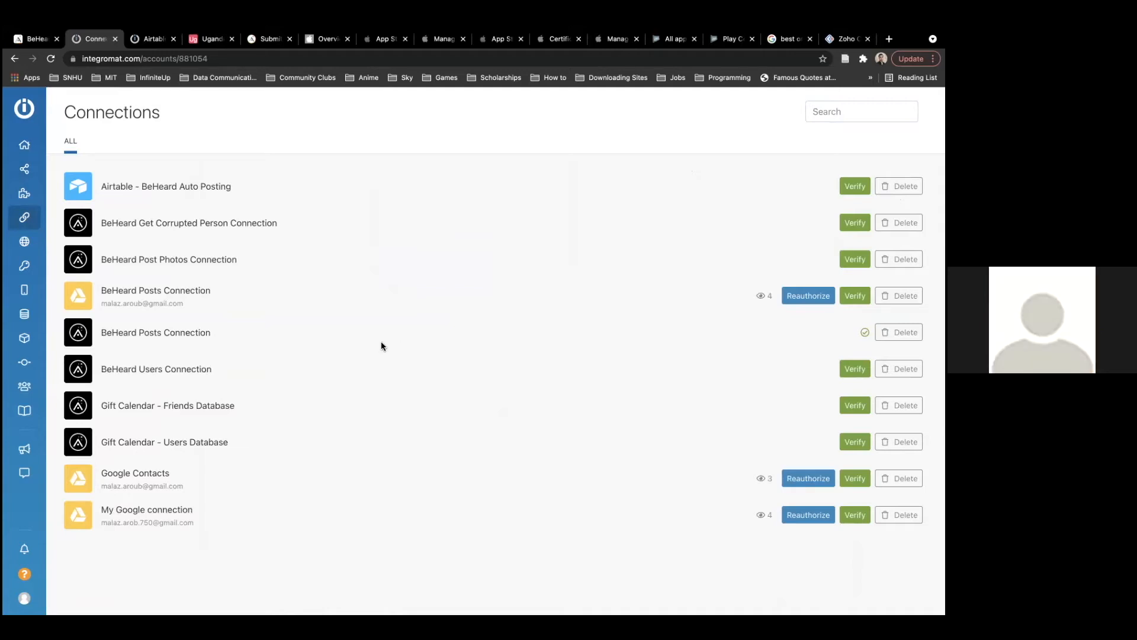
Reopen the Integration Airtable, Adalo scenario and open the settings of the Adalo Add a Record module before the router.
mouse_move(51, 195)
left_click(47, 168)
left_click(358, 220)
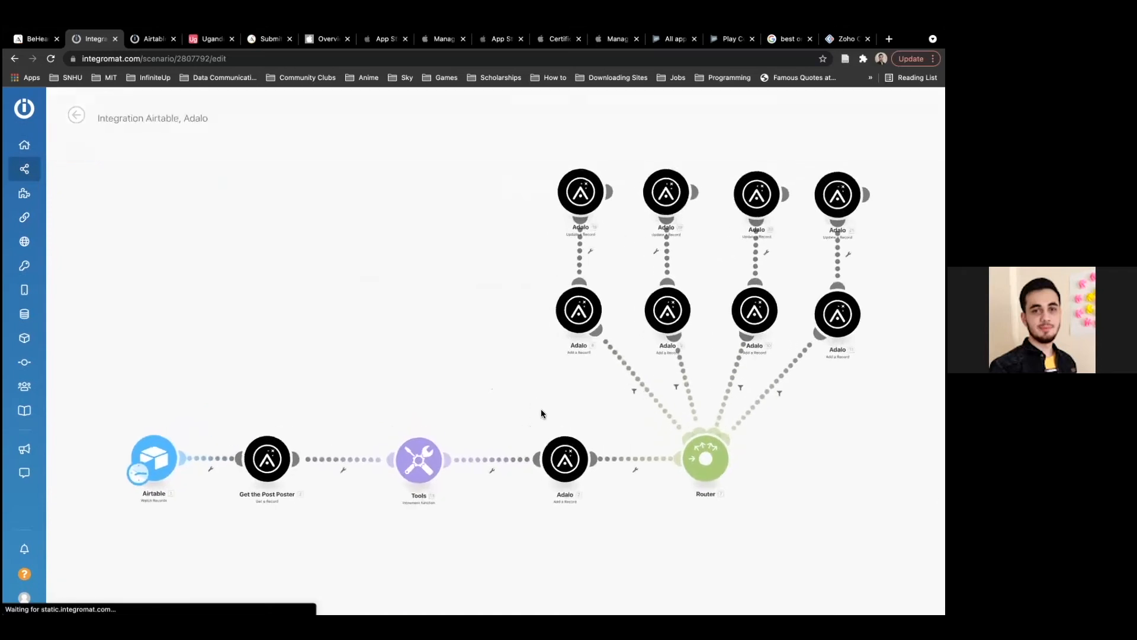
scroll(542, 414, "down", 5)
scroll(541, 414, "up", 5)
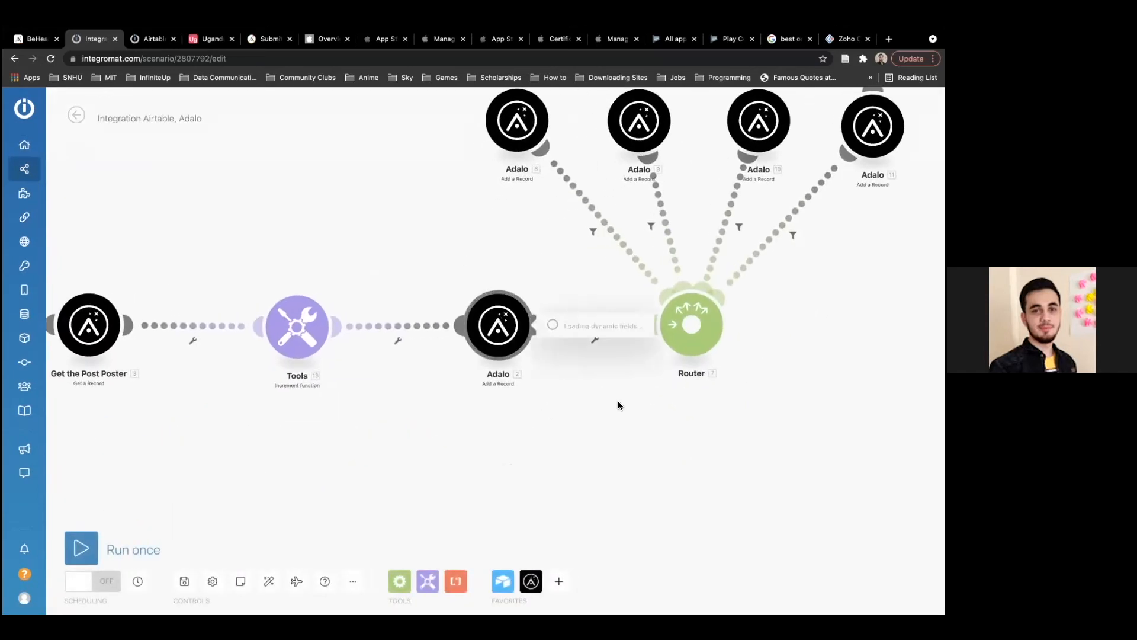
scroll(618, 401, "down", 3)
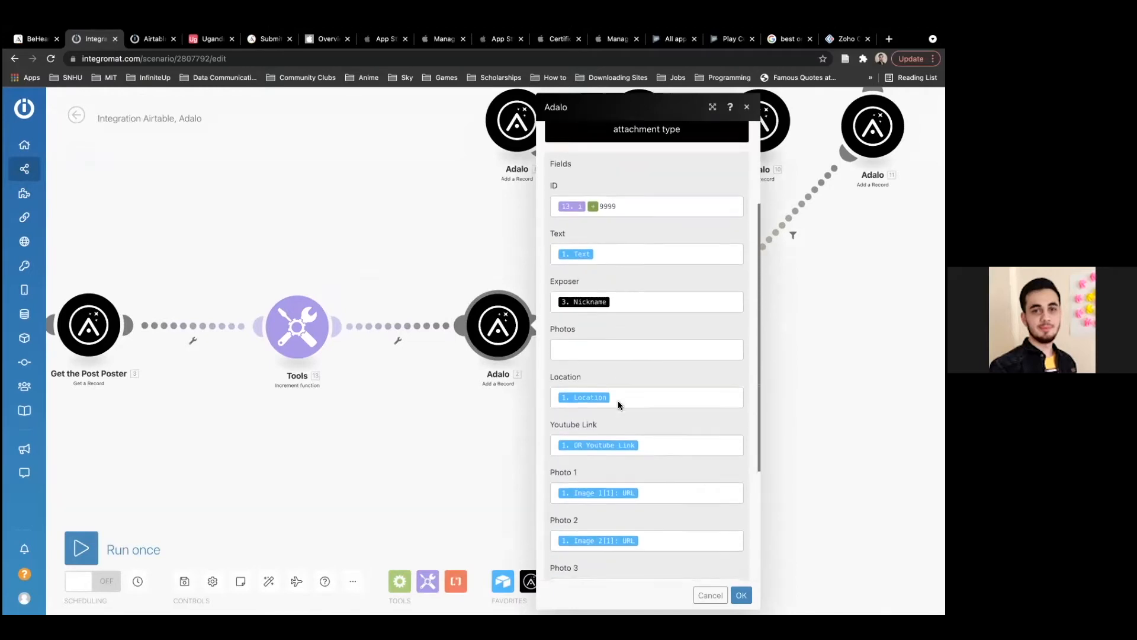
Open the Exposer mapping and inspect the Avatar item under Get the Post Poster.
left_click(640, 260)
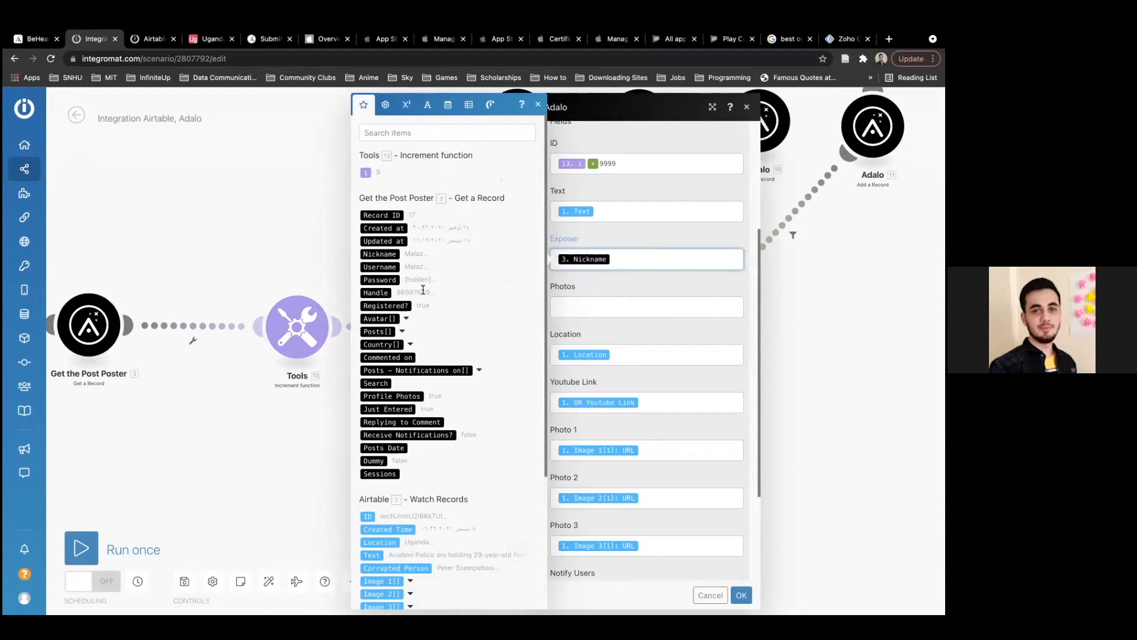
left_click(406, 319)
left_click(405, 320)
left_click(405, 320)
left_click(405, 319)
Check the Avatar property of the Users collection in Adalo, and return to the Exposer mapping in Integromat.
left_click(39, 40)
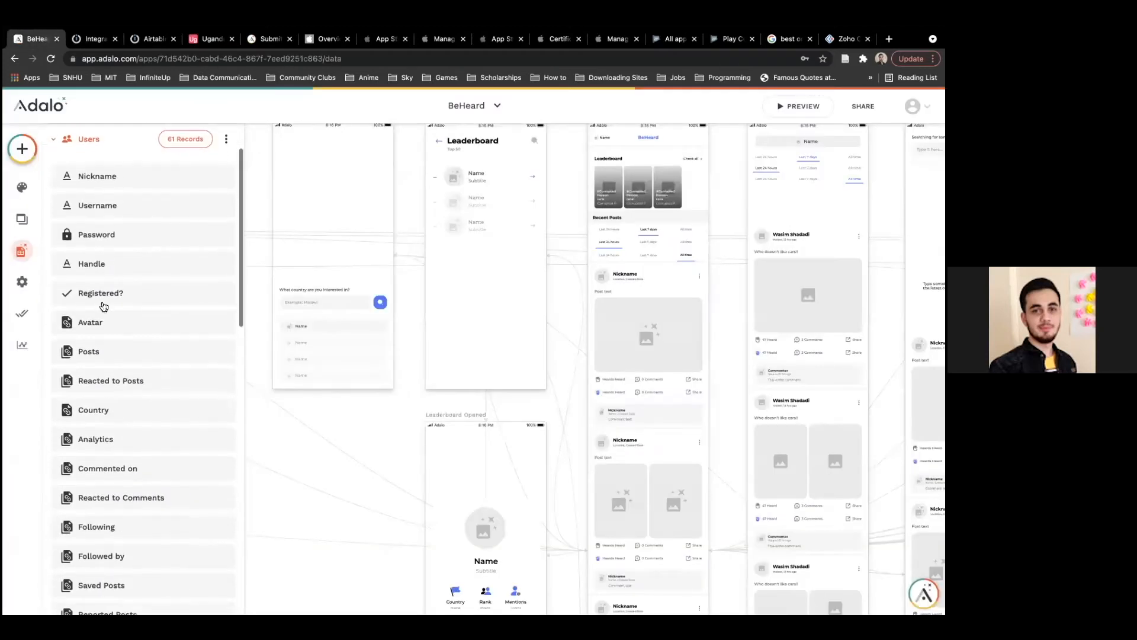
left_click(104, 299)
left_click(102, 447)
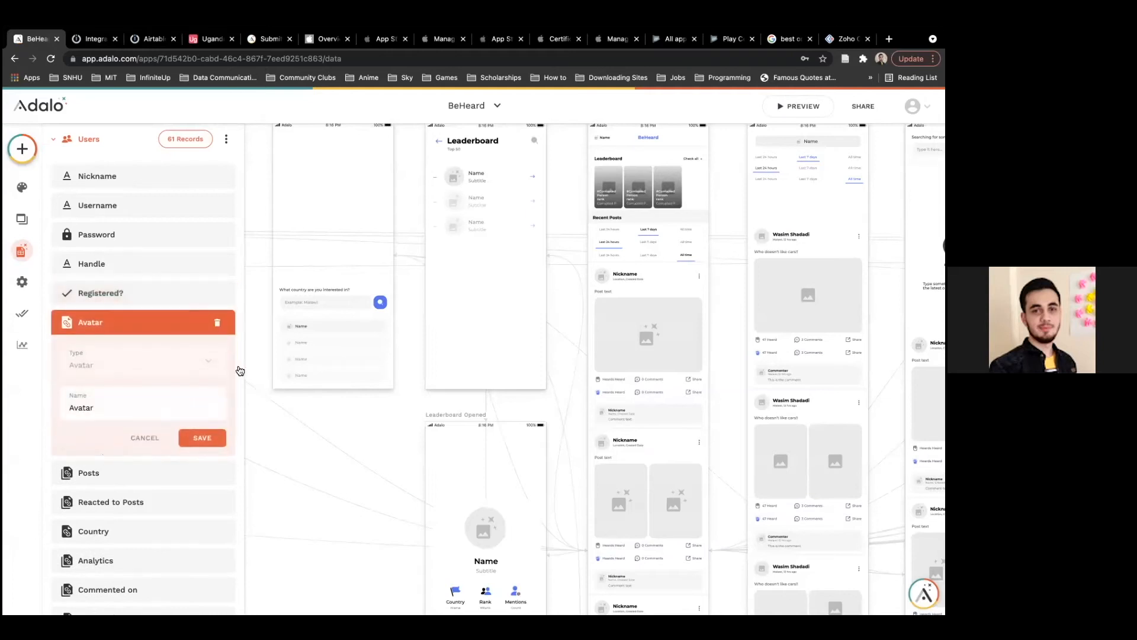
left_click(92, 39)
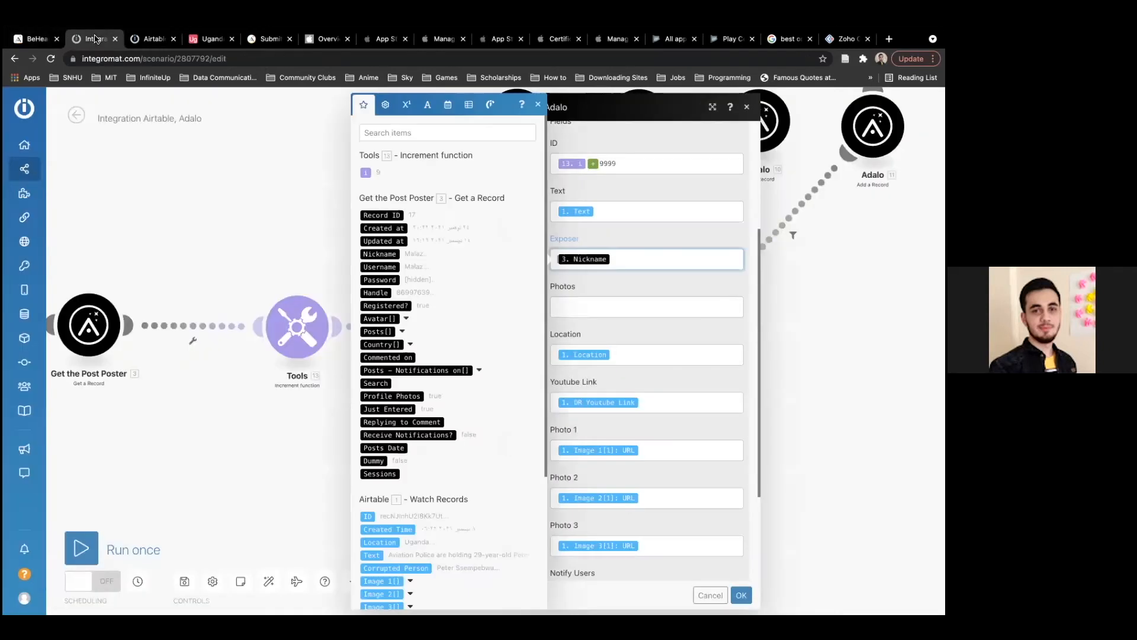
Inspect the nested values of Avatar, Posts and Country under Get the Post Poster.
left_click(406, 318)
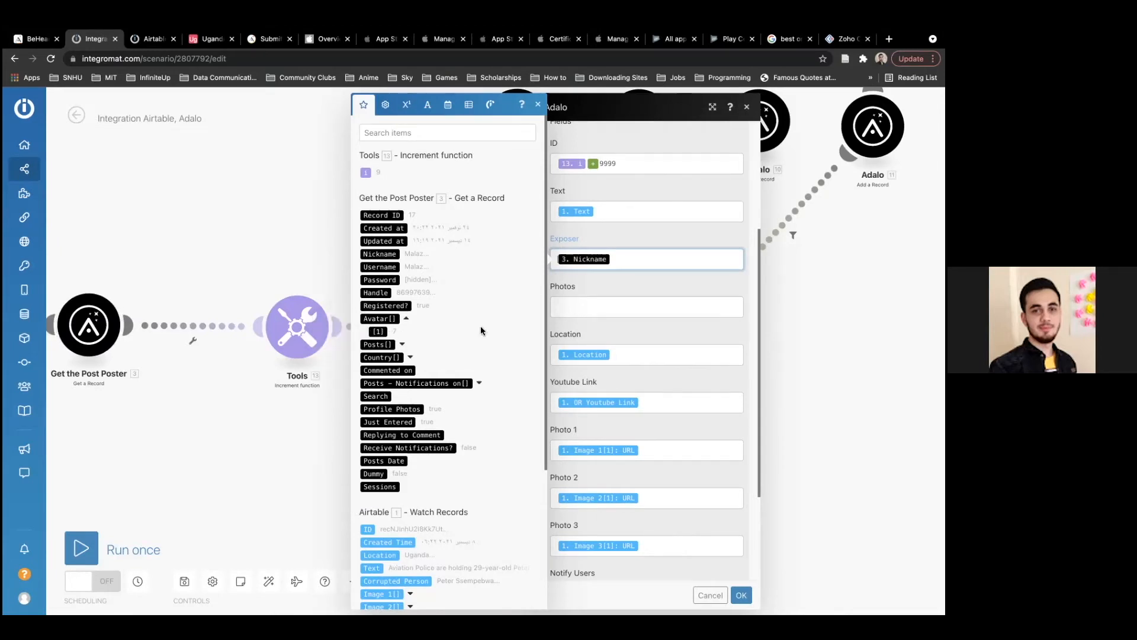
left_click(402, 345)
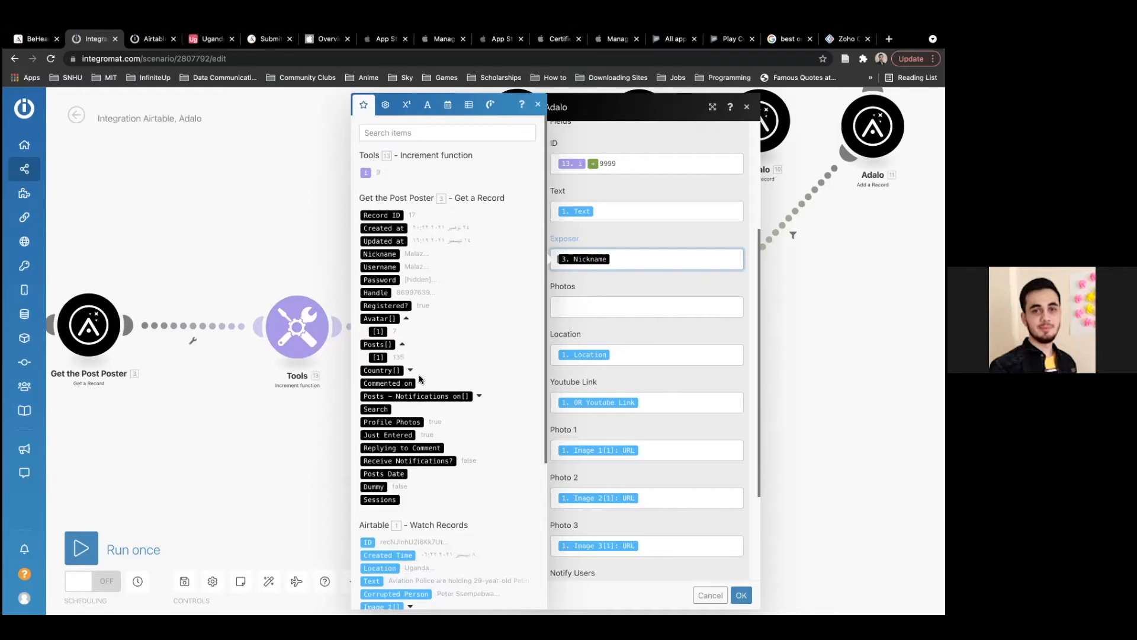
left_click(410, 371)
left_click(403, 345)
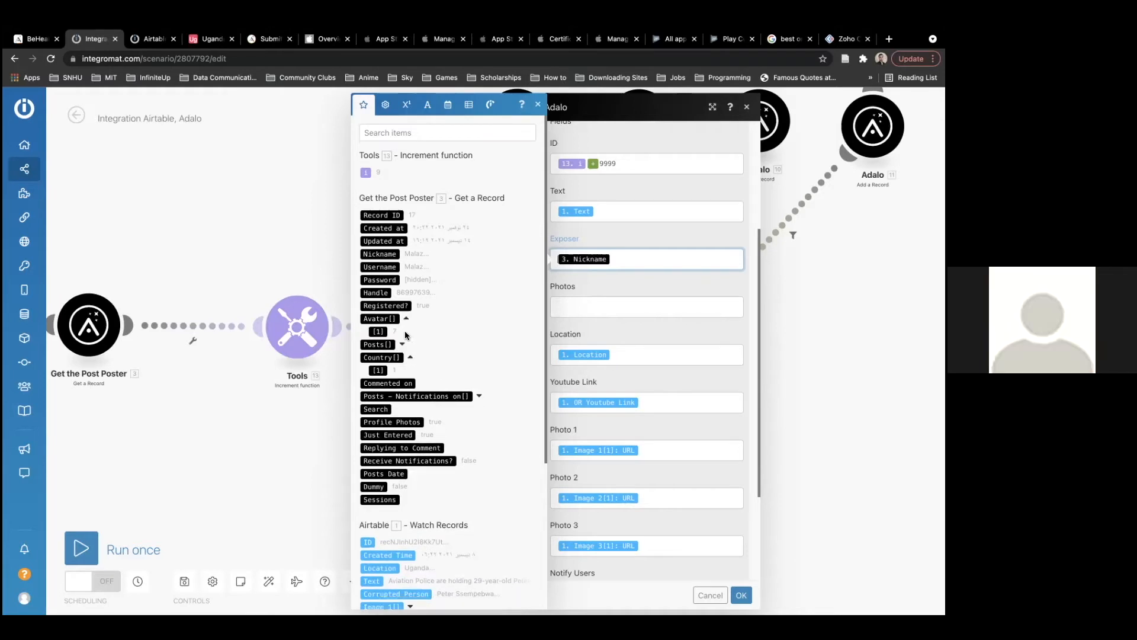
Look over the remaining Add a Record fields and examine the Location mapping against the Airtable Watch Records items.
left_click(622, 300)
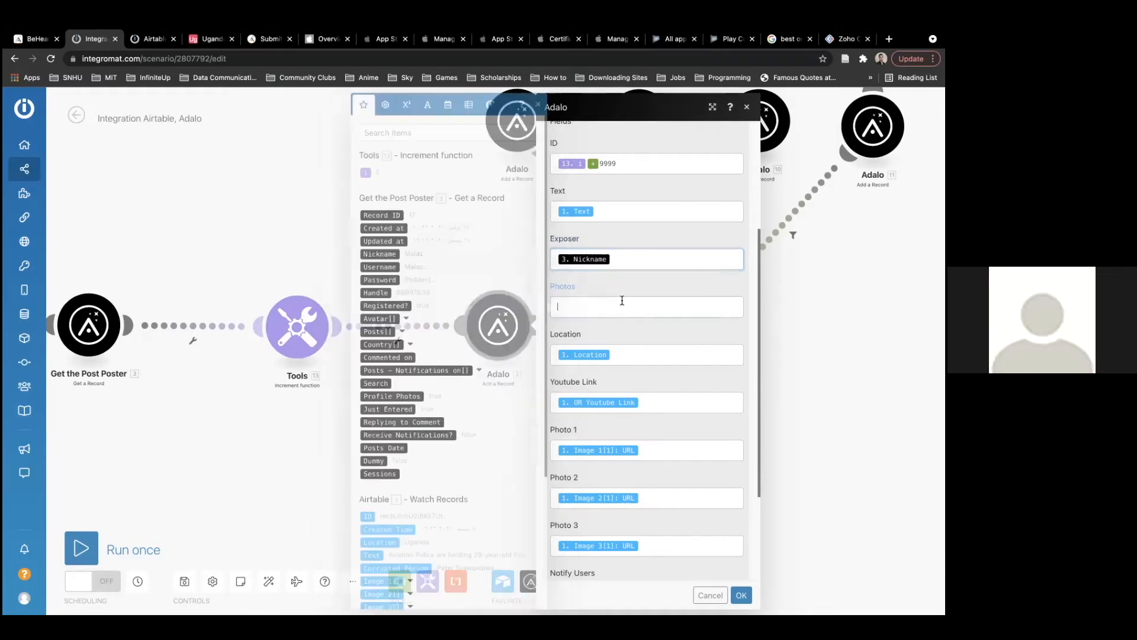
scroll(622, 300, "down", 2)
scroll(651, 276, "down", 2)
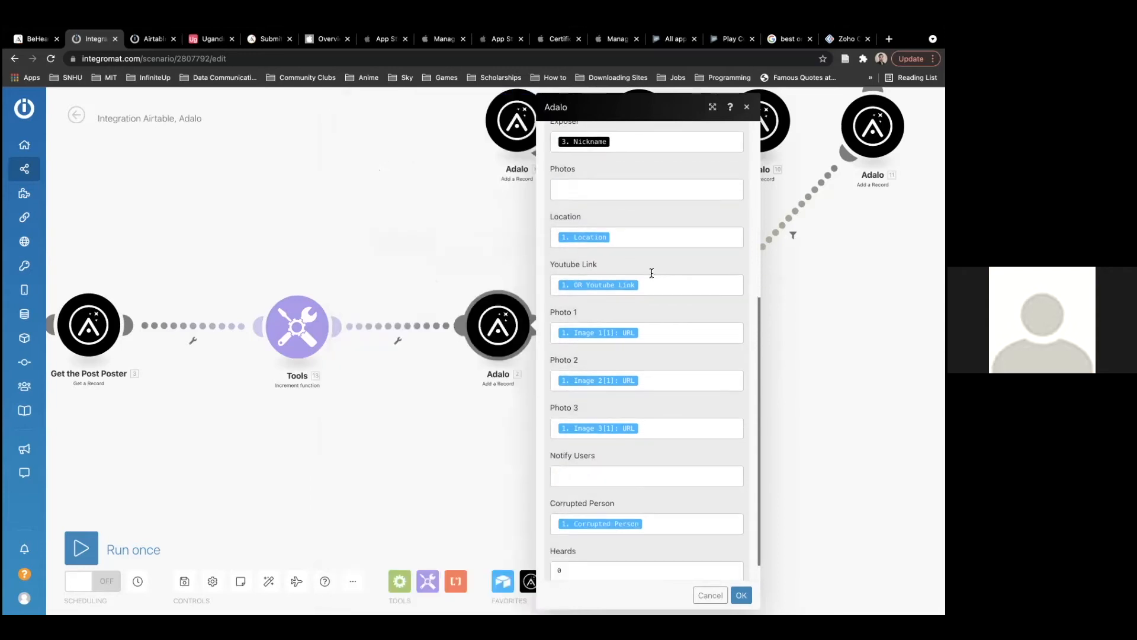
scroll(620, 237, "down", 1)
left_click(621, 221)
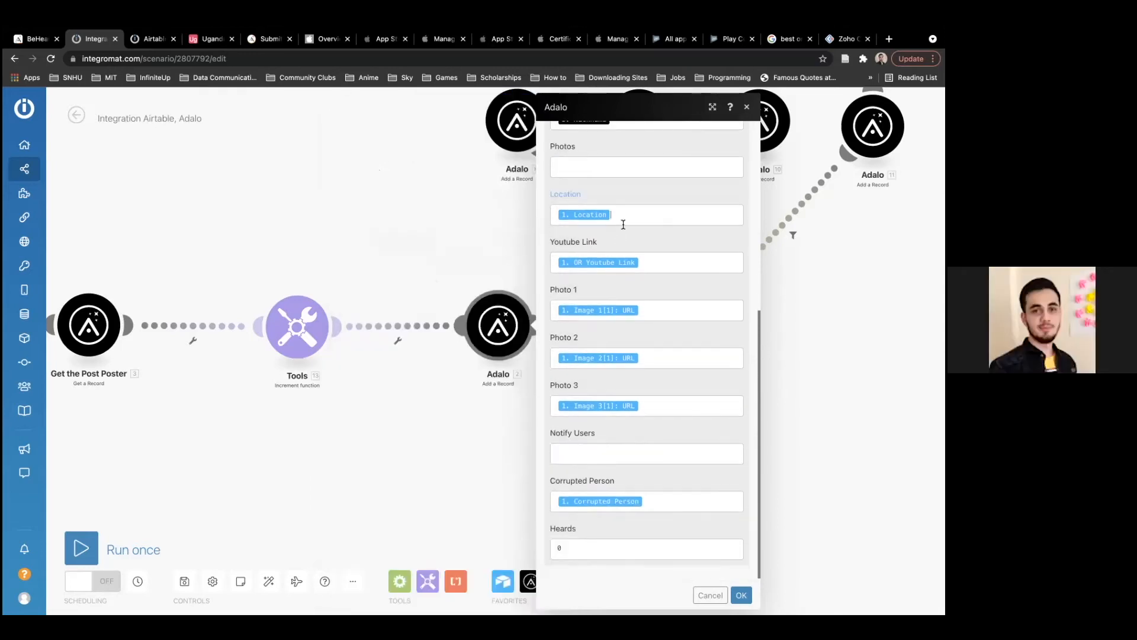
scroll(472, 423, "down", 3)
left_click(635, 208)
scroll(526, 327, "down", 5)
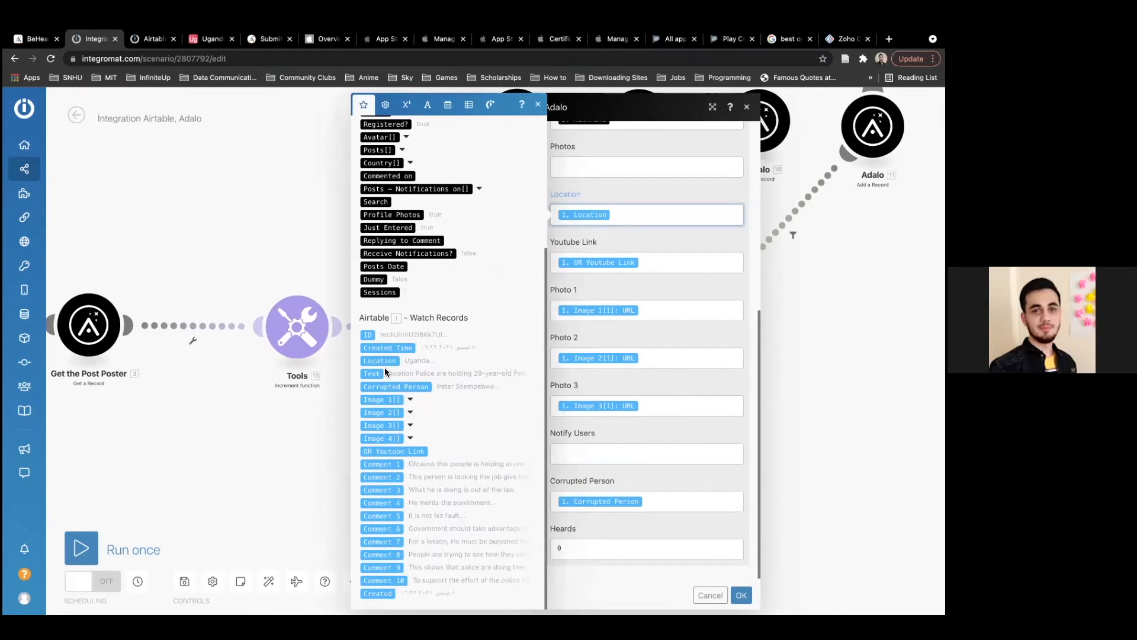
Review the Youtube Link and Photo 1 mappings against the available Airtable items.
left_click(653, 259)
left_click(650, 311)
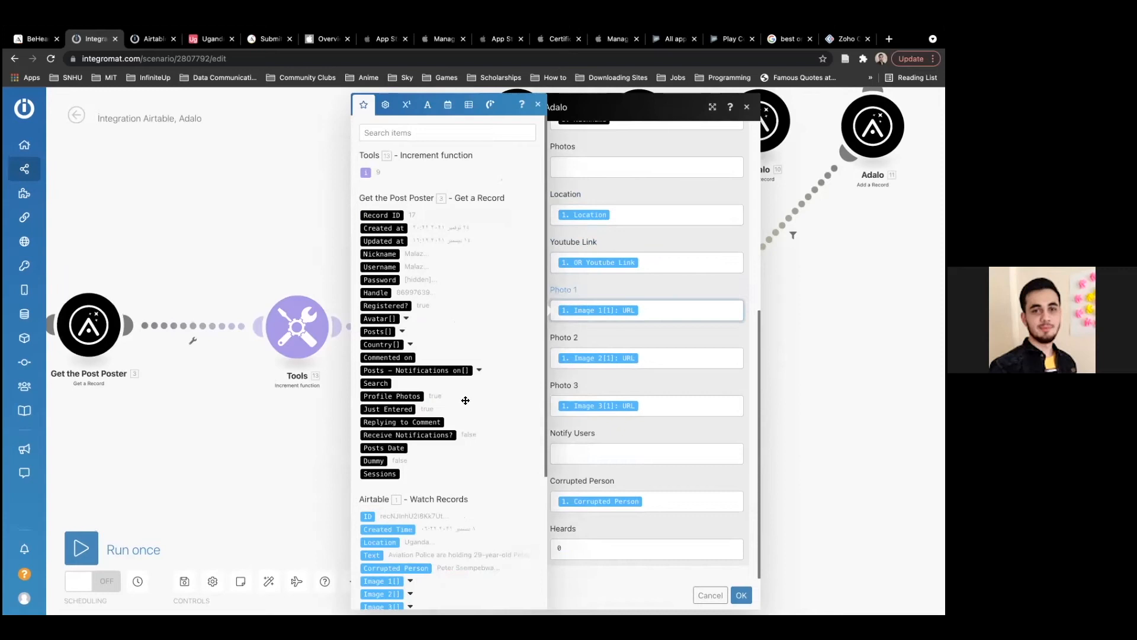
scroll(465, 401, "down", 3)
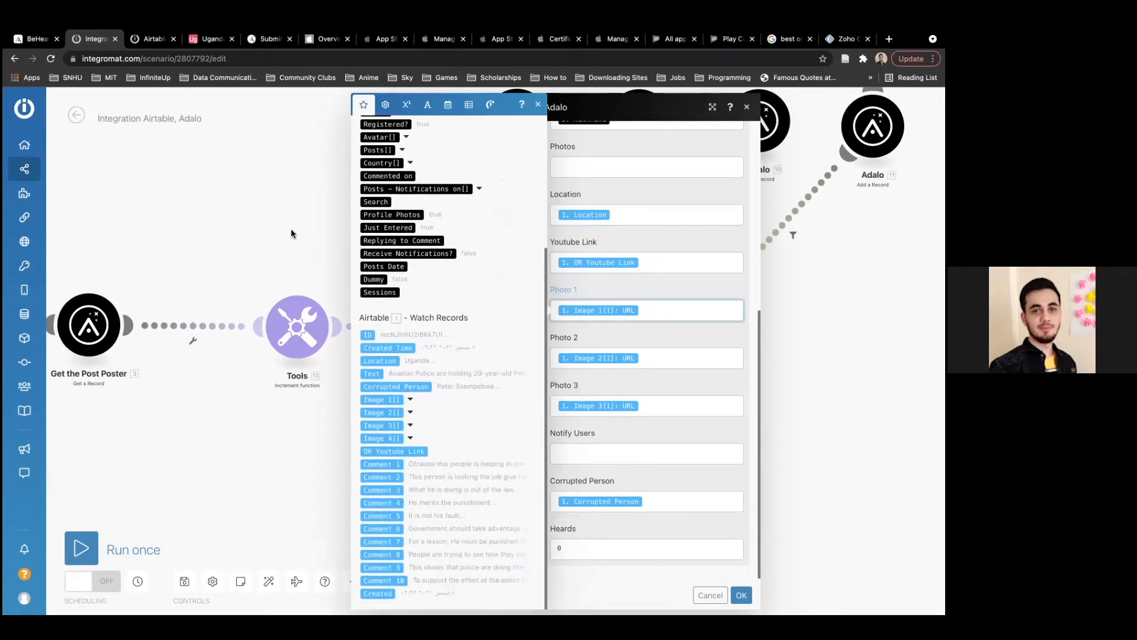
Switch to the Uganda table in Airtable and open the field type choices for the Image 1 field.
left_click(212, 39)
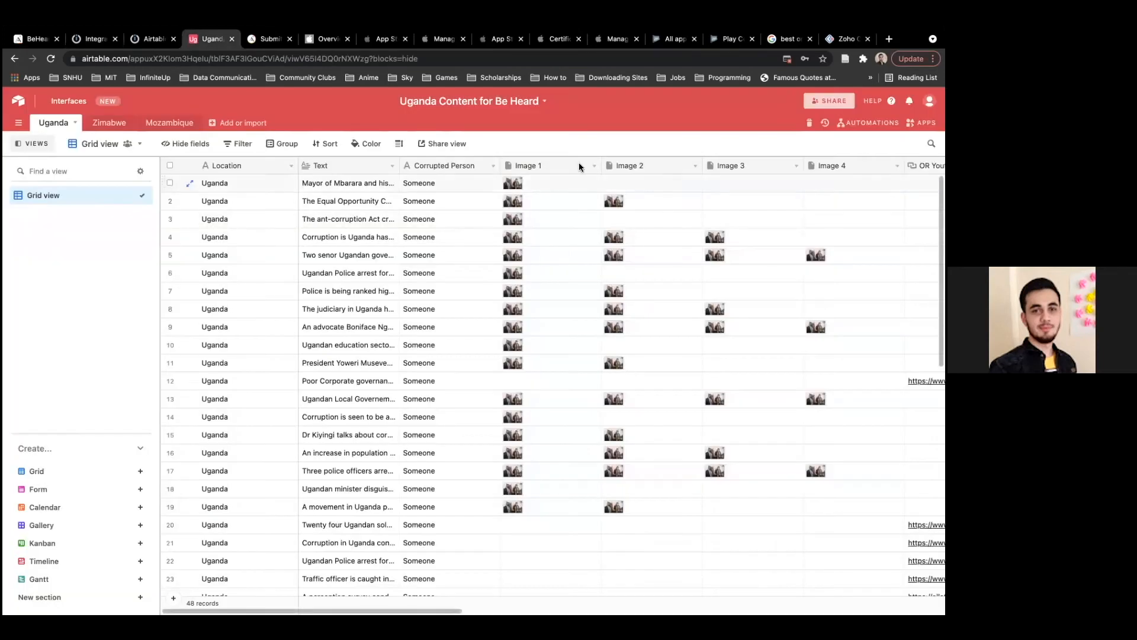
left_click(578, 166)
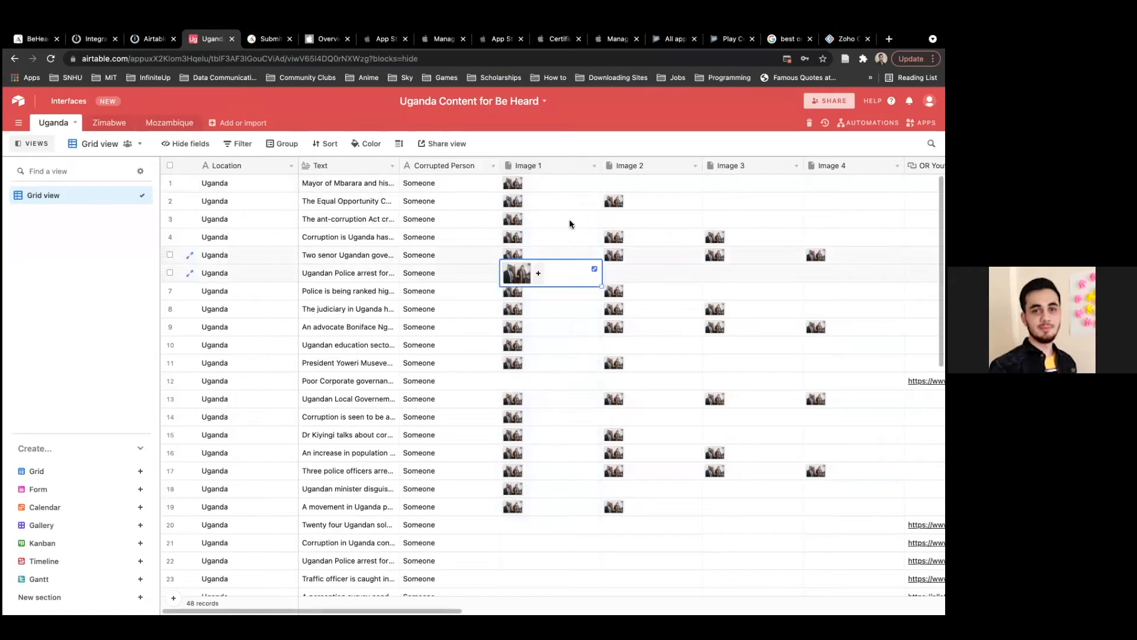
left_click(593, 166)
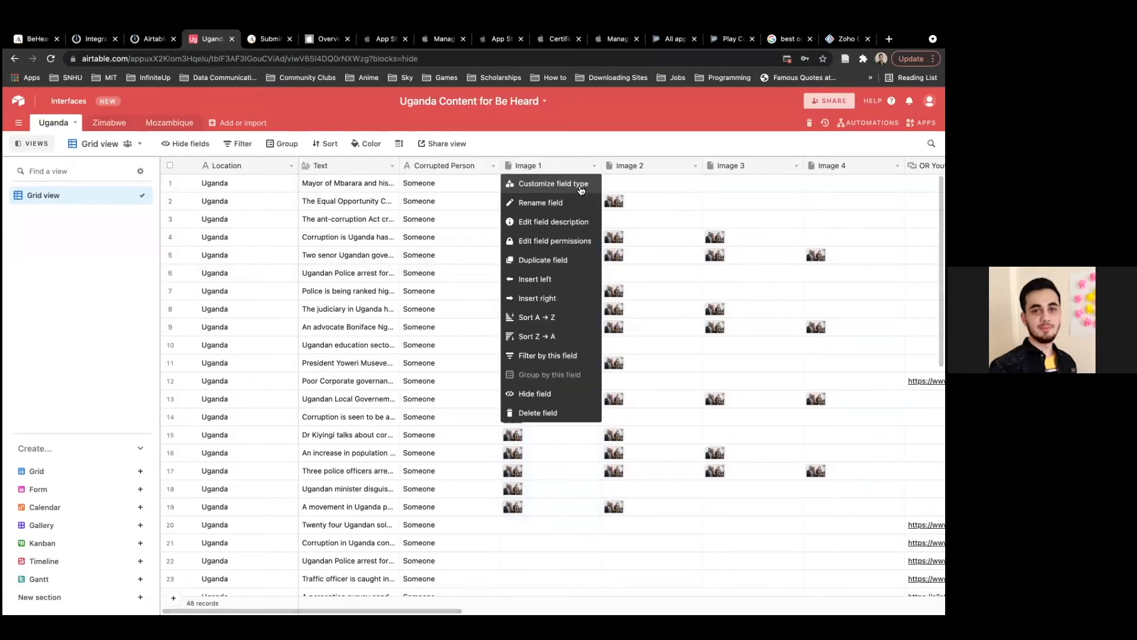
left_click(560, 185)
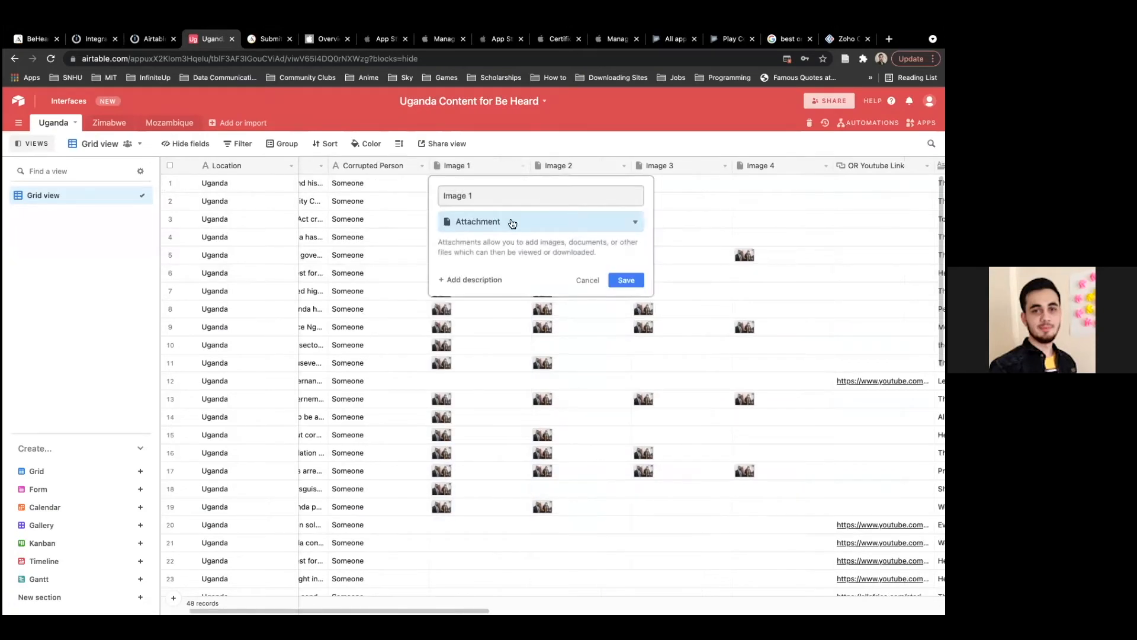
left_click(517, 223)
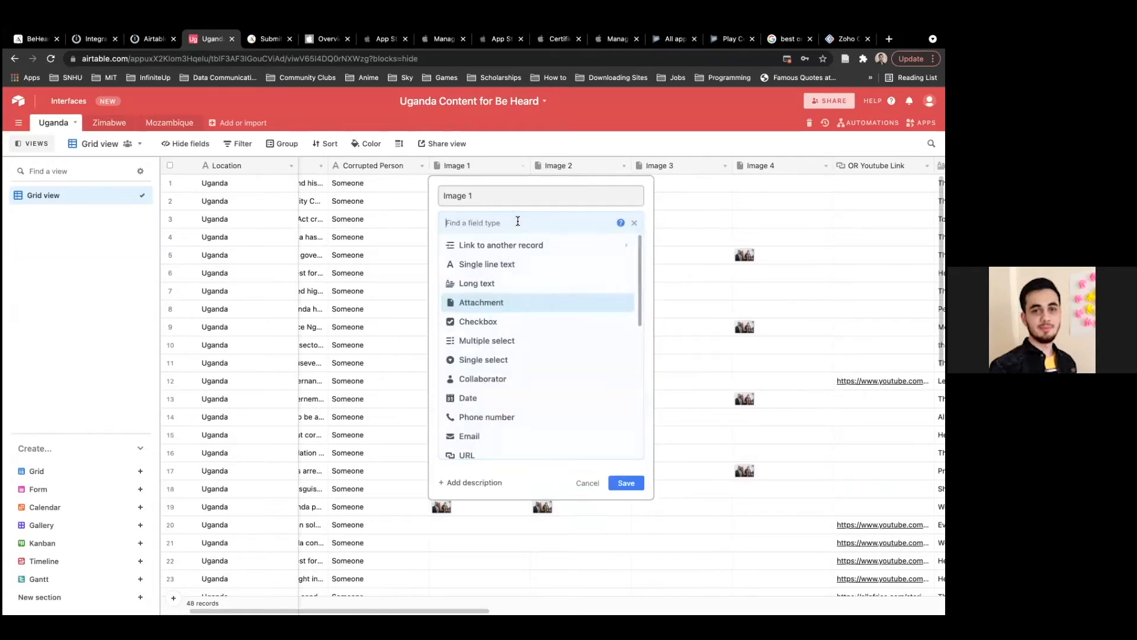
Search the field types for "image", clear the search, and leave the Image 1 field settings without saving.
type("image")
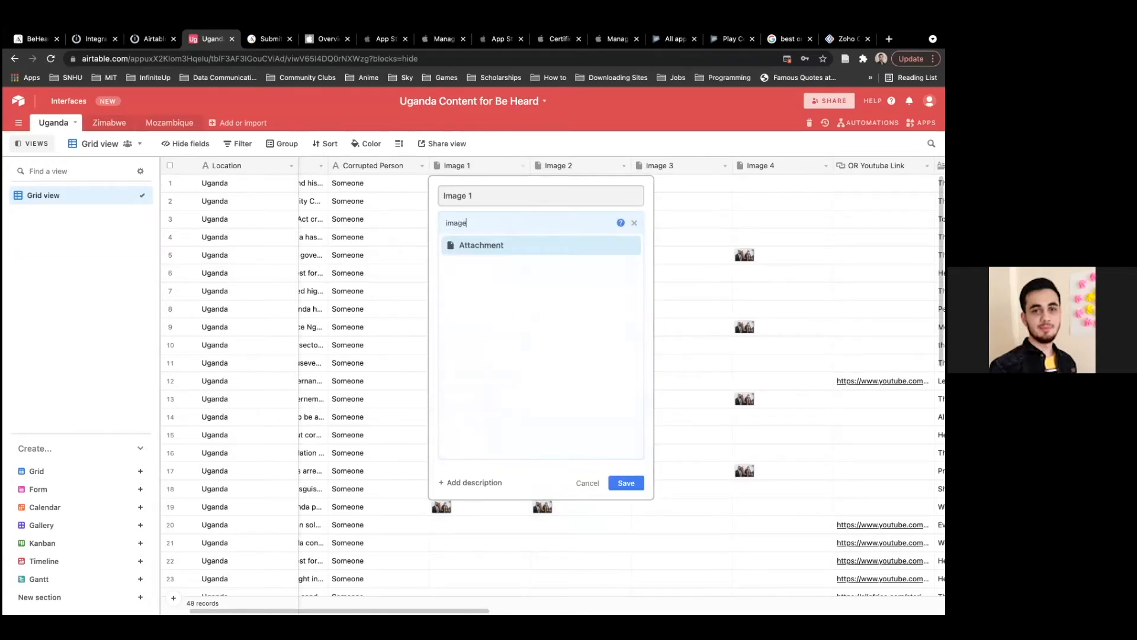
key("BackSpace")
key("BackSpace")
key("BackSpace")
key("BackSpace")
key("BackSpace")
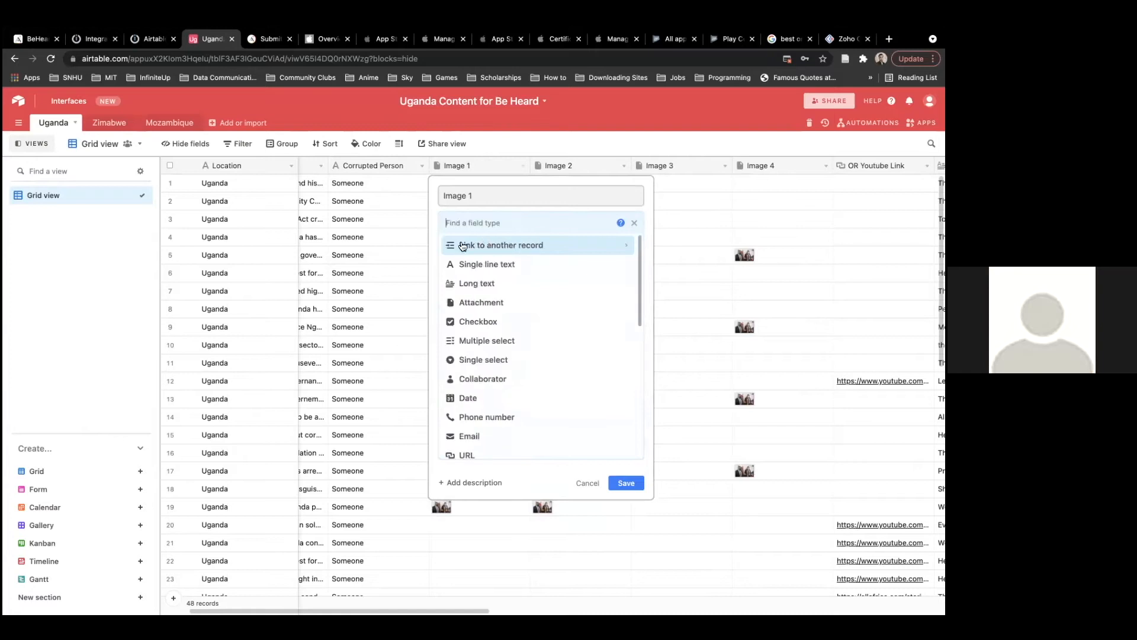
left_click(588, 483)
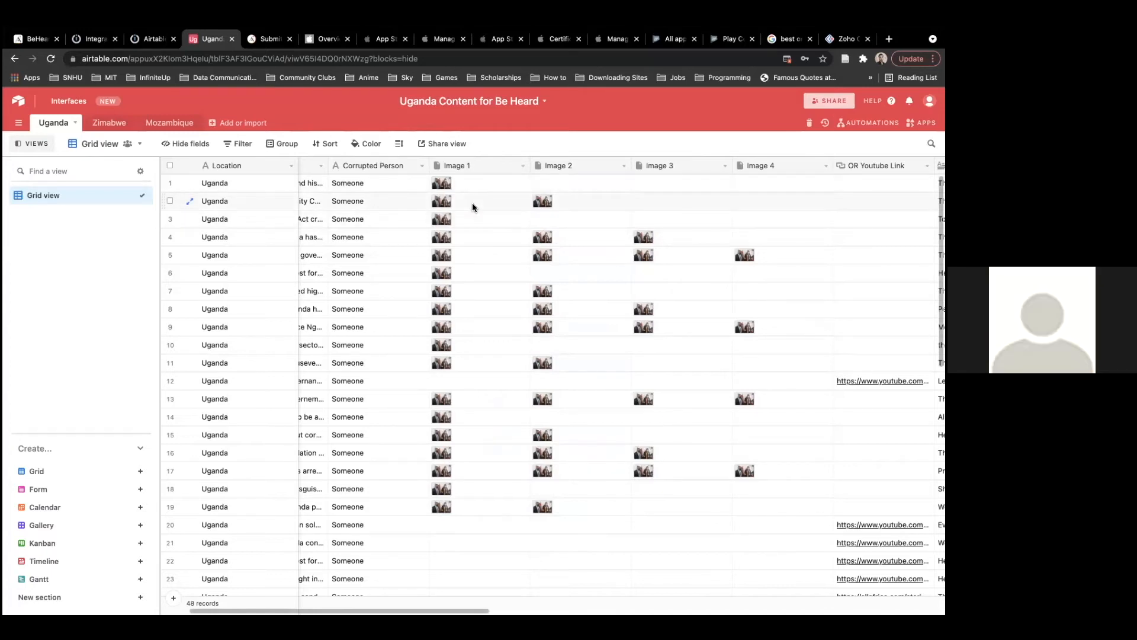
Switch to Adalo, close the Avatar property, and collapse the Users collection.
left_click(31, 38)
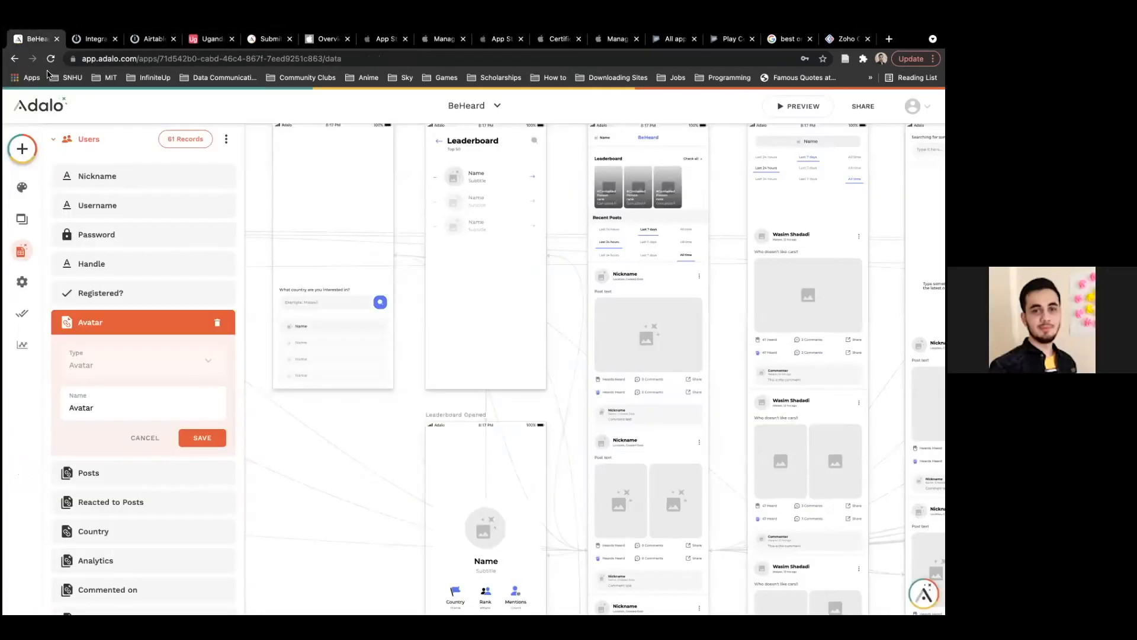
left_click(179, 334)
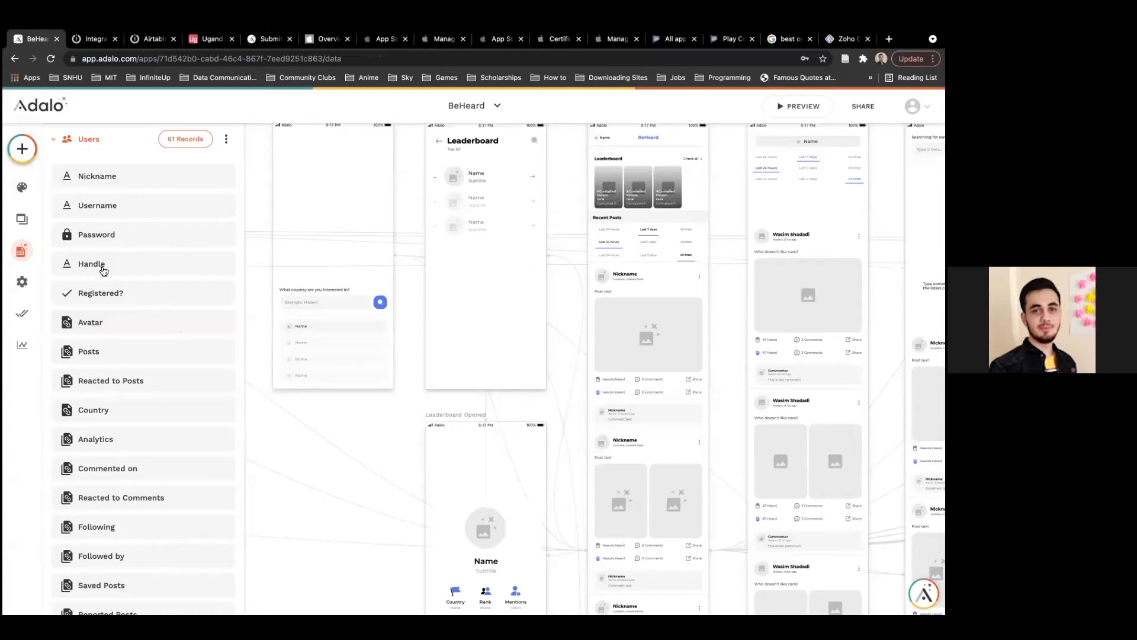
left_click(122, 149)
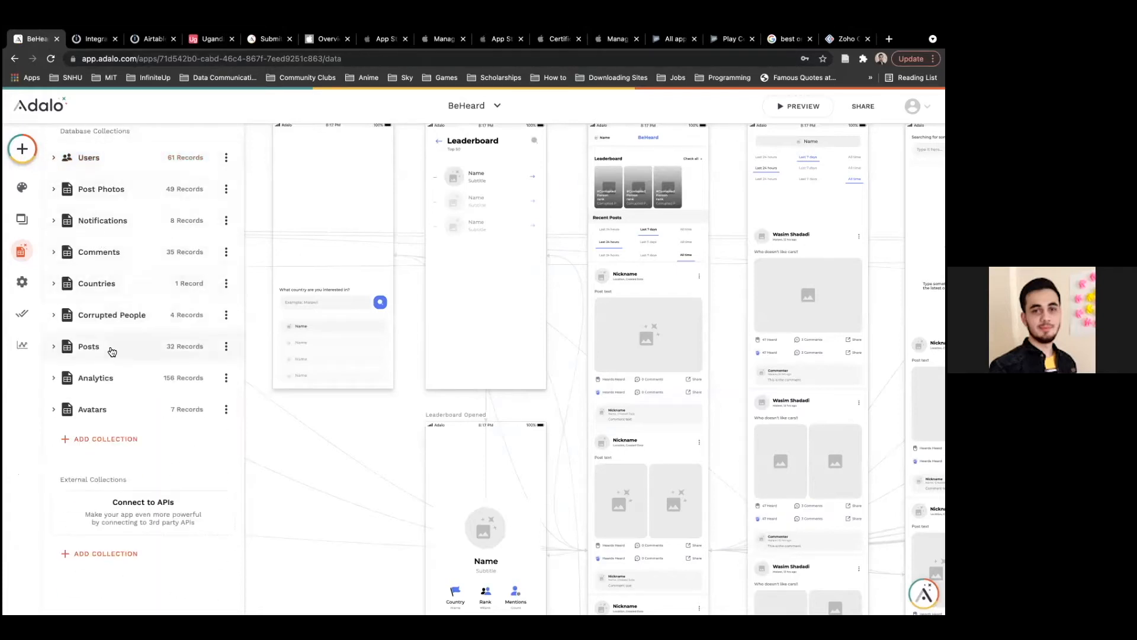
Expand the Posts collection and examine its properties, opening and closing Photo 1 to check its type.
left_click(102, 348)
scroll(140, 372, "down", 4)
scroll(140, 371, "down", 2)
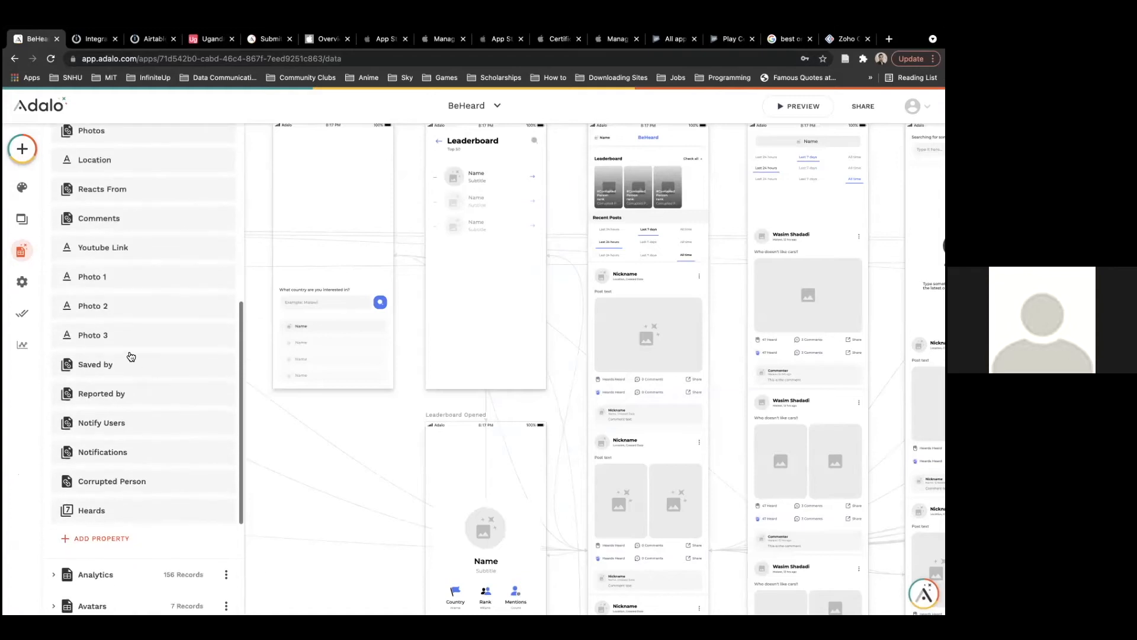
left_click(118, 275)
left_click(116, 278)
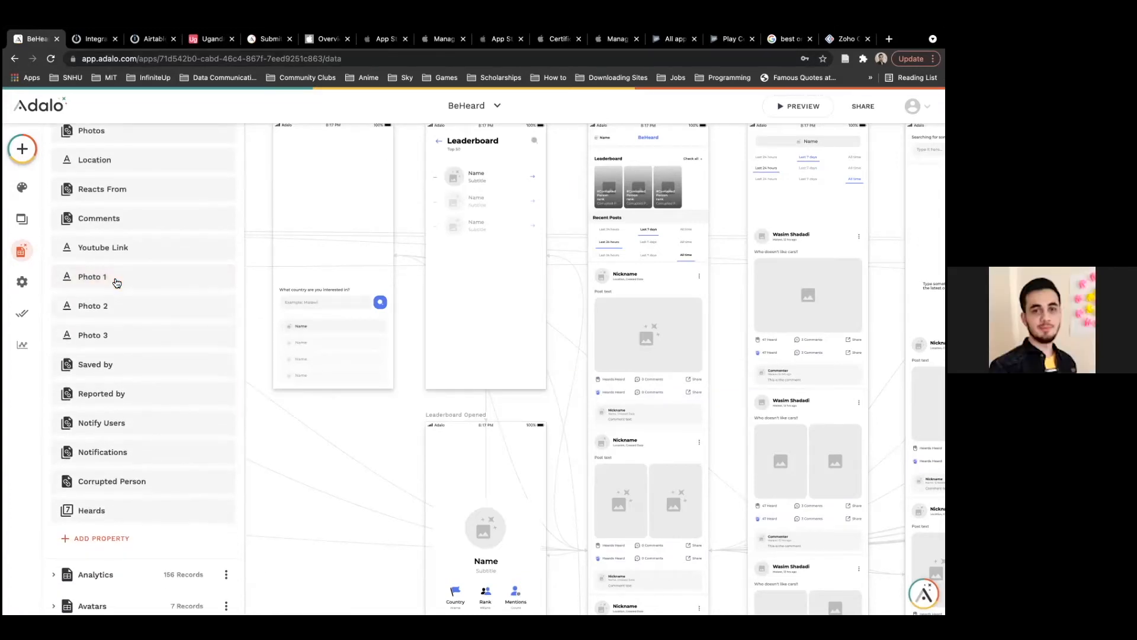
Return to the Photo 1 mapping in the Integromat Add a Record settings.
left_click(154, 39)
left_click(94, 39)
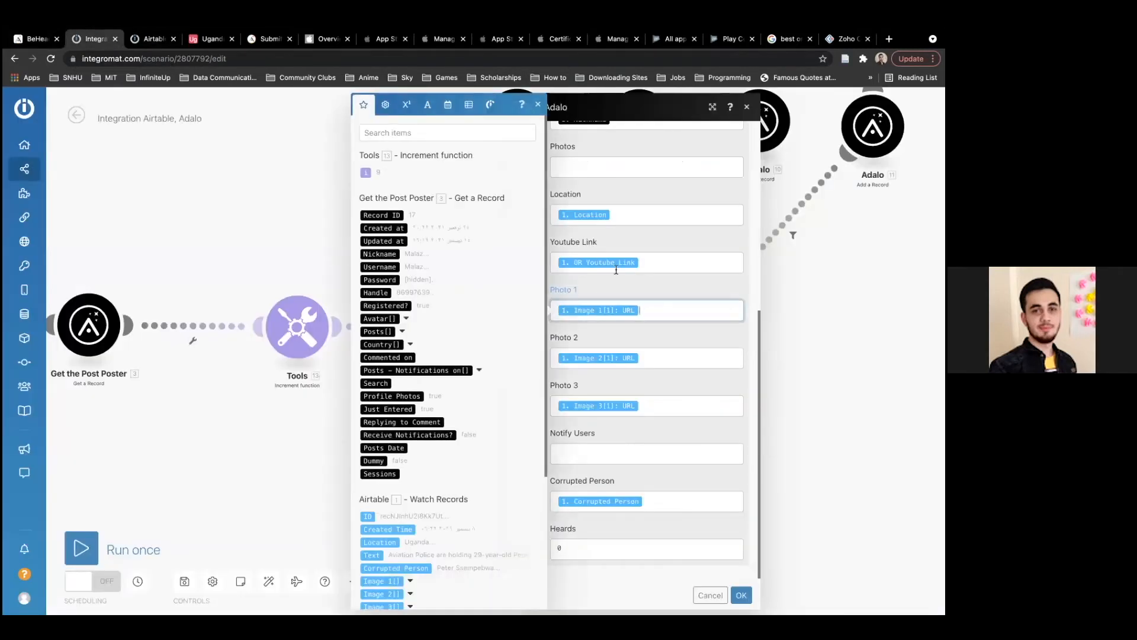
Expand the Airtable Image 1 item among the Photo 1 mapping choices and examine its URL and other attributes.
left_click(655, 300)
left_click(655, 302)
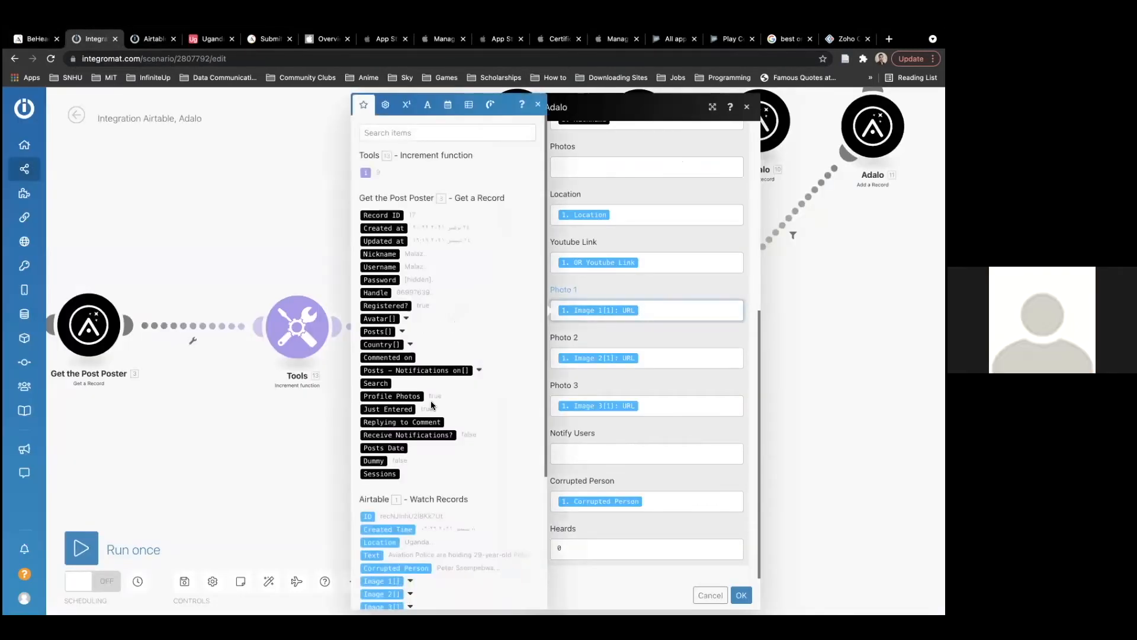
scroll(432, 407, "down", 5)
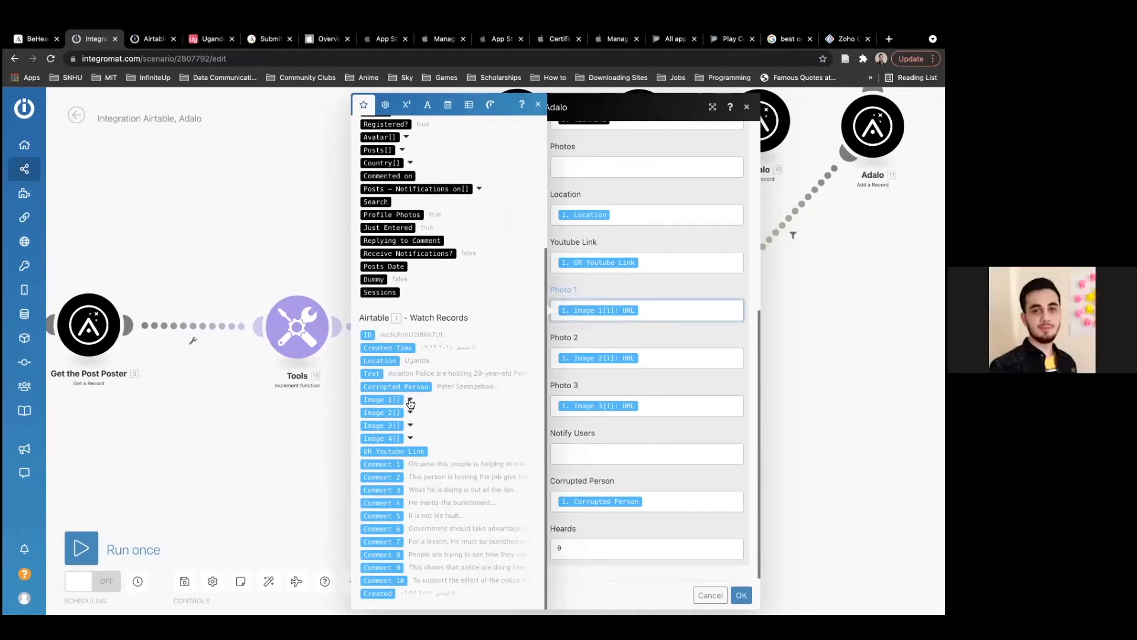
left_click(410, 401)
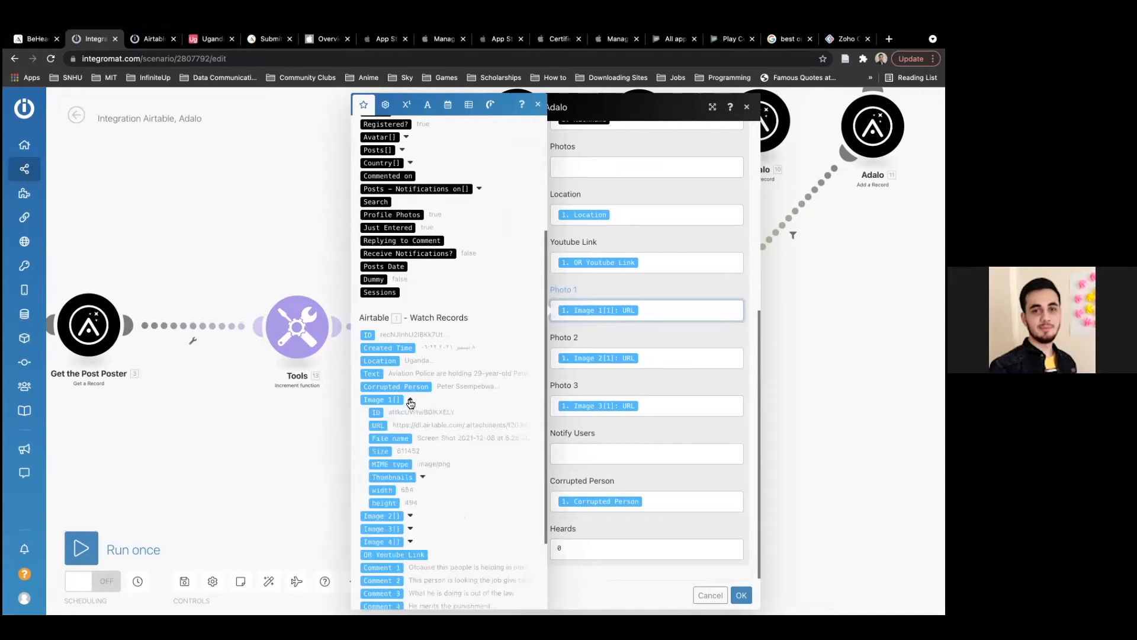
scroll(426, 408, "down", 2)
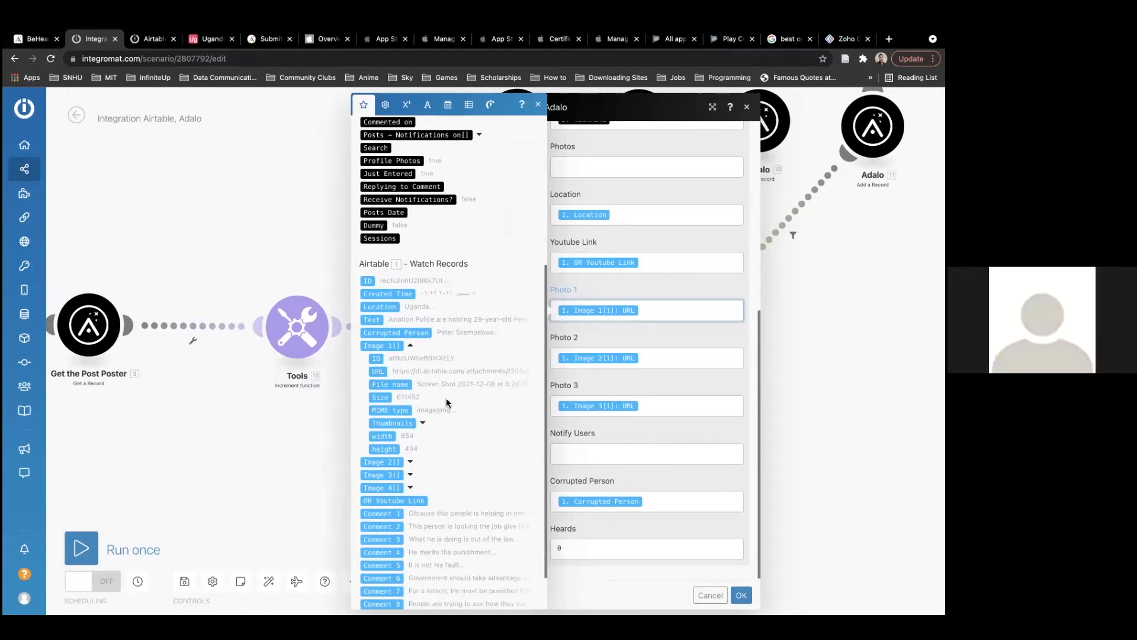
left_click(410, 345)
left_click(411, 400)
scroll(418, 406, "down", 3)
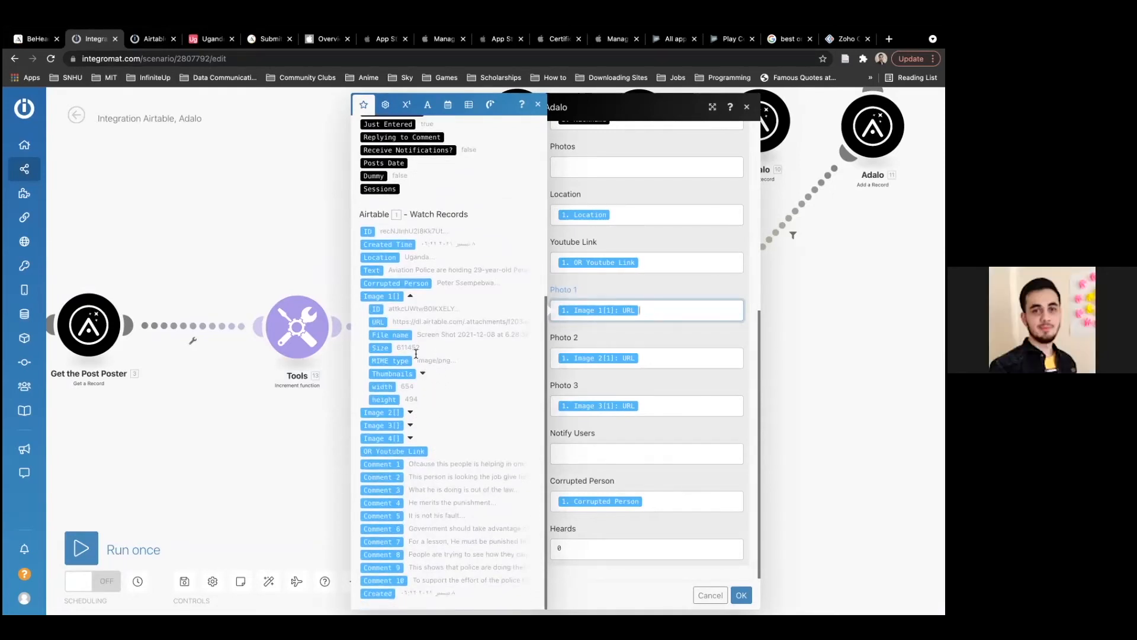
Collapse the Image 1 item and close the mapping choices for Photo 1.
left_click_drag(378, 311, 385, 375)
left_click(411, 297)
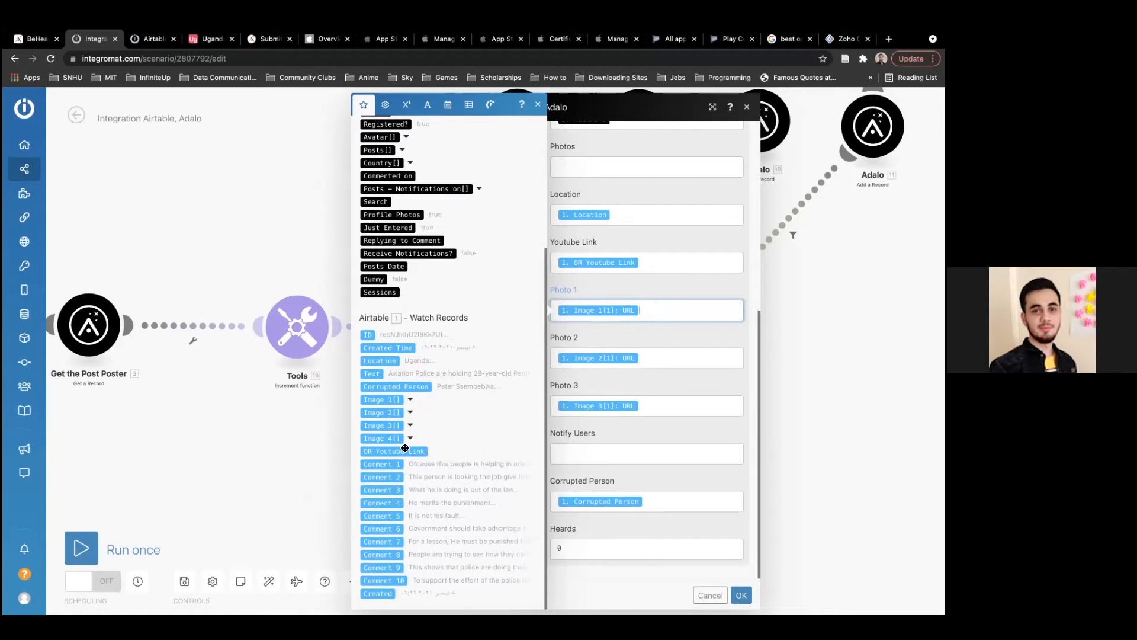
left_click(690, 450)
left_click(664, 427)
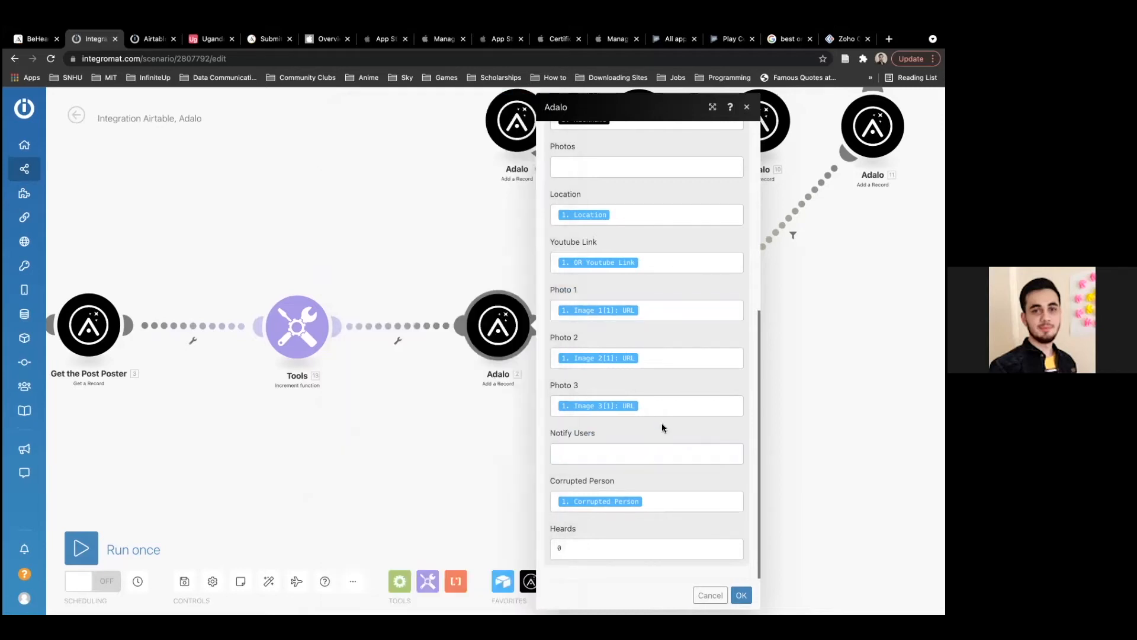
Check the available mapping items for the Corrupted Person field, leaving its mapping as it is.
left_click(657, 508)
scroll(415, 409, "down", 3)
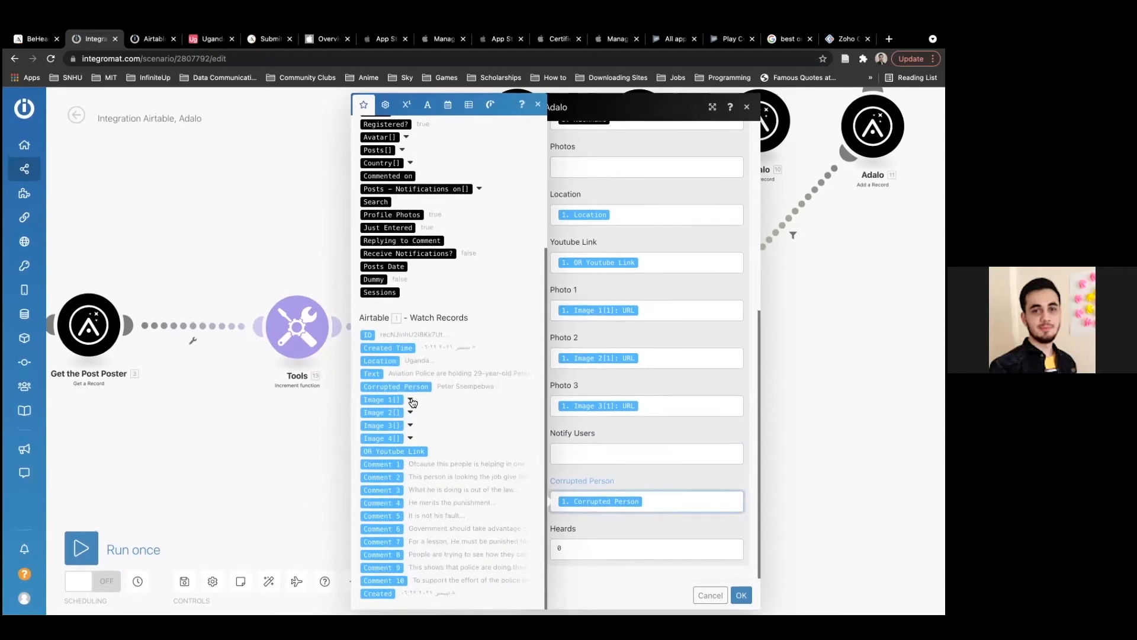
left_click(664, 475)
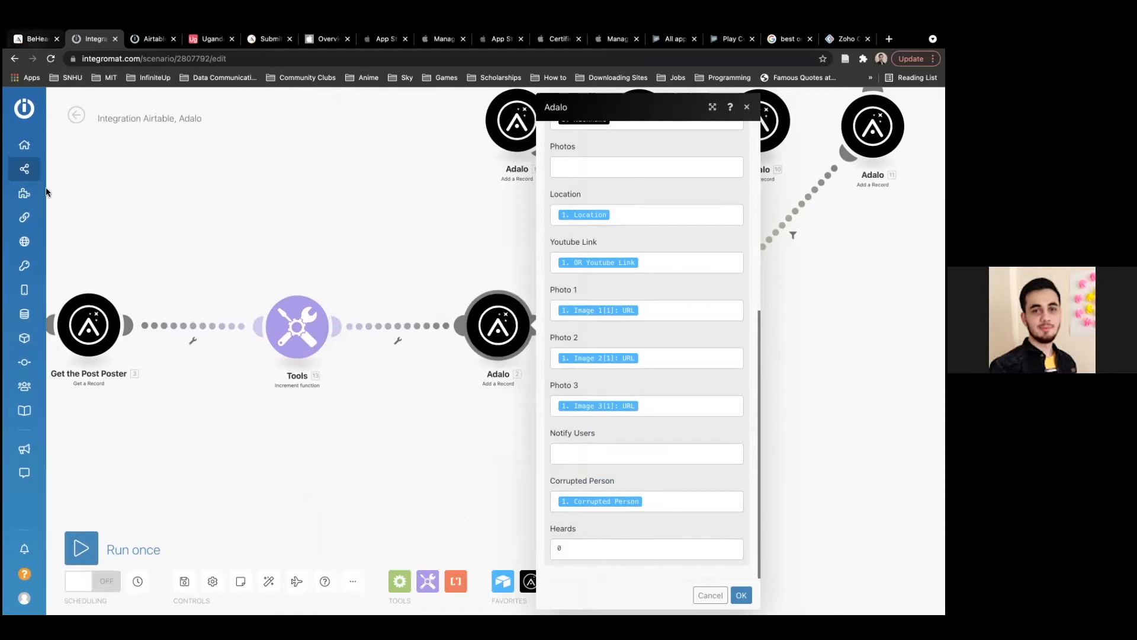
Switch to Adalo, collapse the Posts collection, and expand Corrupted People to view its properties.
left_click(34, 41)
scroll(118, 217, "up", 5)
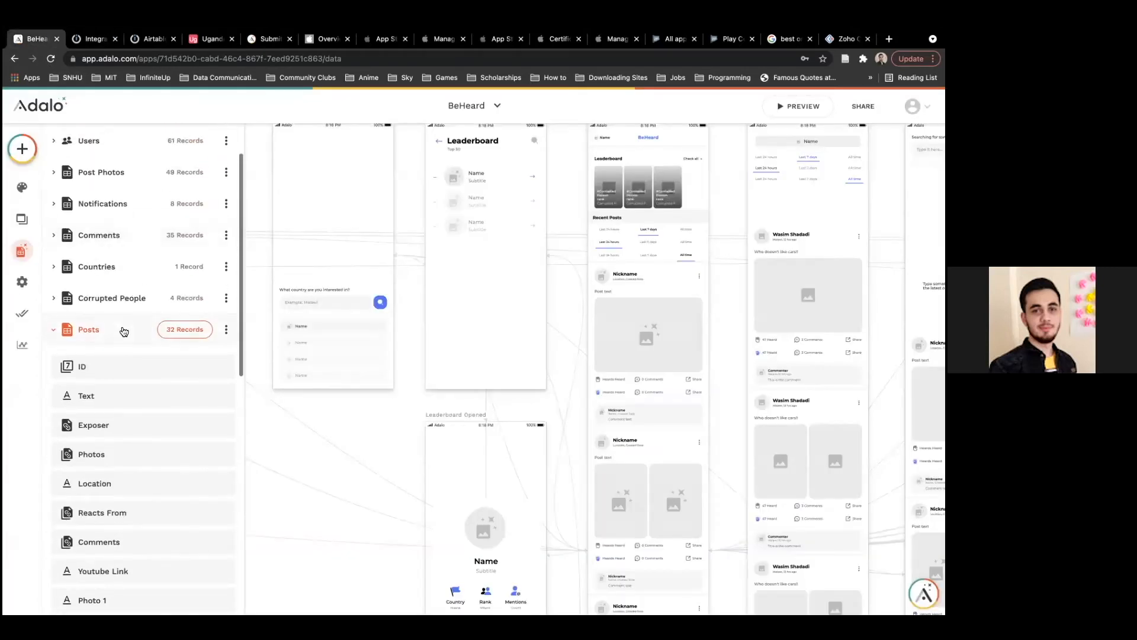
left_click(122, 330)
left_click(119, 315)
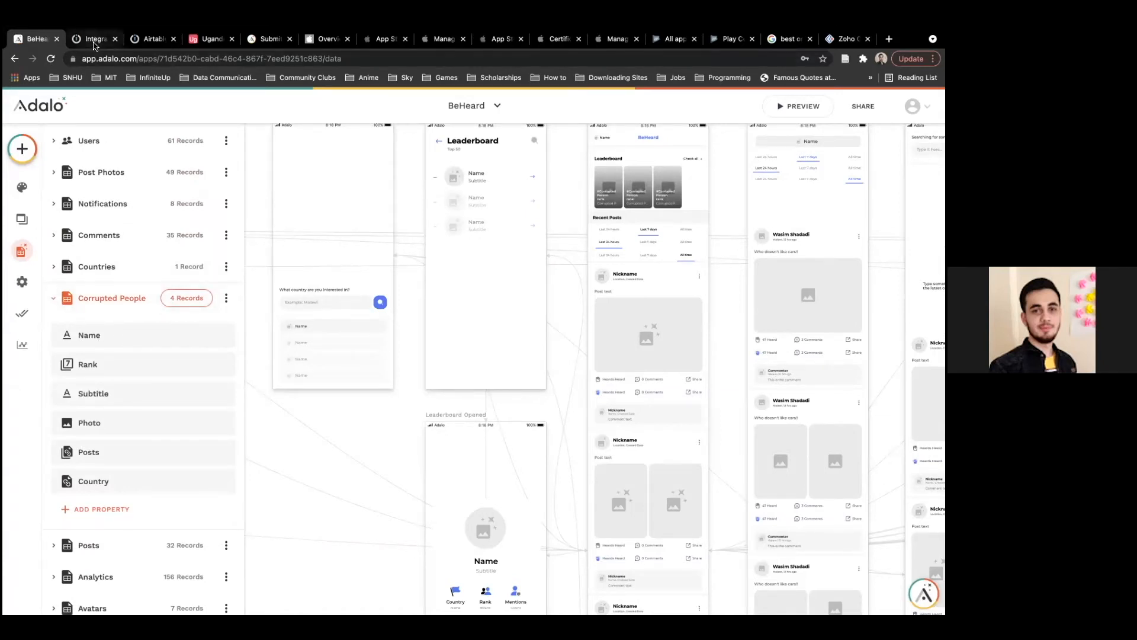
Return to the Integromat scenario, close the Add a Record settings, and view the router with its Adalo branches.
left_click(94, 39)
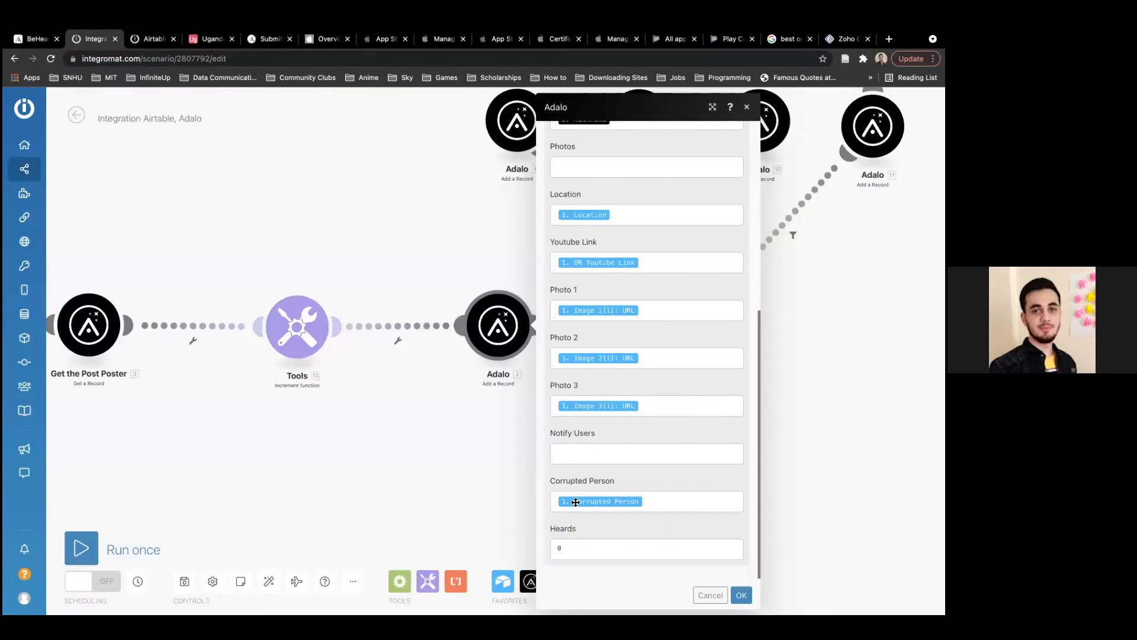
left_click(476, 477)
scroll(574, 392, "up", 2)
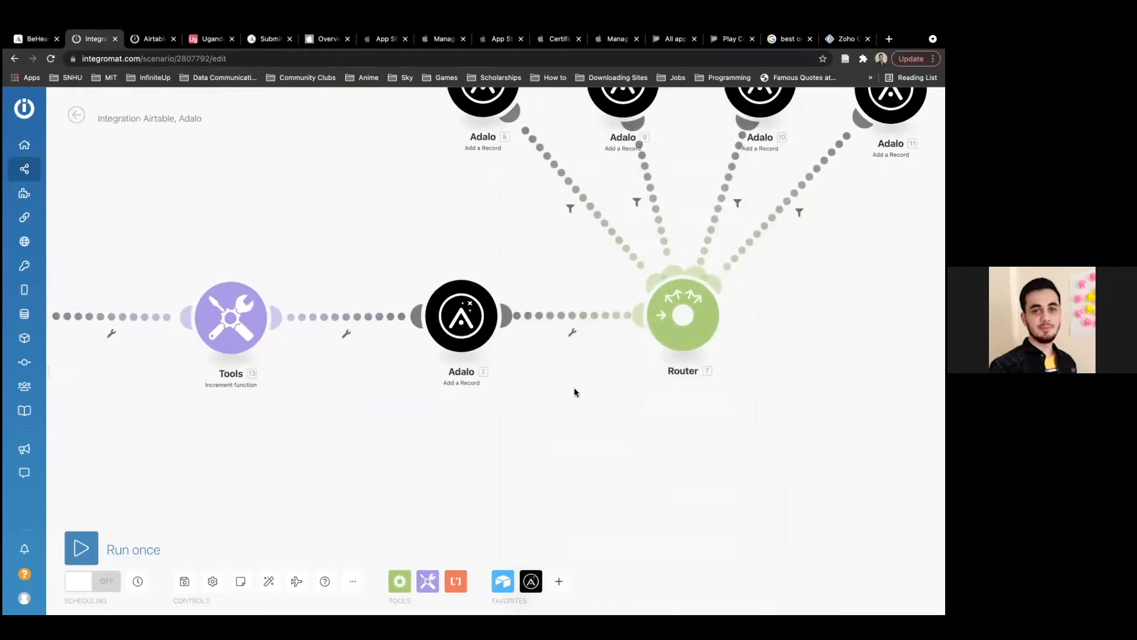
scroll(574, 392, "down", 3)
left_click_drag(574, 418, 599, 456)
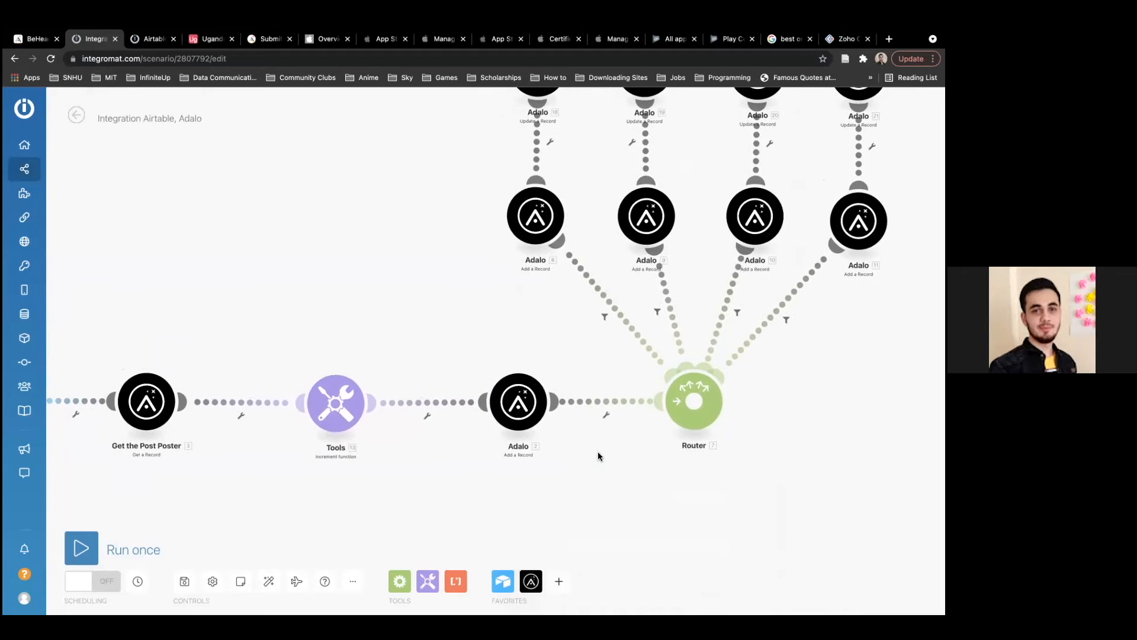
scroll(591, 455, "down", 2)
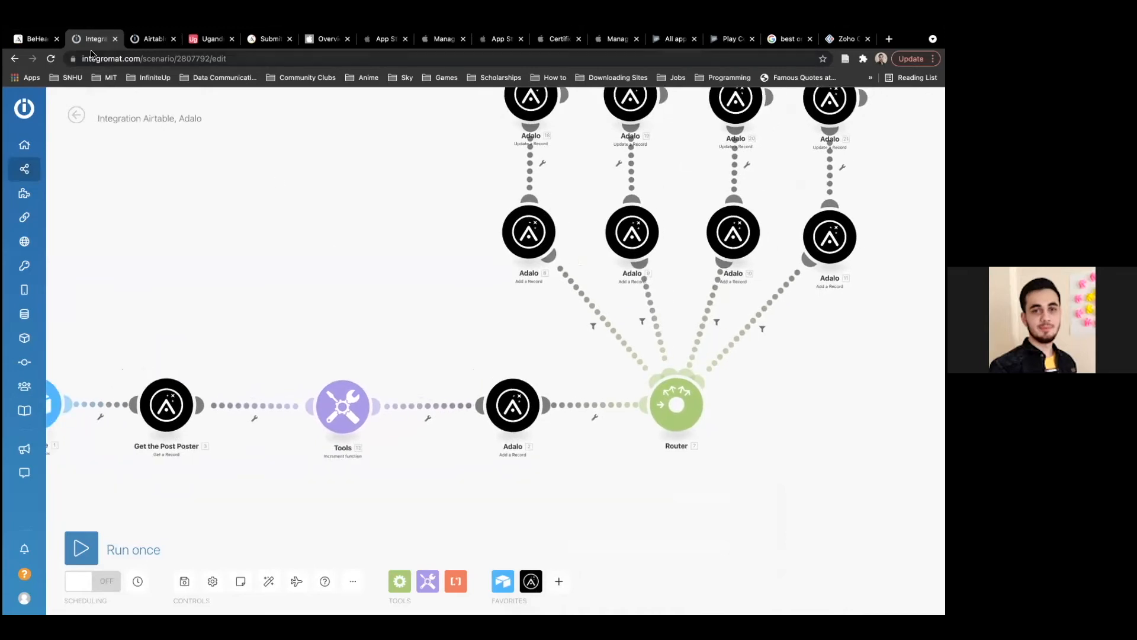
Switch back to Adalo, collapse the Corrupted People collection, and bring the post feed screens into view.
left_click(41, 45)
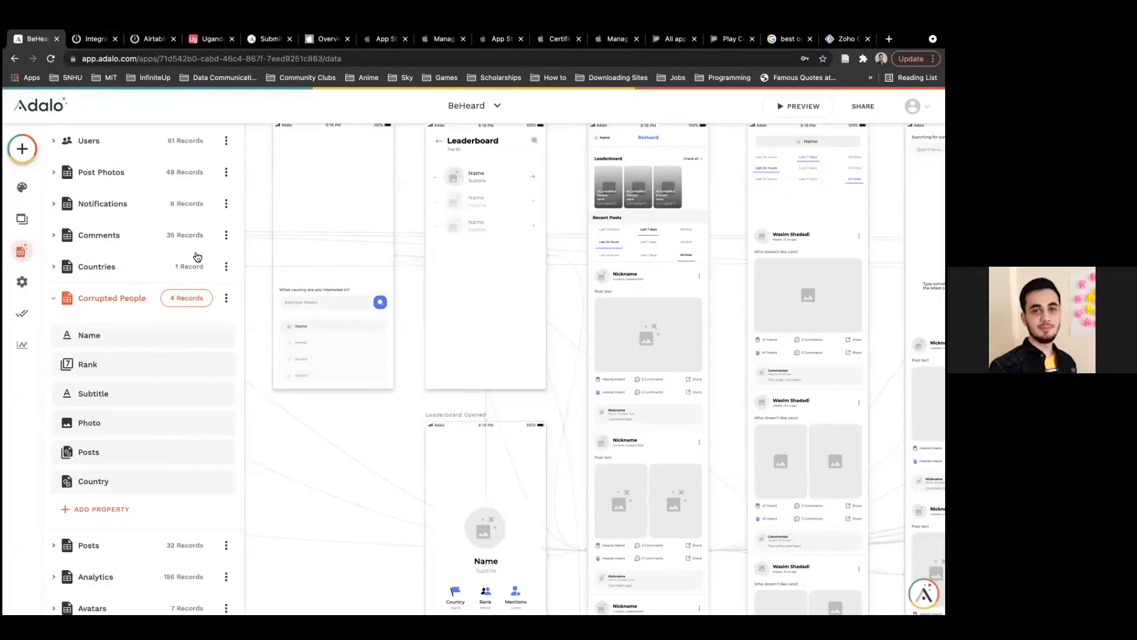
left_click(124, 297)
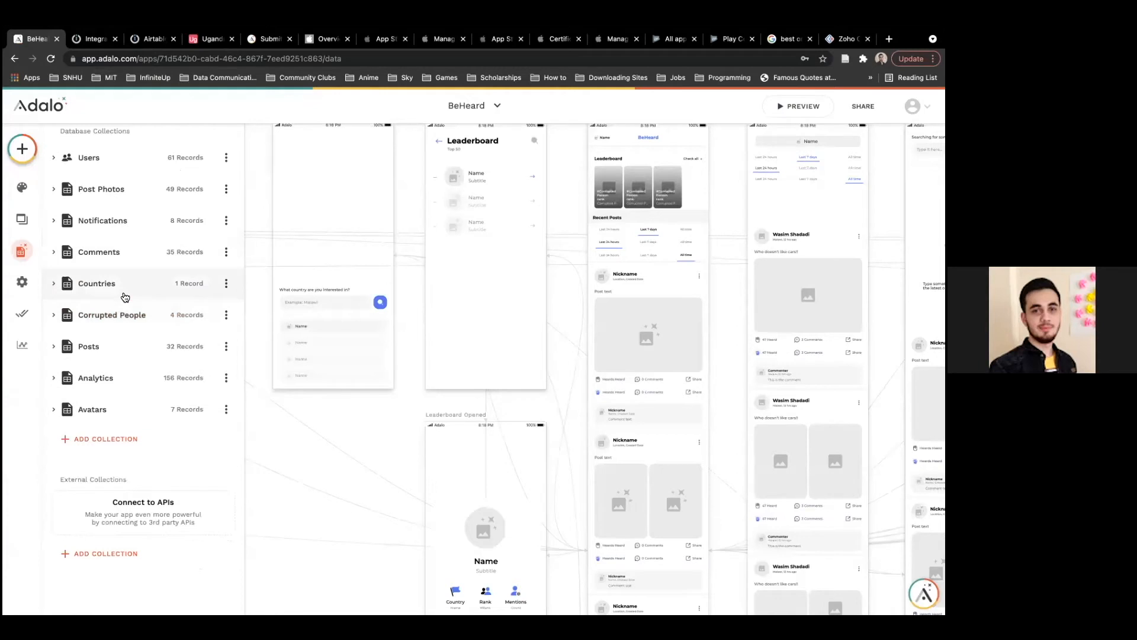
scroll(435, 327, "right", 3)
scroll(435, 327, "down", 1)
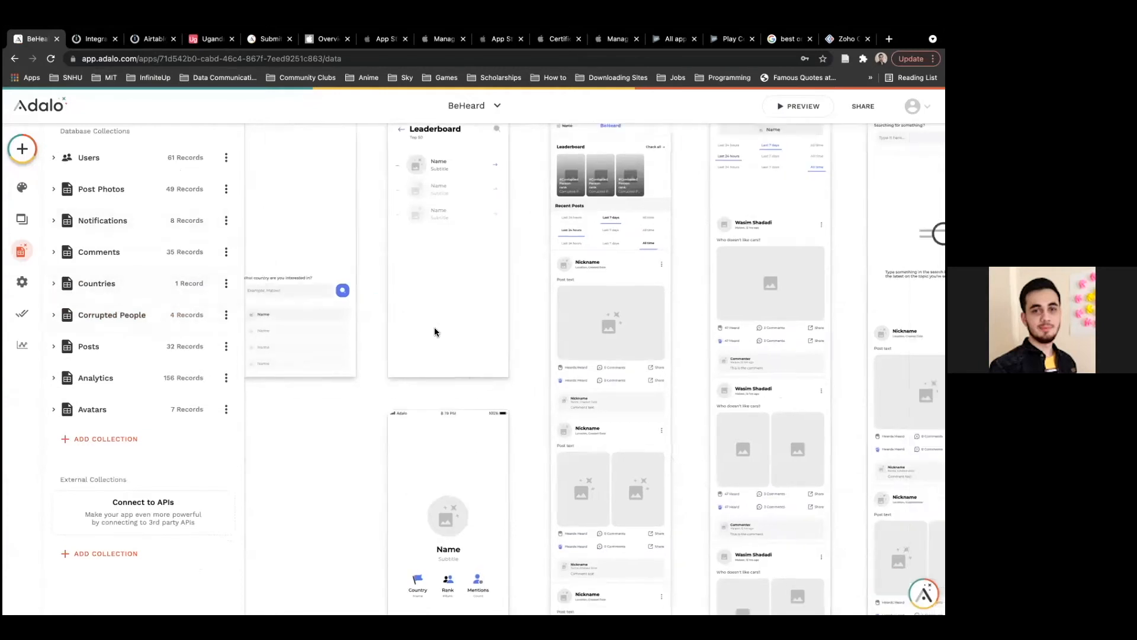
scroll(435, 327, "right", 3)
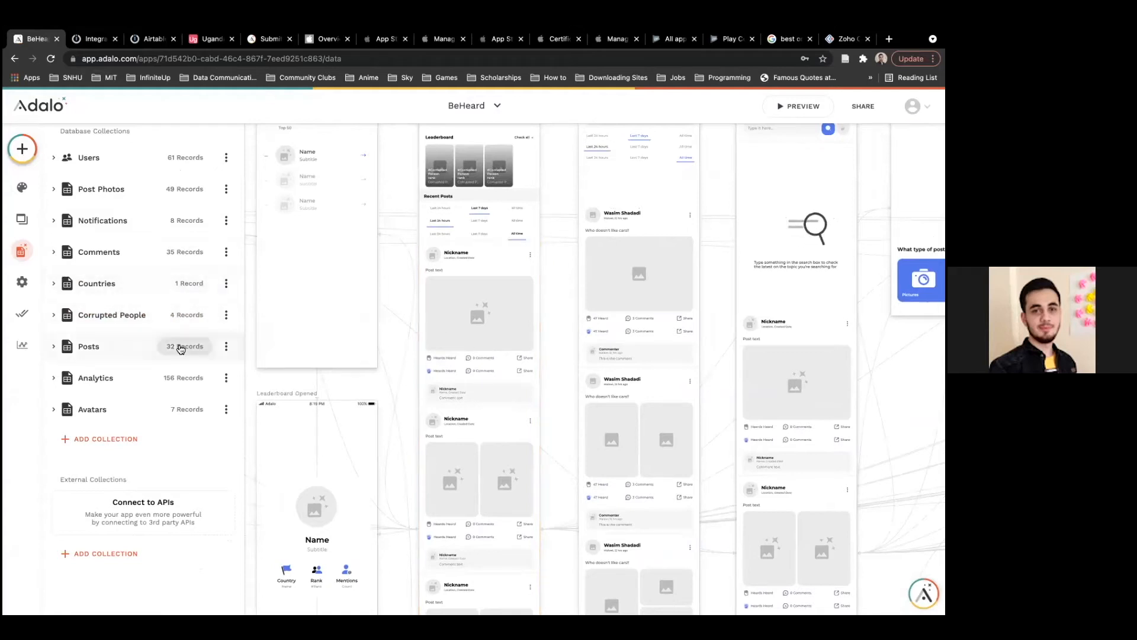
Open the Posts collection's records, look across their columns, and close the table to review the Posts properties.
left_click(160, 346)
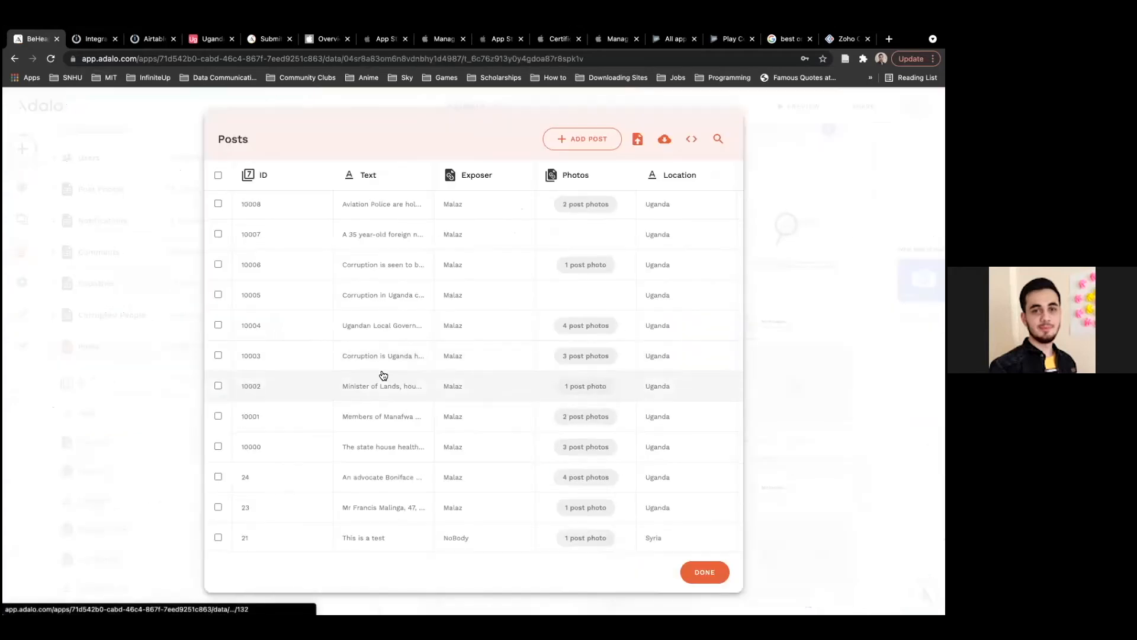
scroll(383, 375, "right", 3)
scroll(383, 375, "right", 3)
left_click(36, 419)
scroll(119, 479, "down", 5)
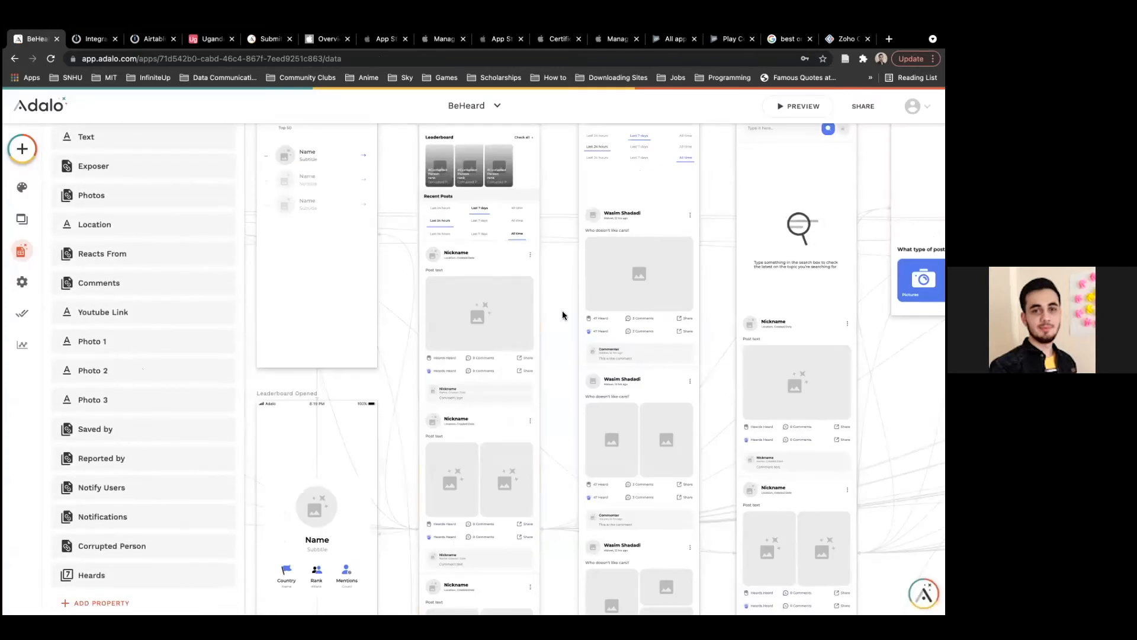
Select the image inside the first post of the feed list to examine its image source, then deselect it.
left_click(472, 303)
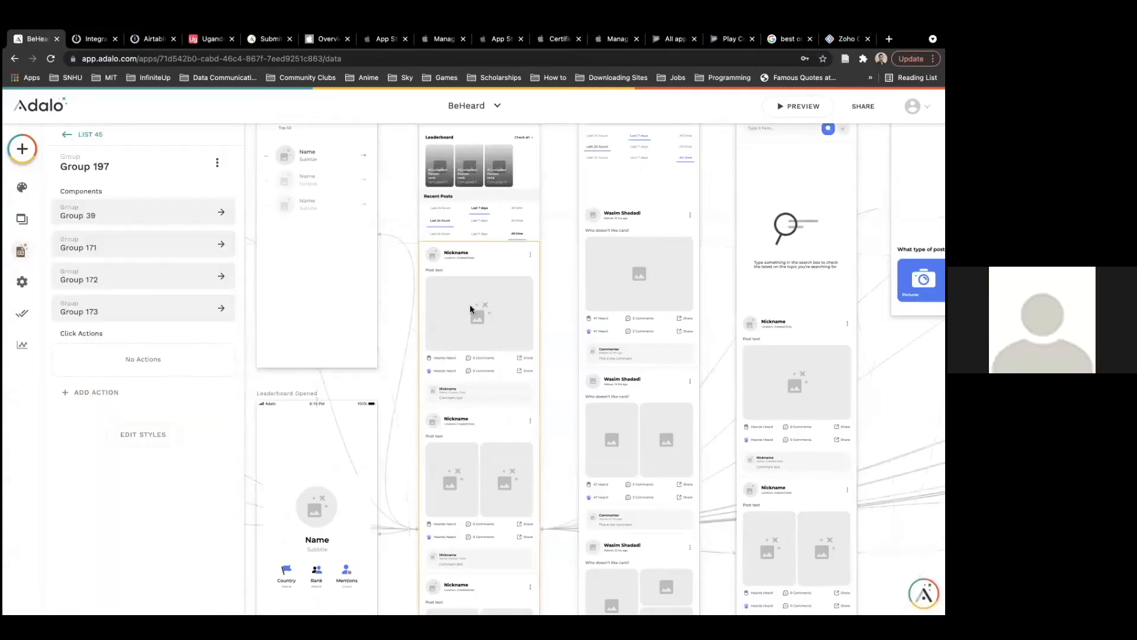
left_click(462, 302)
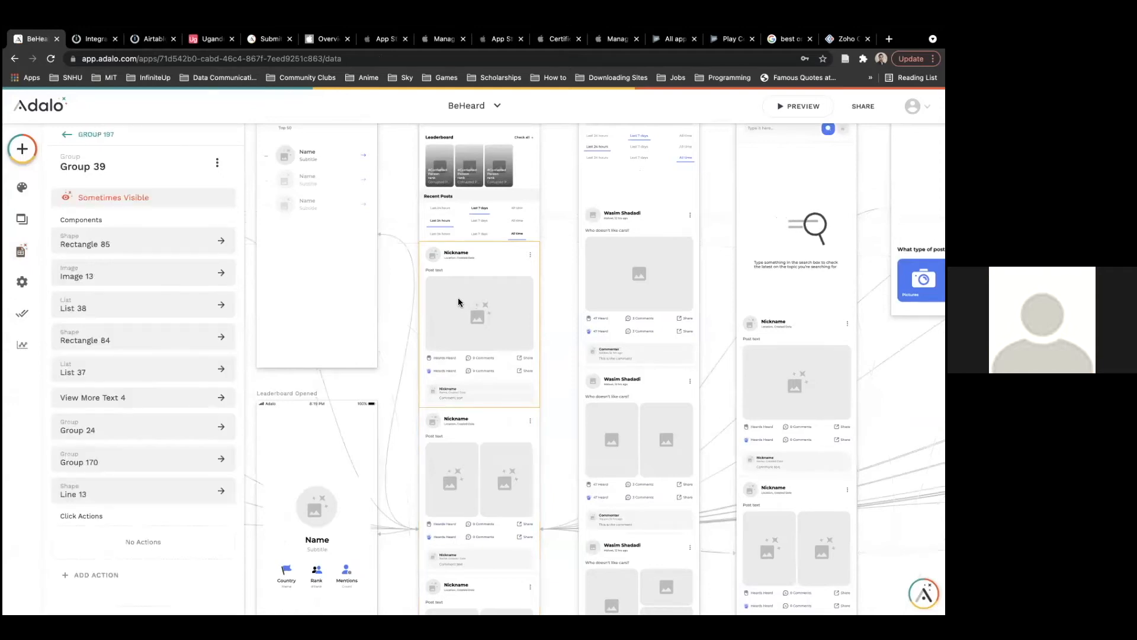
left_click(459, 302)
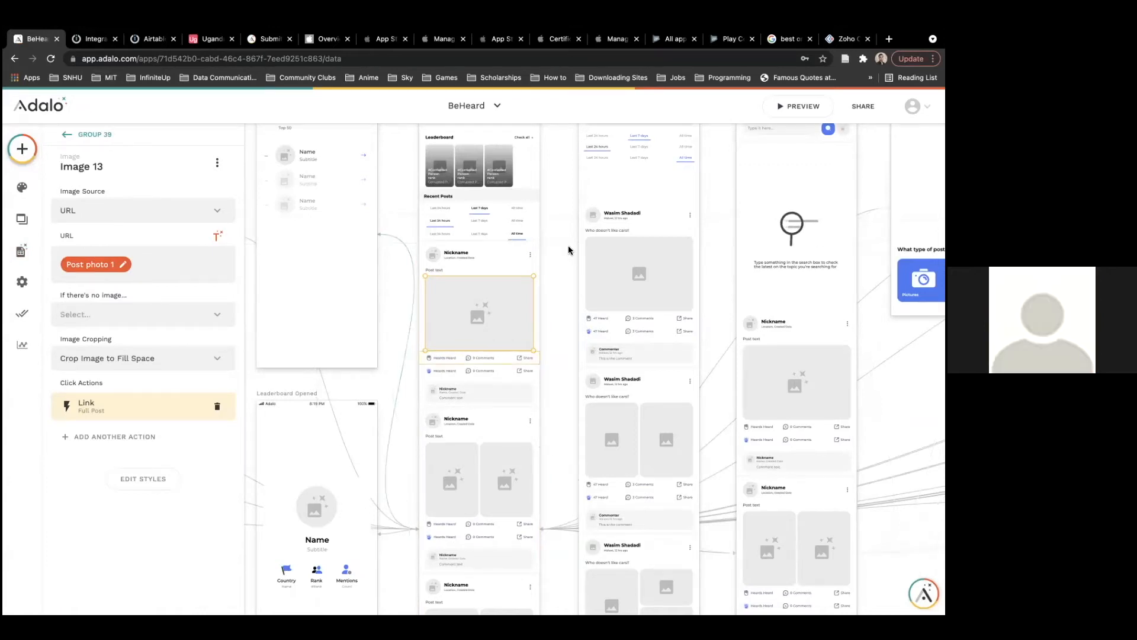
left_click(562, 280)
Open the Post Photos collection's records, compare the Photo URLs with the Actual Photo entries, and close the table.
left_click(22, 251)
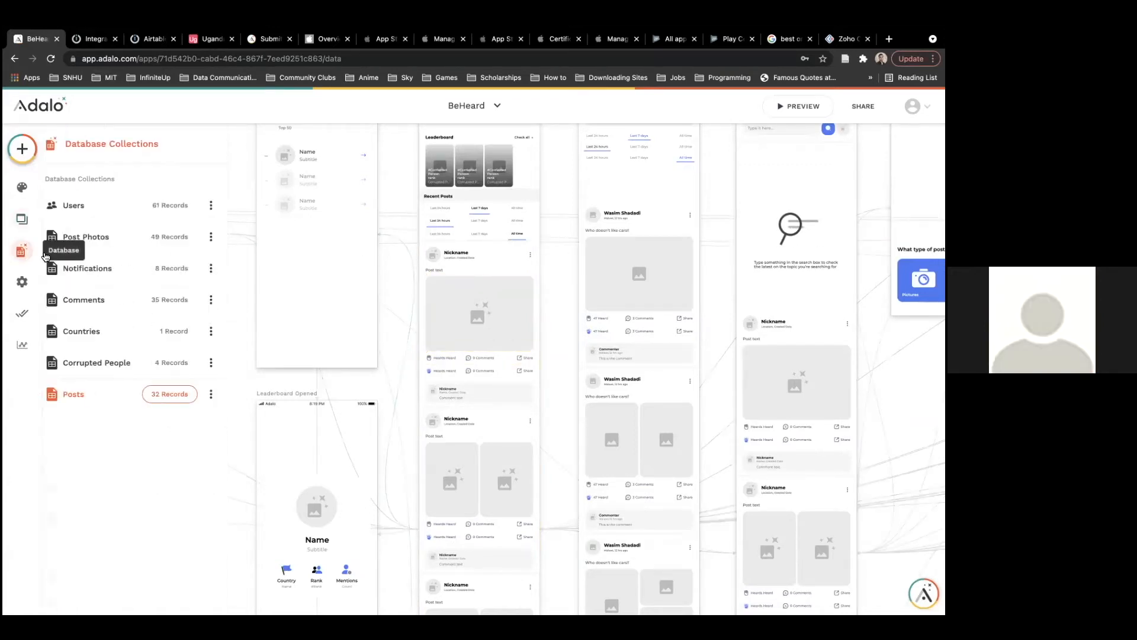
left_click(157, 237)
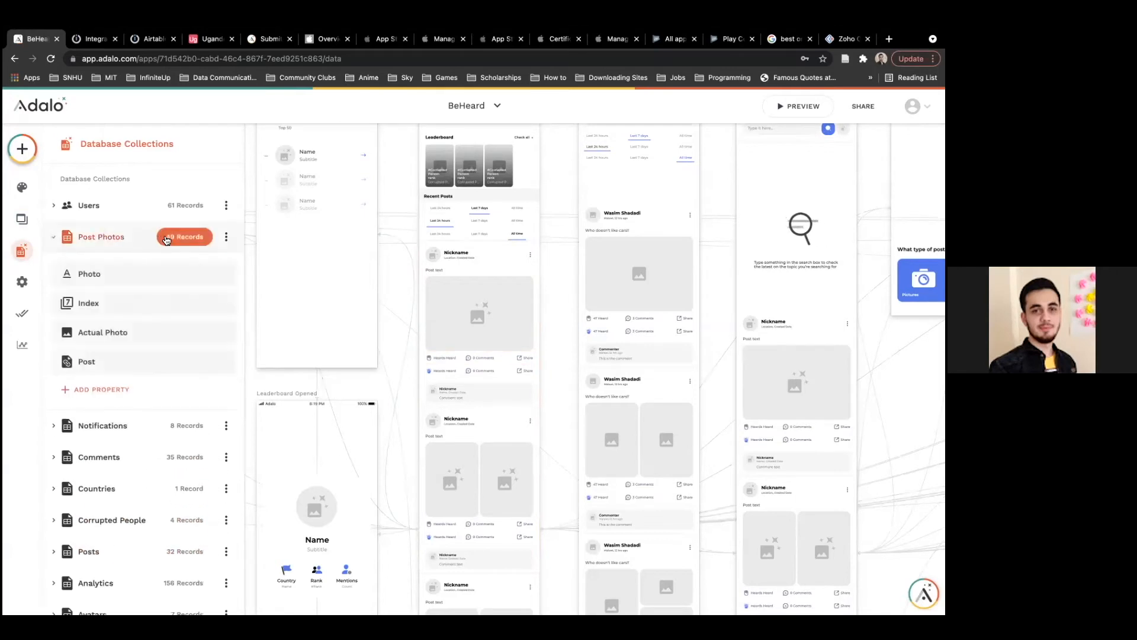
left_click(172, 239)
scroll(379, 322, "down", 3)
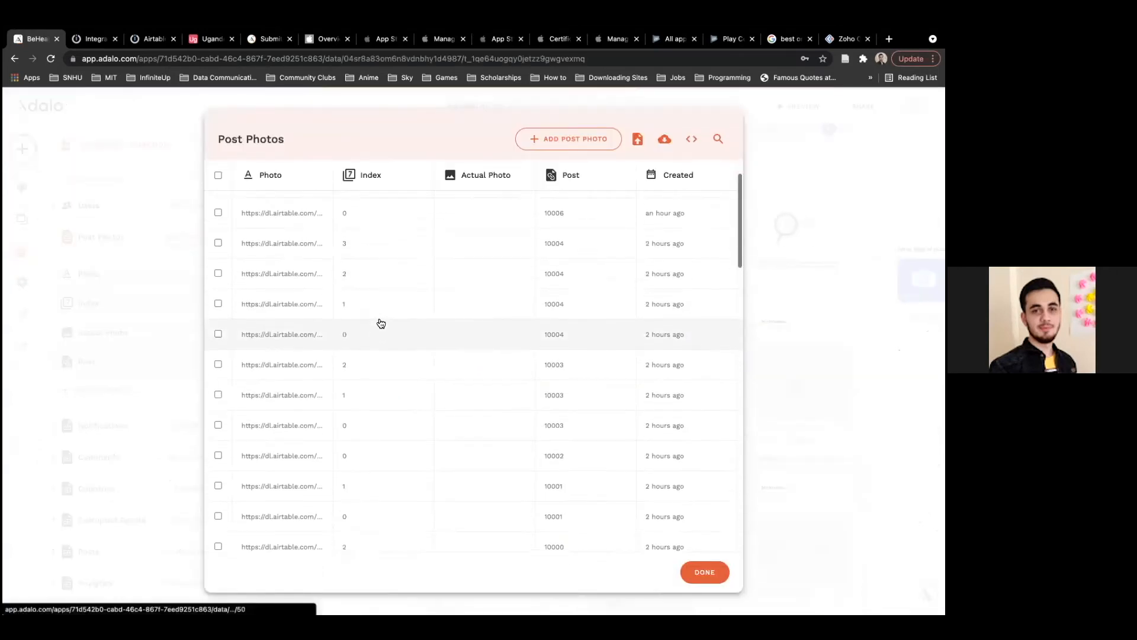
scroll(381, 323, "down", 15)
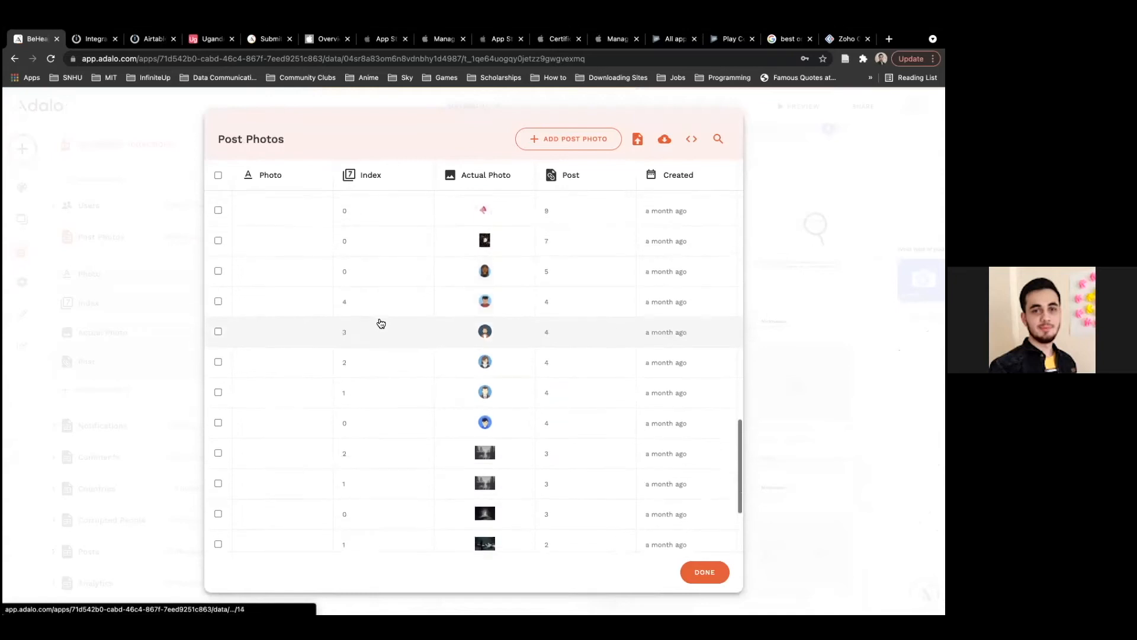
scroll(381, 322, "up", 15)
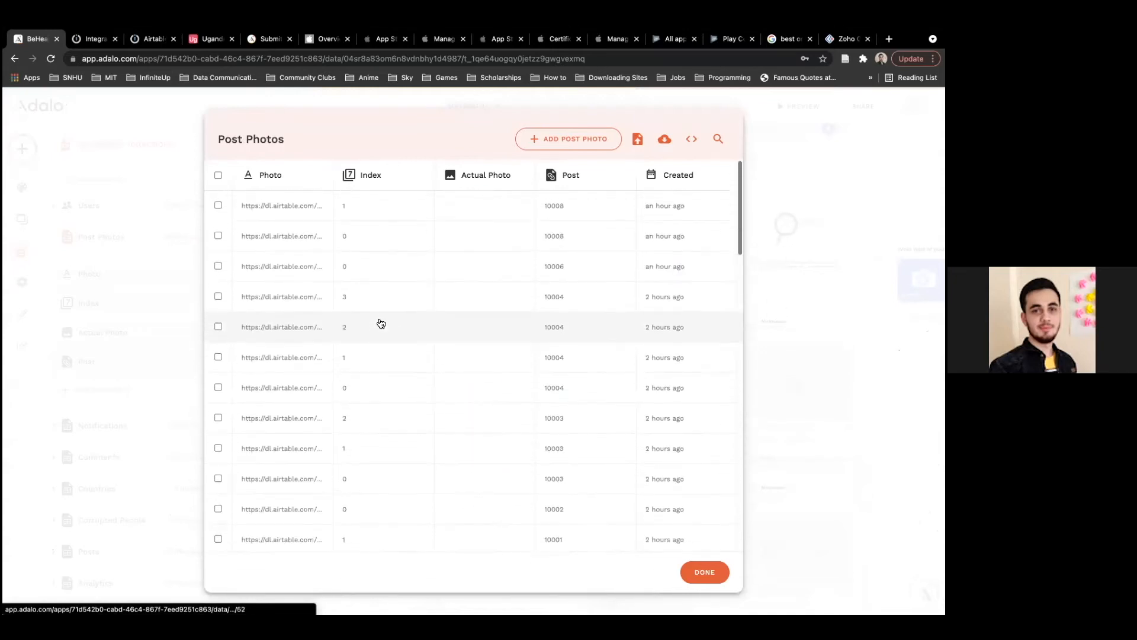
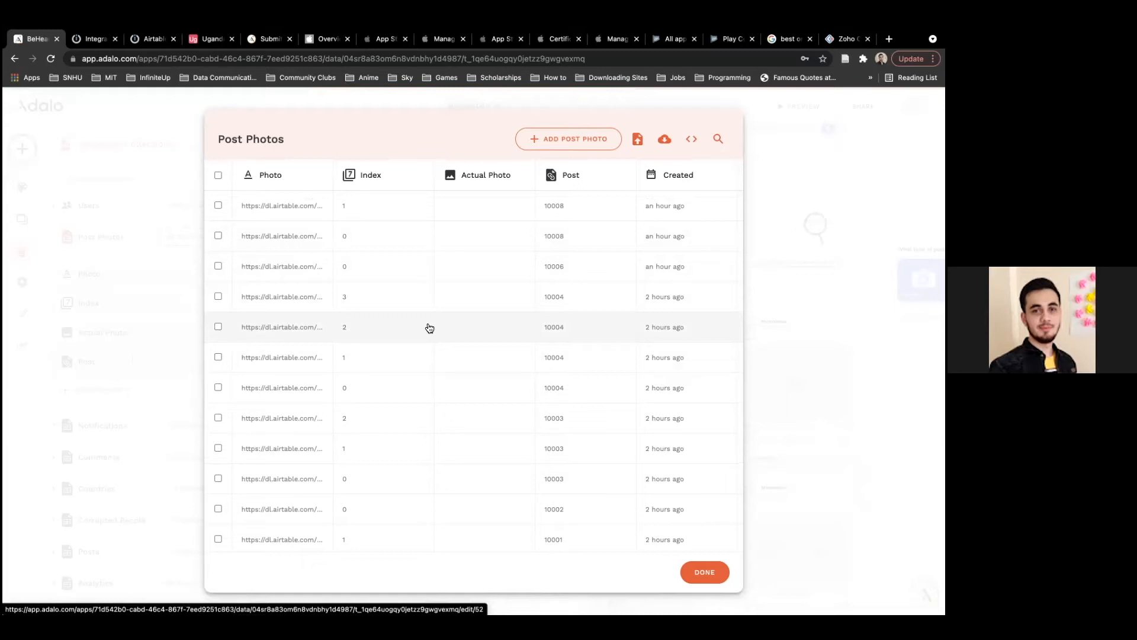
left_click(172, 286)
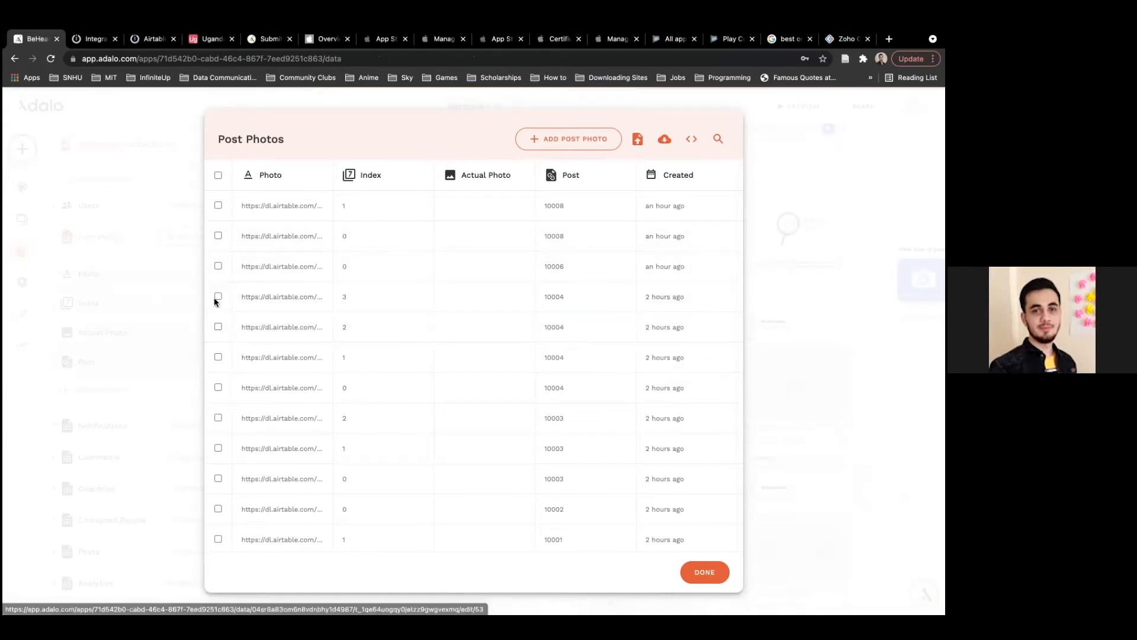
Review the Post Photos records and inspect the list settings of the photo list on the Full Post screen.
scroll(463, 517, "down", 5)
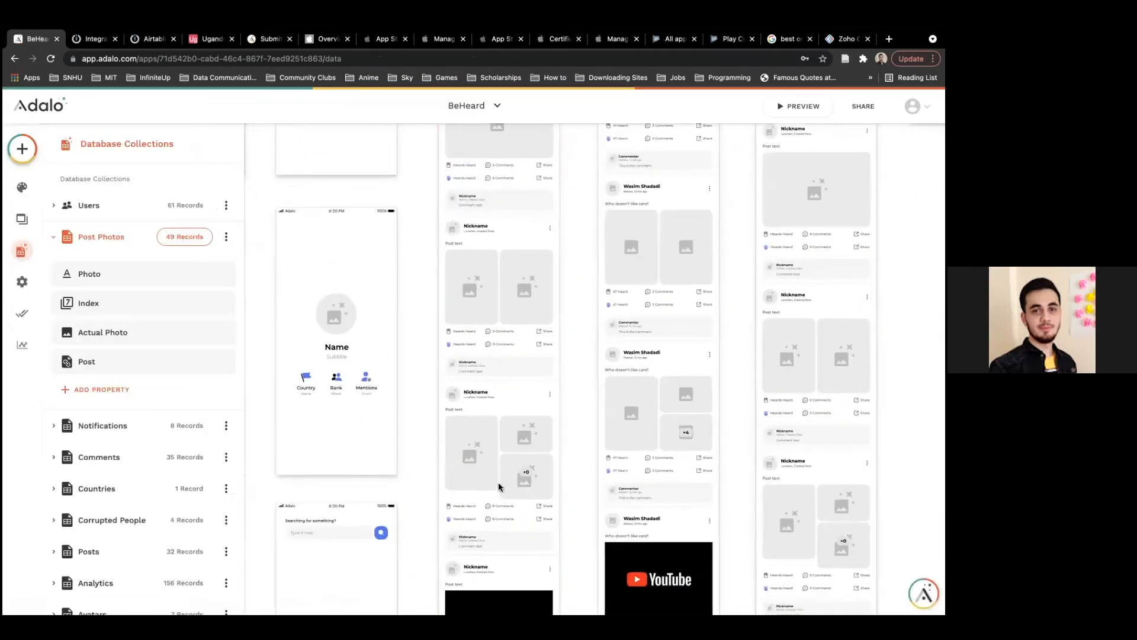
scroll(496, 444, "right", 2)
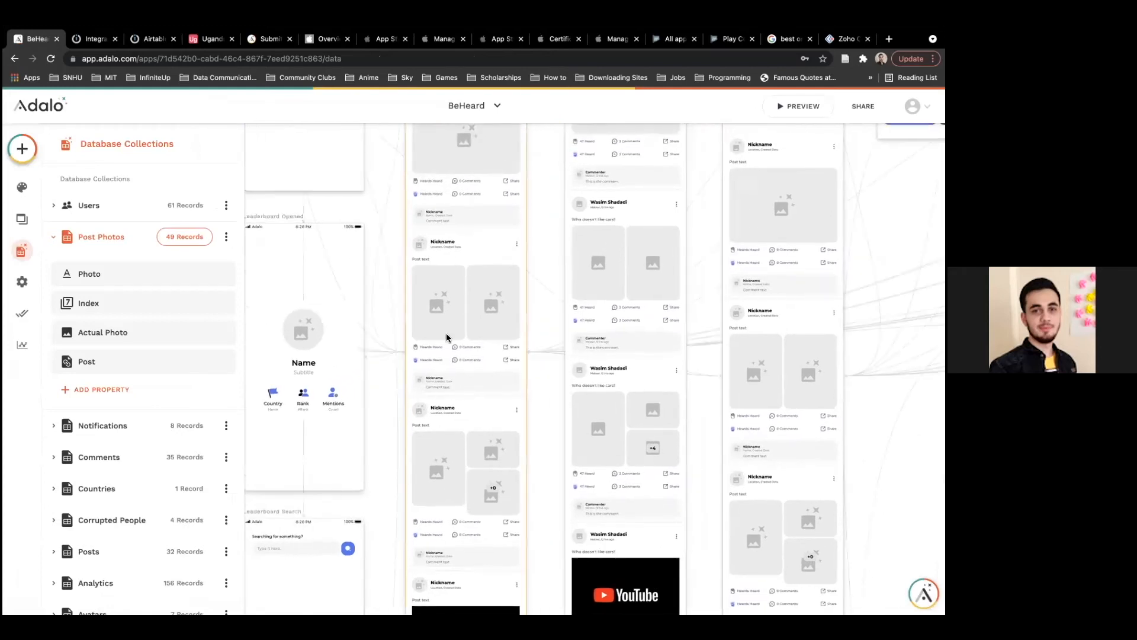
scroll(467, 310, "right", 2)
scroll(467, 310, "right", 6)
scroll(467, 311, "up", 2)
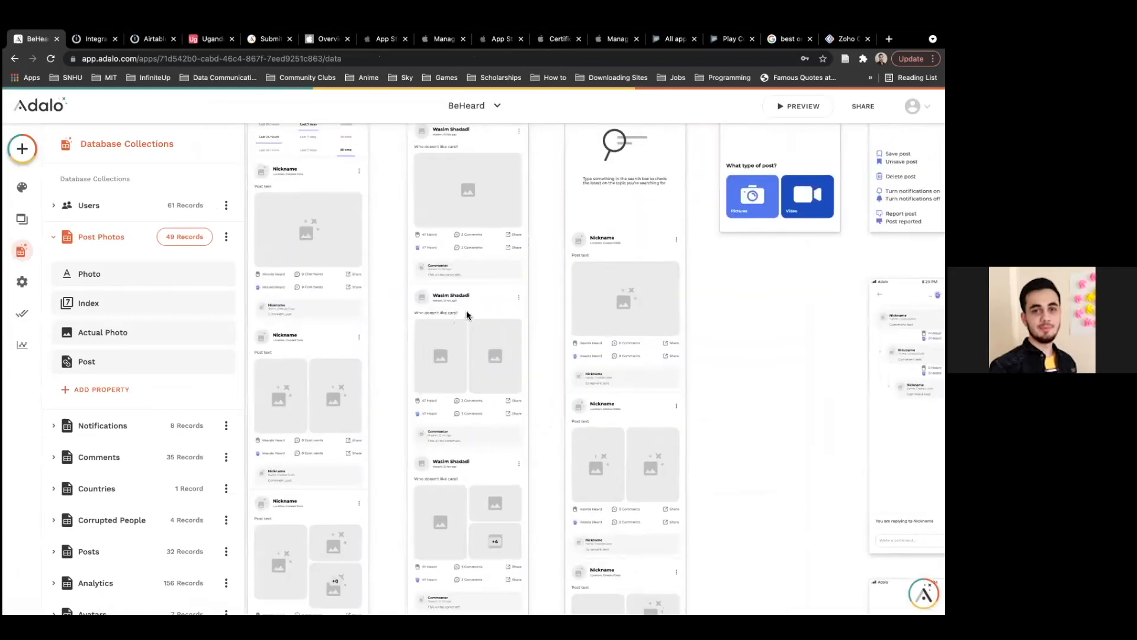
scroll(540, 278, "right", 5)
scroll(539, 279, "up", 2)
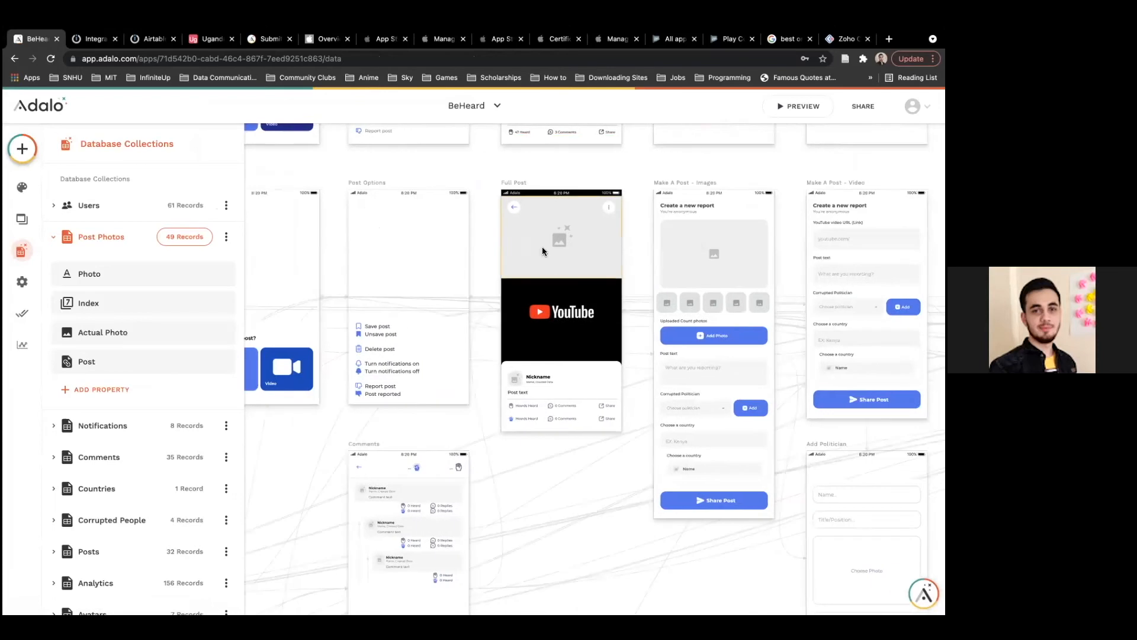
left_click(526, 261)
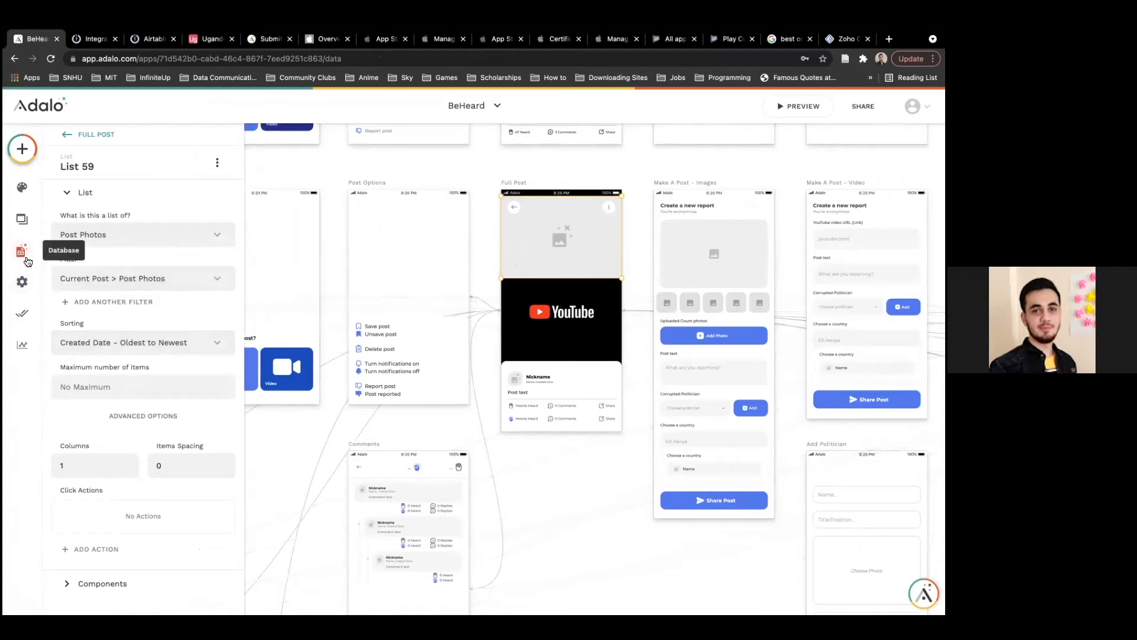
left_click(330, 252)
scroll(329, 252, "left", 5)
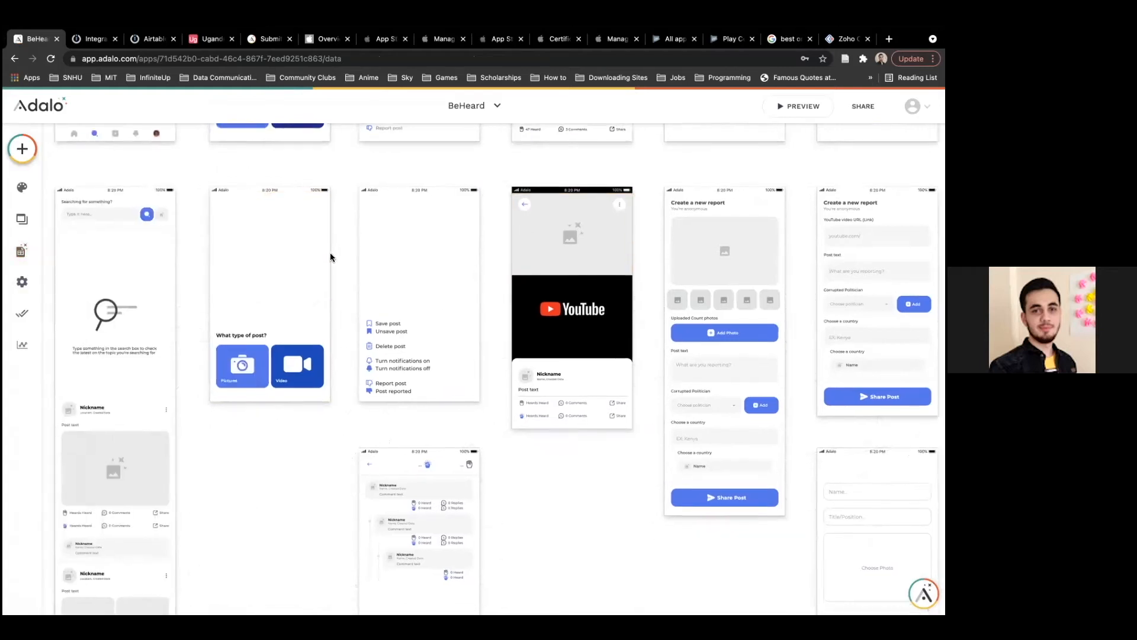
scroll(330, 252, "left", 6)
scroll(329, 252, "up", 5)
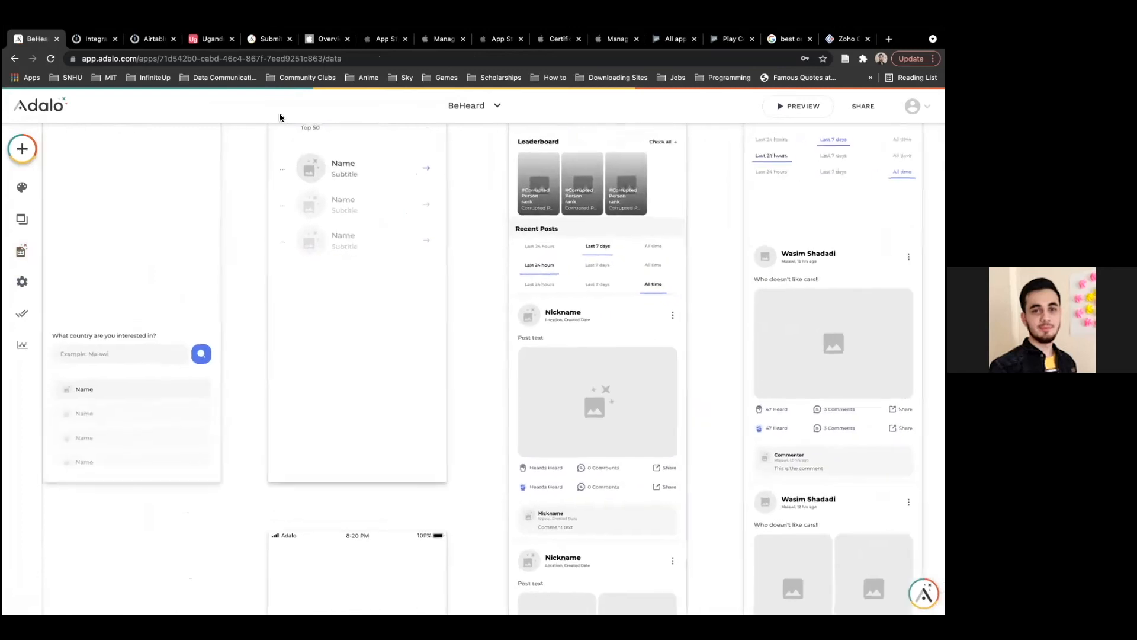
Switch to the Integromat scenario and examine the router's four branches of Adalo add and update modules.
left_click(92, 38)
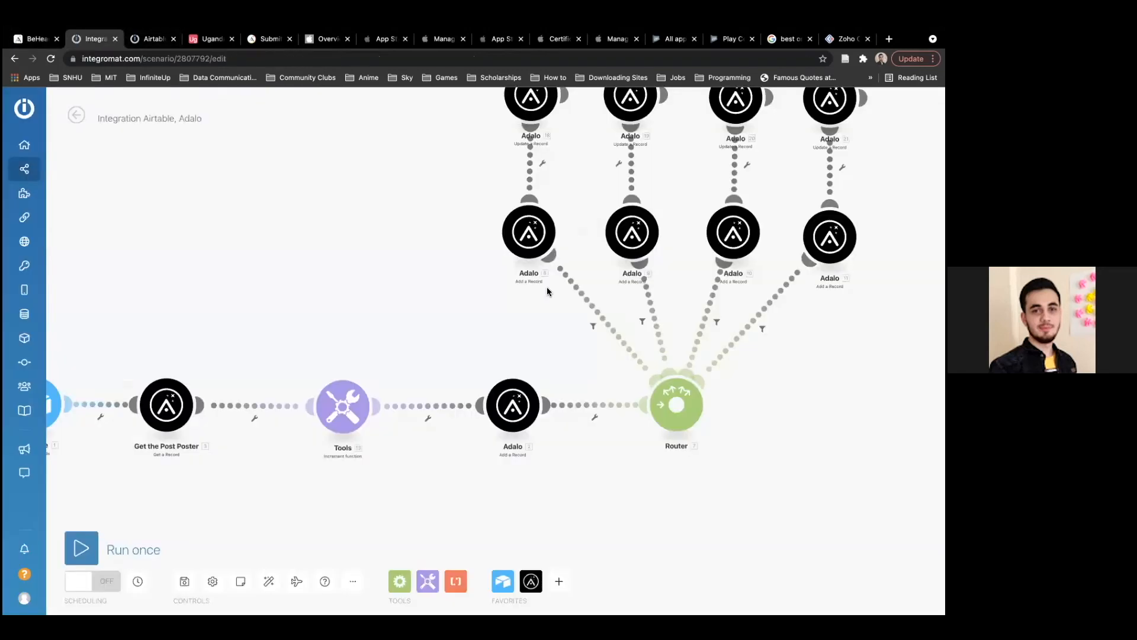
scroll(547, 289, "right", 2)
scroll(549, 293, "up", 1)
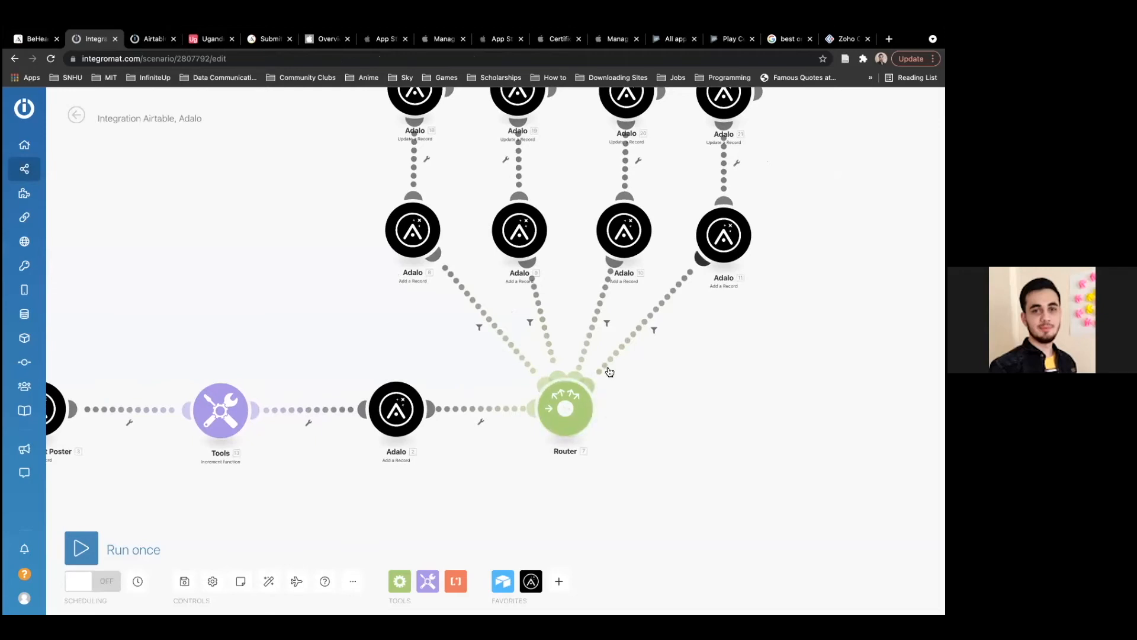
left_click_drag(737, 411, 672, 486)
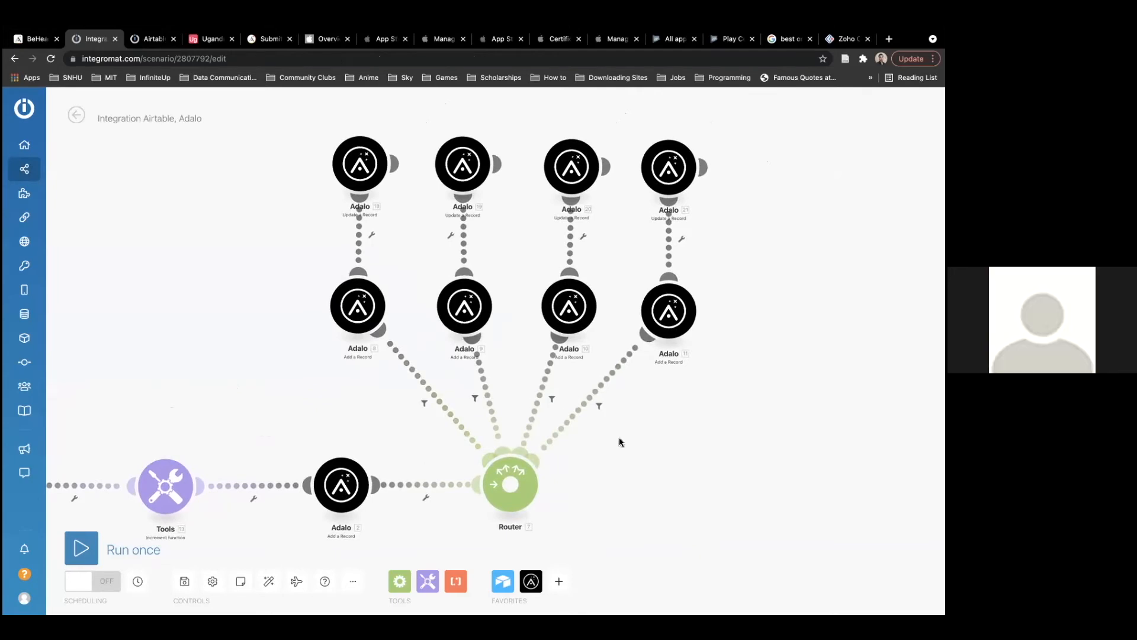
scroll(620, 442, "down", 3)
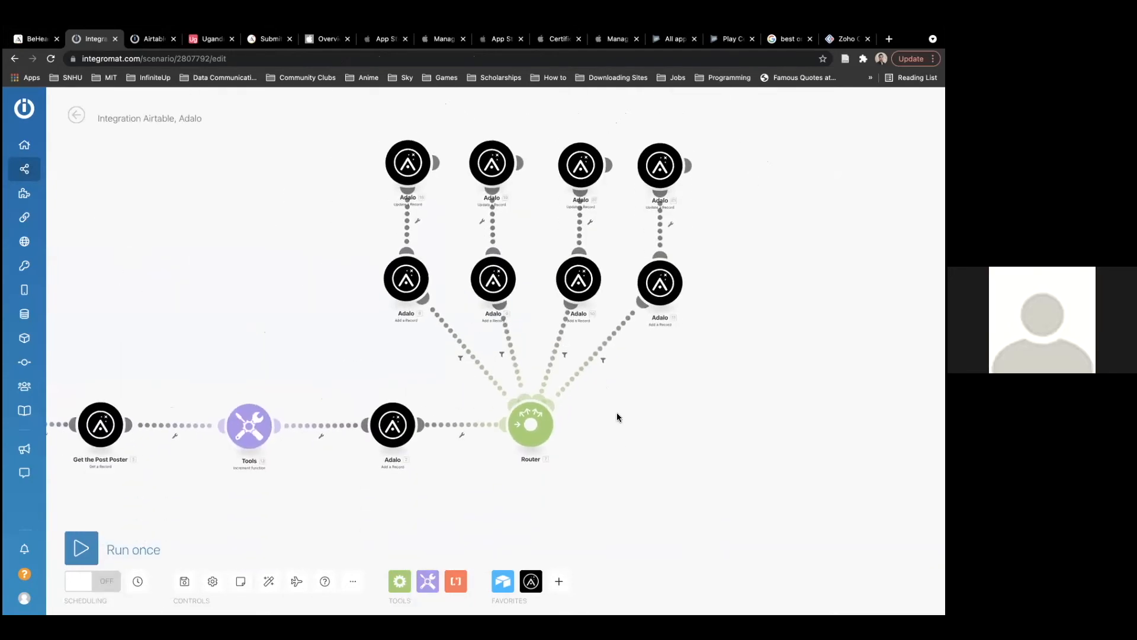
scroll(589, 406, "up", 3)
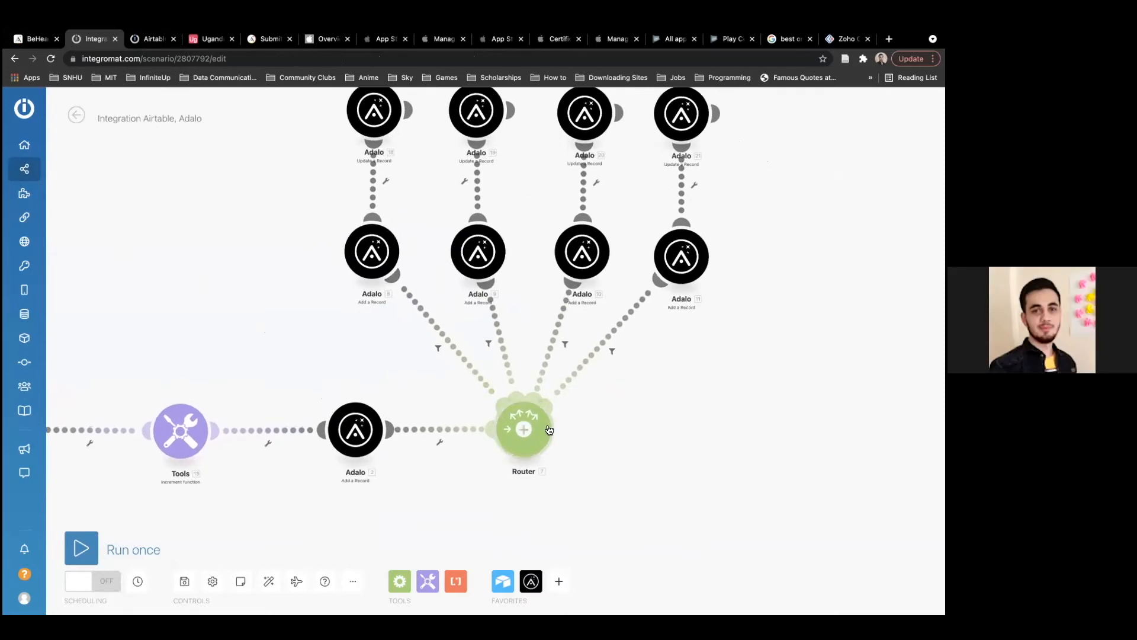
scroll(592, 447, "up", 1)
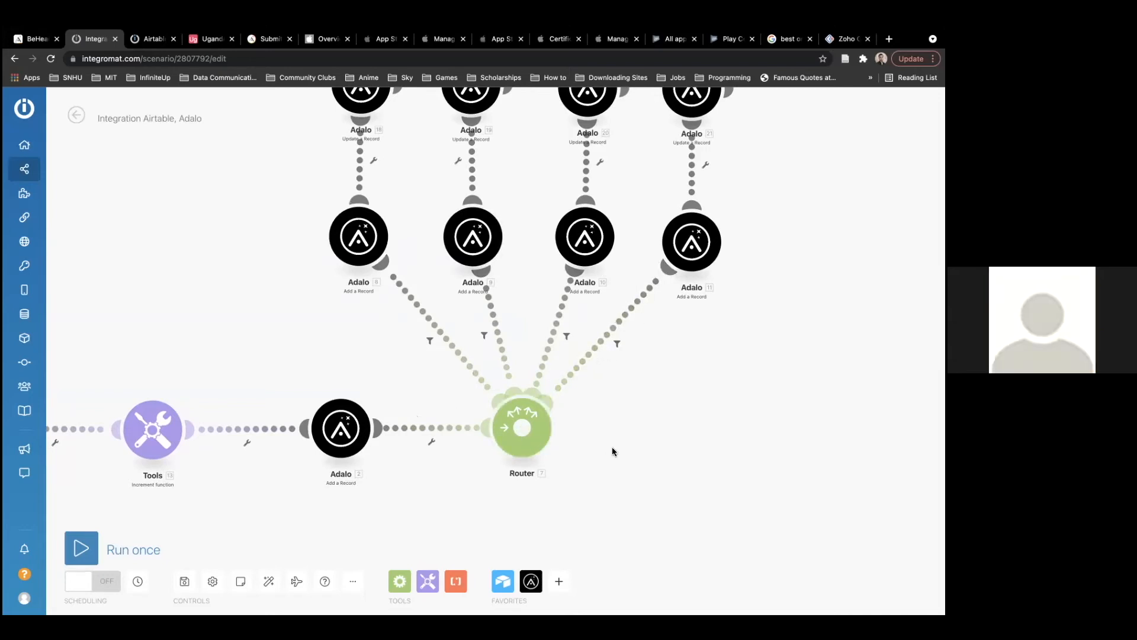
scroll(613, 447, "down", 5)
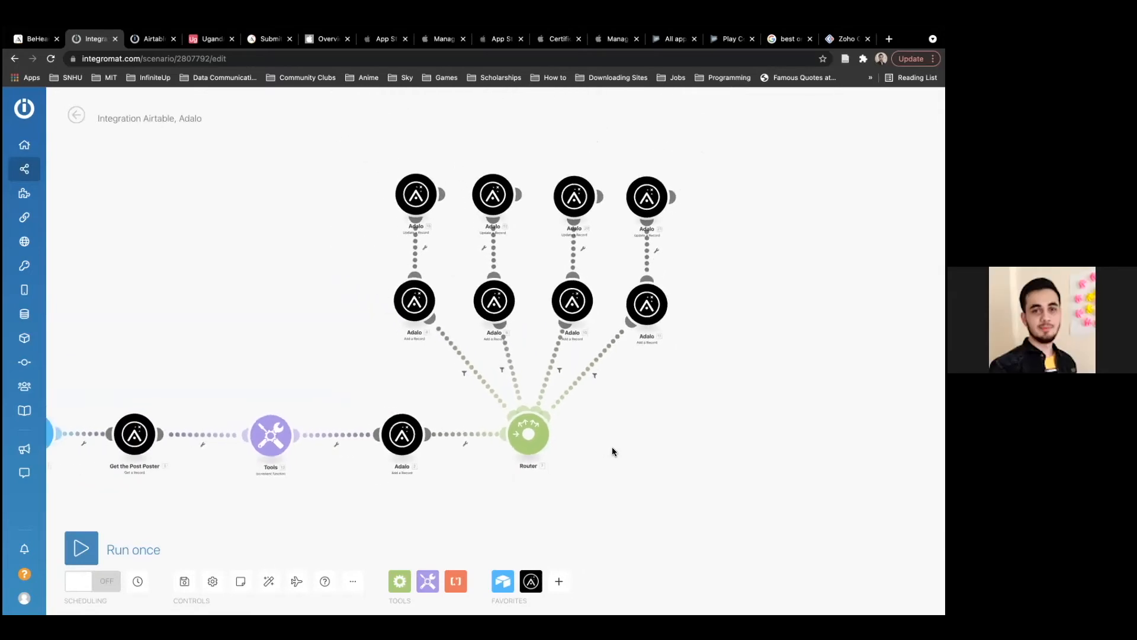
left_click_drag(584, 428, 514, 456)
scroll(539, 421, "up", 2)
scroll(538, 424, "up", 2)
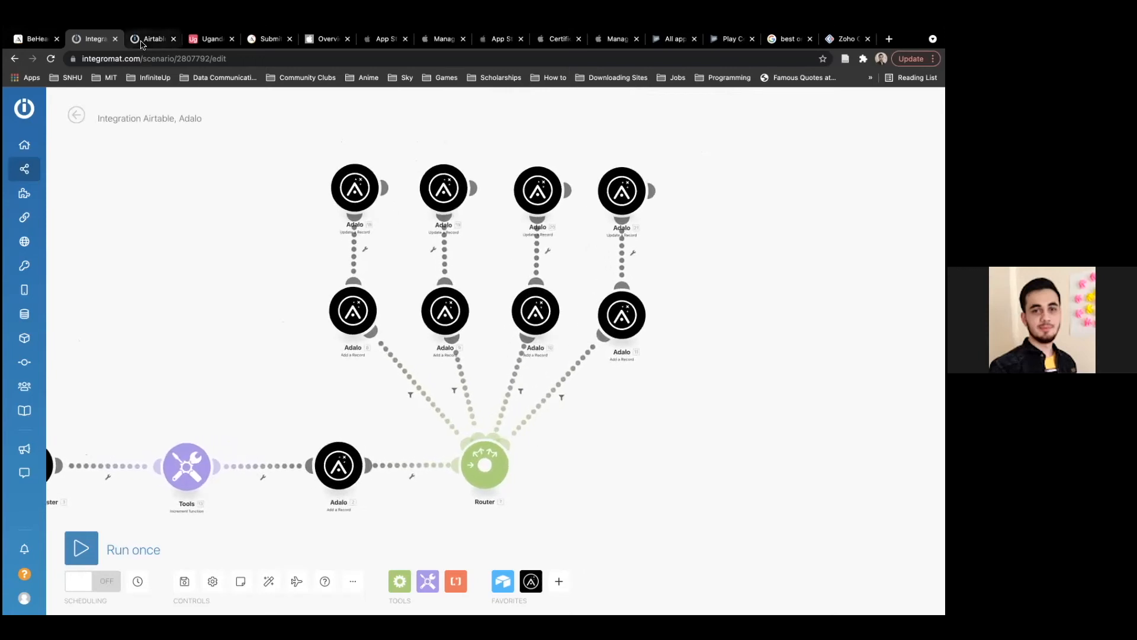
Switch to the Airtable base and look through the Corrupted Person values in the Uganda table.
left_click(212, 39)
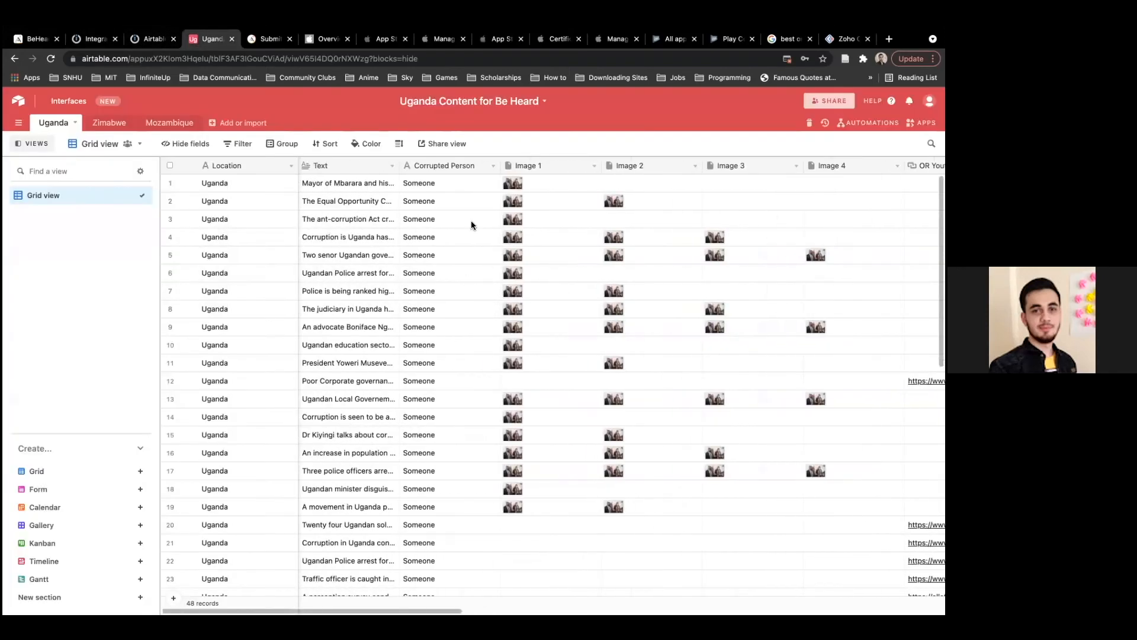
left_click(442, 254)
key("Down")
key("Down")
key("Down")
key("Down")
key("Down")
key("Down")
key("Down")
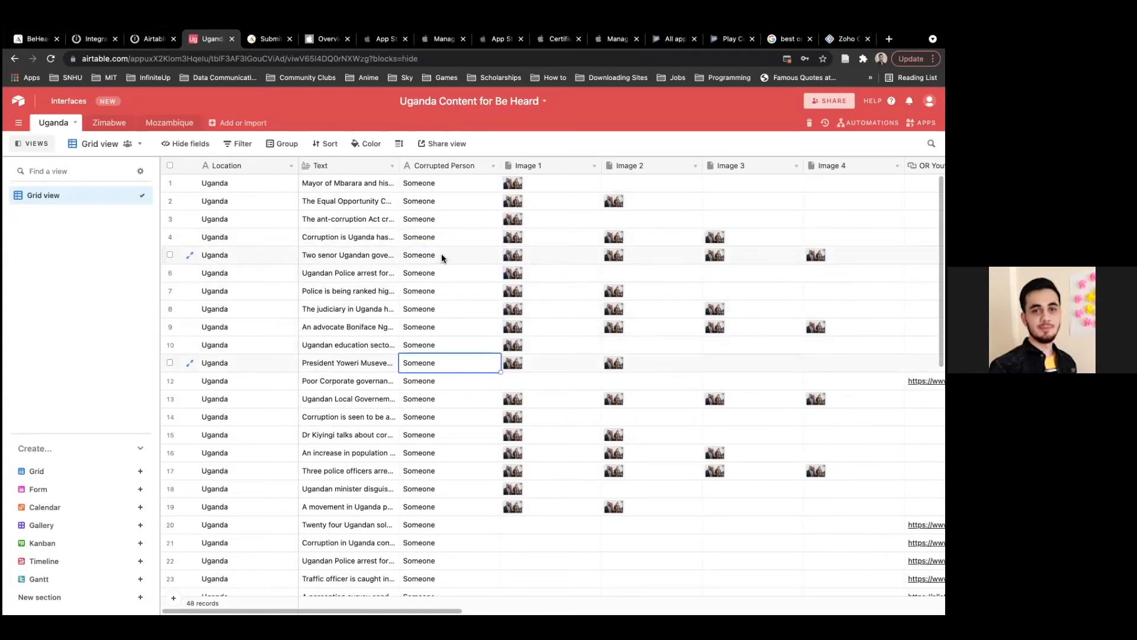
scroll(442, 258, "up", 1)
left_click(439, 184)
left_click(435, 204)
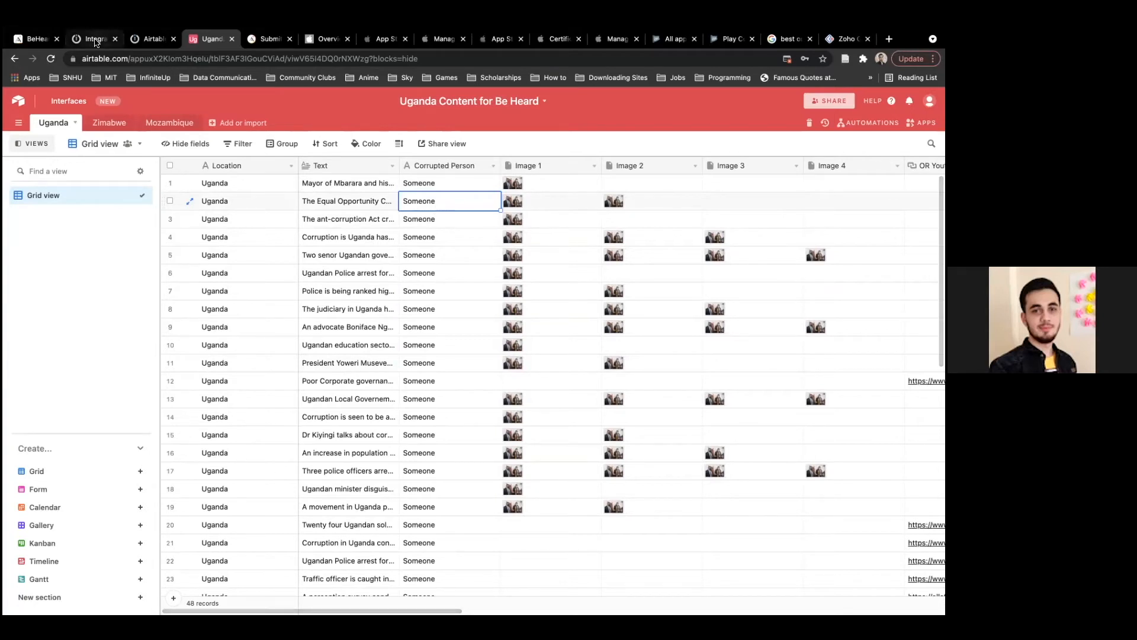
Return to the Integromat scenario and add a new empty branch to the router.
left_click(96, 42)
scroll(427, 443, "down", 3)
scroll(427, 442, "up", 4)
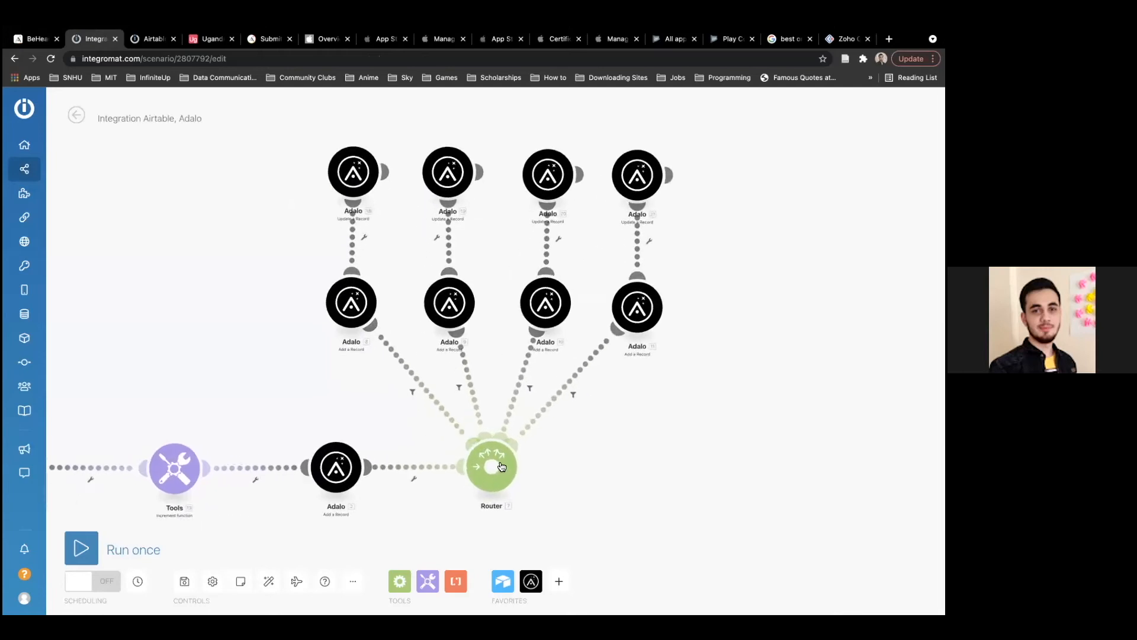
left_click(493, 463)
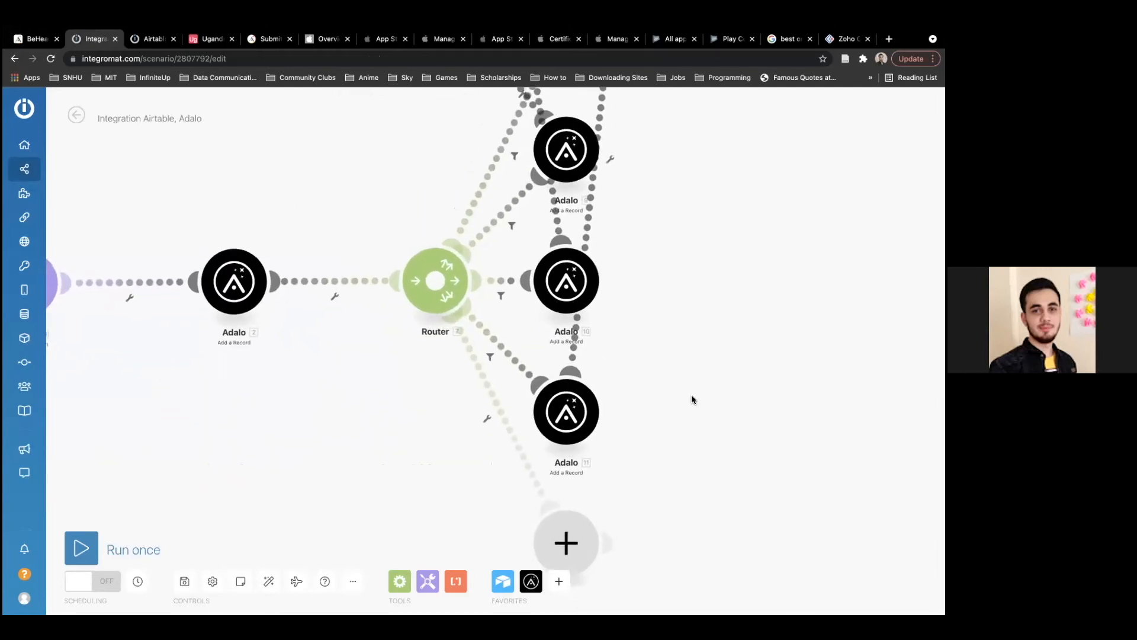
Move the four Update a Record modules beside their matching Add a Record modules so the router's branches run horizontally.
left_click_drag(691, 395, 691, 510)
scroll(692, 510, "down", 2)
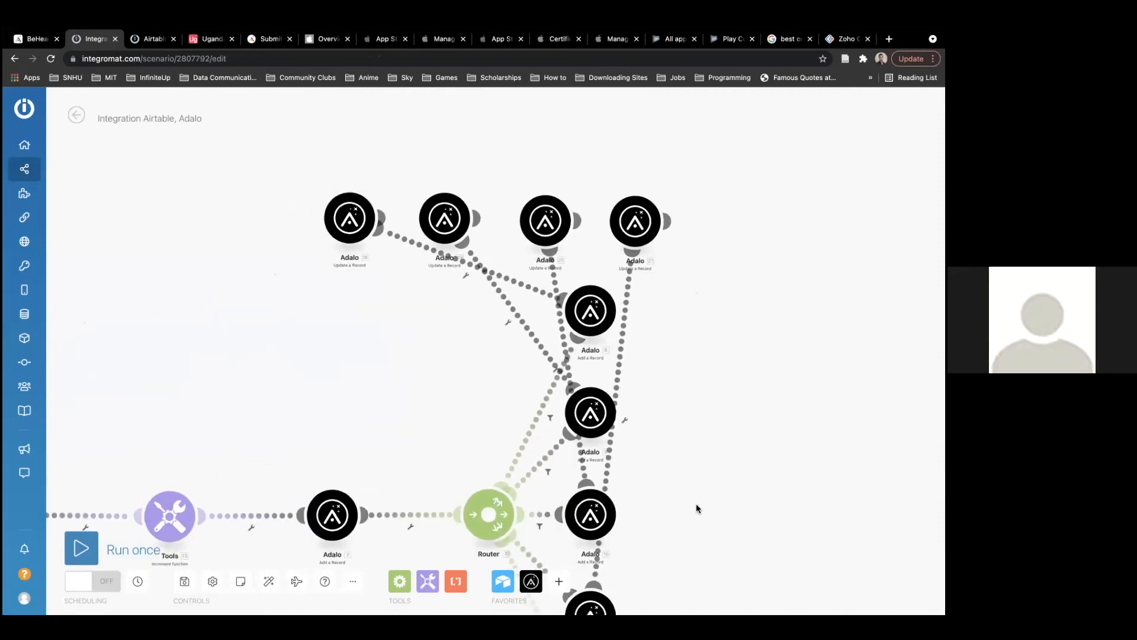
scroll(691, 510, "up", 1)
left_click_drag(413, 244, 687, 315)
left_click_drag(569, 276, 456, 164)
left_click_drag(362, 133, 588, 306)
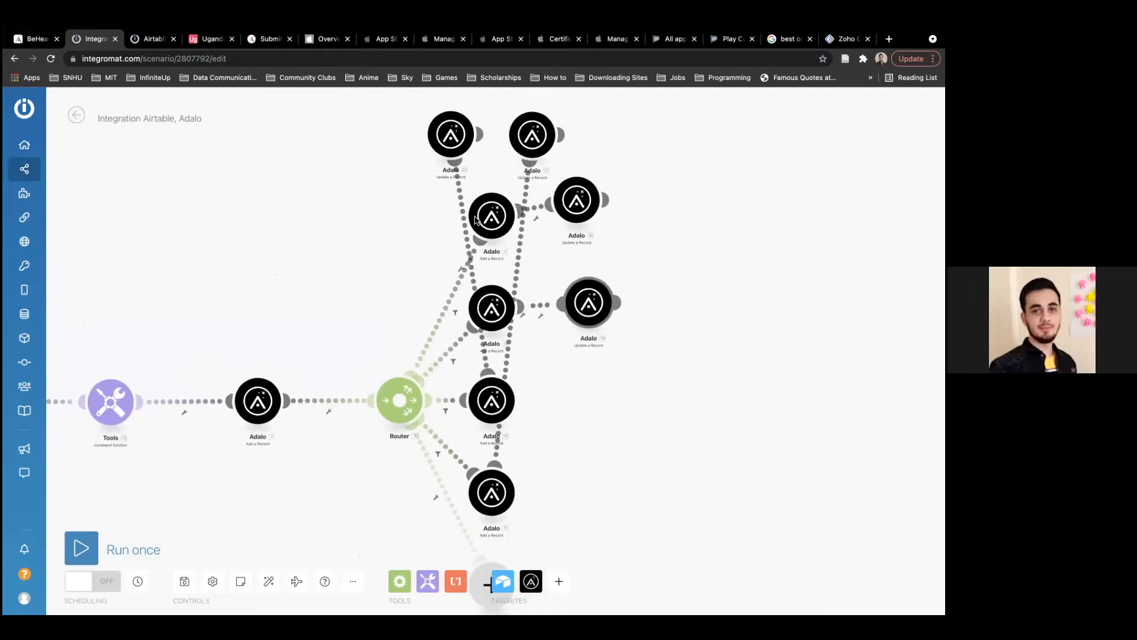
left_click_drag(455, 139, 583, 420)
left_click_drag(533, 133, 574, 480)
left_click_drag(577, 414, 580, 398)
left_click(618, 302)
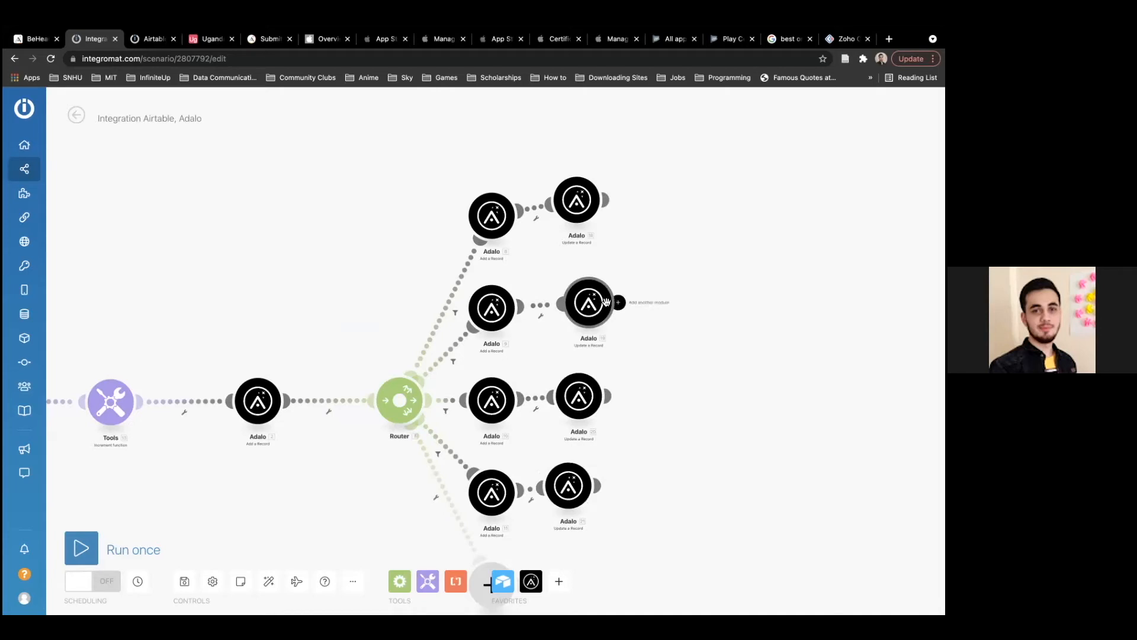
left_click_drag(598, 315, 595, 315)
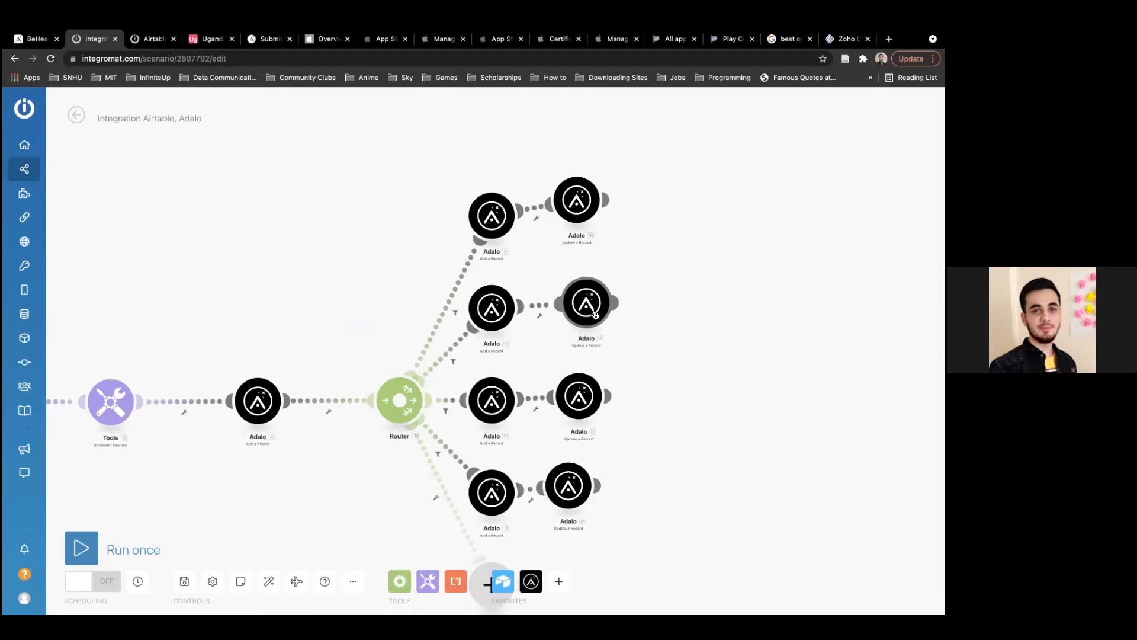
Delete the empty module on the router's new branch and add a fresh empty branch.
left_click_drag(678, 342, 723, 169)
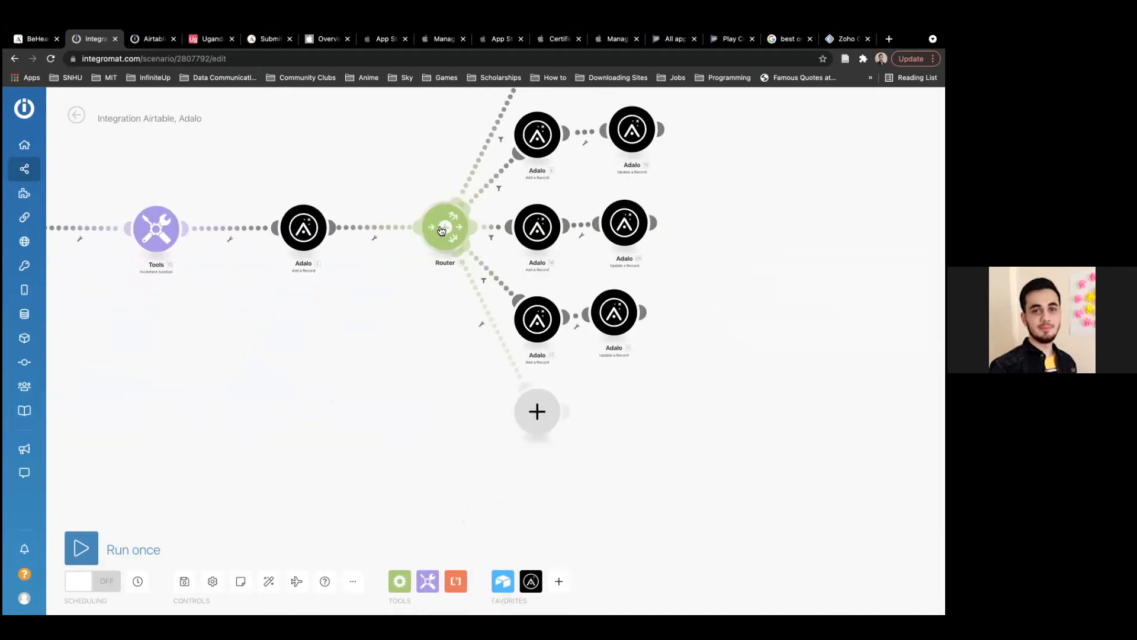
right_click(535, 406)
left_click(568, 432)
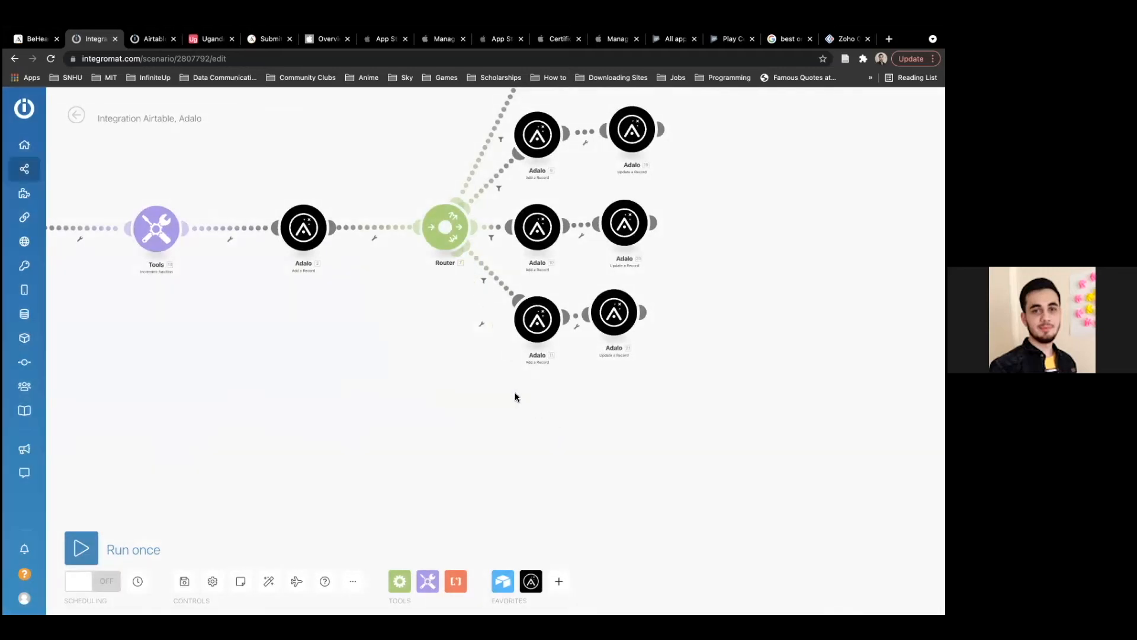
left_click(441, 230)
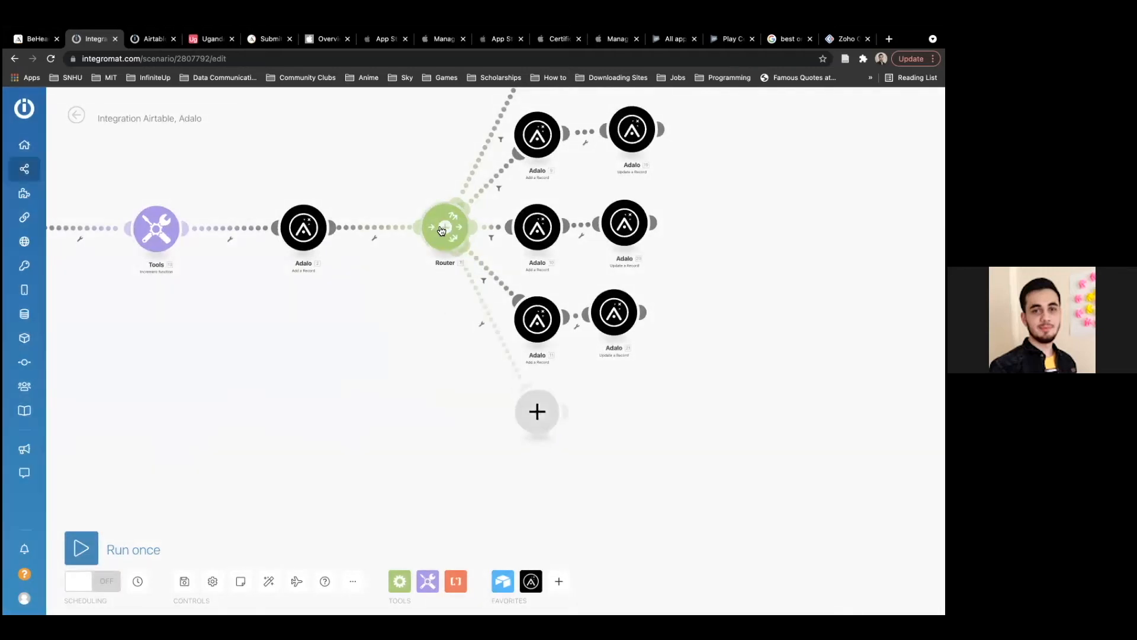
Insert an Adalo Add a Record module on the new branch and review its fields for the BeHeard Get Corrupted Person Connection.
left_click(534, 414)
left_click(595, 394)
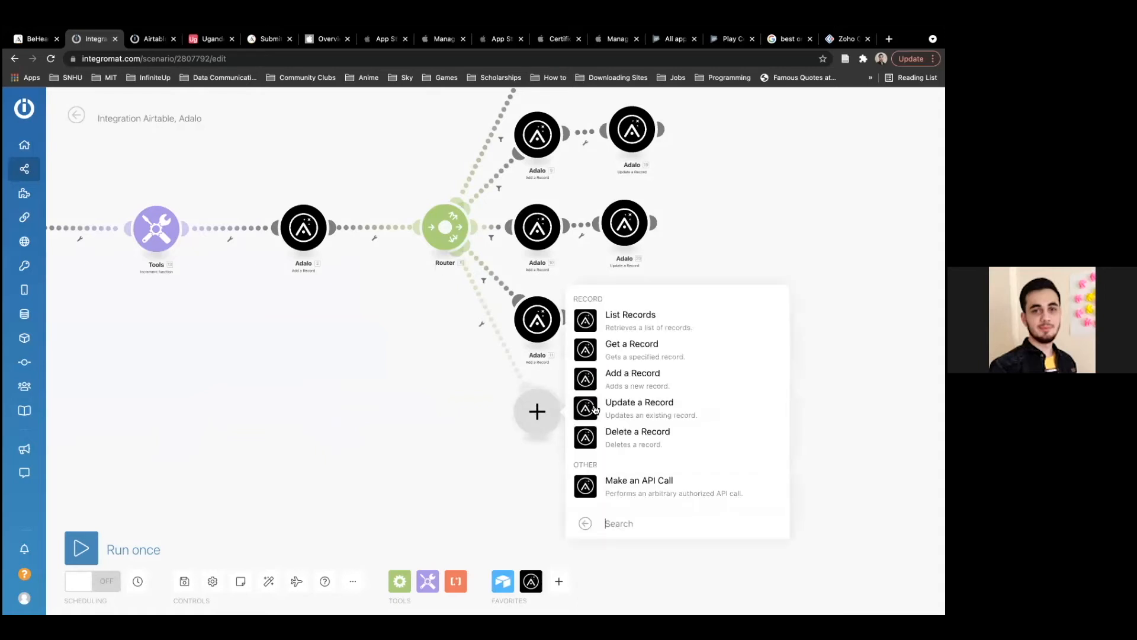
left_click(647, 374)
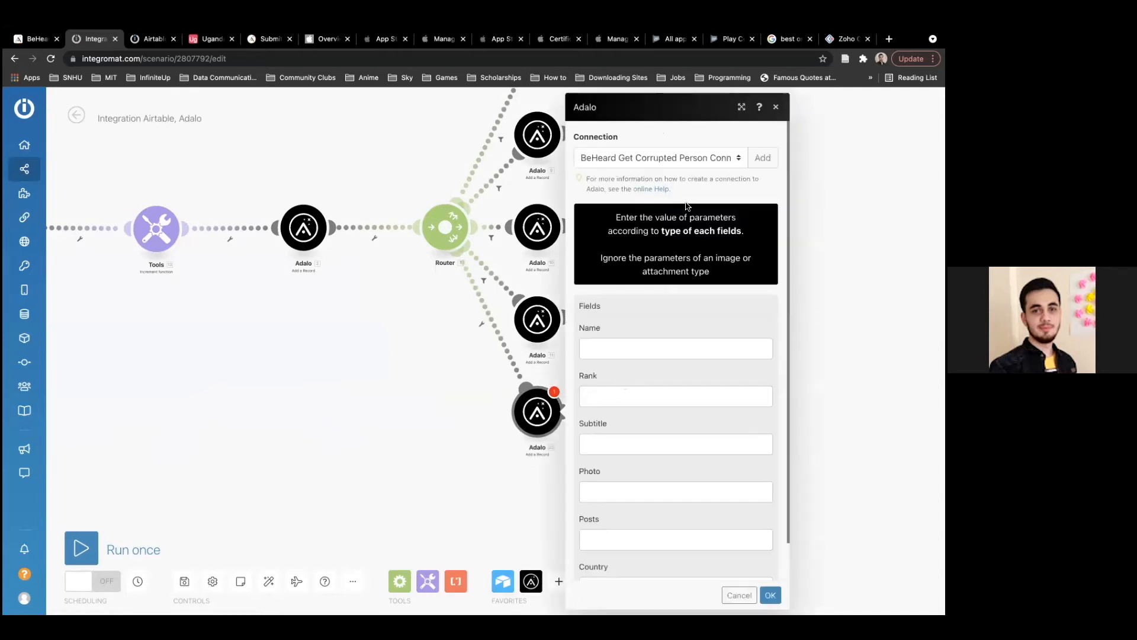
left_click(724, 161)
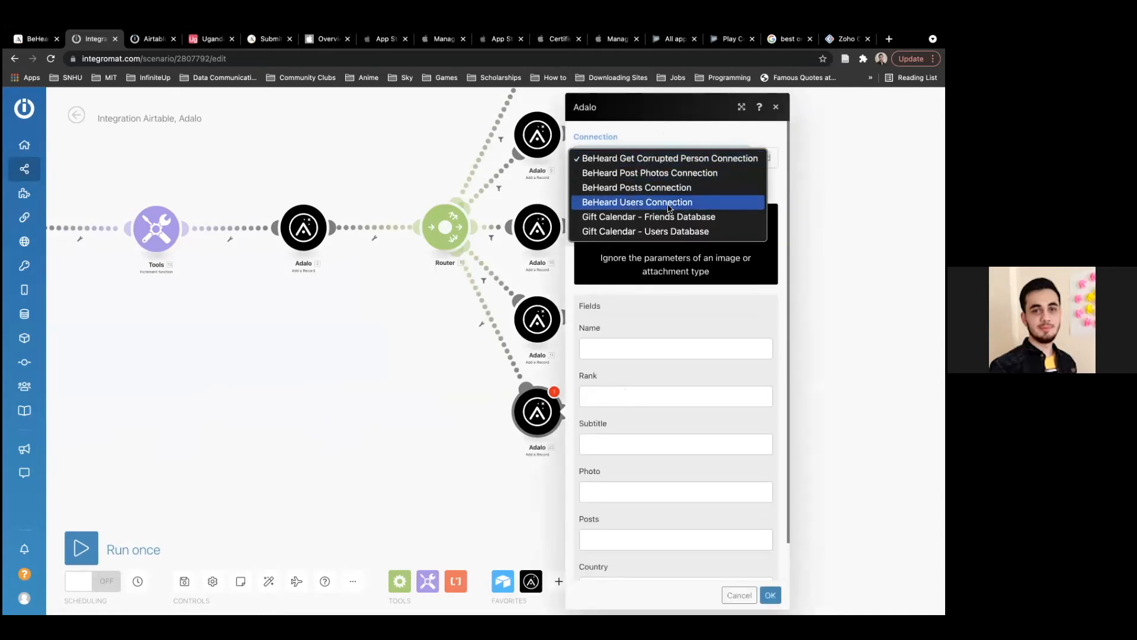
left_click(651, 159)
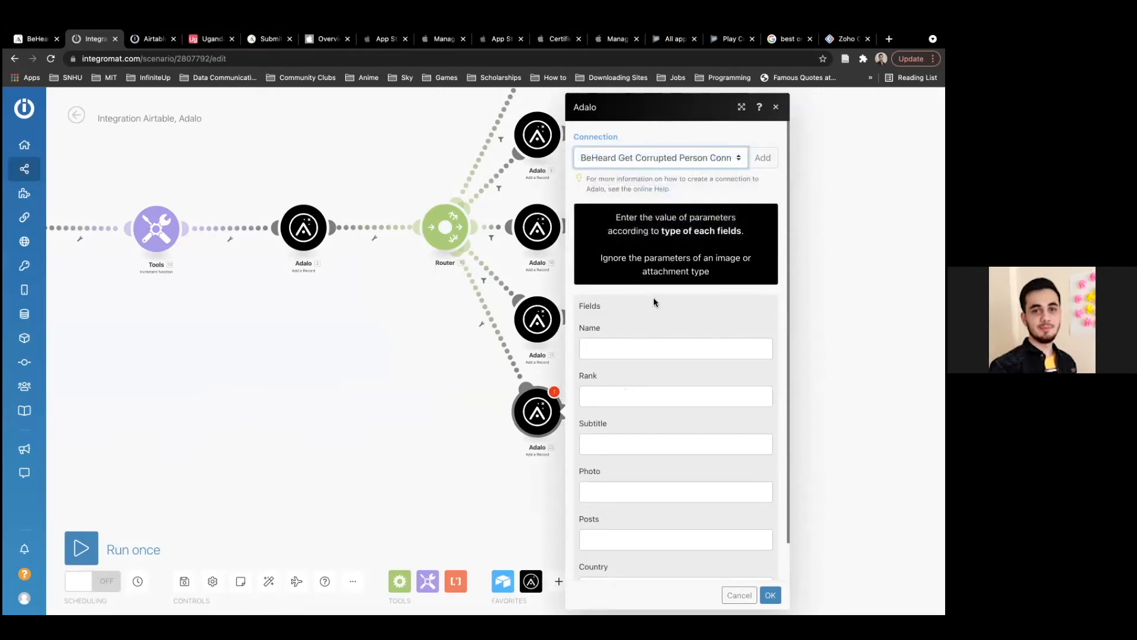
scroll(654, 302, "down", 1)
left_click(622, 307)
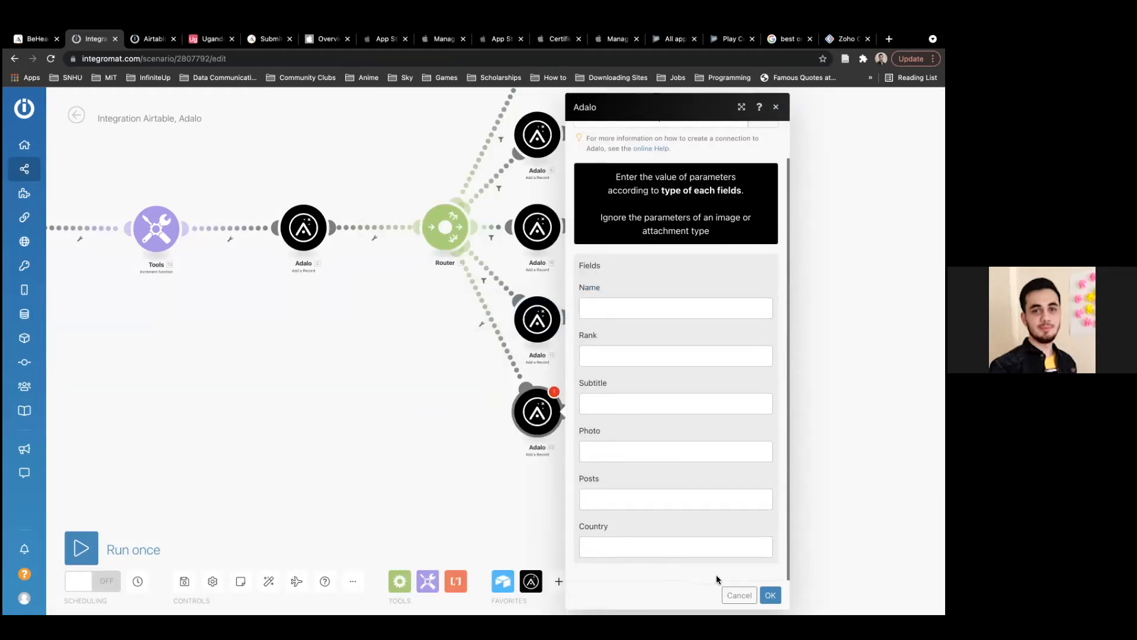
left_click(739, 595)
Close the Add a Record settings and add another empty branch to the router below that module.
left_click_drag(526, 386, 371, 392)
left_click(447, 228)
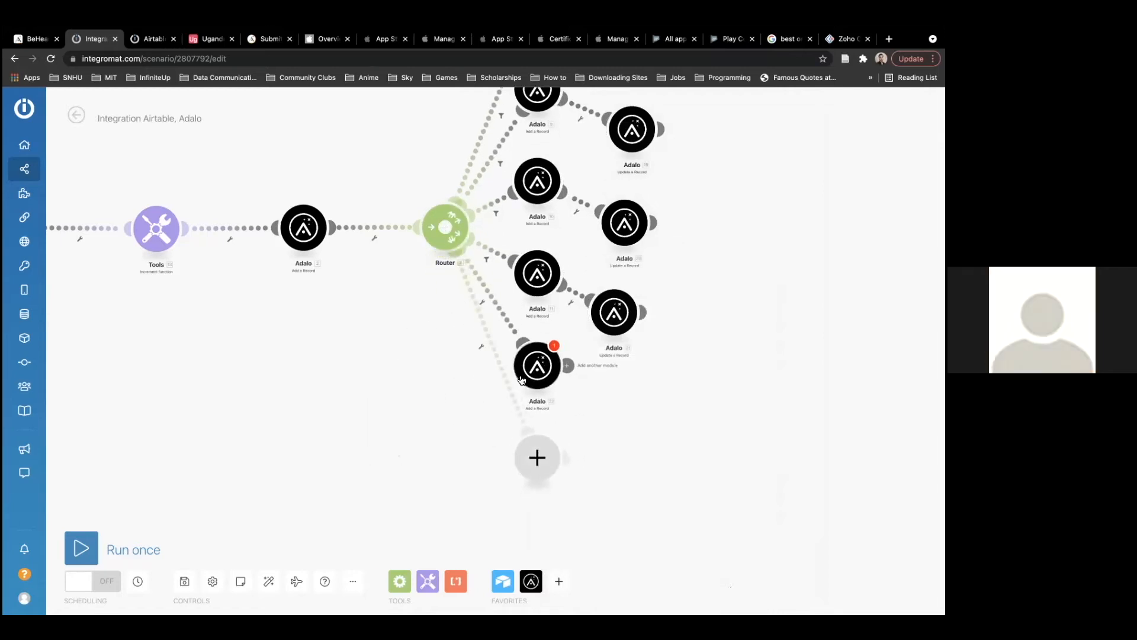
mouse_move(546, 468)
left_mouse_down()
mouse_move(514, 469)
mouse_move(542, 472)
left_mouse_up()
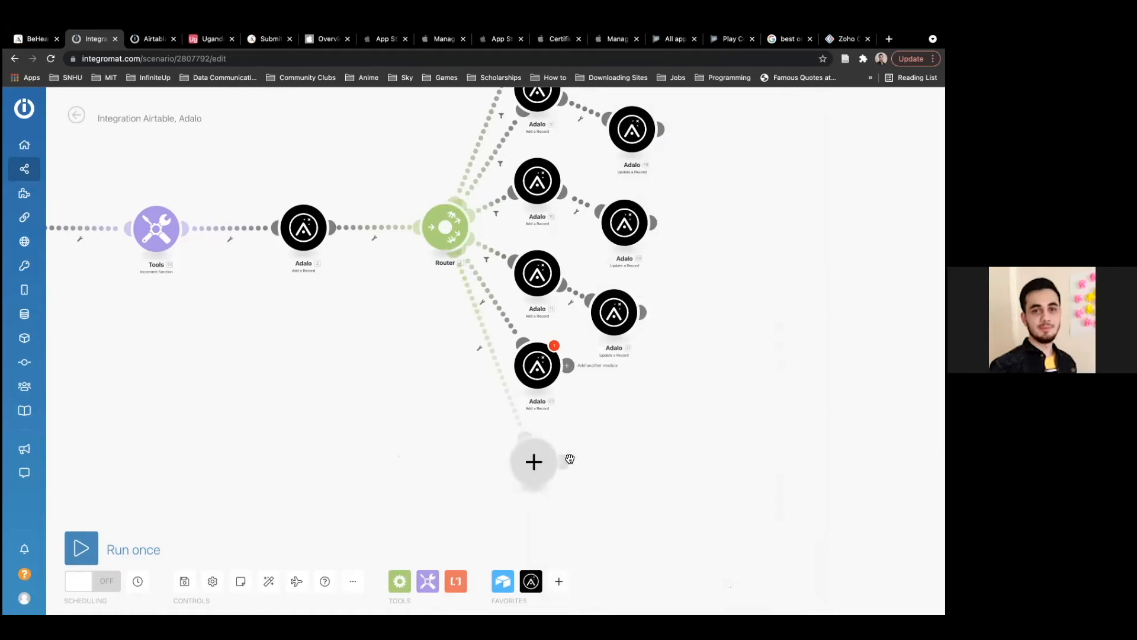
Delete the empty module and the unconfigured Adalo Add a Record module from the router's extra branches.
right_click(524, 464)
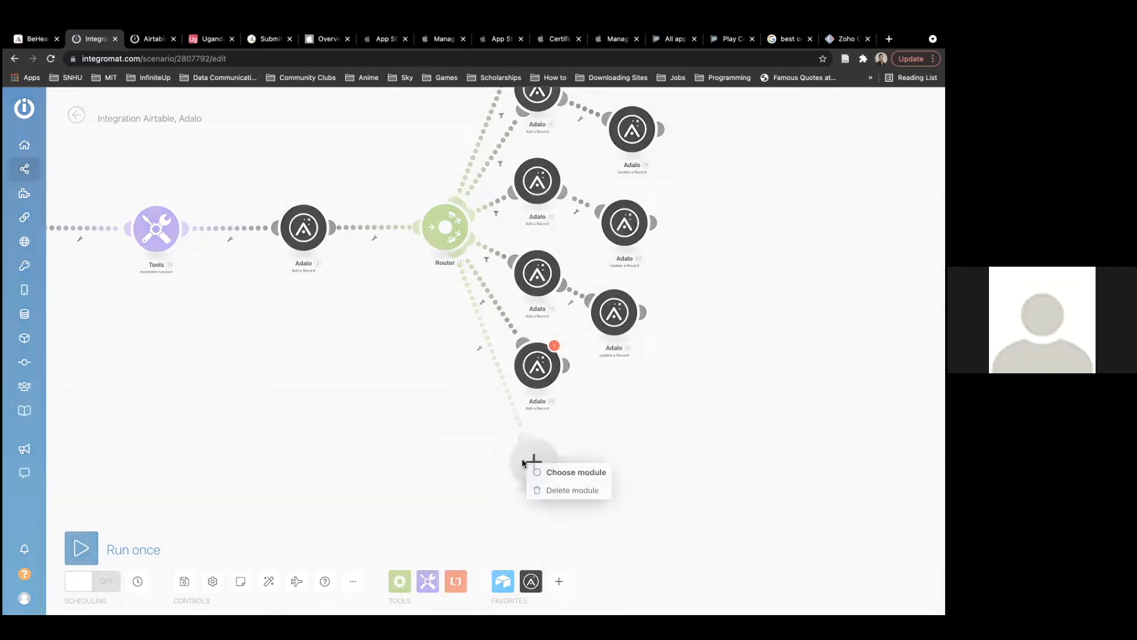
left_click(536, 487)
right_click(546, 386)
left_click(589, 520)
Move the four Adalo Add a Record modules level with their matching Update a Record modules.
left_click_drag(530, 416, 523, 460)
left_click_drag(535, 326, 525, 368)
left_click_drag(534, 236, 526, 273)
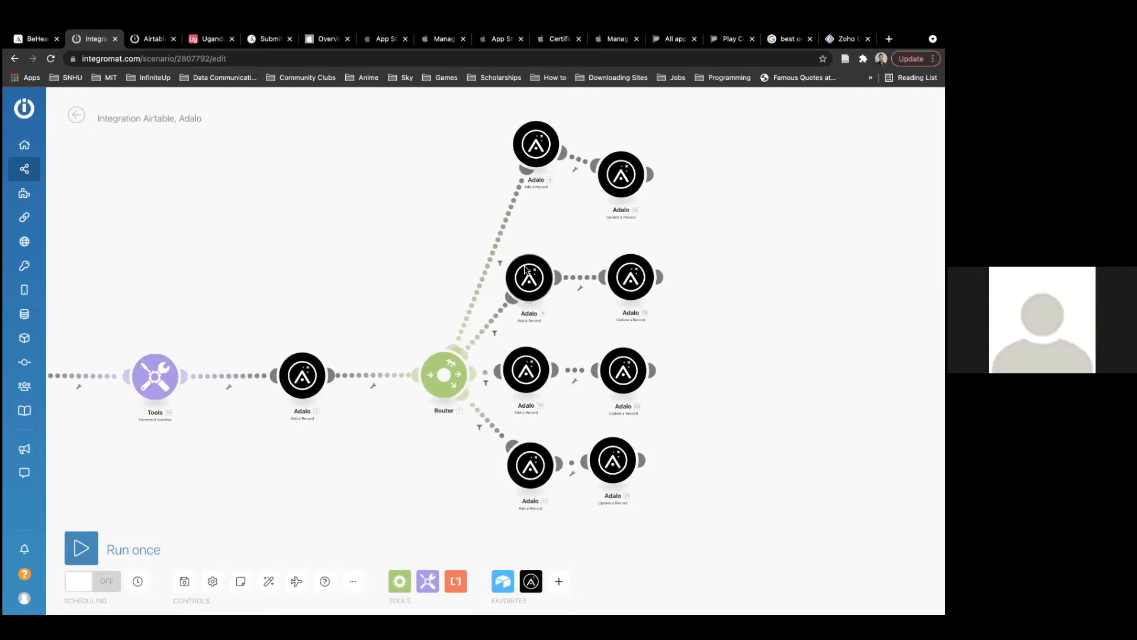
left_click_drag(534, 141, 523, 188)
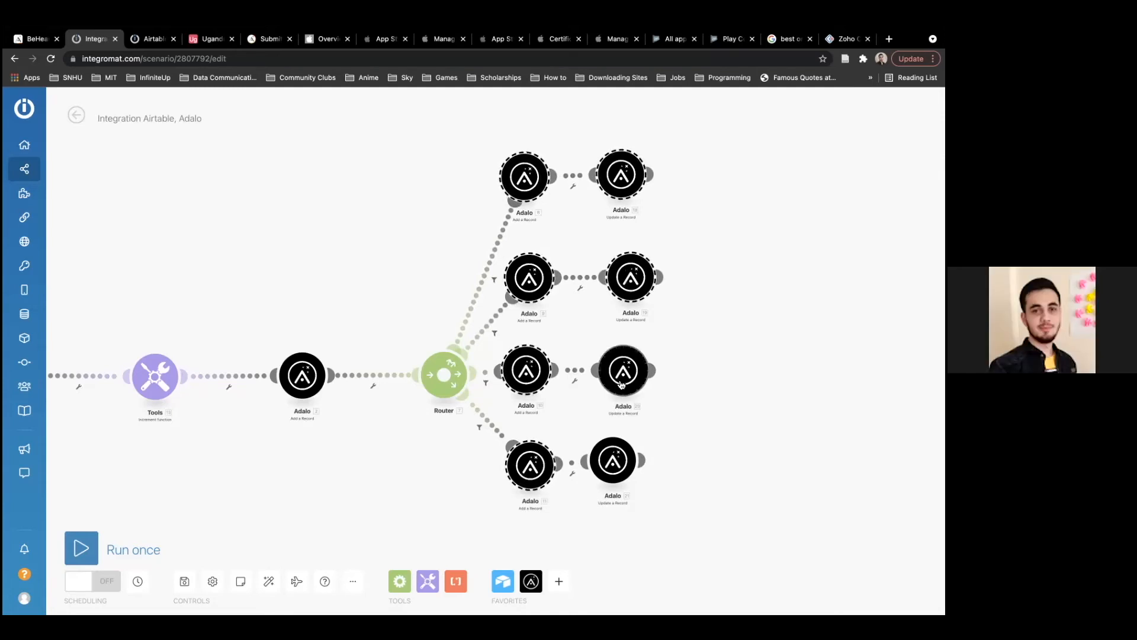
Shift all eight branch modules farther from the router and level the lowest branch's Update a Record module with its neighbour.
left_click_drag(620, 385, 668, 419)
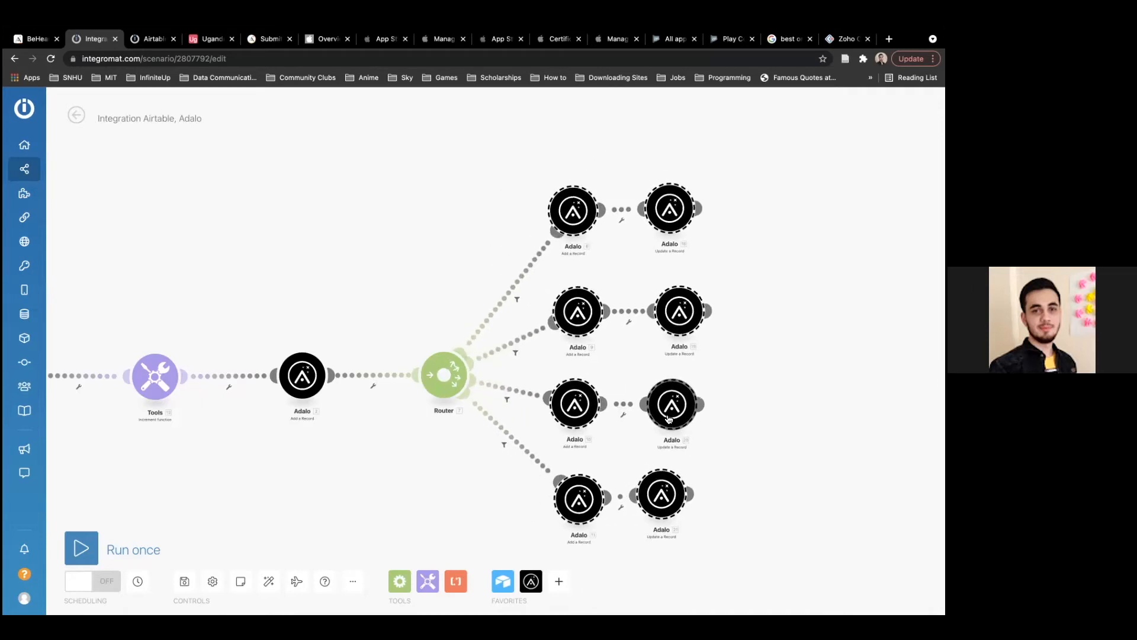
left_click(461, 306)
left_click_drag(652, 487, 665, 495)
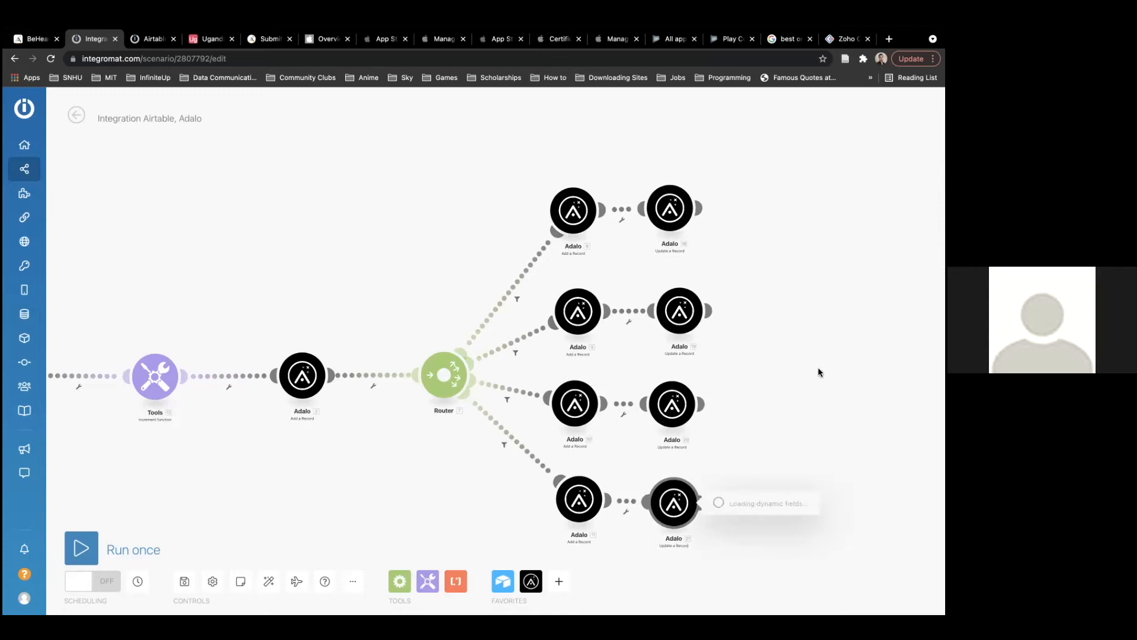
scroll(697, 375, "down", 1)
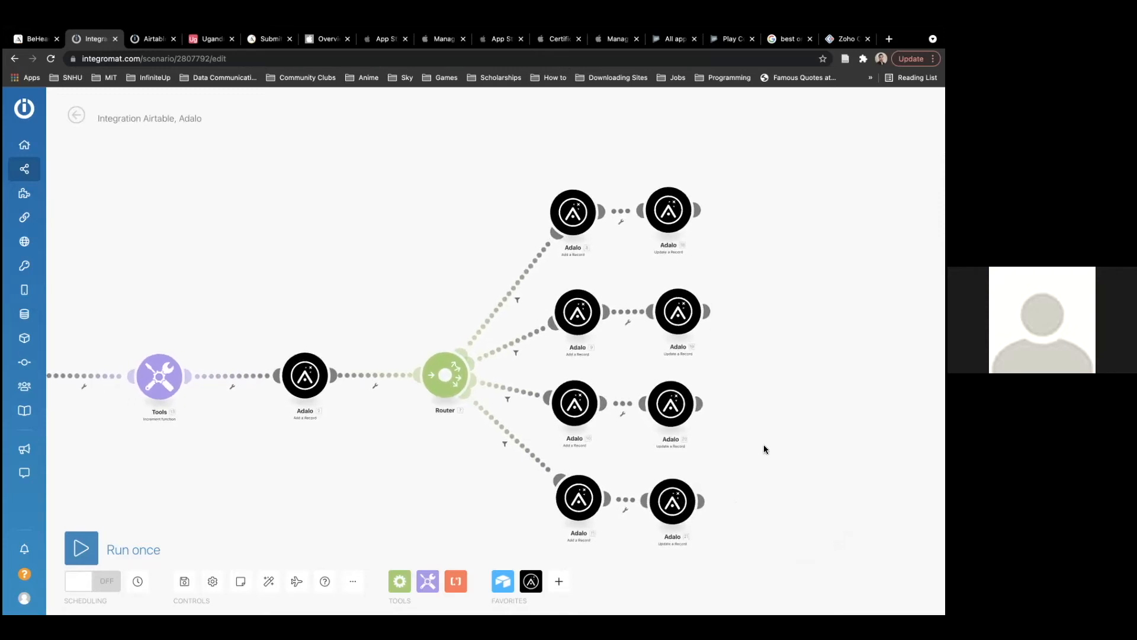
left_click_drag(776, 480, 755, 437)
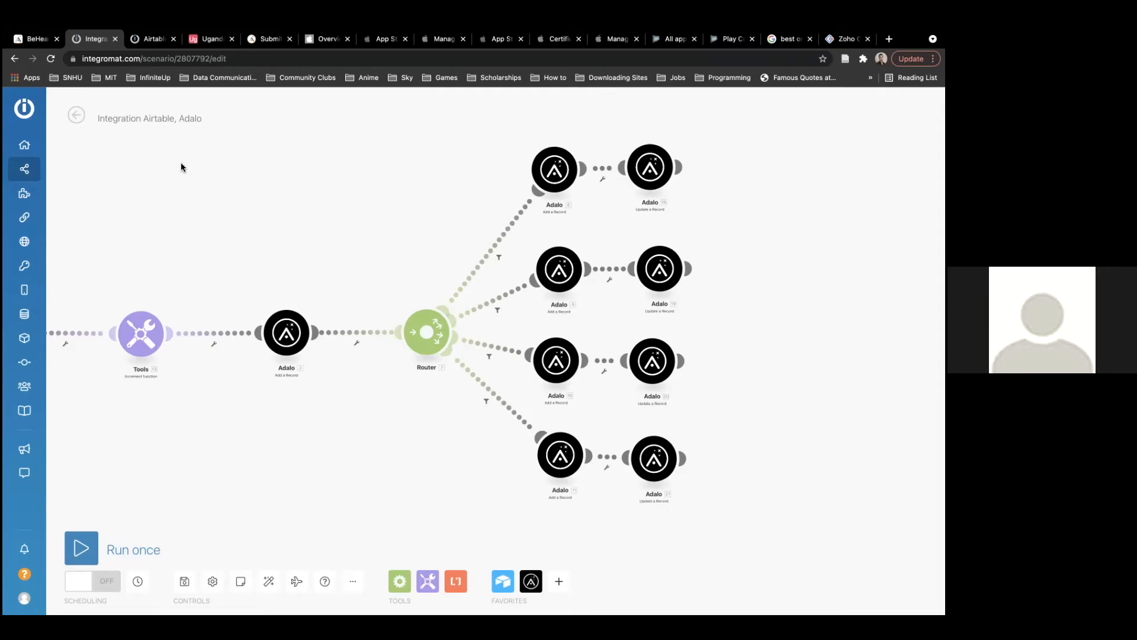
left_click_drag(330, 195, 241, 172)
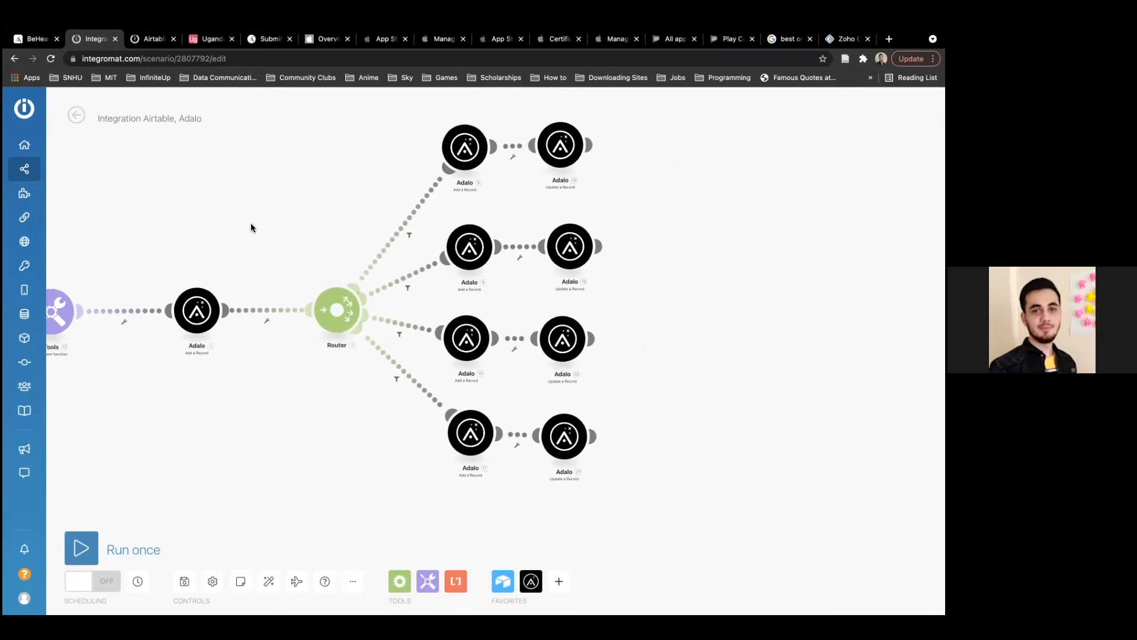
Switch to the Uganda table in Airtable and examine its Image 1 to Image 4 columns.
left_click(142, 41)
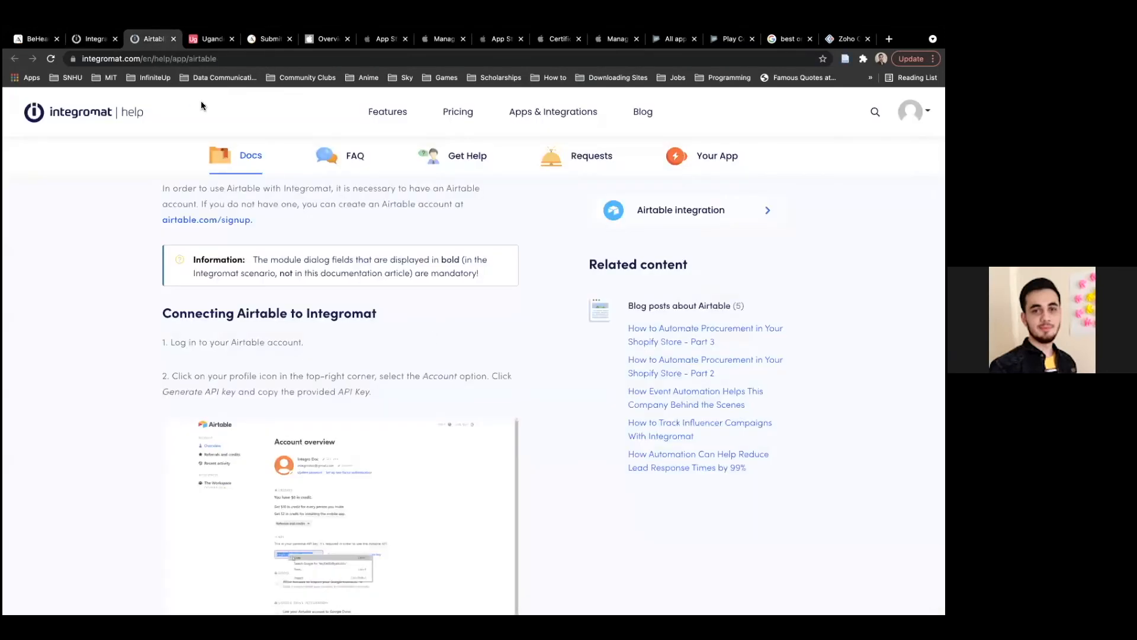
left_click(208, 42)
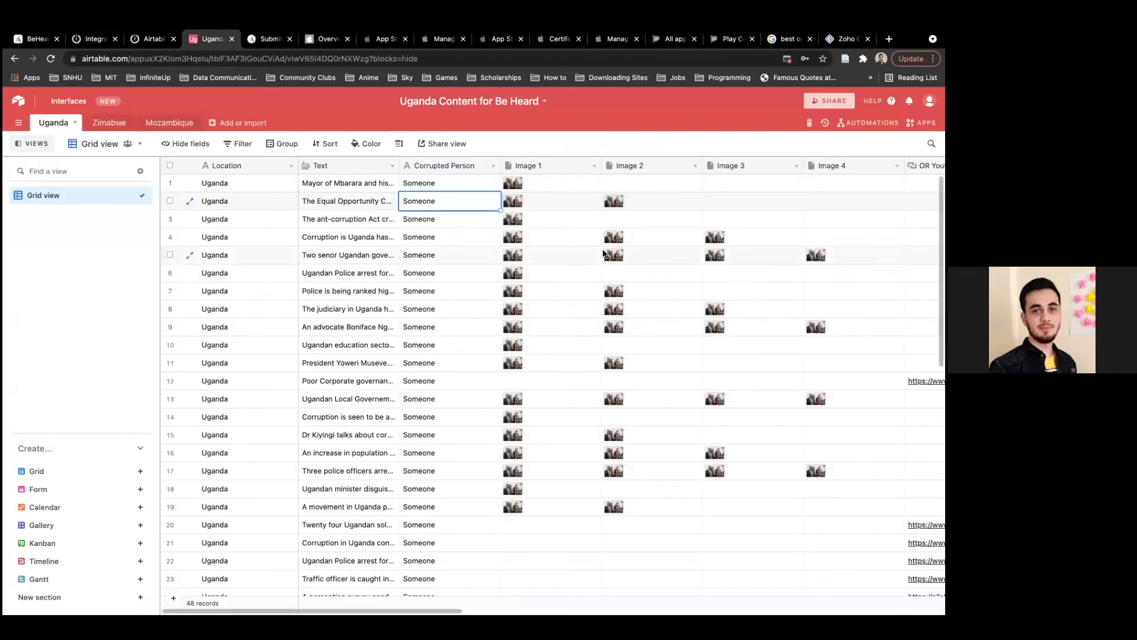
scroll(602, 253, "right", 1)
scroll(603, 253, "right", 2)
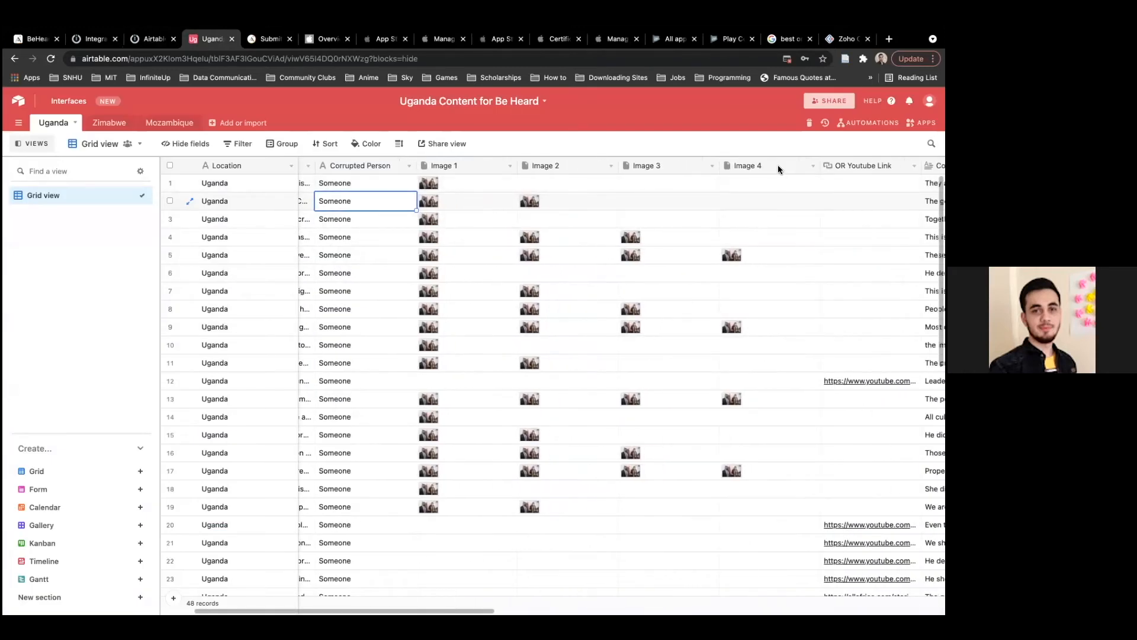
left_click(748, 233)
left_click(631, 198)
left_click(546, 185)
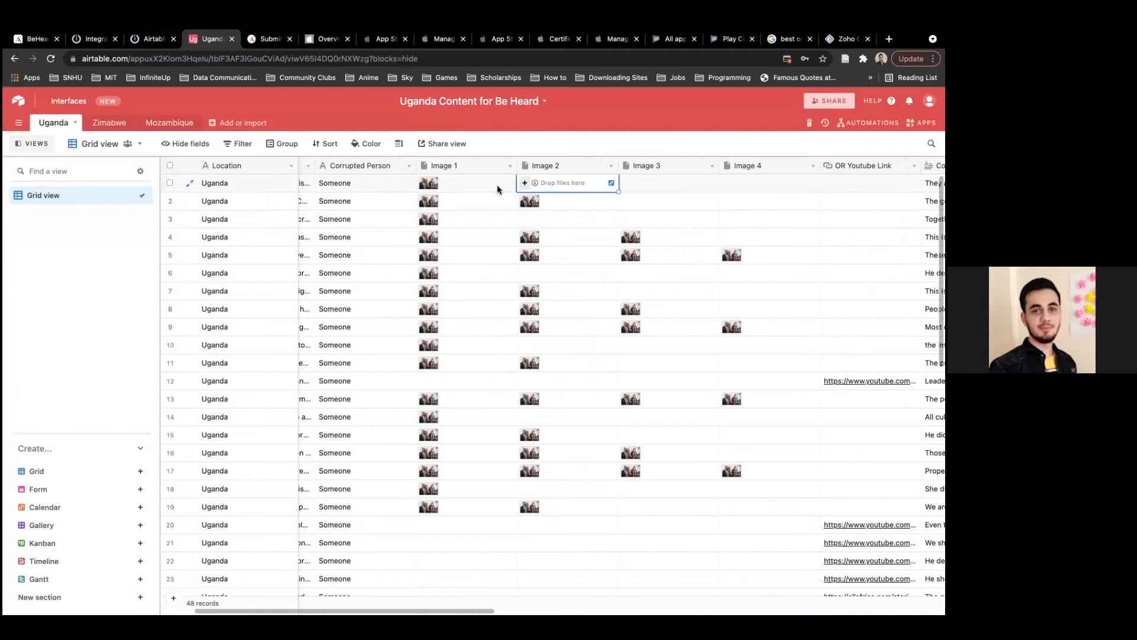
left_click(470, 186)
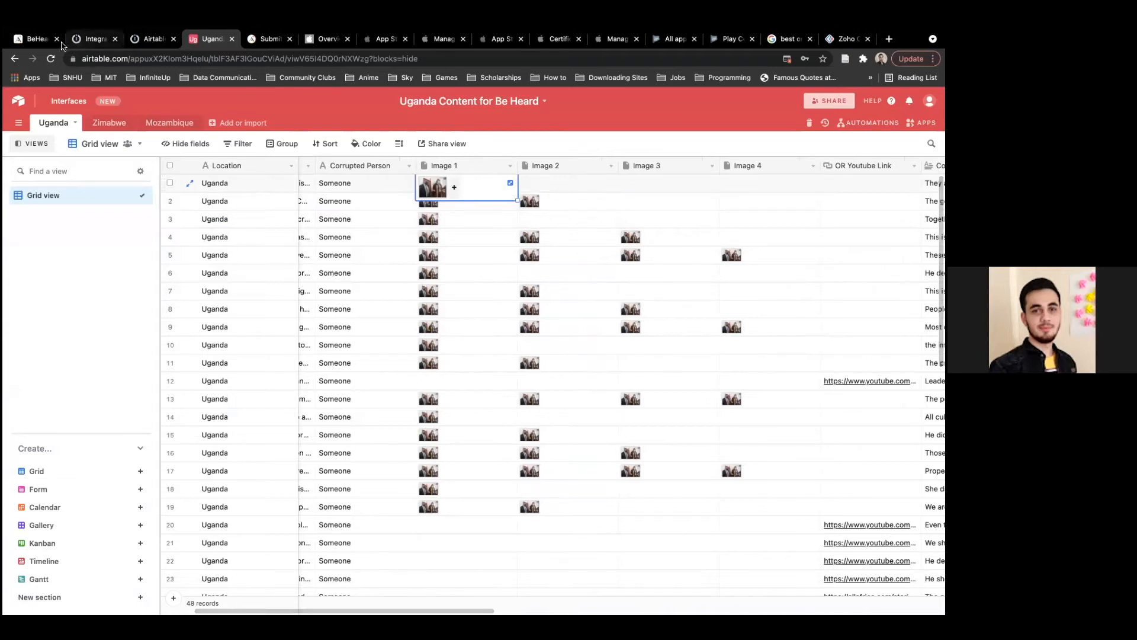
Return to the Integromat scenario and examine the uppermost branch's filter condition and the Airtable Image 1 URL item it uses.
left_click(99, 40)
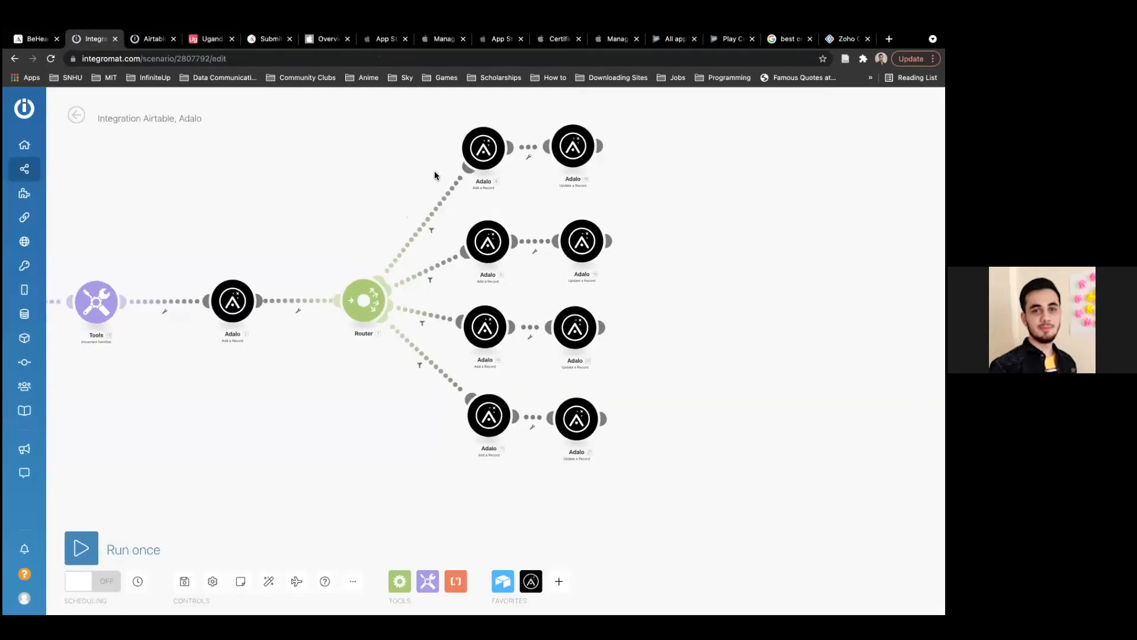
scroll(435, 173, "up", 3)
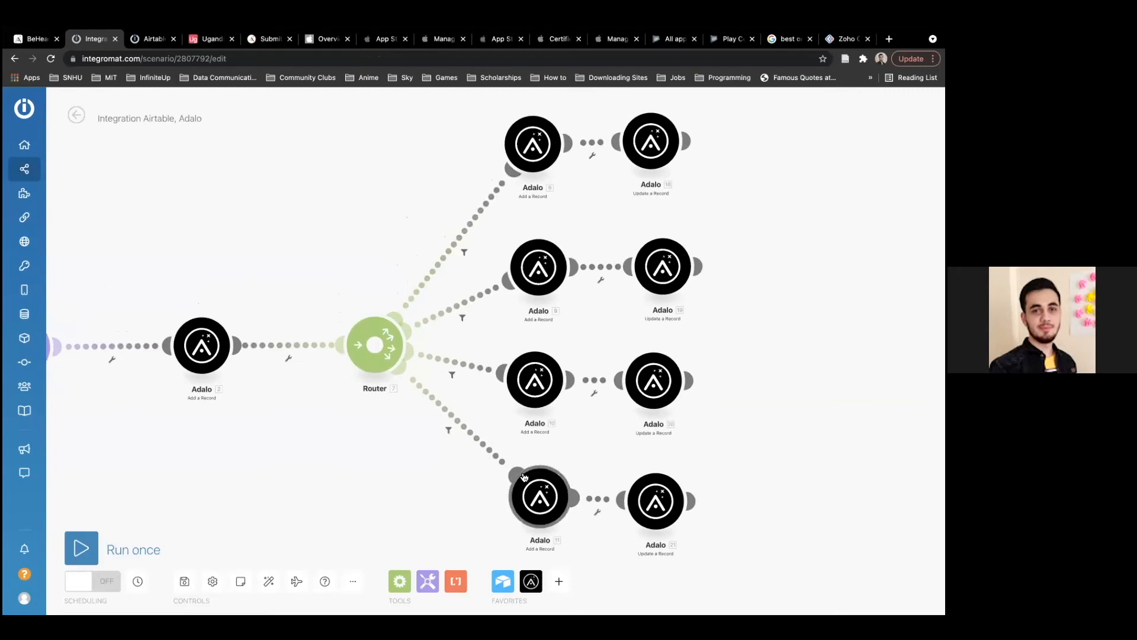
left_click(465, 253)
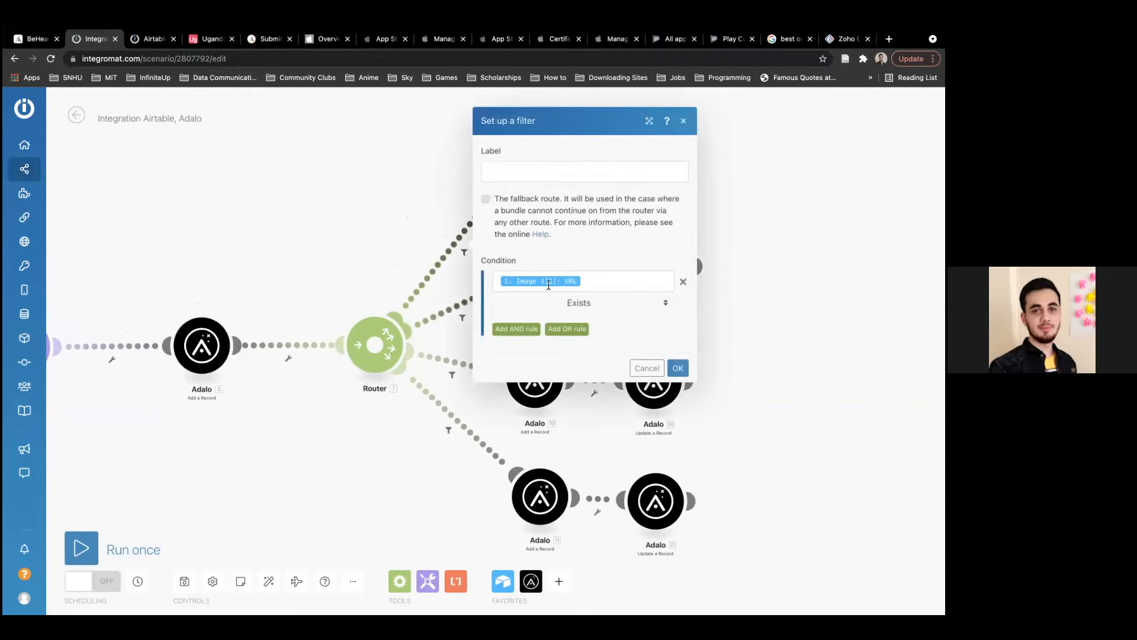
left_click(548, 285)
scroll(738, 370, "down", 5)
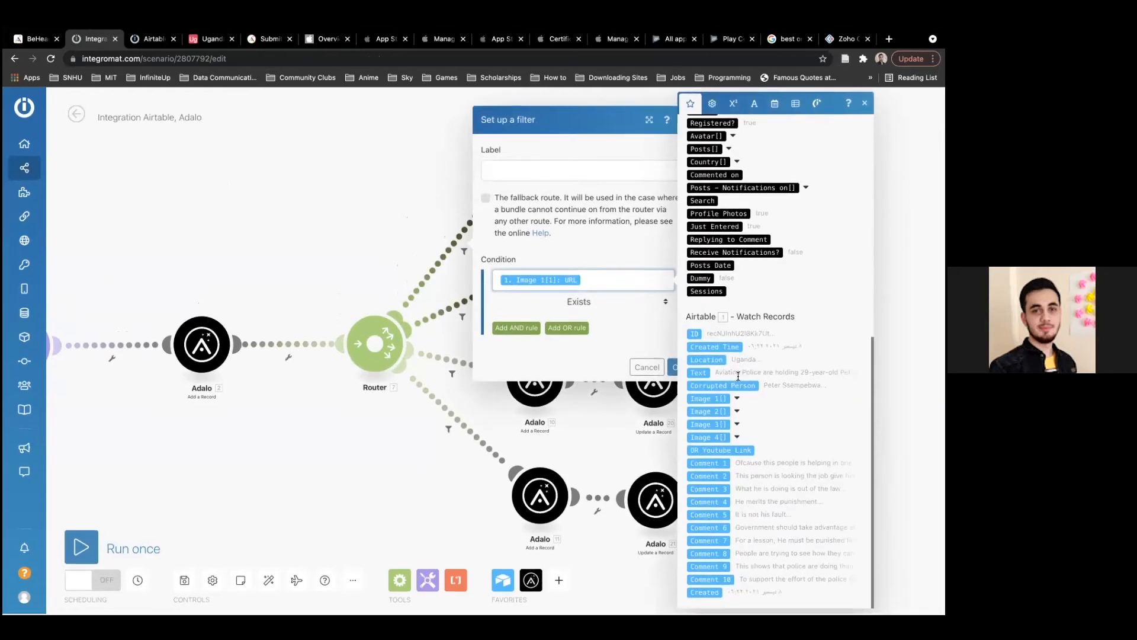
left_click(736, 399)
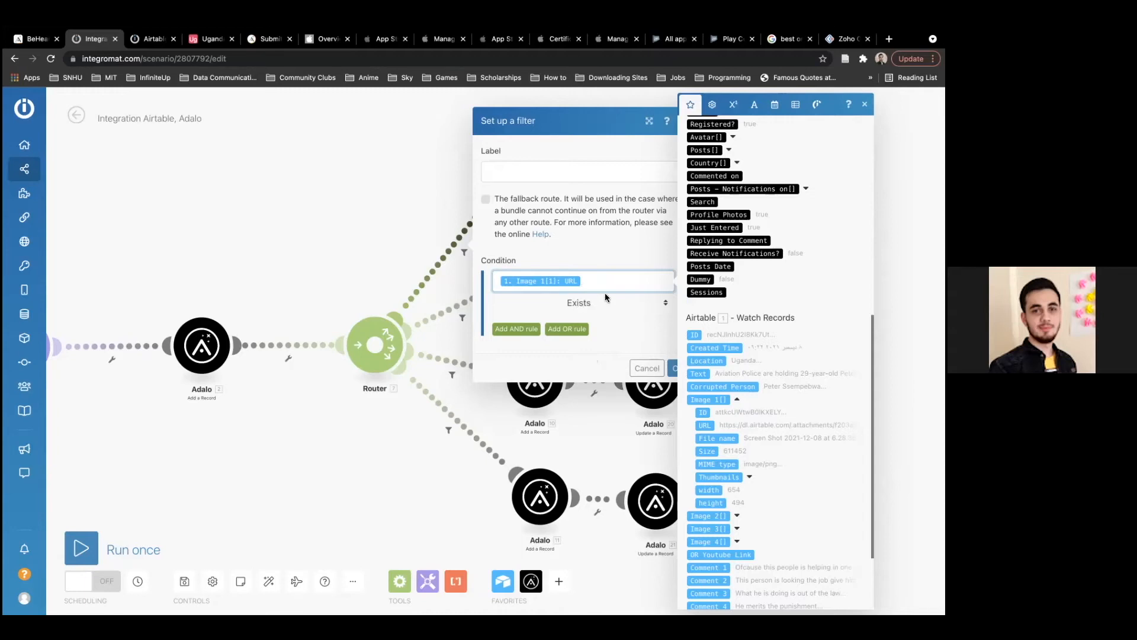
scroll(809, 470, "down", 1)
scroll(808, 470, "down", 1)
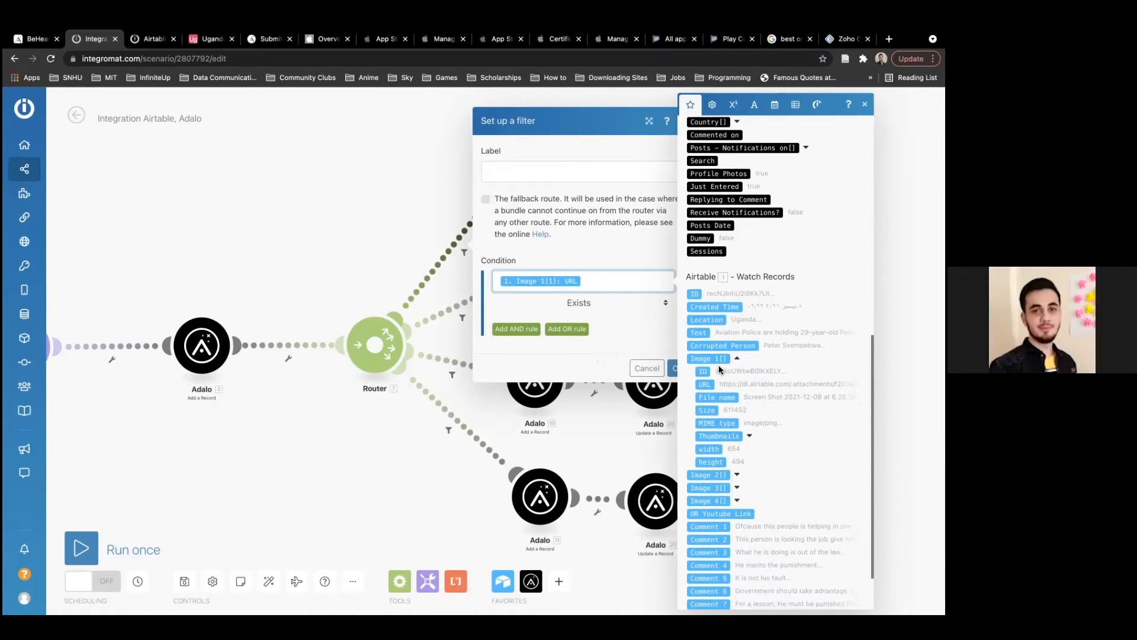
scroll(719, 365, "down", 1)
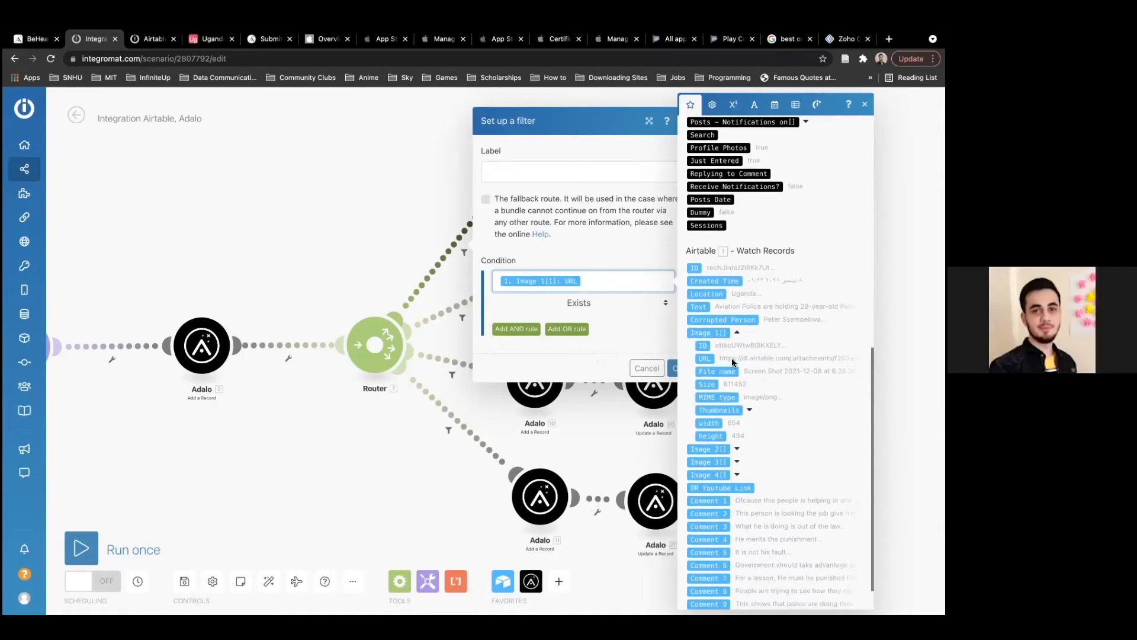
Review the available filter operators, keep Exists for the Image 1 URL condition and accept the filter.
left_click(603, 303)
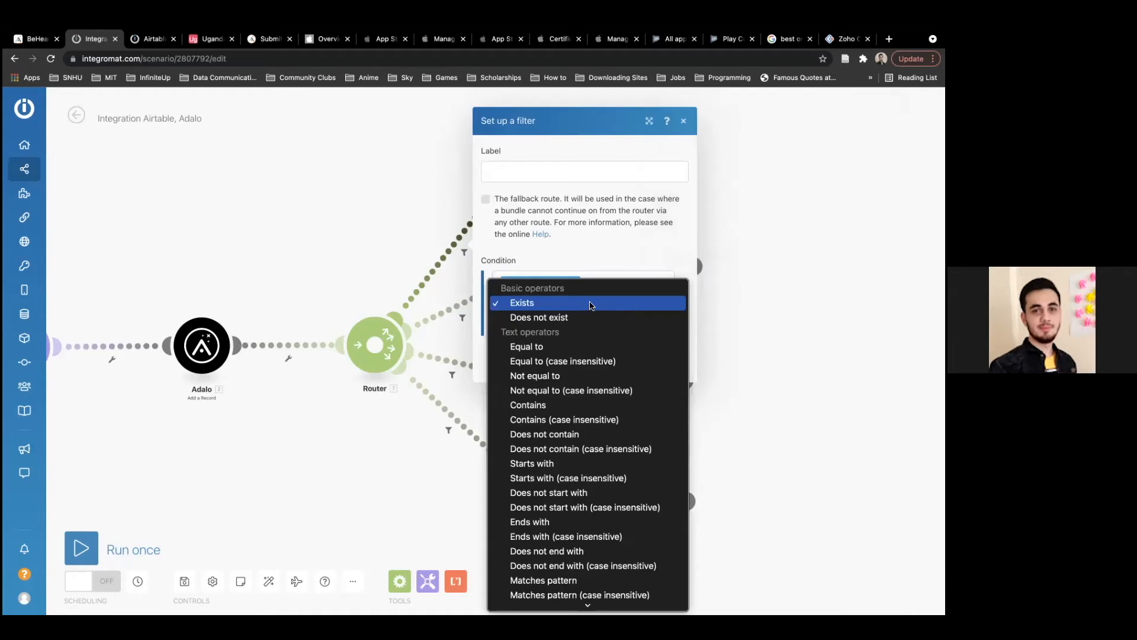
scroll(590, 314, "down", 8)
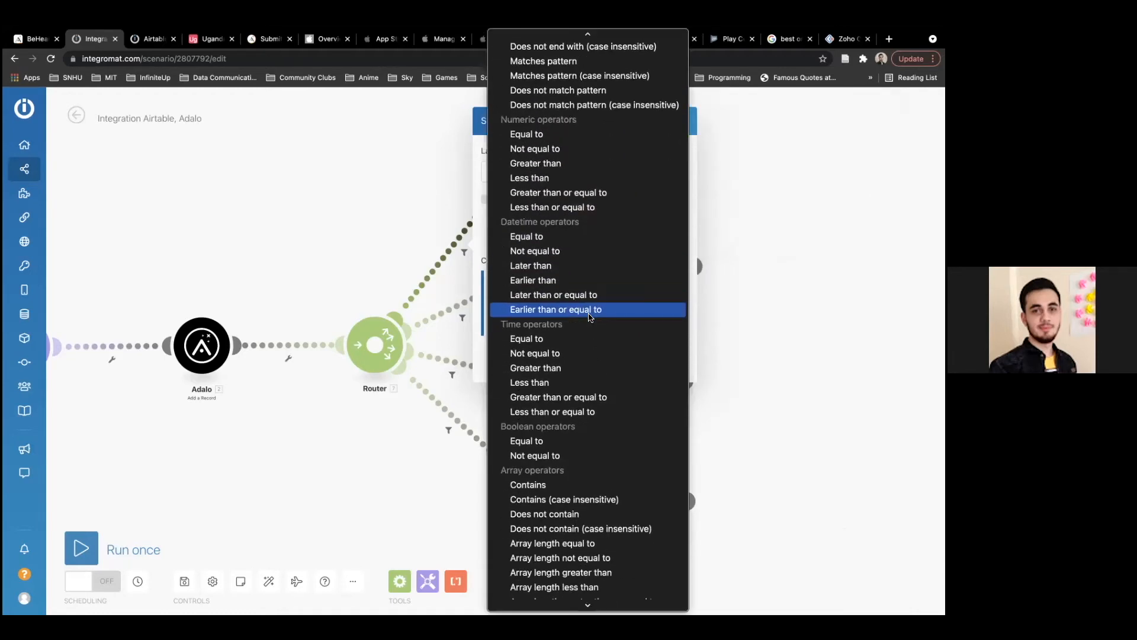
scroll(590, 317, "down", 1)
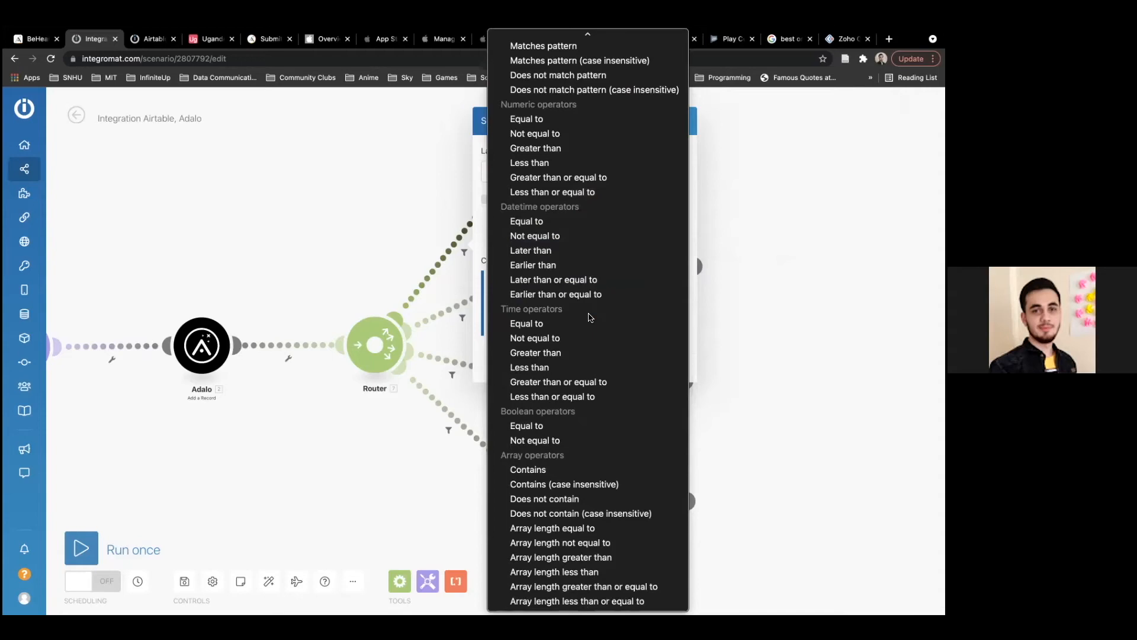
scroll(590, 317, "up", 10)
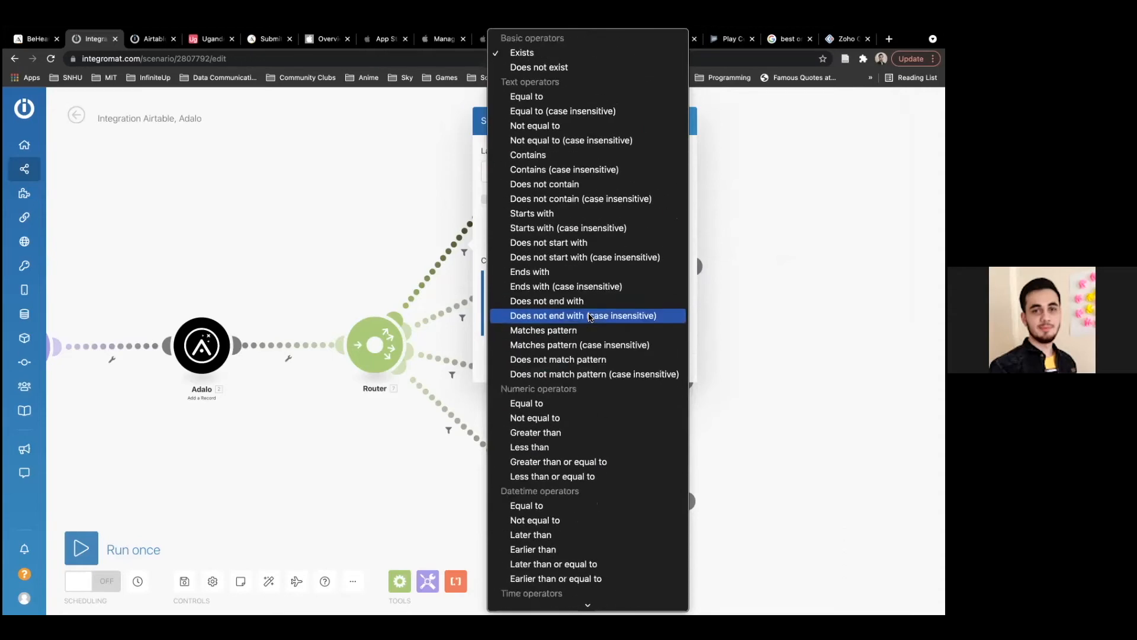
left_click(692, 191)
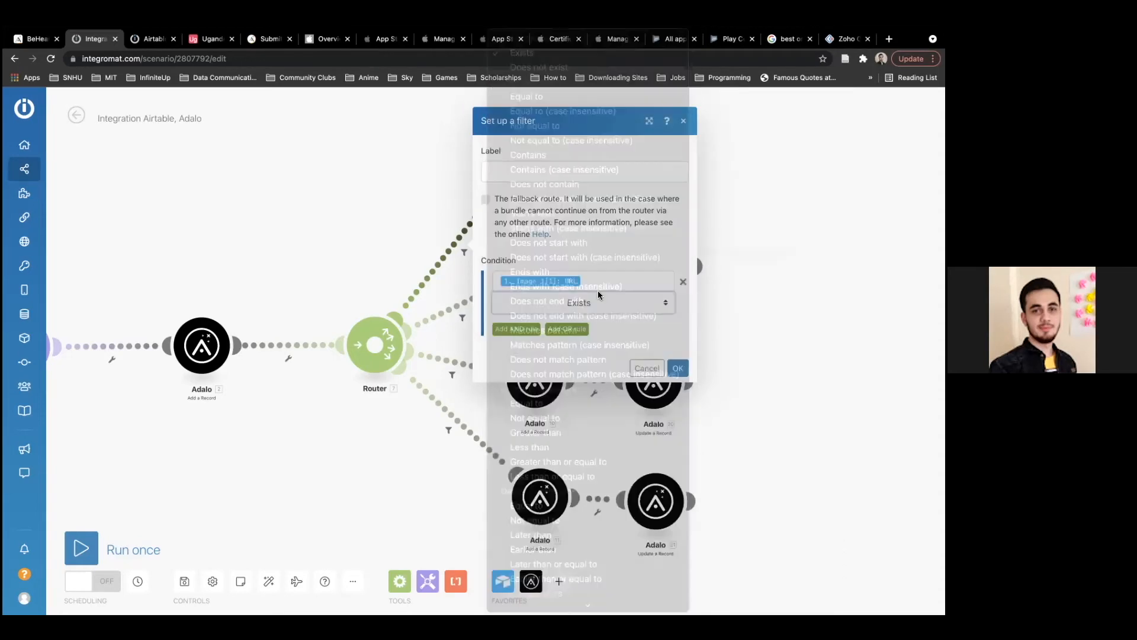
left_click(676, 368)
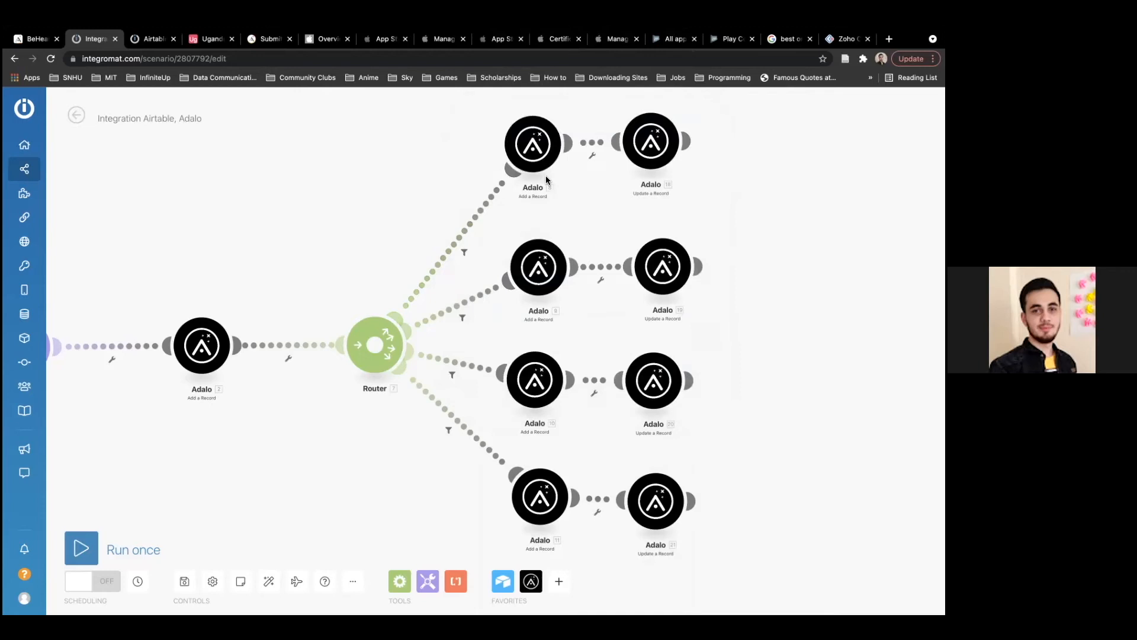
Open the uppermost branch's Adalo Add a Record module and review its BeHeard Post Photos Connection field mappings.
scroll(545, 175, "up", 4)
left_click_drag(586, 309, 583, 419)
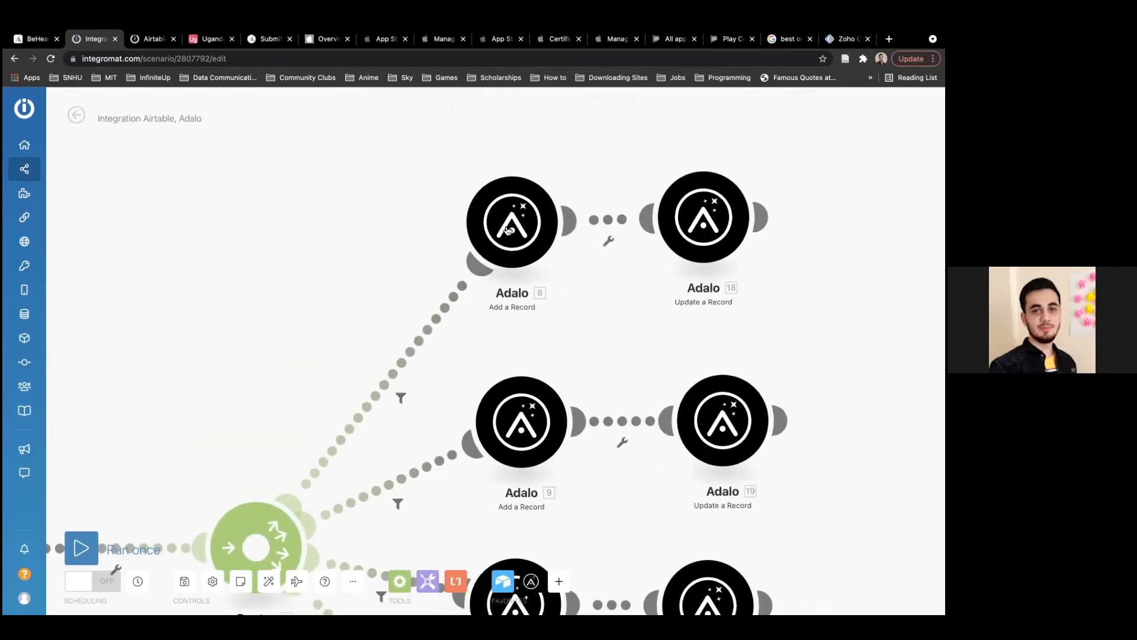
left_click(508, 230)
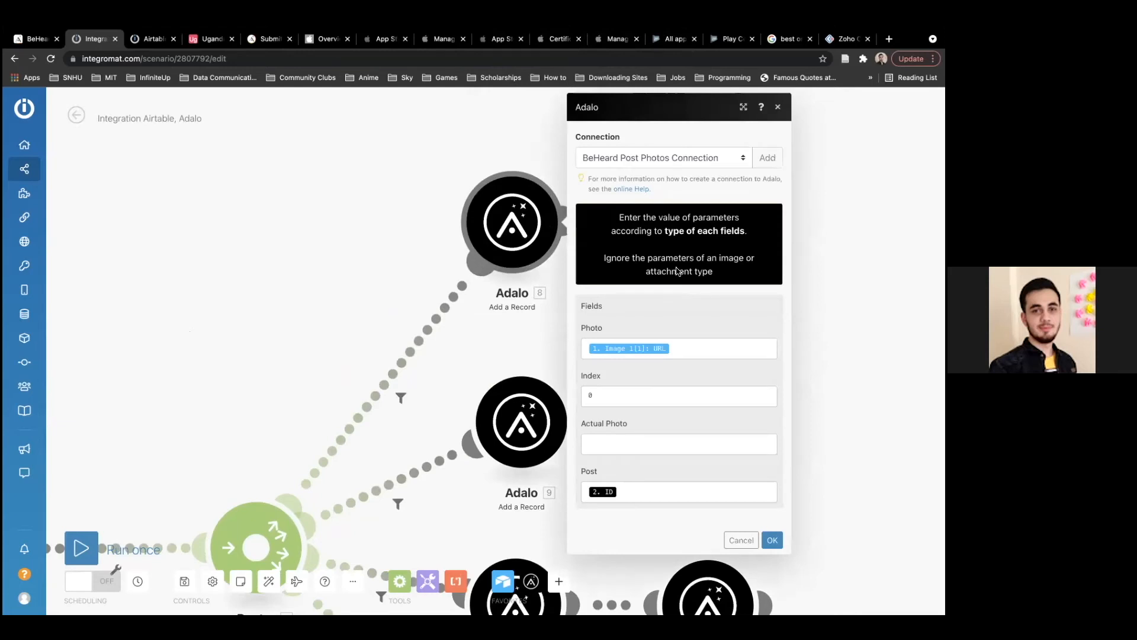
scroll(732, 321, "down", 1)
Switch to the BeHeard app in Adalo and view the Post Photos collection's records.
left_click(35, 38)
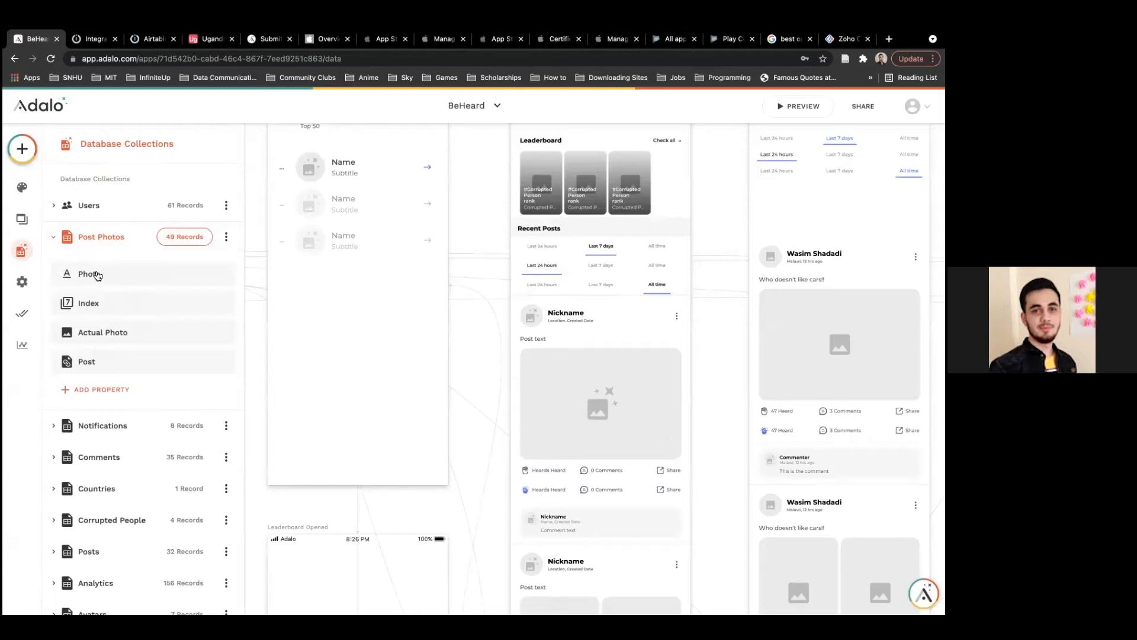
left_click(176, 237)
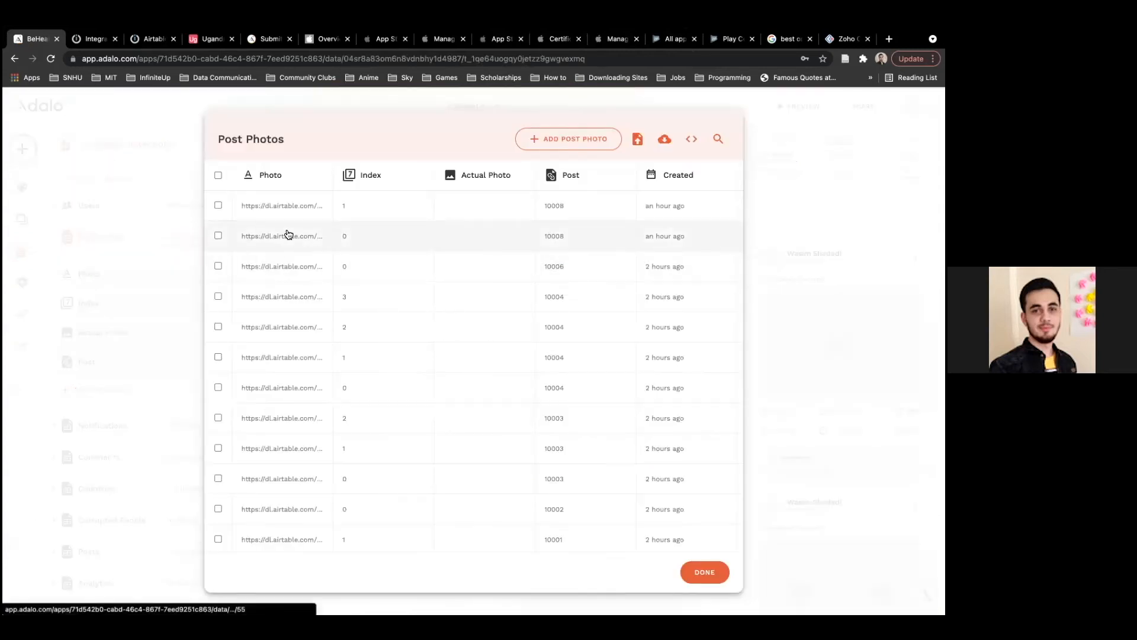
left_click(147, 256)
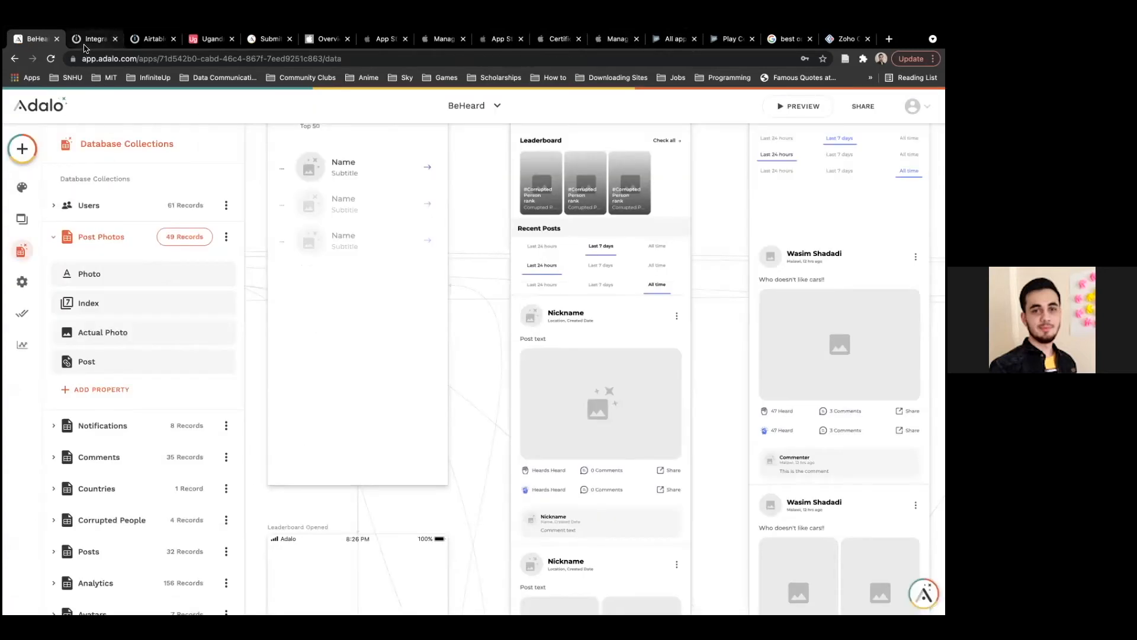
Return to the Integromat scenario and inspect the Photo and Index values of the Add a Record module.
left_click(88, 43)
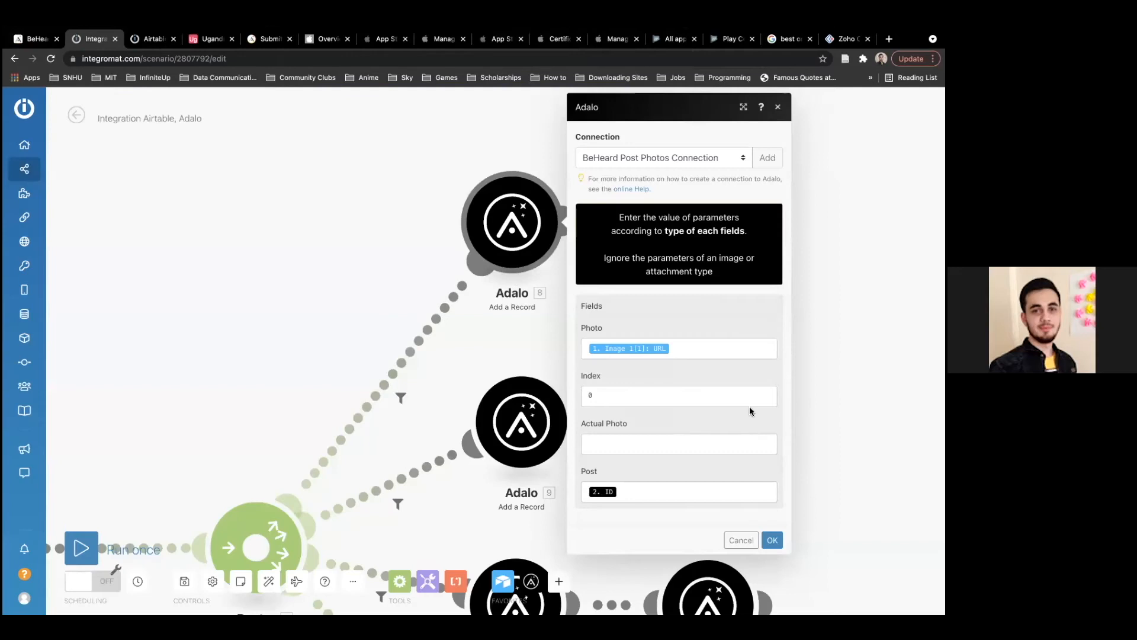
left_click(684, 343)
left_click(683, 362)
left_click(662, 395)
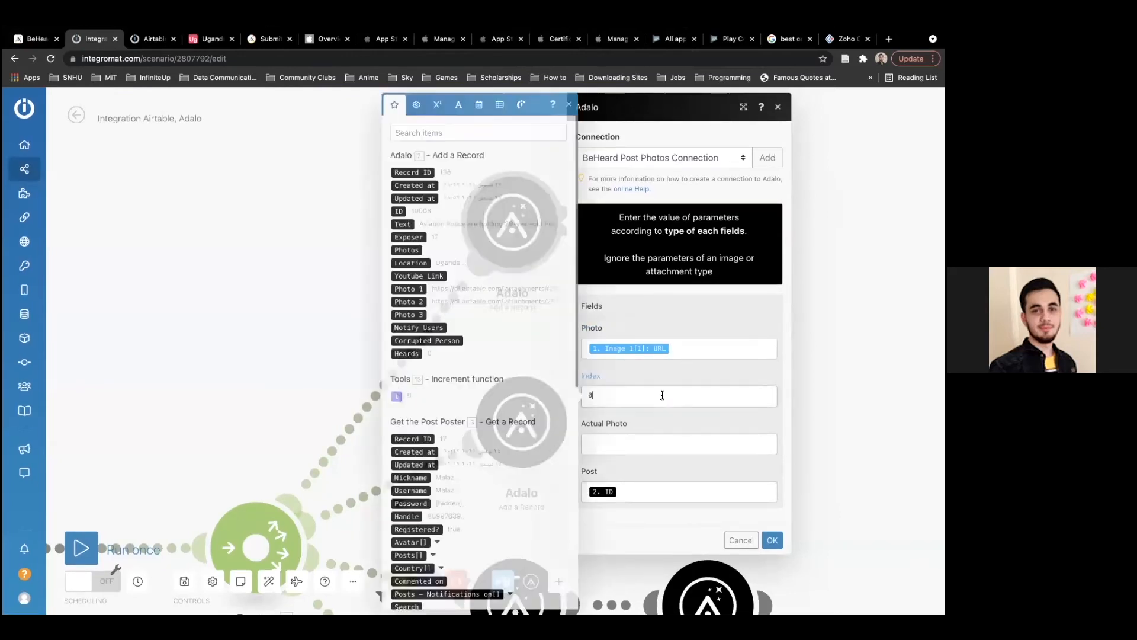
Inspect the Post field's mapping in the uppermost Add a Record module and browse the mappable items.
left_click(670, 378)
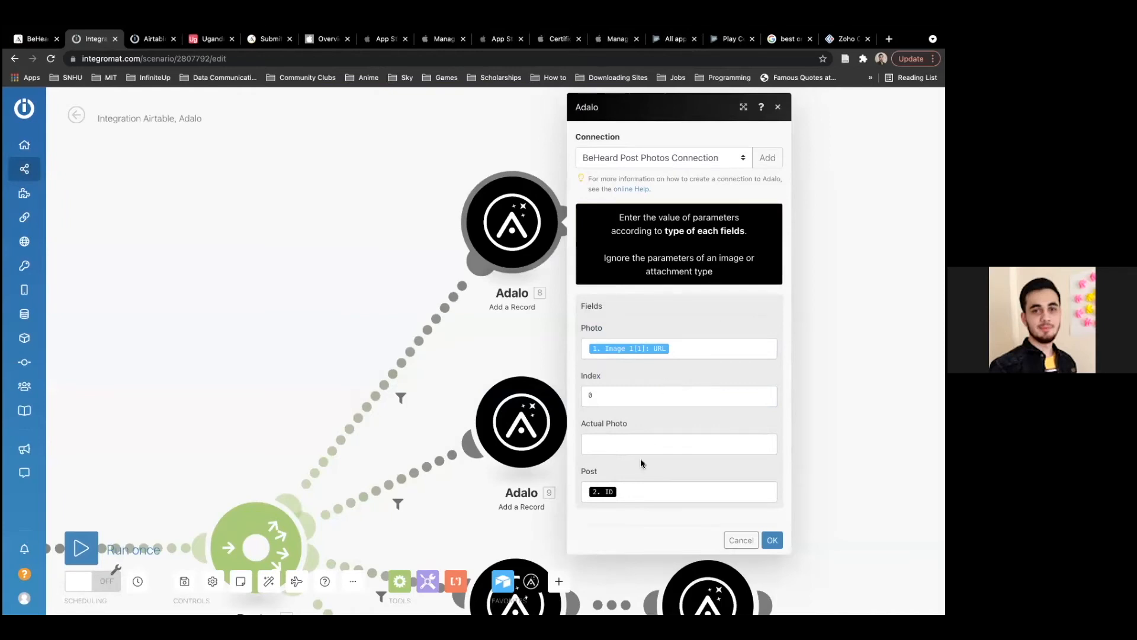
left_click(642, 491)
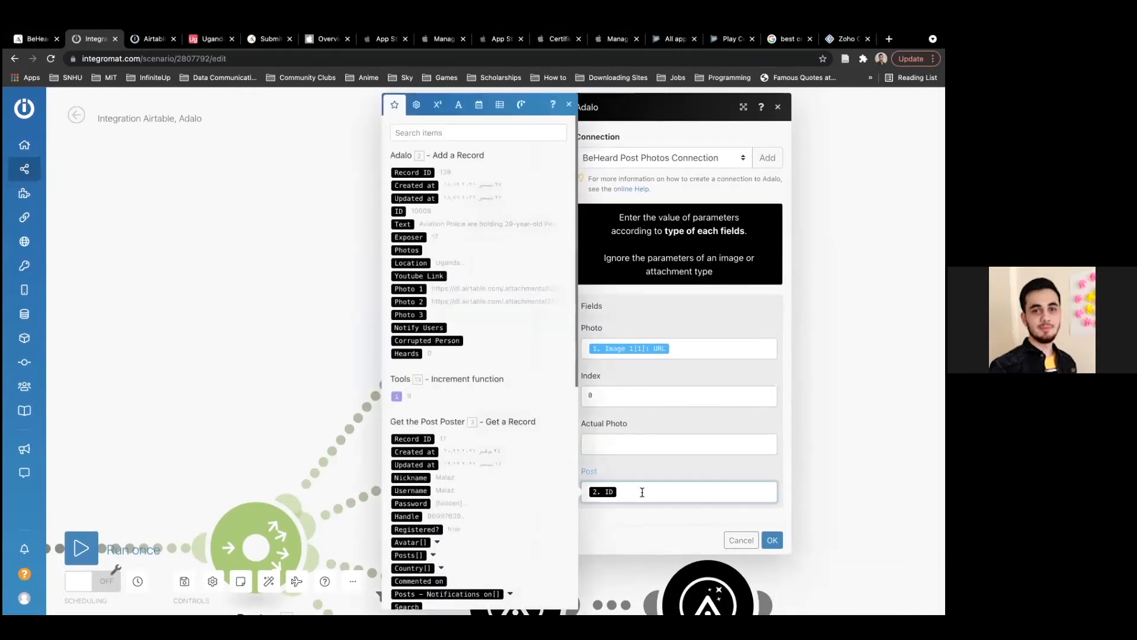
scroll(528, 503, "down", 3)
scroll(528, 508, "up", 3)
Review the field mappings of the Add a Record module before the router, which uses the BeHeard Posts Connection.
left_click(304, 291)
left_click_drag(289, 333, 587, 175)
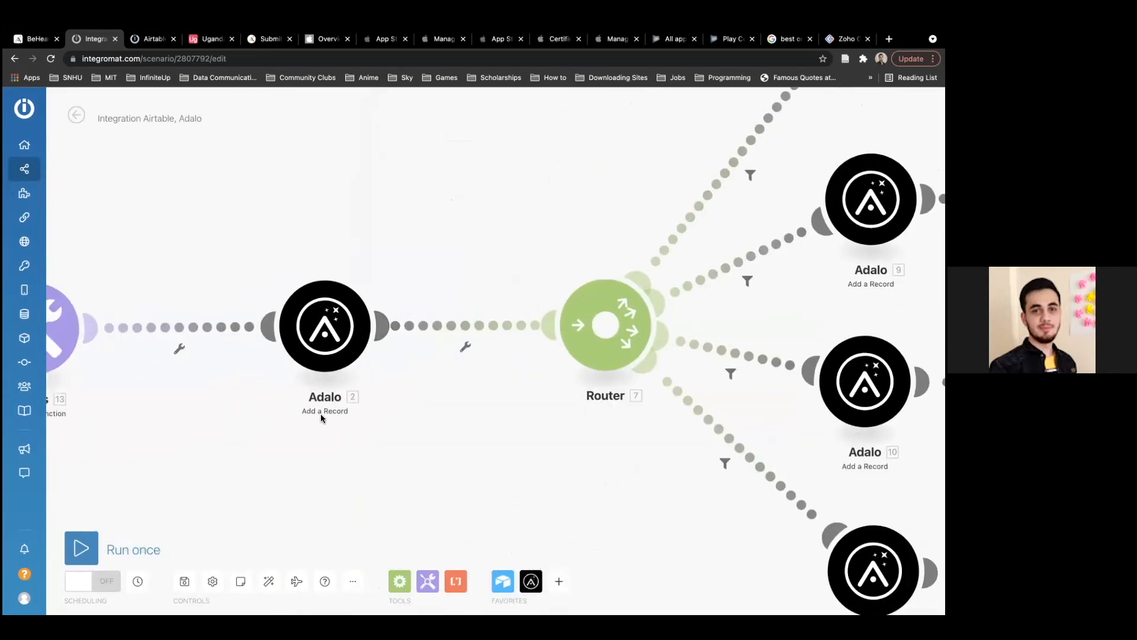
left_click(300, 326)
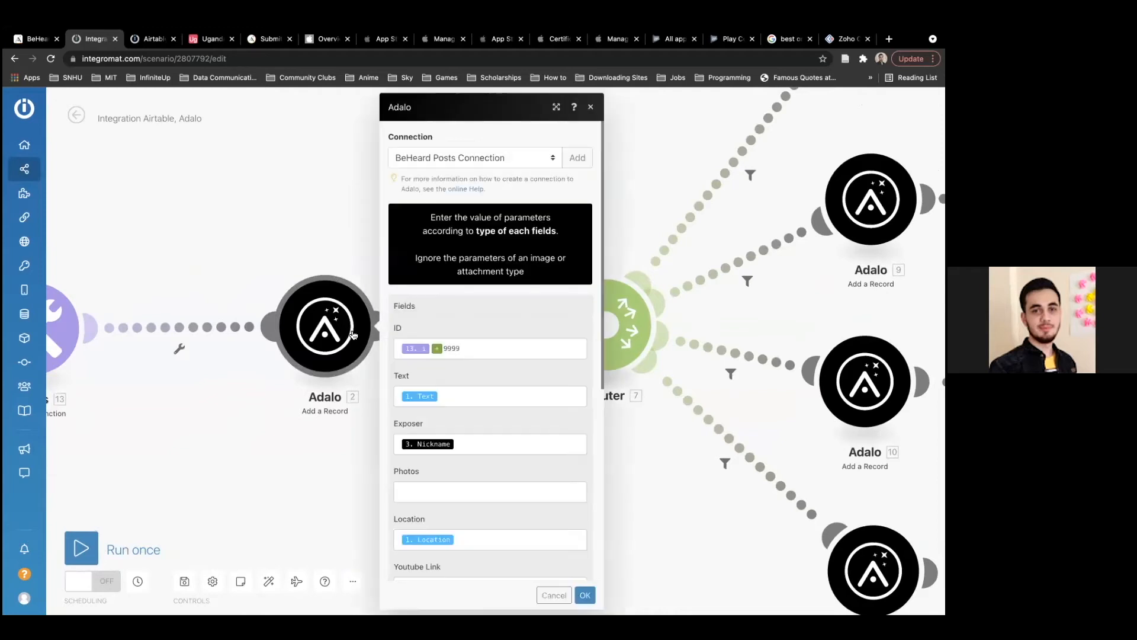
left_click(336, 215)
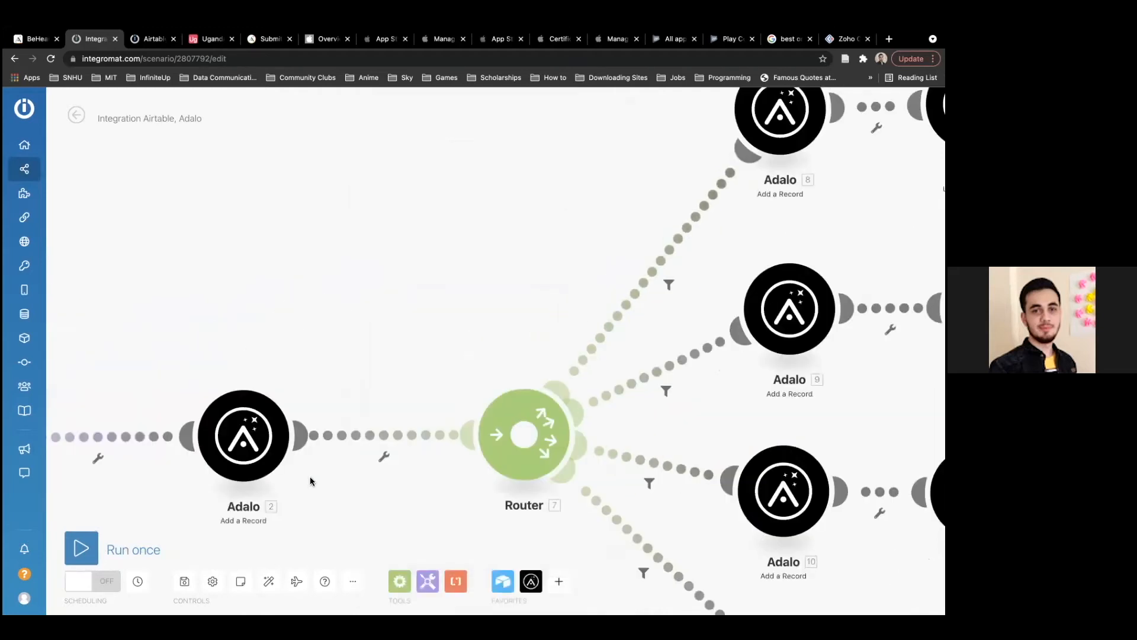
Re-examine the uppermost branch's Add a Record mappings, particularly Post, and close the module without changes.
left_click(609, 339)
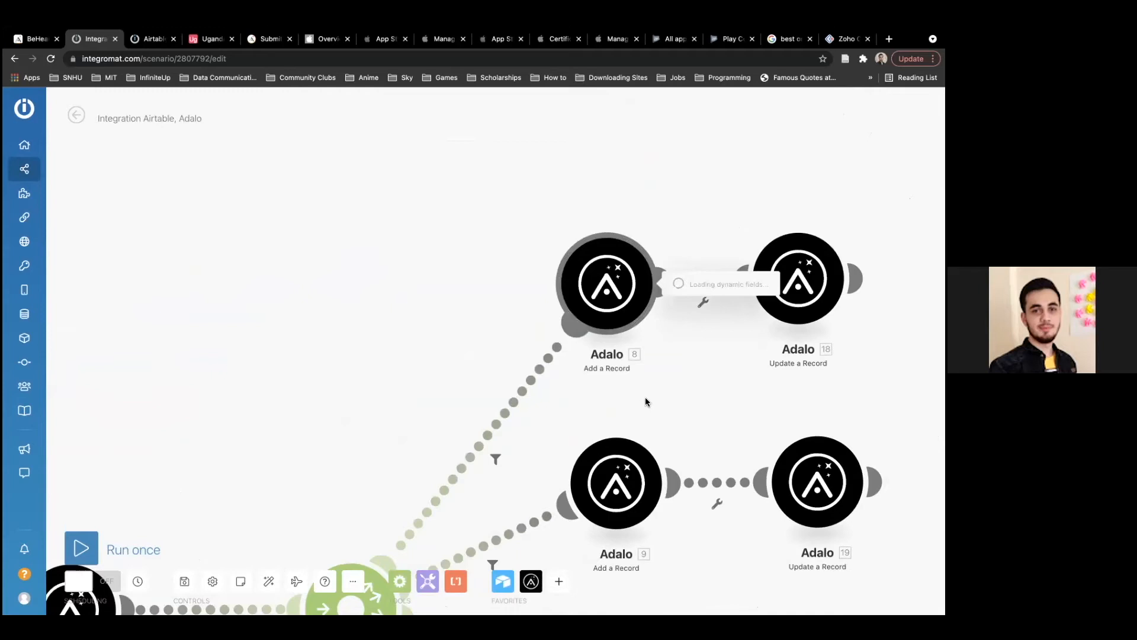
left_click(724, 487)
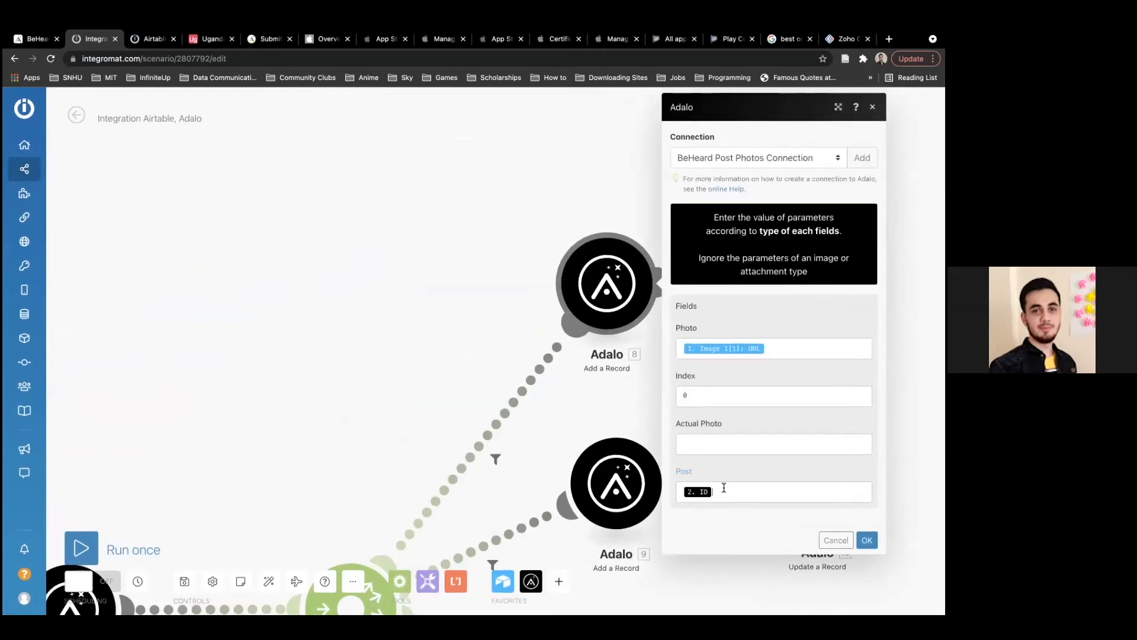
scroll(641, 449, "down", 7)
scroll(634, 433, "up", 4)
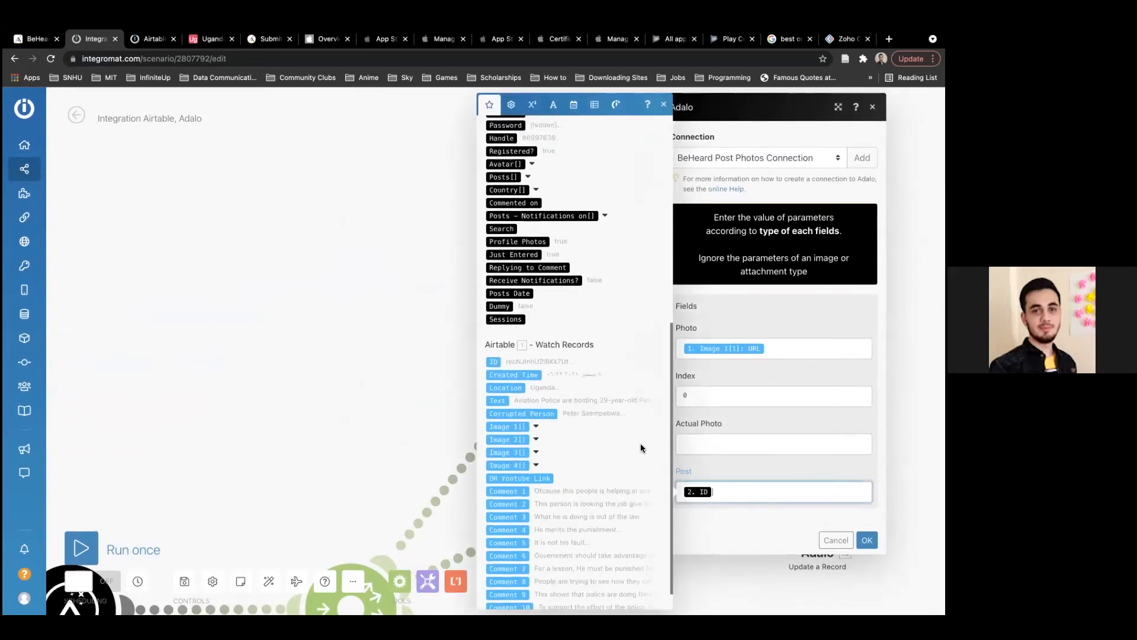
left_click(725, 462)
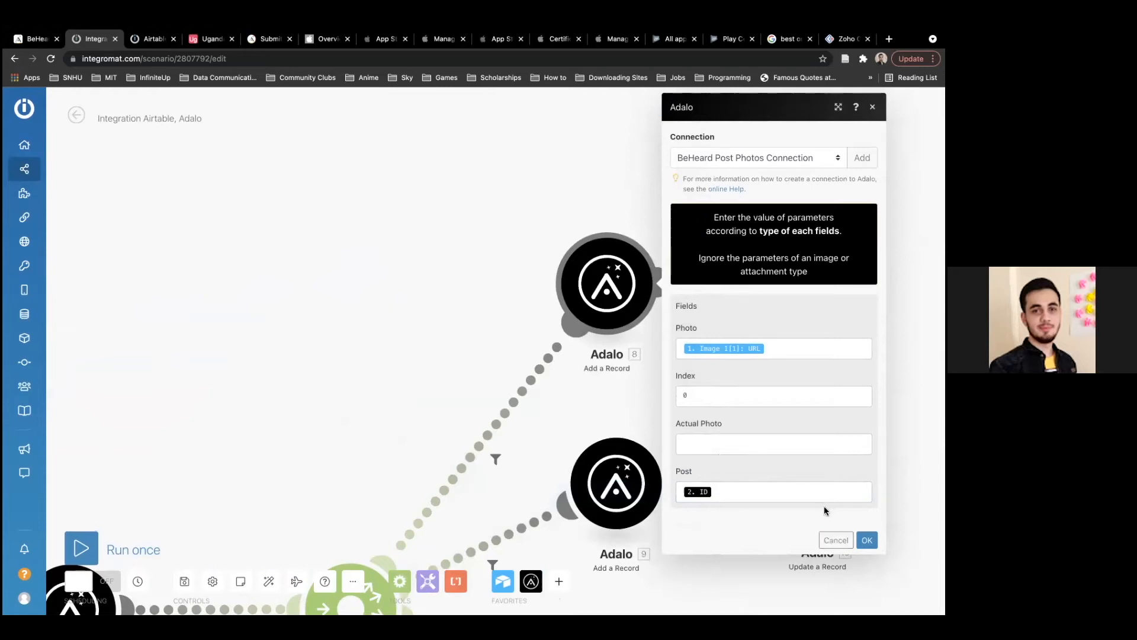
left_click(823, 540)
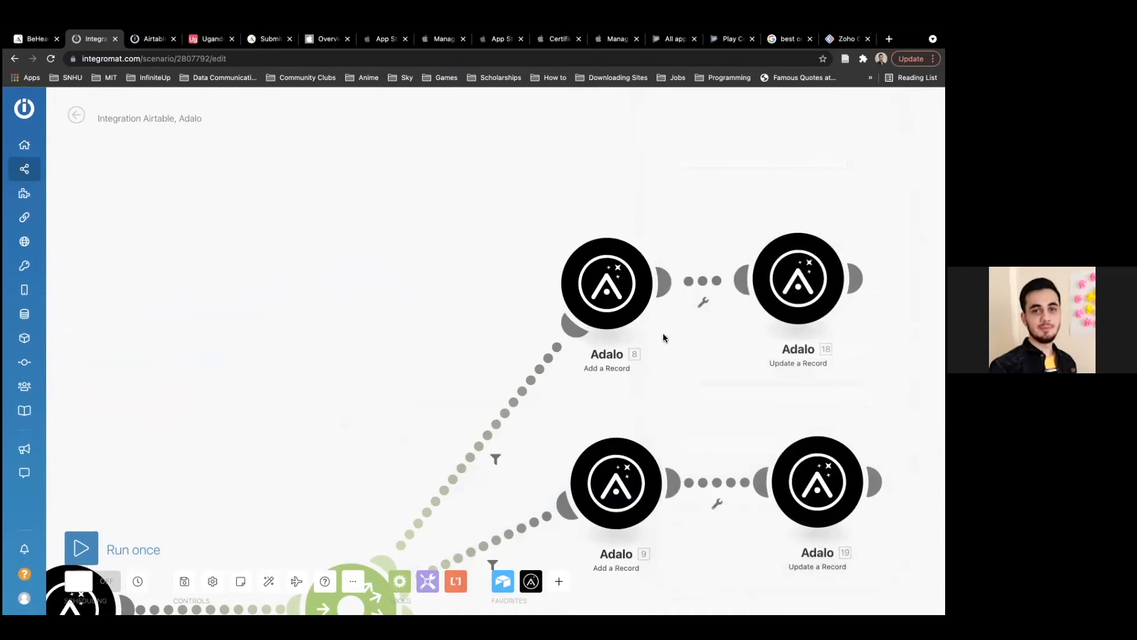
left_click(597, 291)
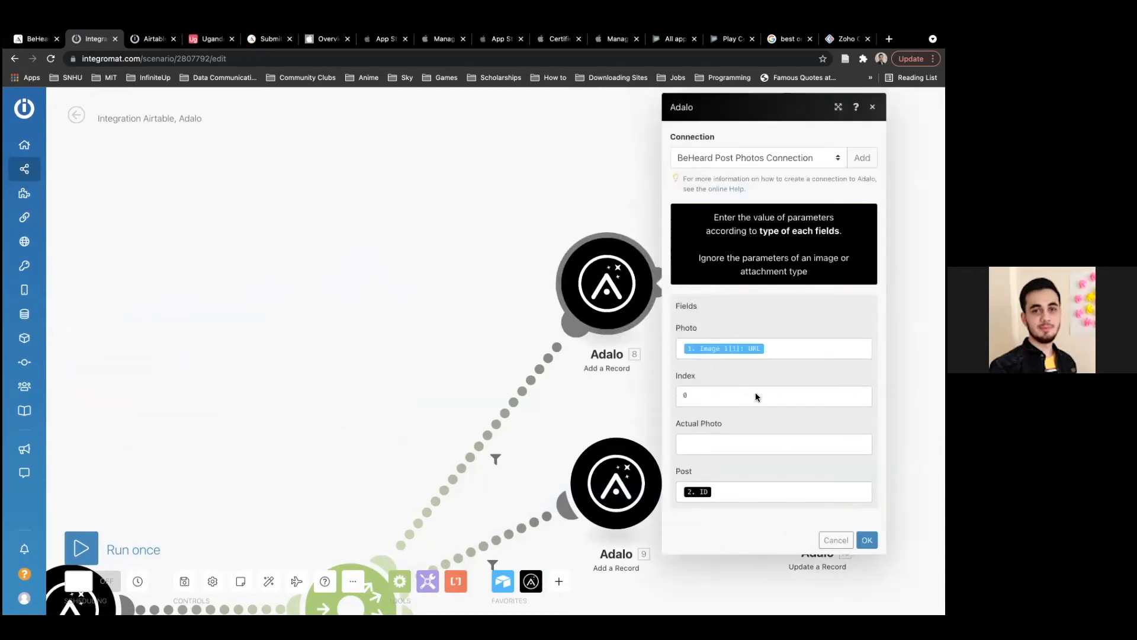
left_click(836, 540)
Open the uppermost branch's Update a Record module and examine its Record ID mapping against the available items.
scroll(670, 407, "down", 2)
scroll(670, 408, "right", 2)
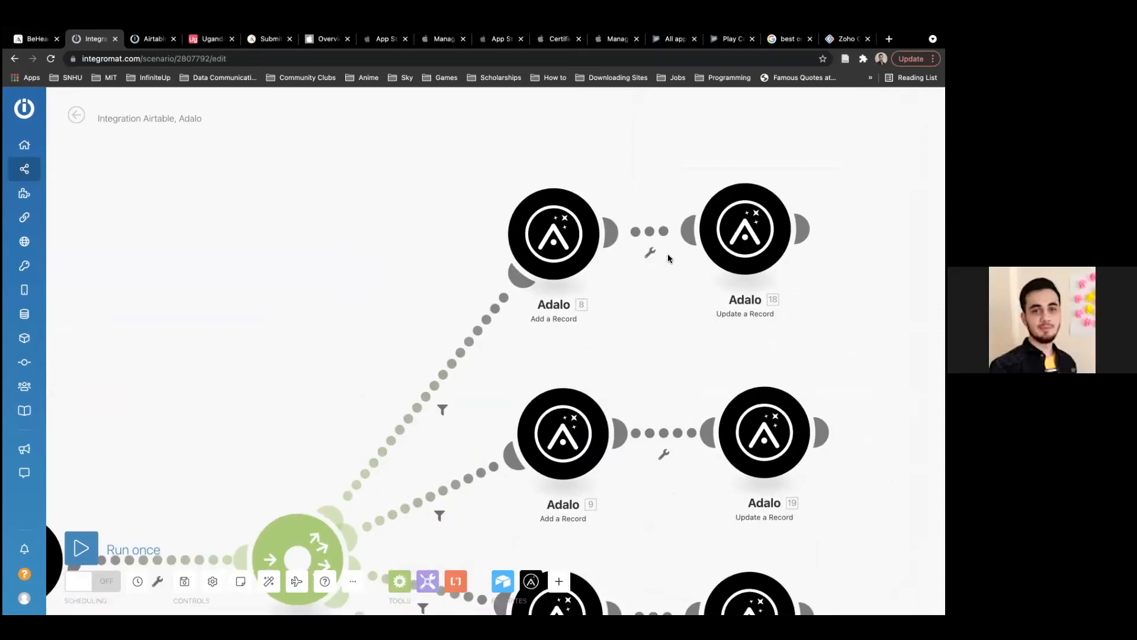
left_click(651, 257)
left_click(708, 241)
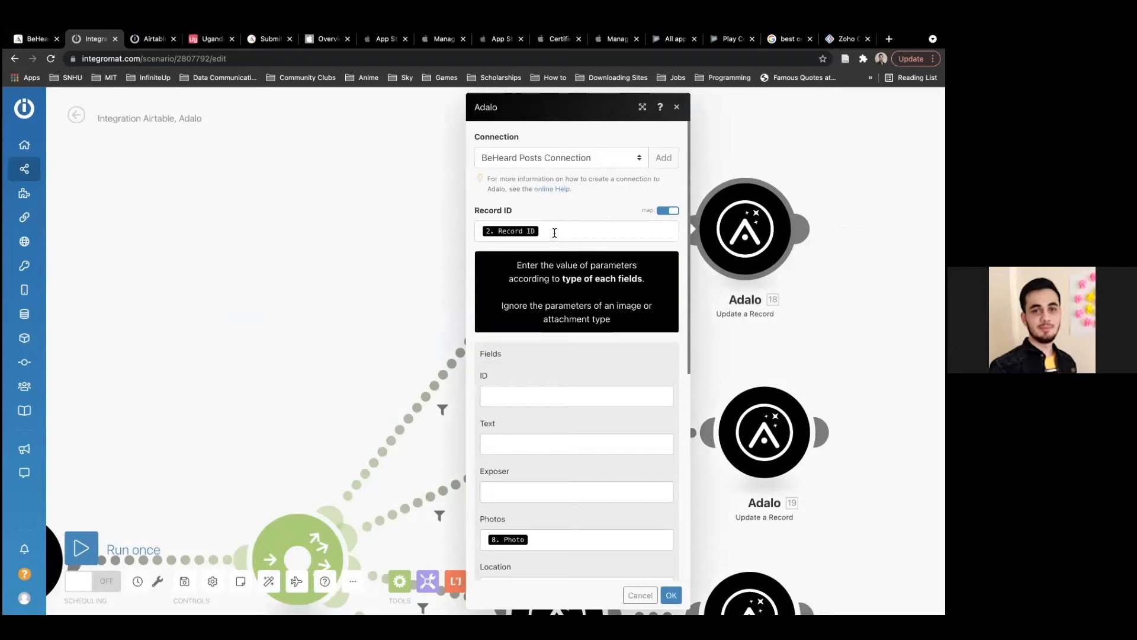
left_click(554, 233)
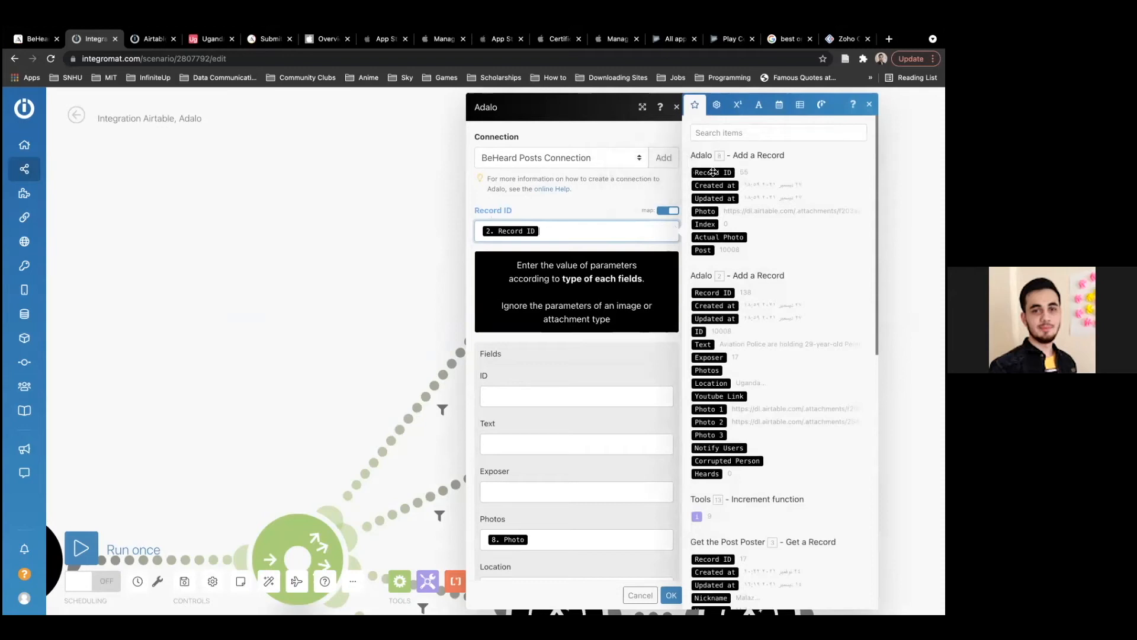
scroll(721, 274, "down", 1)
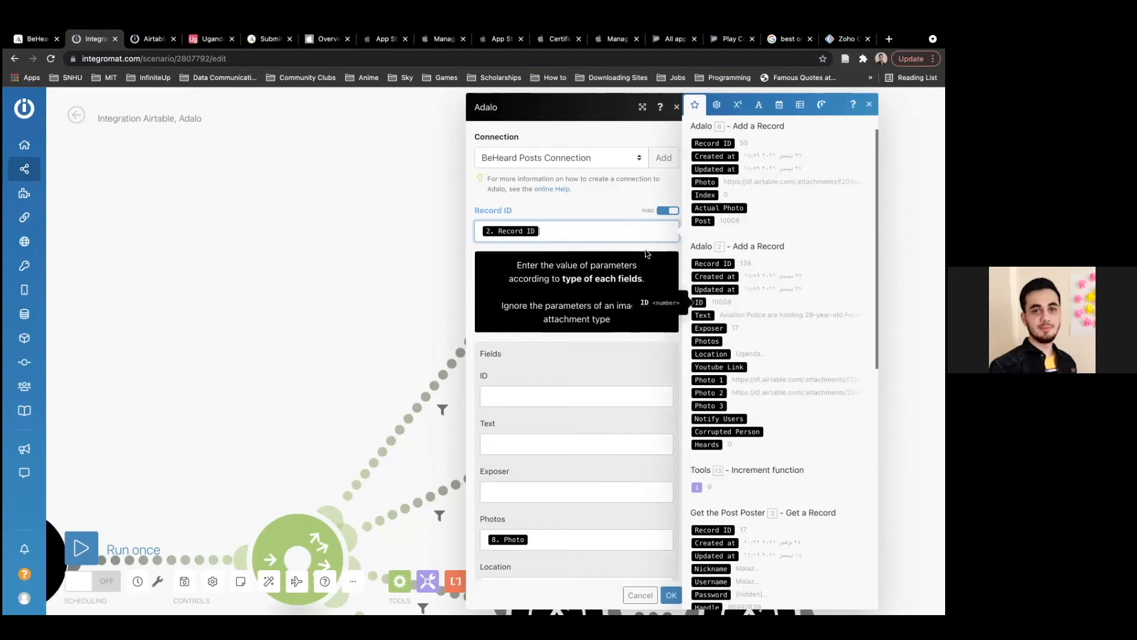
left_click(607, 215)
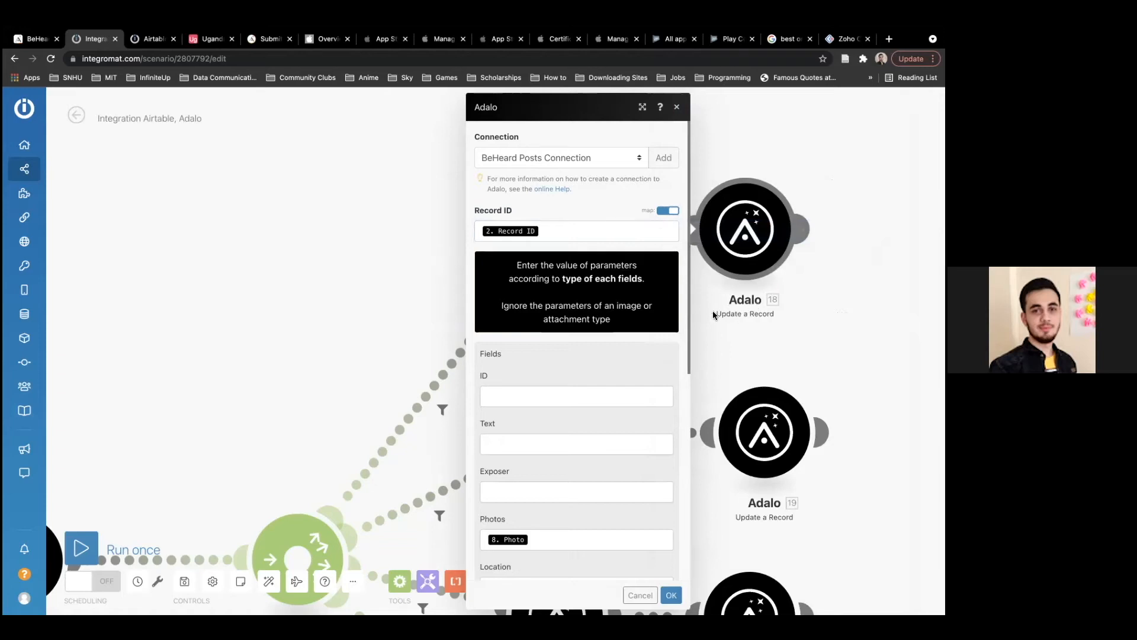
Turn off mapping for Record ID, browse the selectable records and cancel the module's changes.
left_click(667, 211)
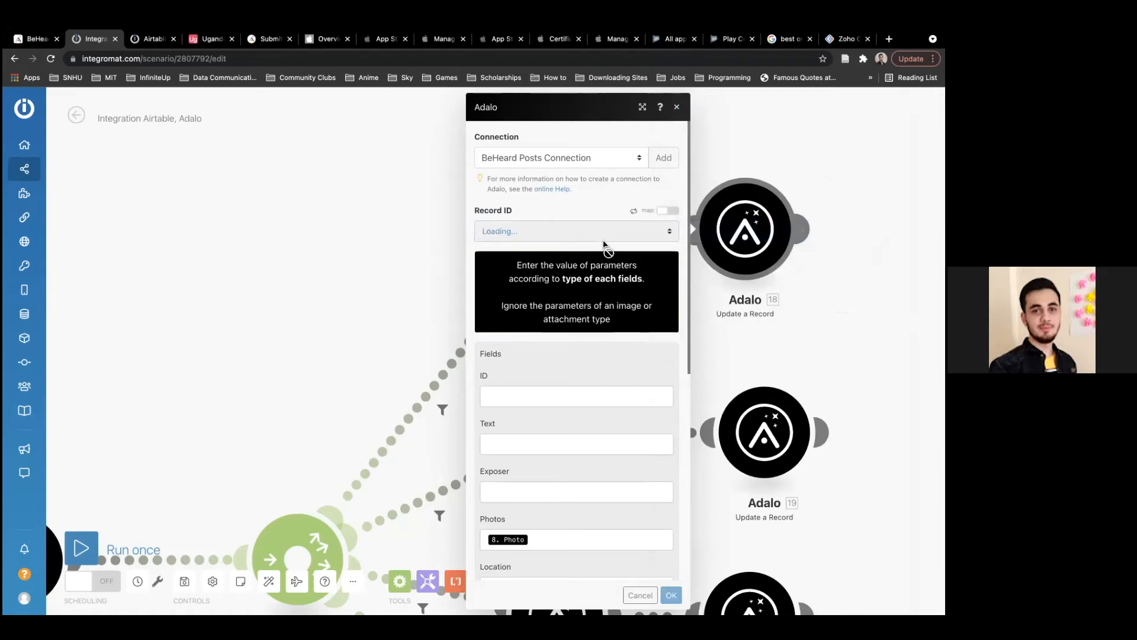
left_click(577, 229)
scroll(561, 301, "down", 3)
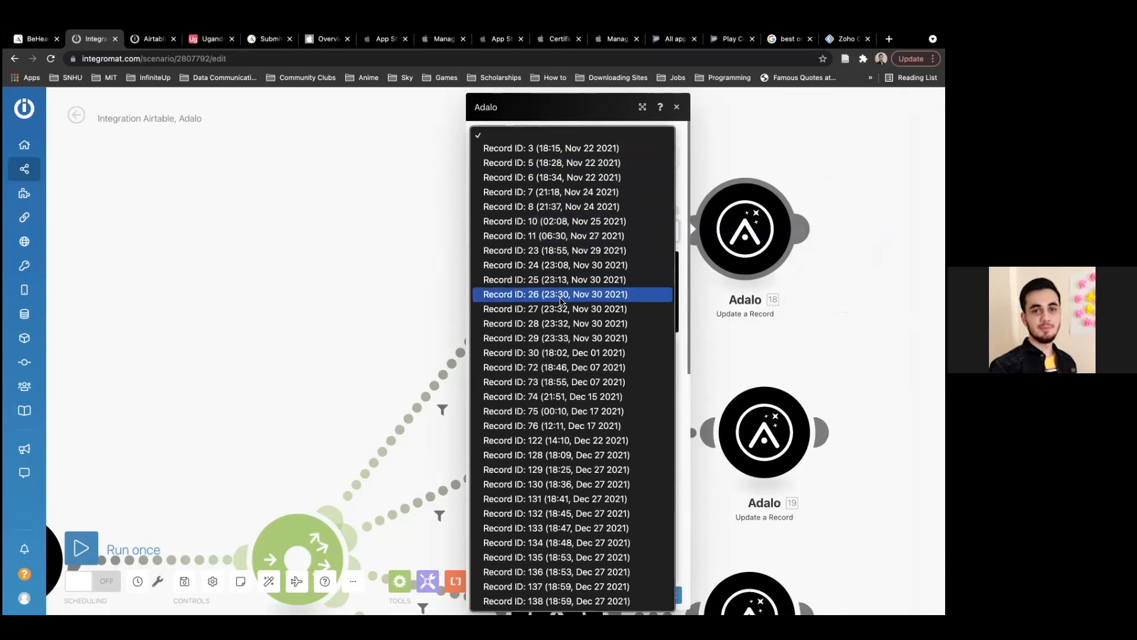
left_click(544, 117)
left_click(637, 595)
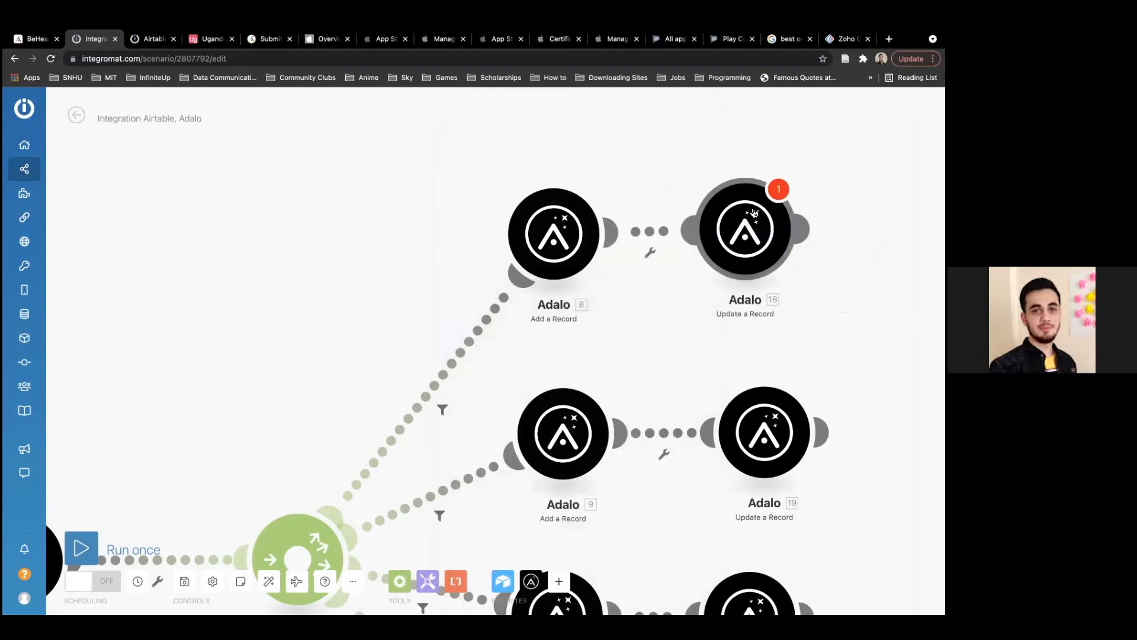
Reopen the uppermost Update a Record module and examine its Record ID and Photos mappings.
left_click(754, 213)
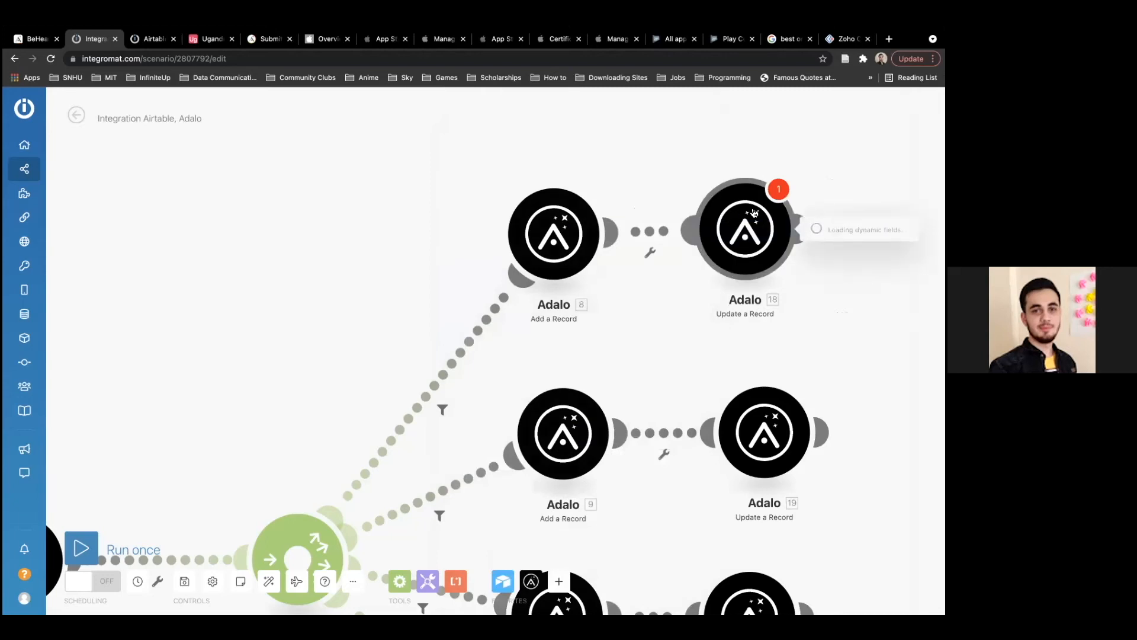
left_click(588, 231)
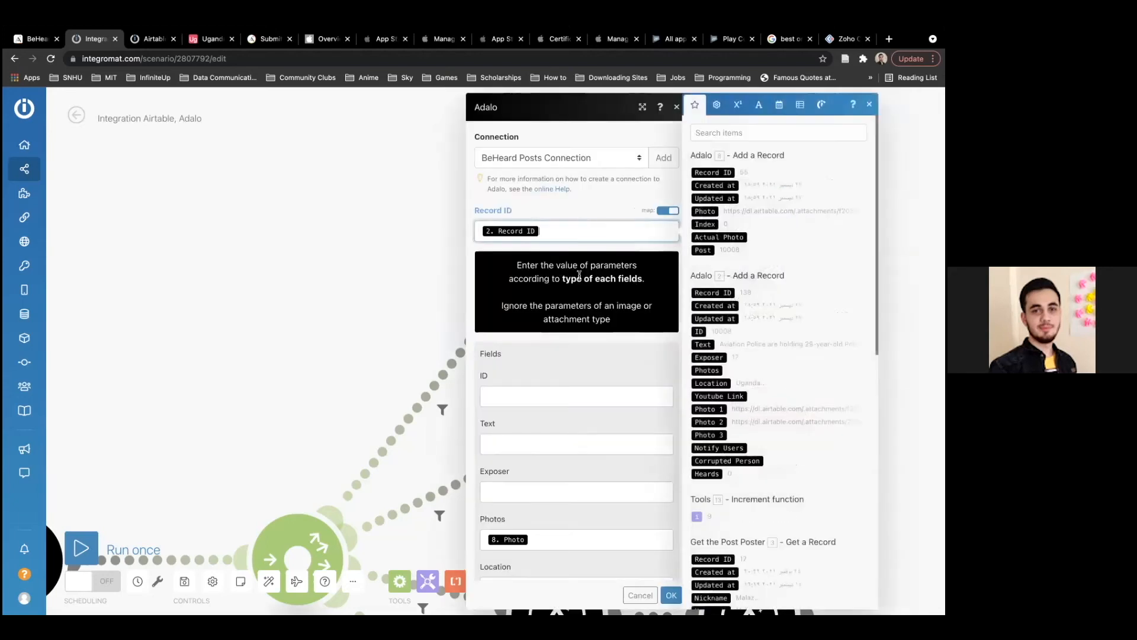
scroll(567, 301, "down", 2)
left_click(570, 285)
scroll(569, 284, "down", 3)
scroll(570, 288, "down", 1)
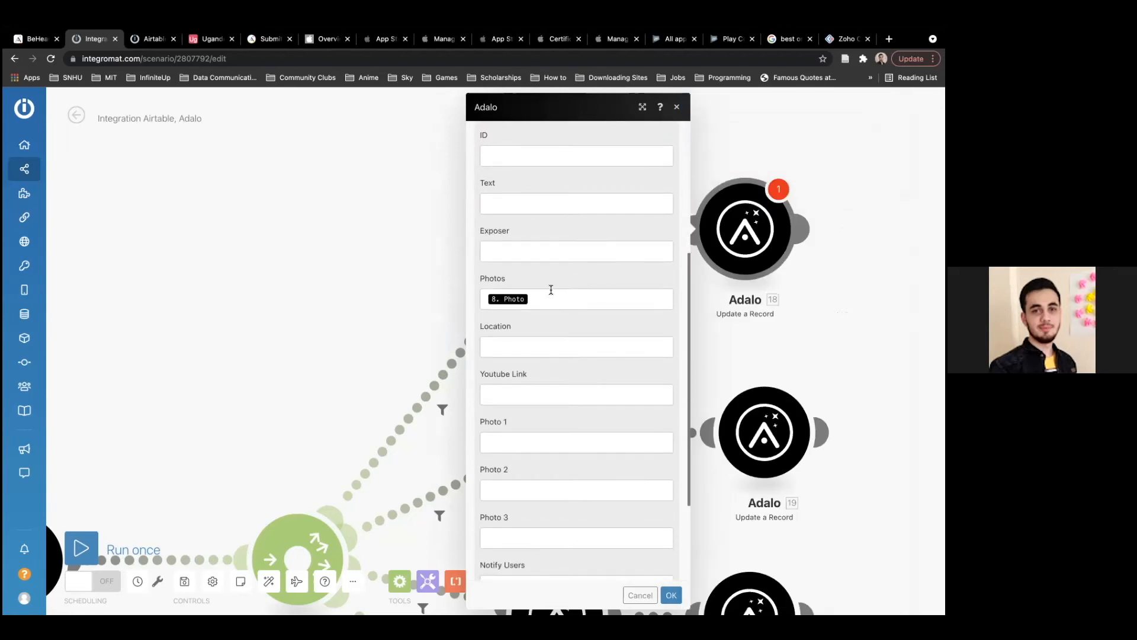
left_click(552, 293)
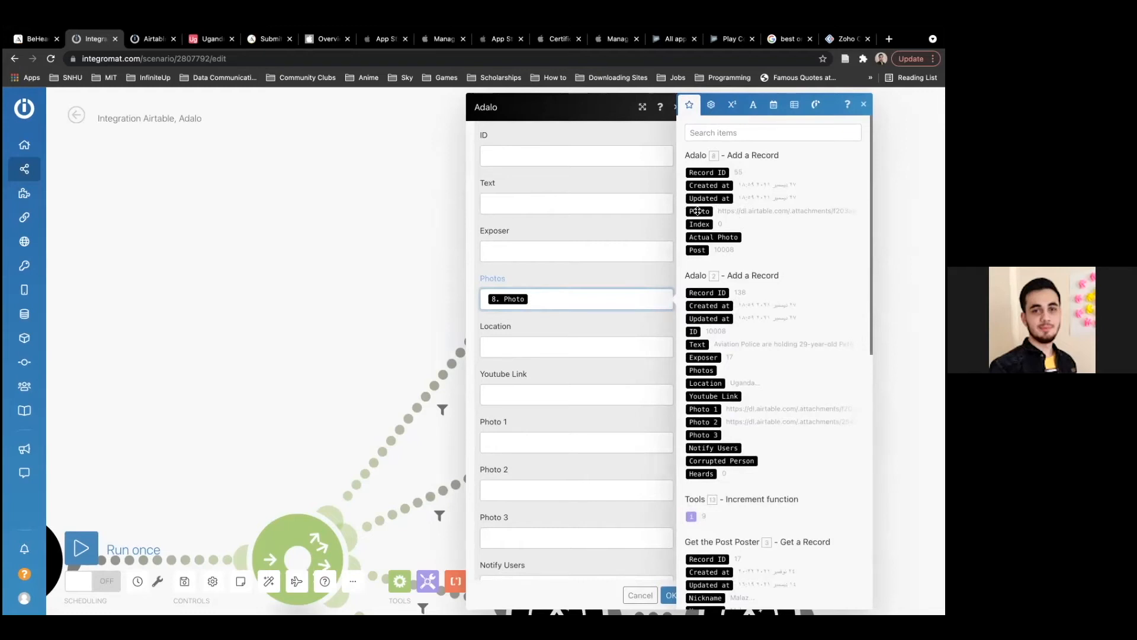
left_click_drag(698, 211, 623, 249)
scroll(610, 266, "down", 3)
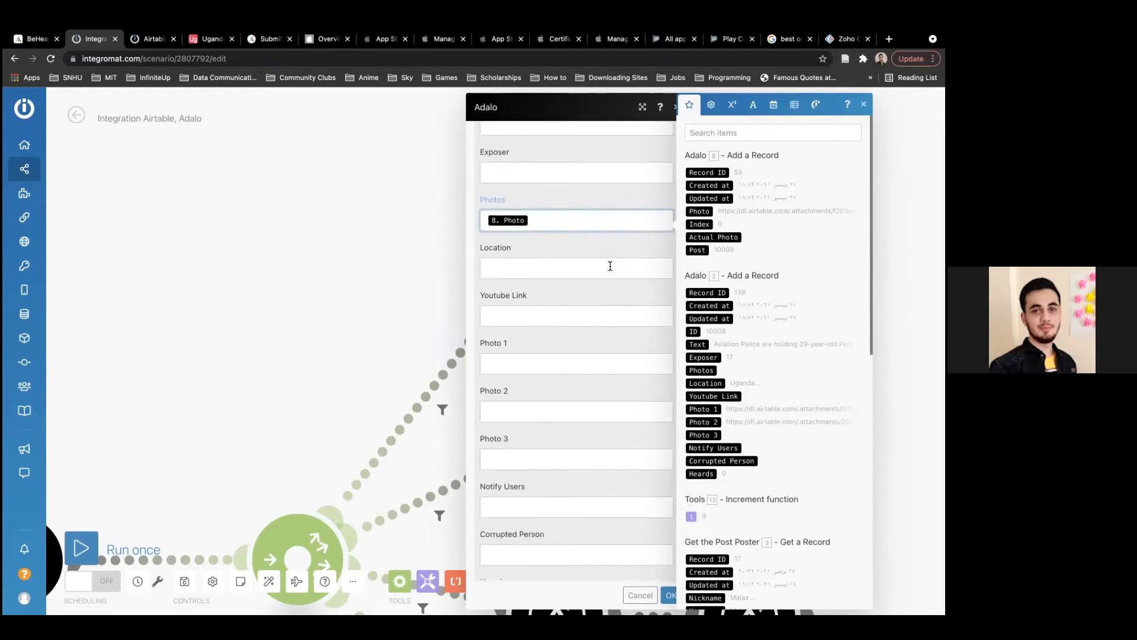
left_click(421, 277)
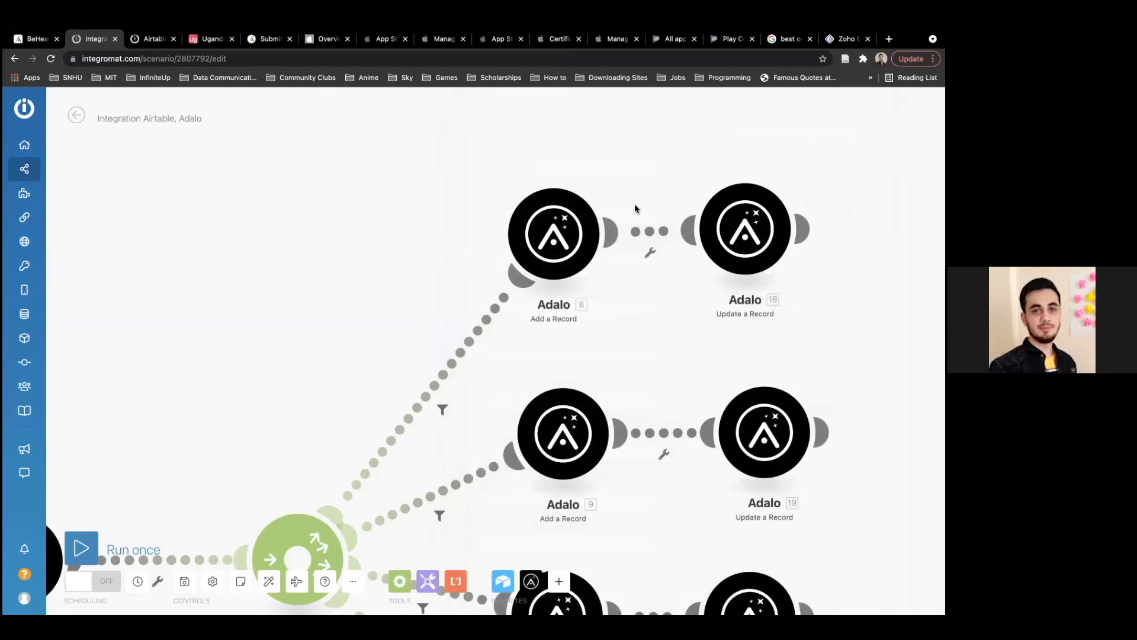
Open the router's second branch filter and review its Image 2 URL condition.
scroll(634, 209, "down", 2)
left_click_drag(605, 182, 606, 156)
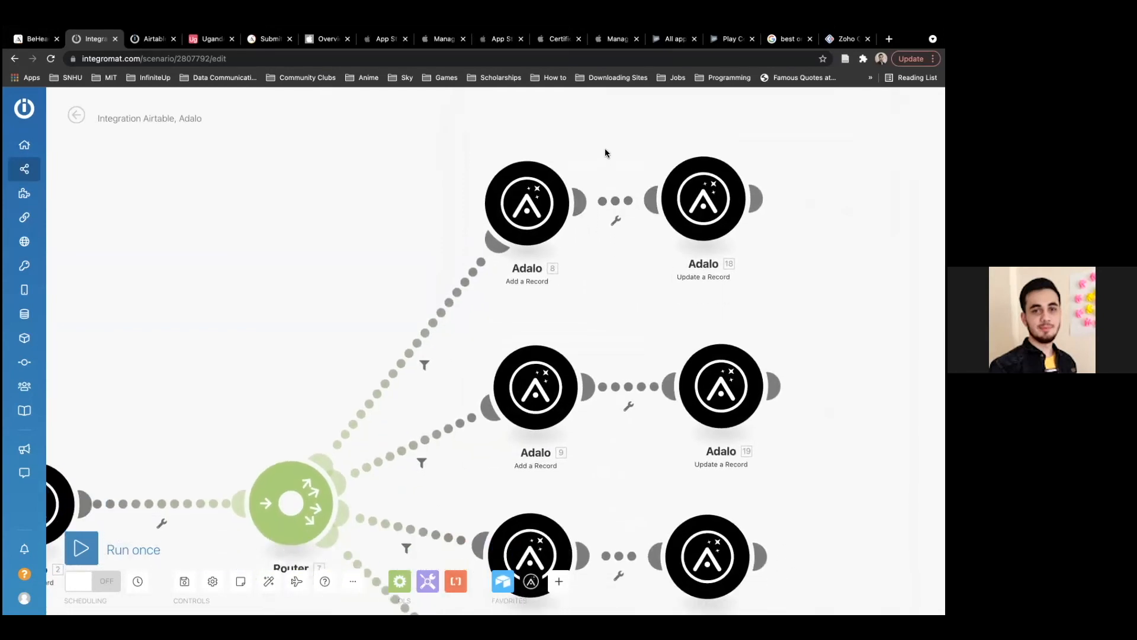
left_click_drag(616, 303, 667, 249)
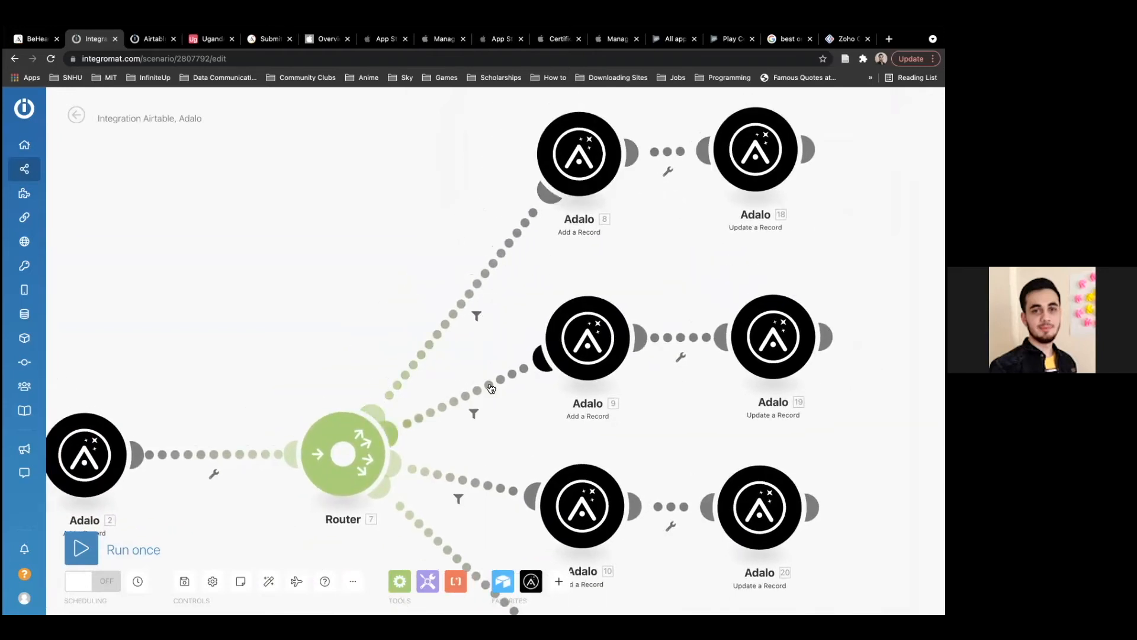
left_click_drag(474, 413, 441, 328)
left_click(440, 325)
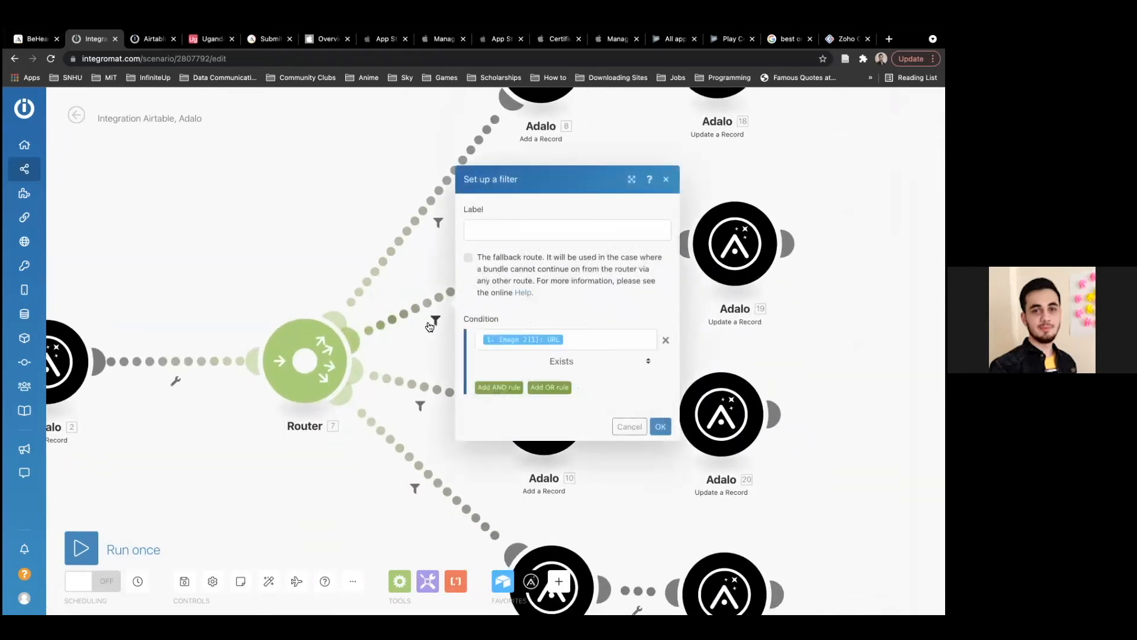
mouse_move(523, 342)
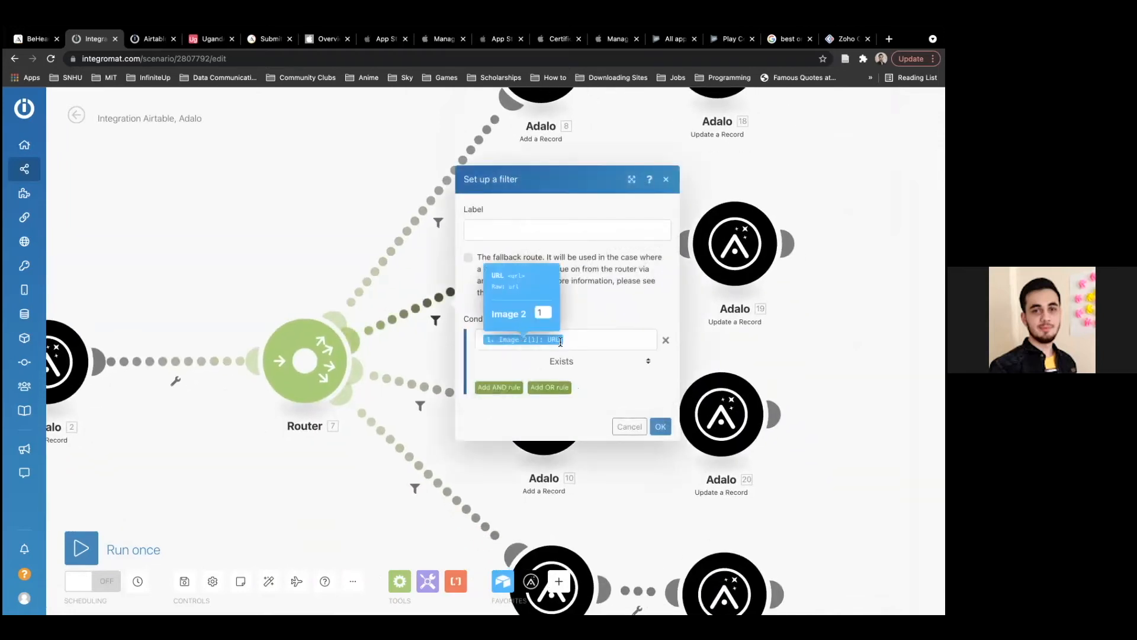
left_click(726, 346)
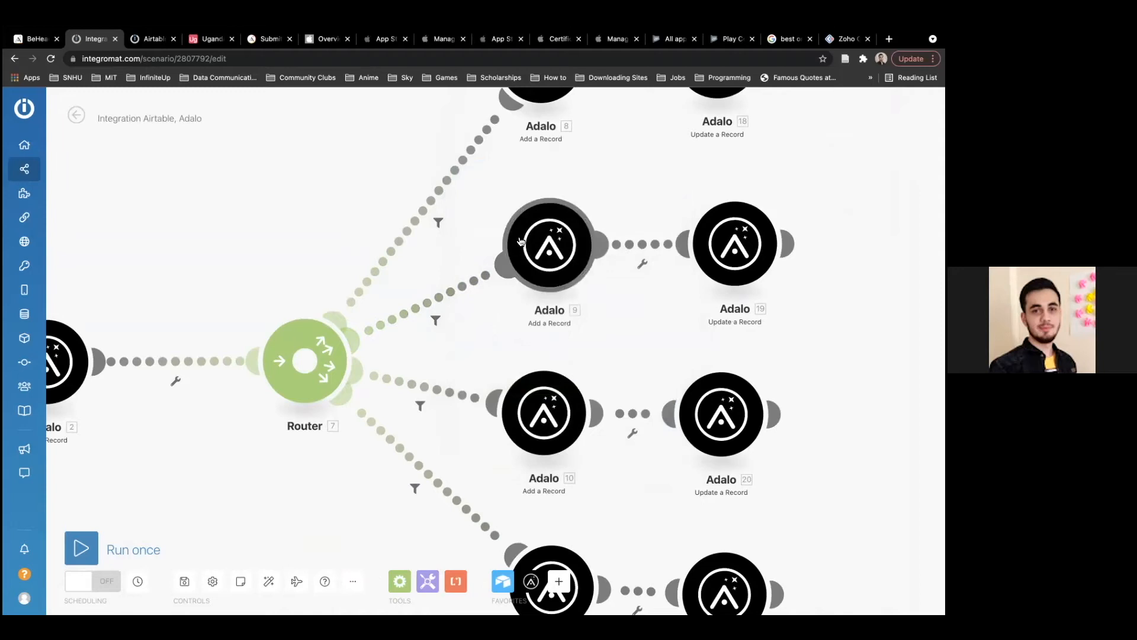
Compare the Photo and Index values in the Add a Record modules of the second, third and fourth branches.
left_click(521, 241)
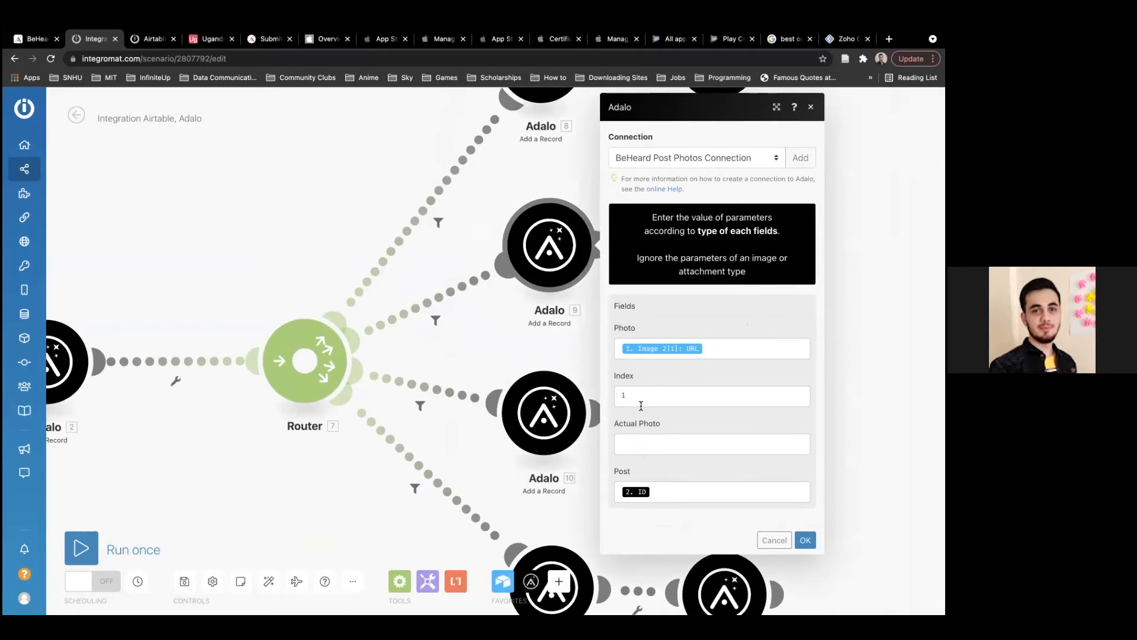
left_click(641, 406)
left_click(687, 369)
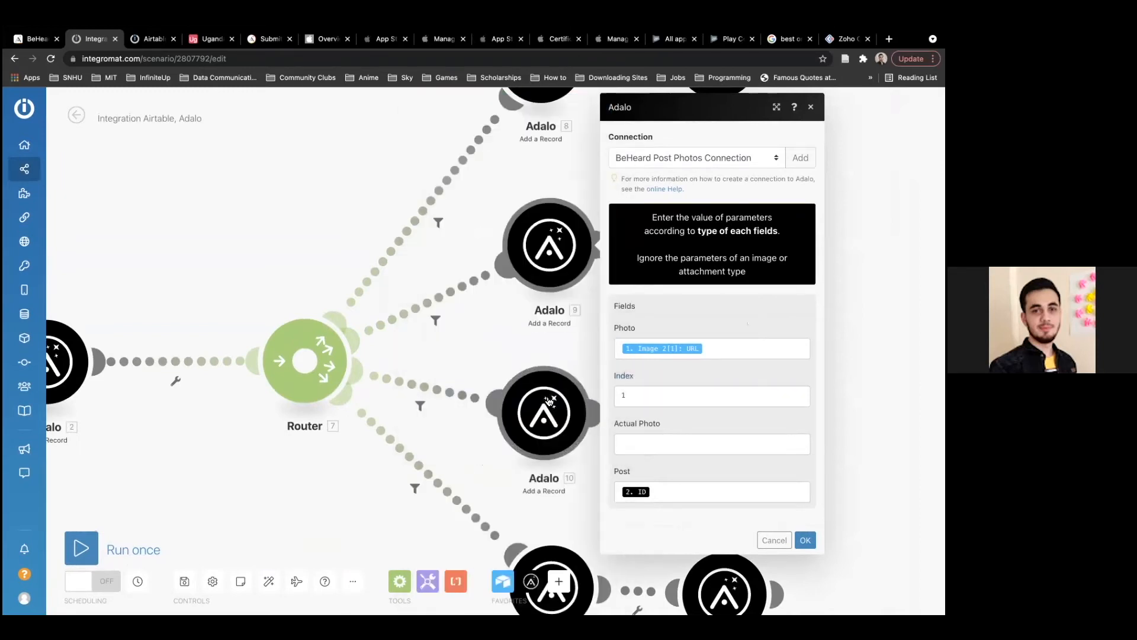
left_click(549, 401)
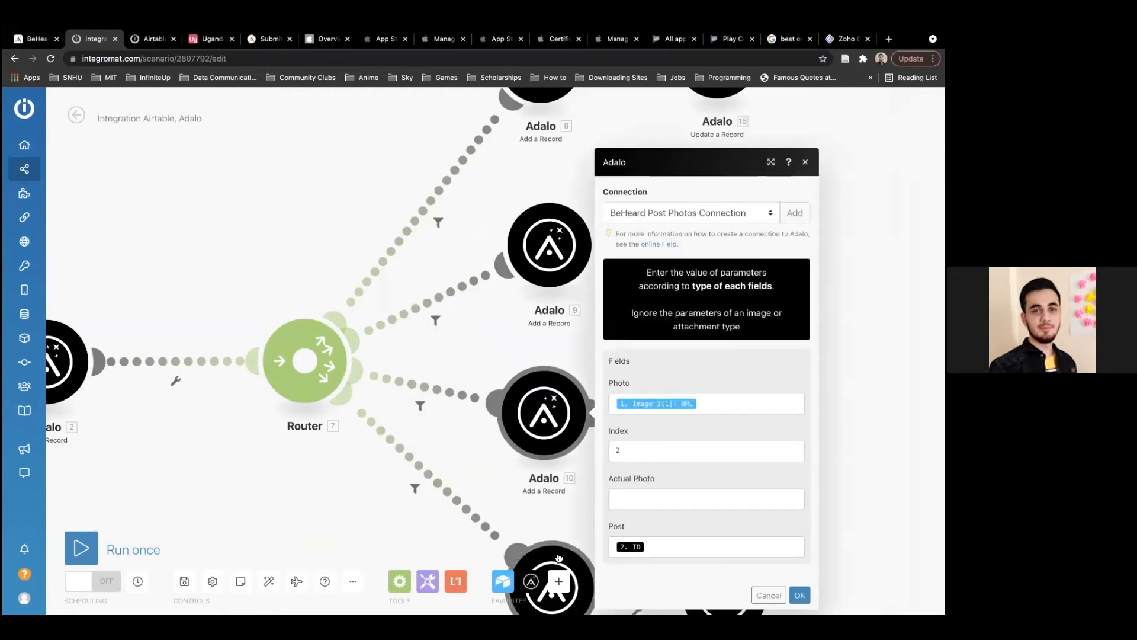
left_click(565, 564)
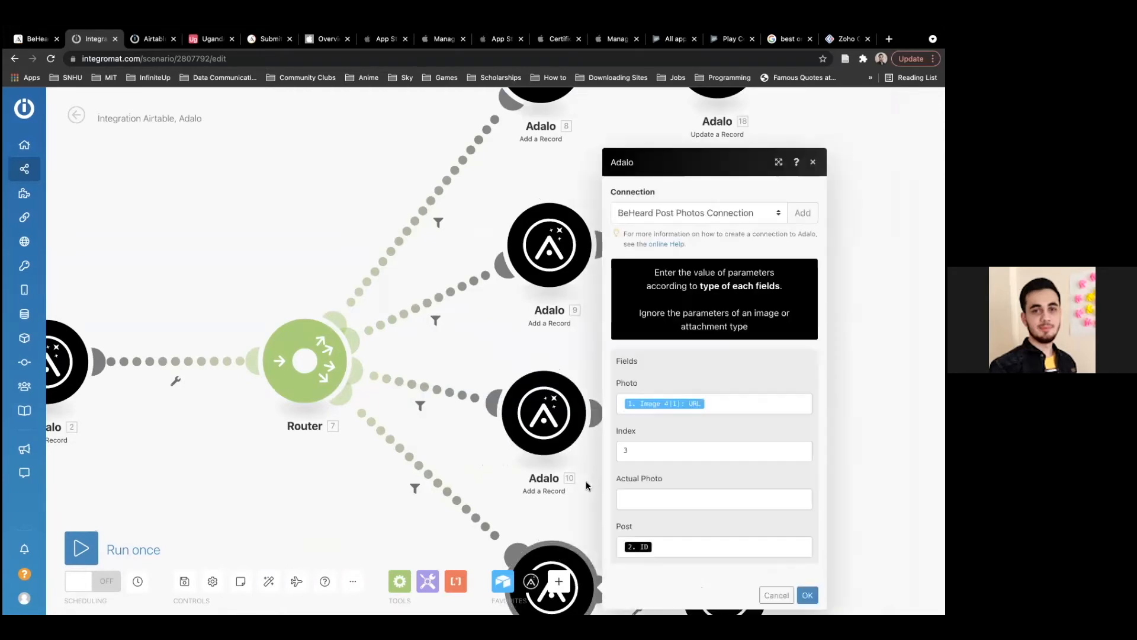
left_click(463, 461)
Review the filter conditions on the router's third and fourth branches.
left_click(424, 408)
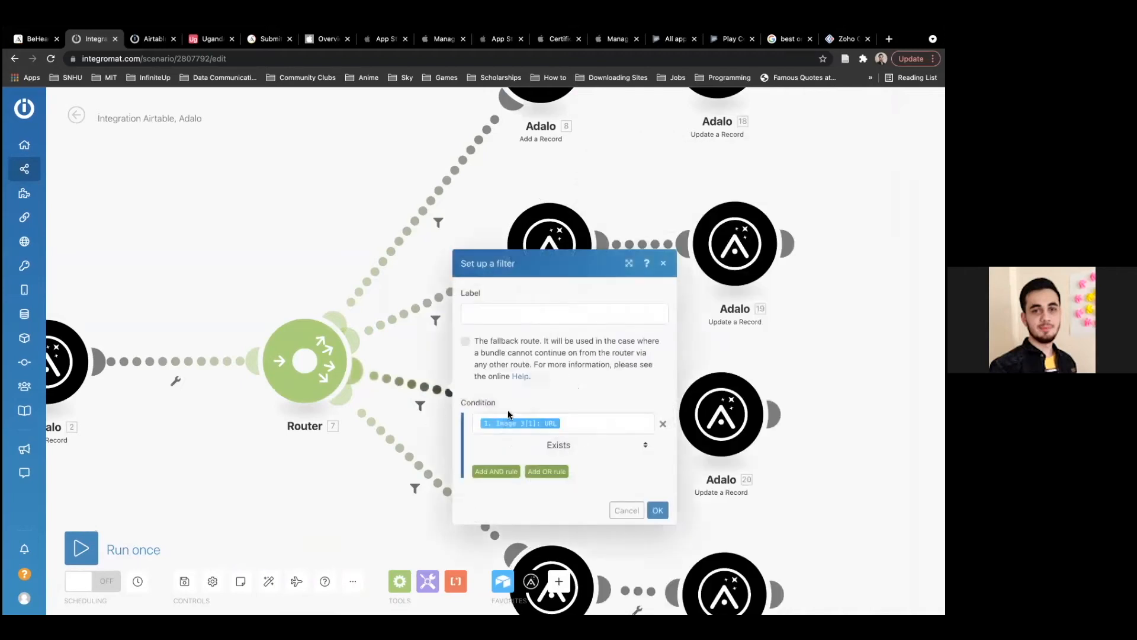
left_click(415, 488)
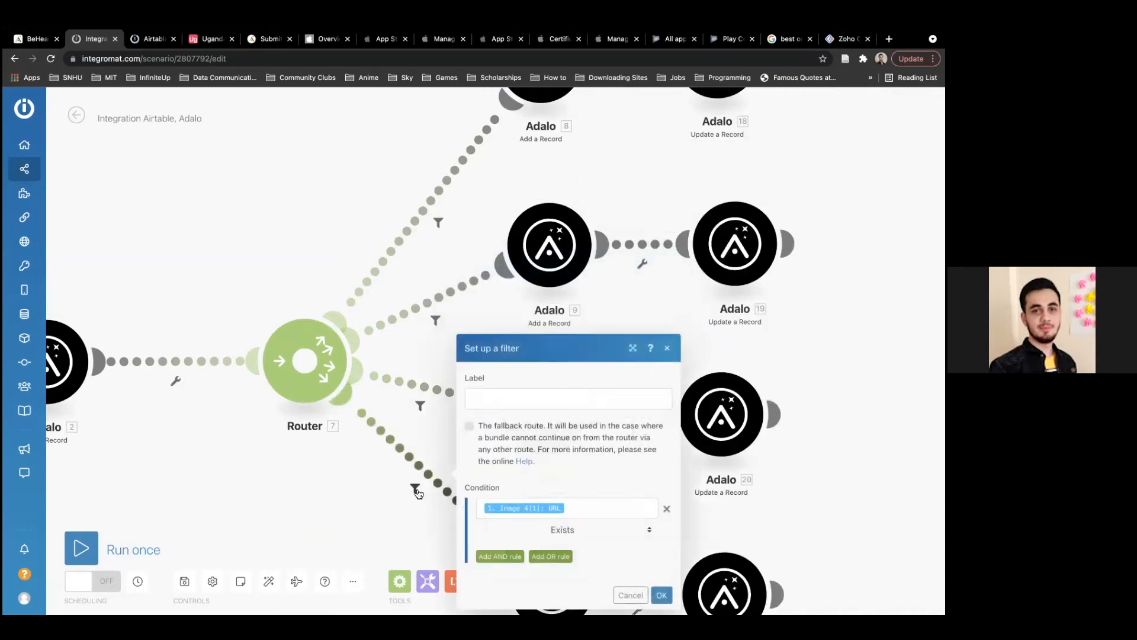
left_click(356, 476)
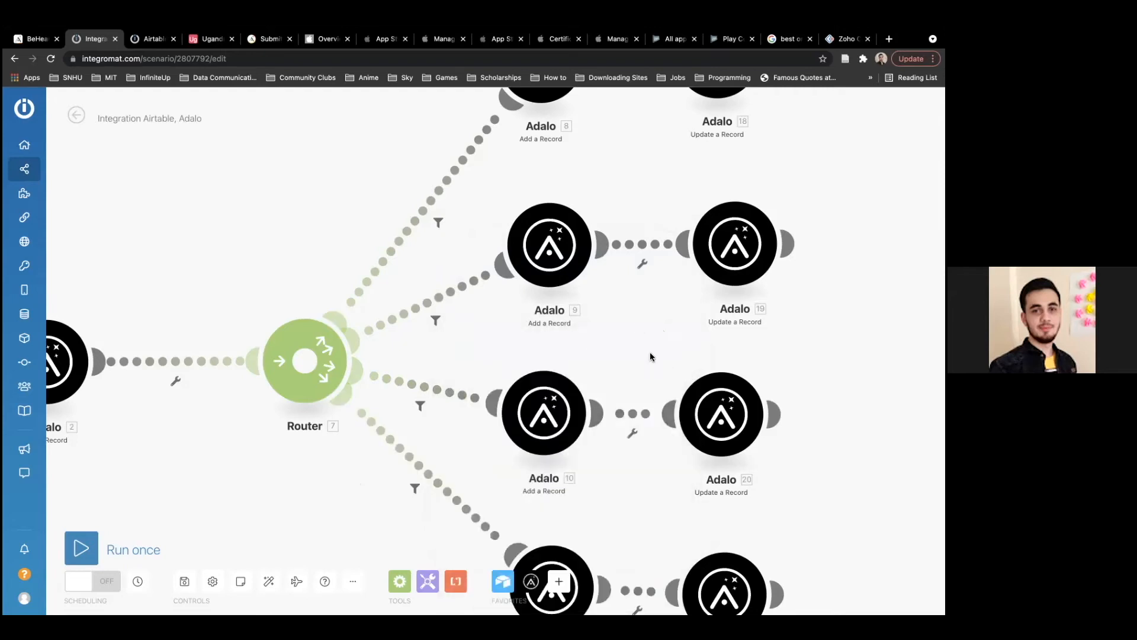
Run the whole Airtable-to-Adalo scenario once.
left_click_drag(655, 308, 614, 451)
scroll(699, 299, "down", 6)
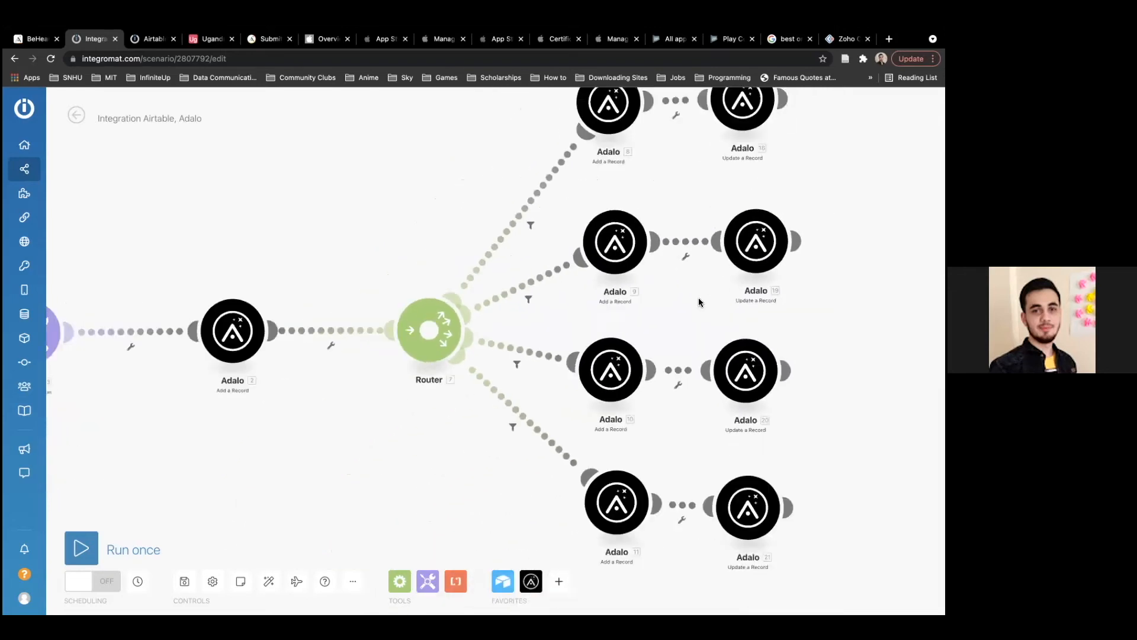
scroll(573, 265, "up", 3)
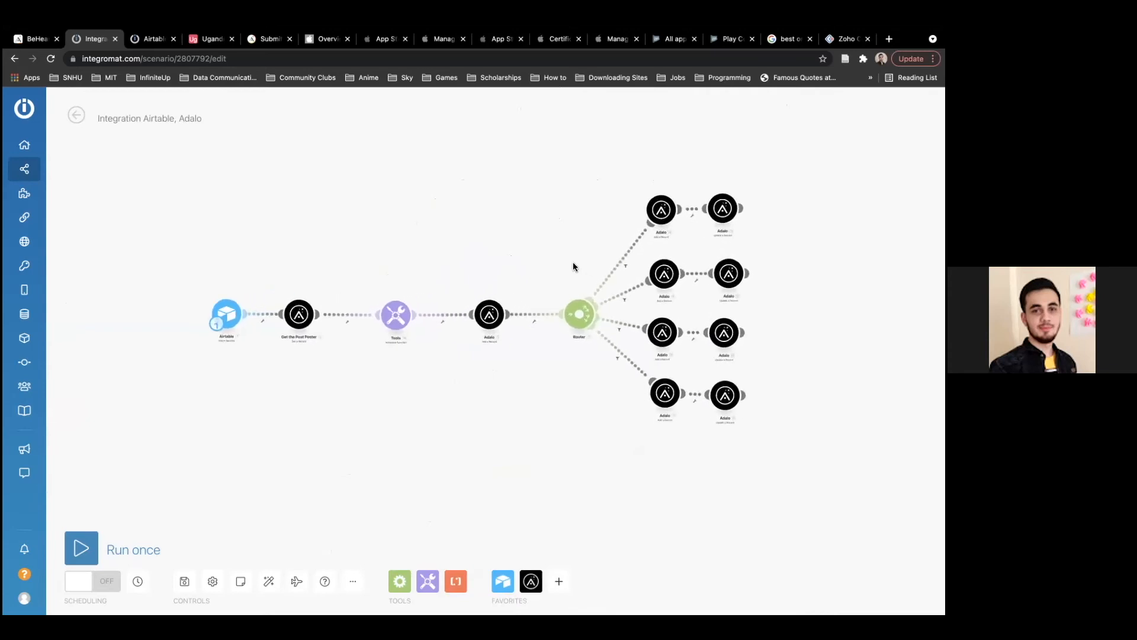
left_click_drag(522, 225, 545, 229)
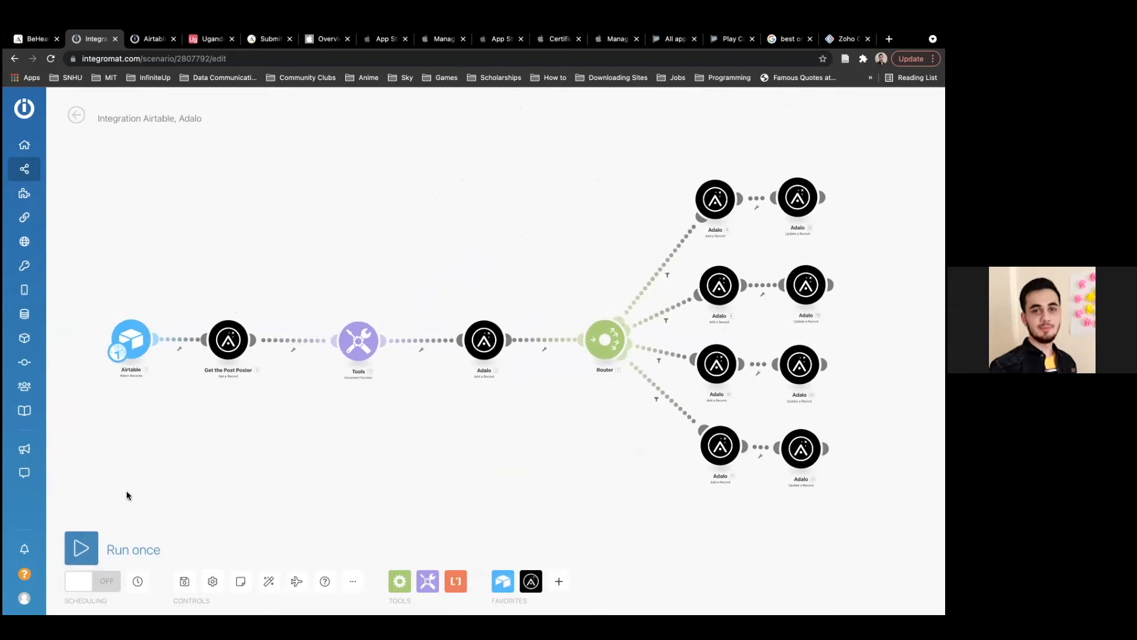
left_click(82, 543)
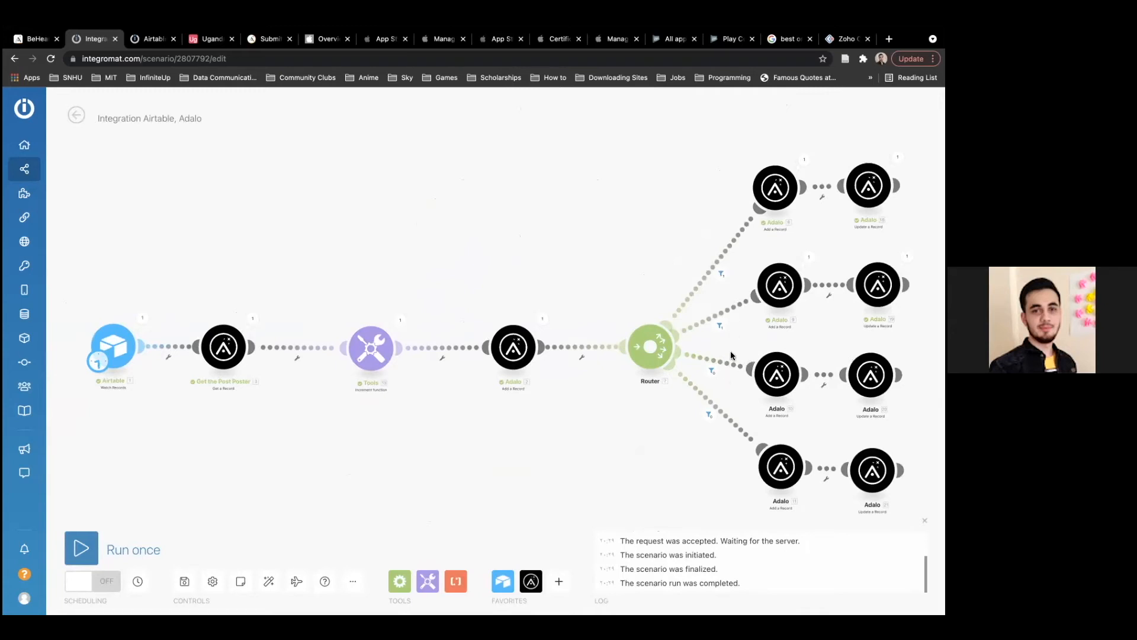
Check how many bundles passed each of the router's branch filters.
scroll(730, 356, "up", 5)
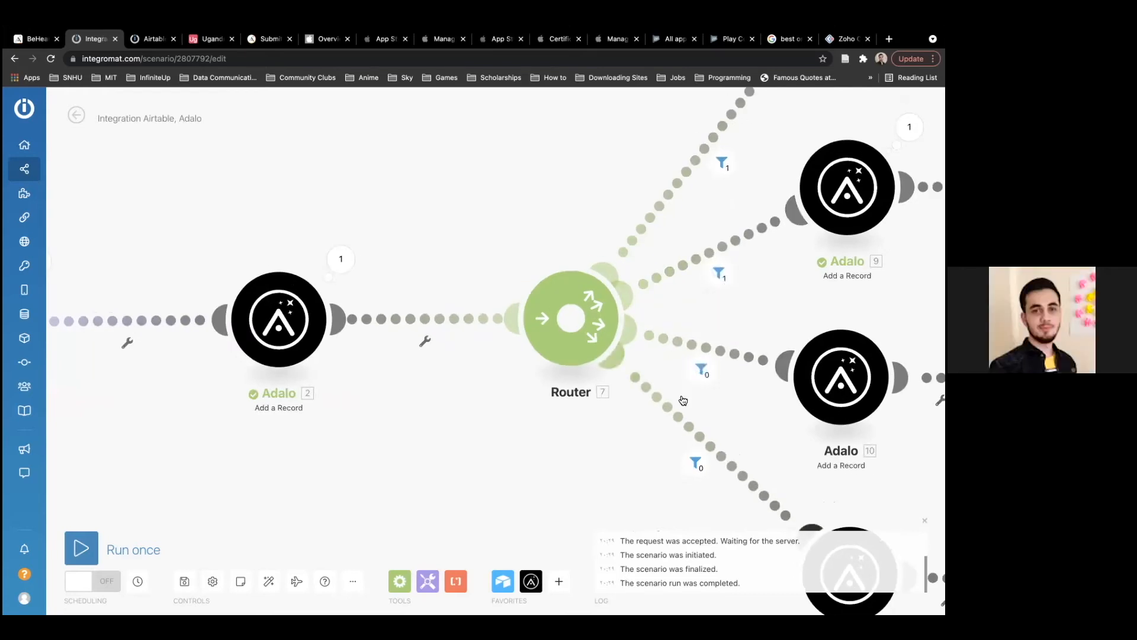
scroll(696, 379, "down", 5)
scroll(696, 380, "down", 3)
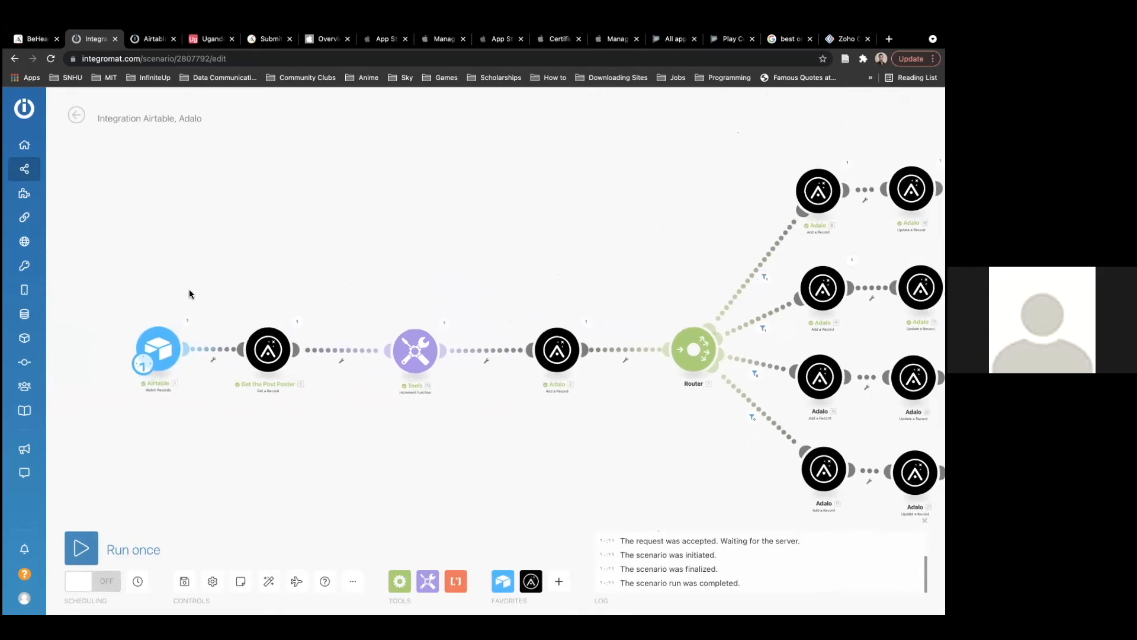
Examine the output bundle of the Airtable Watch Records module, including its comments, text, location and image fields.
left_click(148, 306)
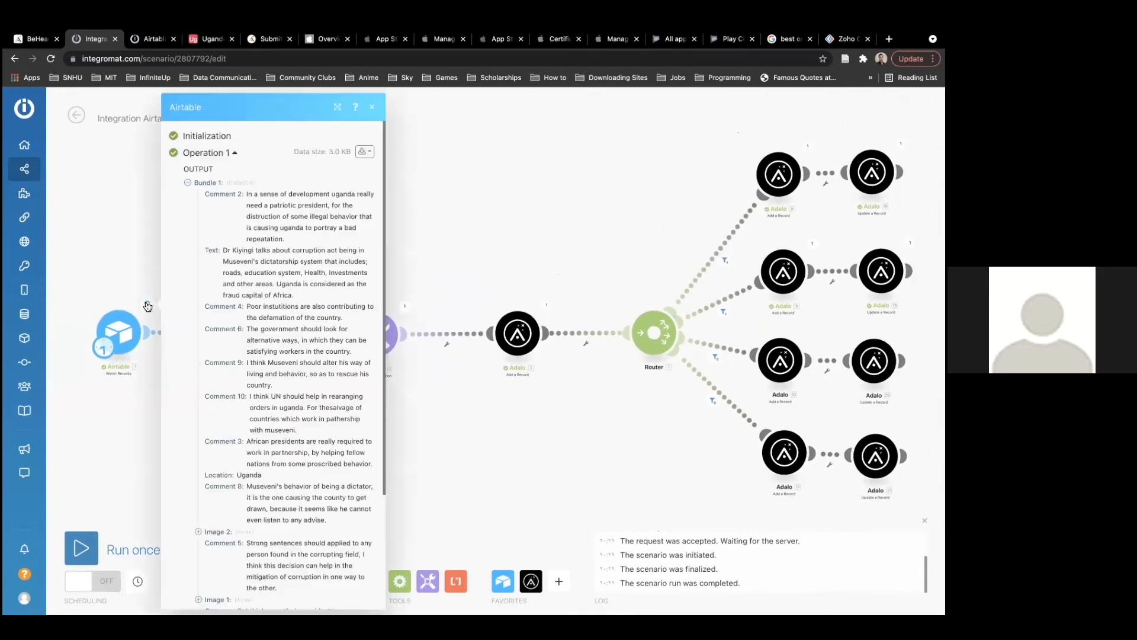
scroll(282, 261, "down", 5)
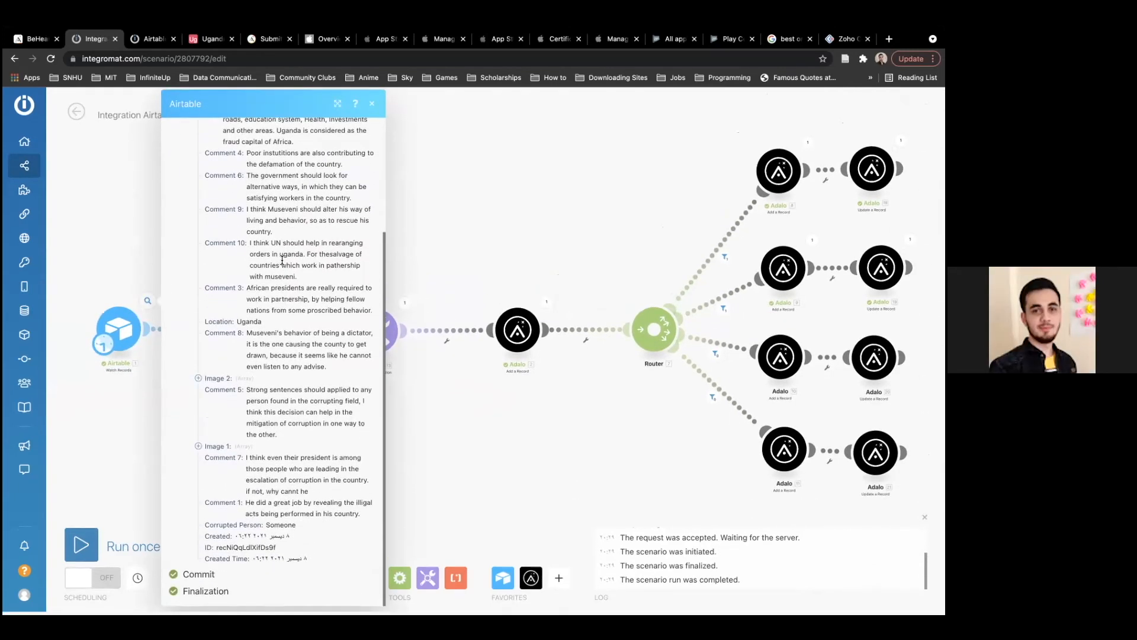
scroll(282, 261, "up", 5)
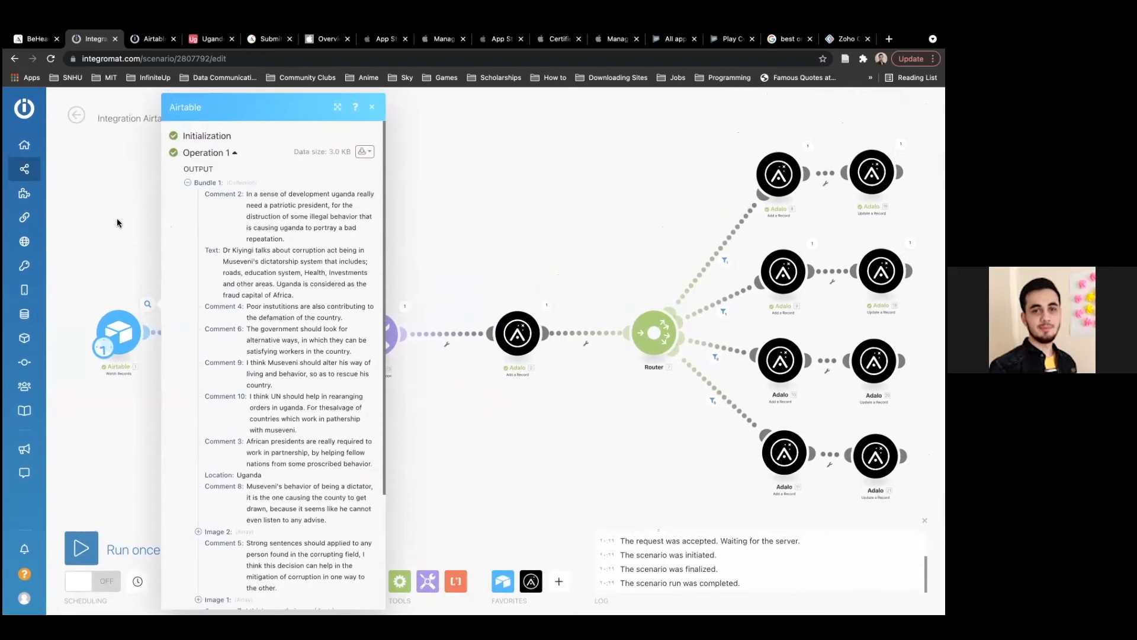
left_click(227, 280)
Inspect the input and output user fields of the Get the Post Poster module's operation.
left_click(258, 305)
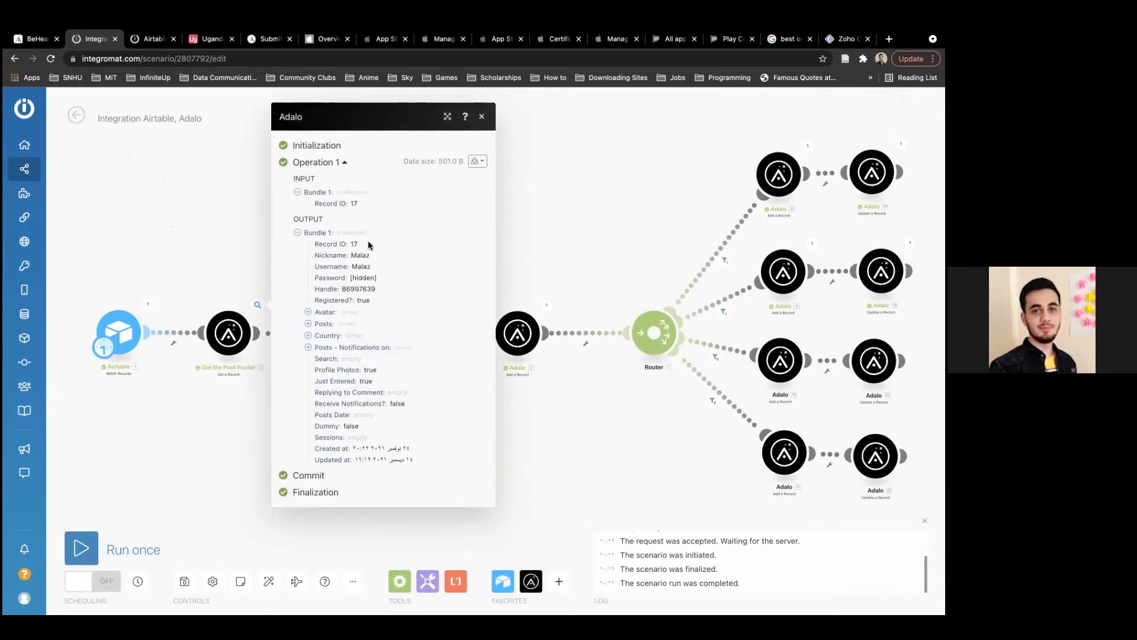
left_click_drag(387, 255, 341, 255)
left_click(383, 283)
double_click(375, 275)
left_click(435, 249)
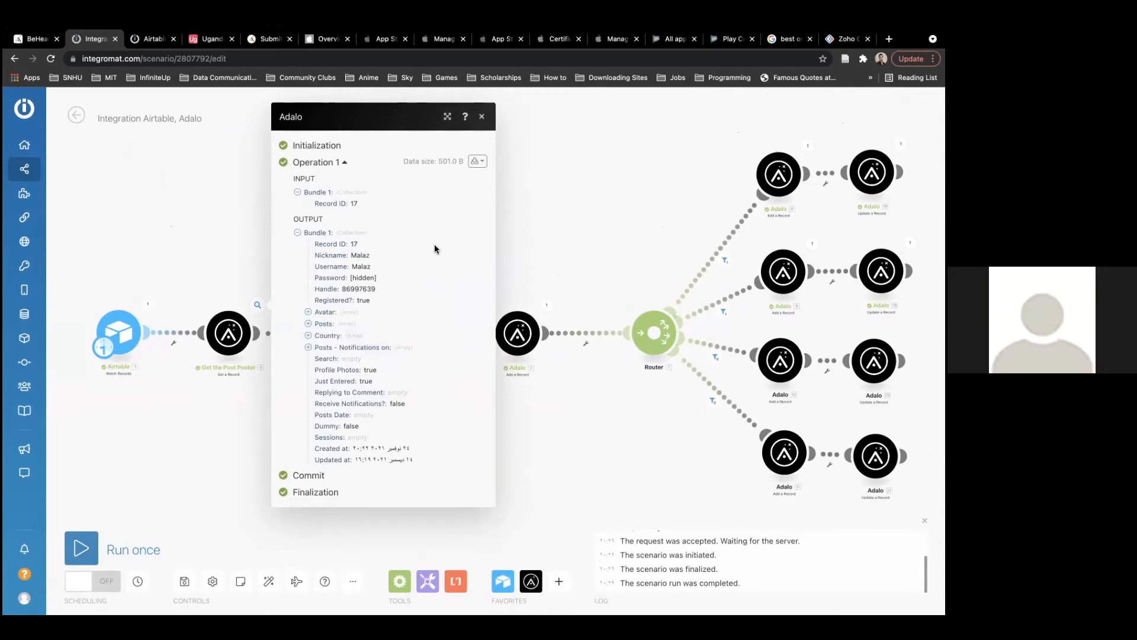
left_click(529, 228)
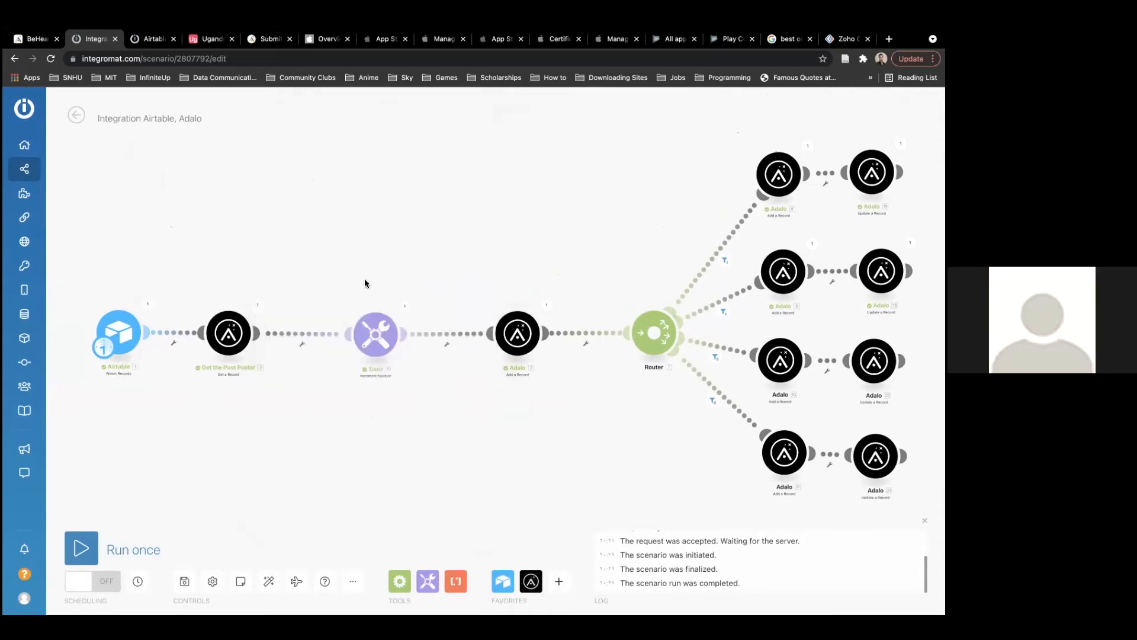
Reopen the Get the Post Poster results and expand the Avatar and Posts arrays in the output bundle.
left_click(257, 304)
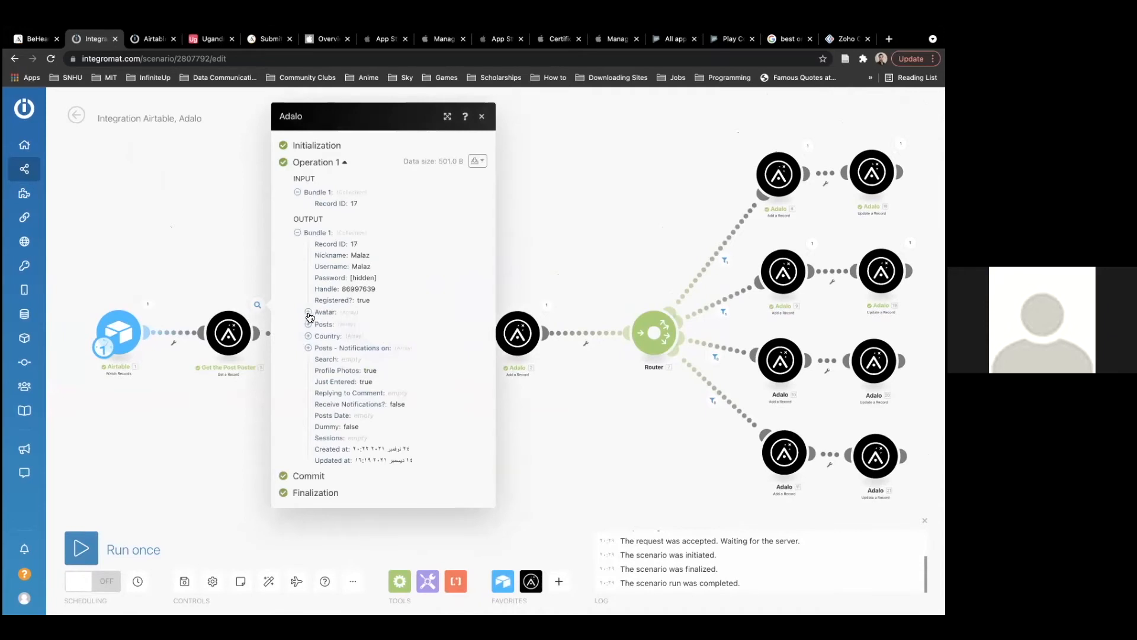
left_click(309, 313)
left_click(305, 331)
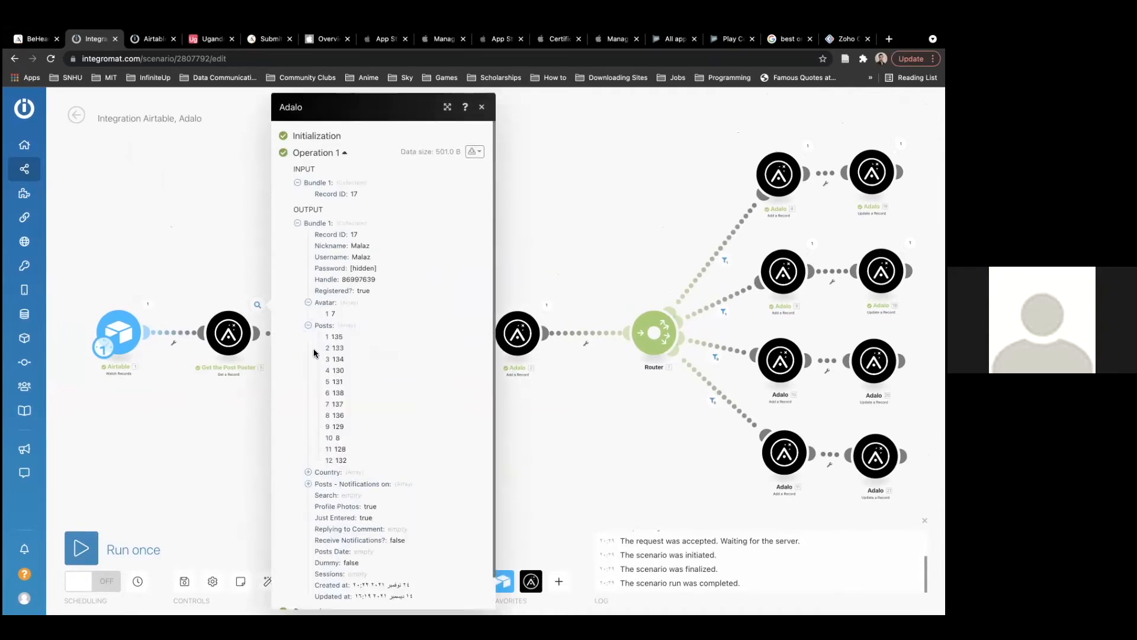
scroll(355, 393, "down", 1)
left_click(516, 229)
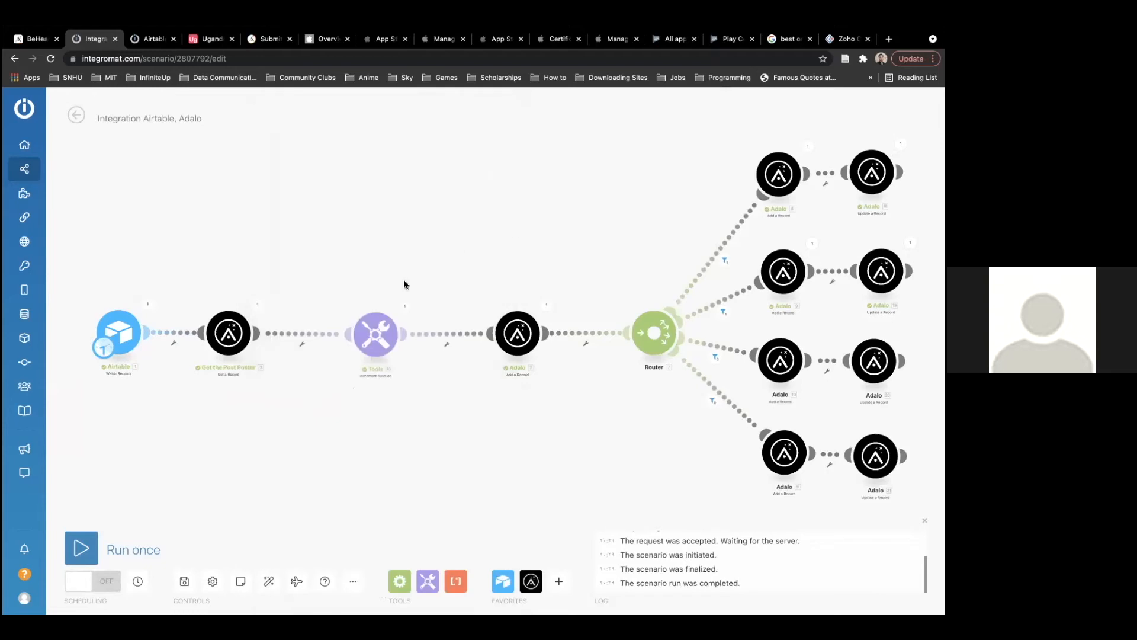
Check the output value of the Tools increment function module.
left_click(403, 307)
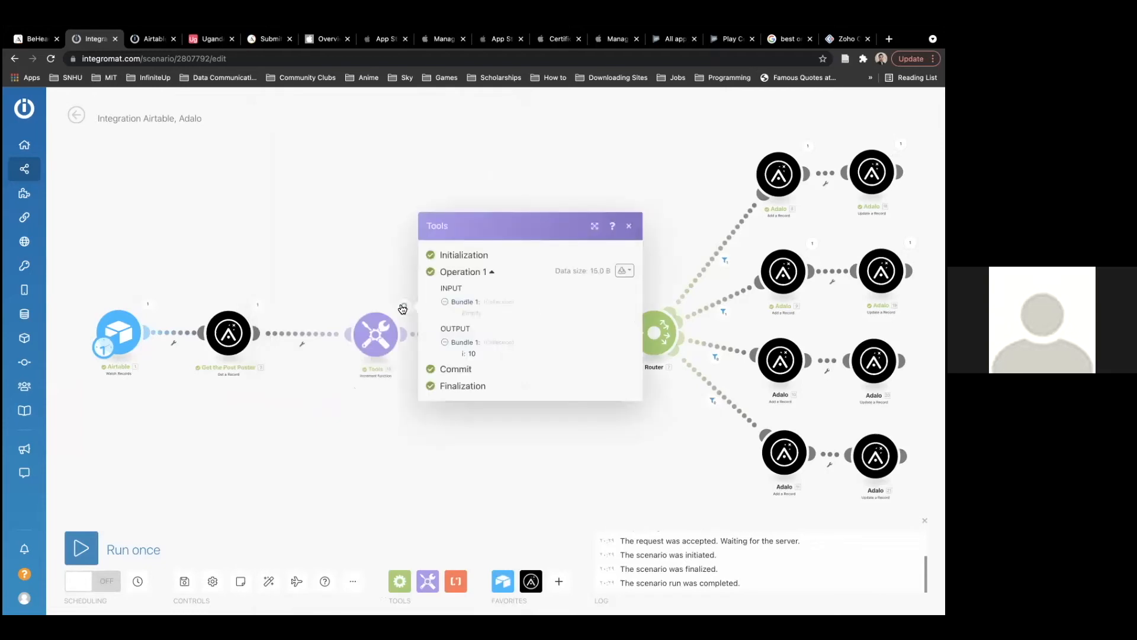
left_click(382, 281)
left_click_drag(573, 295, 449, 270)
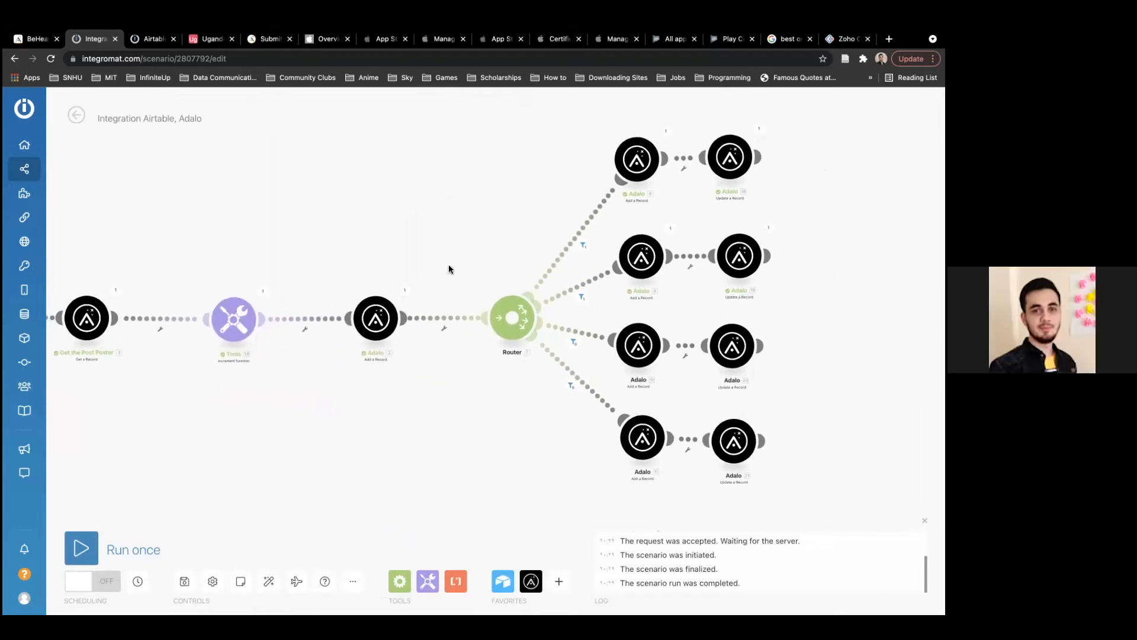
Search the available apps for "clickup" and add ClickUp to the scenario's favorites.
left_click_drag(529, 514, 509, 533)
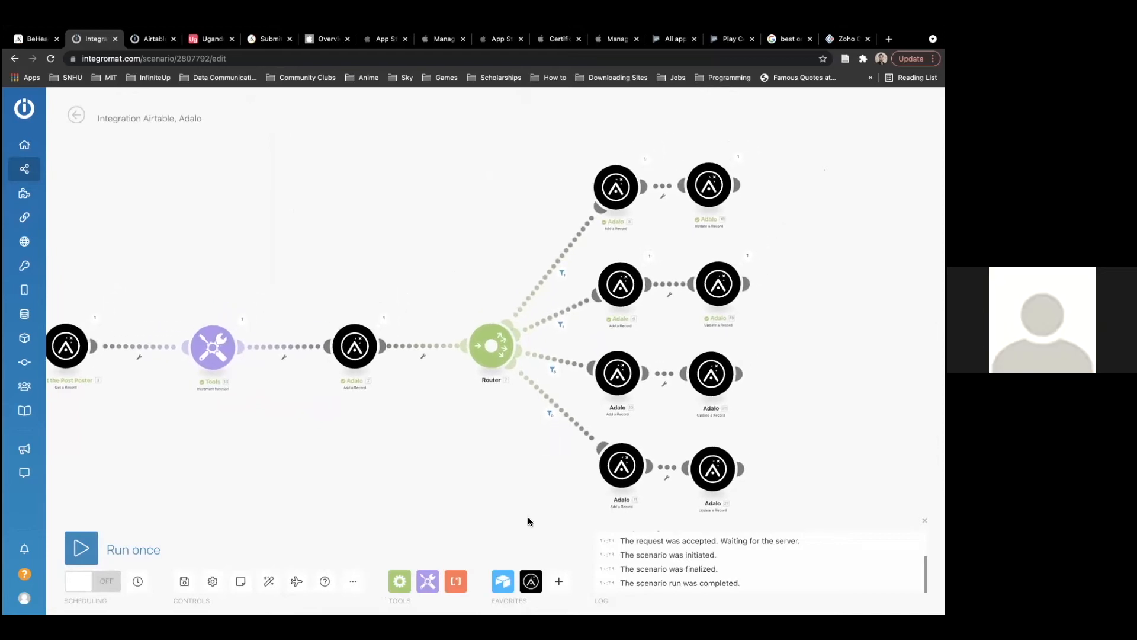
left_click(561, 580)
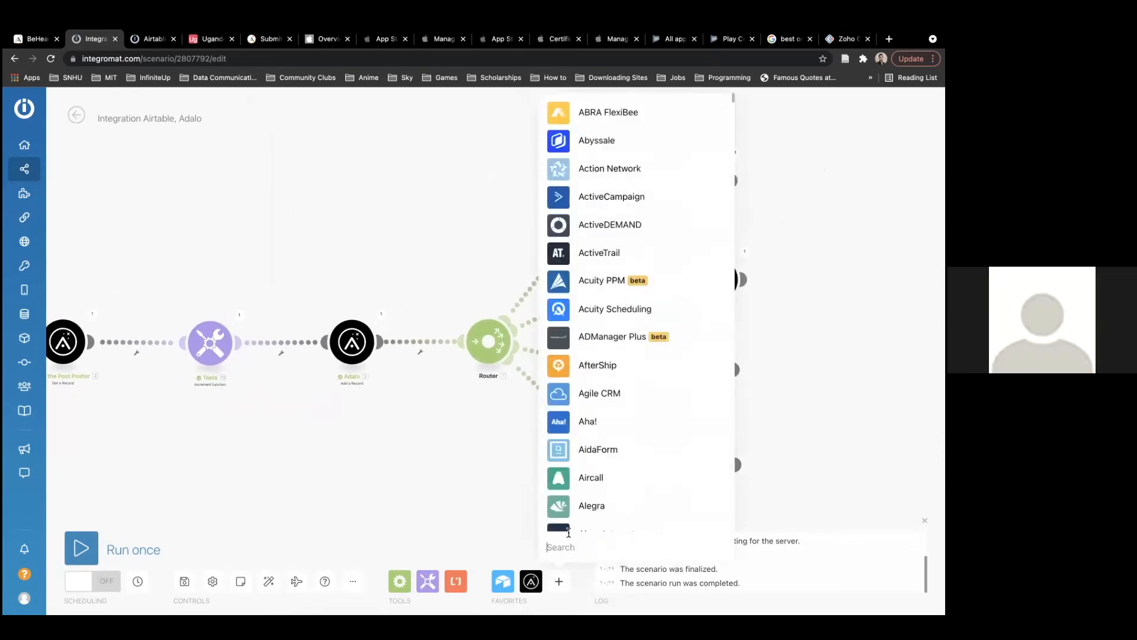
type("clickup")
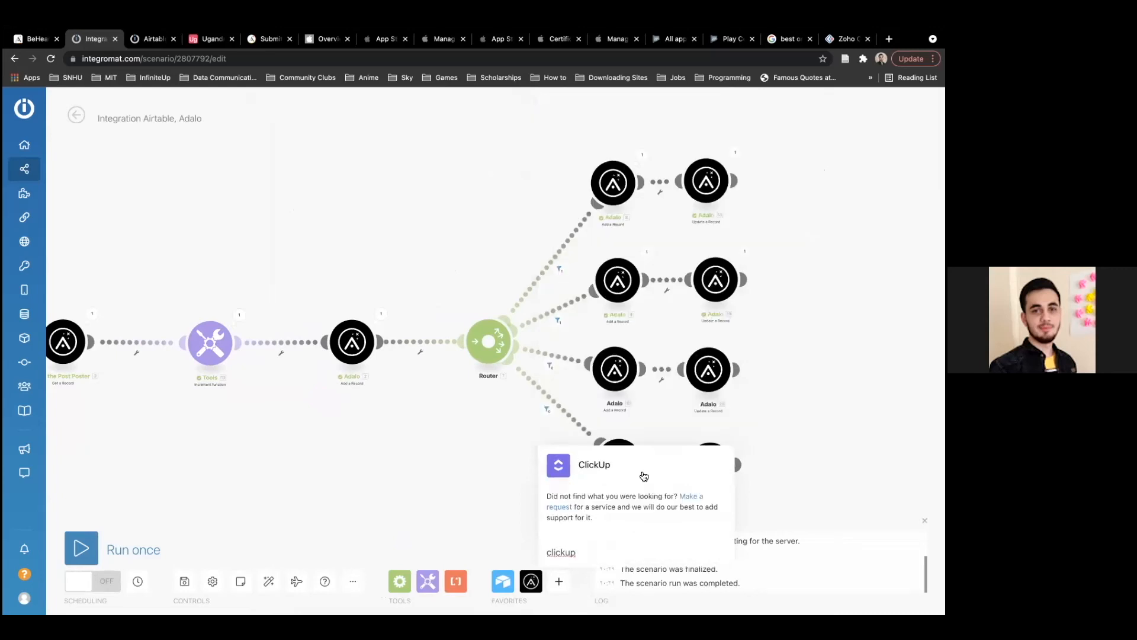
left_click(639, 470)
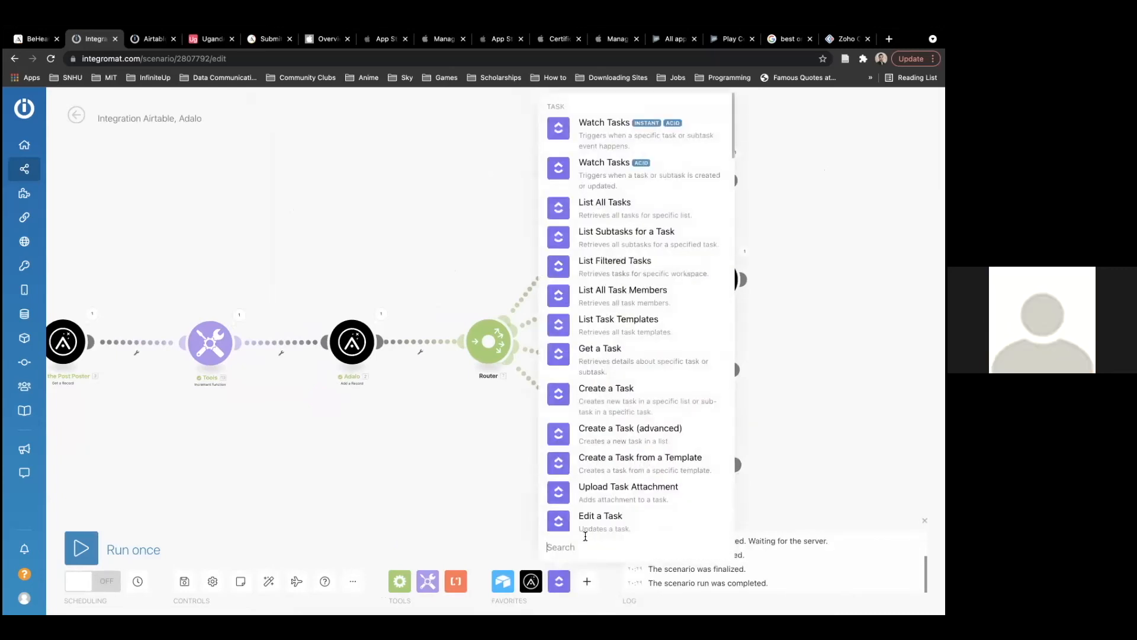
Browse the ClickUp modules for tasks, lists, folders, tags, checklists and tracked time, then dismiss the list.
scroll(616, 330, "down", 4)
scroll(616, 330, "down", 20)
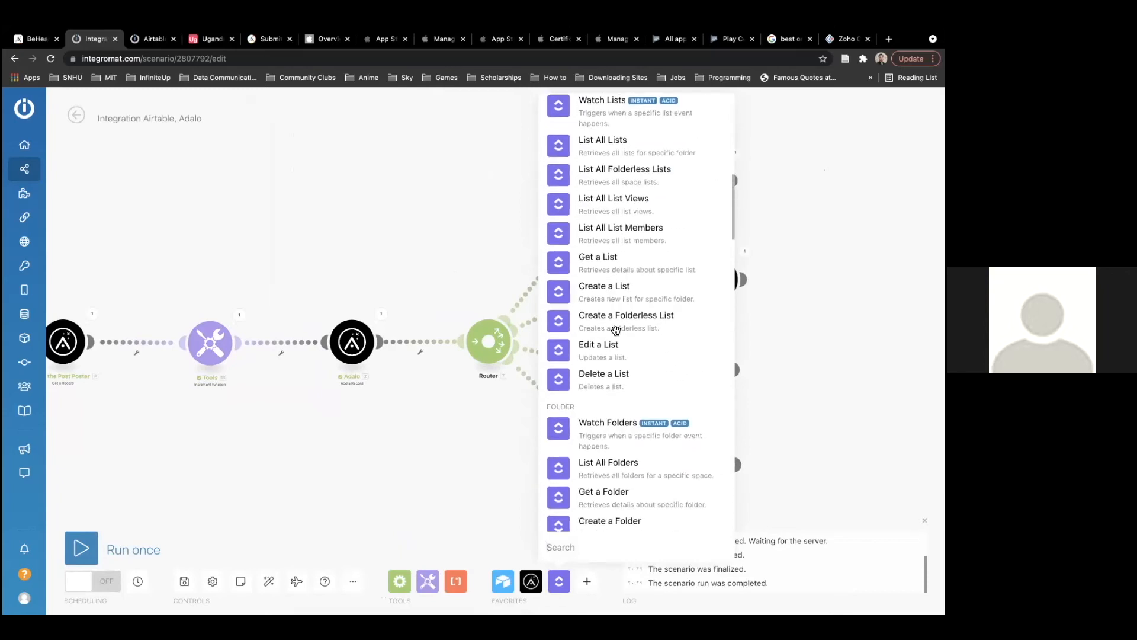
scroll(616, 330, "down", 13)
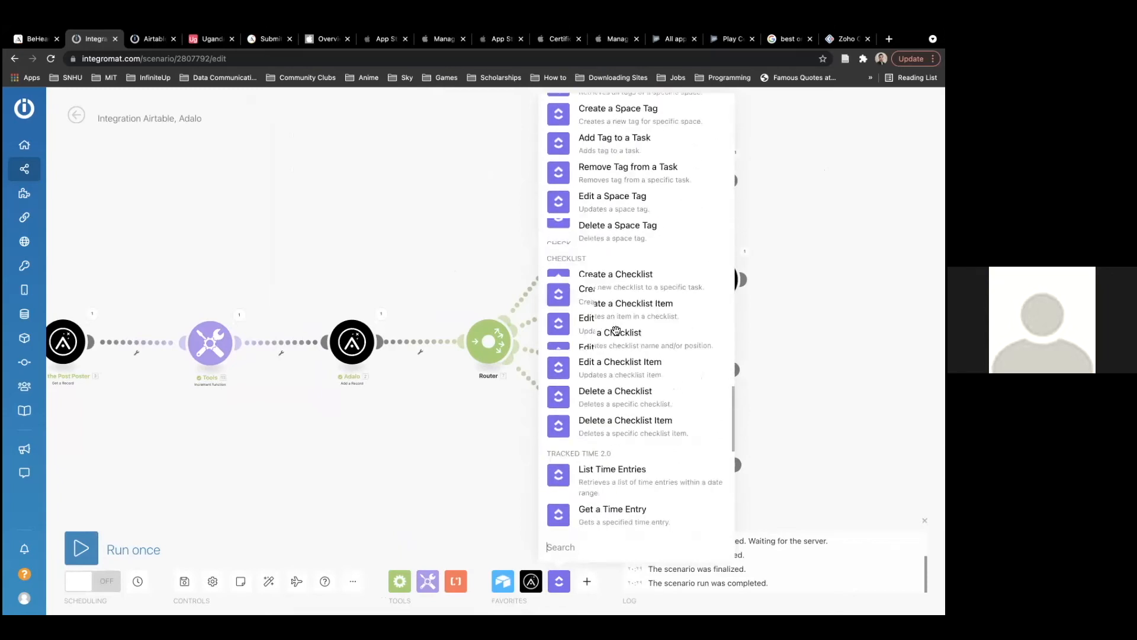
scroll(616, 330, "up", 2)
scroll(616, 330, "up", 20)
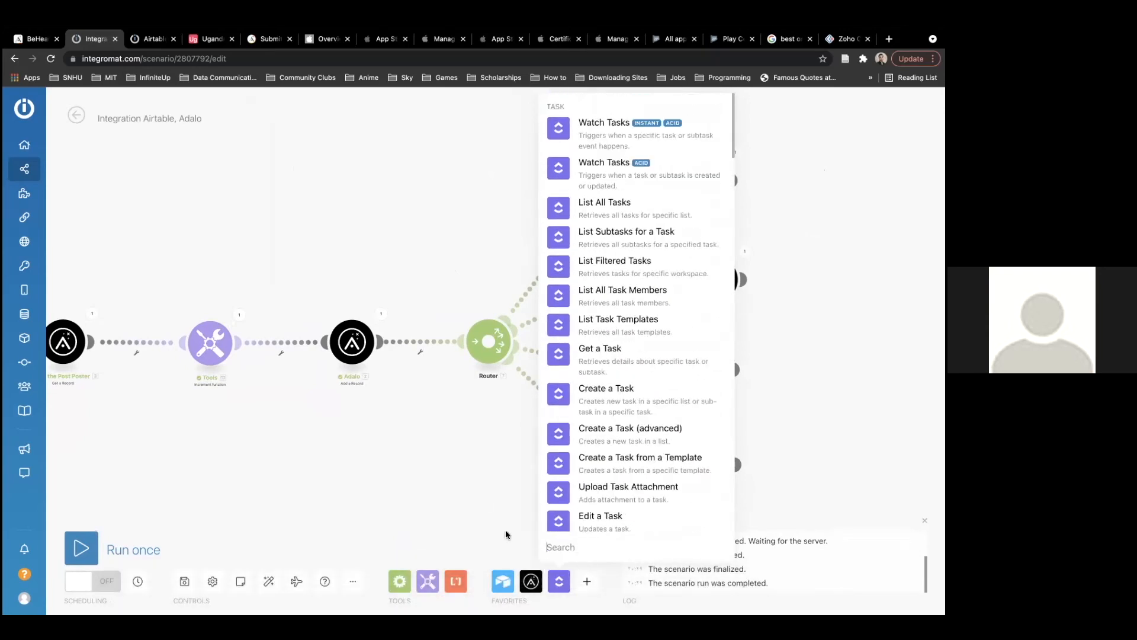
right_click(556, 577)
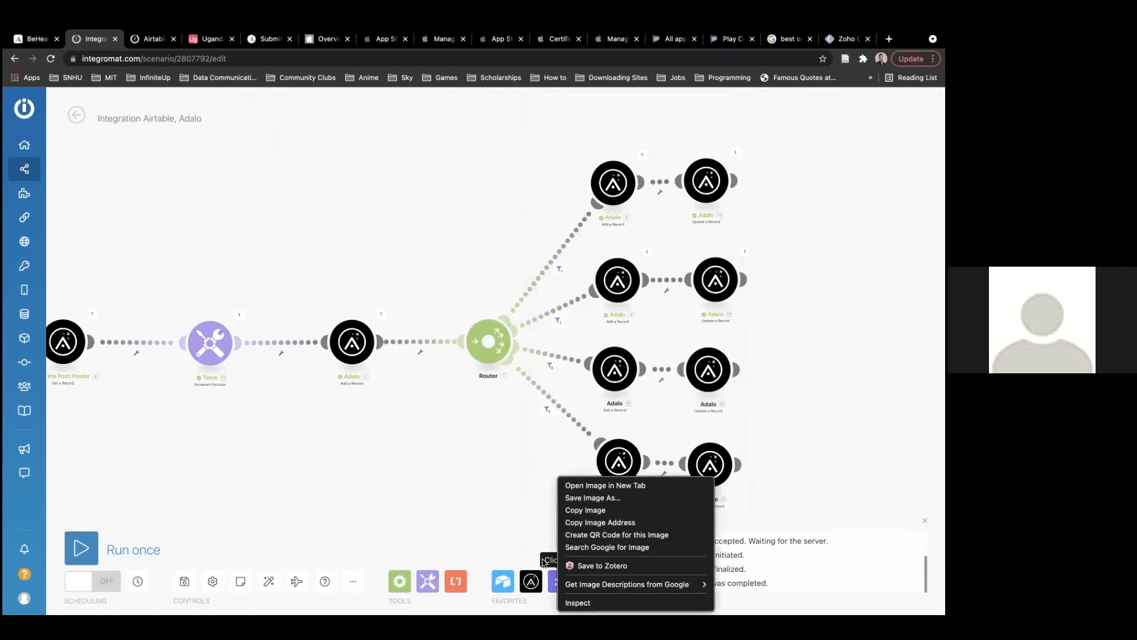
left_click(526, 534)
left_click_drag(457, 483, 467, 482)
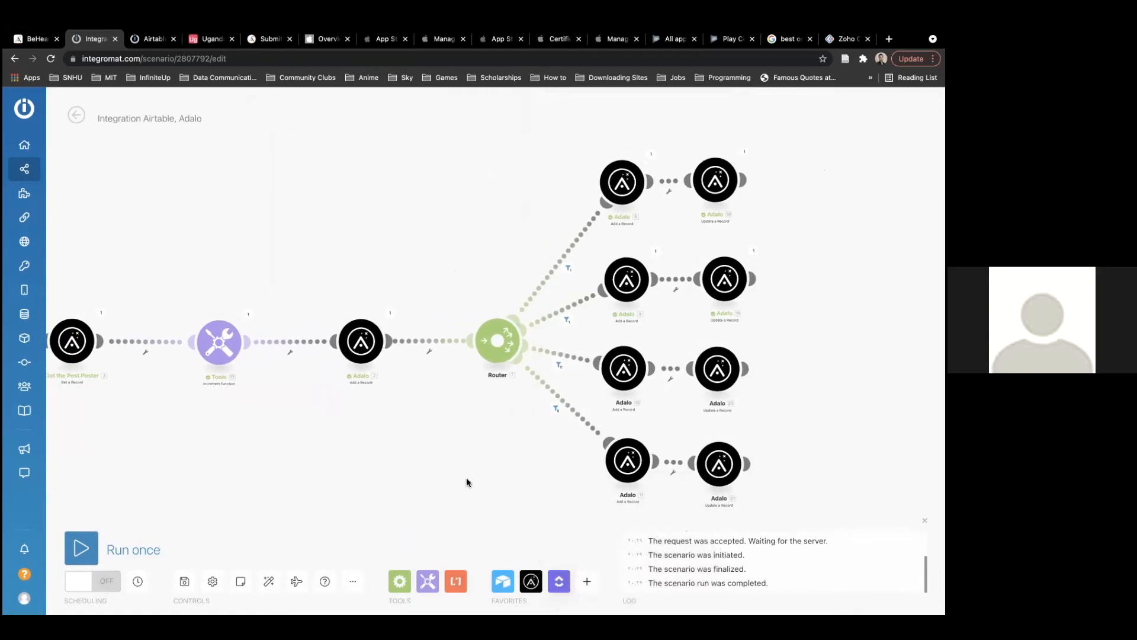
left_click_drag(467, 482, 516, 450)
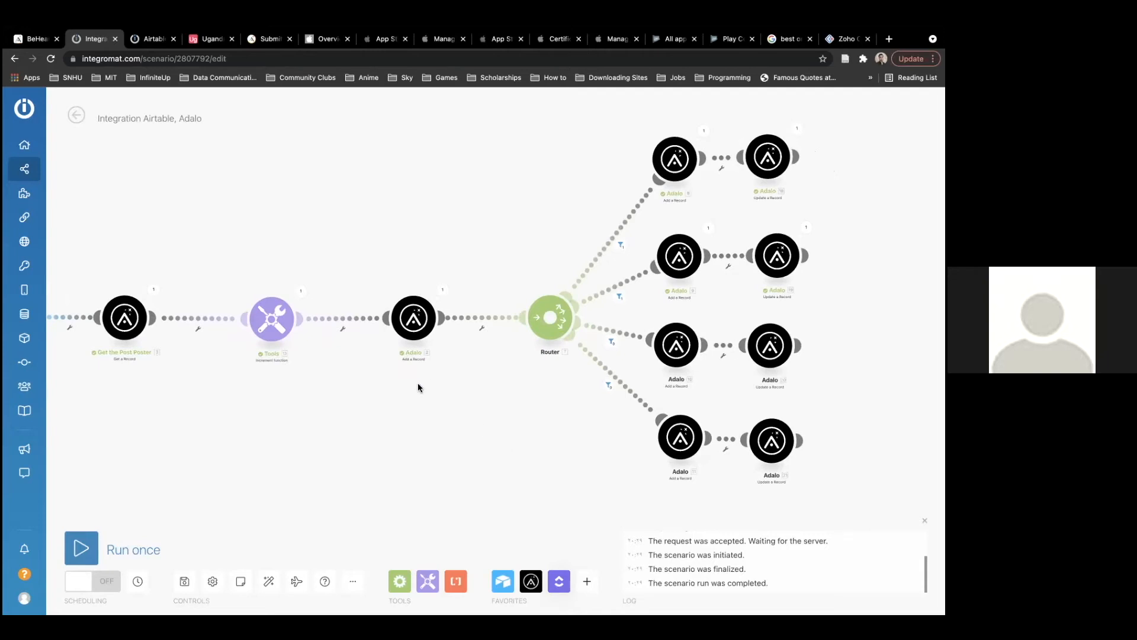
left_click_drag(419, 385, 417, 398)
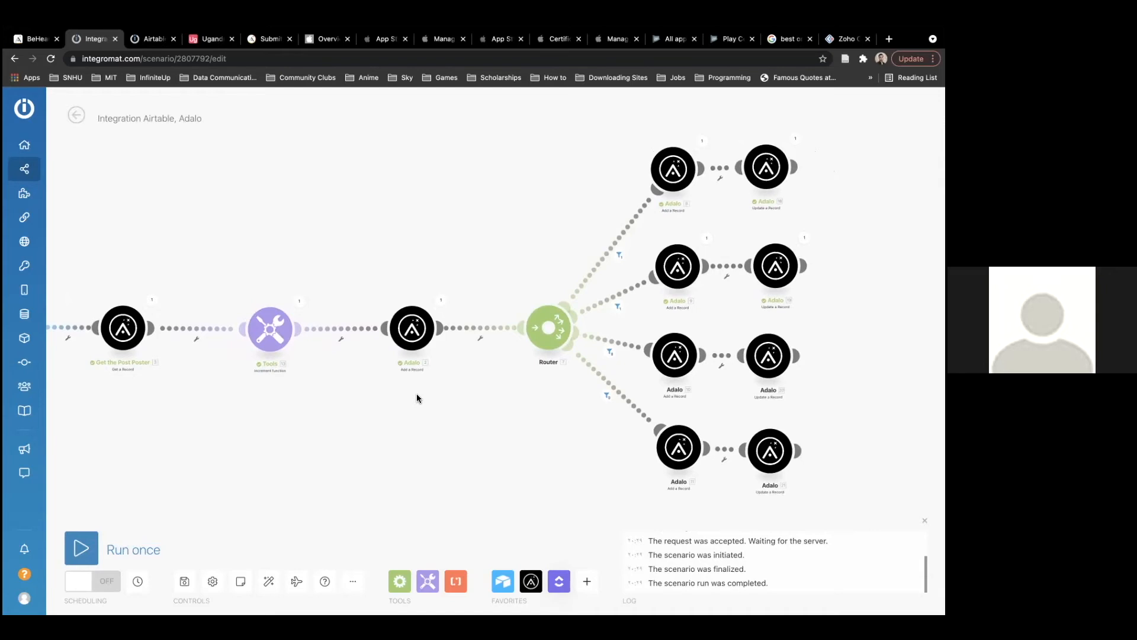
Switch to the BeHeard app in Adalo, open the Posts collection records and examine the newest post's columns.
left_click(35, 42)
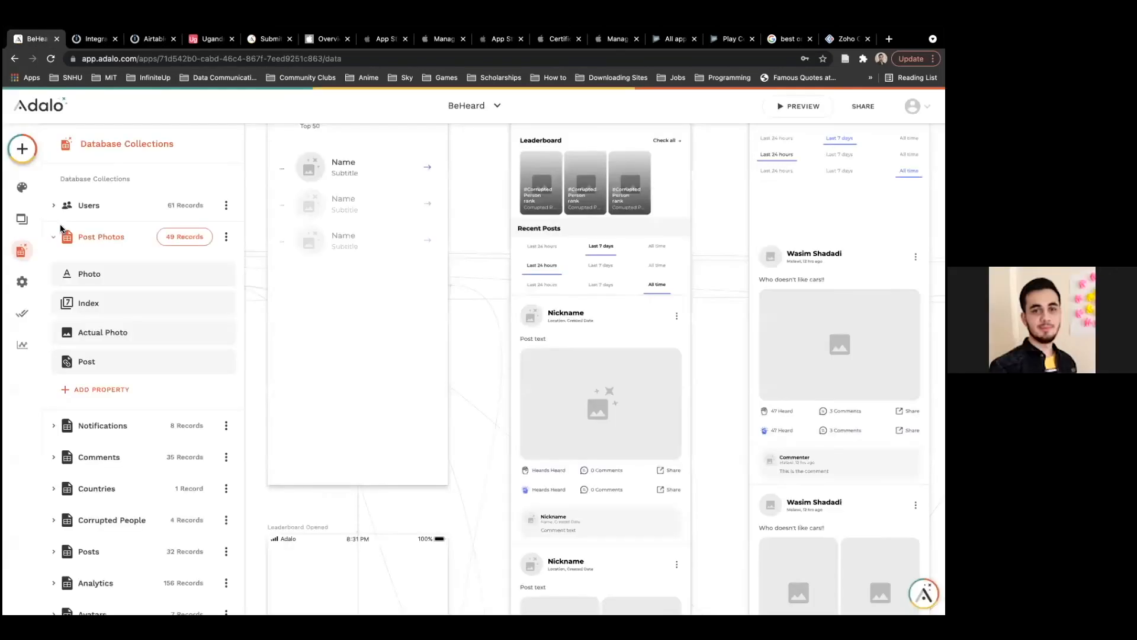
left_click(119, 244)
left_click(180, 401)
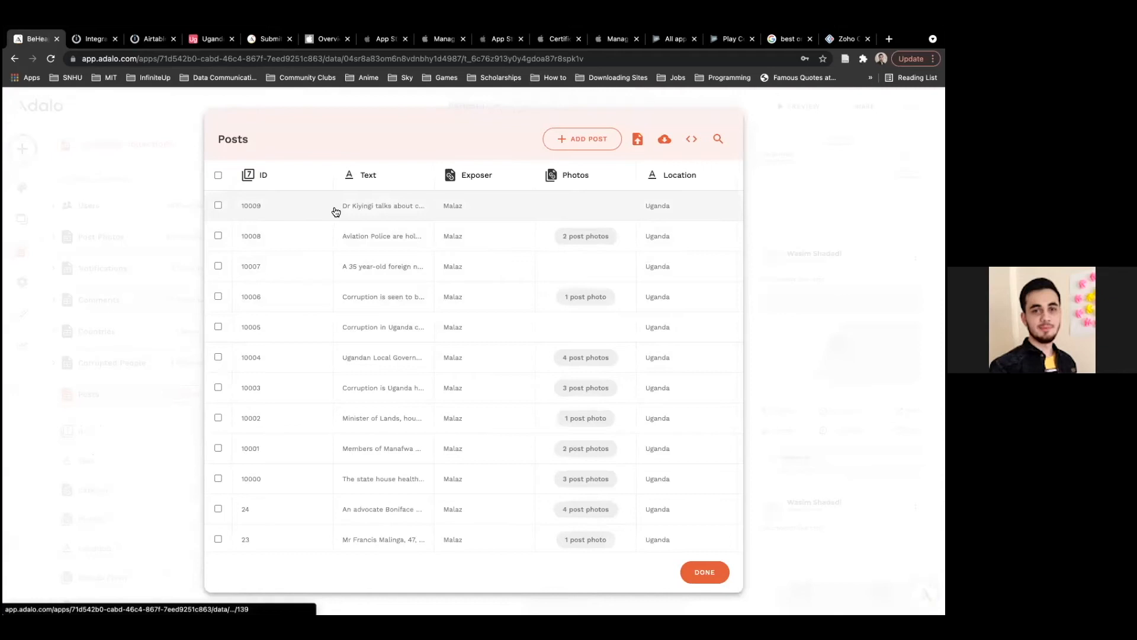
scroll(388, 206, "right", 10)
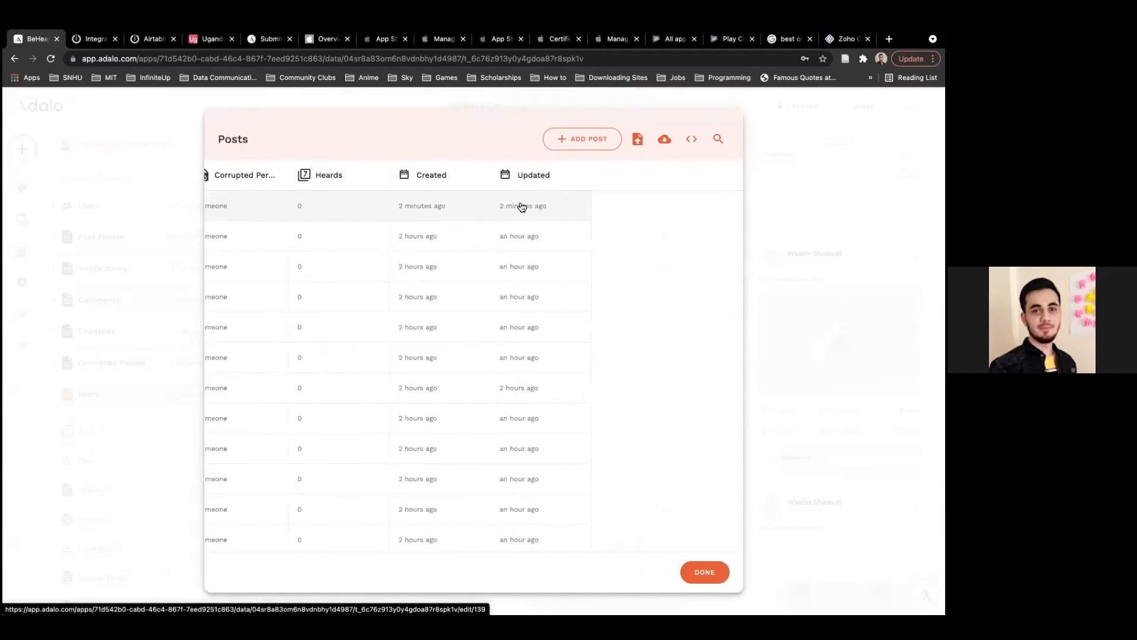
scroll(474, 221, "left", 2)
scroll(443, 222, "left", 15)
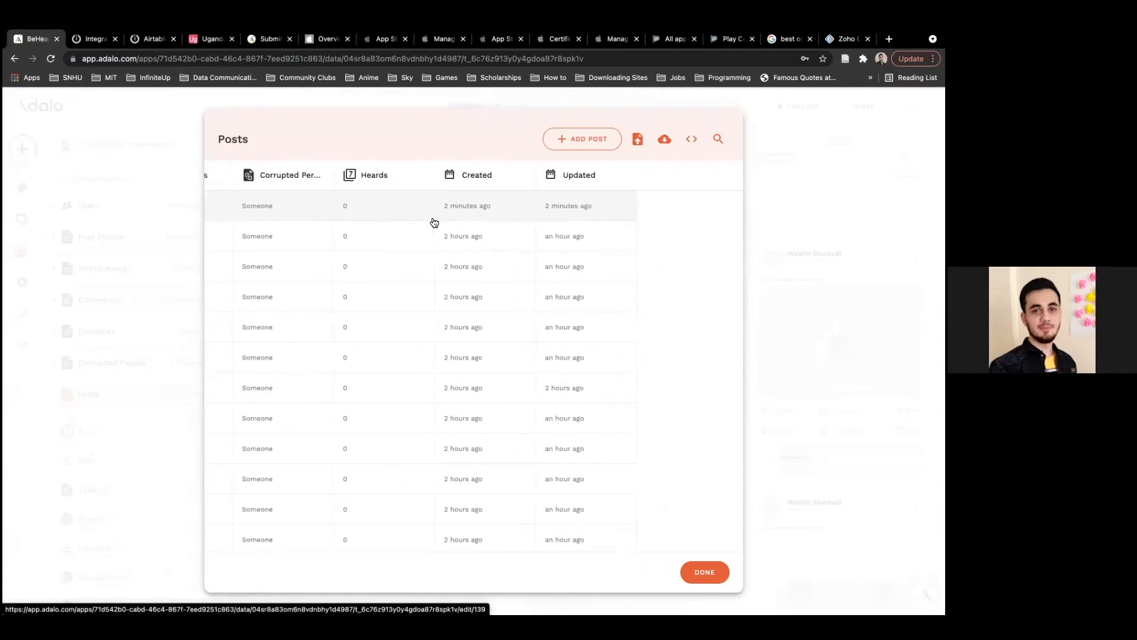
Examine the columns of the Posts records, from ID and Text through Photos, Youtube Link and Photo 1 to Photo 3.
scroll(434, 222, "left", 10)
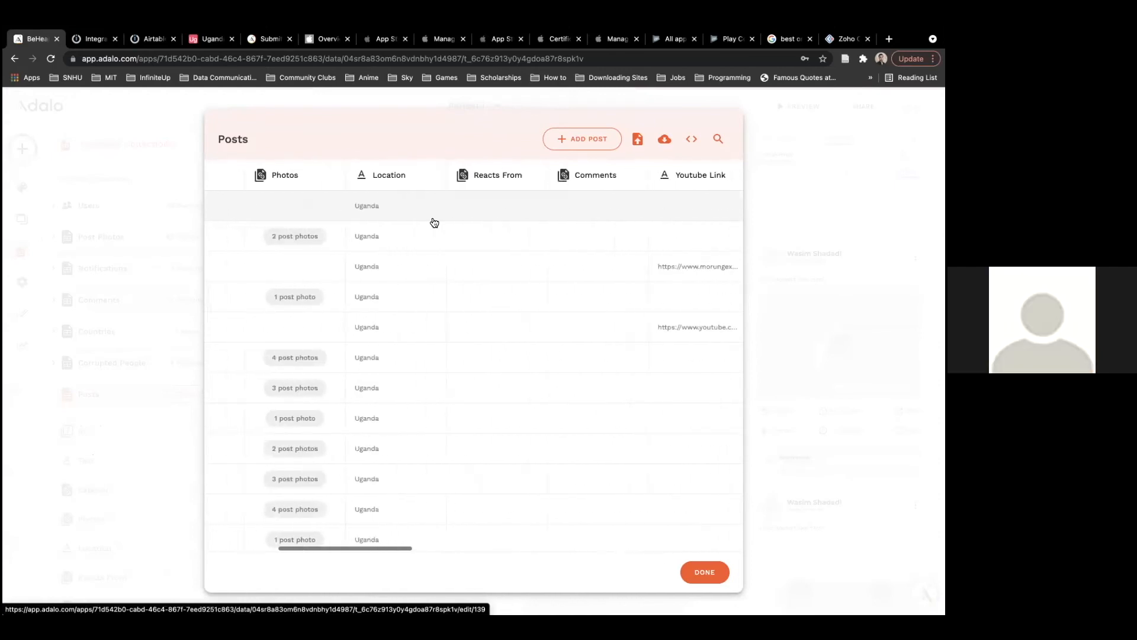
scroll(421, 223, "left", 2)
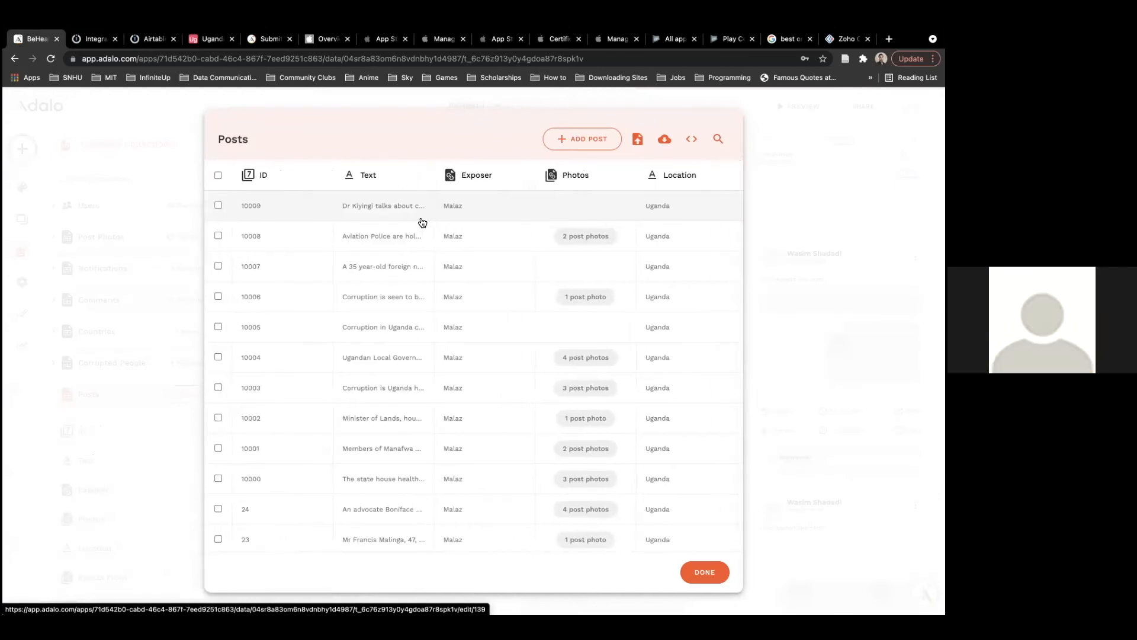
scroll(419, 201, "right", 4)
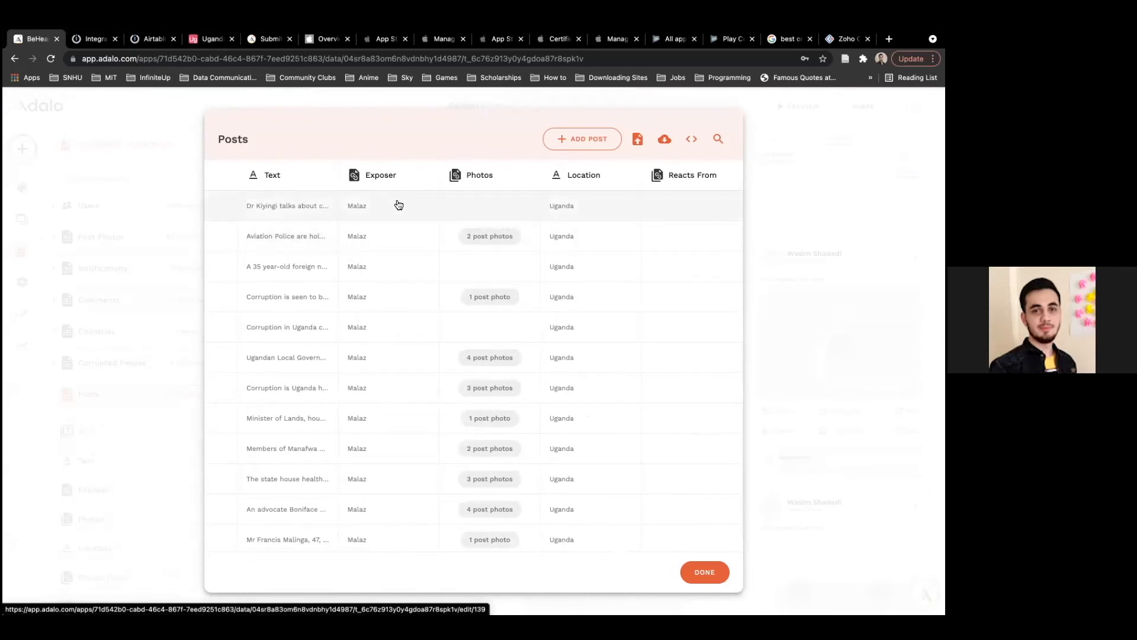
scroll(400, 208, "right", 3)
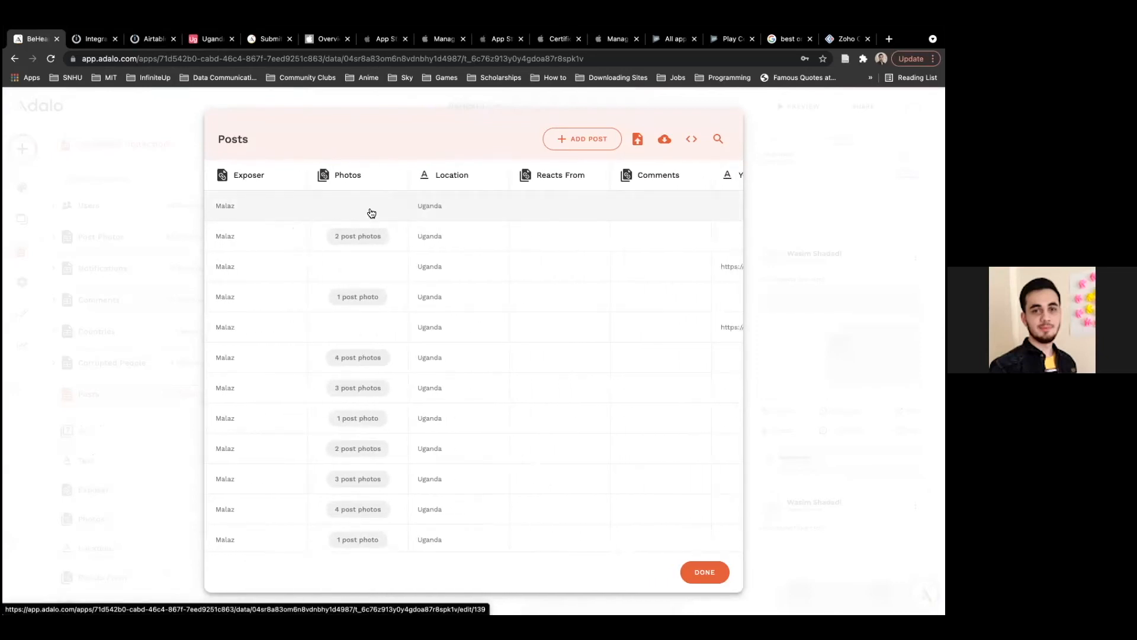
scroll(371, 212, "right", 3)
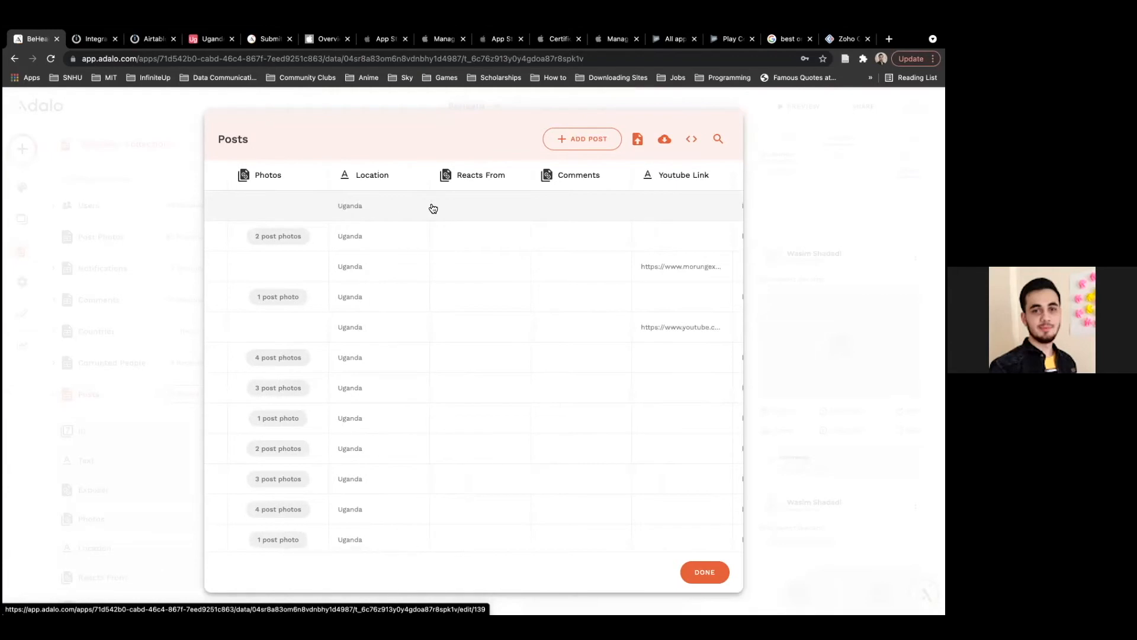
scroll(432, 209, "right", 6)
scroll(474, 211, "left", 5)
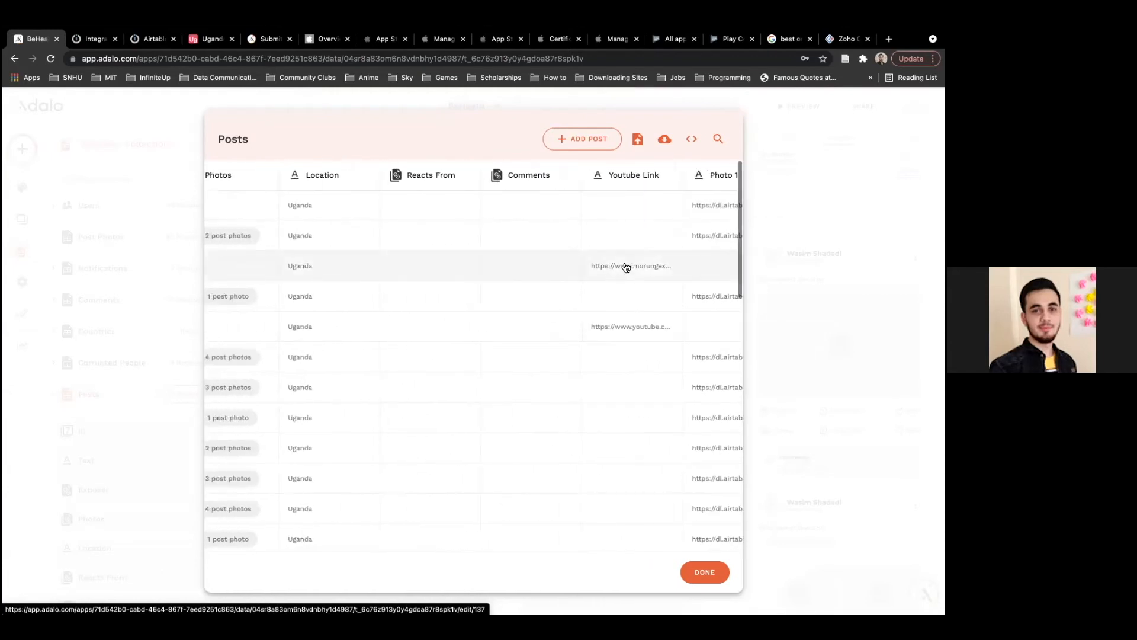
scroll(626, 267, "left", 6)
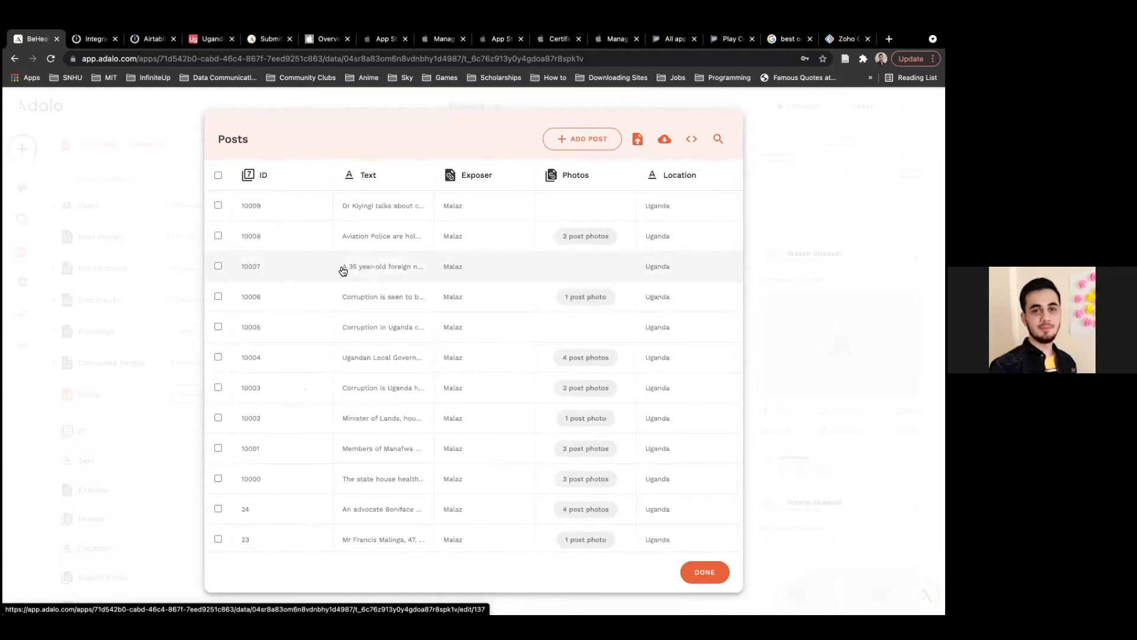
scroll(478, 295, "right", 8)
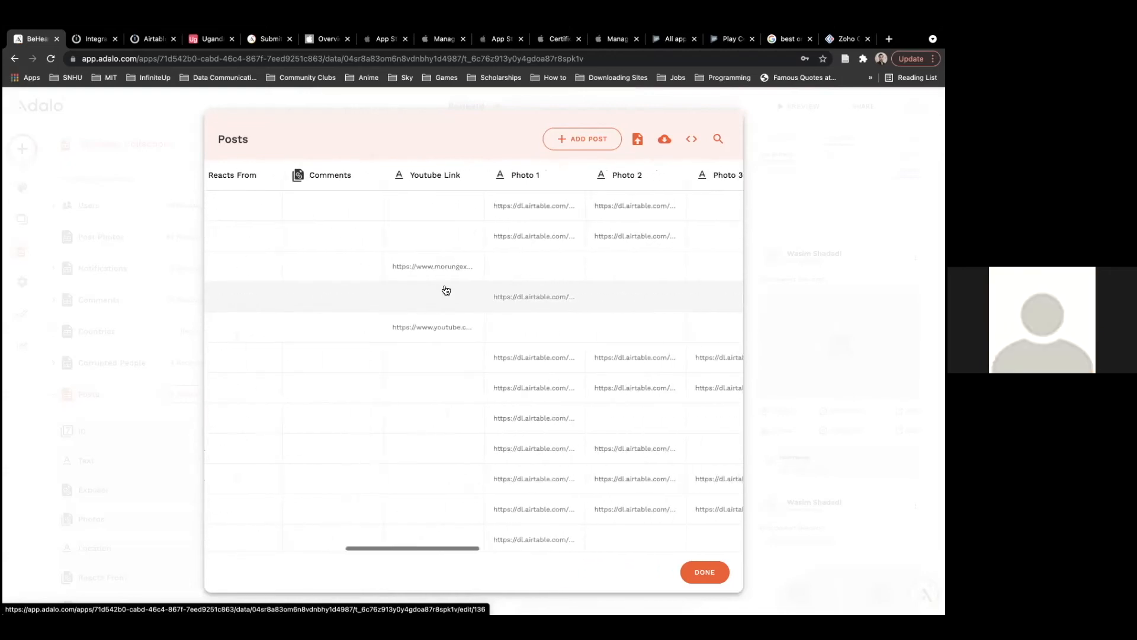
scroll(469, 236, "right", 4)
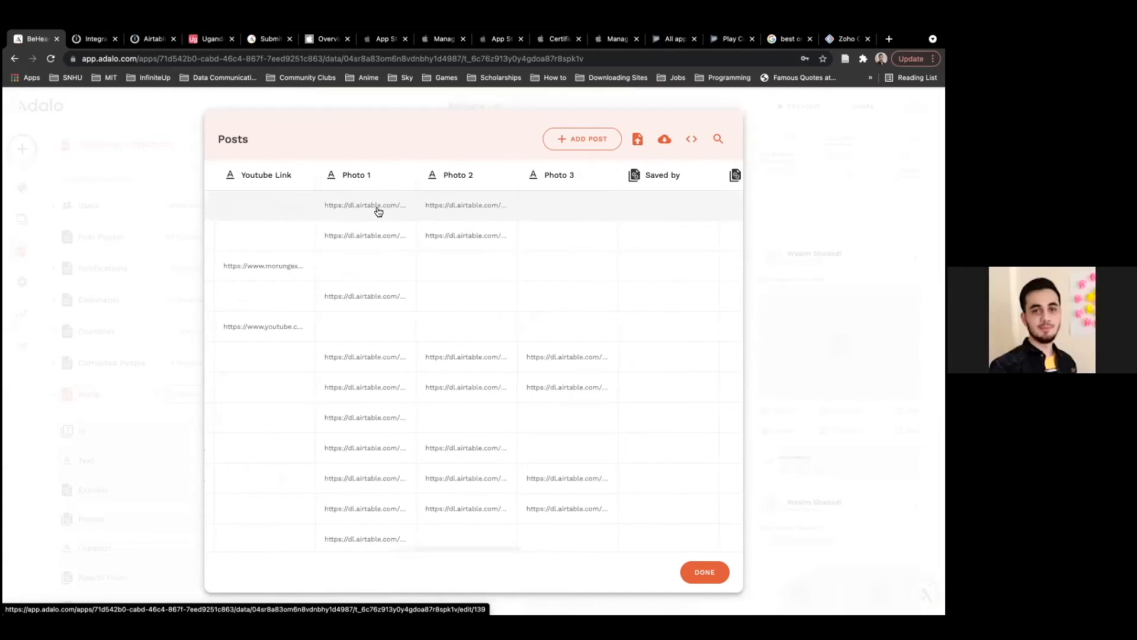
scroll(449, 213, "right", 1)
scroll(450, 214, "right", 5)
scroll(450, 214, "left", 5)
Open the newest post's record, review its photo fields and copy the Photo 1 link.
left_click(414, 206)
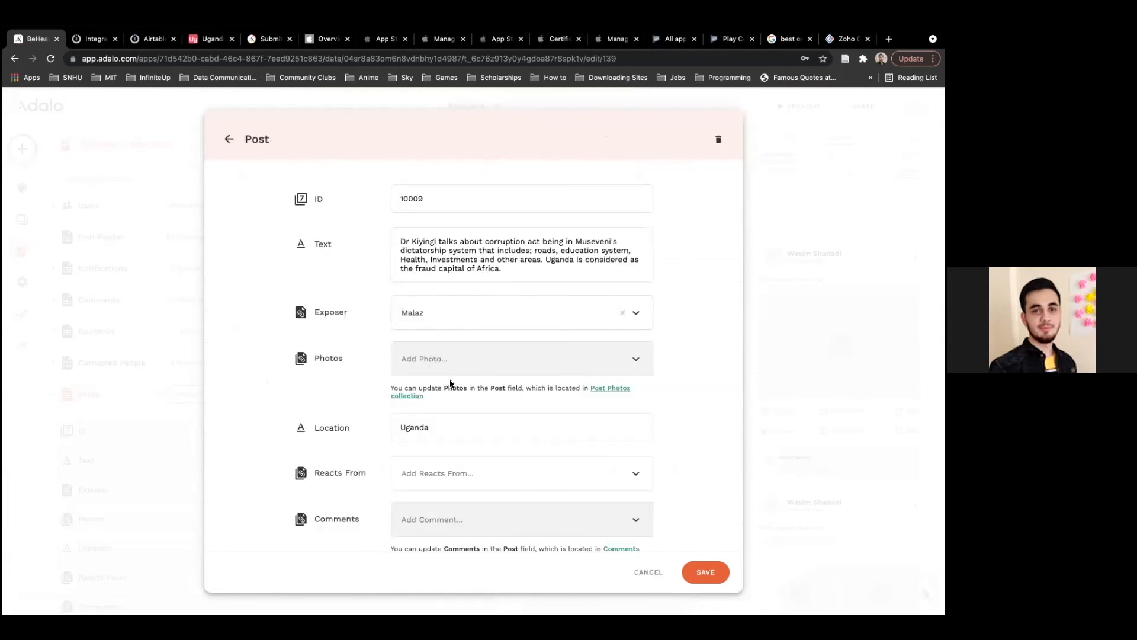
scroll(442, 320, "down", 10)
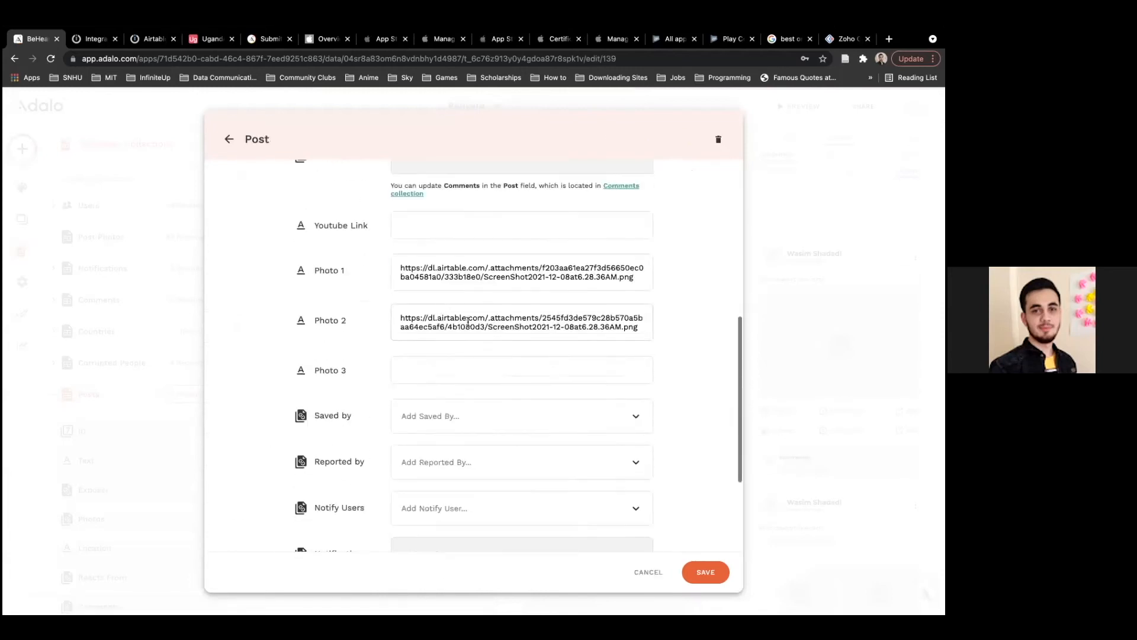
left_click(632, 282)
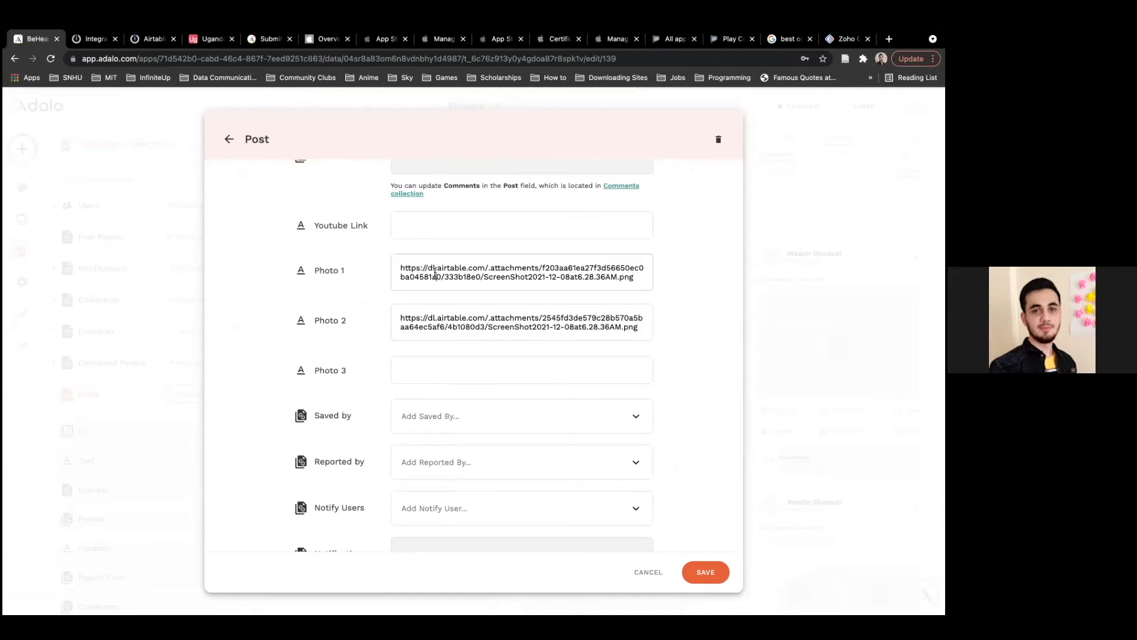
triple_click(435, 273)
key("super+c")
Open the copied Photo 1 link in a new browser tab, view the image and close that tab.
left_click(339, 314)
mouse_move(873, 26)
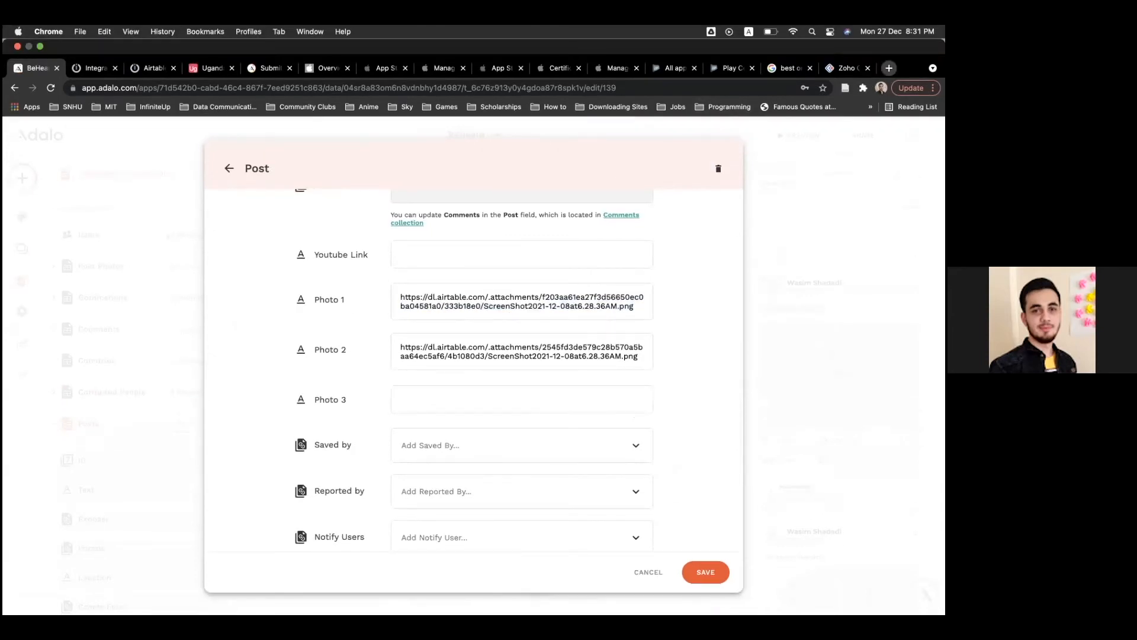
left_click(889, 67)
key("super+v")
key("Return")
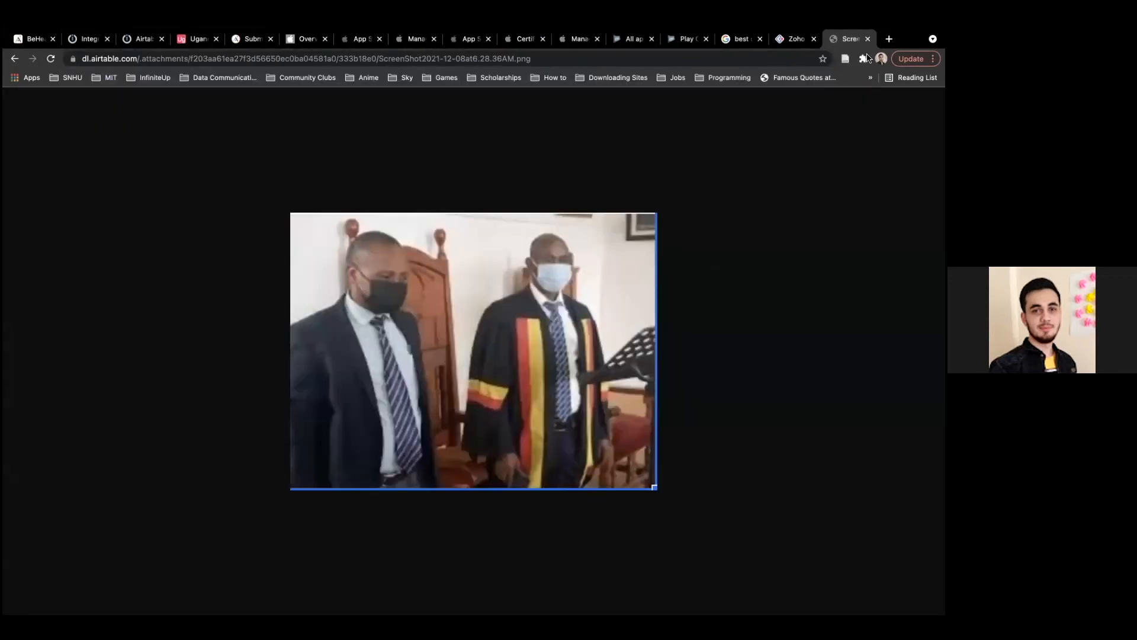
left_click(868, 40)
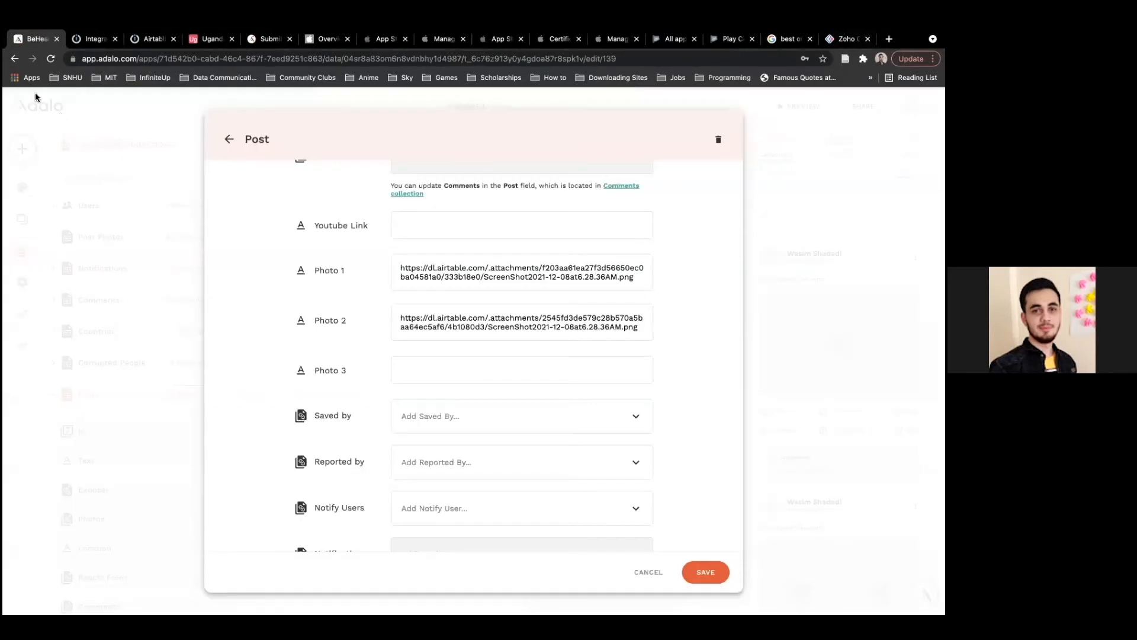
Leave the post's record, close the Posts records and open the Post Photos collection's records.
scroll(368, 216, "up", 10)
left_click(229, 139)
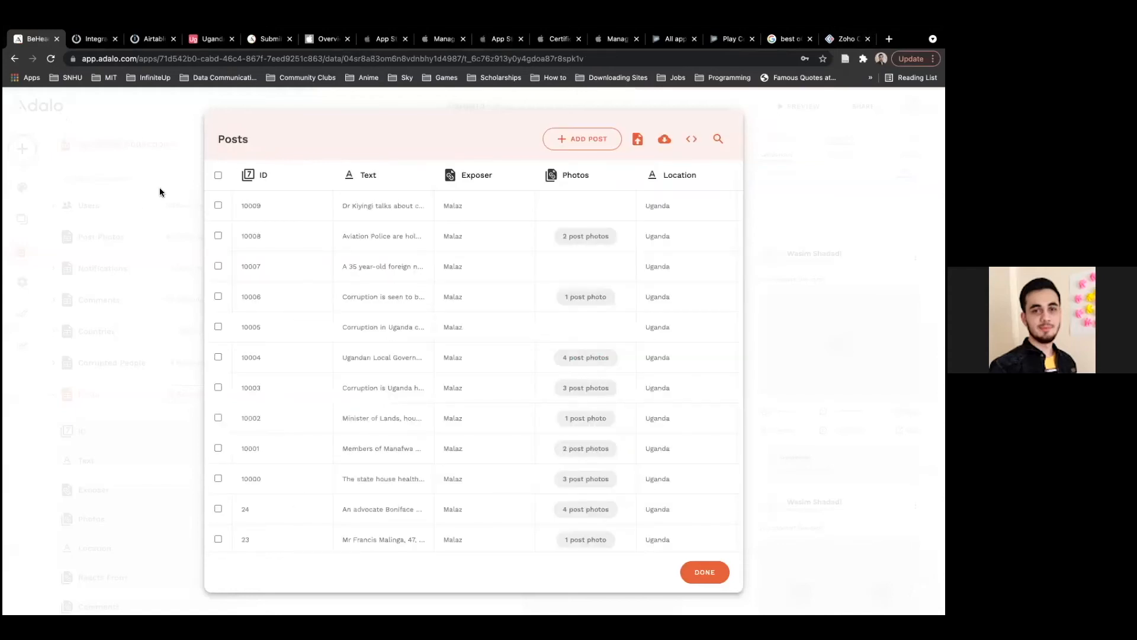
left_click(160, 190)
left_click(188, 236)
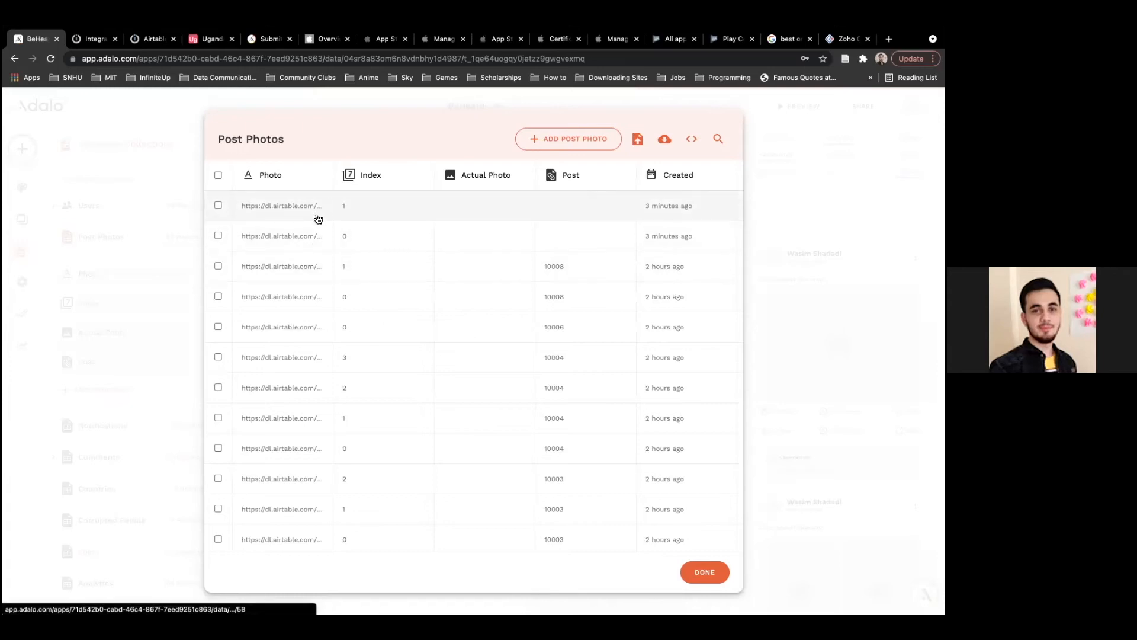
Link the newest post photo with index 0 to post 10009 and save the record.
left_click(415, 235)
left_click(479, 450)
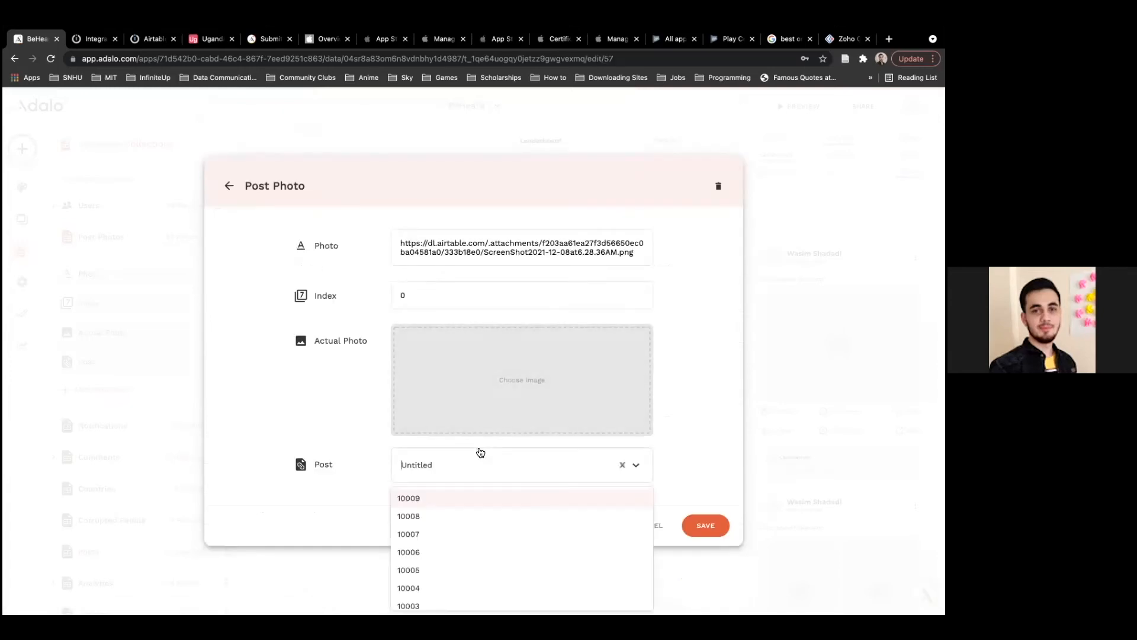
left_click(435, 501)
left_click(706, 516)
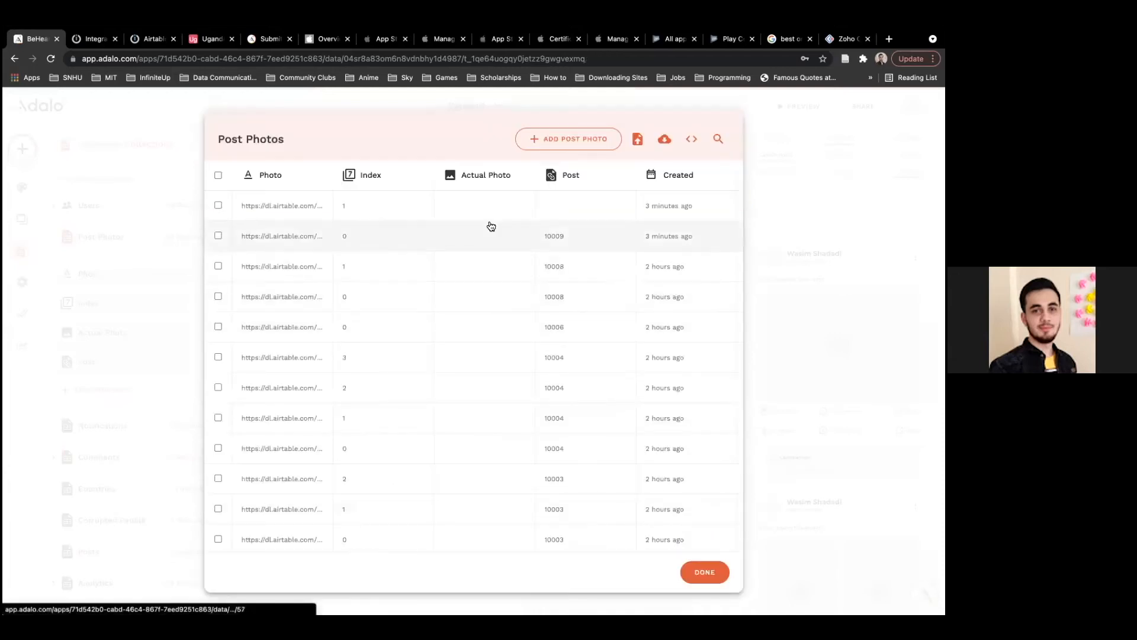
Link the newest post photo with index 1 to post 10009, save it and close the Post Photos records.
left_click(510, 207)
left_click(524, 479)
left_click(485, 494)
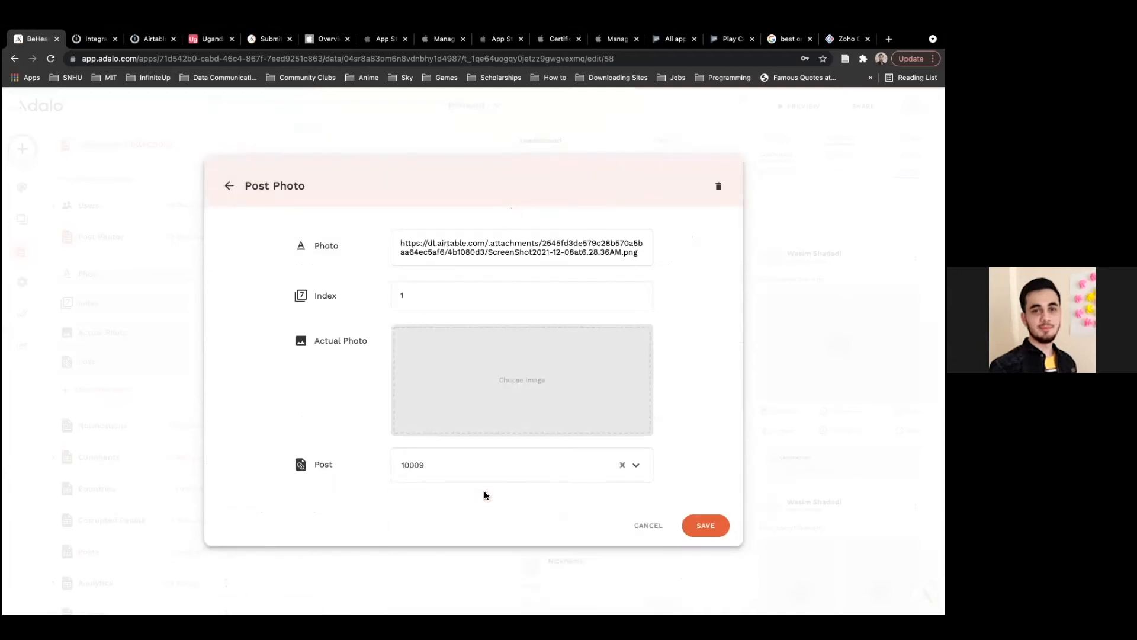
left_click(719, 526)
left_click(720, 572)
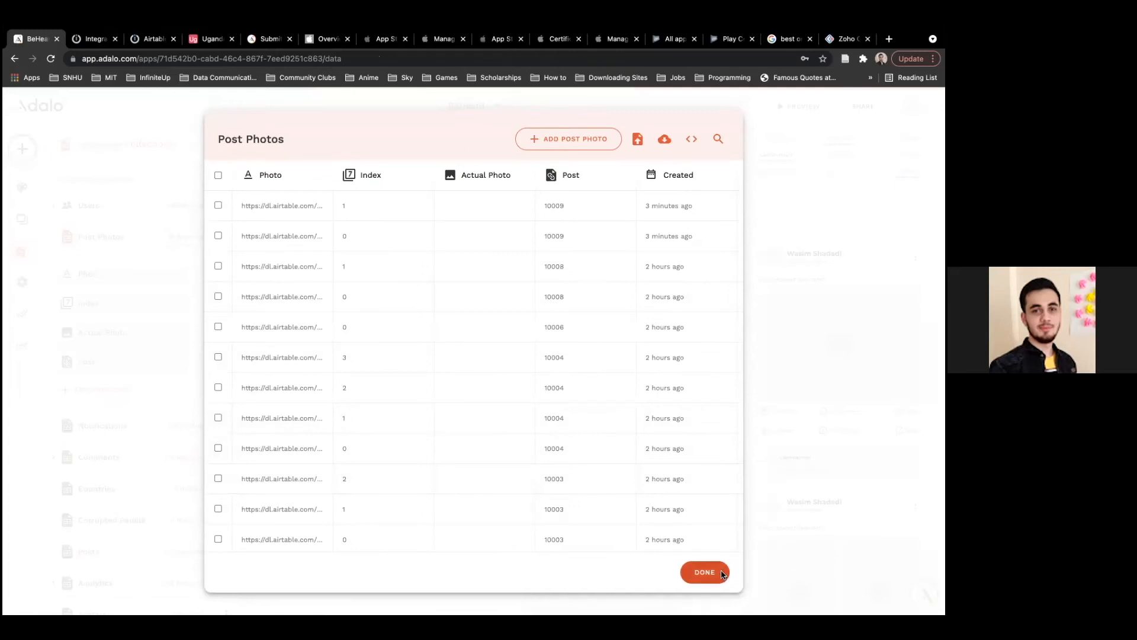
Switch to the BeHeard app preview, reload it and view the newest post under Recent Posts.
key("ctrl+Right")
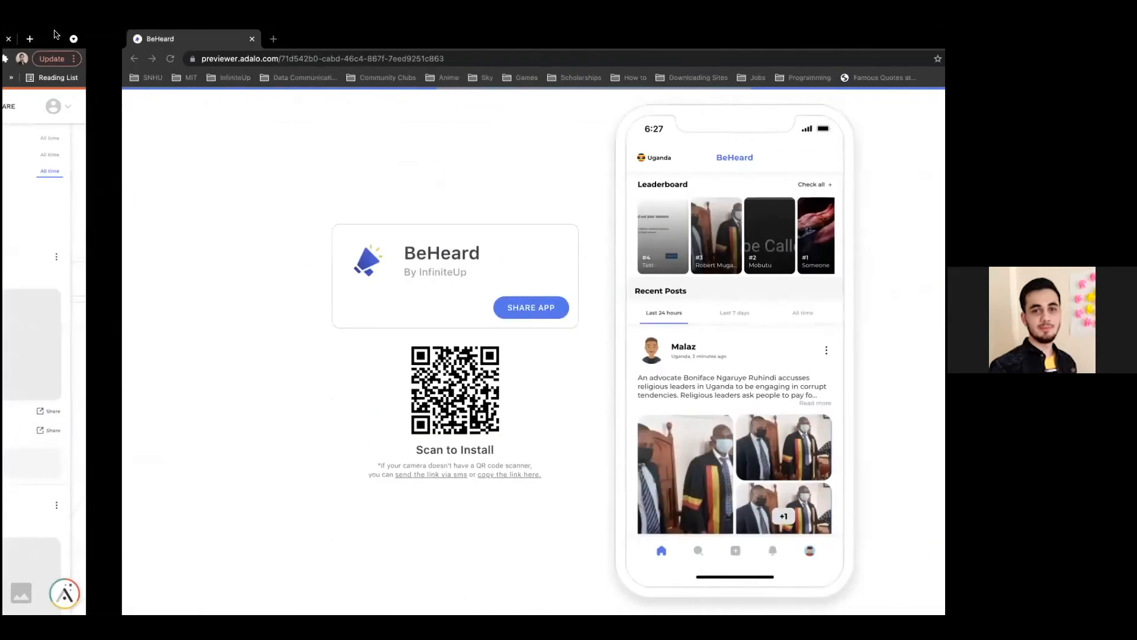
left_click(51, 58)
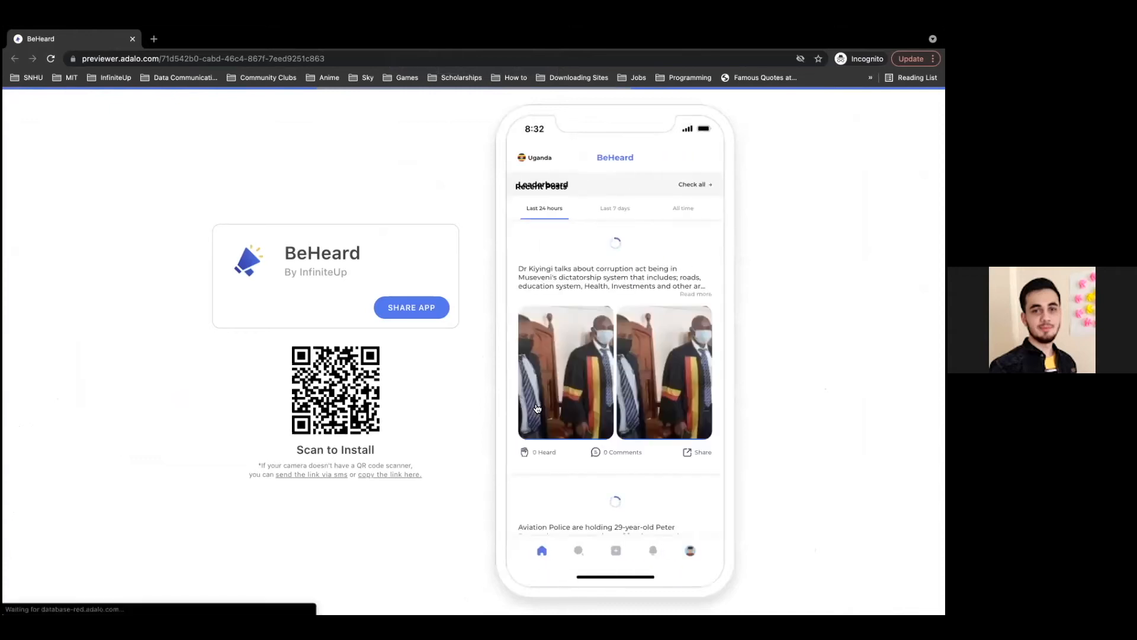
scroll(604, 339, "down", 3)
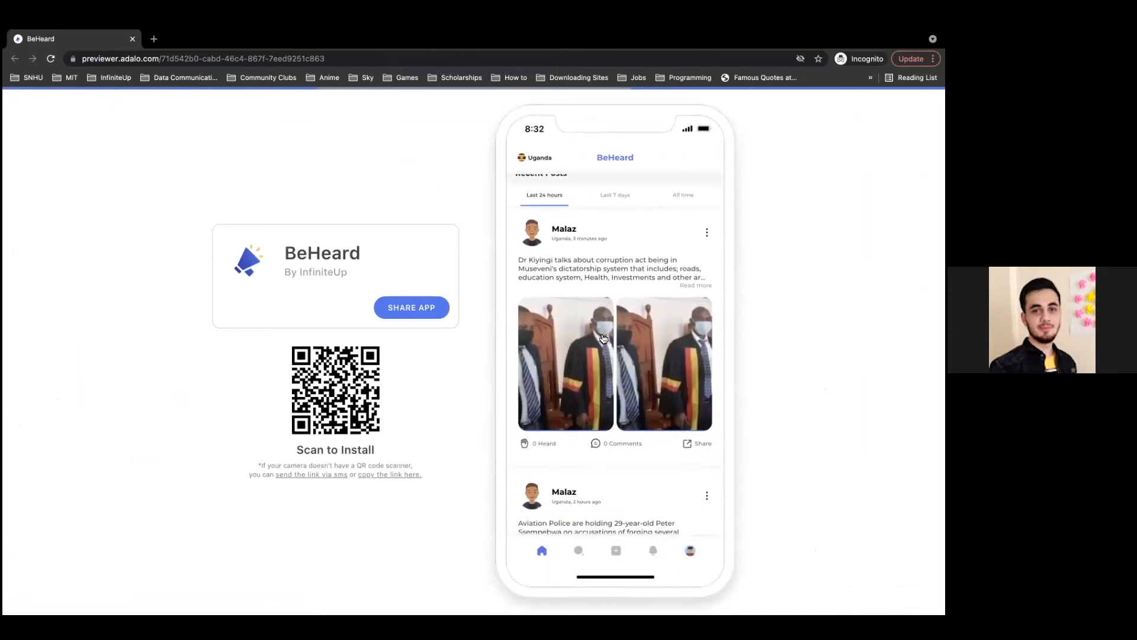
Expand the newest post's text in the preview, open its photos full screen and return to the home feed.
left_click(695, 286)
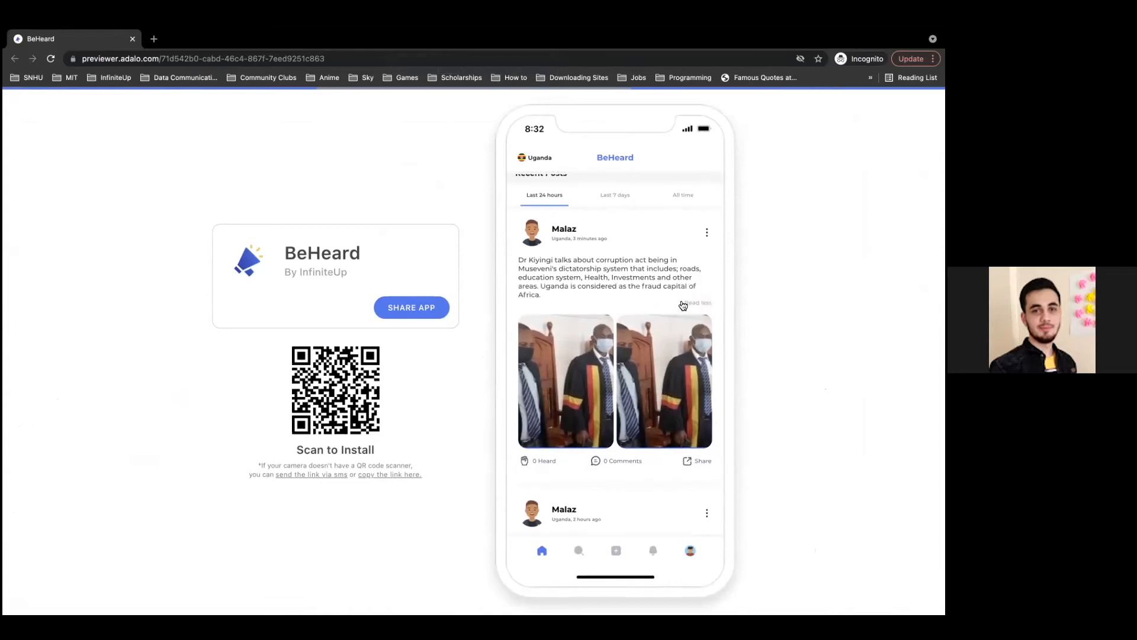
left_click(686, 302)
left_click(593, 334)
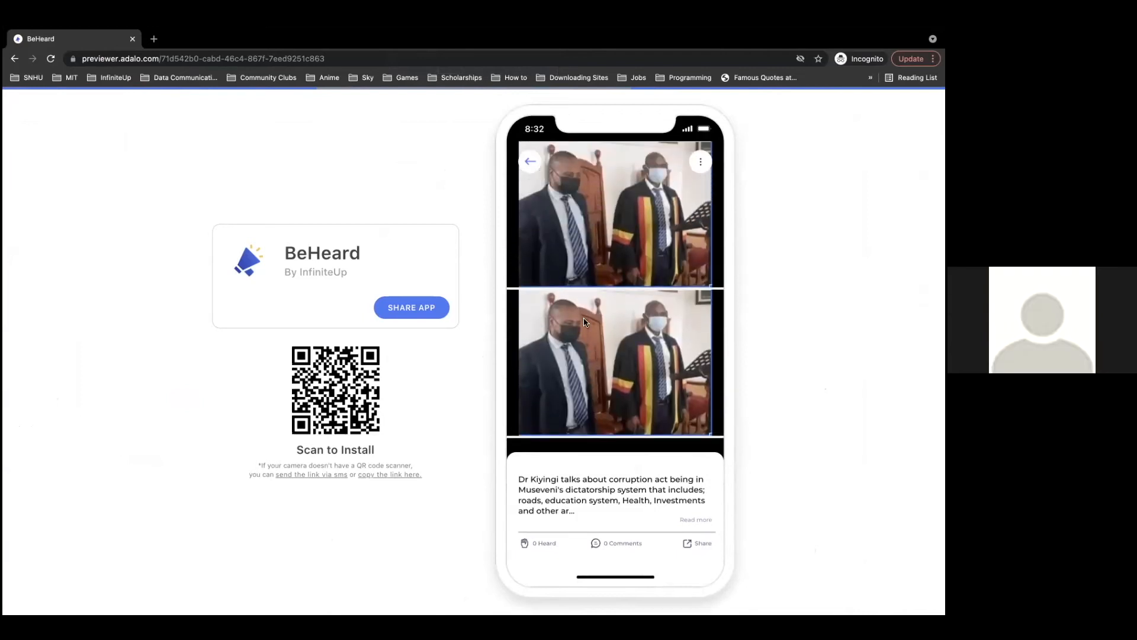
left_click(531, 167)
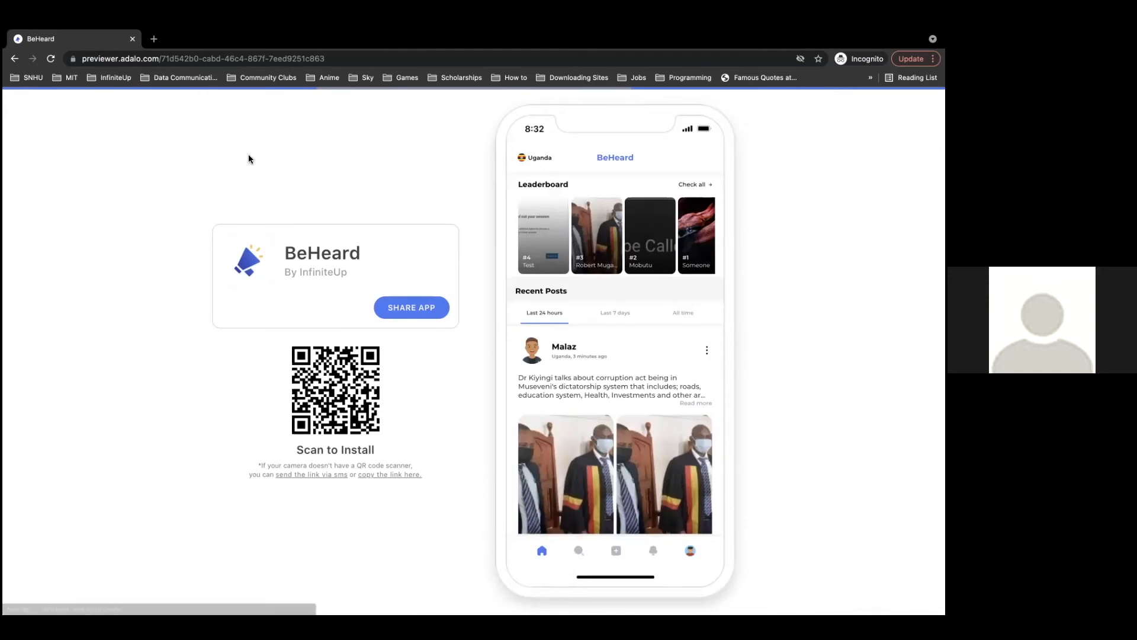
Switch back to the Airtable-Adalo scenario in Integromat and search the available apps for "what".
key("ctrl+Left")
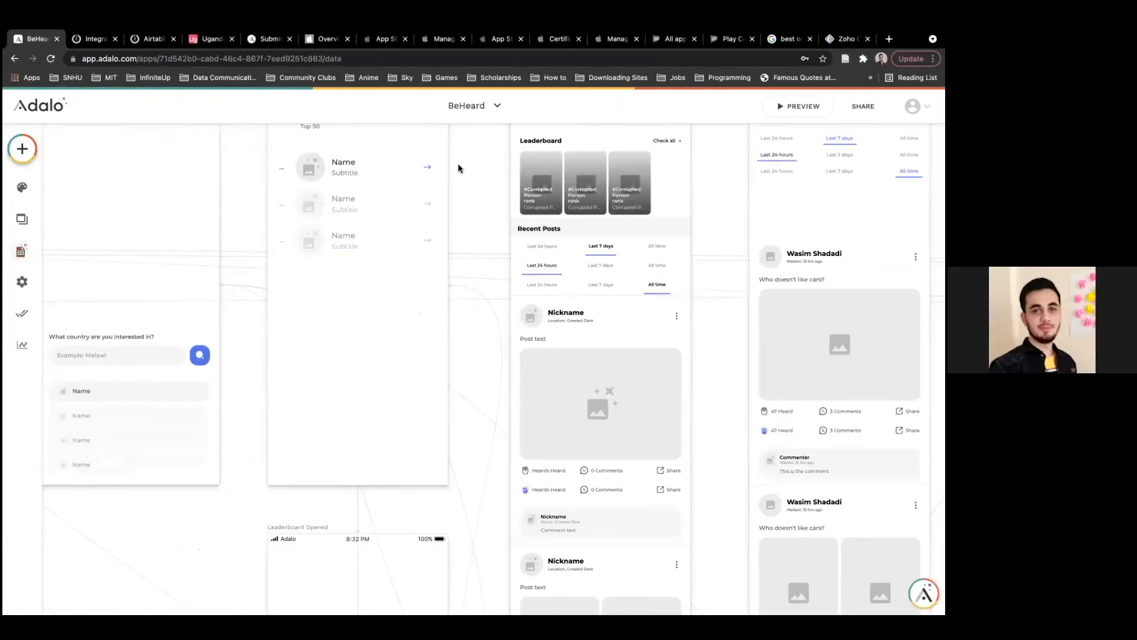
left_click(95, 39)
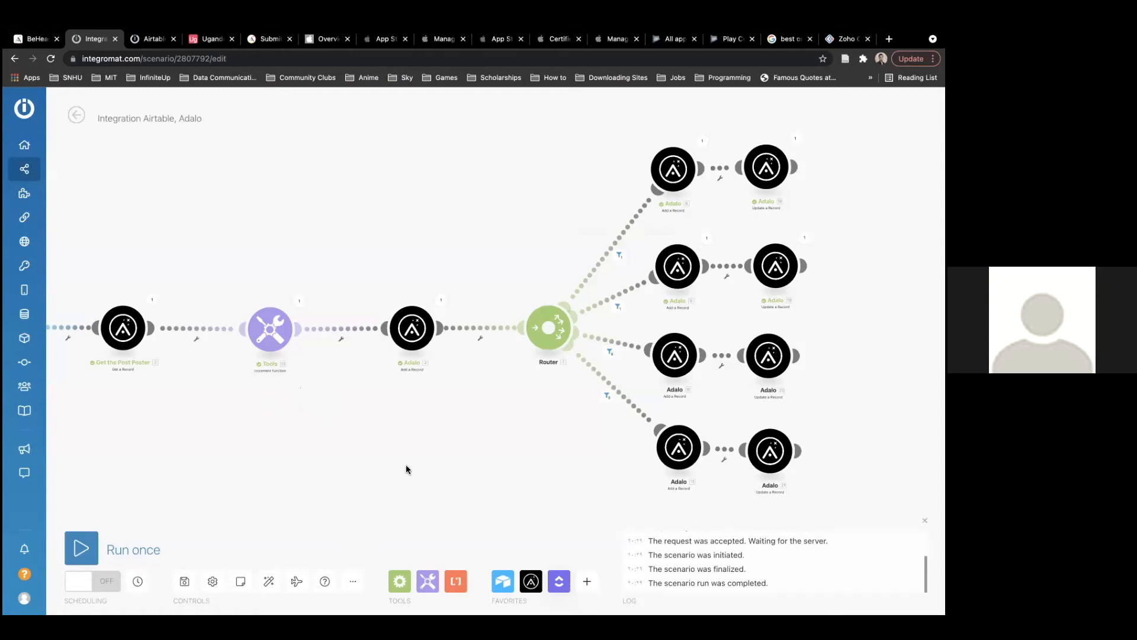
left_click(587, 581)
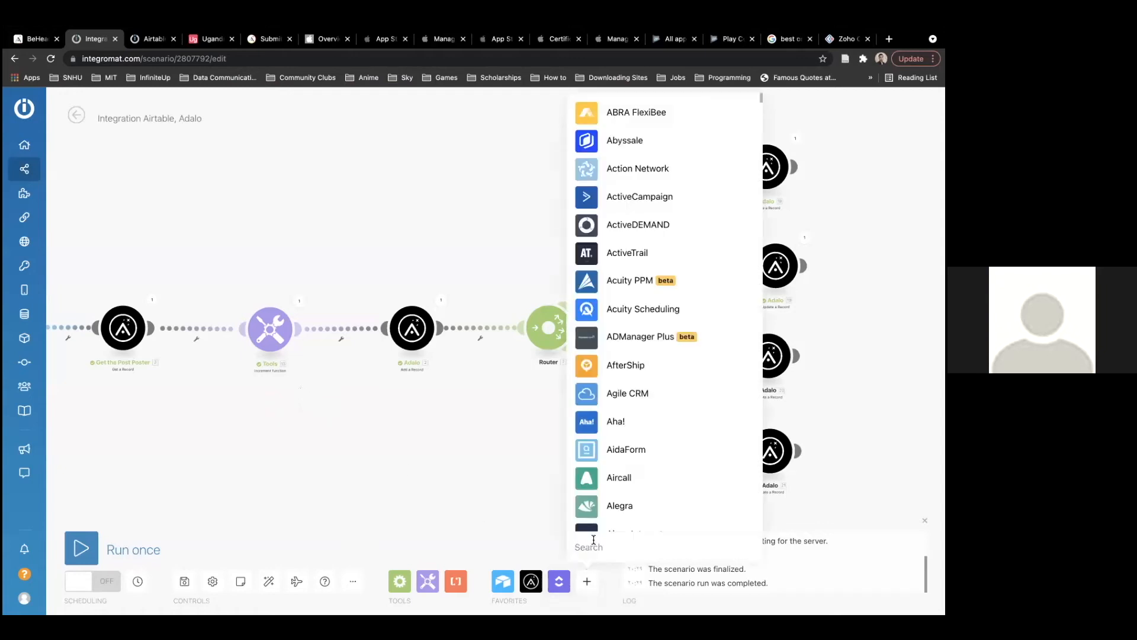
type("what")
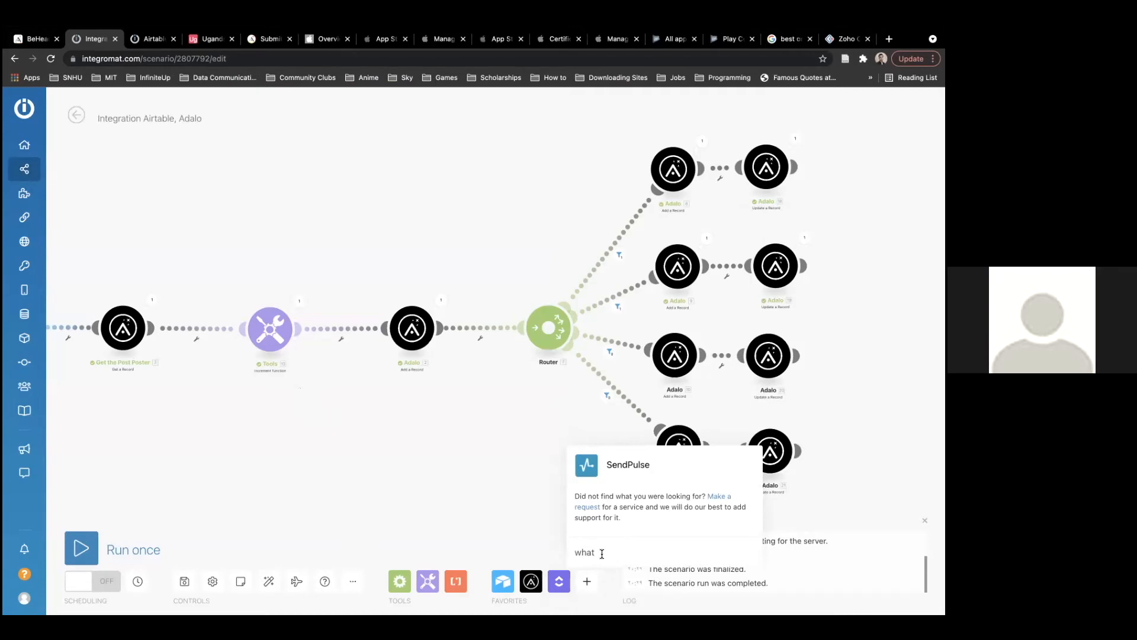
Repeat the search for "what" and "What" in the available apps list and clear the search text.
key("BackSpace")
key("BackSpace")
key("BackSpace")
key("BackSpace")
type("what")
key("BackSpace")
key("BackSpace")
key("BackSpace")
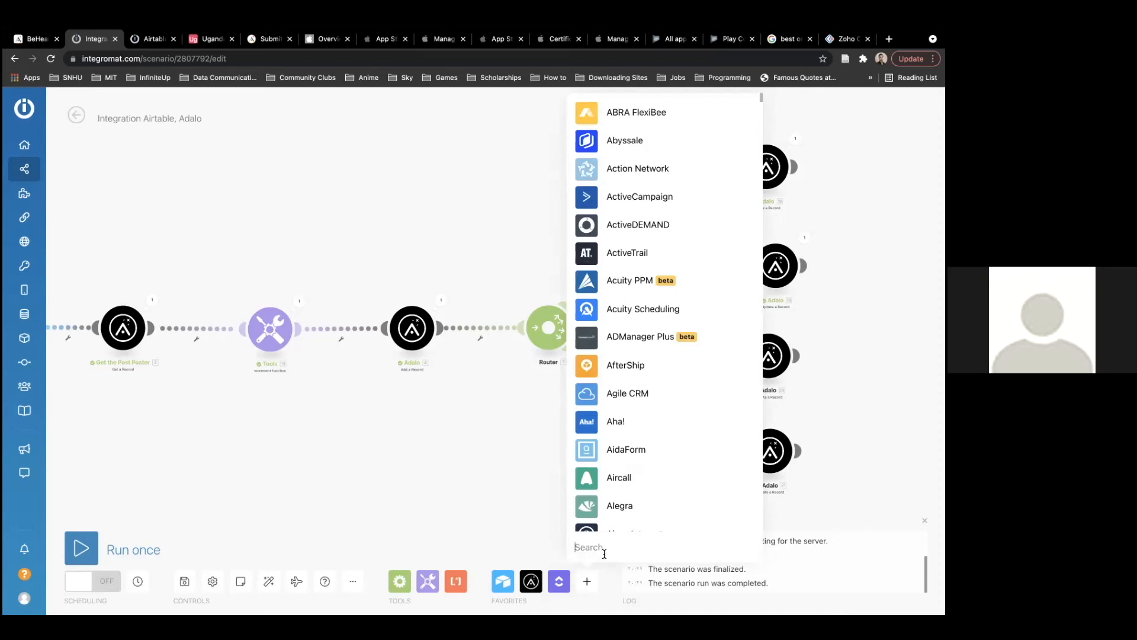
type("W")
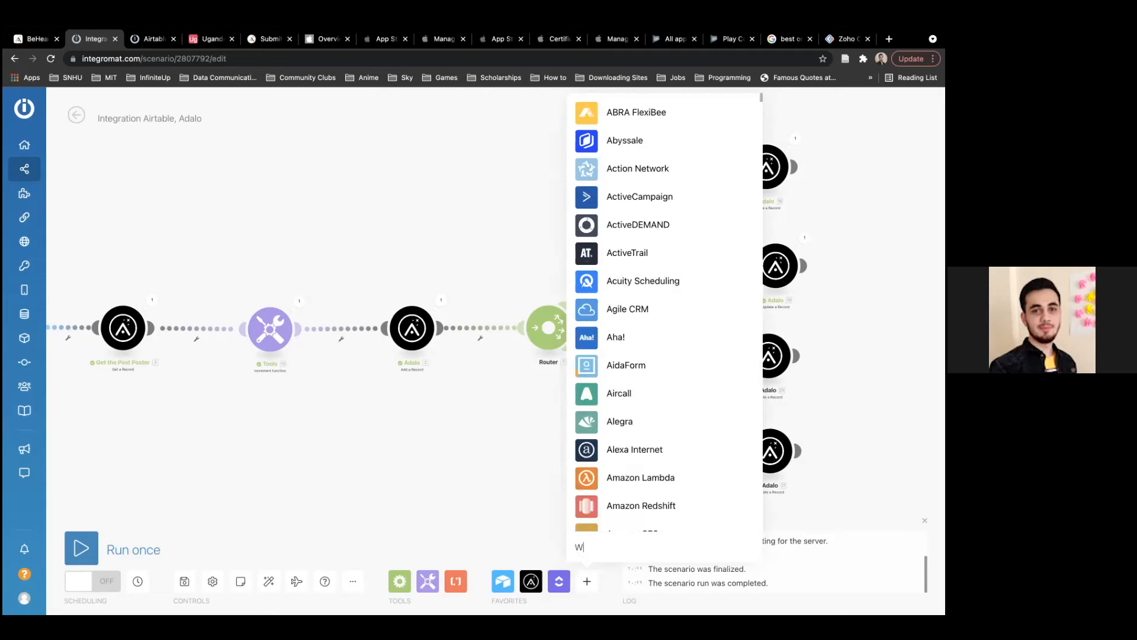
type("hat")
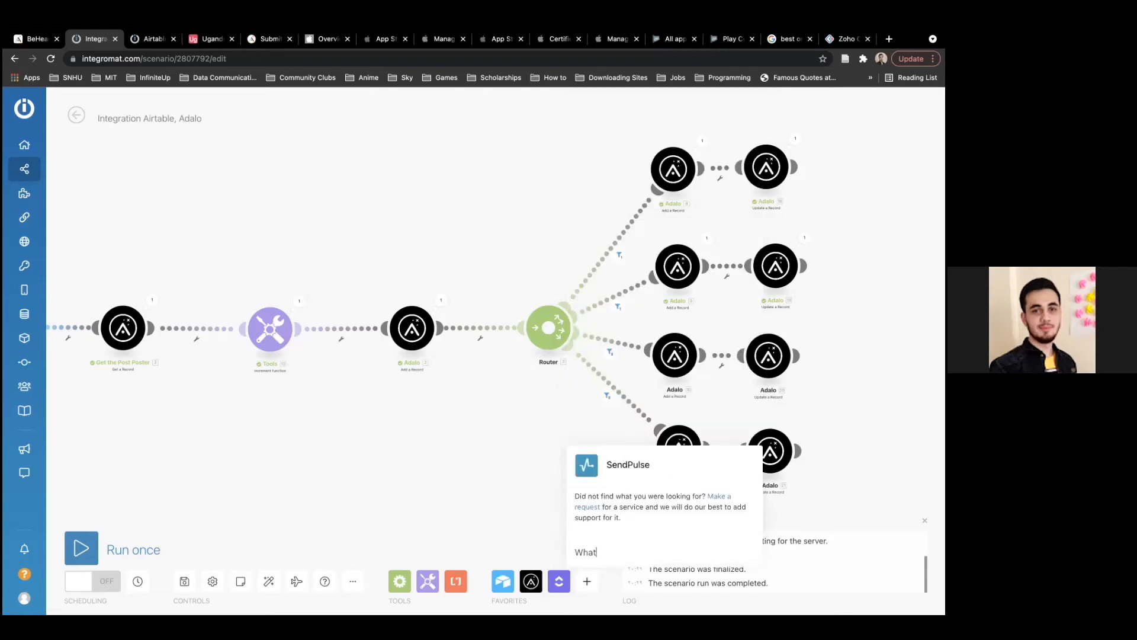
key("BackSpace")
key("BackSpace")
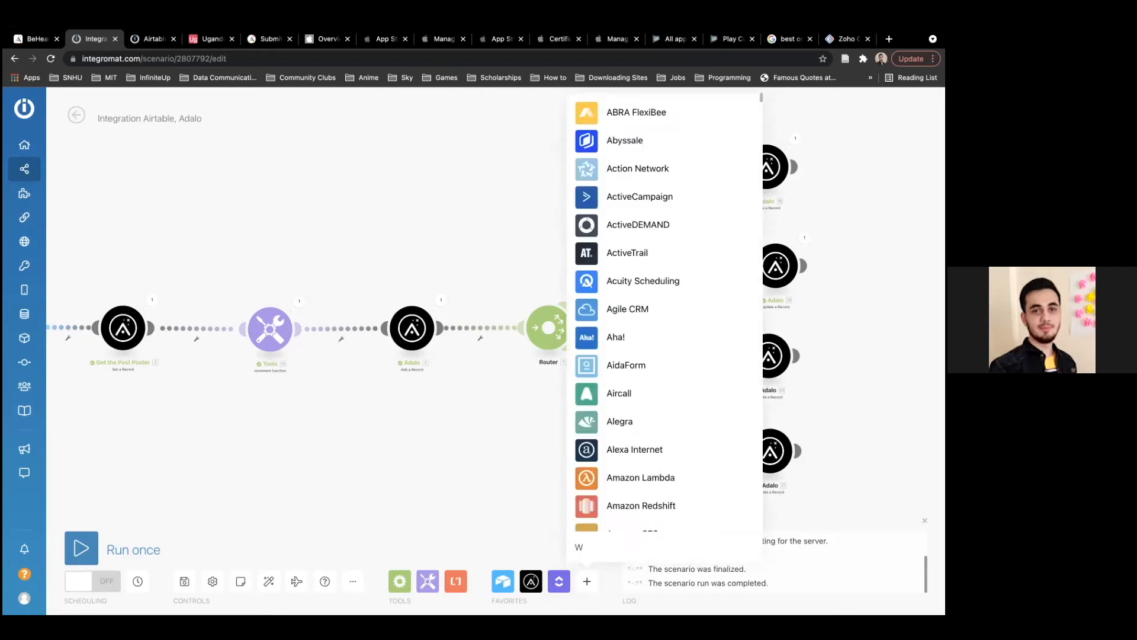
key("BackSpace")
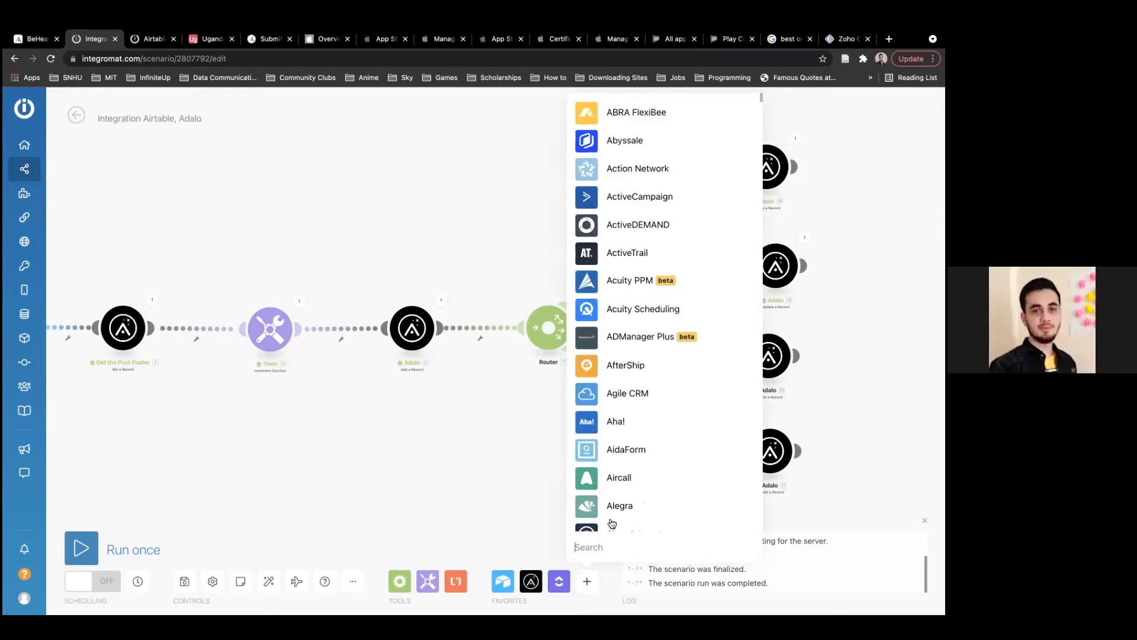
Look through the full app list, search it for "yt" and clear the search text.
scroll(622, 505, "down", 3)
scroll(622, 503, "up", 3)
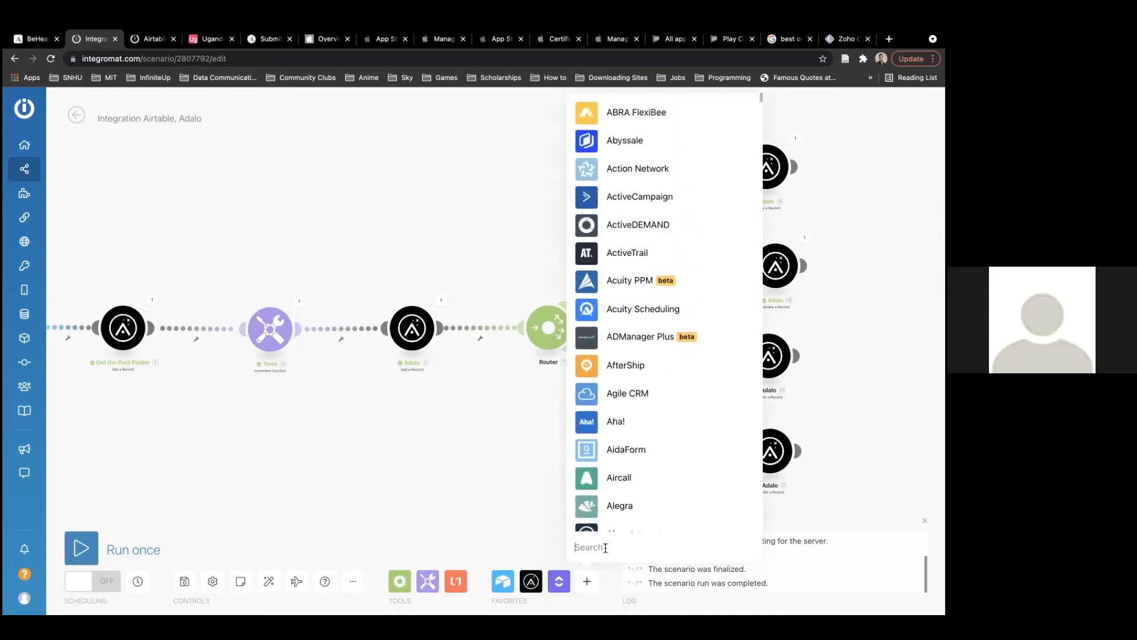
type("yt")
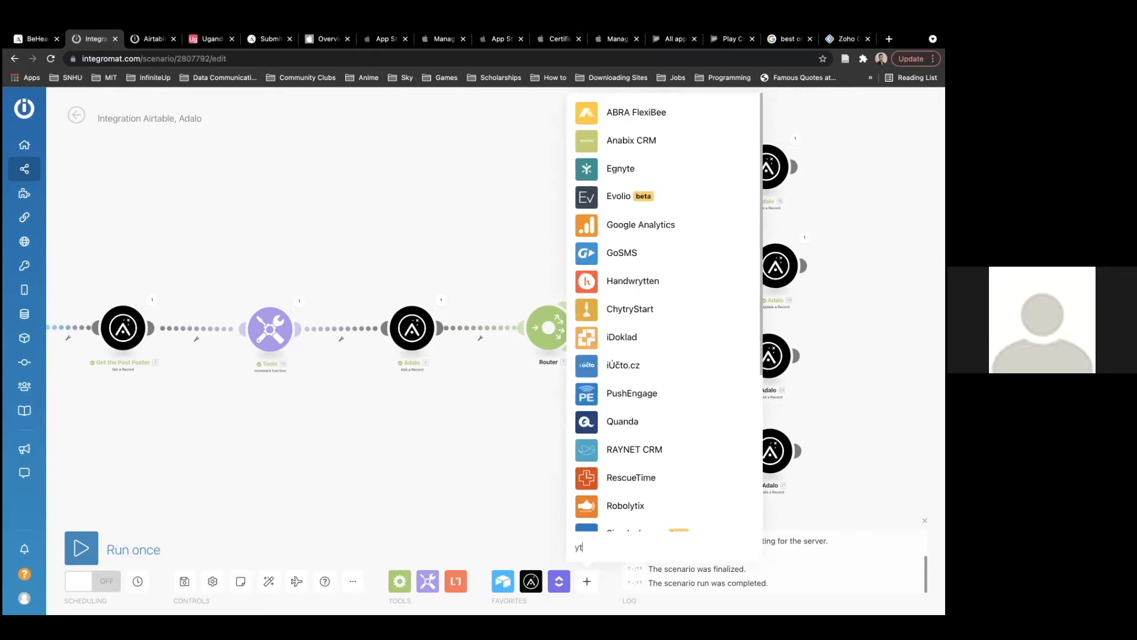
key("BackSpace")
key("BackSpace")
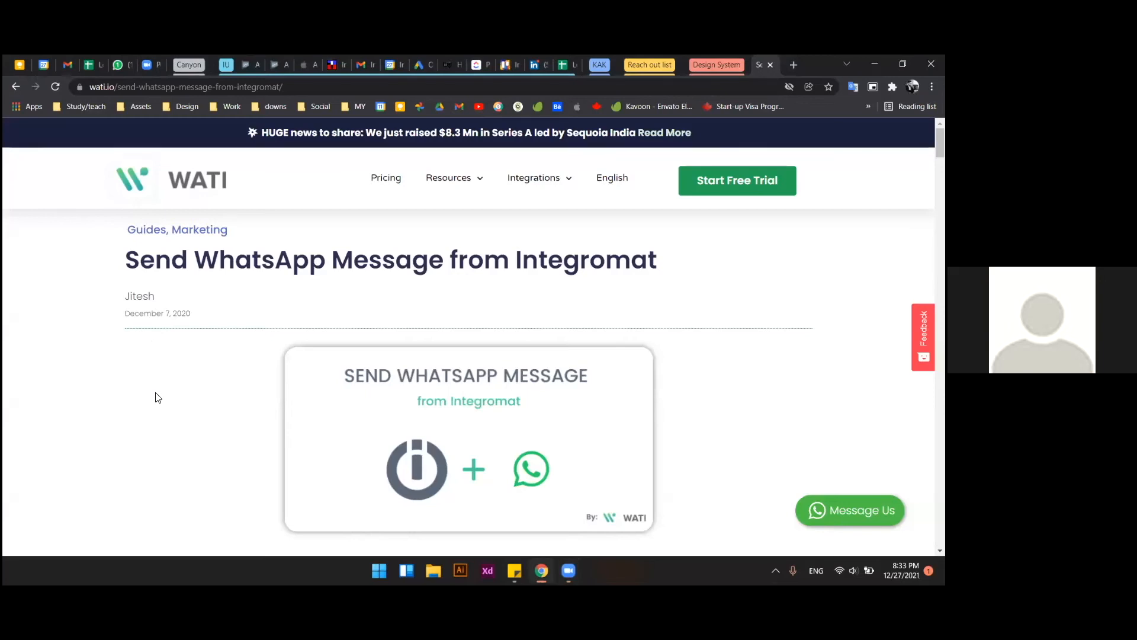
Examine WATI's guide on sending a WhatsApp message from Integromat, from the introduction through the trigger condition in Step 3.
scroll(157, 397, "down", 4)
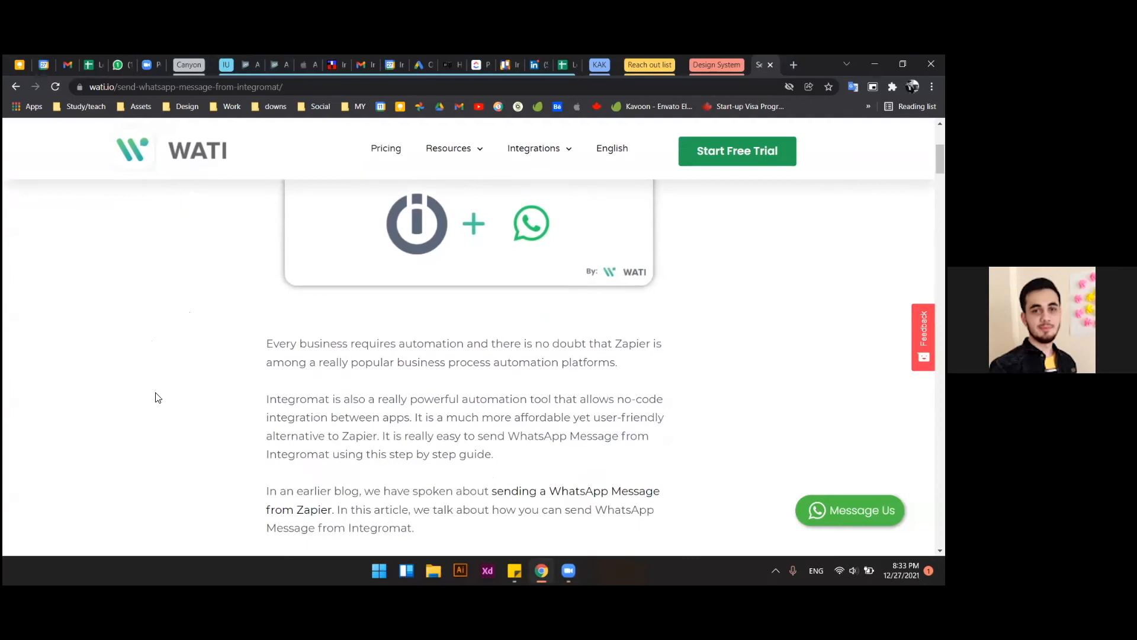
scroll(158, 398, "up", 1)
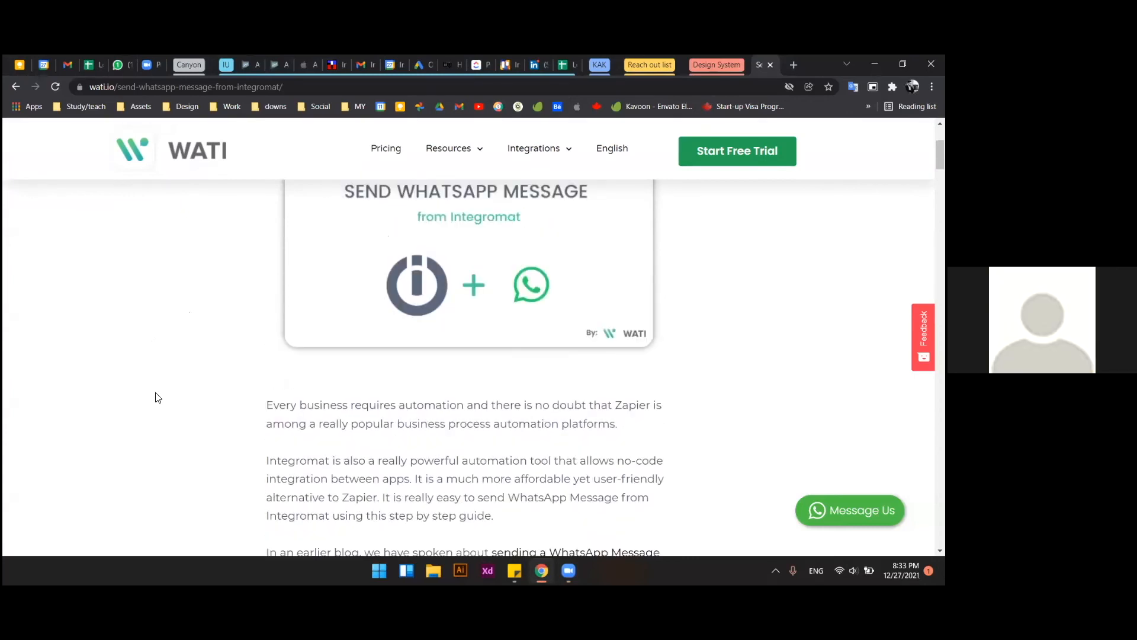
scroll(158, 398, "up", 1)
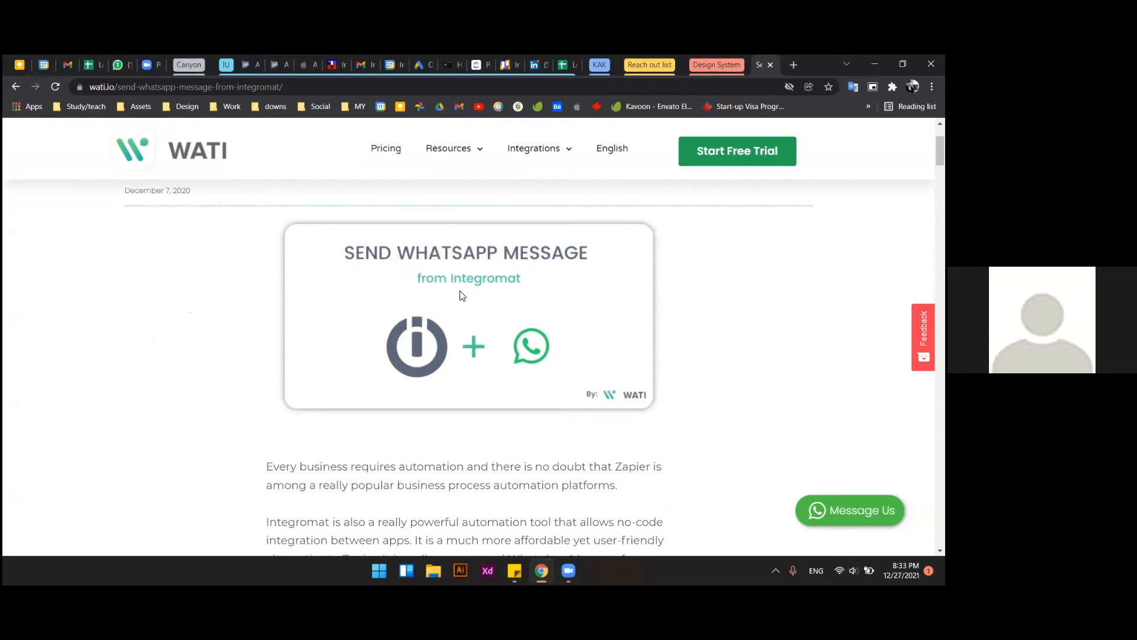
scroll(485, 296, "down", 1)
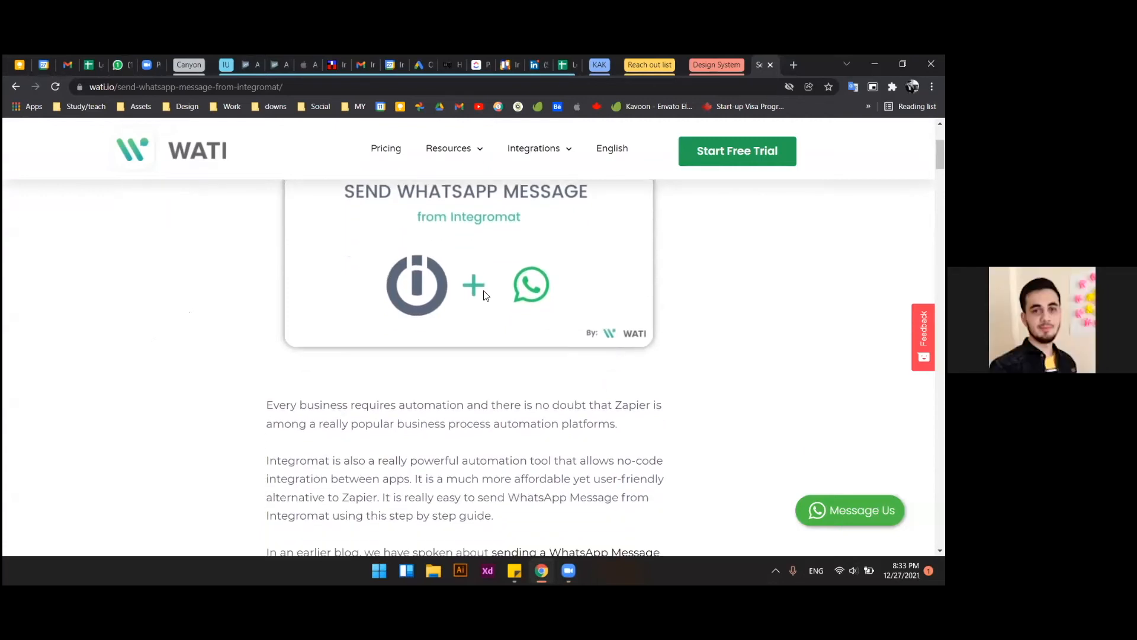
scroll(484, 295, "down", 3)
scroll(471, 295, "down", 7)
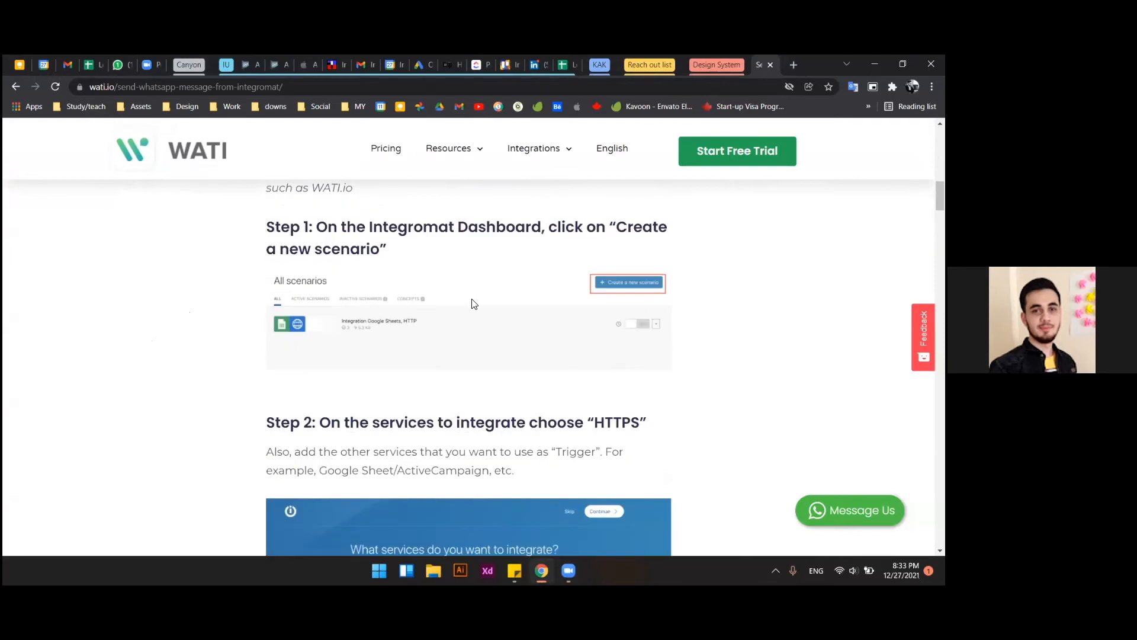
scroll(472, 299, "down", 3)
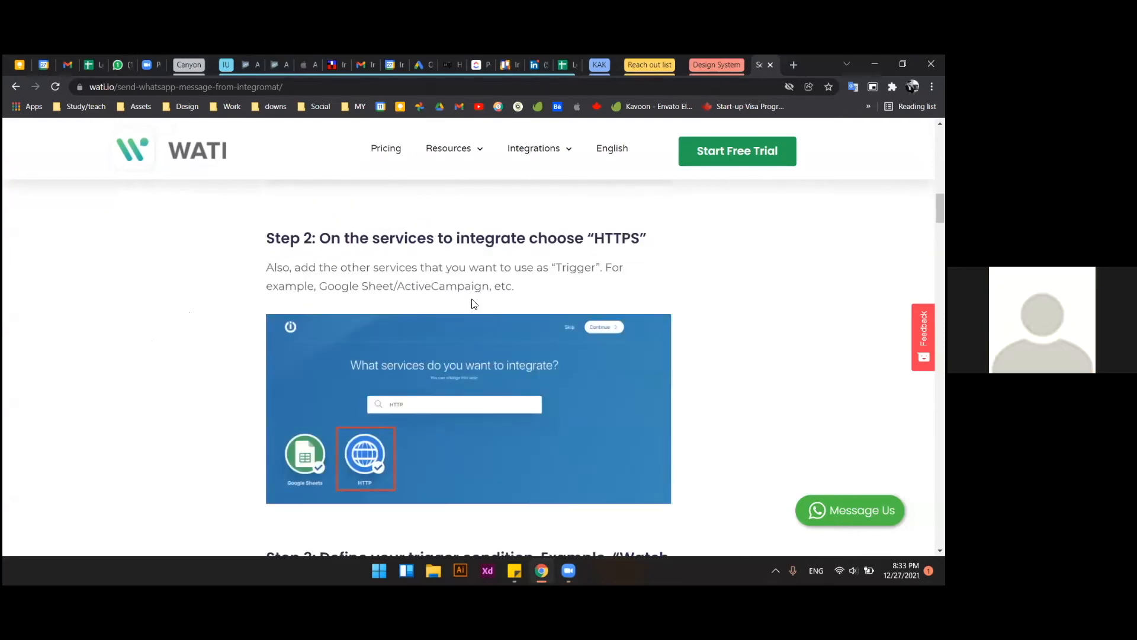
scroll(474, 303, "down", 4)
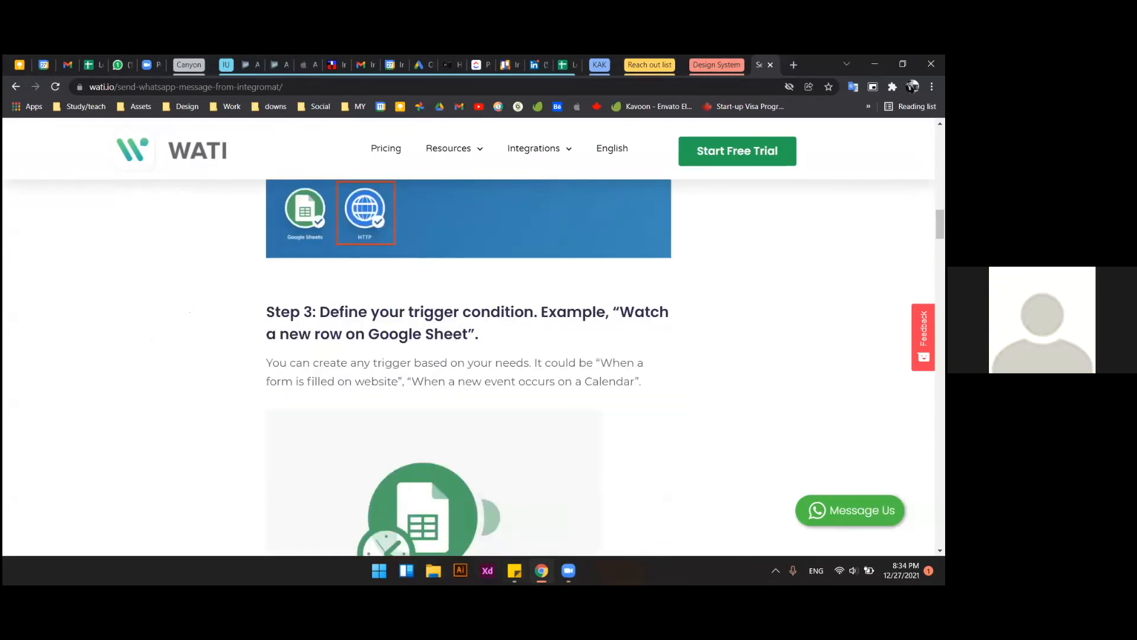
left_click(580, 566)
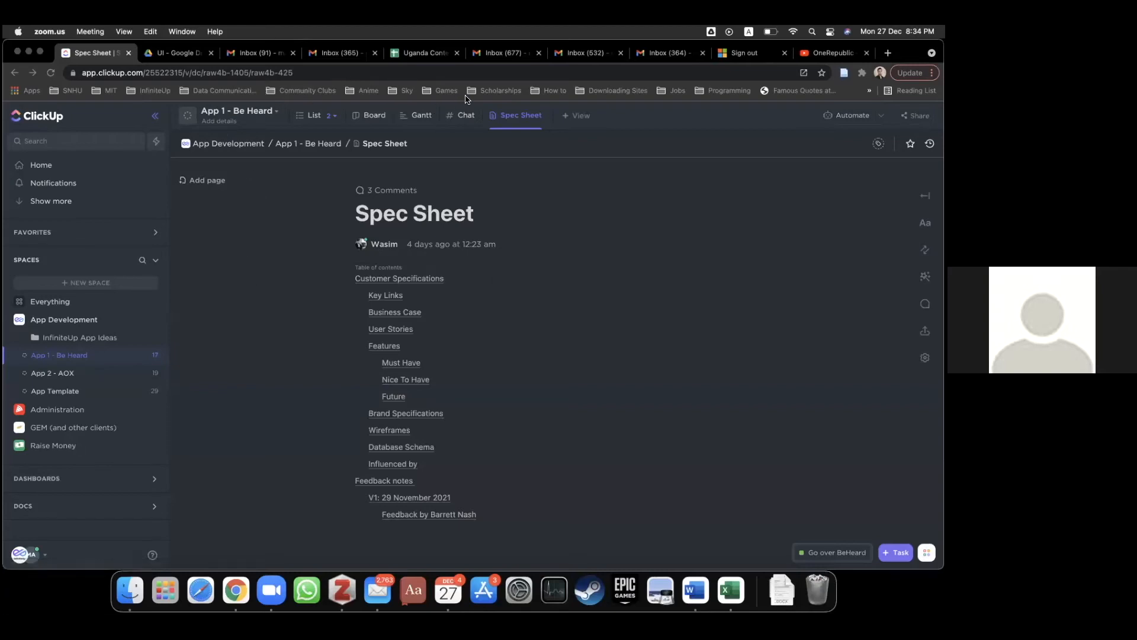
In ClickUp's App 1 - Be Heard, open the automation builder, view the configured automations and the builder options, and close it.
left_click(274, 283)
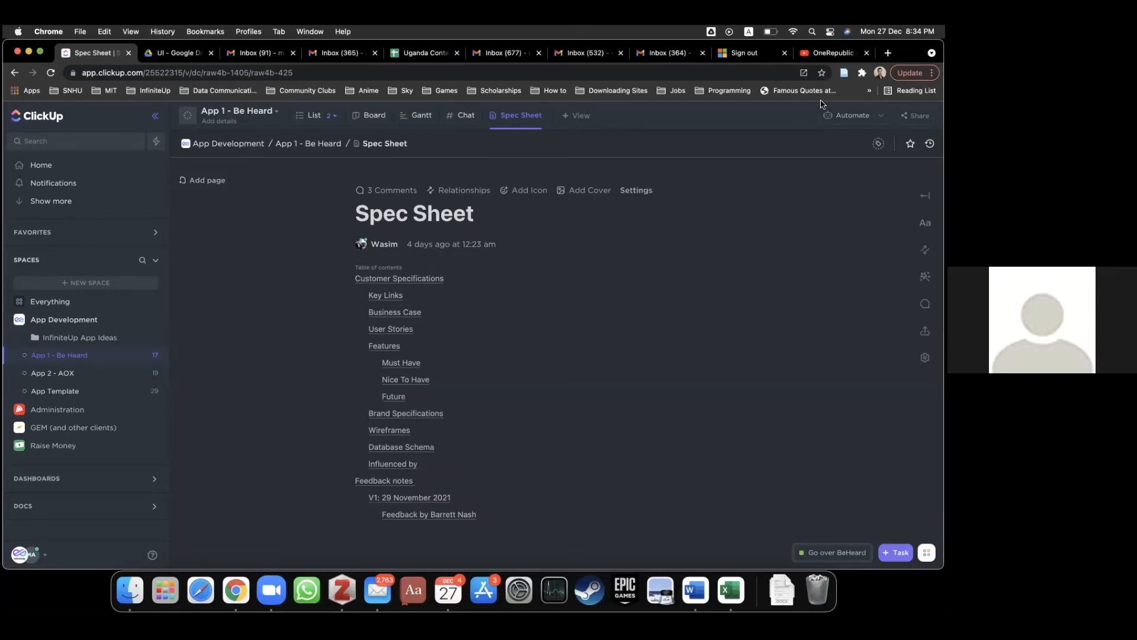
left_click(847, 119)
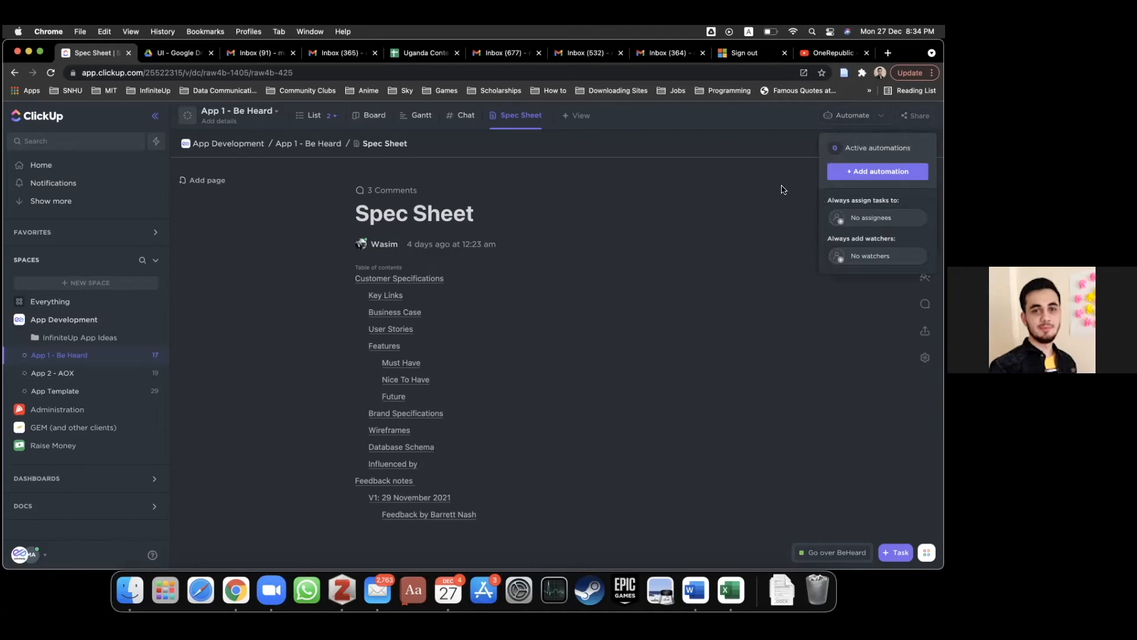
left_click(857, 175)
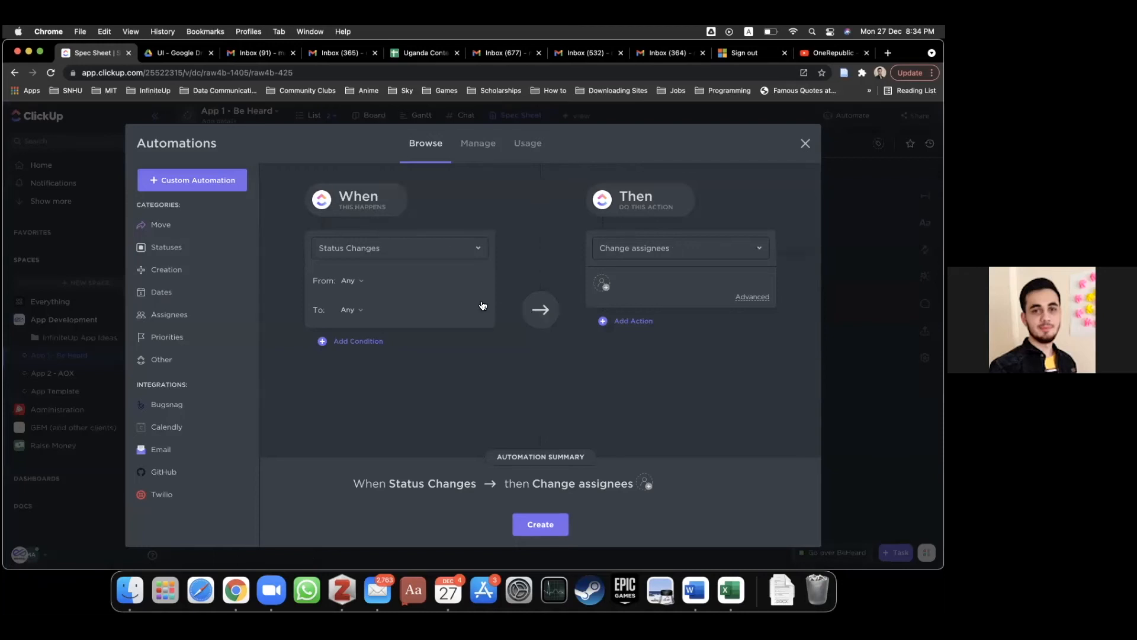
left_click(485, 148)
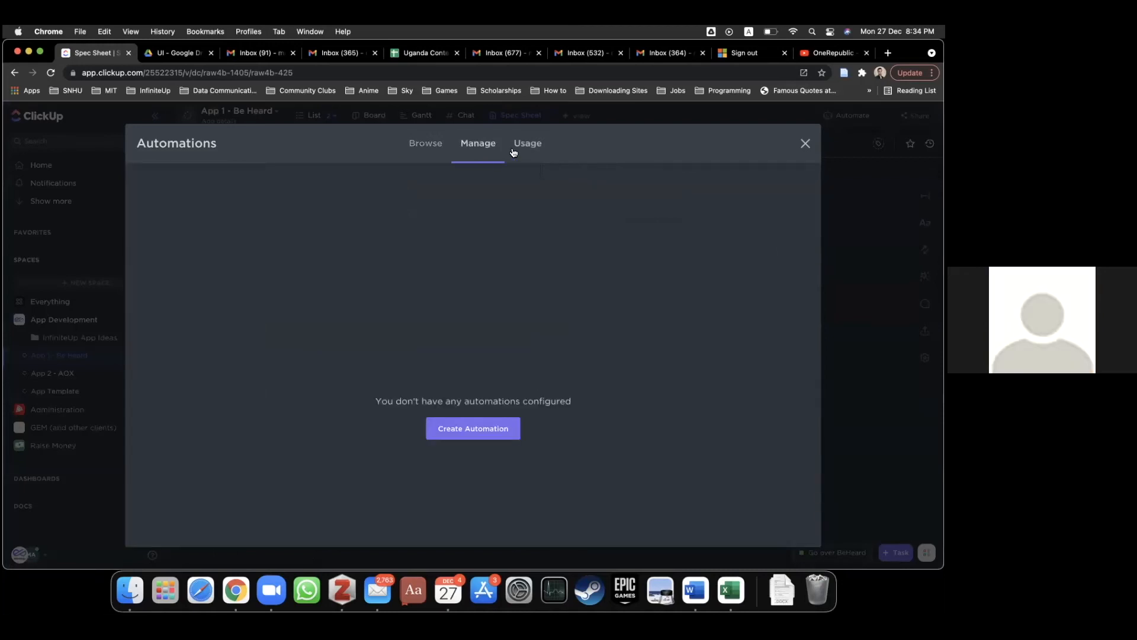
left_click(413, 148)
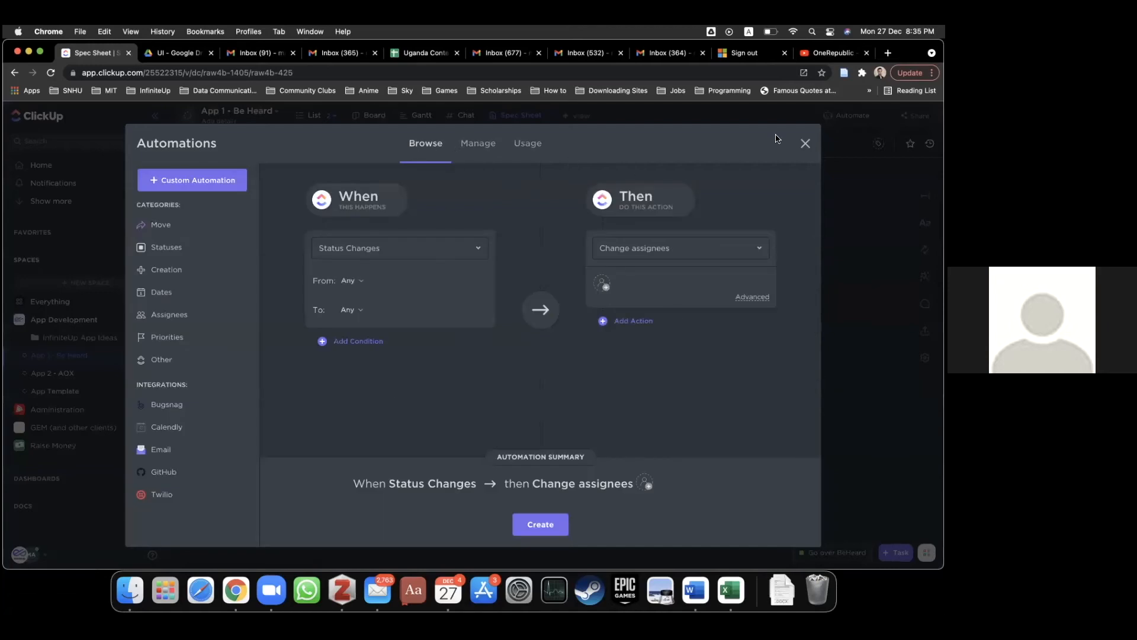
left_click(806, 143)
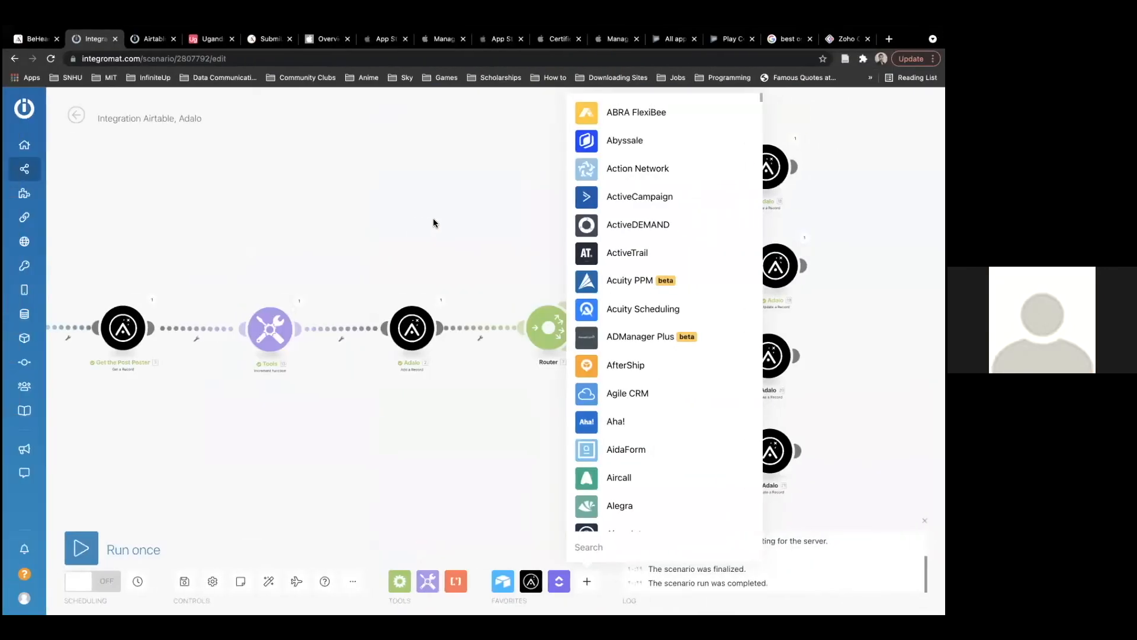
Close Integromat's app list and add a fifth route with an empty module to the Router.
left_click(433, 223)
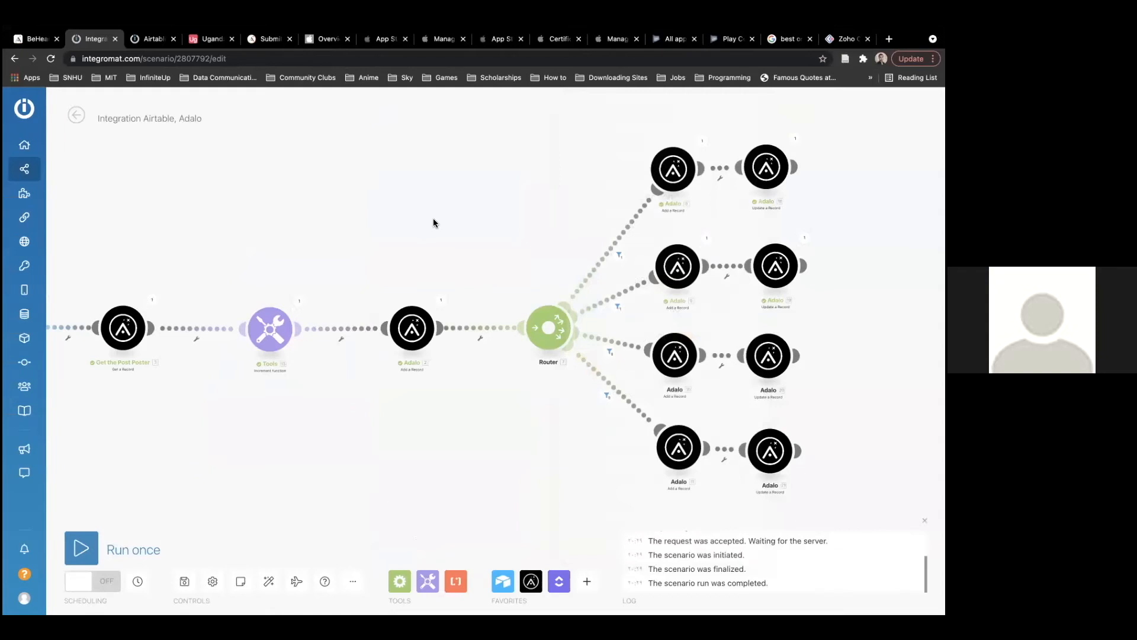
scroll(514, 276, "up", 1)
left_click_drag(514, 277, 389, 226)
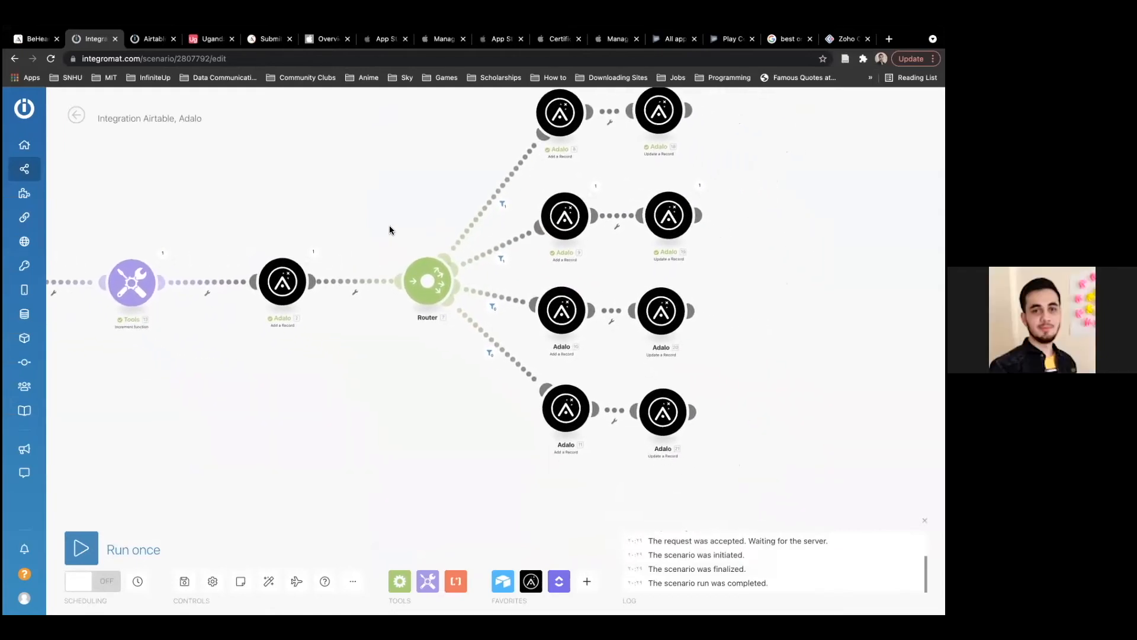
left_click(427, 281)
scroll(599, 407, "up", 1)
scroll(600, 406, "up", 1)
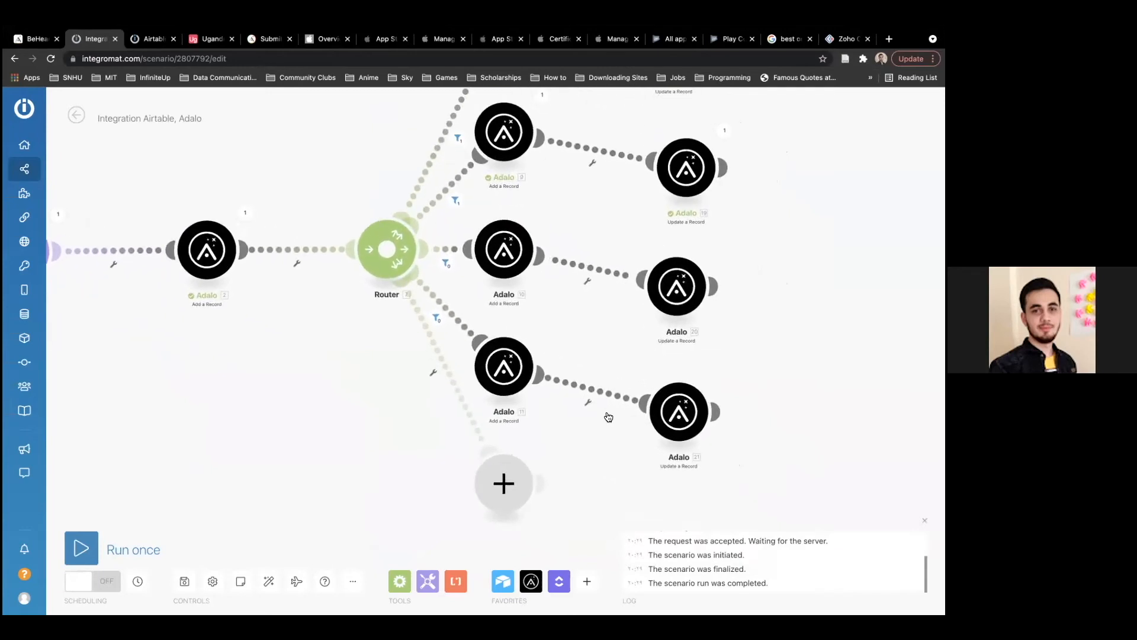
Select the four Adalo Update a Record modules and move them together closer to their Add a Record modules.
scroll(601, 408, "down", 4)
scroll(602, 408, "up", 1)
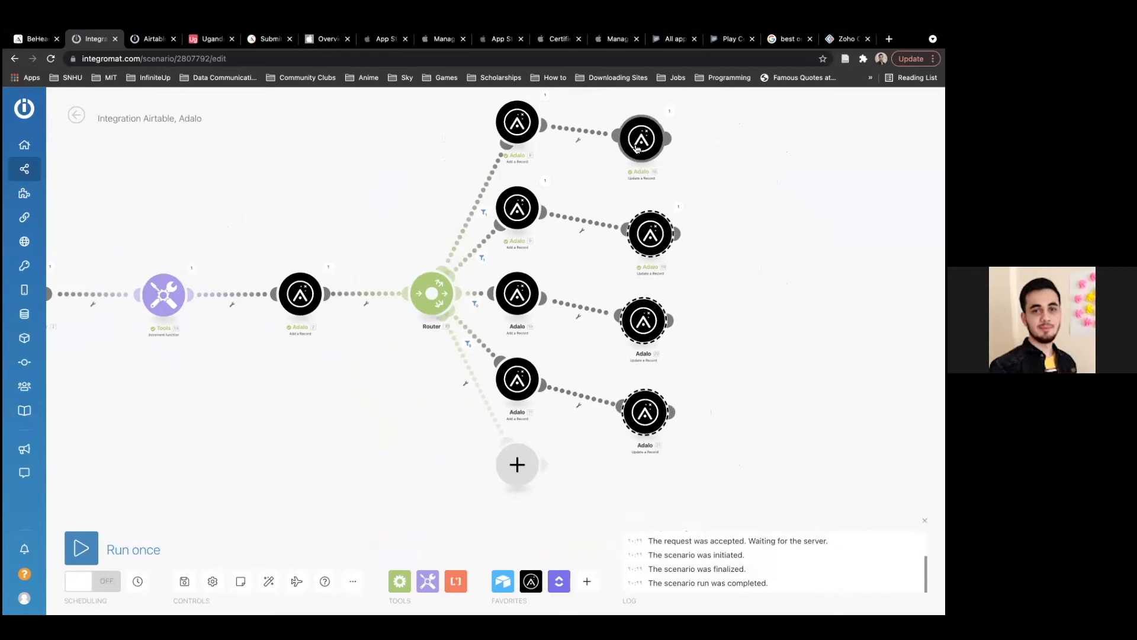
left_click_drag(646, 151, 606, 125)
left_click(723, 190)
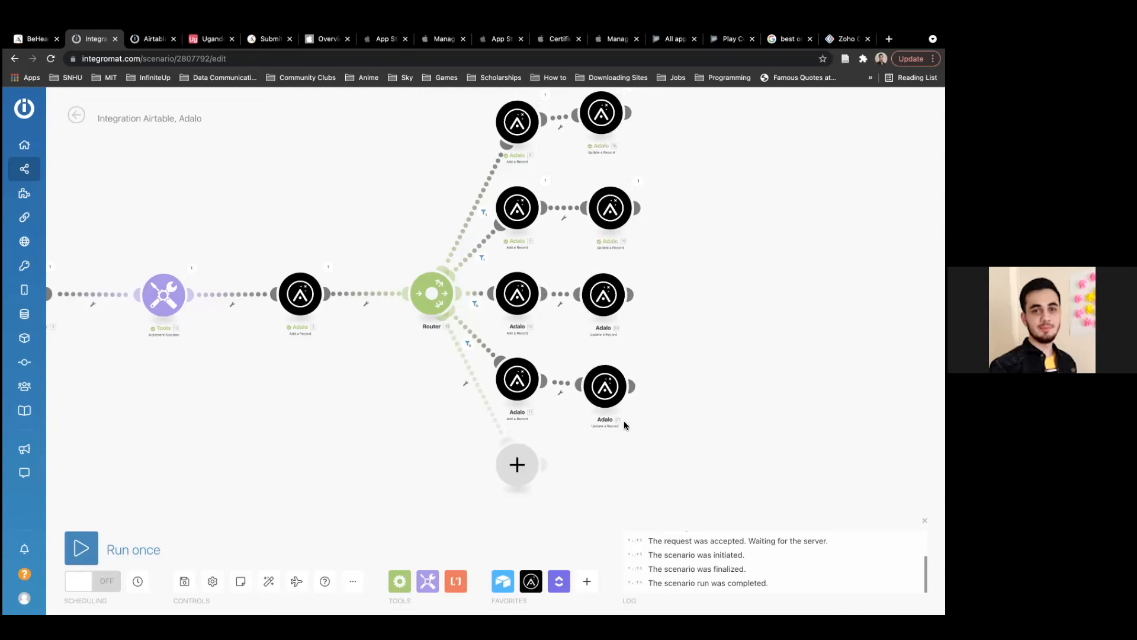
View the Adalo actions offered for the empty module on the fifth route and delete that module.
scroll(625, 422, "down", 3)
scroll(625, 422, "up", 2)
left_click_drag(638, 349, 648, 311)
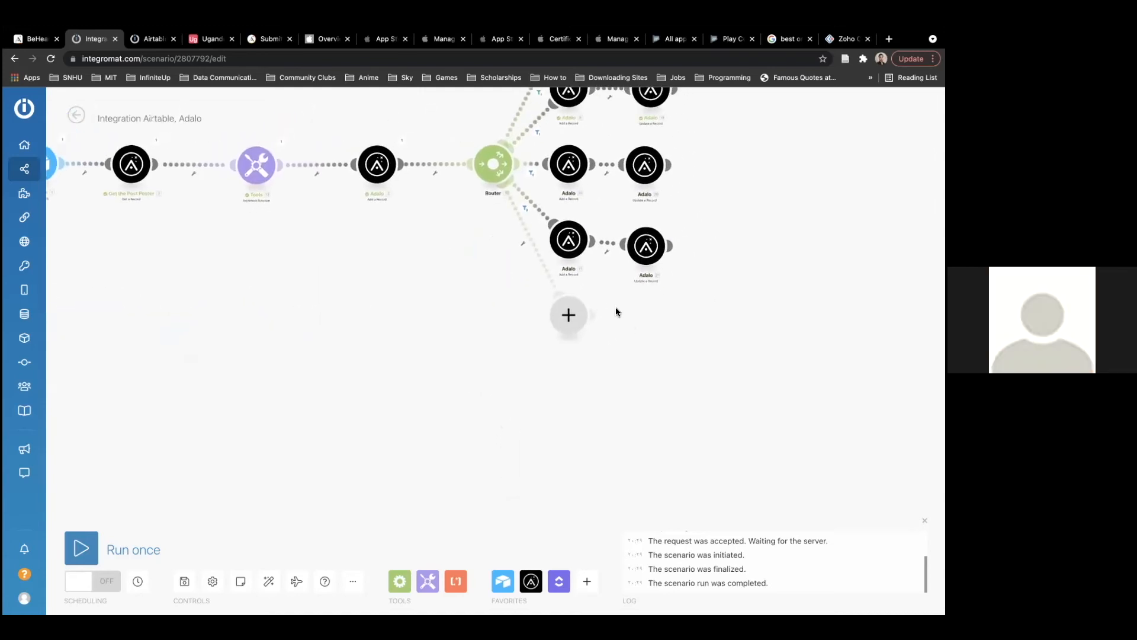
scroll(610, 308, "up", 1)
left_click(556, 312)
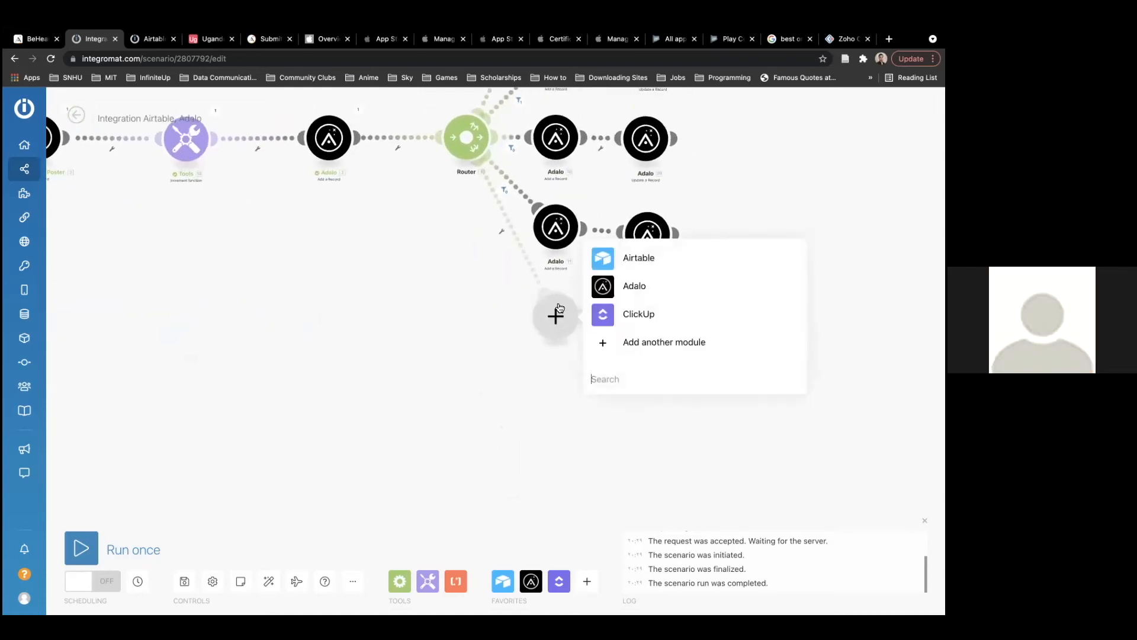
left_click(617, 293)
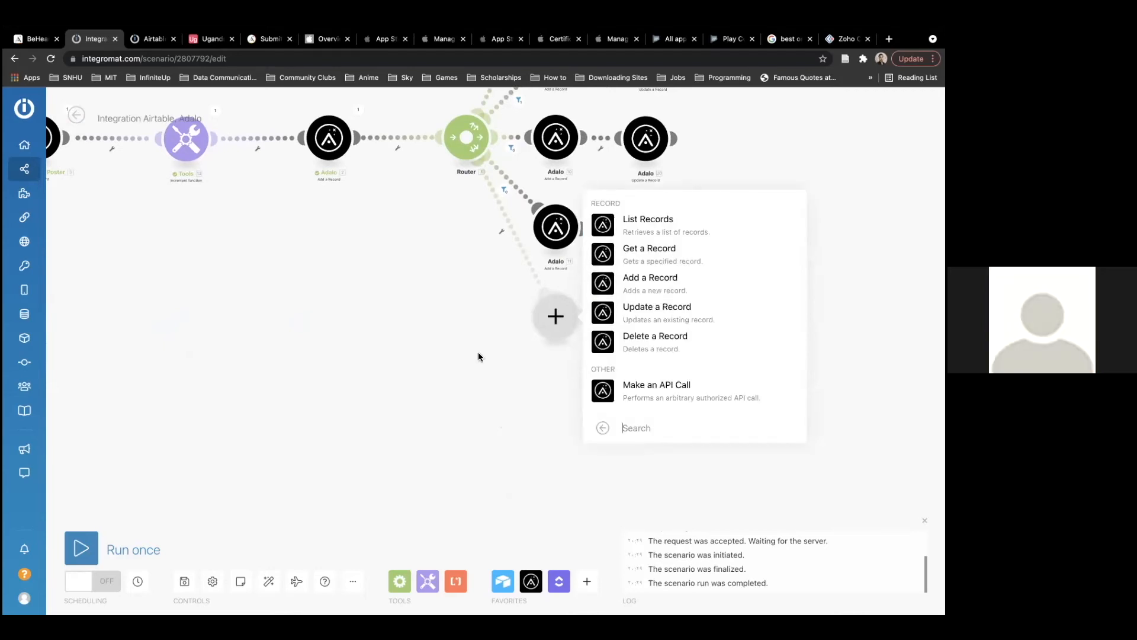
left_click(656, 307)
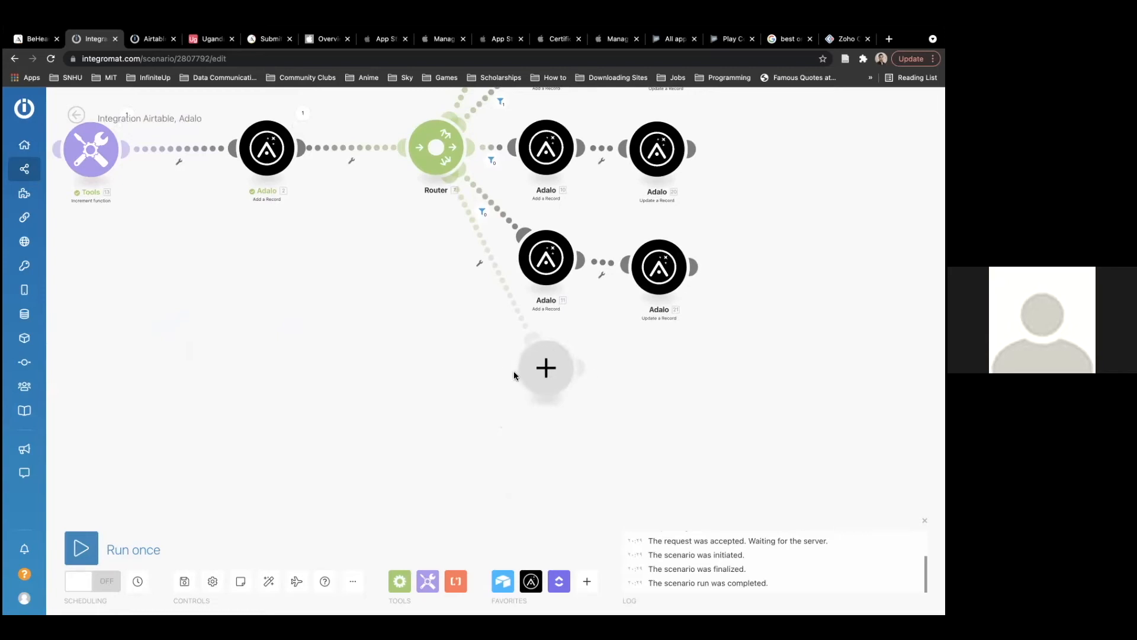
right_click(550, 355)
left_click(575, 384)
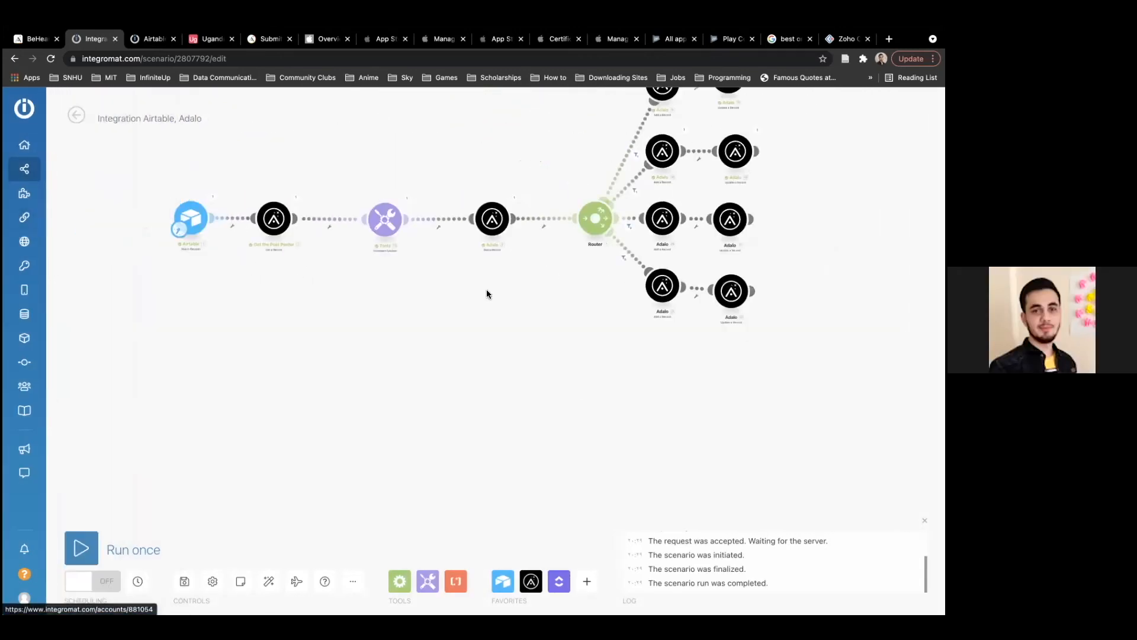
scroll(389, 268, "up", 5)
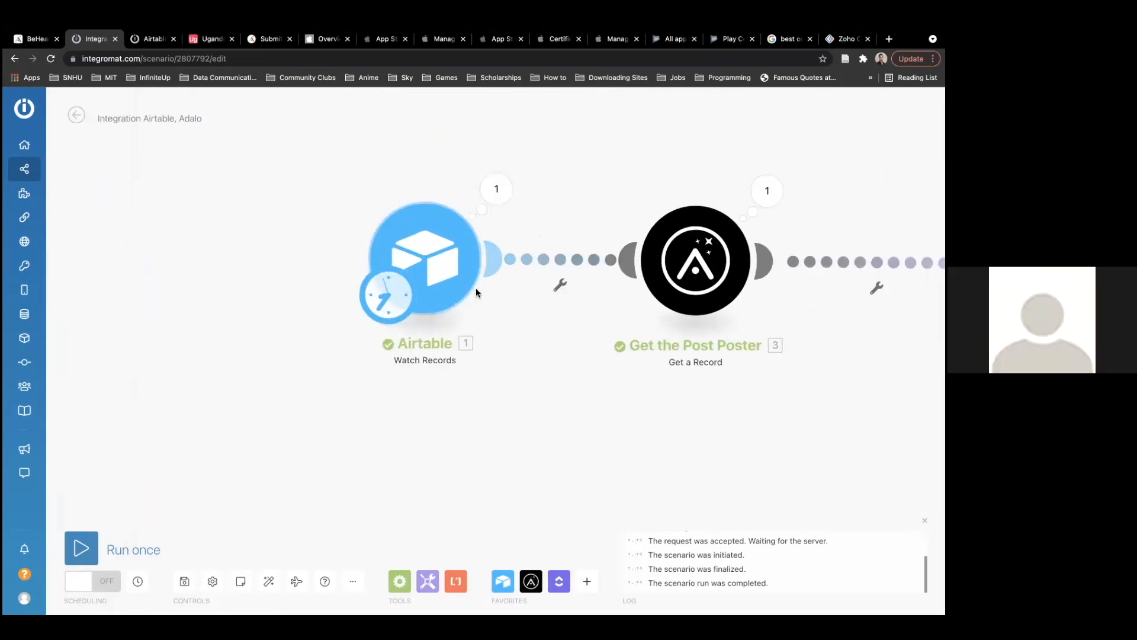
scroll(528, 409, "down", 1)
scroll(527, 413, "down", 3)
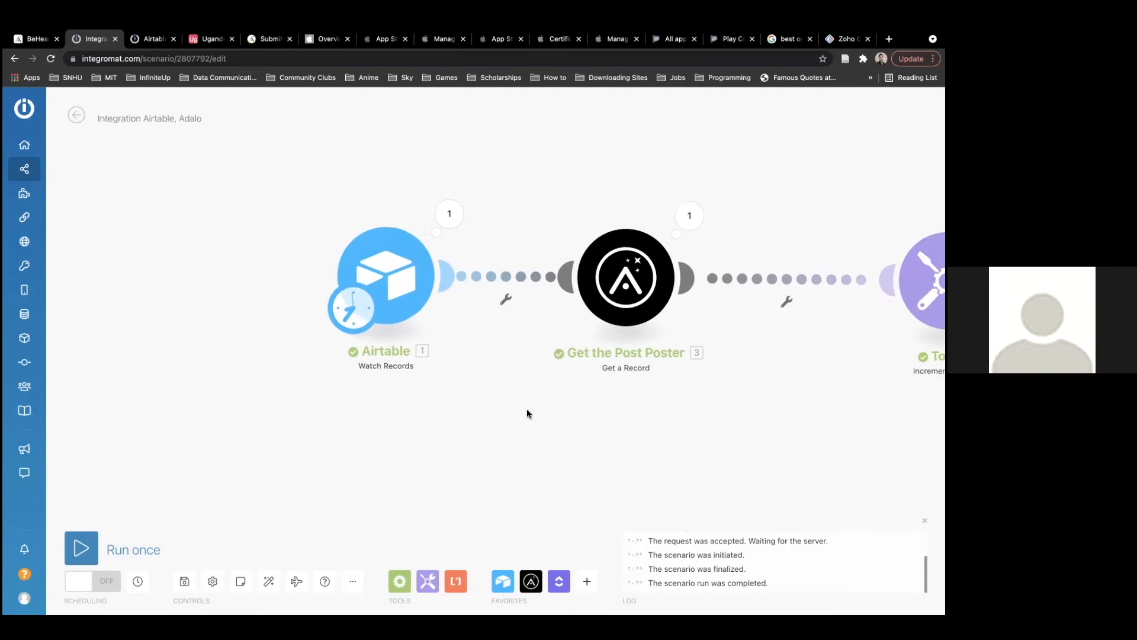
scroll(641, 451, "up", 1)
left_click_drag(641, 452, 153, 223)
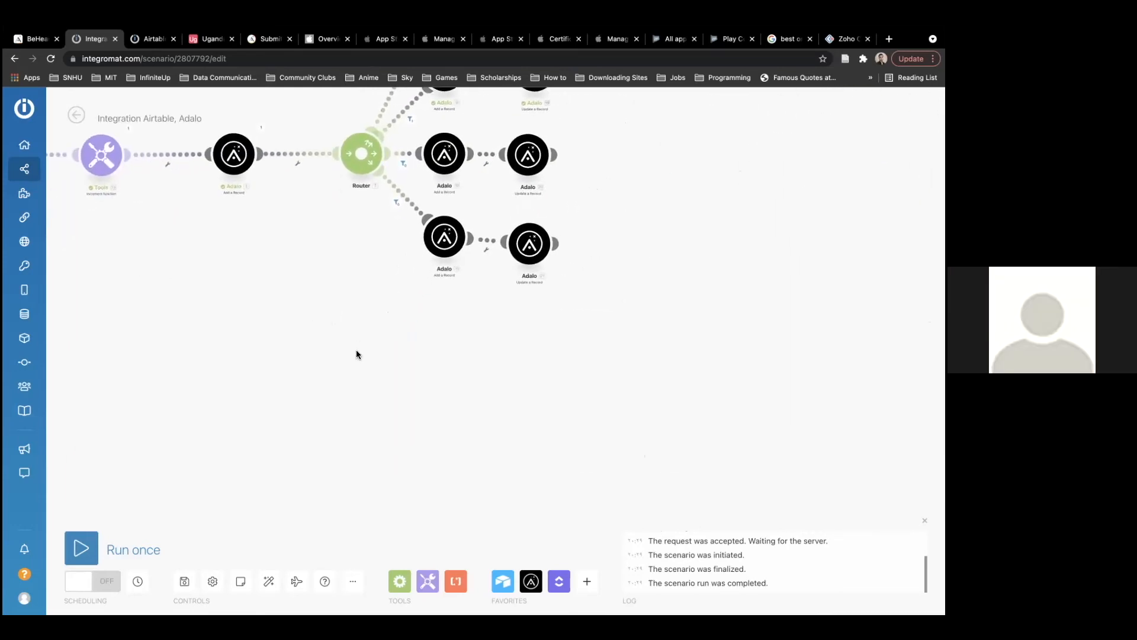
Search the app list of a new standalone module for Slack and Gmail, and delete that empty module.
left_click(349, 372)
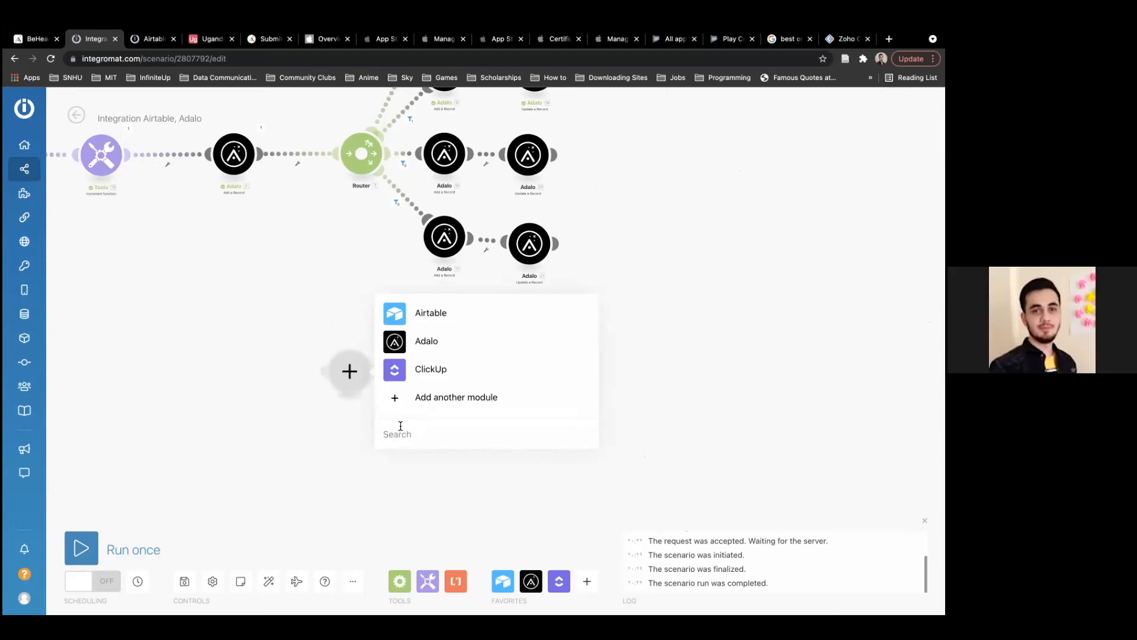
type("s")
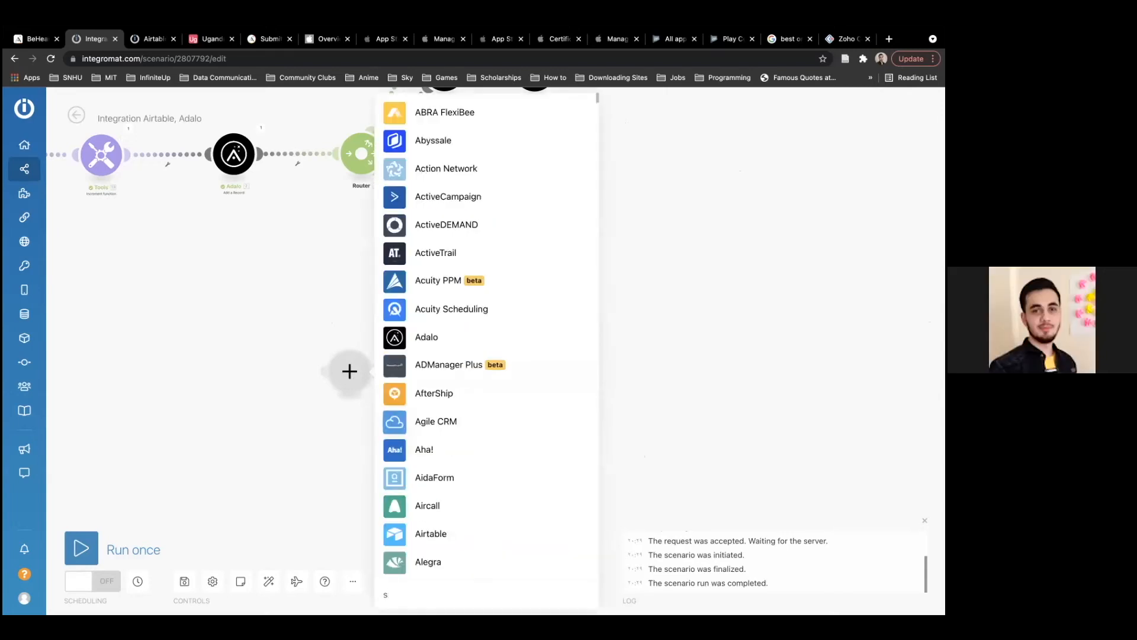
type("lack")
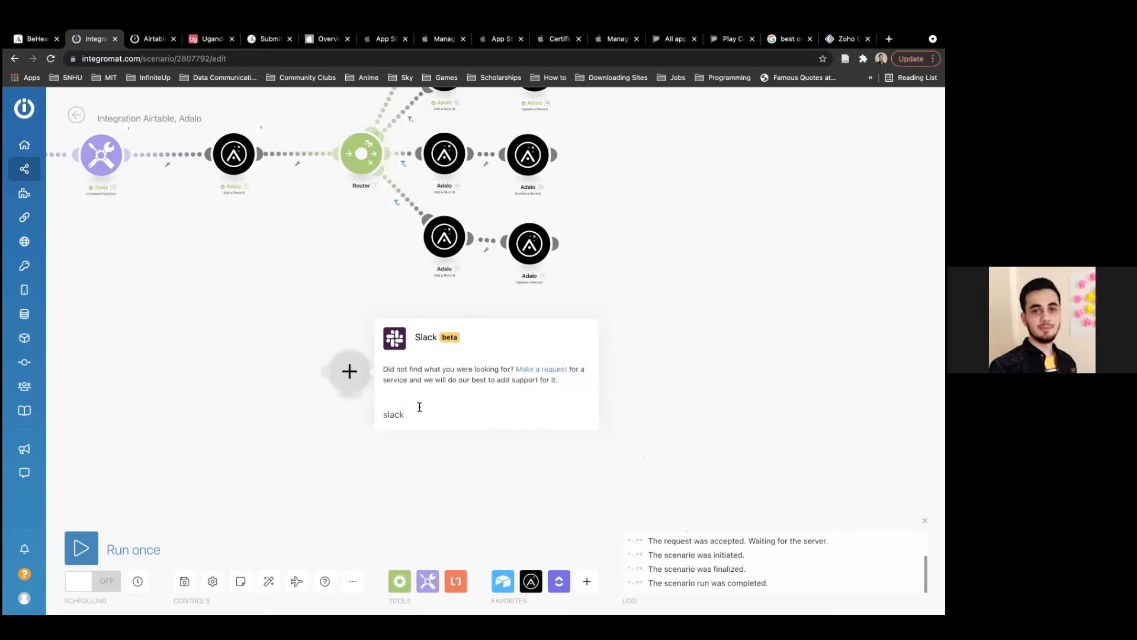
key("BackSpace")
key("BackSpace")
key("BackSpace")
key("BackSpace")
key("BackSpace")
type("gmail")
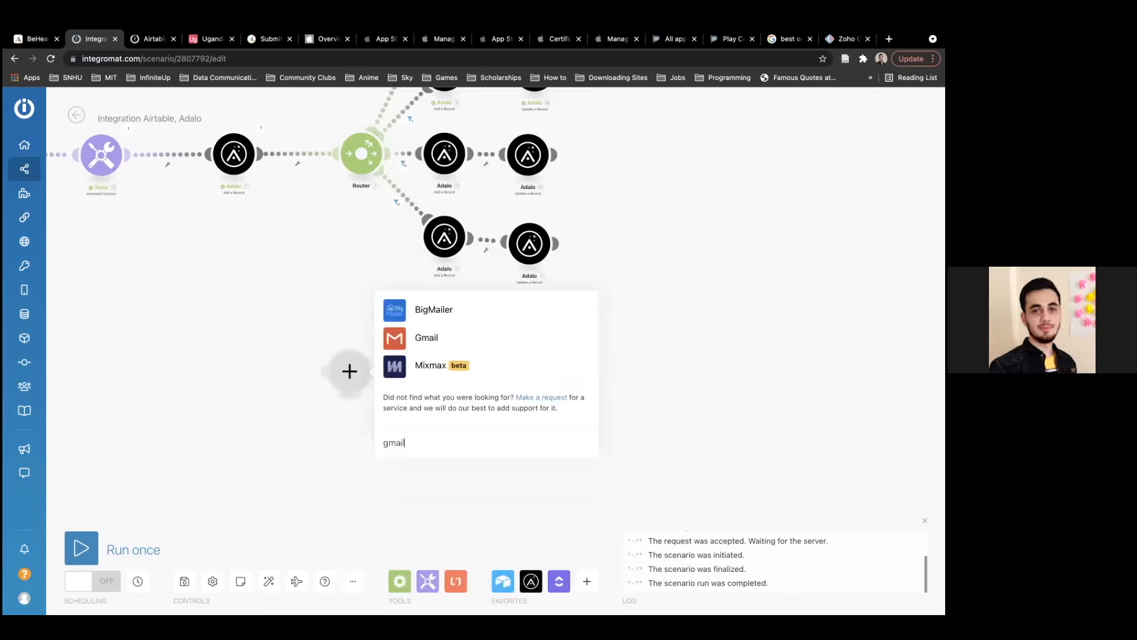
key("BackSpace")
key("BackSpace")
key("BackSpace")
key("BackSpace")
key("BackSpace")
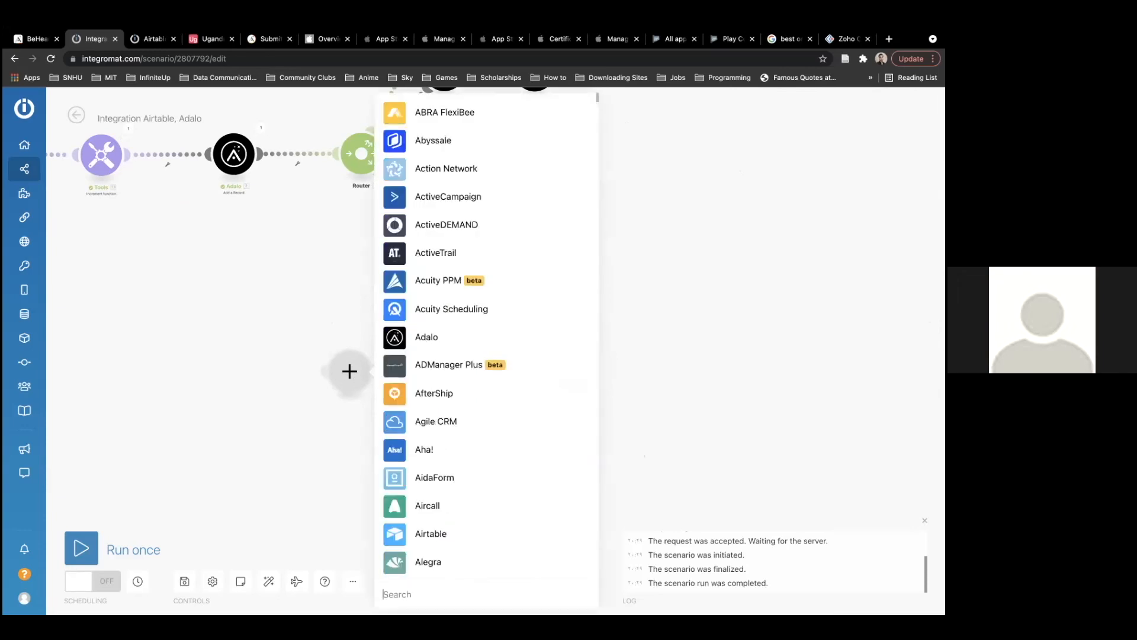
left_click(316, 355)
right_click(348, 371)
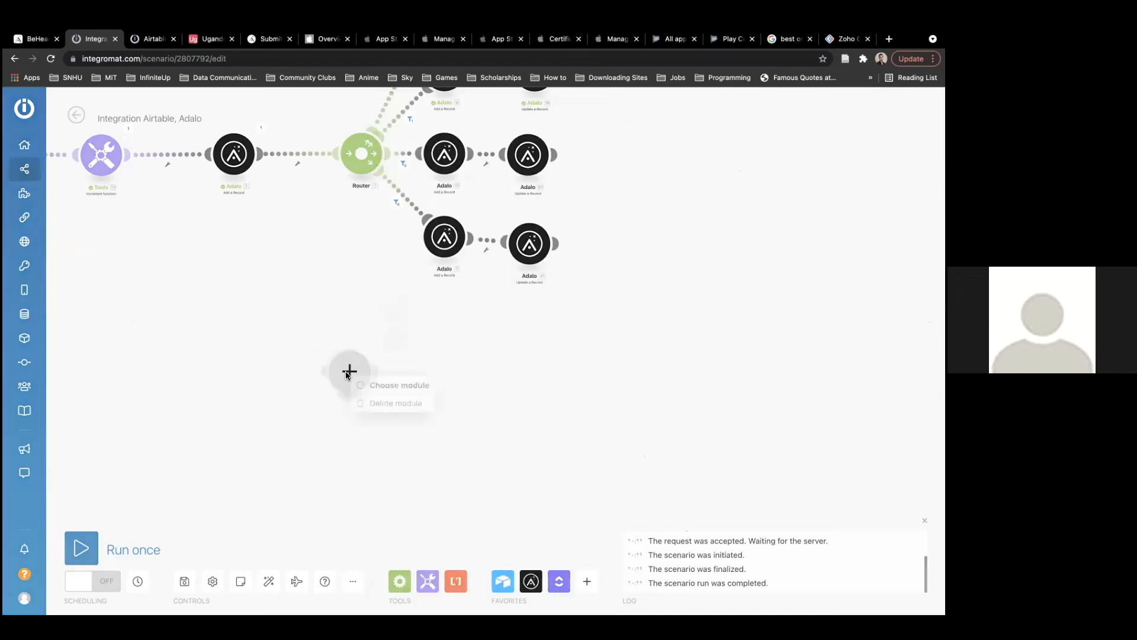
left_click(373, 403)
Add a fifth route to the Router with an Adalo Add a Record module.
left_click(365, 182)
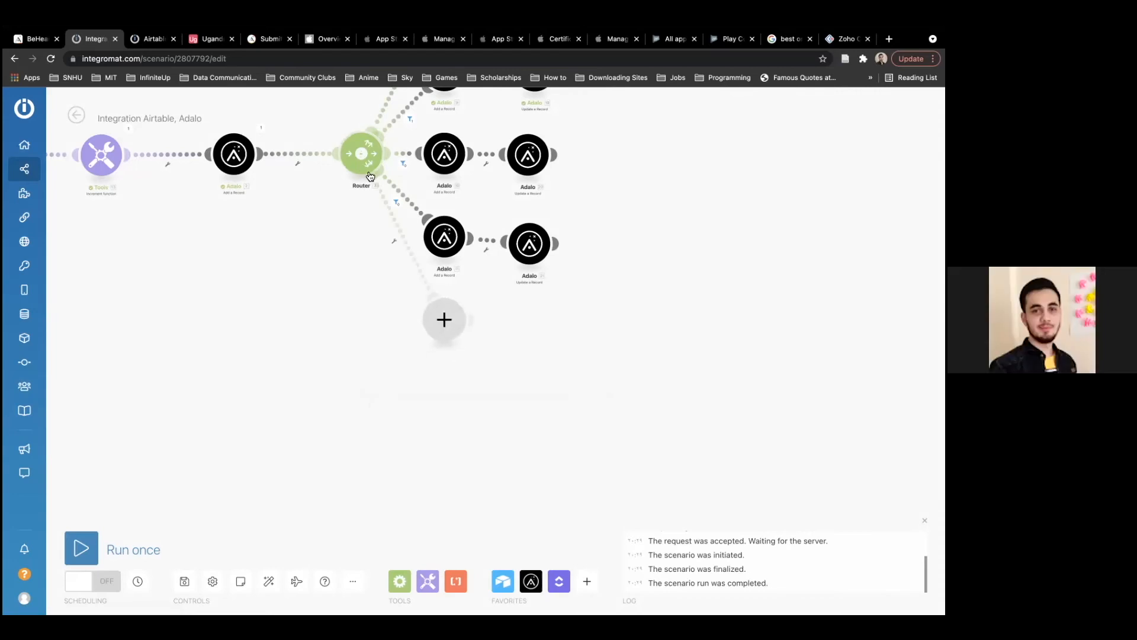
left_click(444, 318)
left_click(378, 310)
scroll(378, 310, "up", 3)
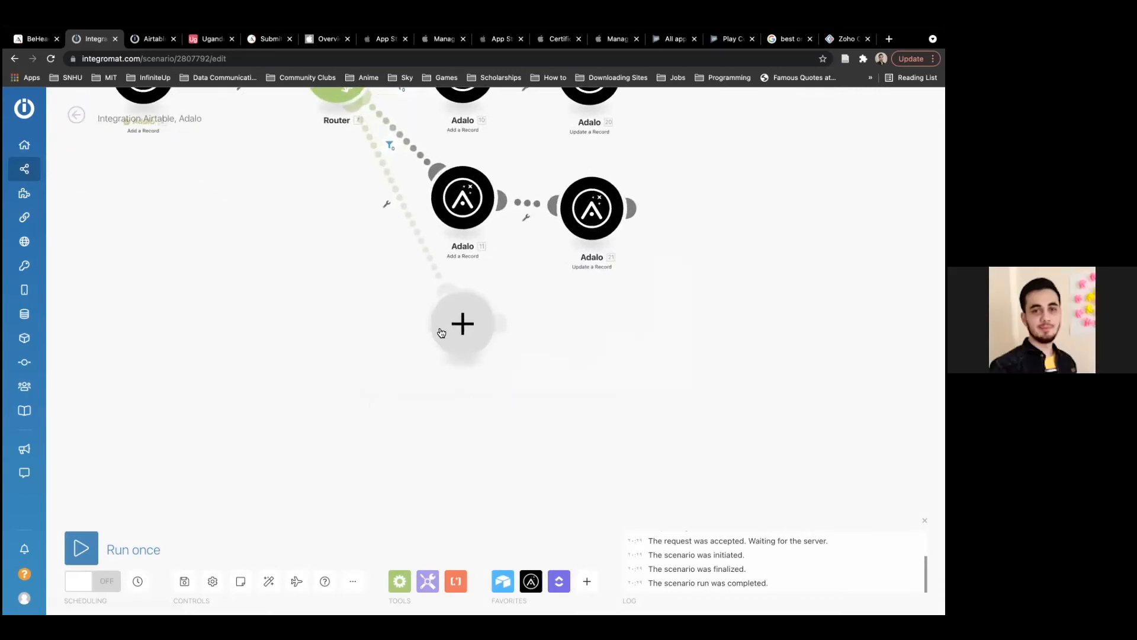
left_click(459, 327)
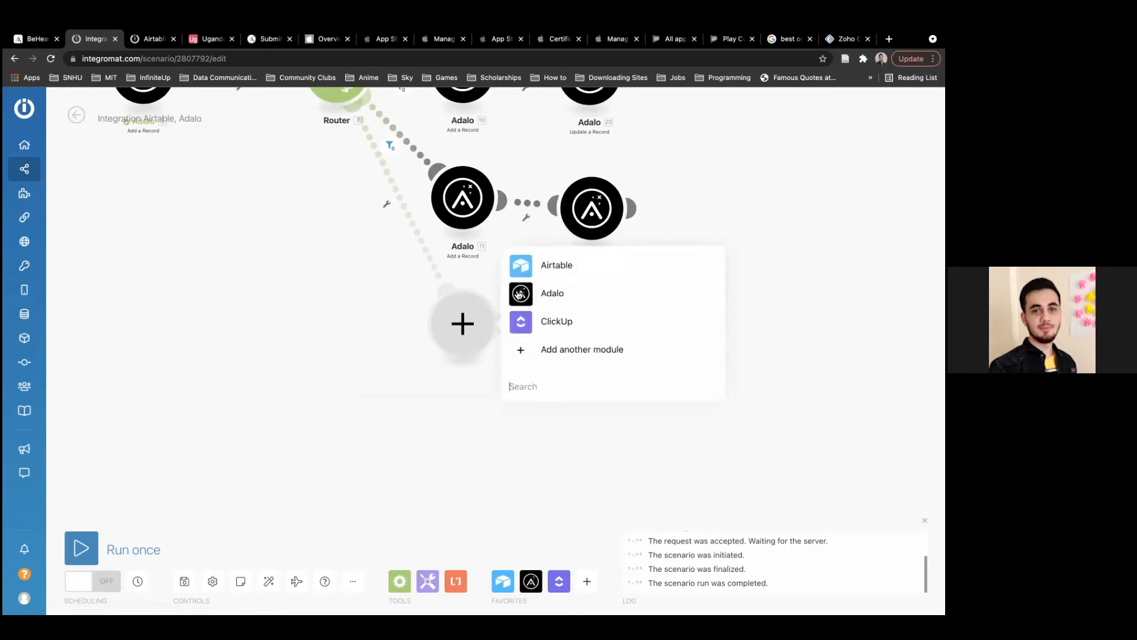
left_click(560, 300)
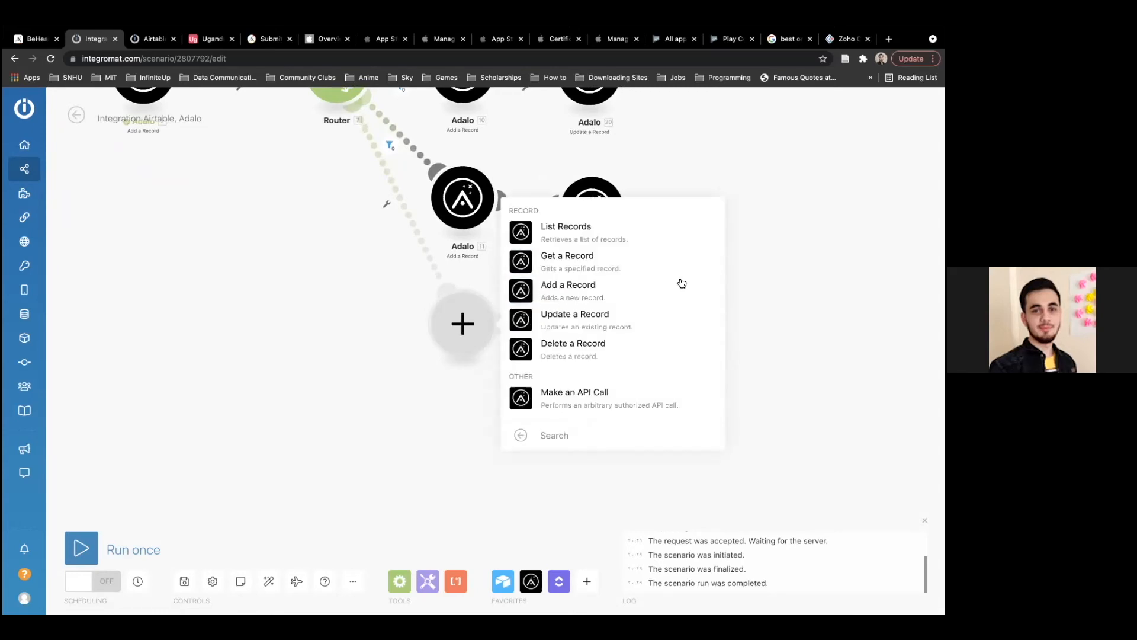
left_click(587, 289)
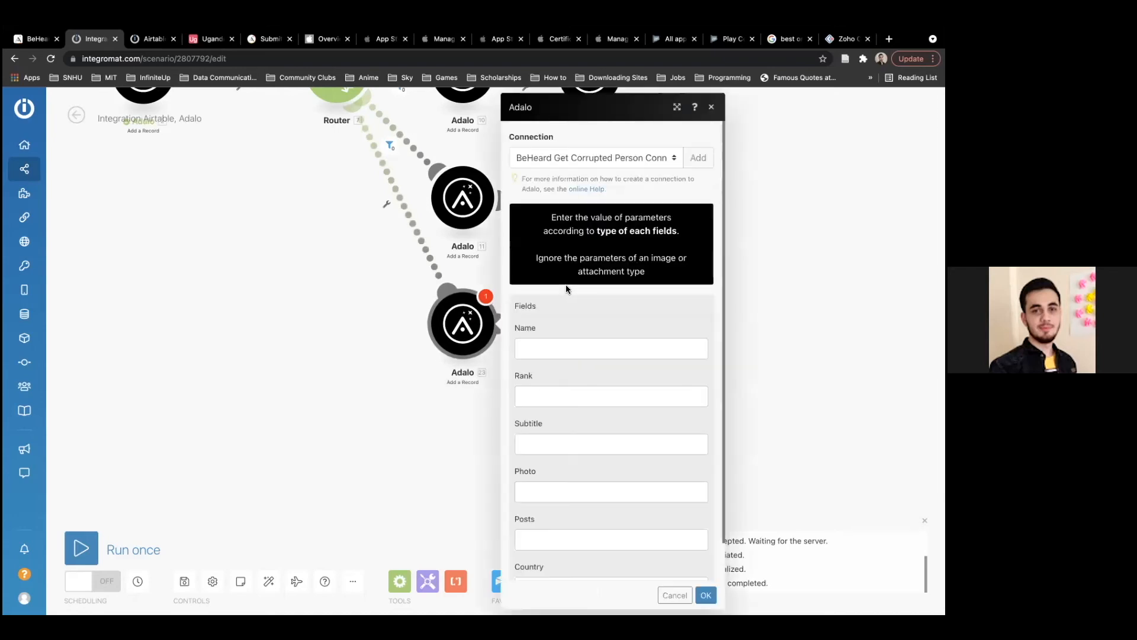
View the existing Adalo connections for the new Add a Record module and start creating another connection.
left_click(655, 154)
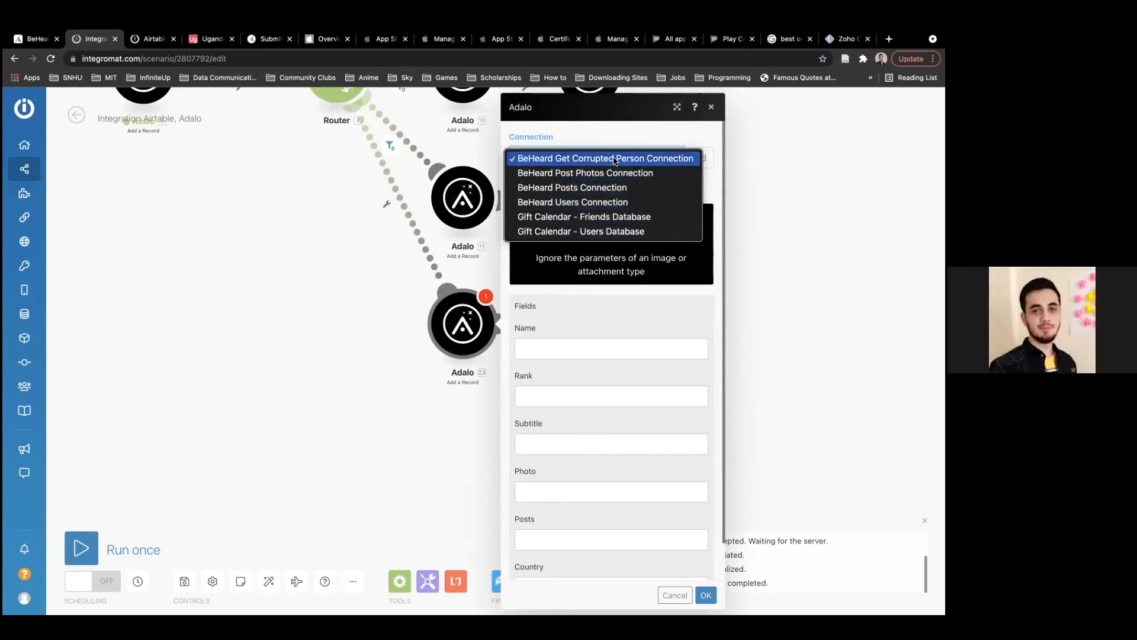
left_click(639, 132)
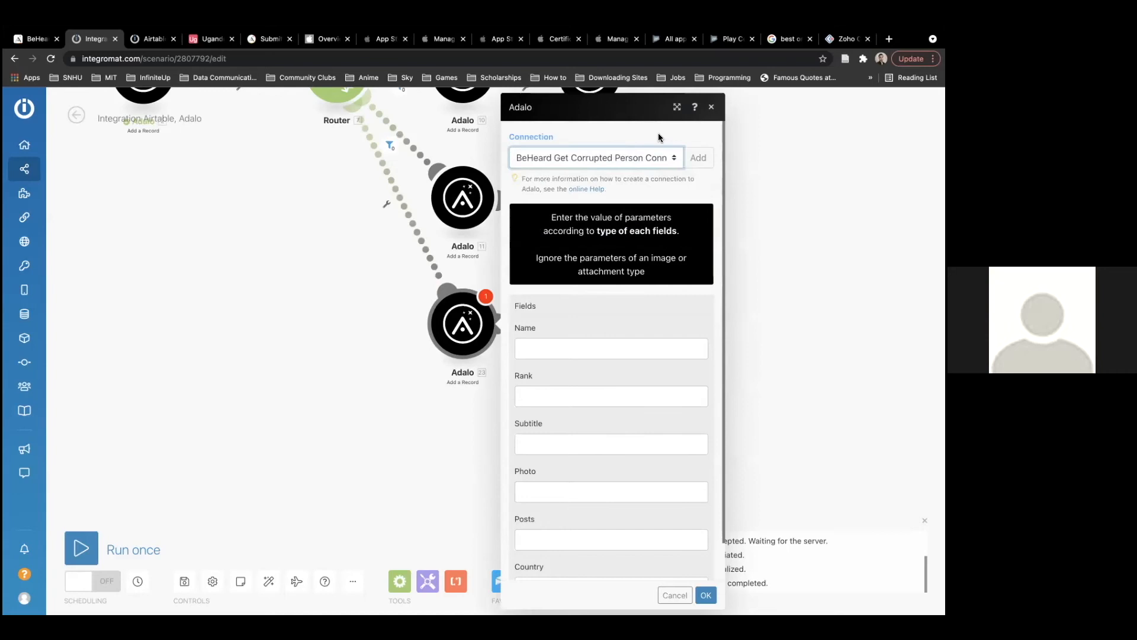
left_click(695, 160)
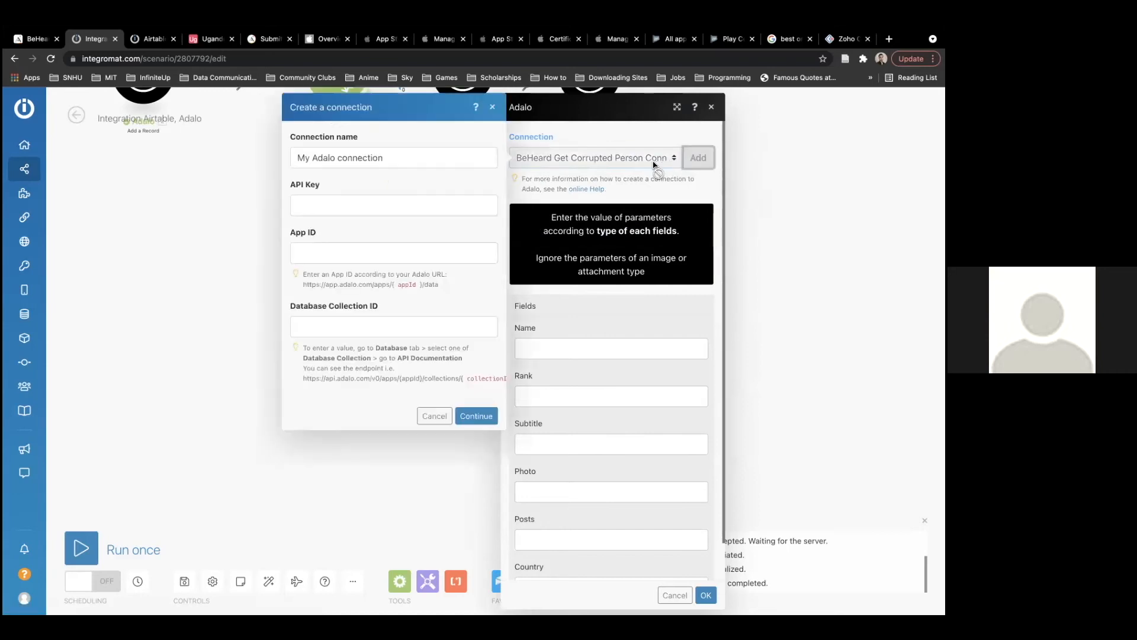
Name the new Adalo connection "BeHeard - Comments".
left_click(397, 161)
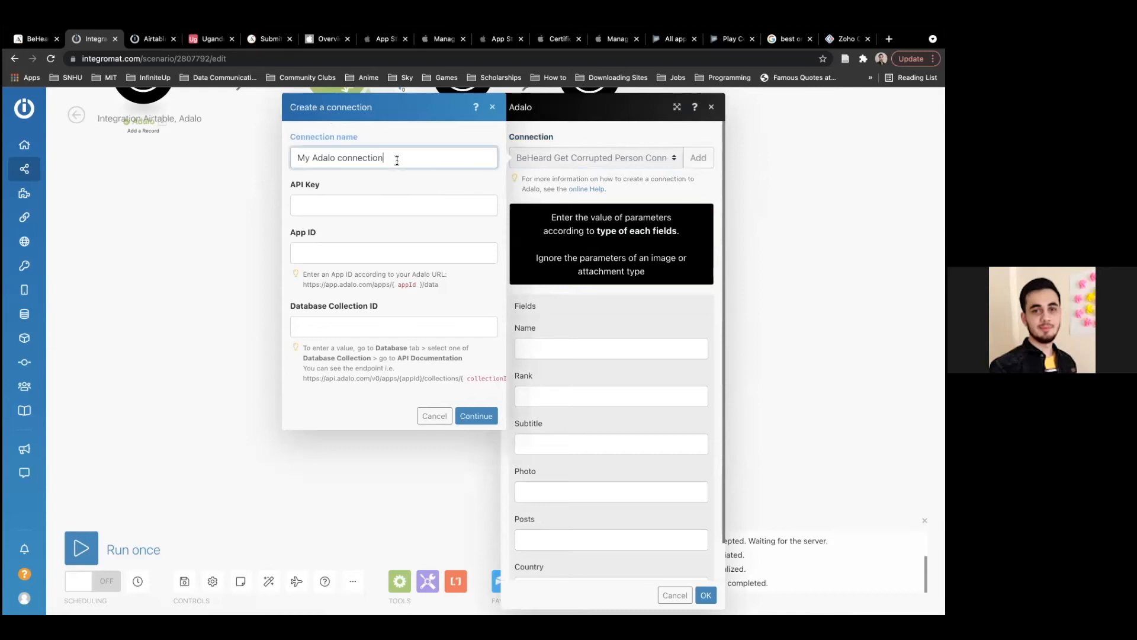
key("shift+Left")
key("shift+Left")
key("shift+Left")
key("shift+Left")
key("shift+Left")
key("shift+Left")
key("shift+Left")
key("shift+Left")
key("shift+Left")
key("shift+Left")
key("shift+Left")
key("shift+Left")
key("shift+Left")
key("shift+Left")
key("shift+Left")
key("shift+Left")
key("shift+Left")
key("shift+Left")
key("shift+Left")
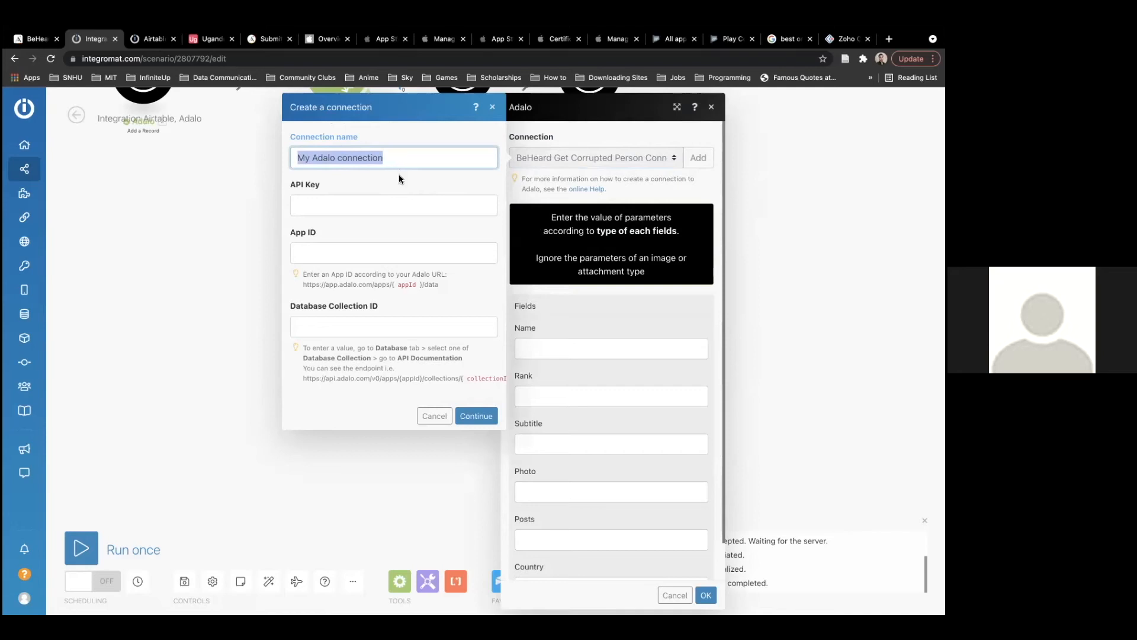
type("BeHea")
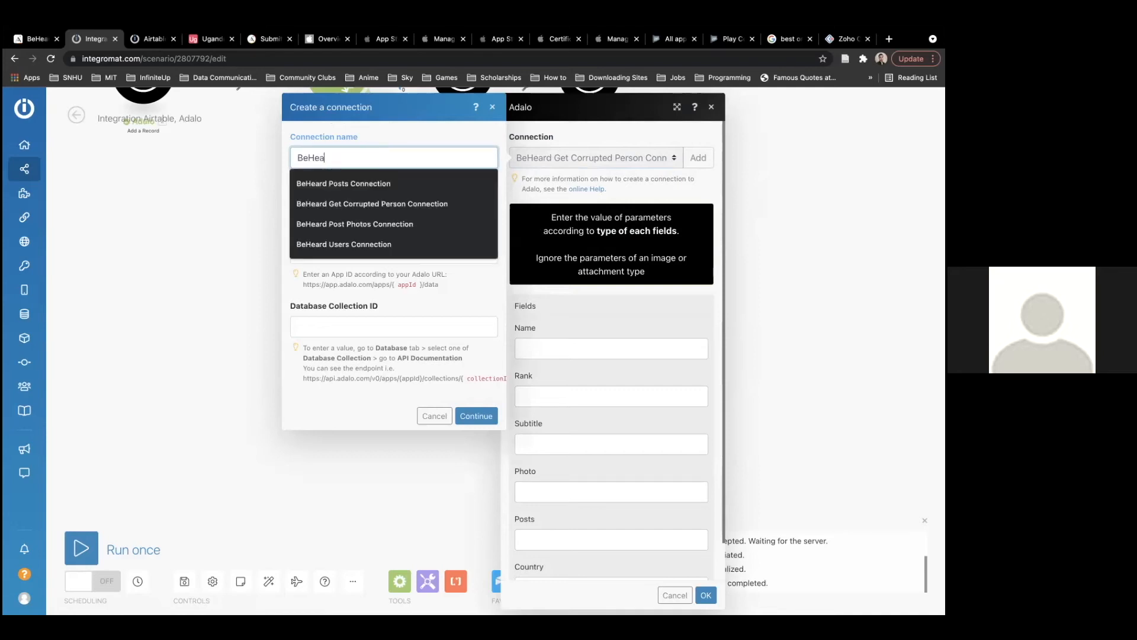
type("rd")
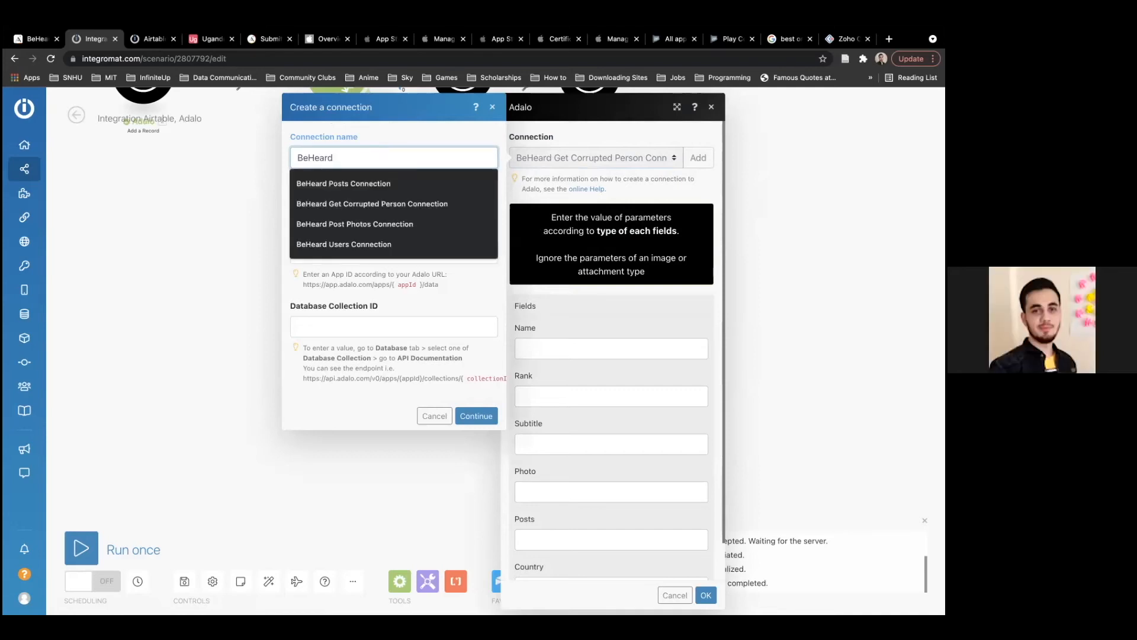
type(" -")
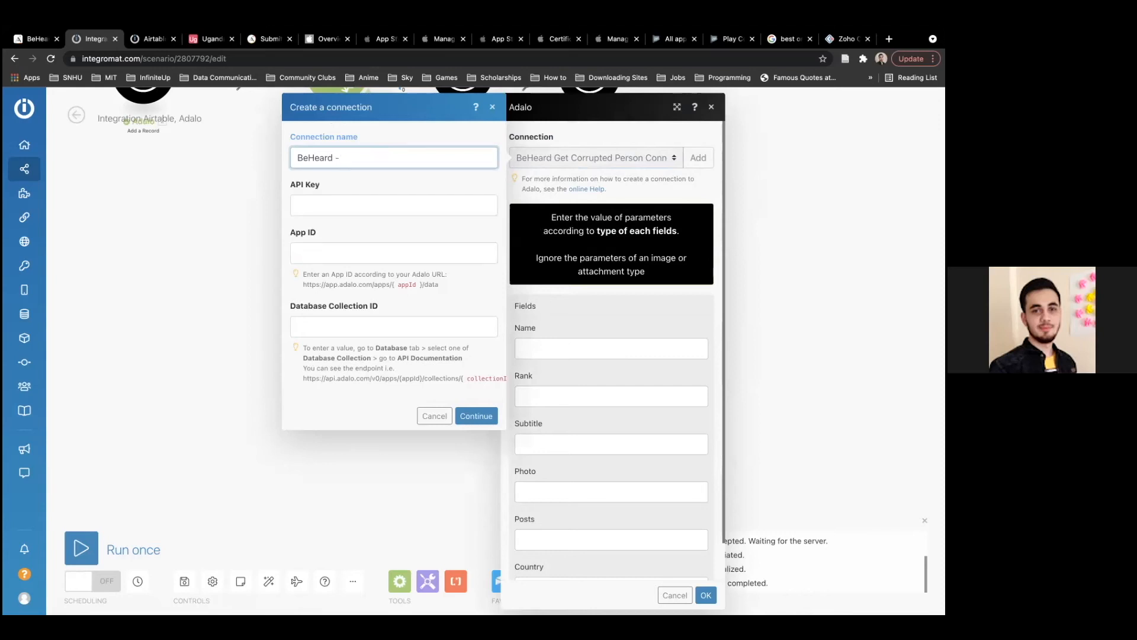
type(" Comments")
View the saved entries offered for the new connection's API Key field and leave the field empty.
left_click(350, 197)
left_click(359, 183)
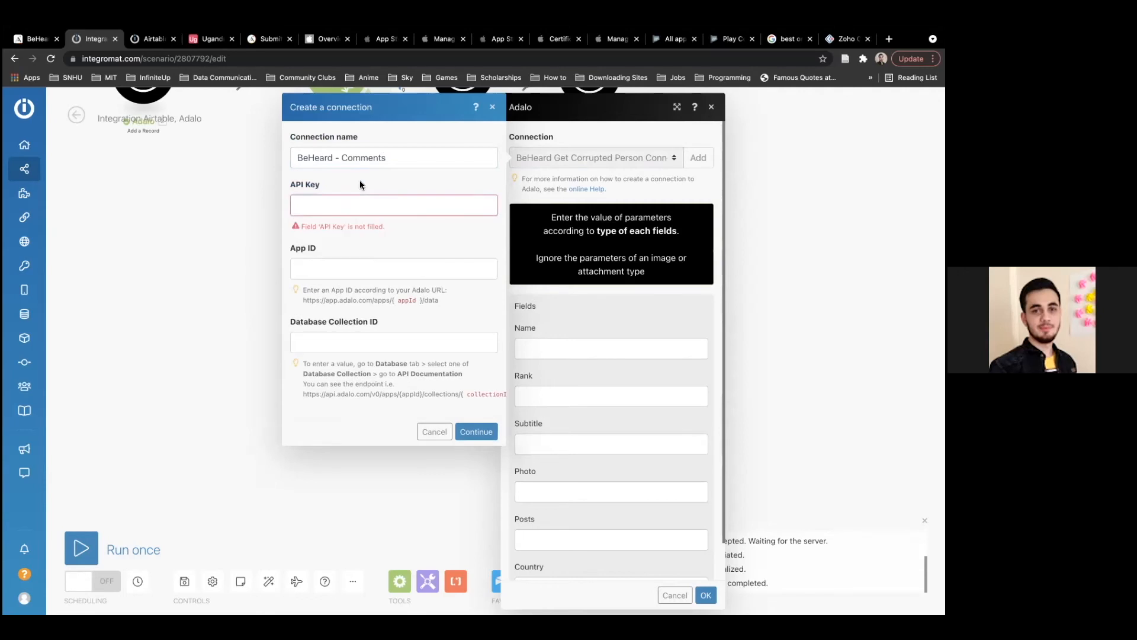
left_click(350, 202)
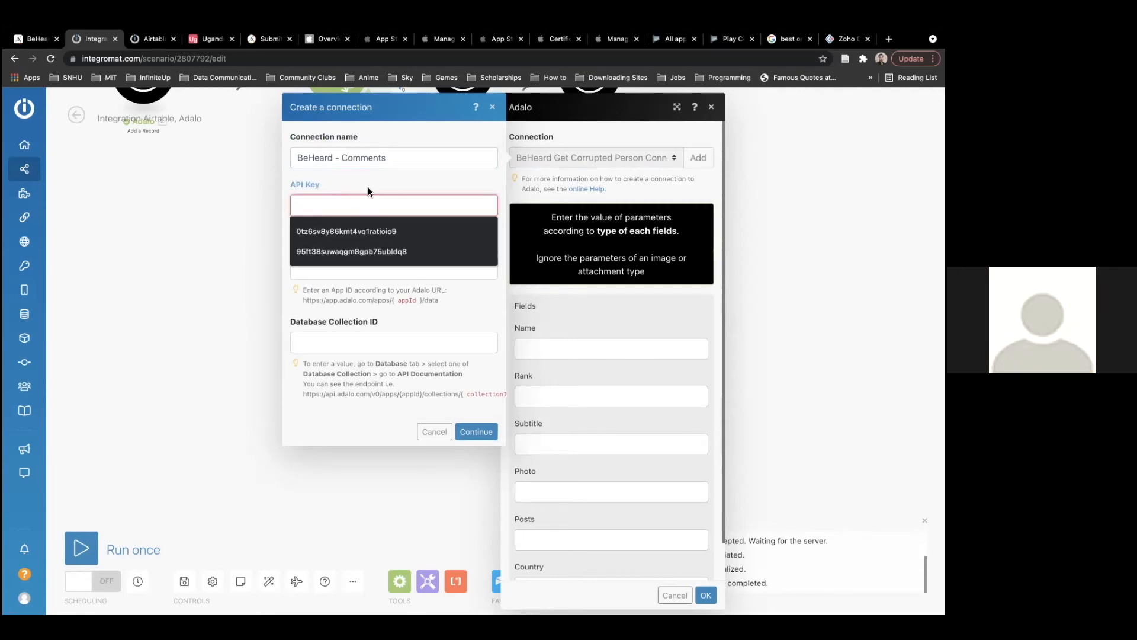
left_click(369, 187)
left_click(355, 207)
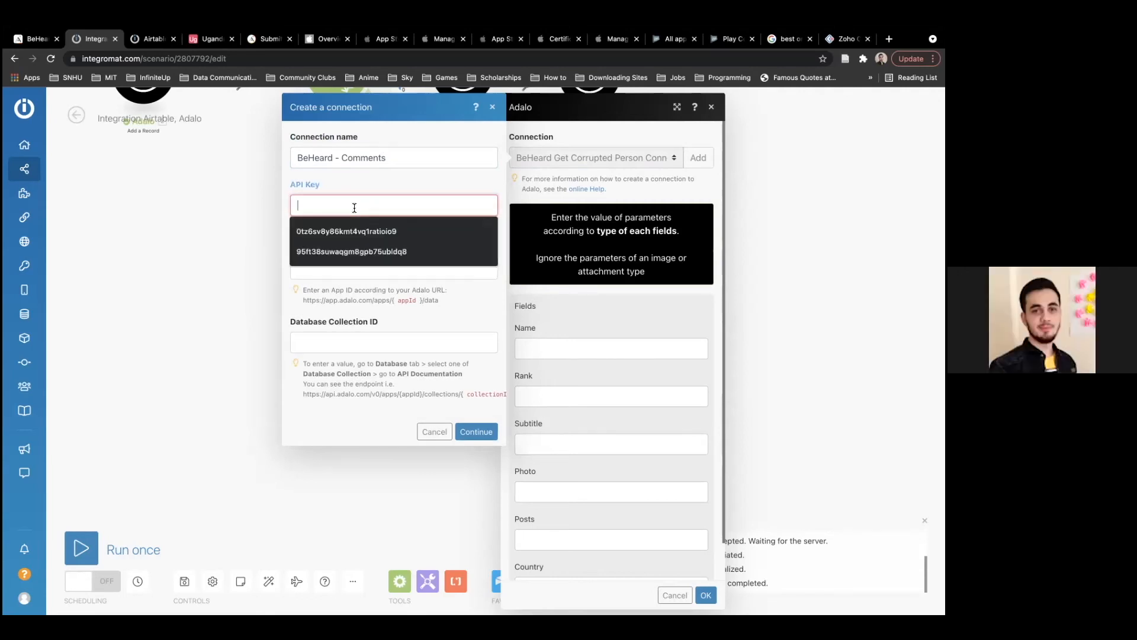
left_click(376, 189)
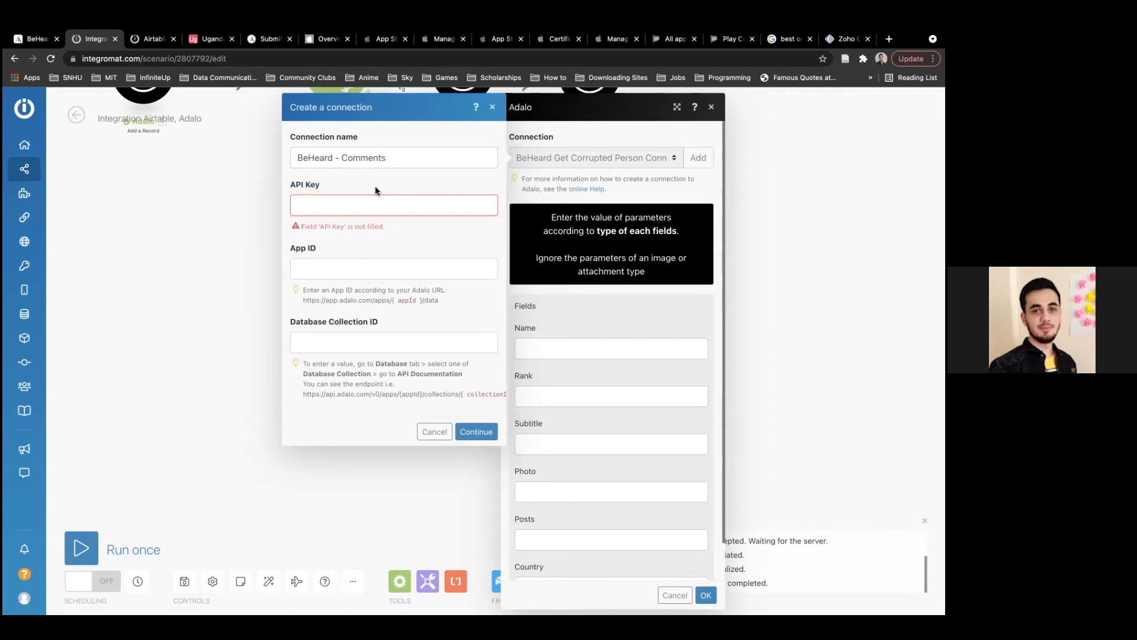
Open Integromat's online help for Adalo and read the instructions for connecting Adalo and generating an API key.
left_click(587, 189)
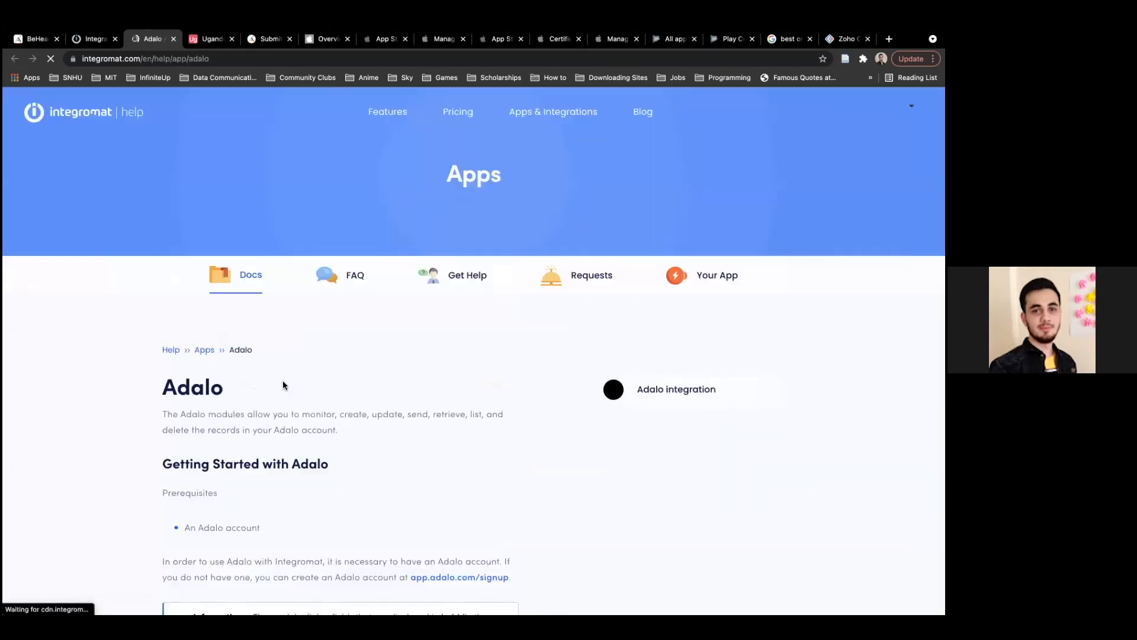
scroll(283, 381, "down", 1)
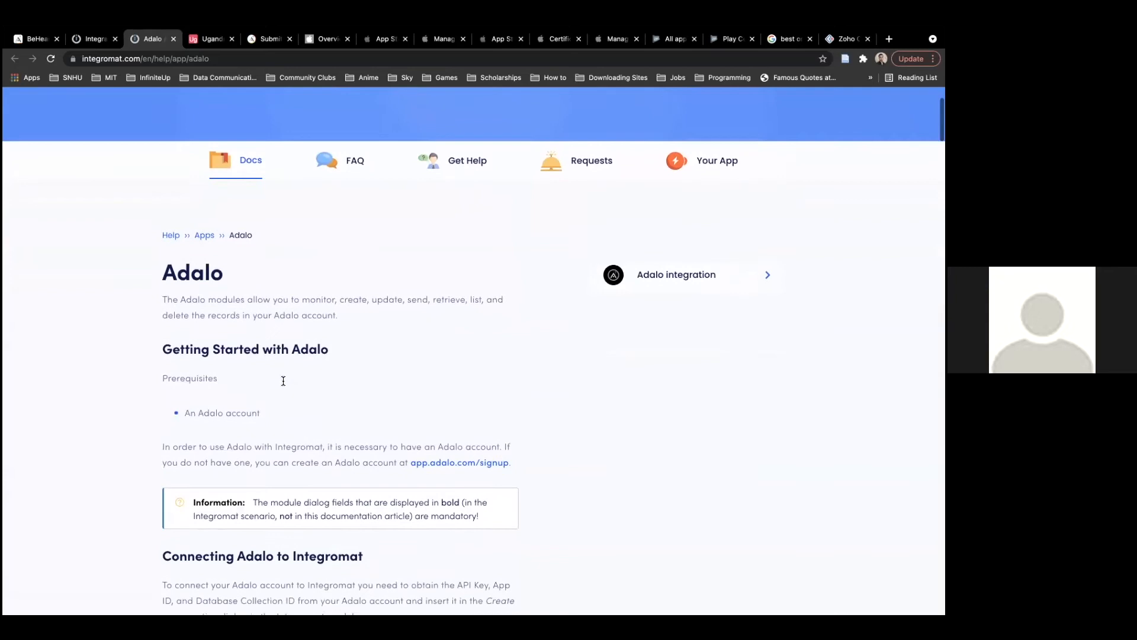
scroll(283, 381, "down", 1)
scroll(283, 381, "up", 2)
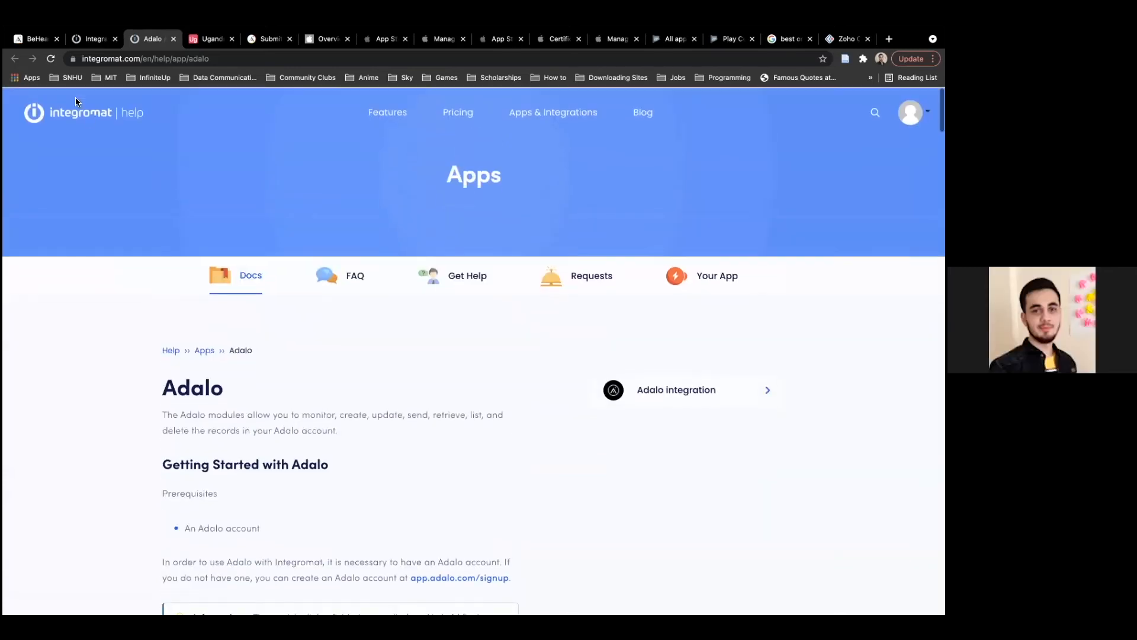
scroll(170, 273, "down", 3)
scroll(170, 274, "down", 2)
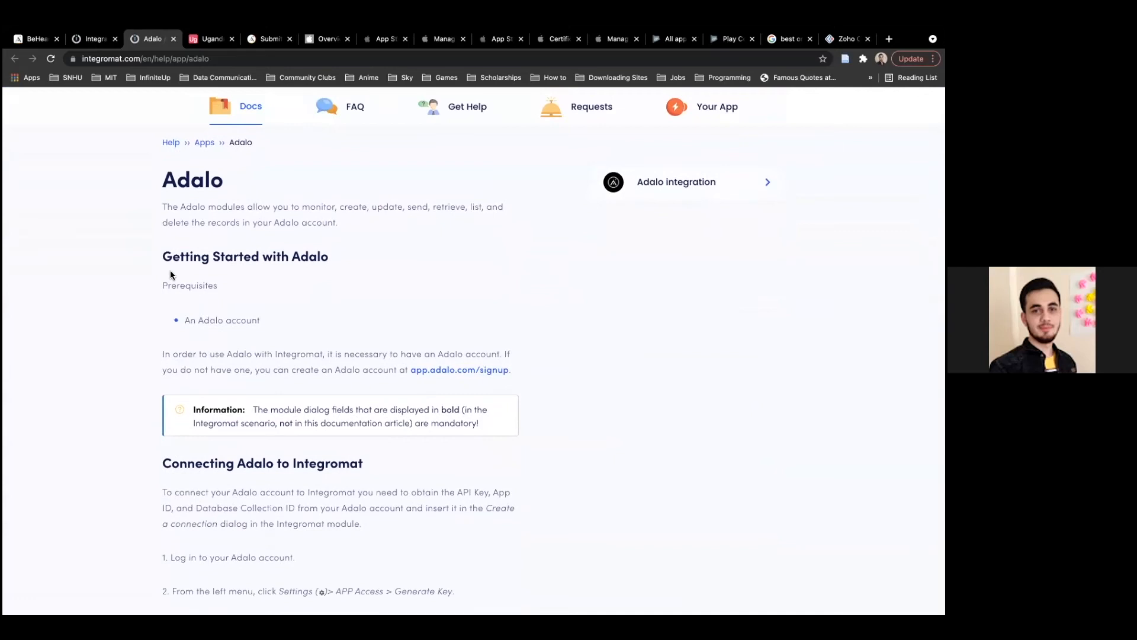
scroll(170, 274, "down", 2)
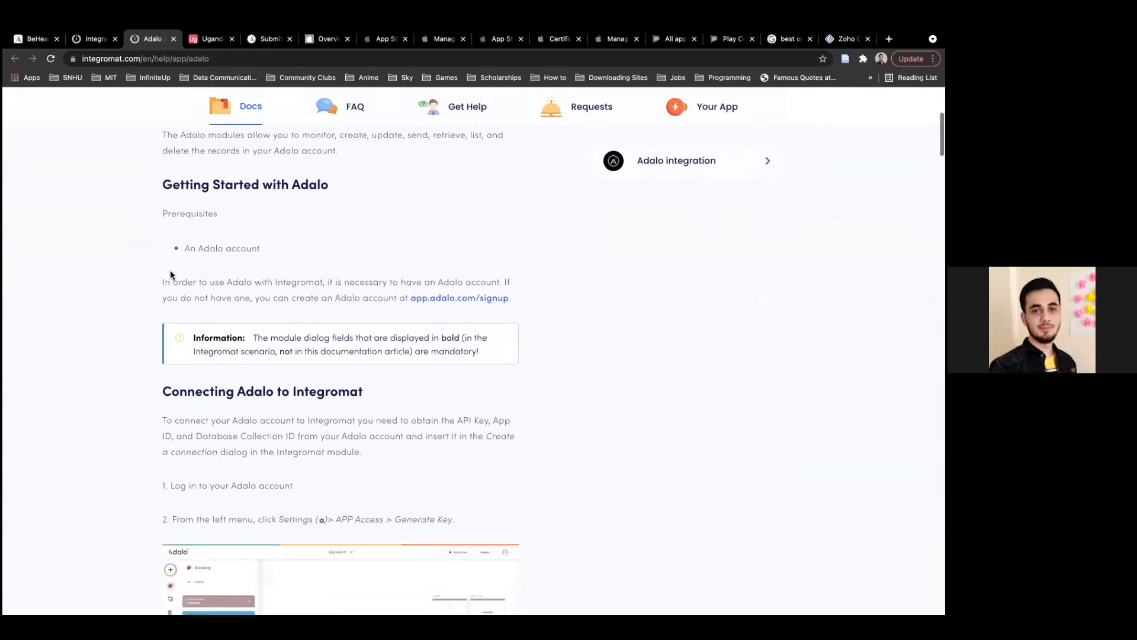
scroll(170, 272, "down", 2)
scroll(170, 272, "up", 5)
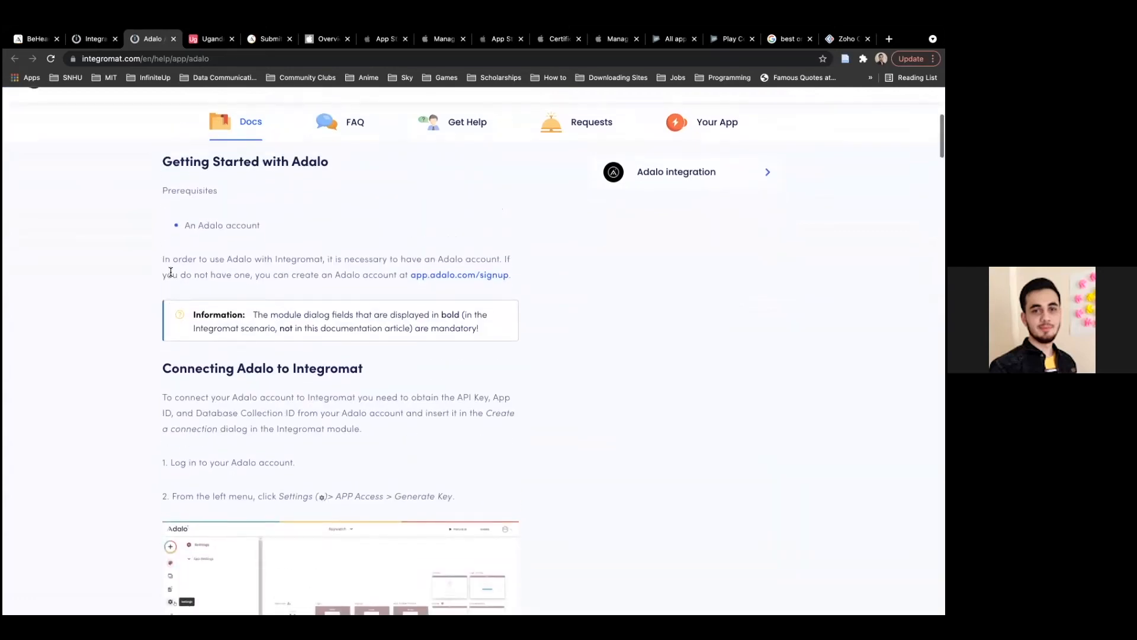
scroll(171, 271, "down", 3)
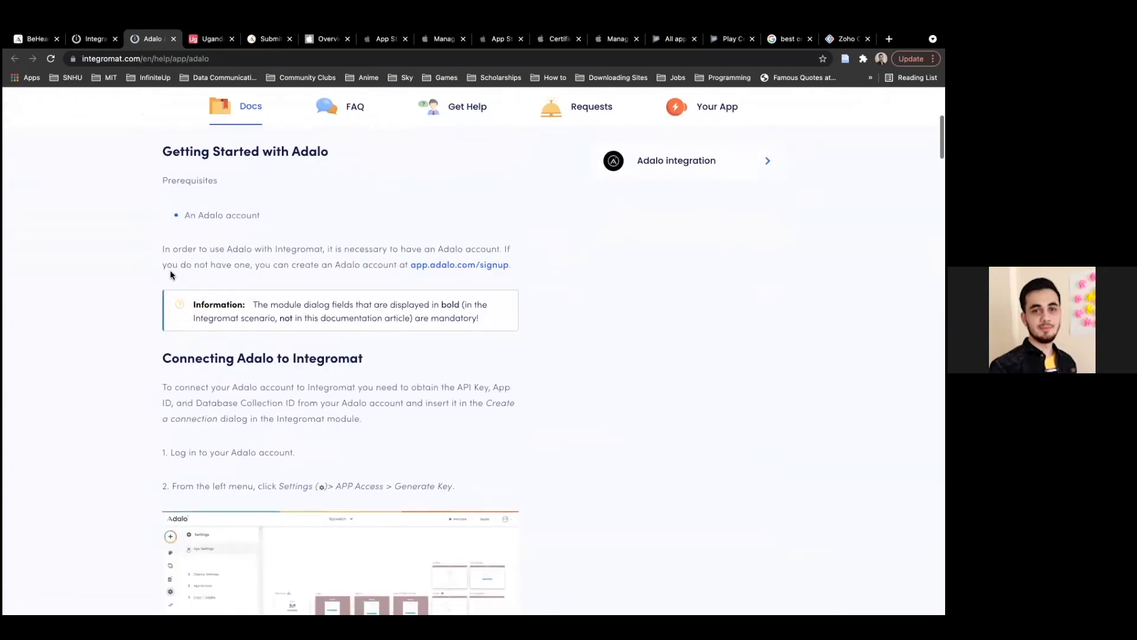
left_click_drag(177, 201, 267, 206)
left_click(269, 206)
scroll(268, 206, "down", 4)
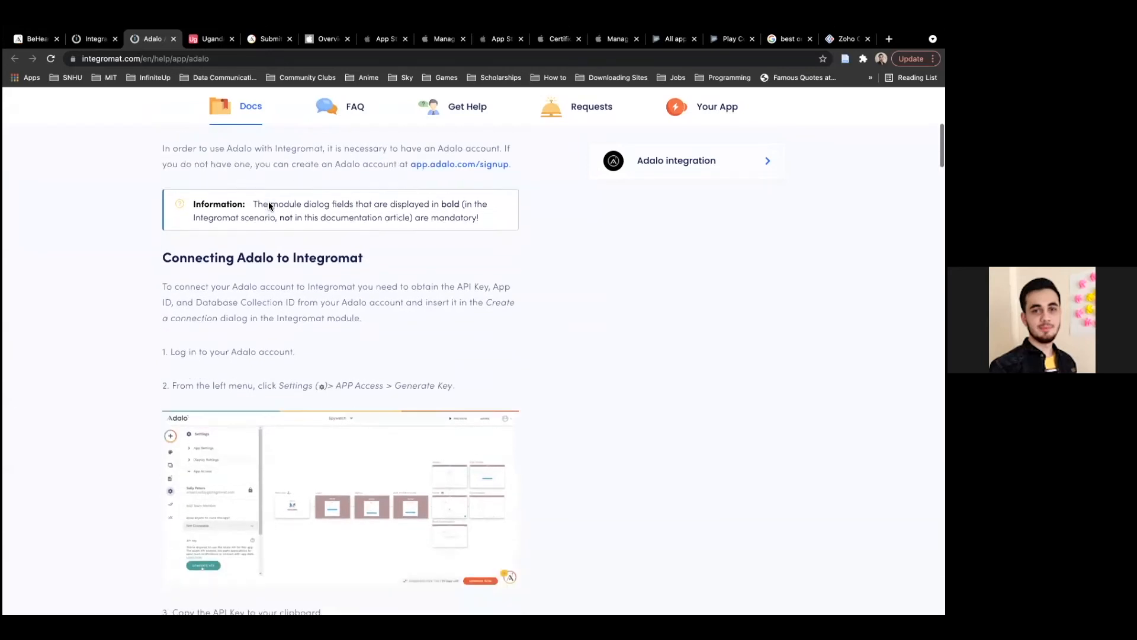
scroll(232, 248, "down", 1)
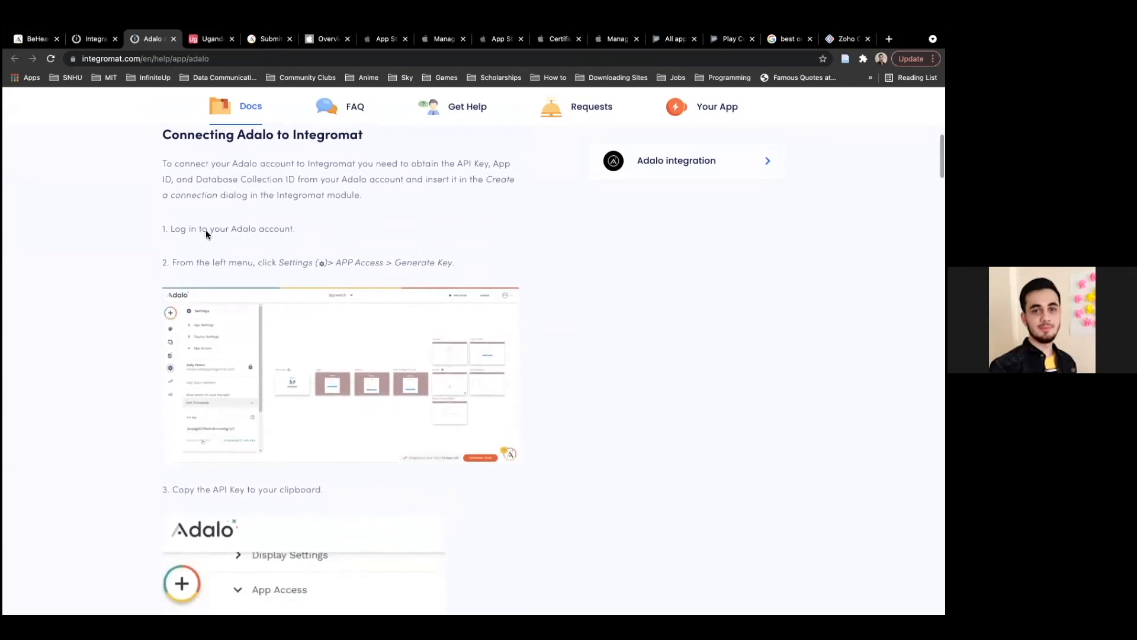
scroll(203, 231, "down", 1)
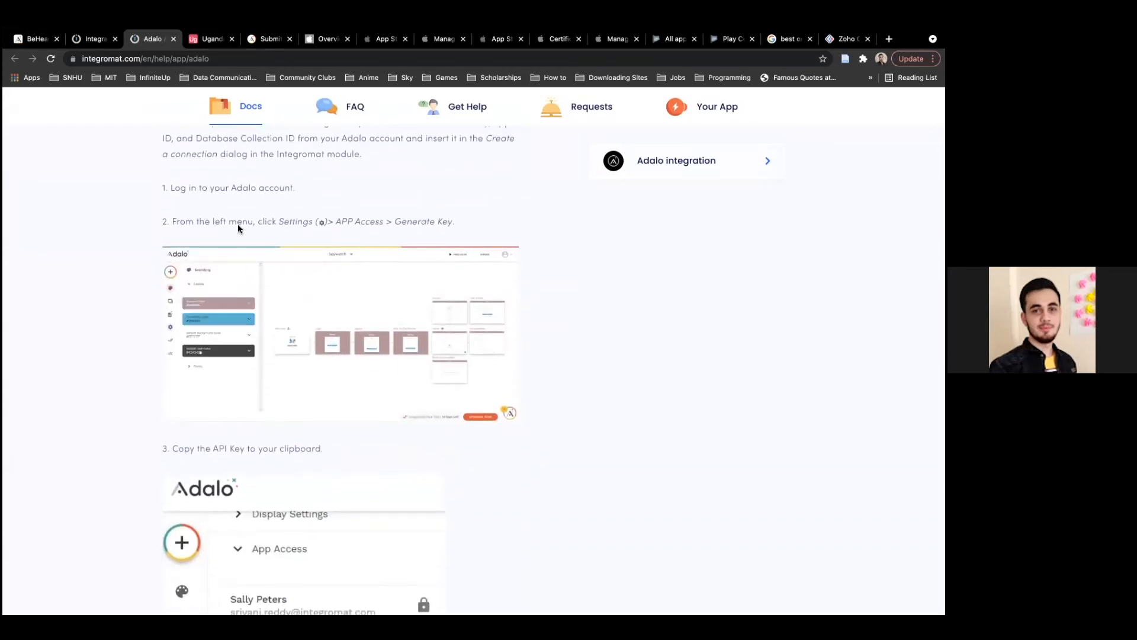
scroll(264, 228, "down", 1)
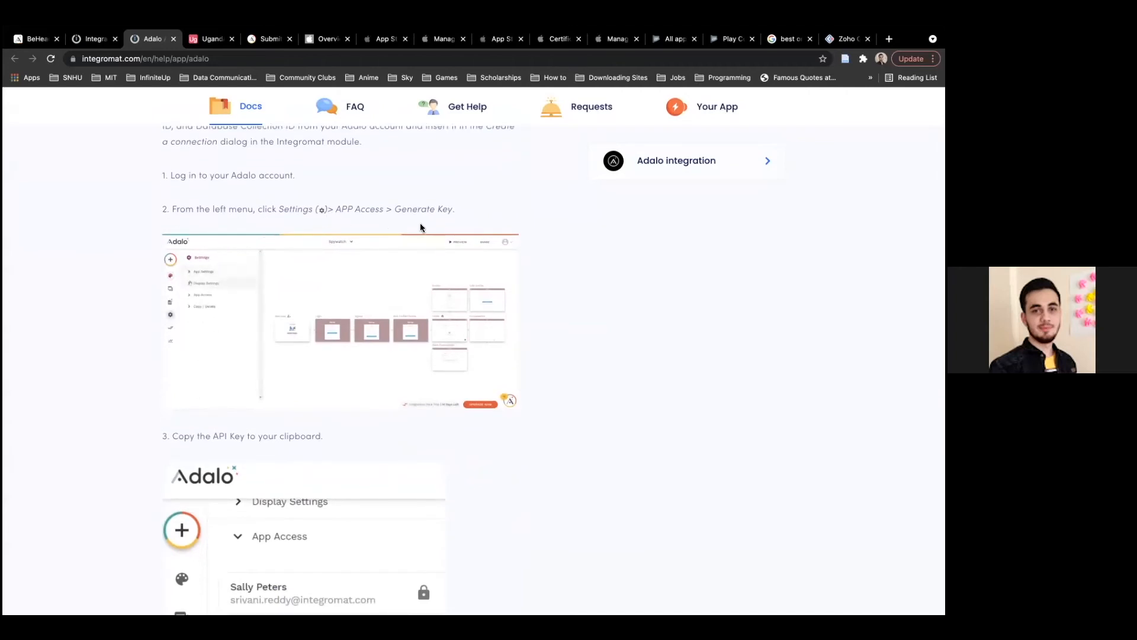
Switch to the BeHeard app in Adalo, open its App Access settings and try selecting the masked API key.
left_click(35, 39)
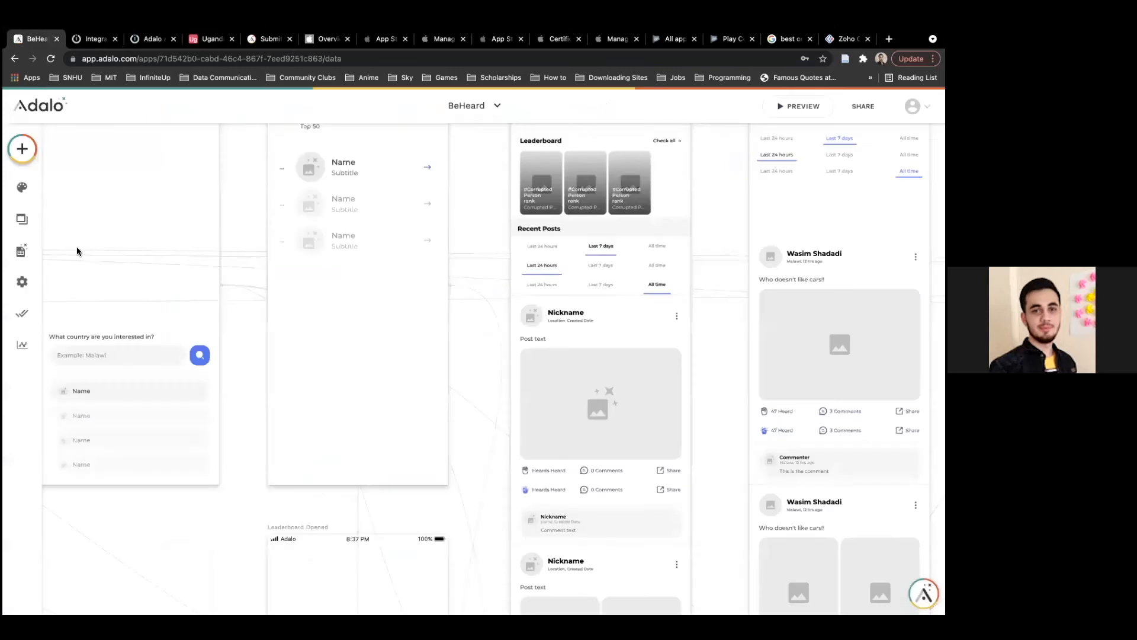
left_click(22, 281)
scroll(95, 338, "down", 3)
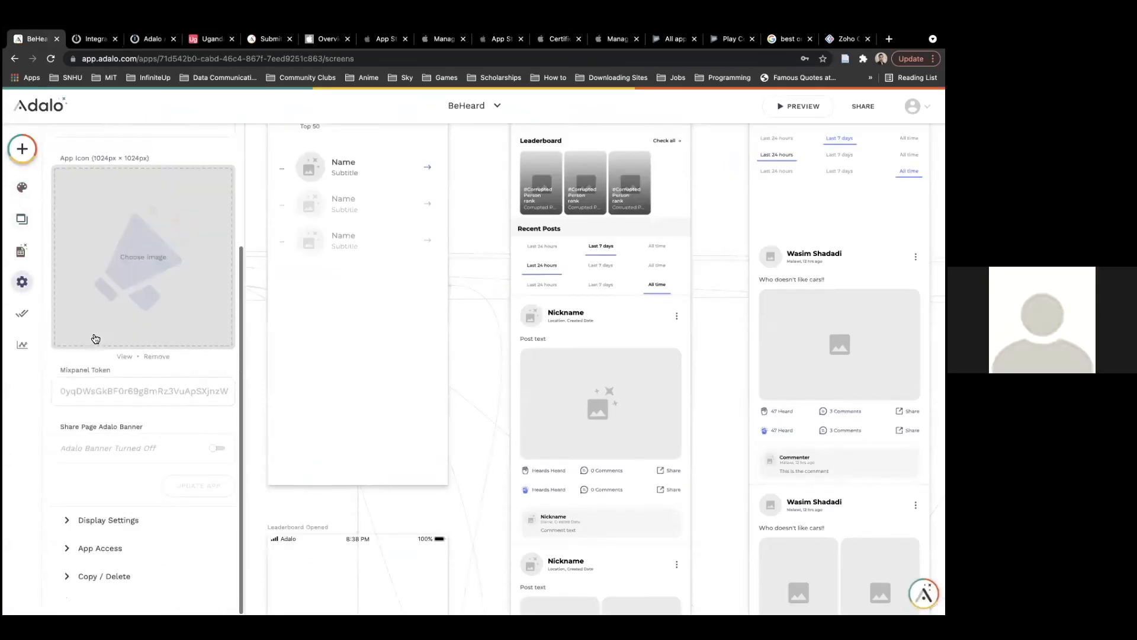
left_click(95, 548)
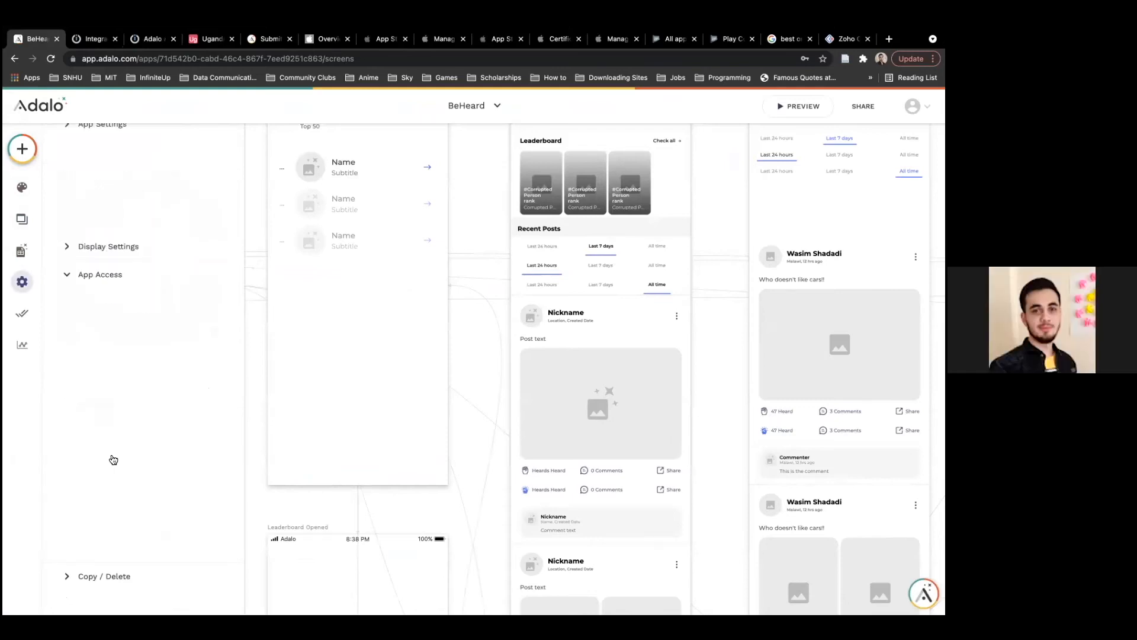
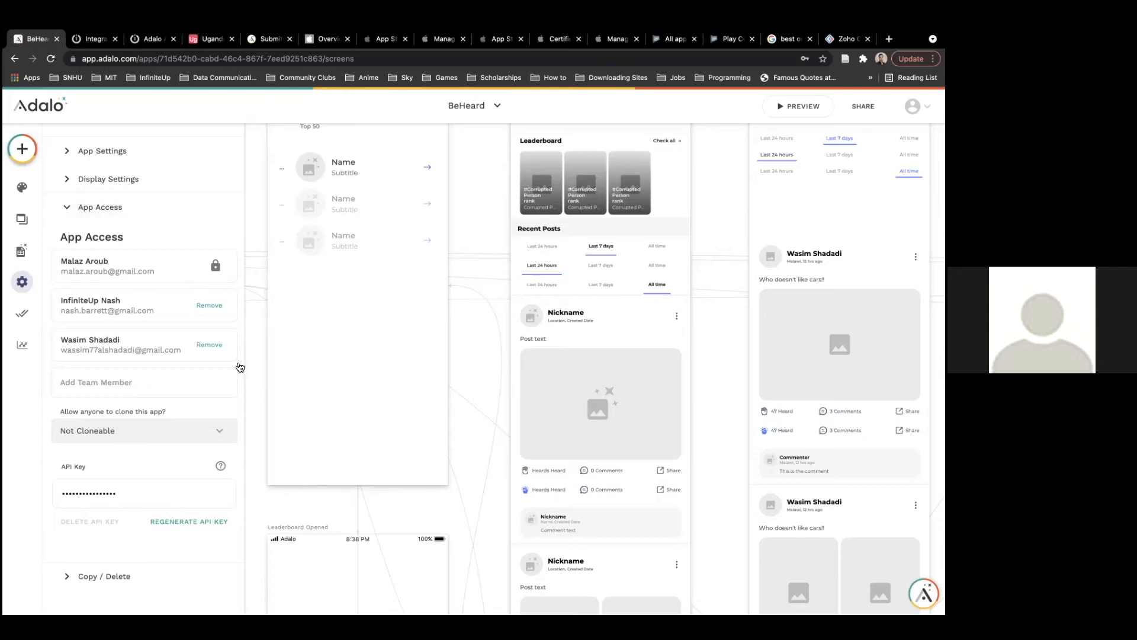
triple_click(127, 491)
left_click(130, 462)
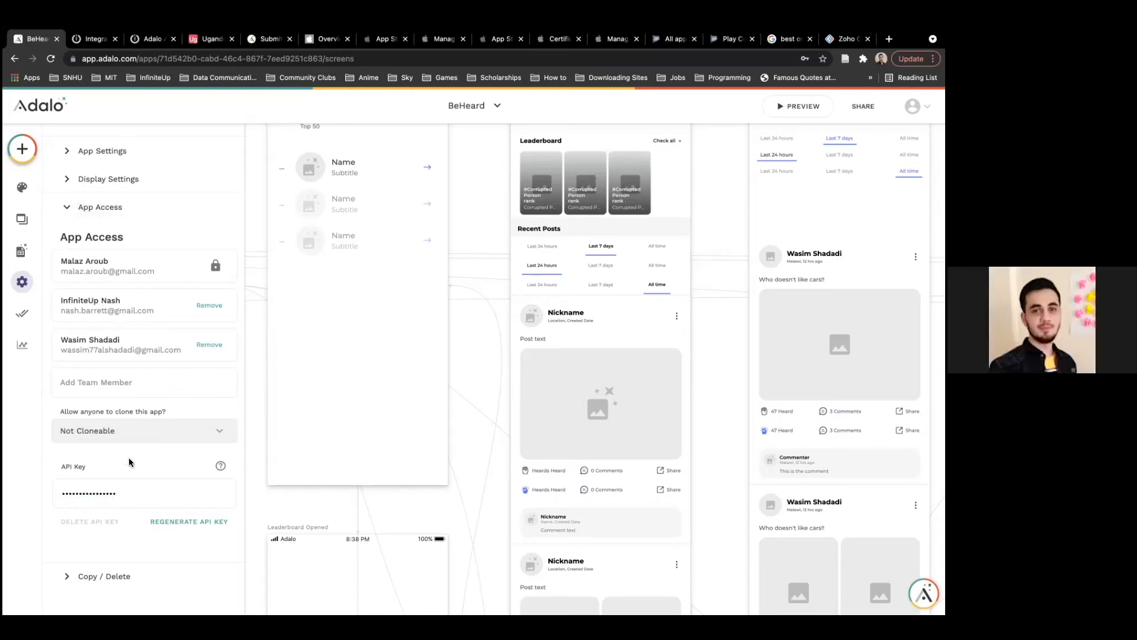
triple_click(124, 494)
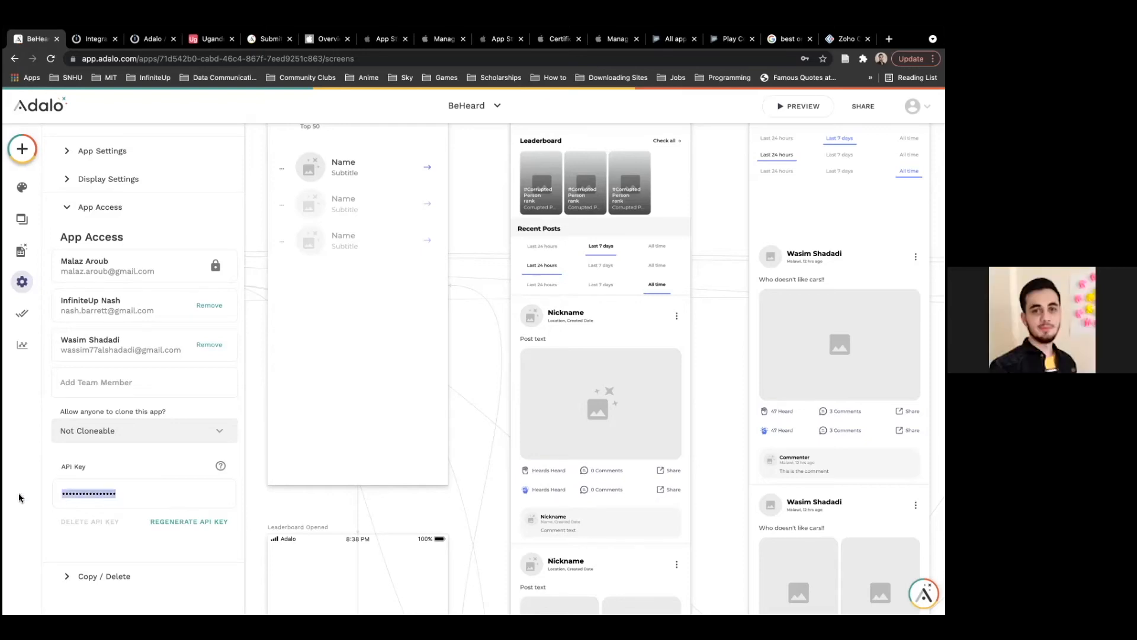
left_click(93, 464)
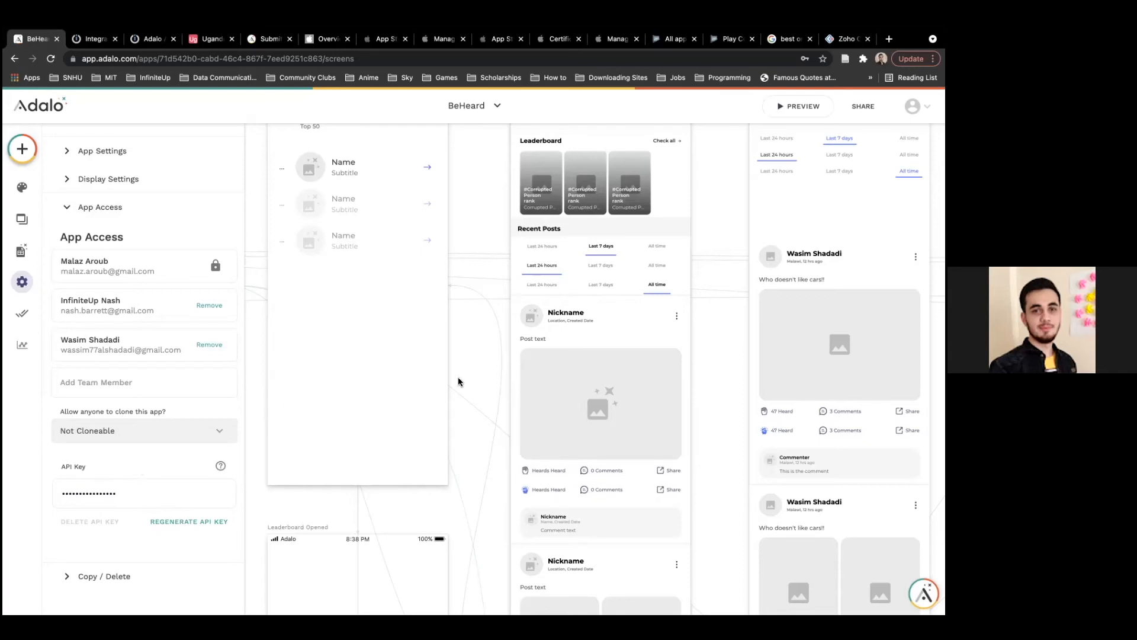
Inspect the API Key field's input element and its value attribute in the browser's developer tools, then close the tools and the settings.
right_click(500, 343)
left_click(519, 543)
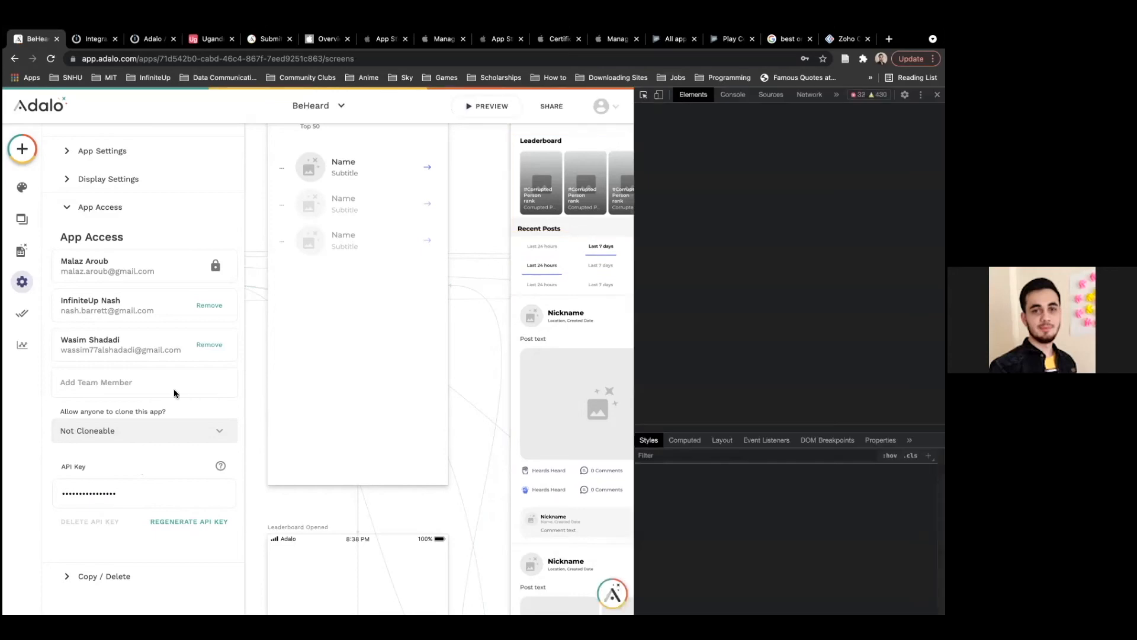
left_click(643, 95)
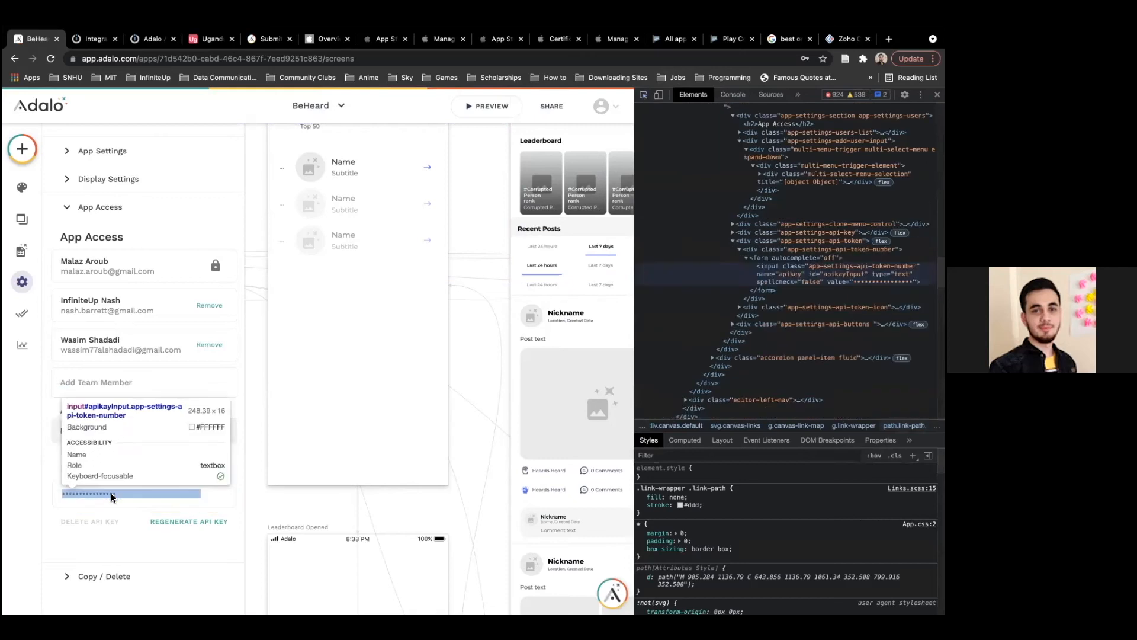
left_click(112, 493)
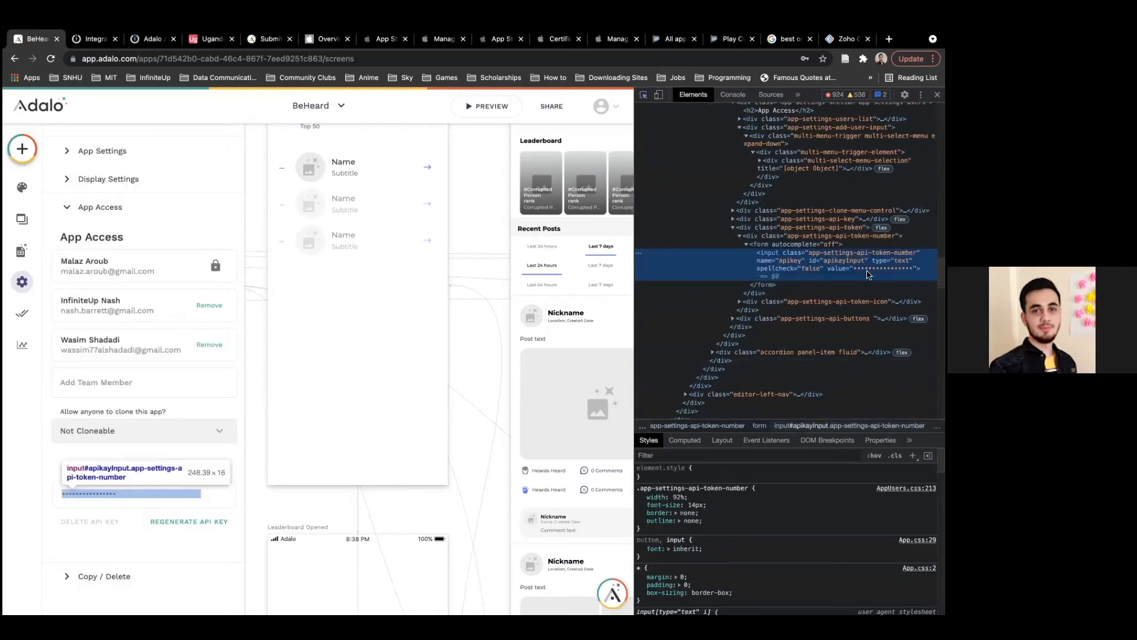
double_click(860, 271)
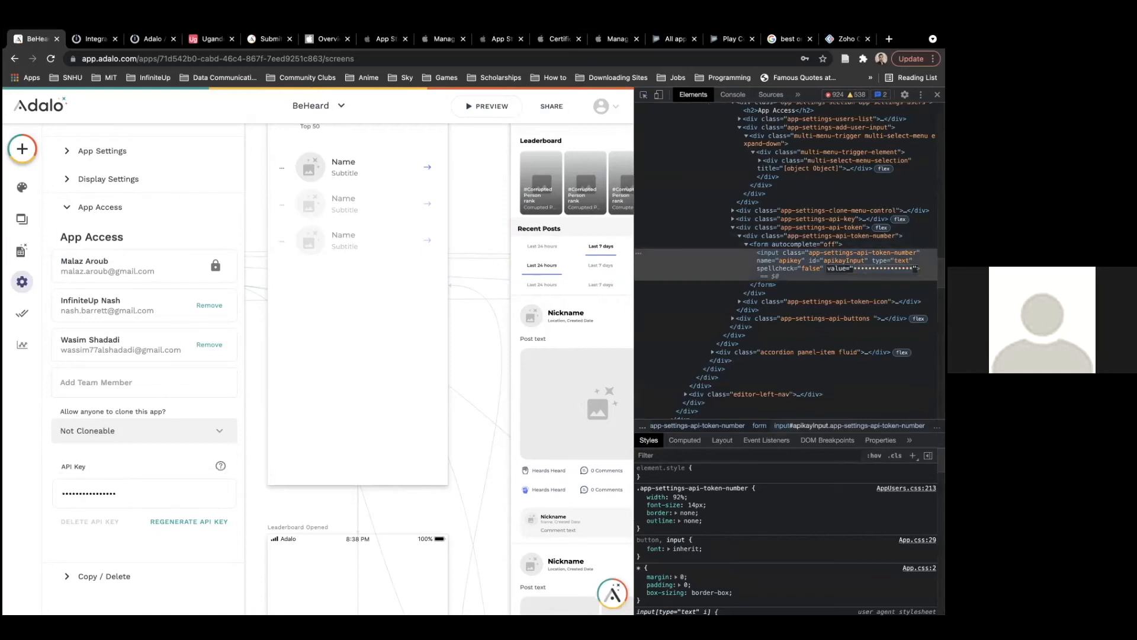
left_click(937, 94)
left_click(482, 240)
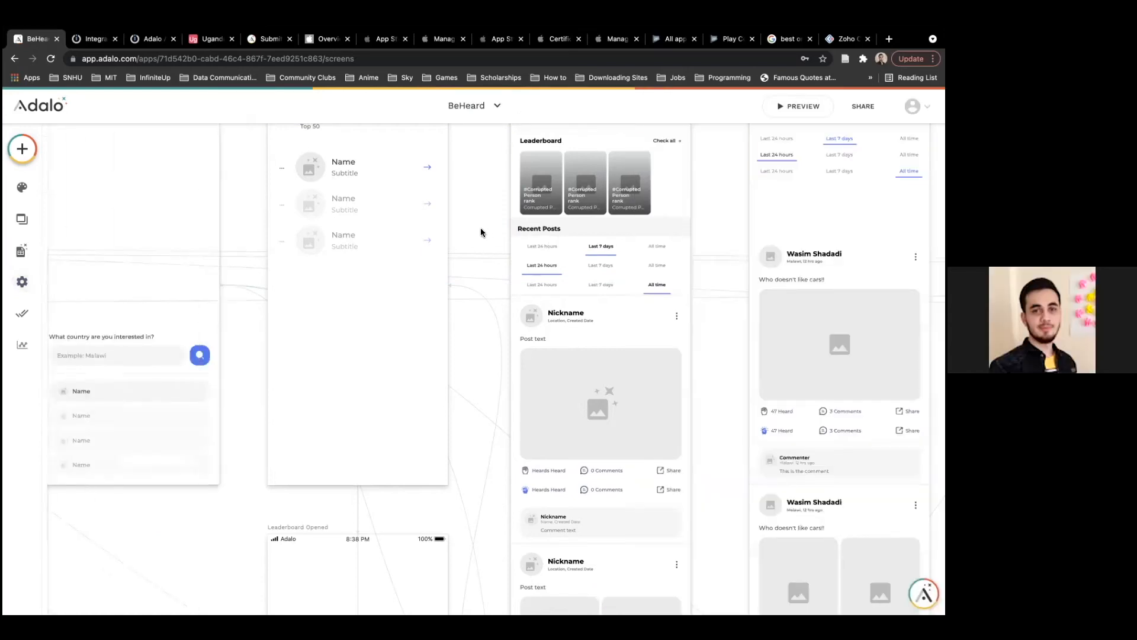
Look through the Gmail inbox in the other browser window and return to the Adalo window.
key("ctrl+Left")
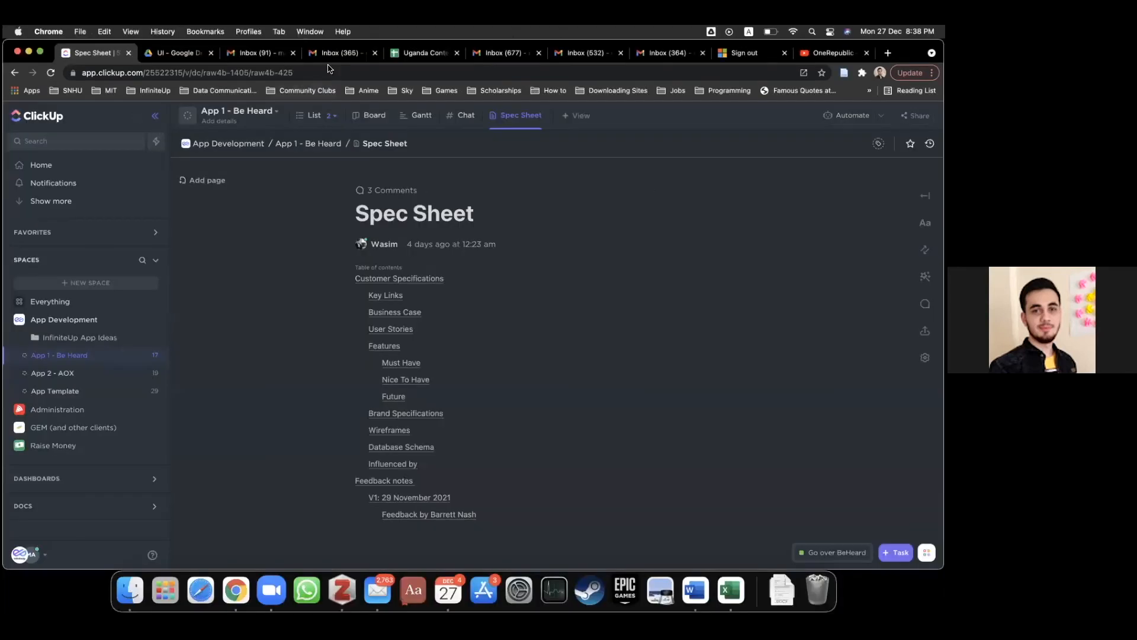
left_click(343, 54)
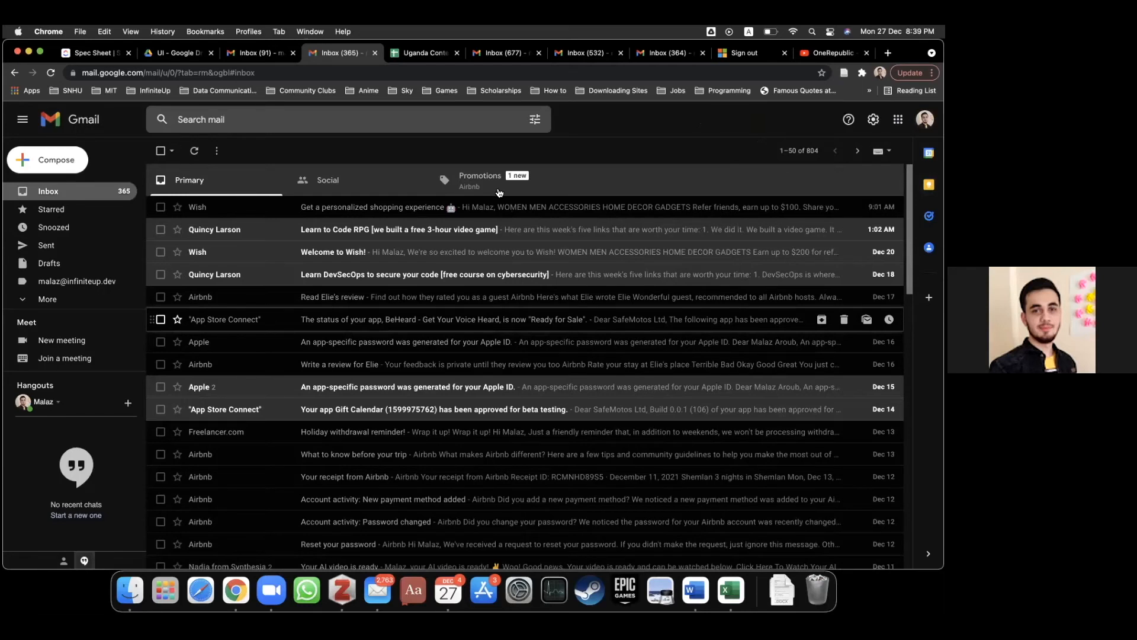
key("ctrl+Right")
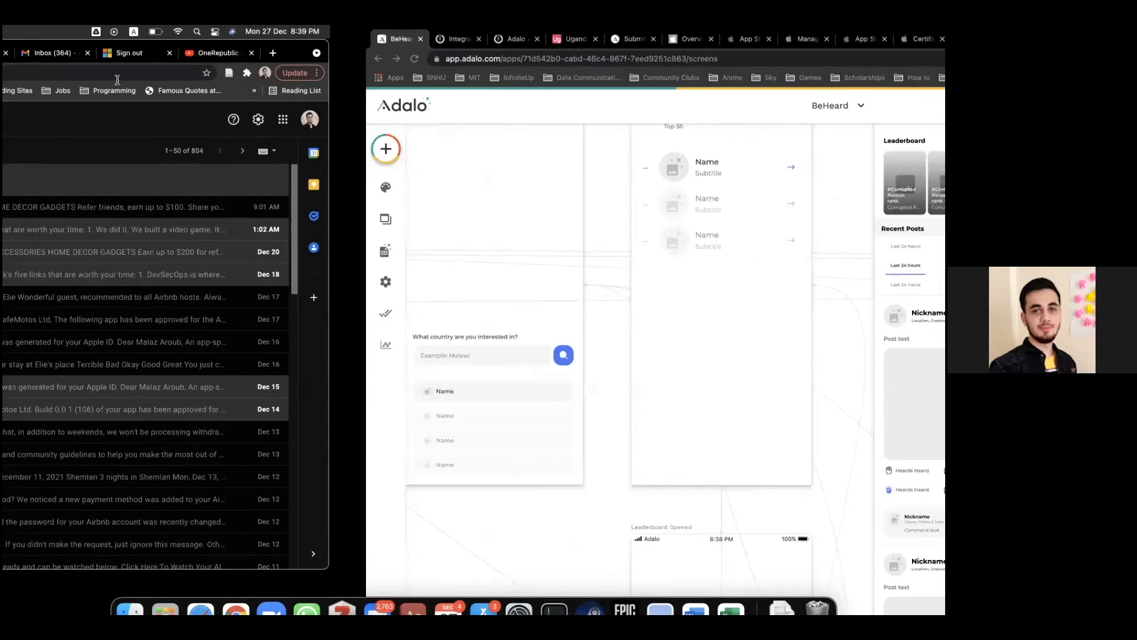
Paste the API key into the API Key field of the "BeHeard - Comments" connection in Integromat.
left_click(95, 40)
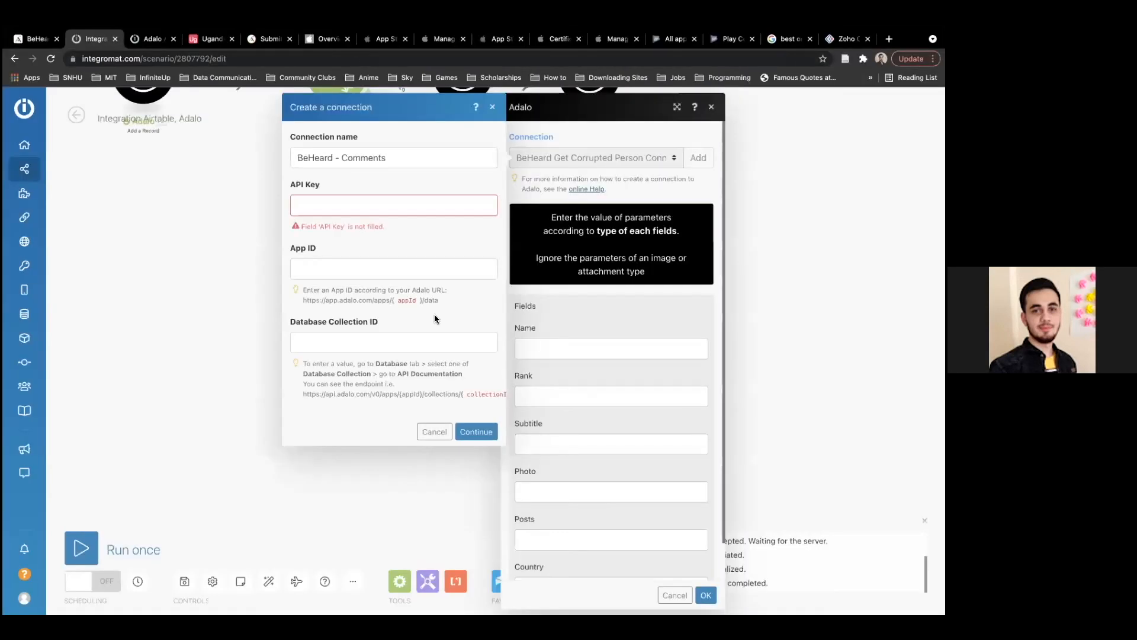
left_click(329, 213)
key("ctrl+v")
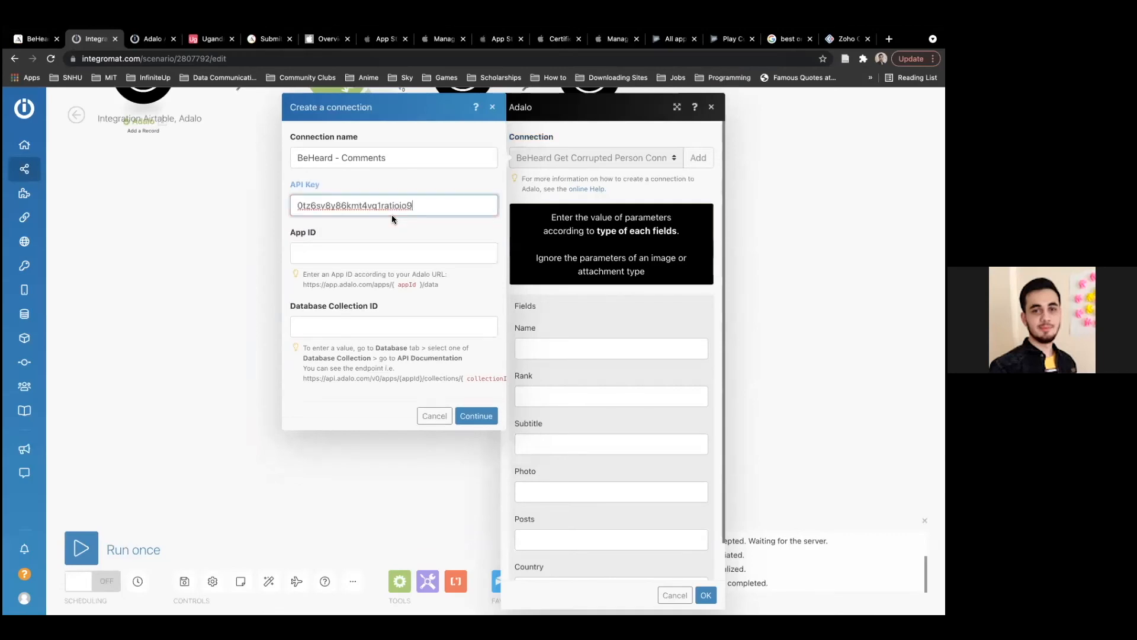
Read steps 3 to 7 of Integromat's Adalo help on entering the API key, App ID and Database Collection ID.
left_click(153, 39)
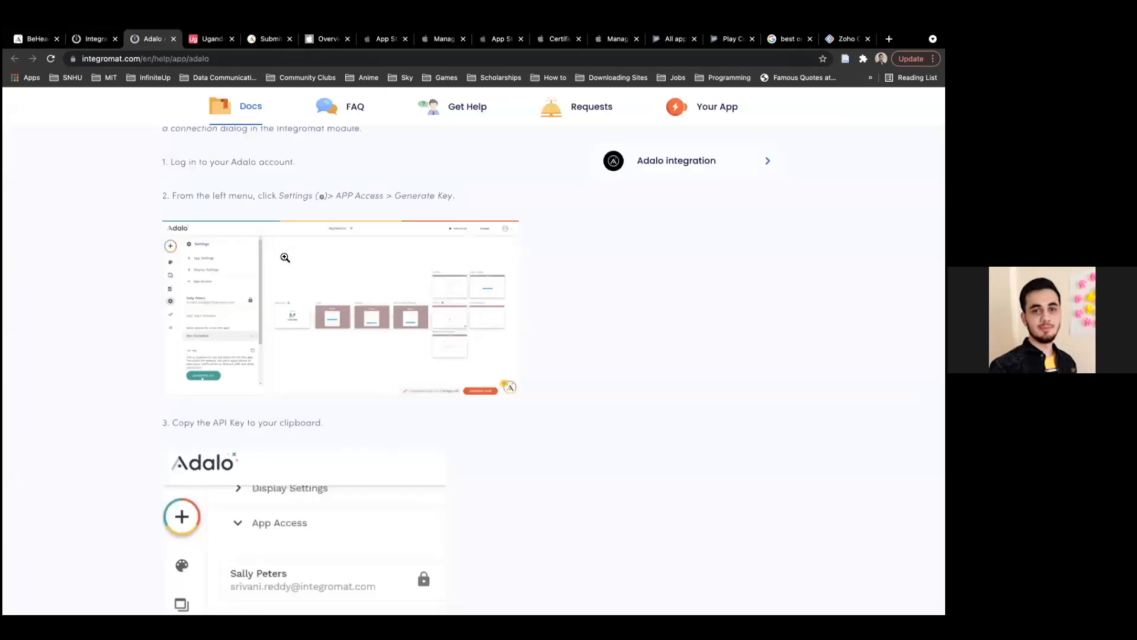
scroll(285, 257, "down", 4)
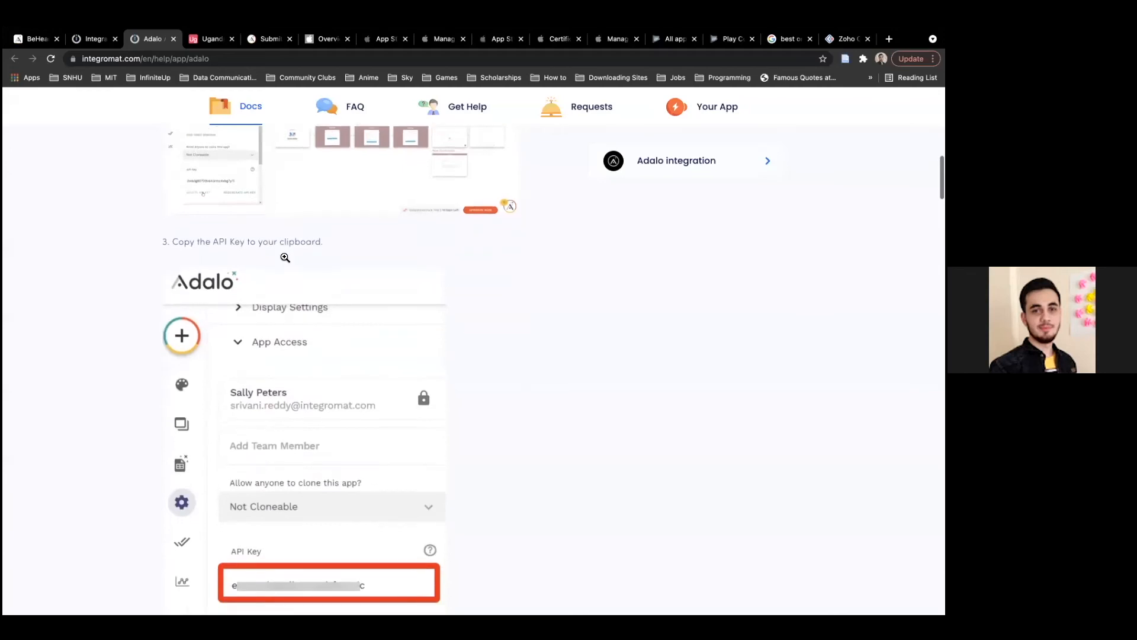
scroll(285, 257, "down", 6)
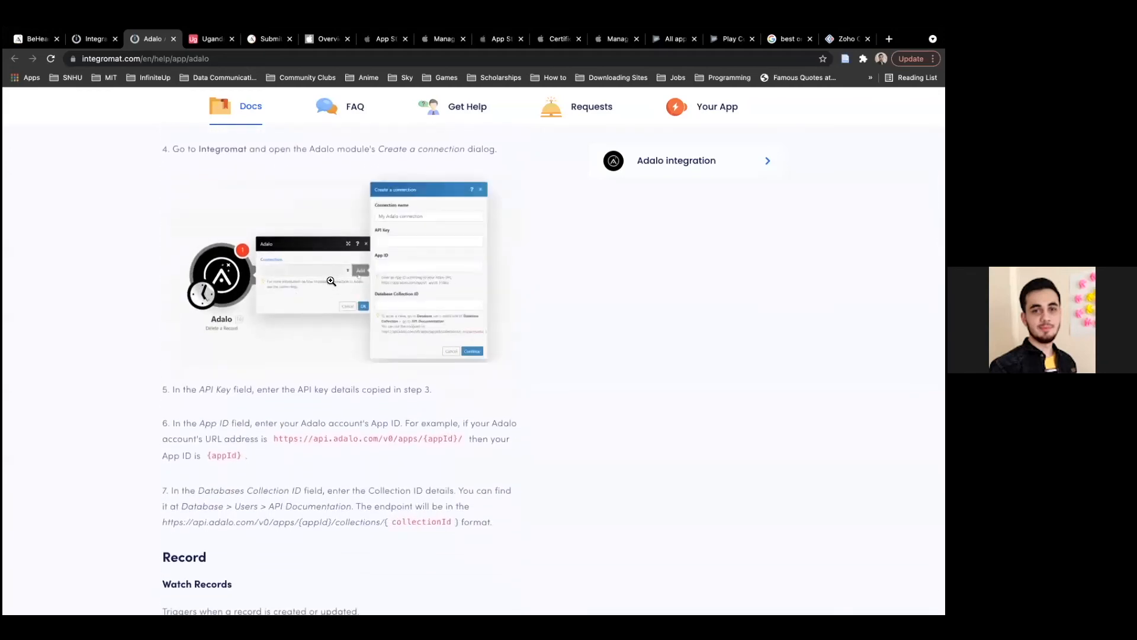
scroll(464, 273, "down", 3)
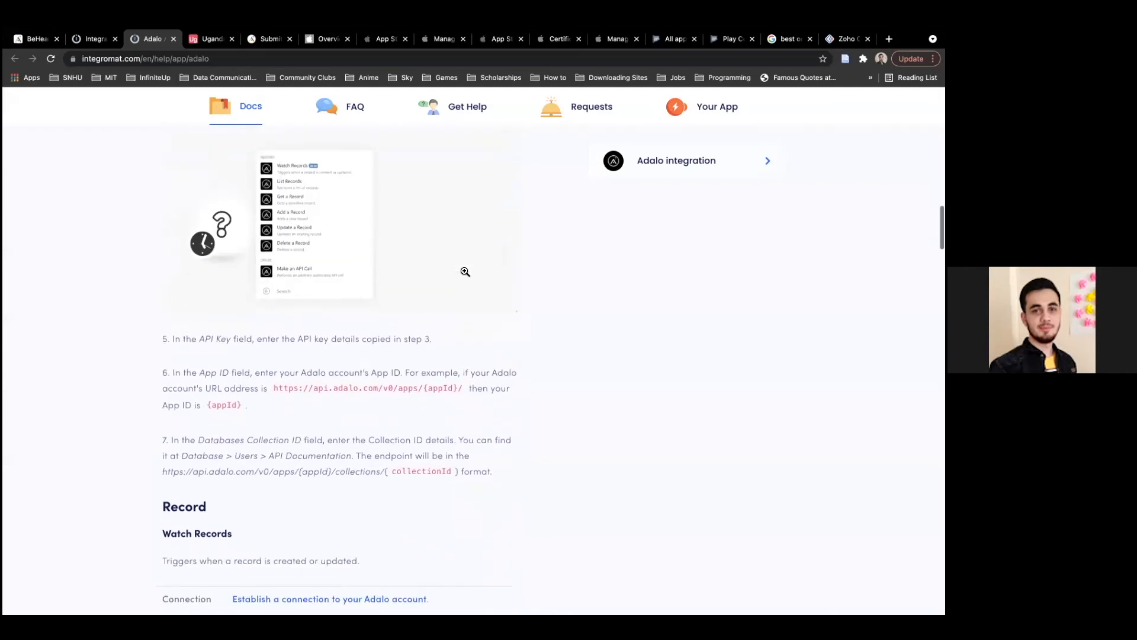
scroll(182, 358, "up", 3)
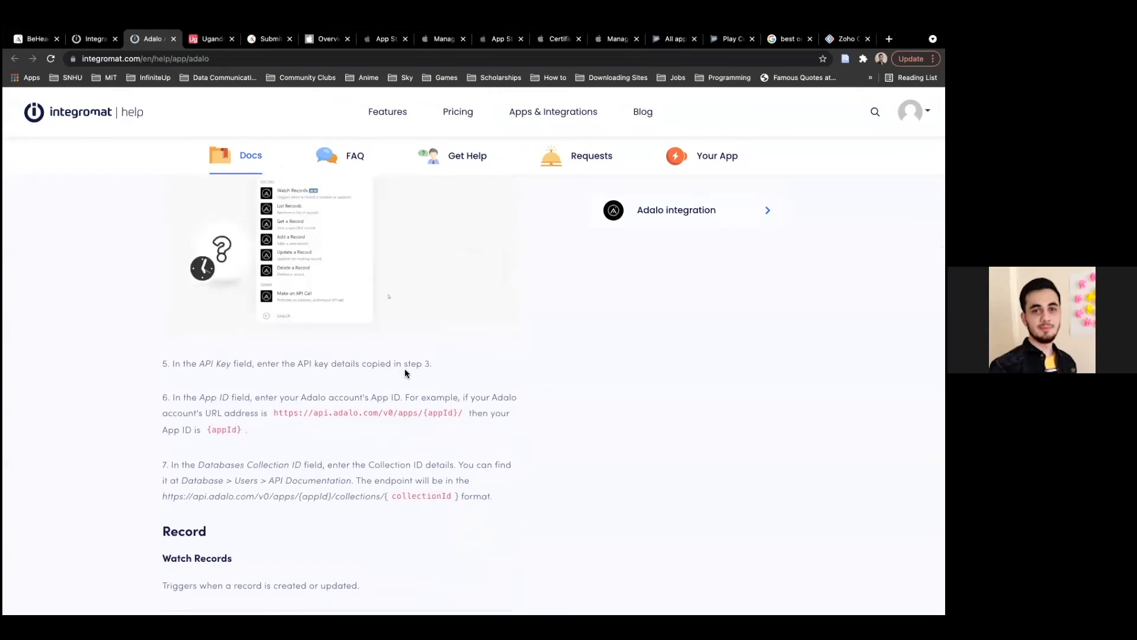
left_click_drag(424, 363, 333, 361)
left_click(334, 361)
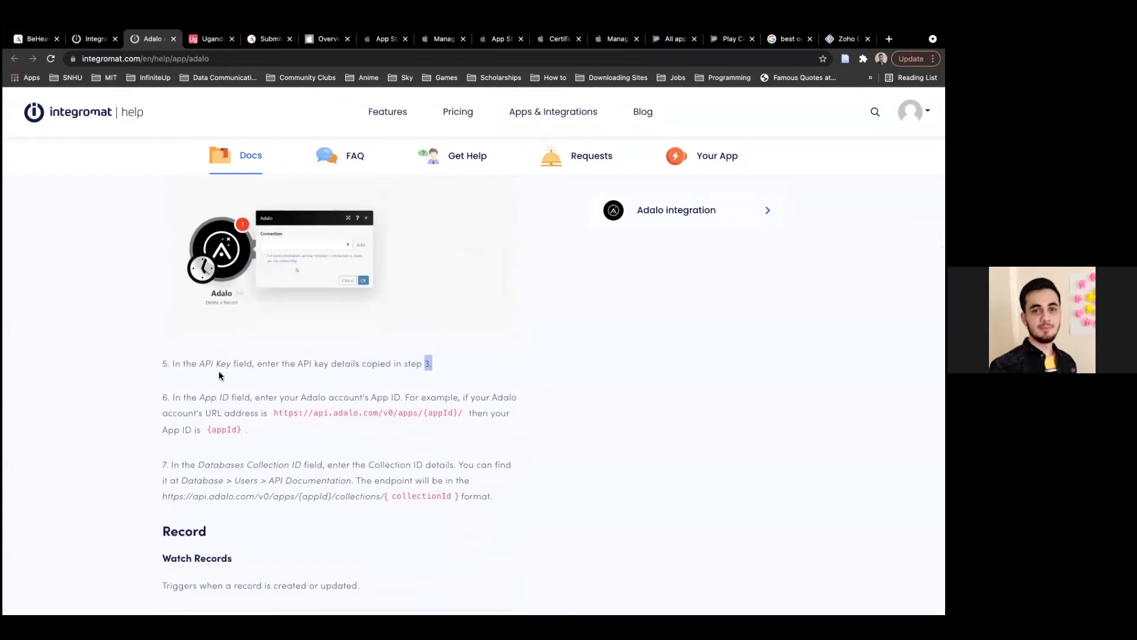
scroll(222, 382, "down", 1)
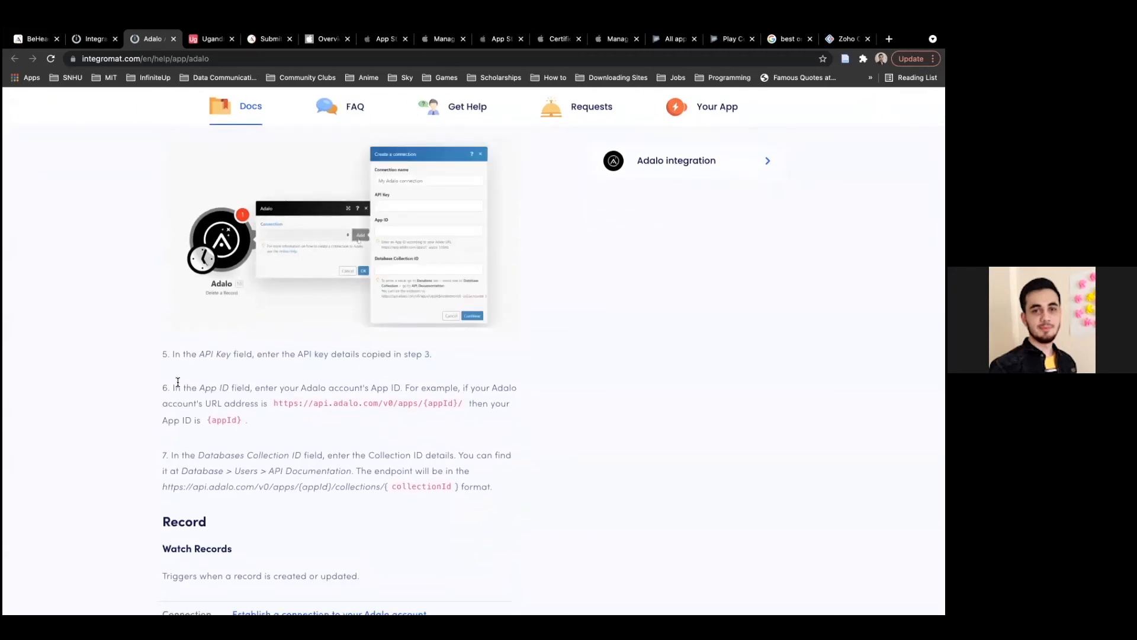
left_click_drag(171, 389, 240, 389)
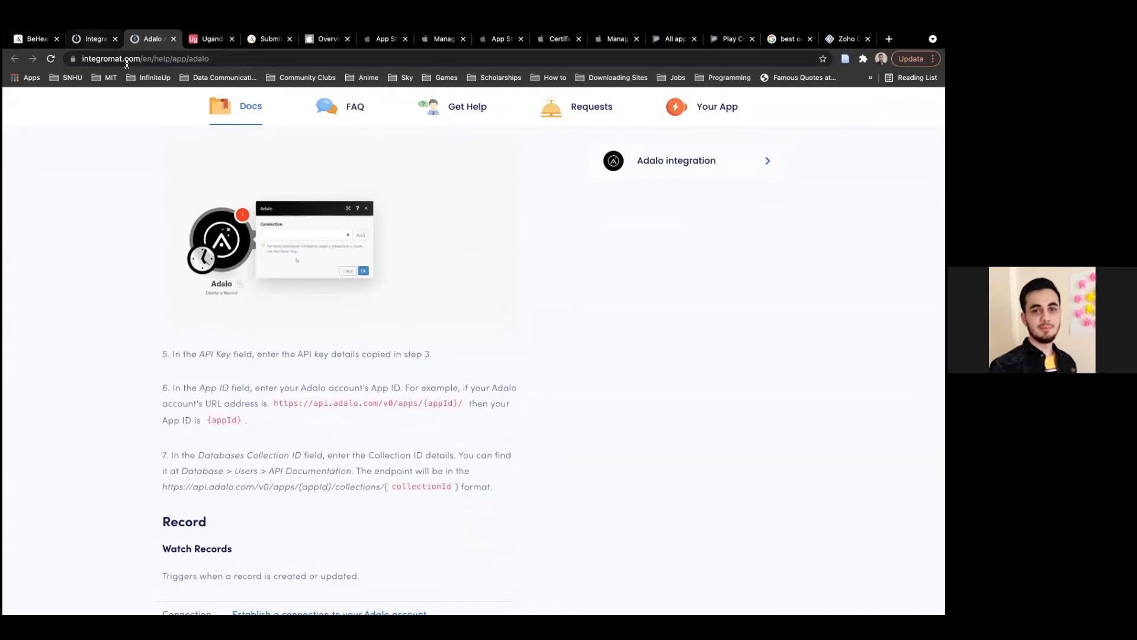
View the saved entries offered for the new connection's App ID field and leave the field empty.
left_click(91, 39)
left_click(338, 254)
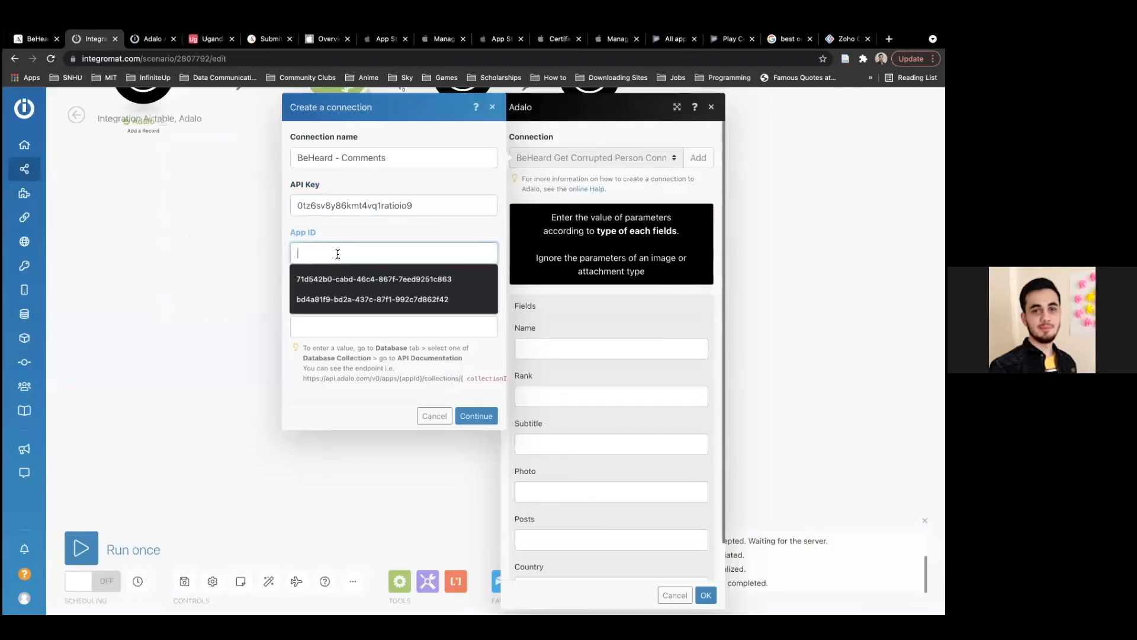
left_click(361, 233)
left_click(340, 248)
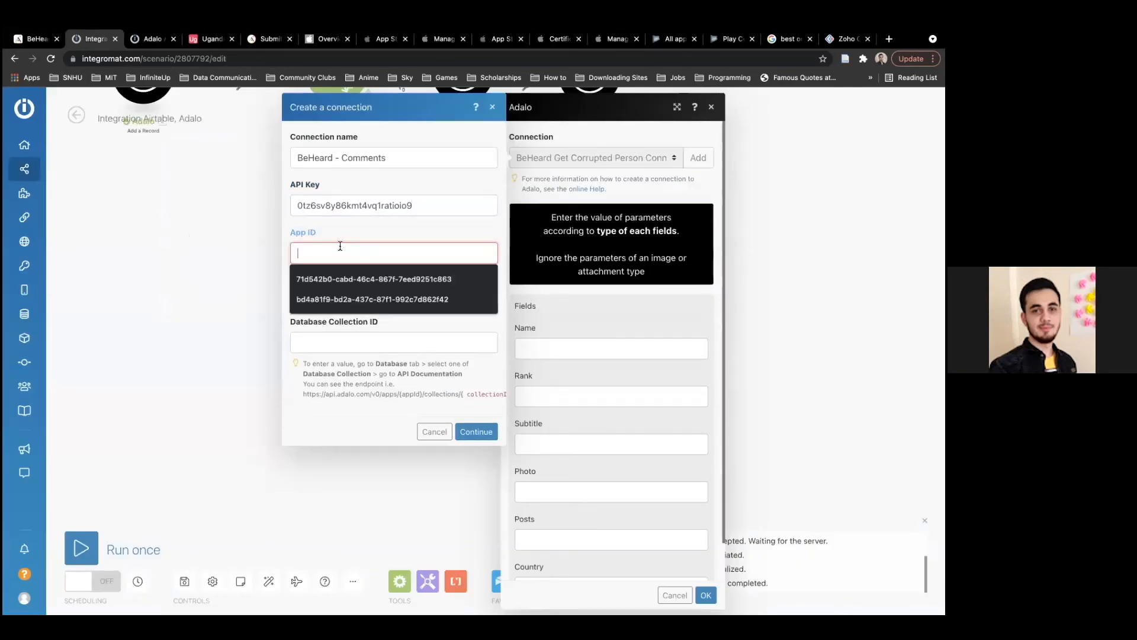
Reread the Adalo help's instructions on where to find the App ID and the Database Collection ID.
left_click(147, 40)
scroll(237, 331, "down", 1)
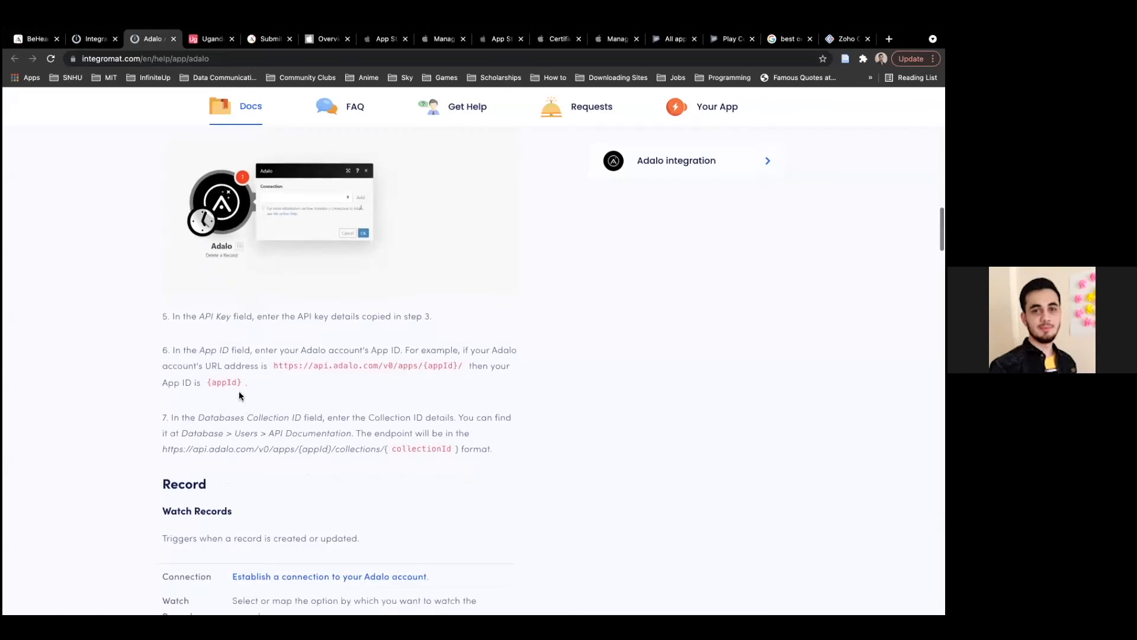
scroll(224, 340, "down", 1)
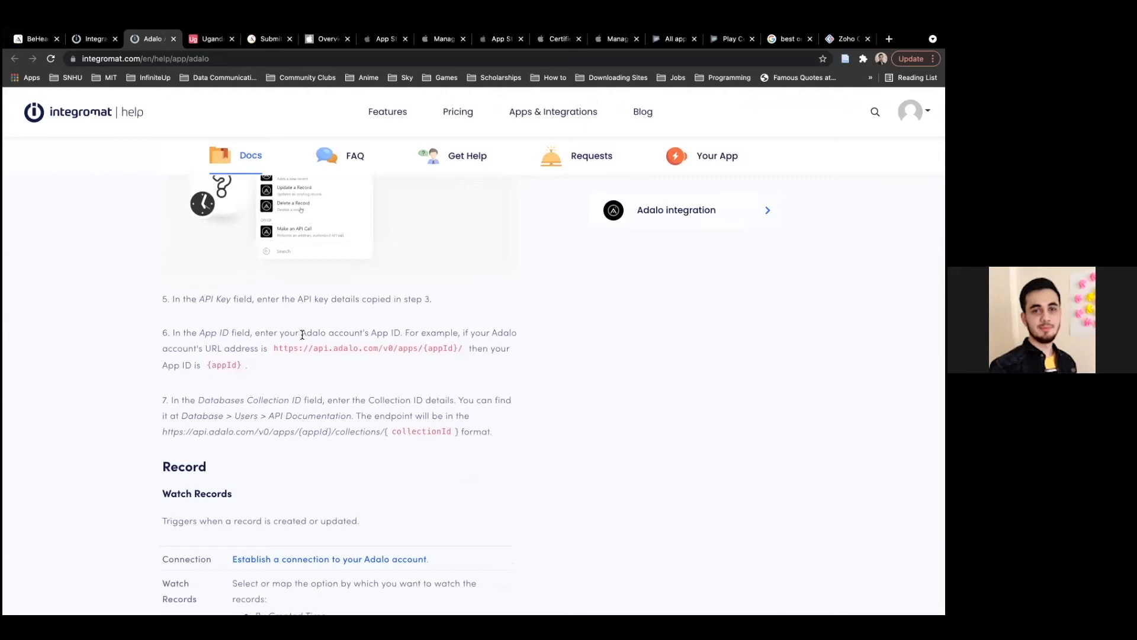
scroll(395, 351, "down", 1)
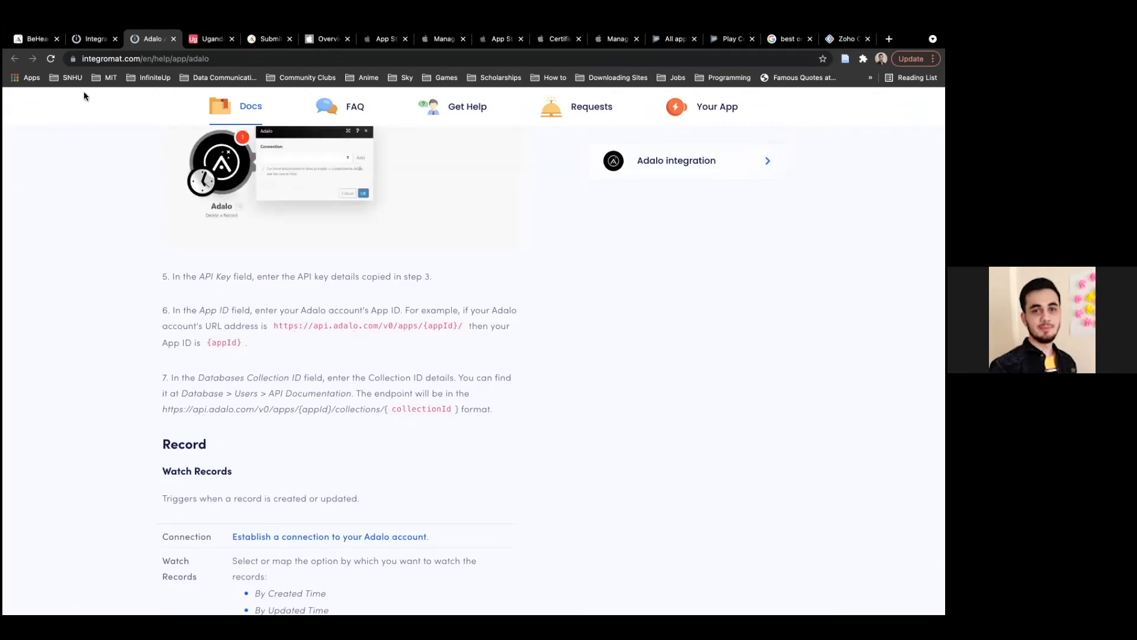
Switch to the BeHeard app in Adalo to locate the App ID in its web address.
left_click(36, 40)
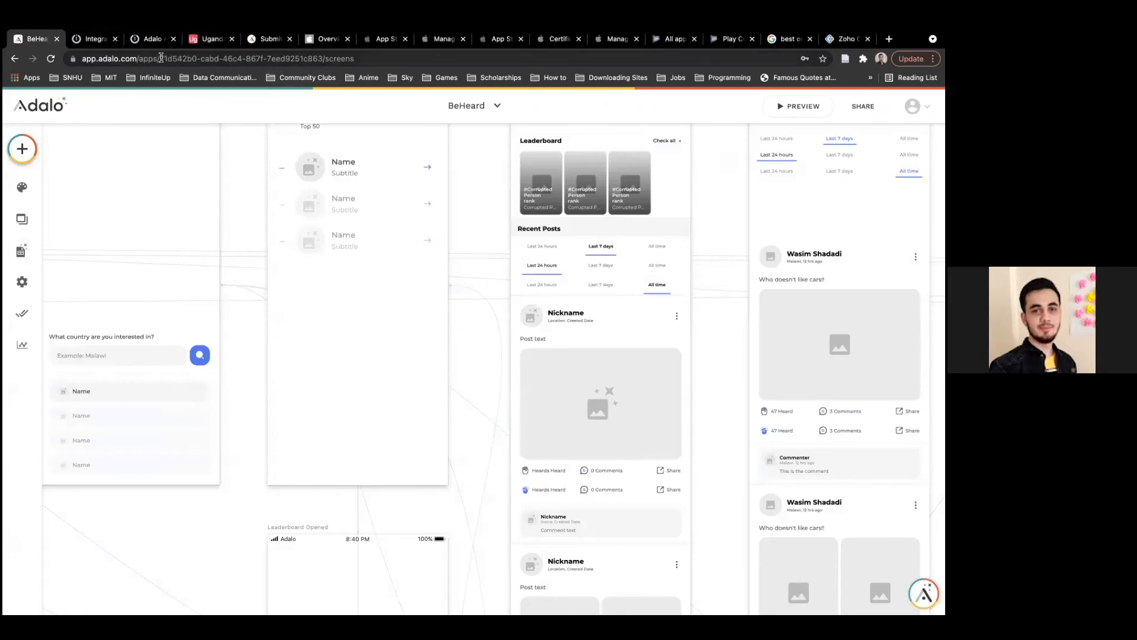
Copy the app ID from the BeHeard app's Adalo URL and enter it as the App ID of the new Integromat connection.
left_click_drag(163, 57, 320, 56)
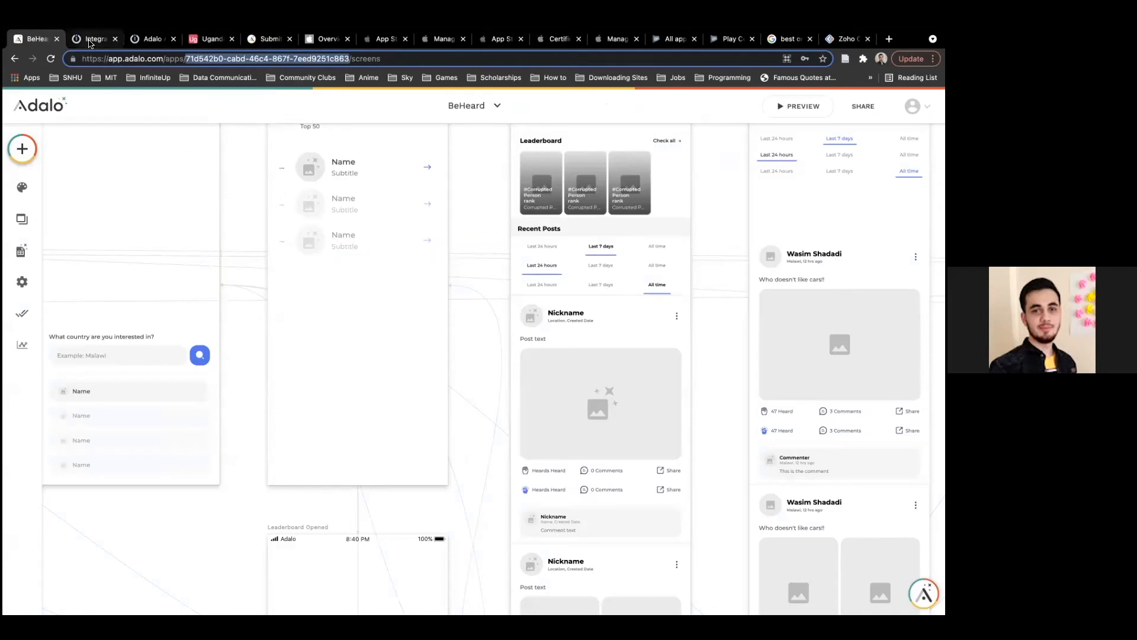
left_click(249, 171)
key("ctrl+Right")
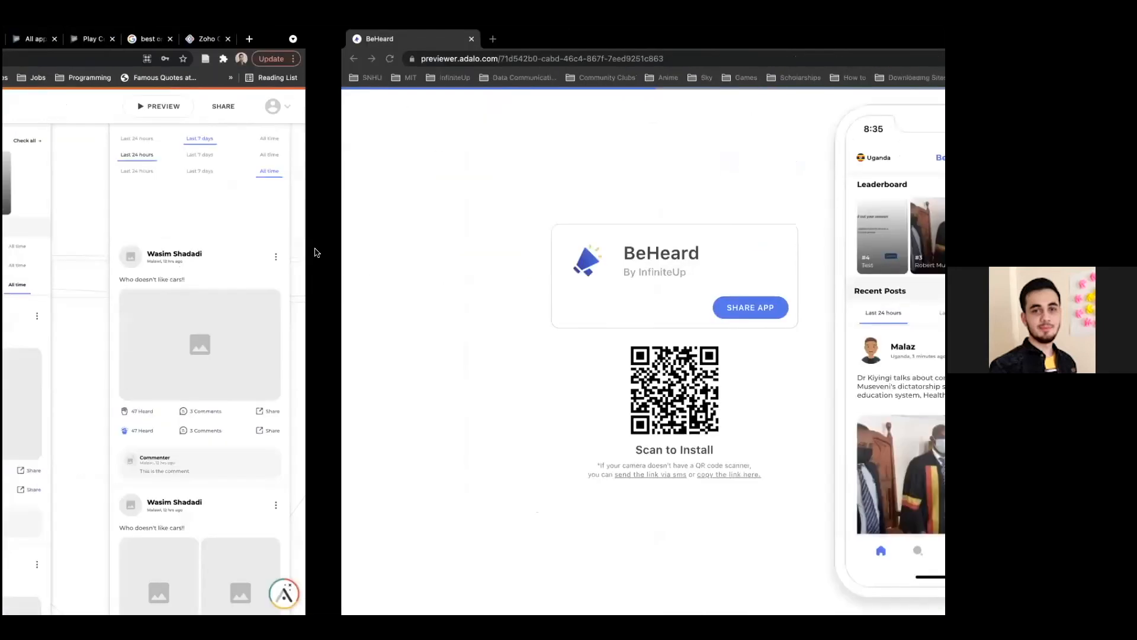
key("ctrl+Left")
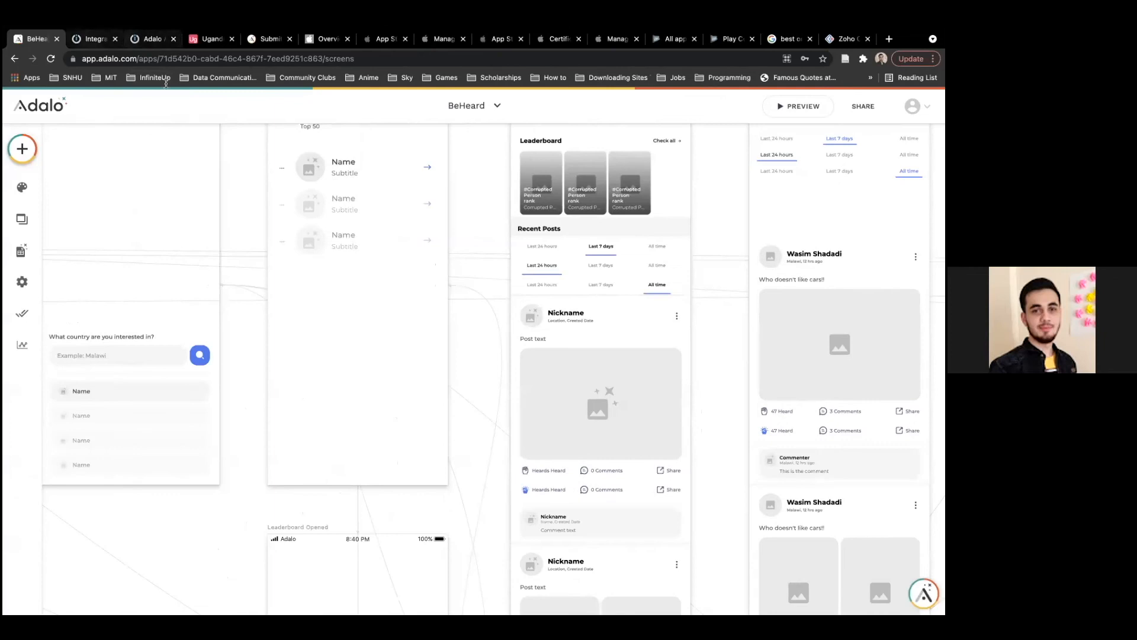
left_click(95, 38)
left_click(411, 254)
key("Down")
key("Return")
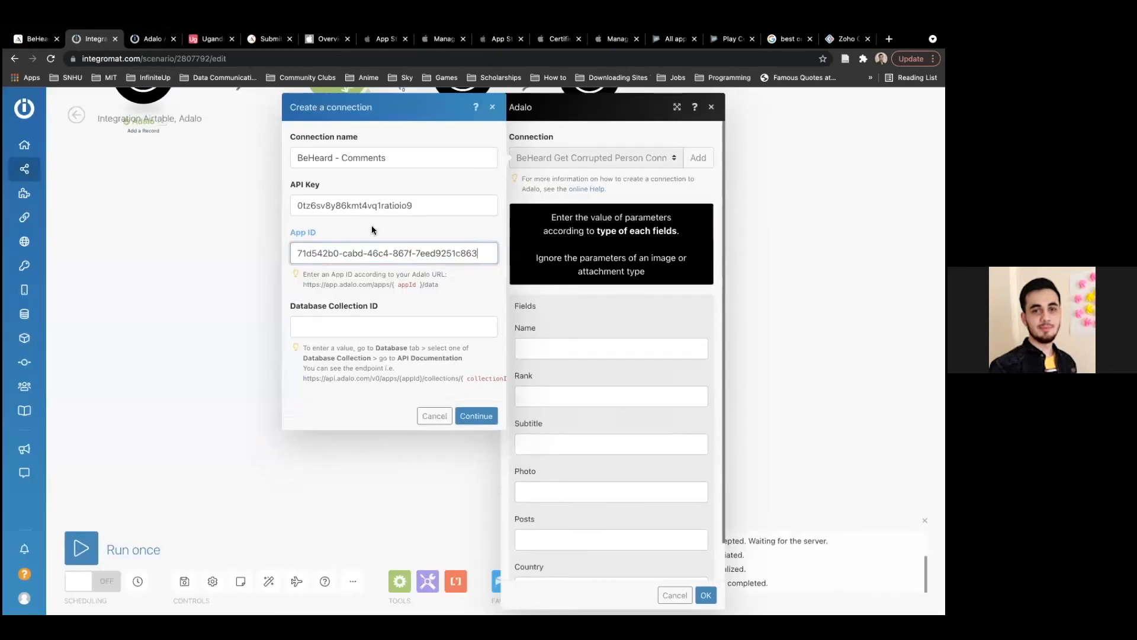
Read the Integromat help page for Adalo on where to find the Database Collection ID.
left_click(356, 322)
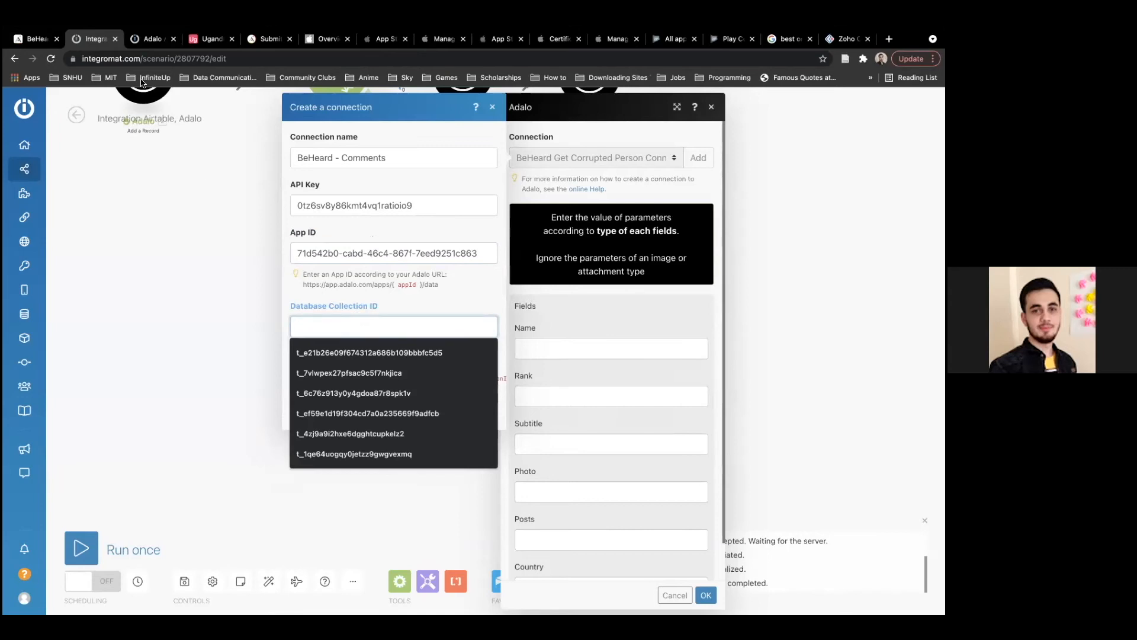
left_click(151, 39)
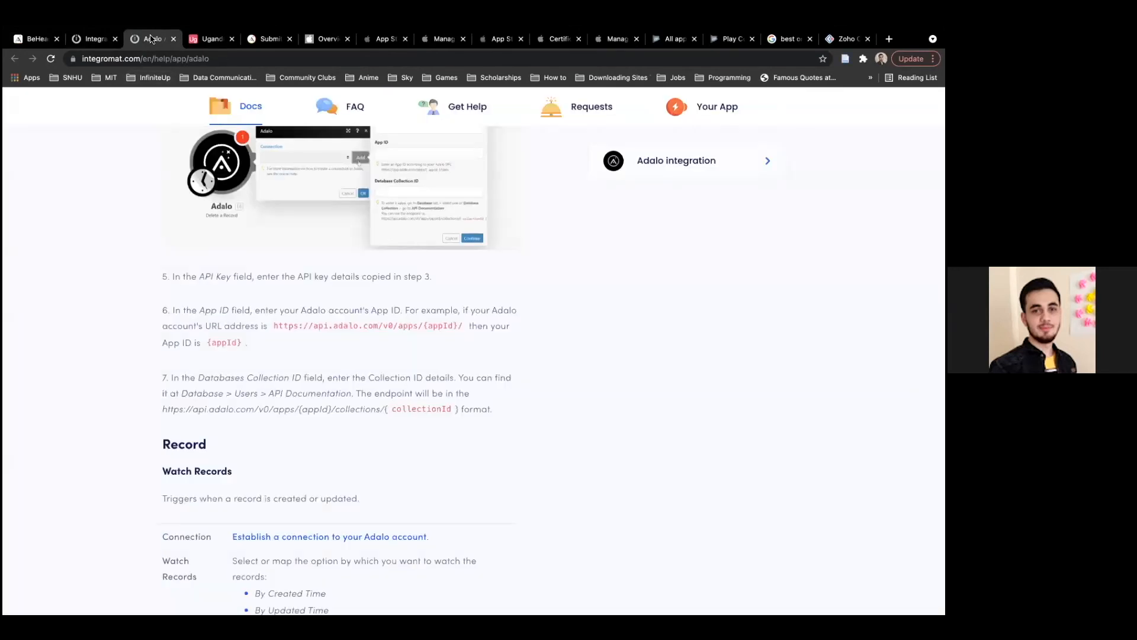
scroll(158, 339, "down", 3)
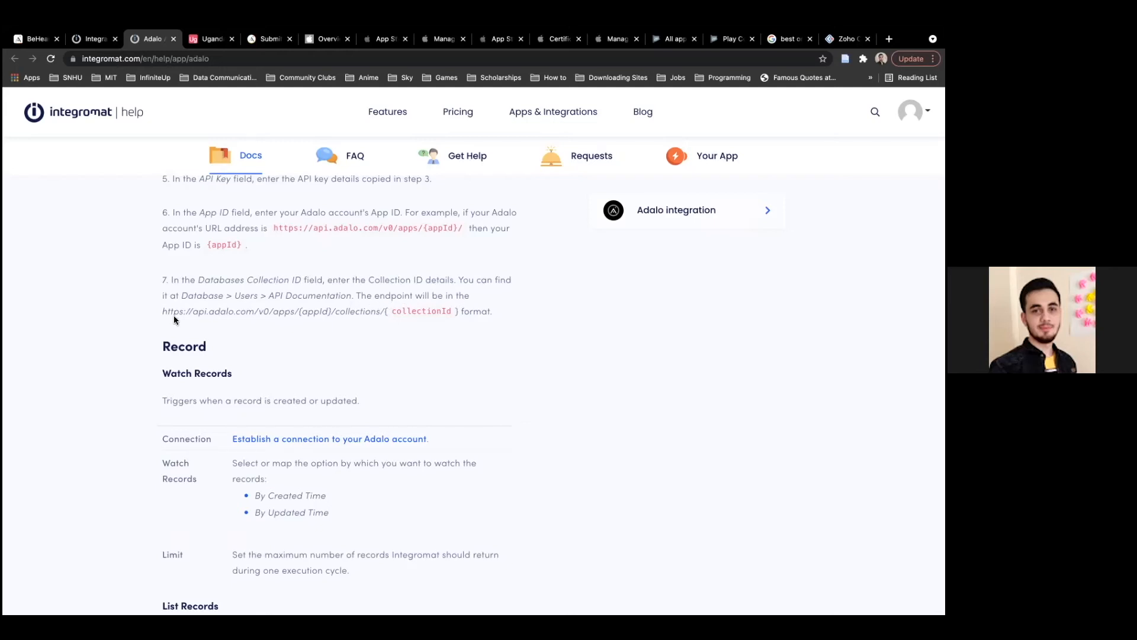
Examine the API documentation of Adalo's Post Photos collection for the collection ID in its endpoint, and close the documentation.
left_click(27, 40)
left_click(21, 251)
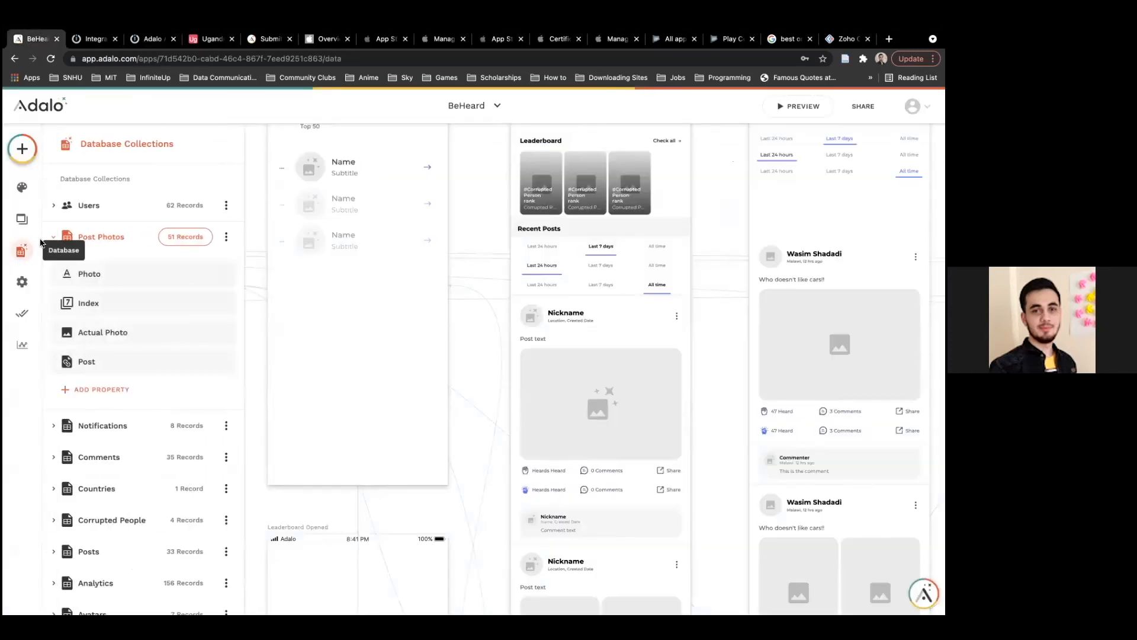
left_click(186, 238)
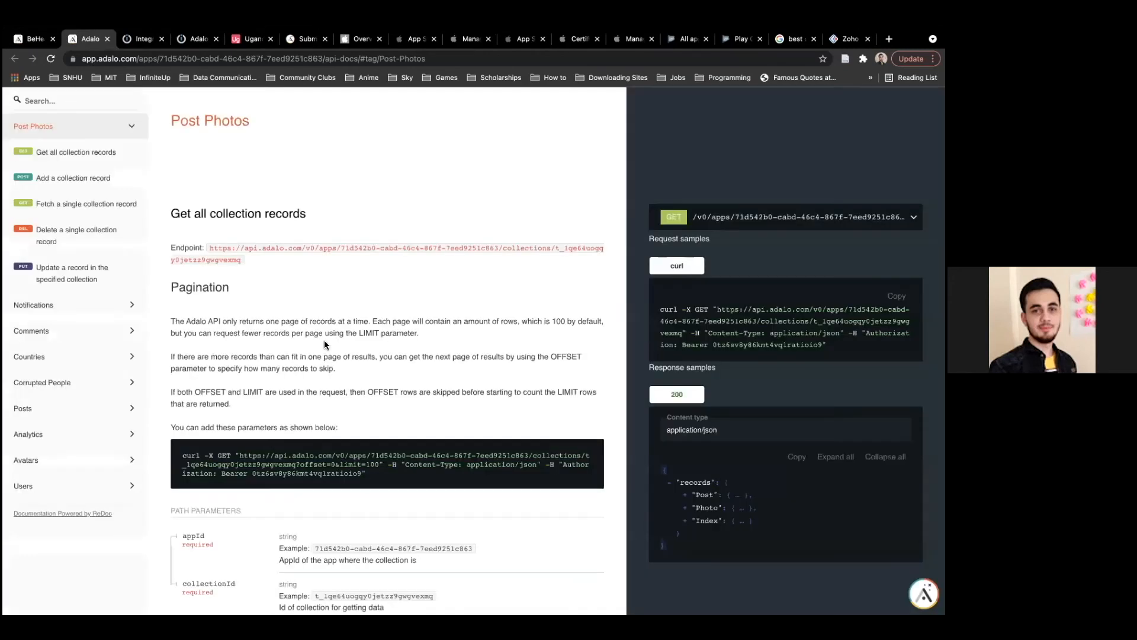
scroll(325, 345, "down", 2)
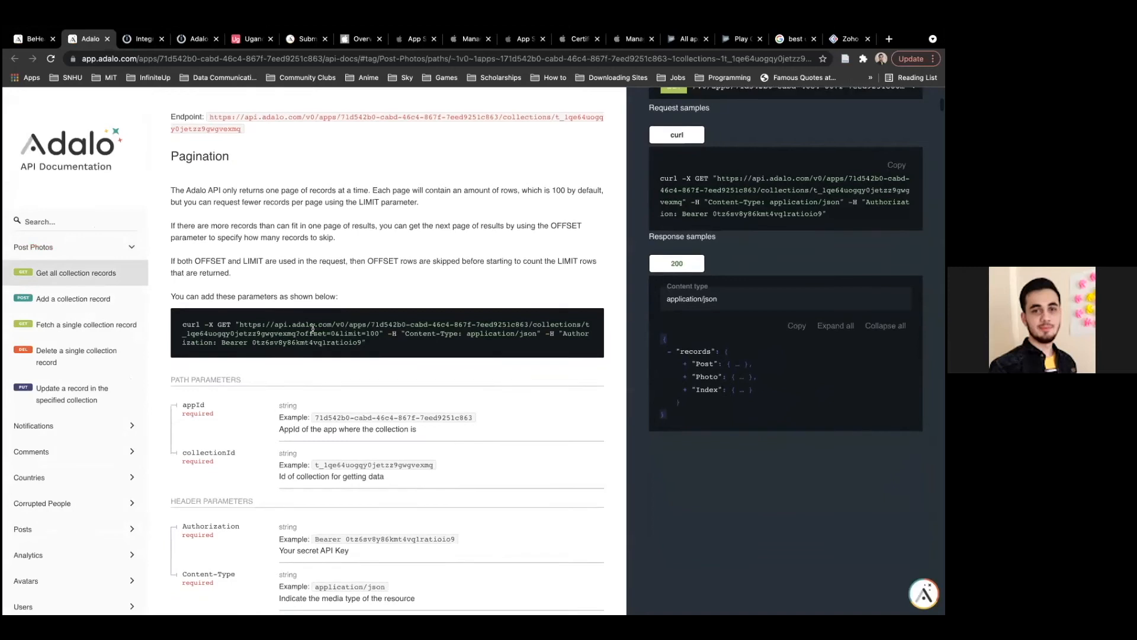
left_click(107, 39)
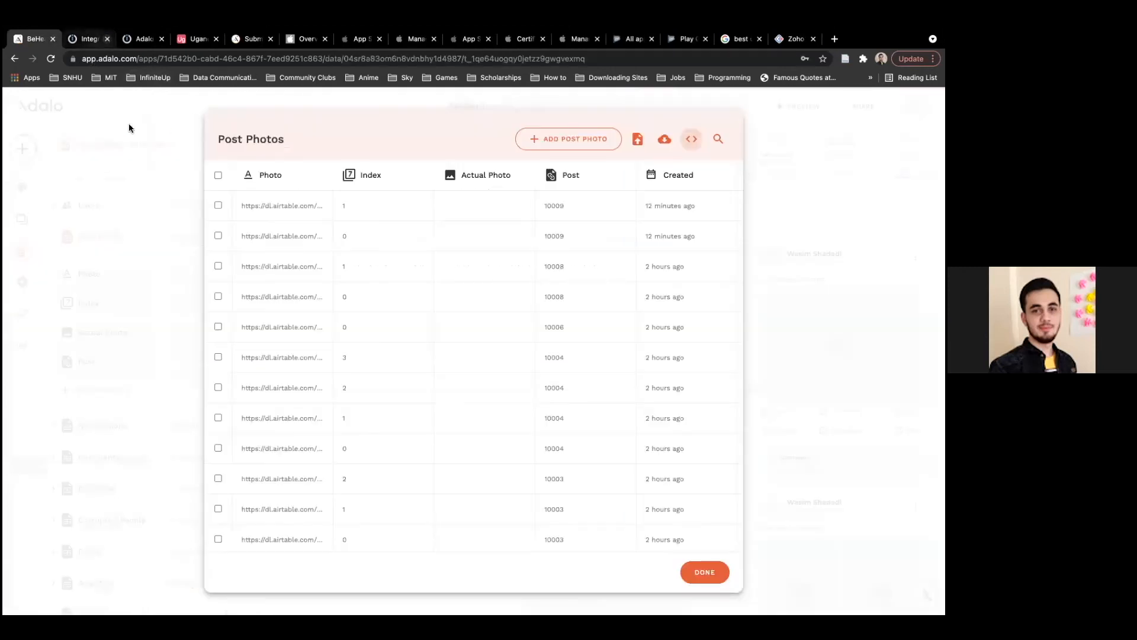
Leave the Post Photos collection and open the records of the Comments collection.
left_click(118, 266)
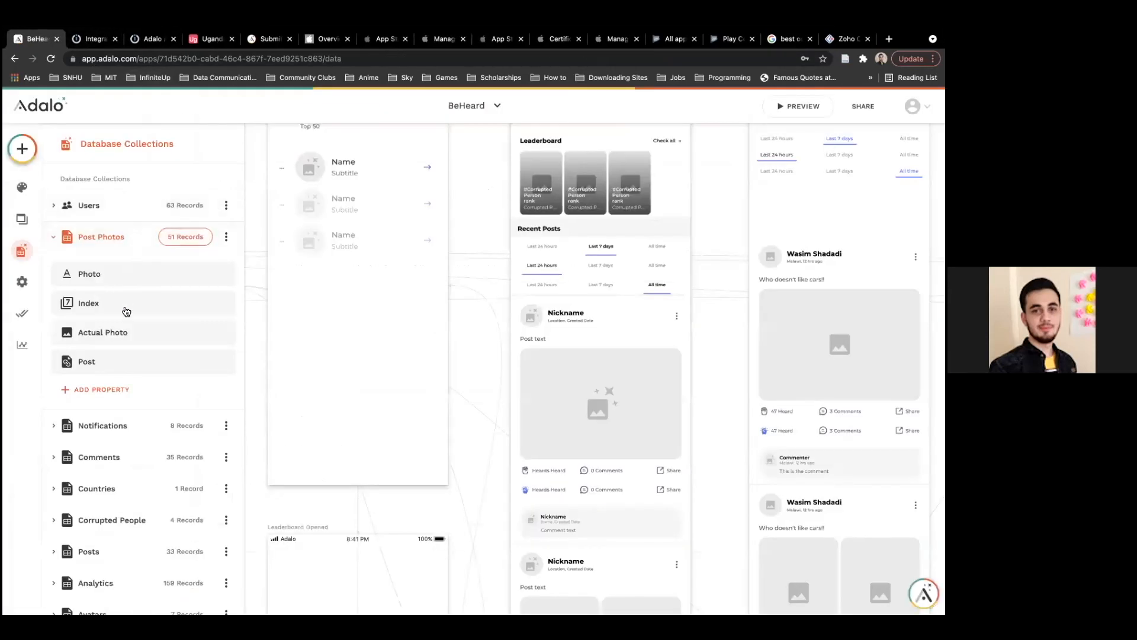
left_click(113, 235)
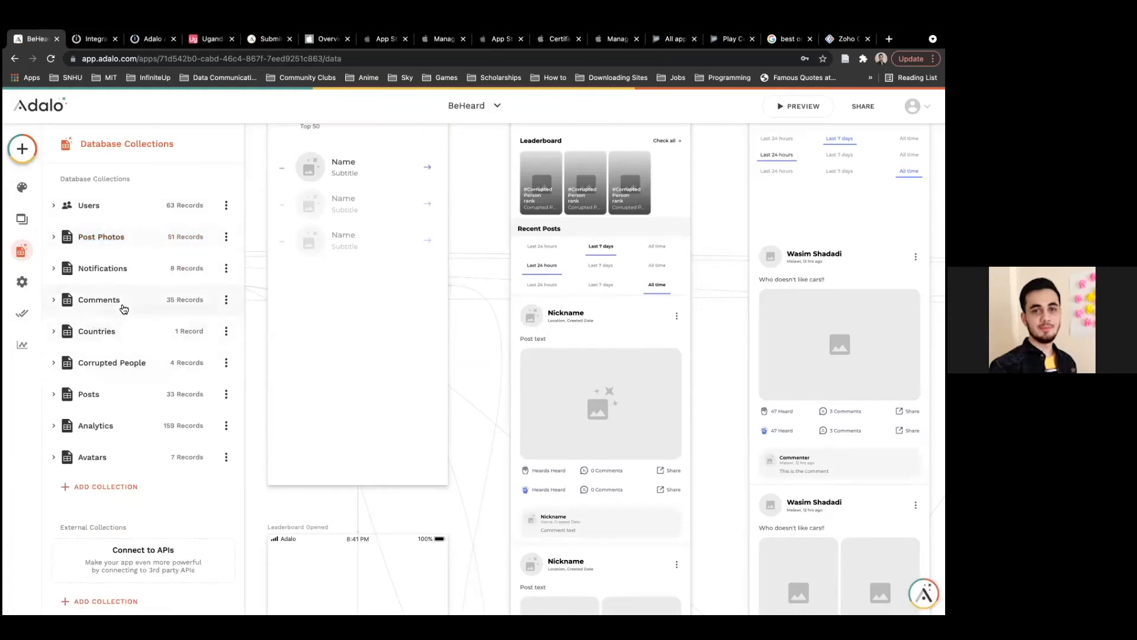
left_click(124, 309)
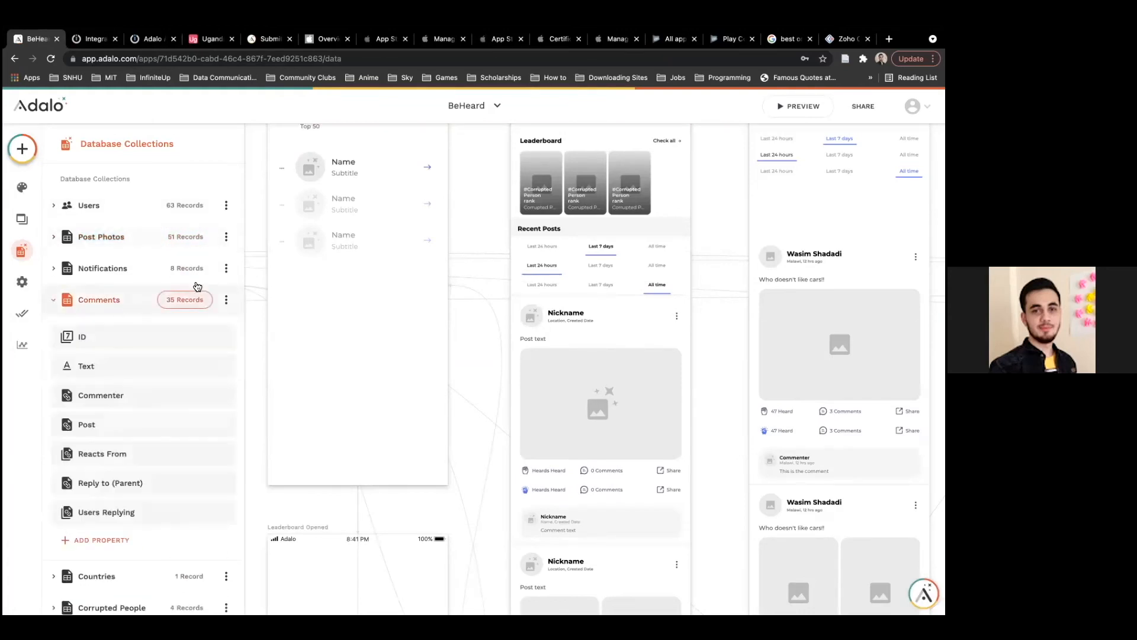
left_click(174, 305)
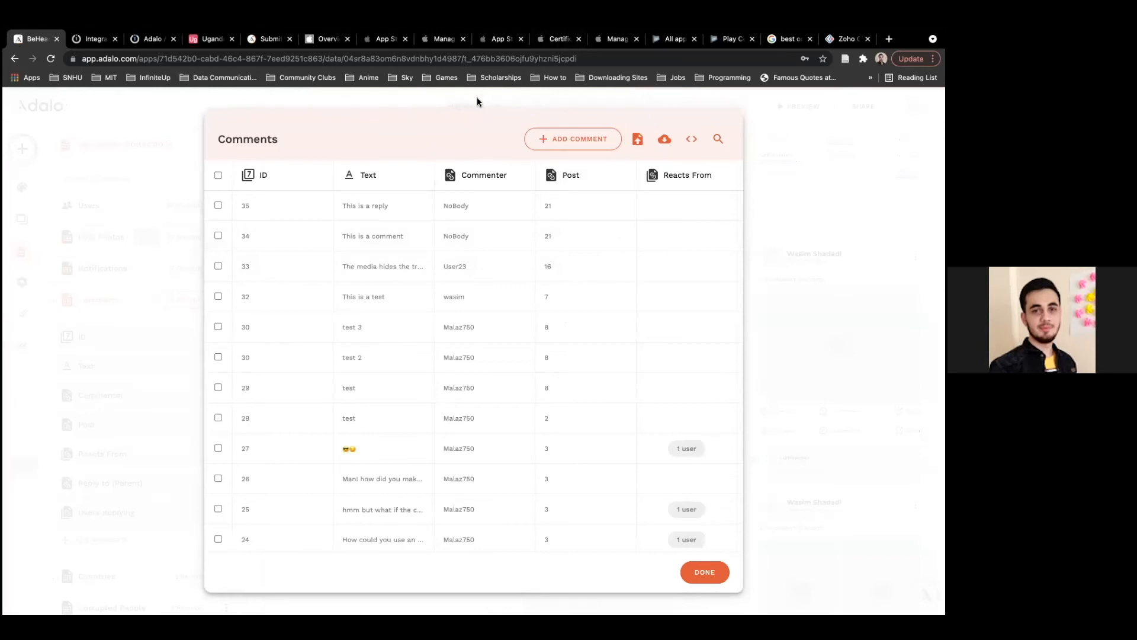
Copy the Comments collection ID from the end of the page URL and close the records table.
left_click(590, 58)
left_click(590, 58)
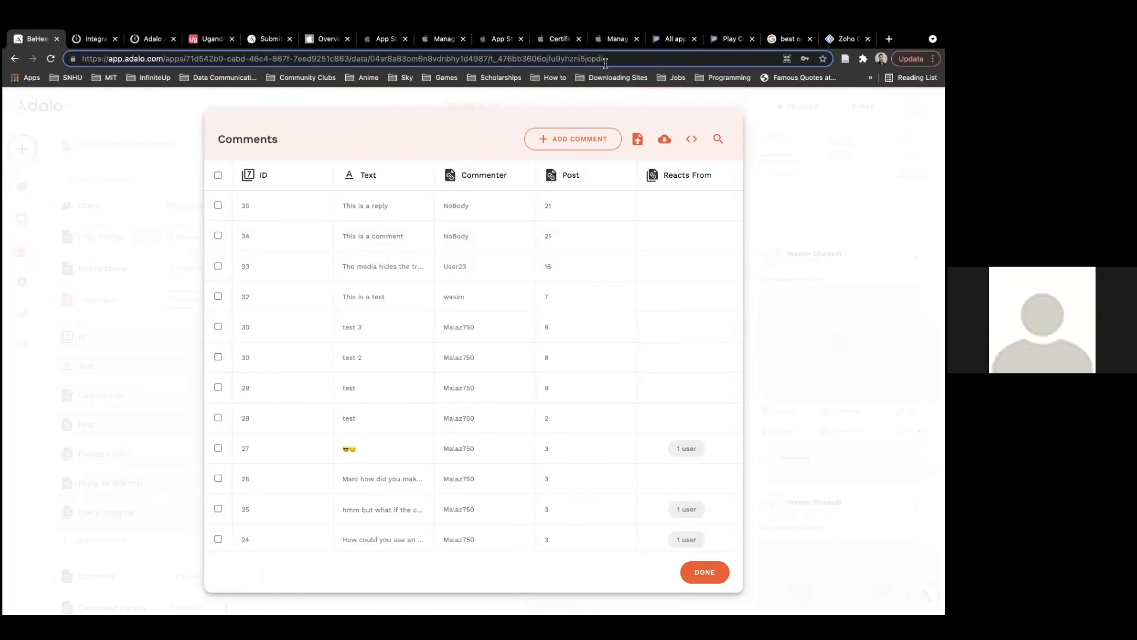
left_click_drag(605, 59, 489, 59)
key("super+c")
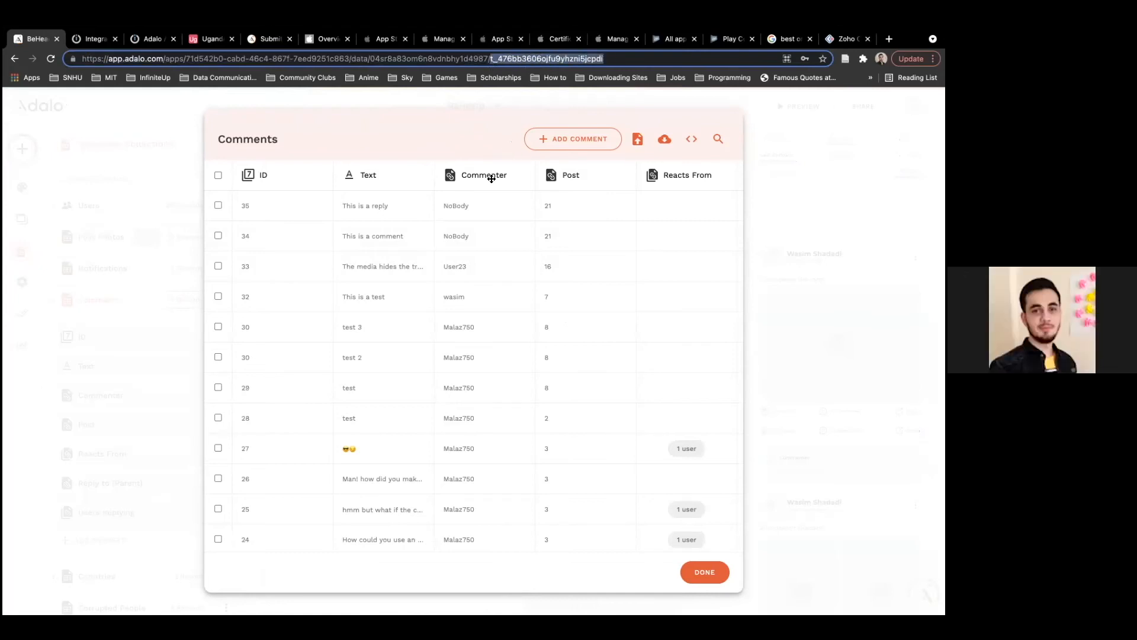
left_click(329, 144)
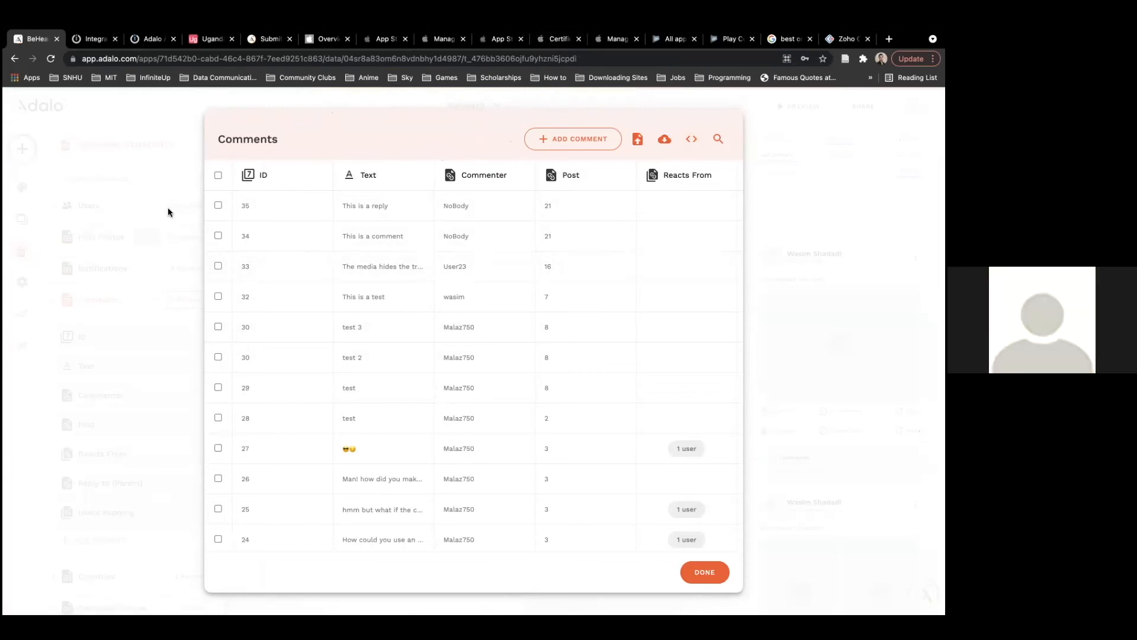
left_click(171, 236)
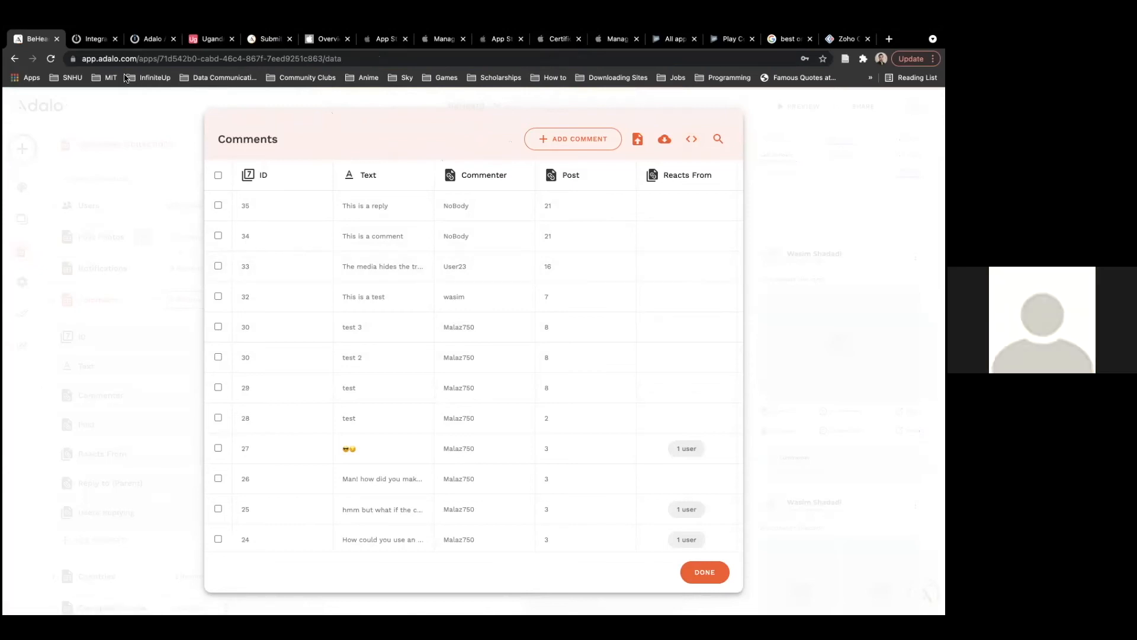
Back in Integromat, paste the copied Comments collection ID as the Database Collection ID and create the BeHeard - Comments connection.
left_click(91, 38)
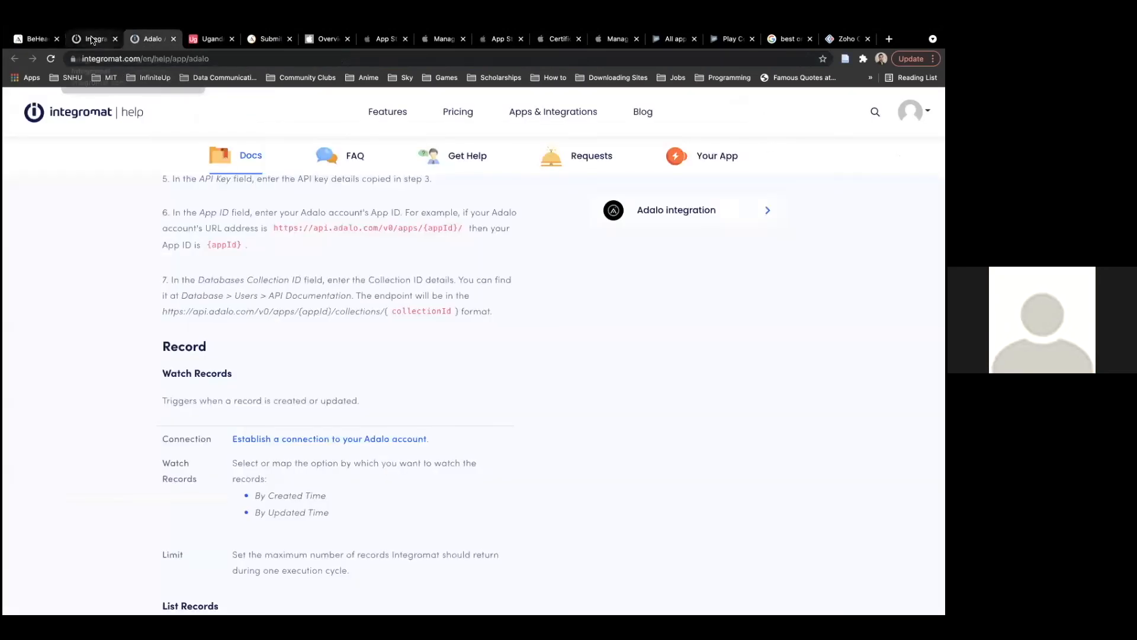
left_click(319, 318)
key("super+v")
left_click(415, 300)
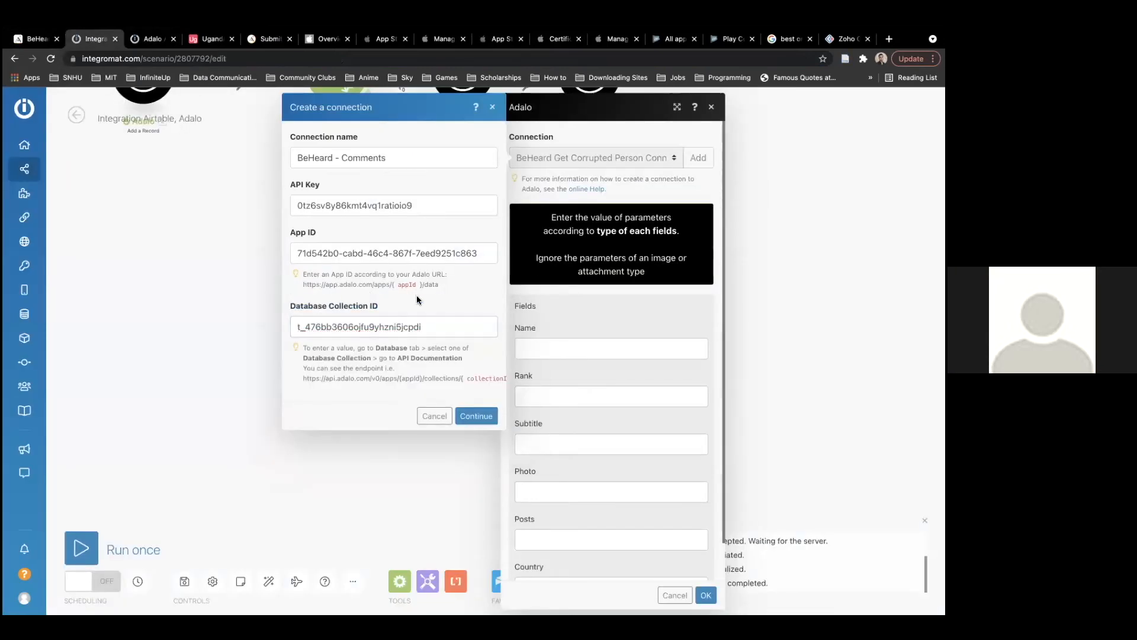
left_click(481, 418)
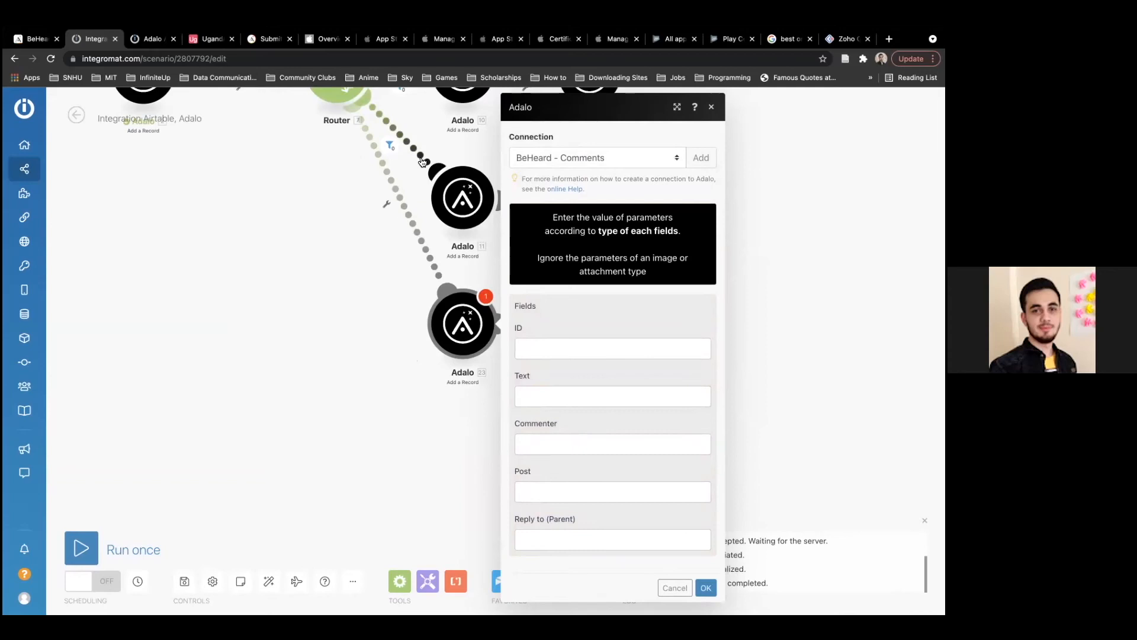
Review which part of the BeHeard app's Adalo URL is the app ID, and return to the Integromat scenario.
key("ctrl+Left")
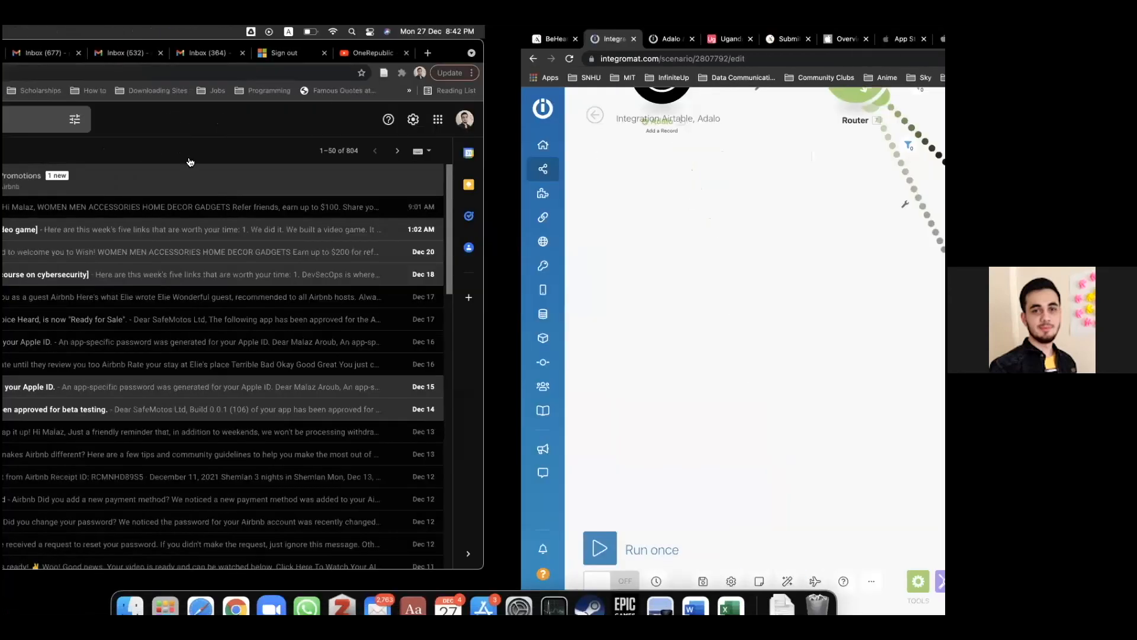
key("ctrl+Right")
left_click(42, 42)
left_click_drag(323, 59, 160, 62)
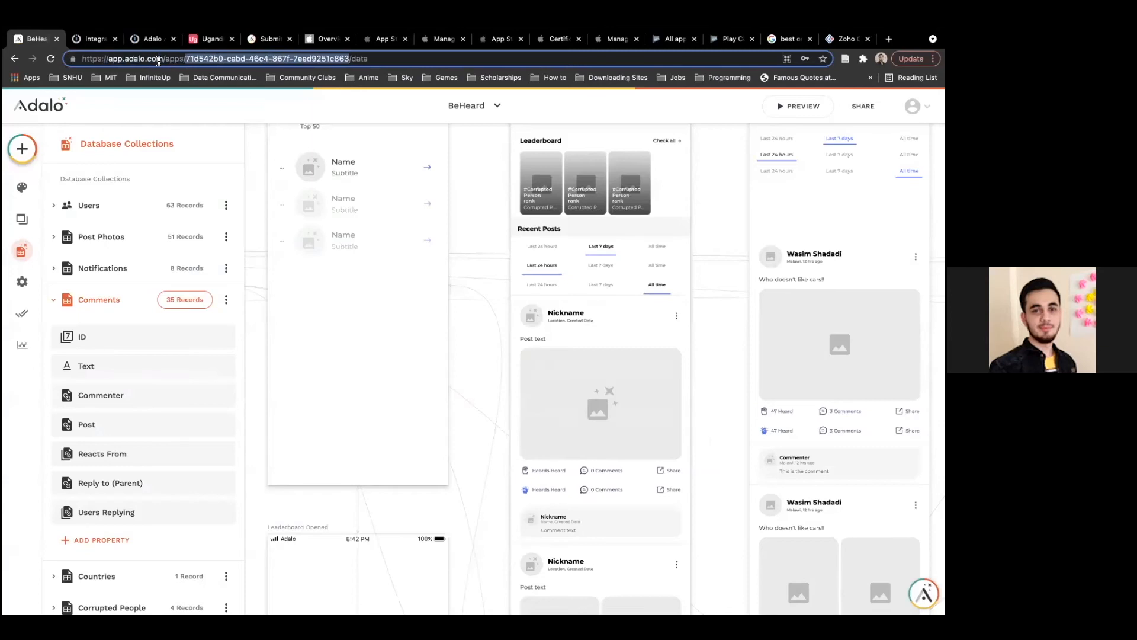
left_click(475, 197)
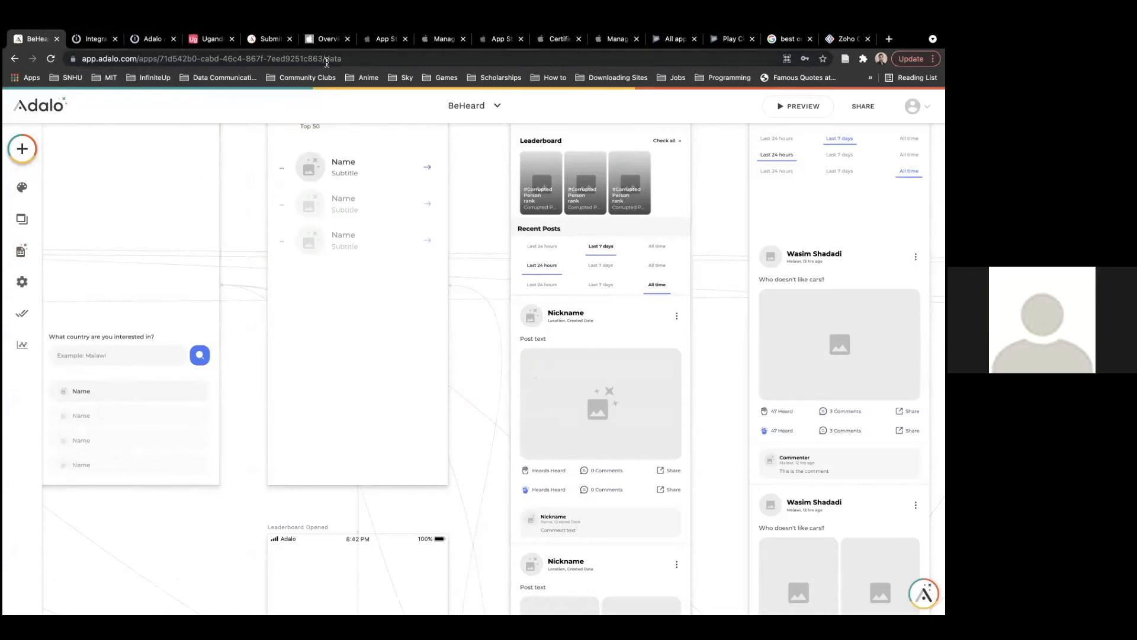
left_click_drag(324, 59, 163, 65)
left_click(222, 150)
left_click(101, 39)
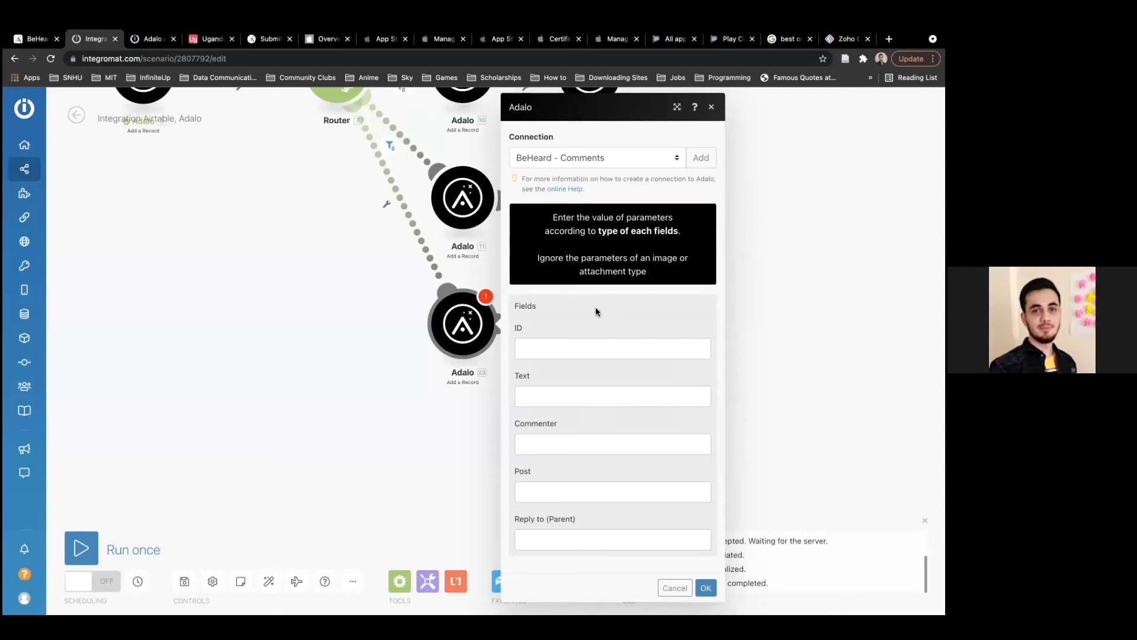
Look over the items available for mapping to the comment's ID field, and close the Adalo module's settings.
left_click(588, 349)
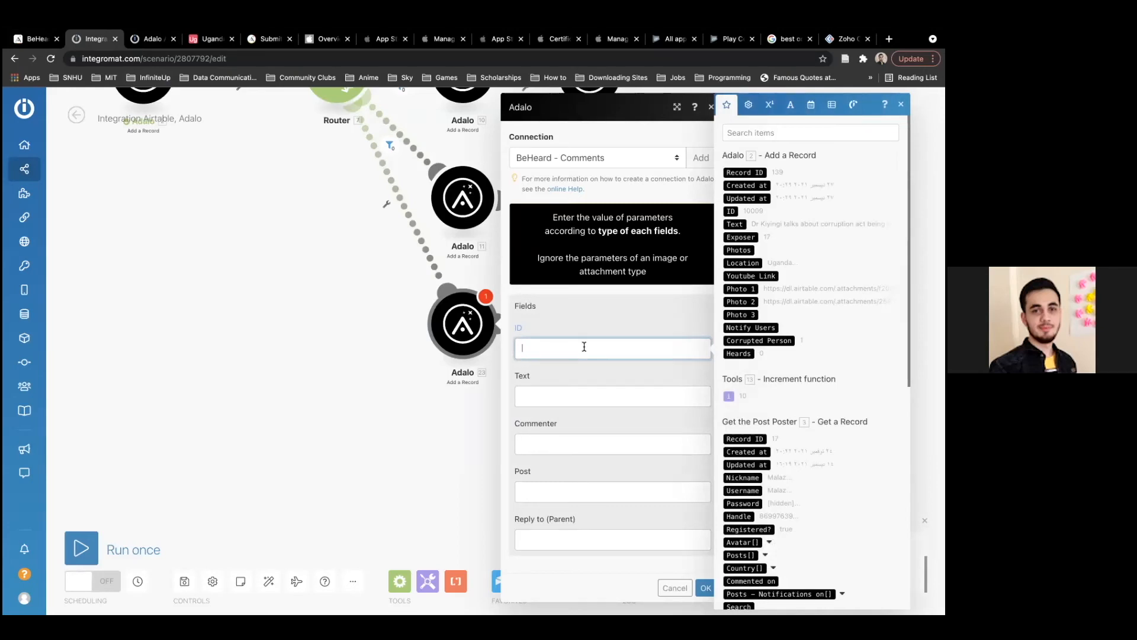
left_click(587, 331)
left_click(586, 327)
left_click(547, 330)
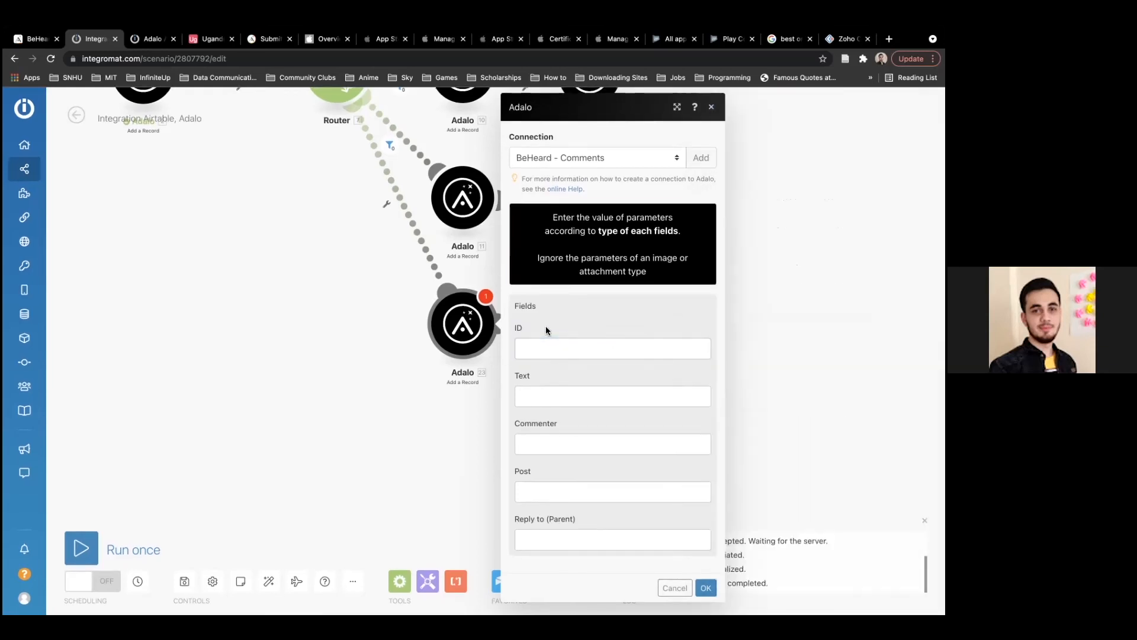
left_click(396, 375)
Insert an empty module on the router's lowest route, ahead of the new Adalo Add a Record module.
mouse_move(449, 327)
left_mouse_down()
mouse_move(527, 345)
mouse_move(412, 330)
mouse_move(443, 329)
left_mouse_up()
right_click(432, 284)
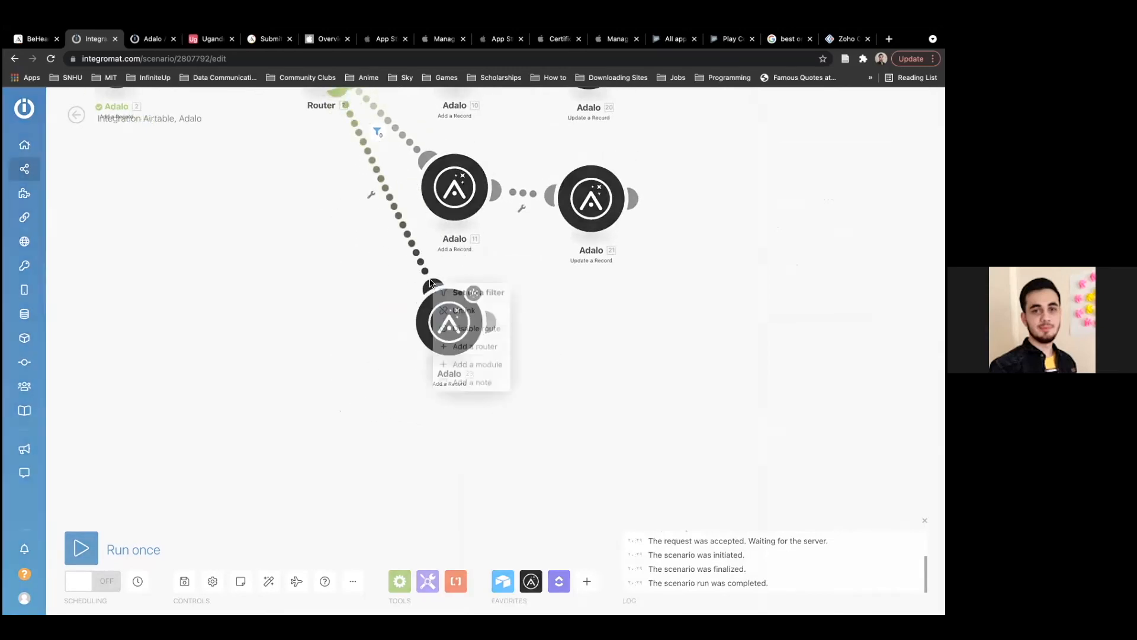
left_click(390, 272)
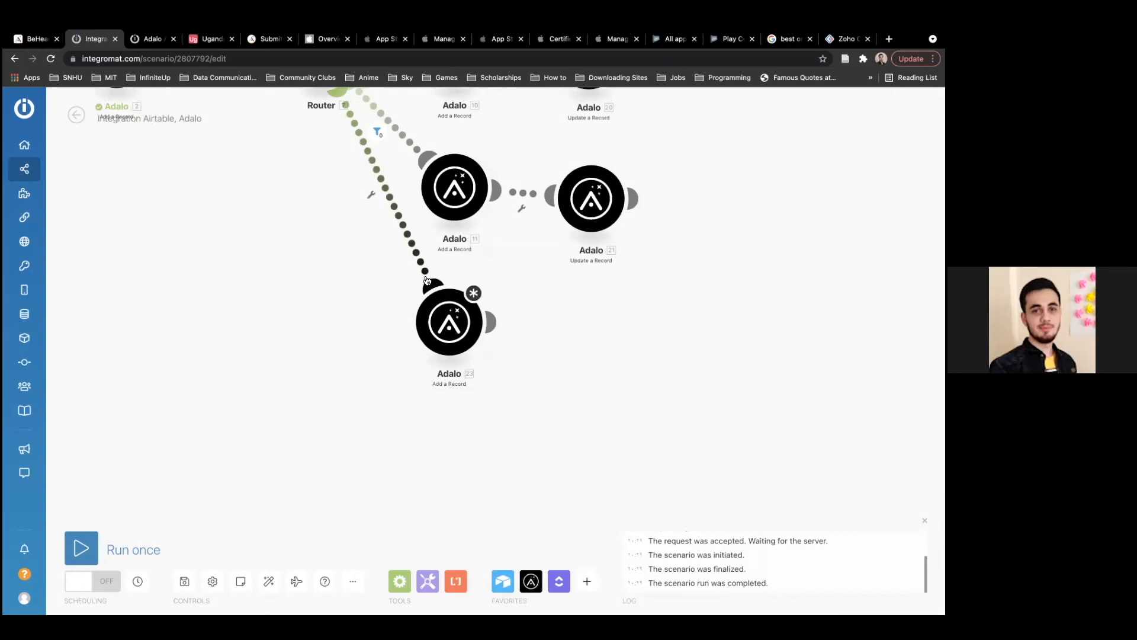
right_click(397, 219)
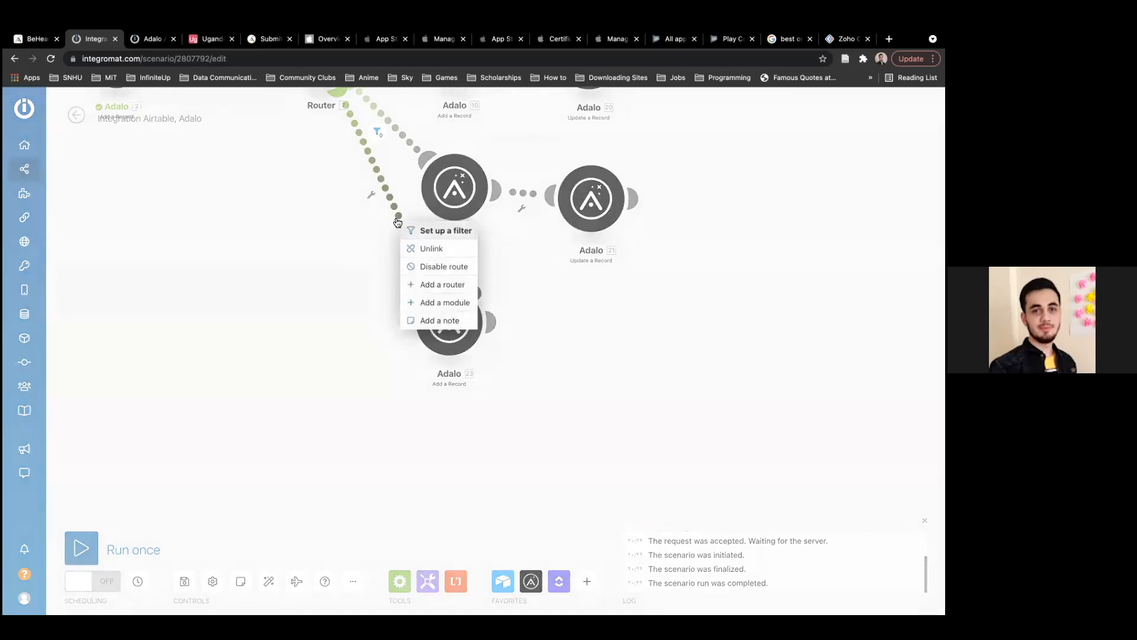
left_click(422, 302)
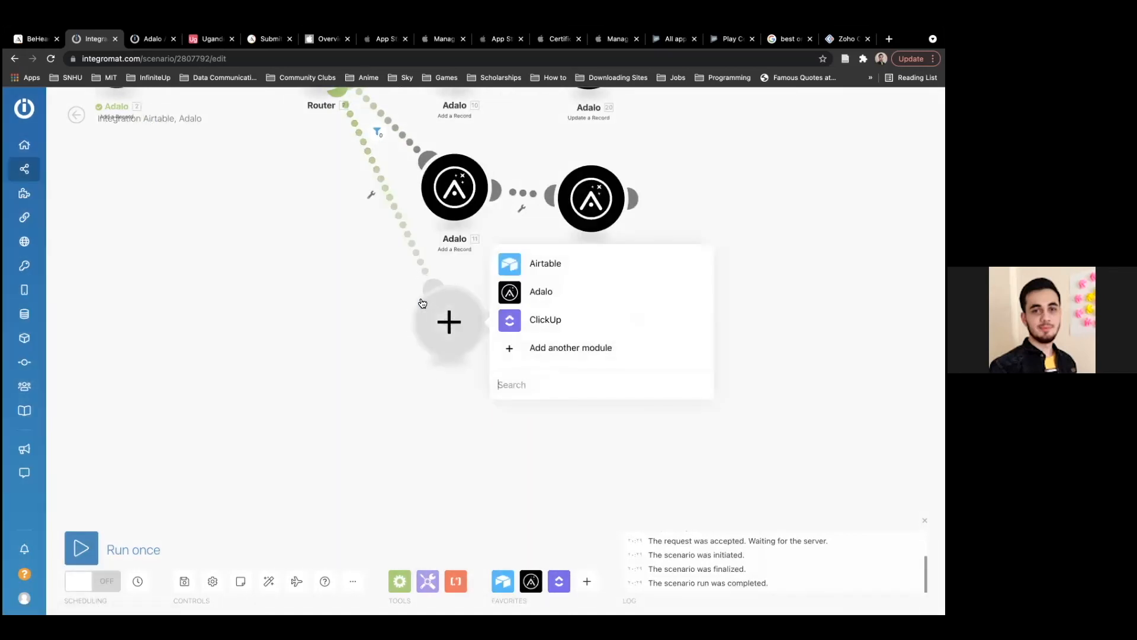
left_click(369, 325)
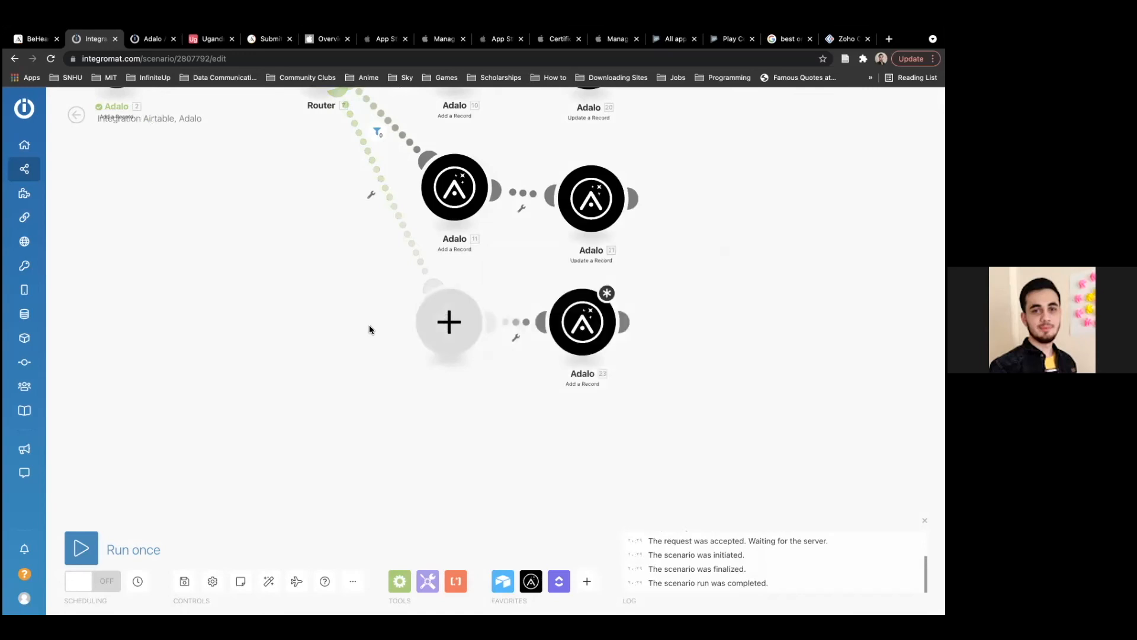
Add an Increment function module from the Tools modules to the scenario.
left_click(426, 592)
scroll(462, 402, "down", 4)
scroll(474, 387, "up", 4)
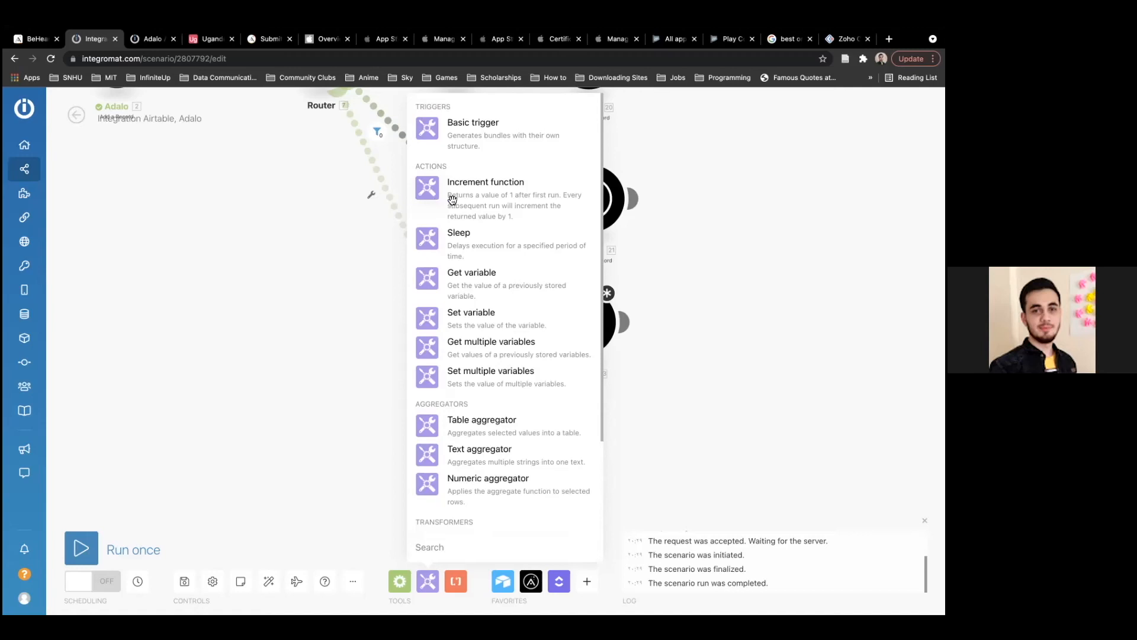
left_click(439, 197)
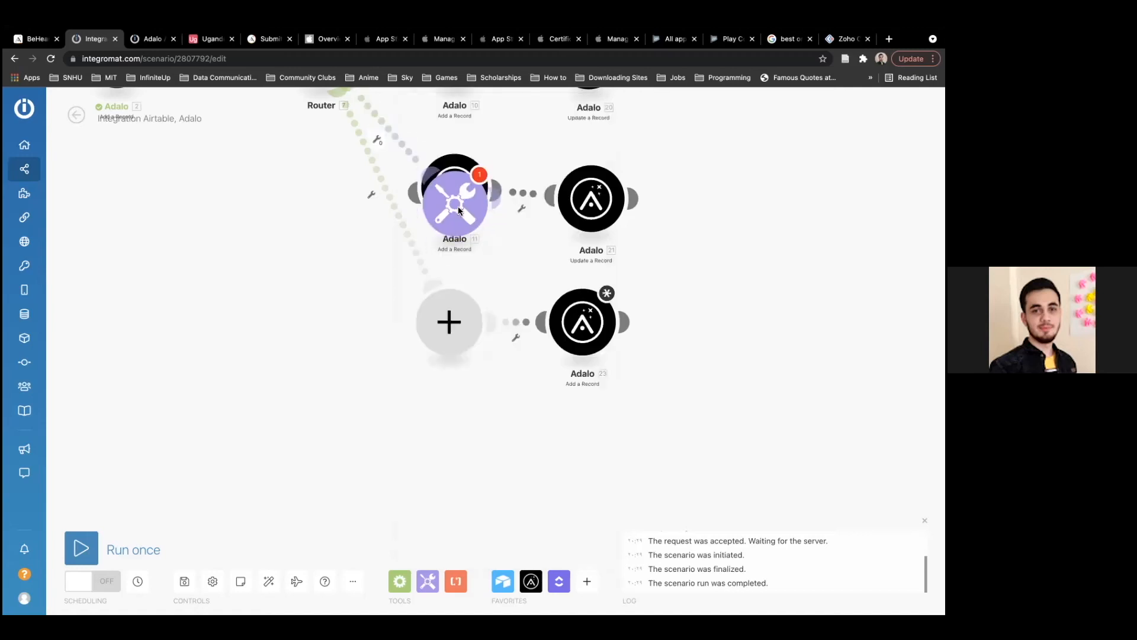
Delete the empty module on the router's lowest route and link the Increment function module in its place, ahead of the Adalo module.
right_click(438, 322)
left_click(447, 349)
left_click_drag(506, 338, 440, 326)
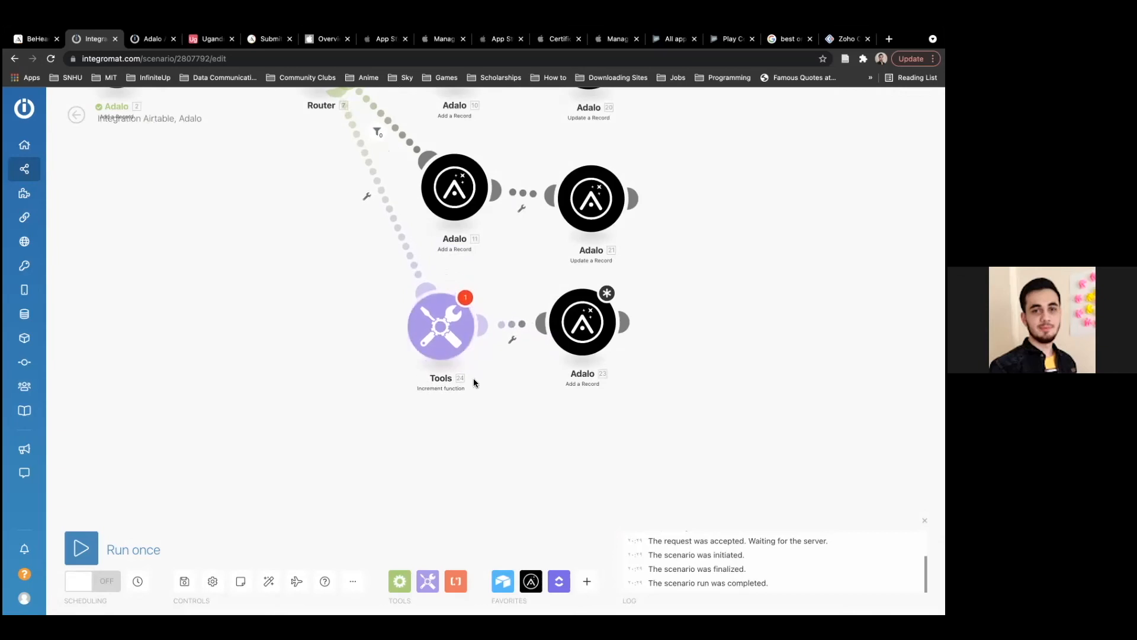
left_click_drag(600, 330, 599, 336)
Open the Increment function module's settings and accept them.
left_click(432, 331)
left_click(520, 330)
left_click(520, 330)
left_click(686, 373)
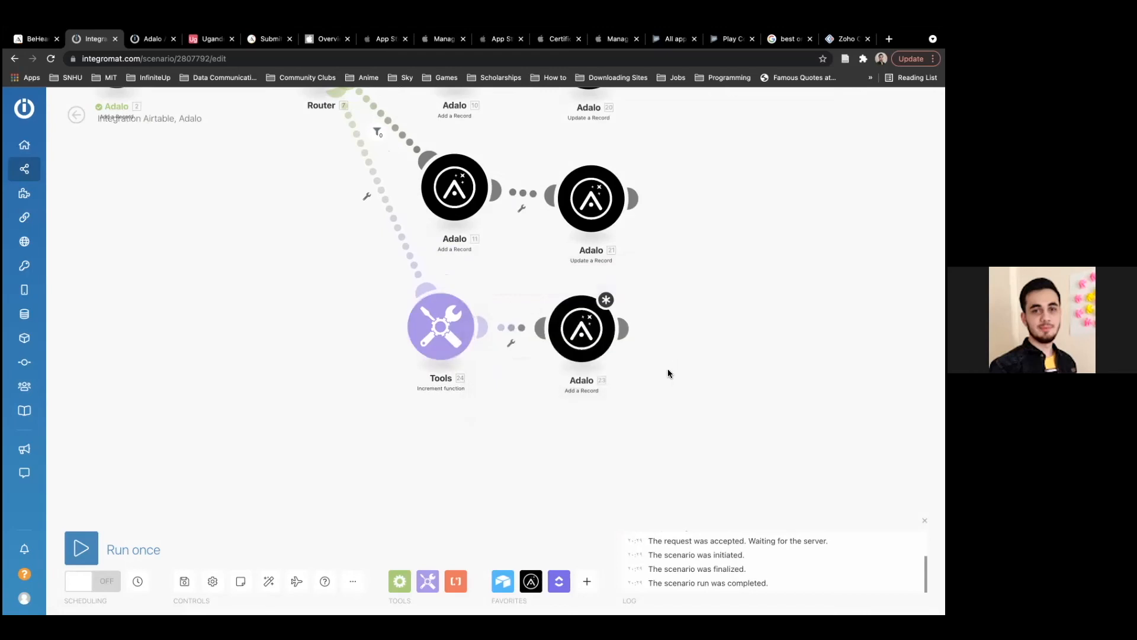
left_click(582, 329)
left_click(657, 354)
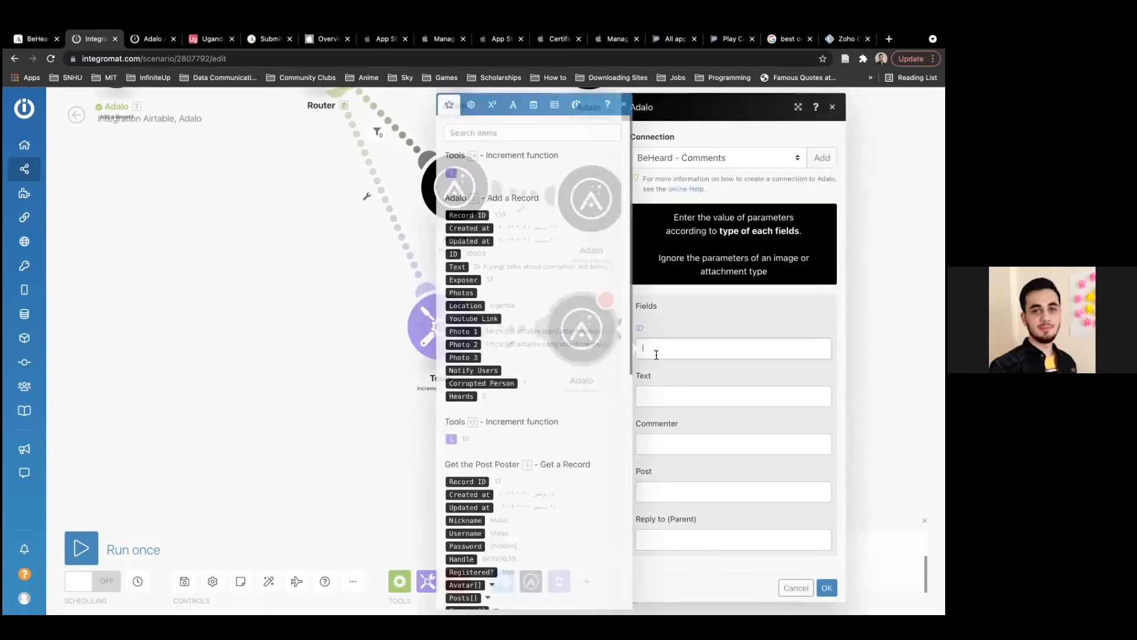
left_click(677, 329)
left_click(662, 348)
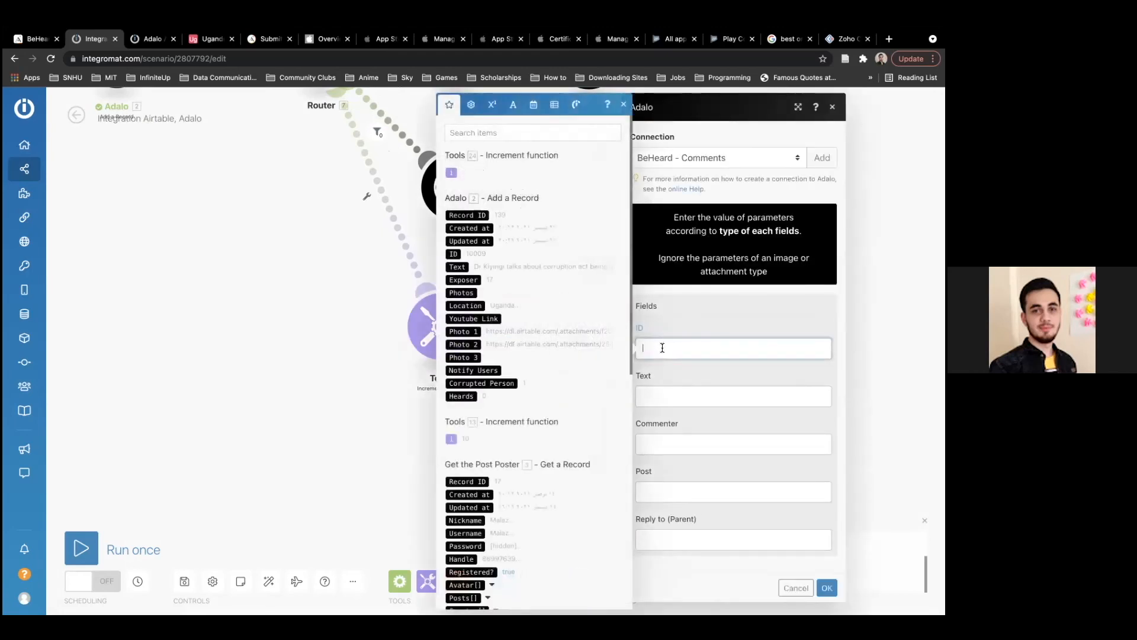
left_click(360, 353)
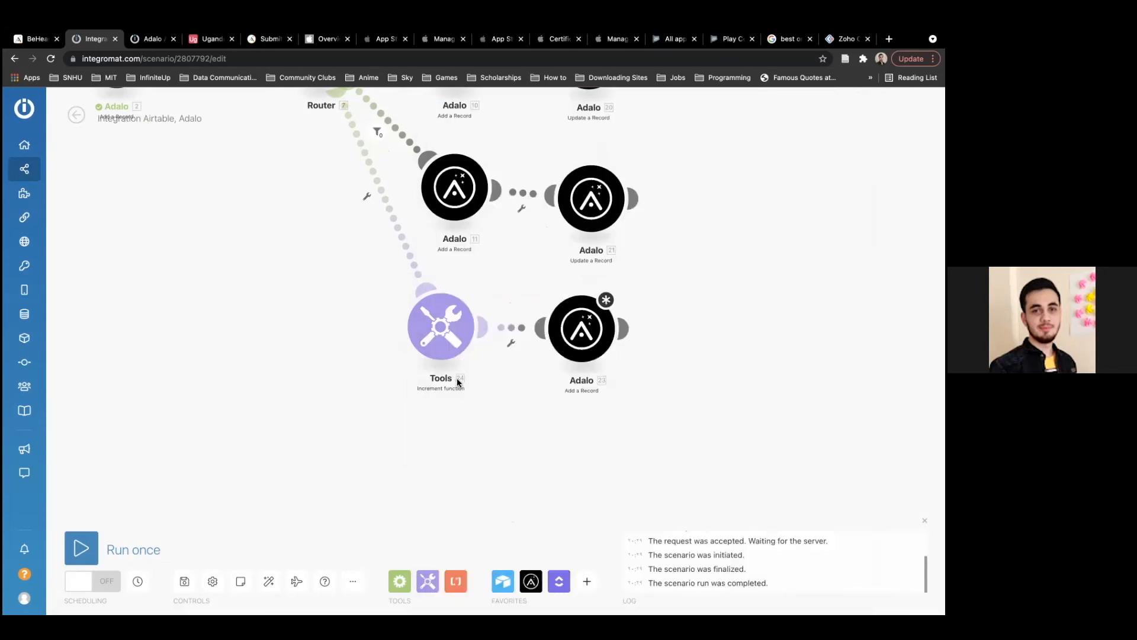
Map the new comment's ID field to the adjacent Increment function's i value plus 9999.
left_click(580, 327)
left_click(653, 348)
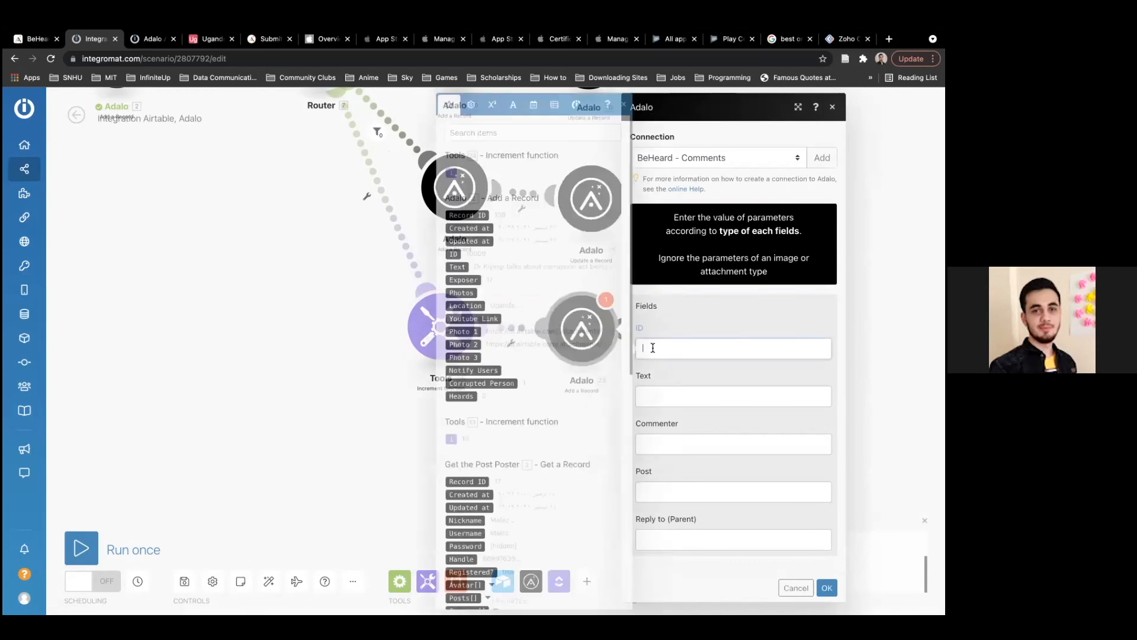
left_click(450, 173)
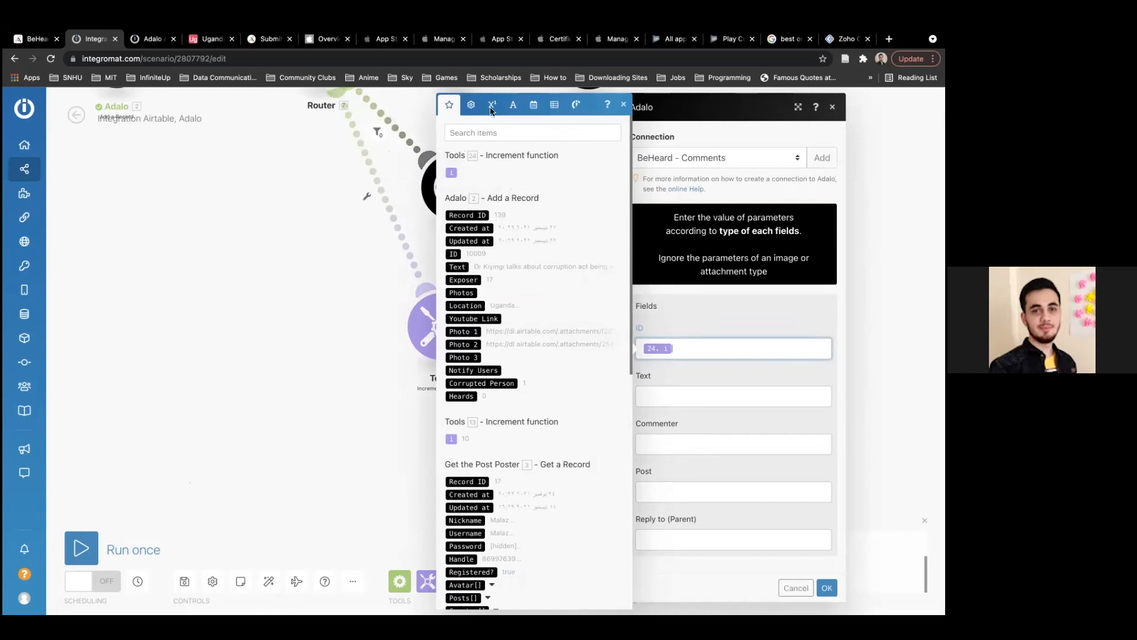
left_click(471, 106)
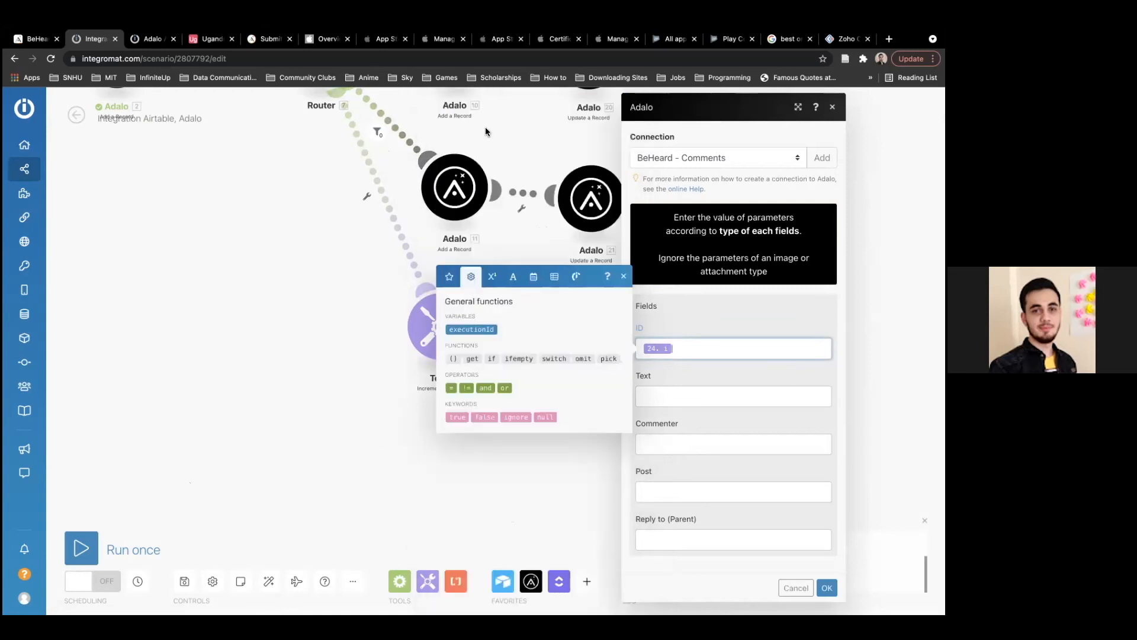
left_click(492, 278)
left_click(451, 415)
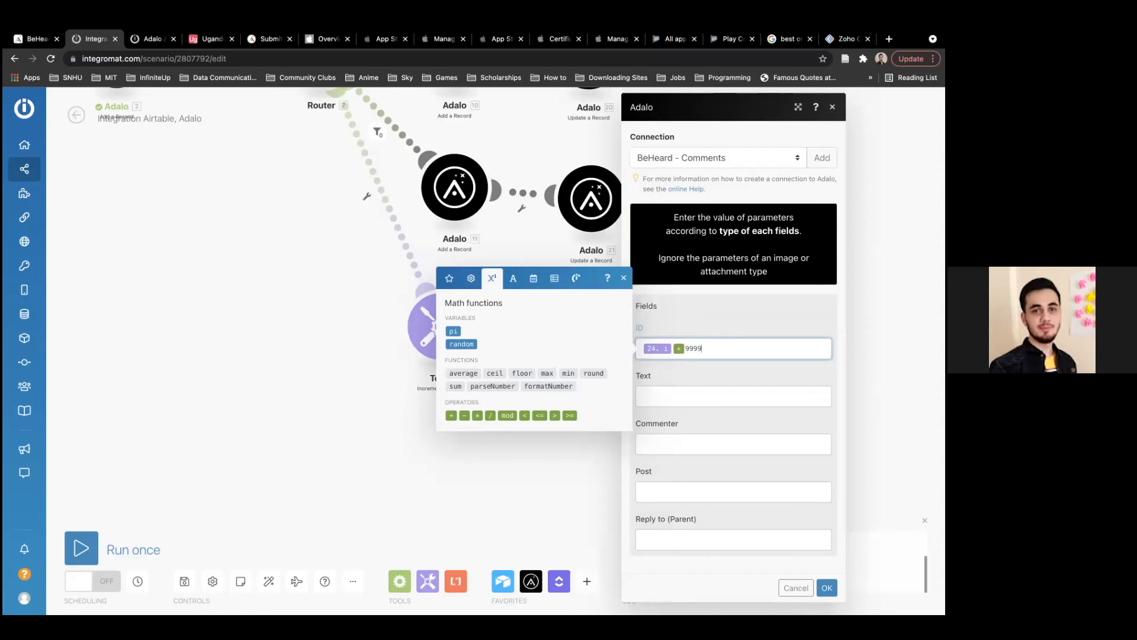
left_click(740, 322)
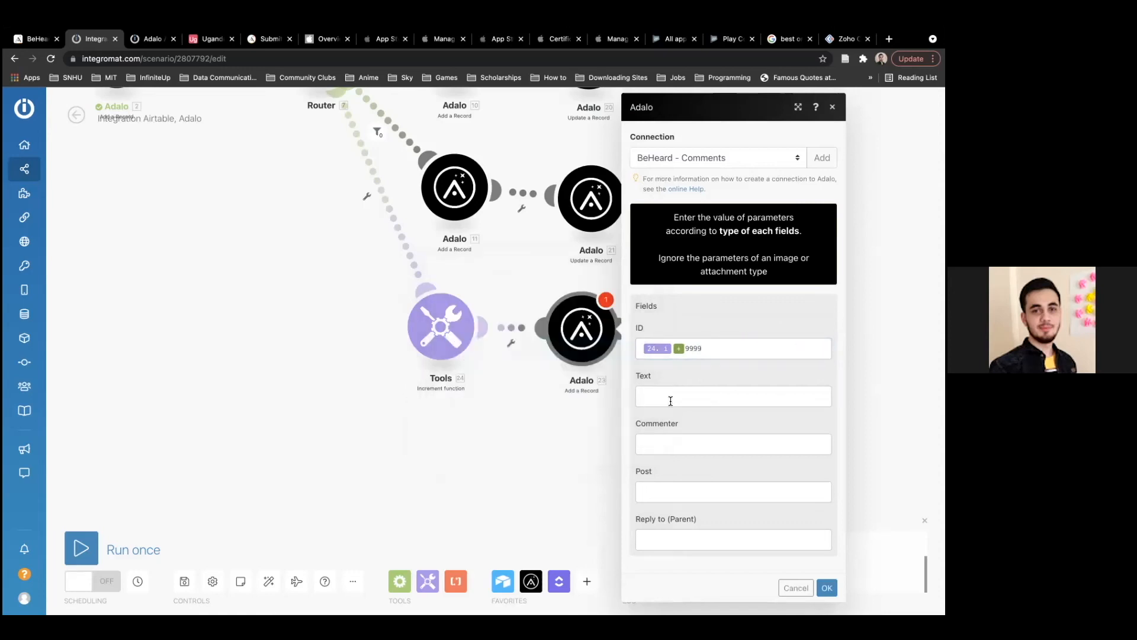
Map the comment's Text field to Comment 1 from the Airtable Watch Records module.
left_click(670, 396)
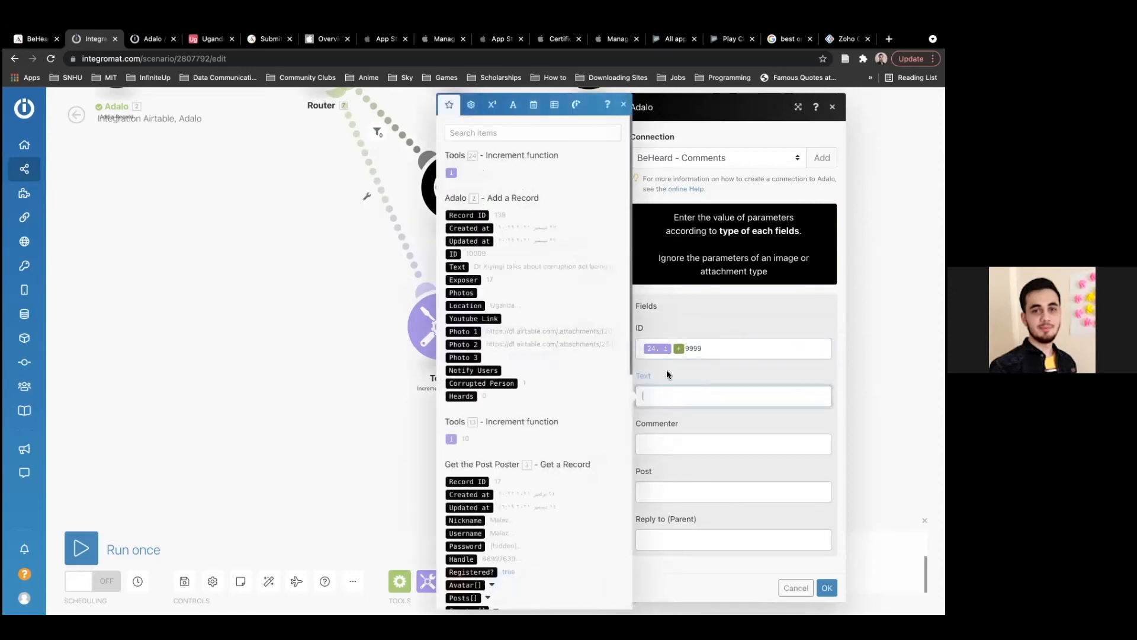
left_click(667, 374)
left_click(662, 390)
scroll(585, 420, "down", 10)
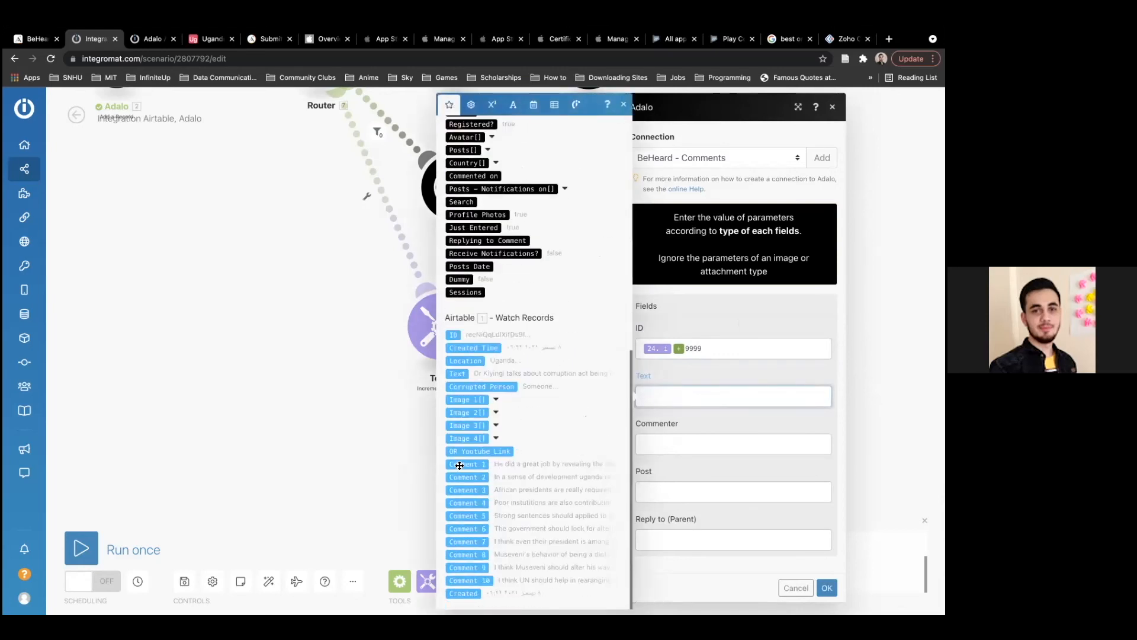
left_click(460, 466)
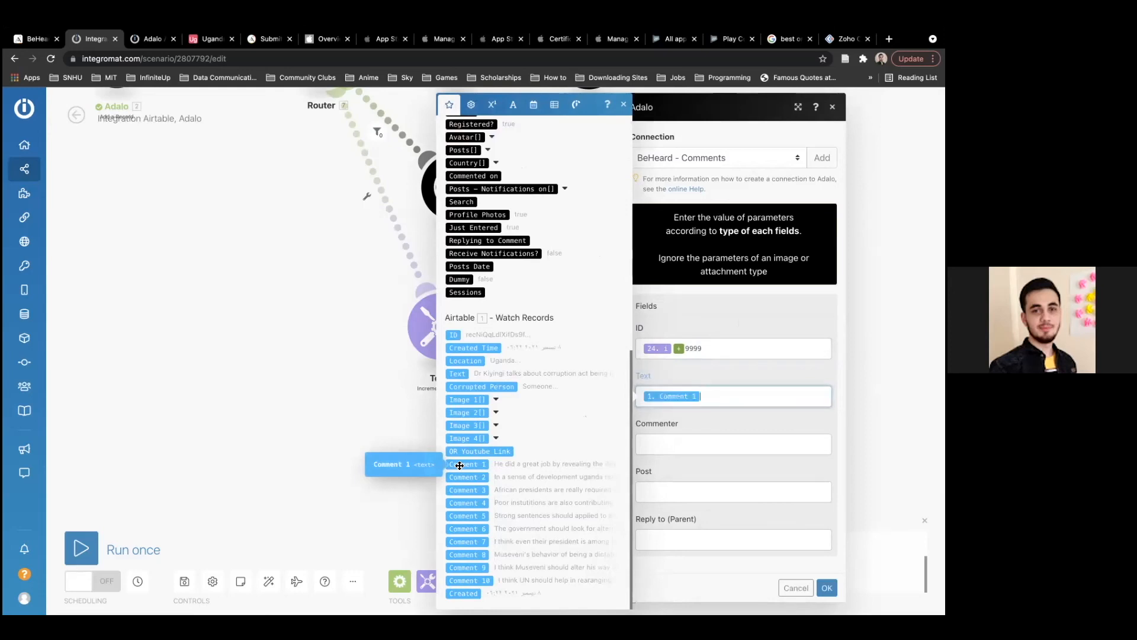
Look through the items available for mapping to the Commenter field.
left_click(681, 442)
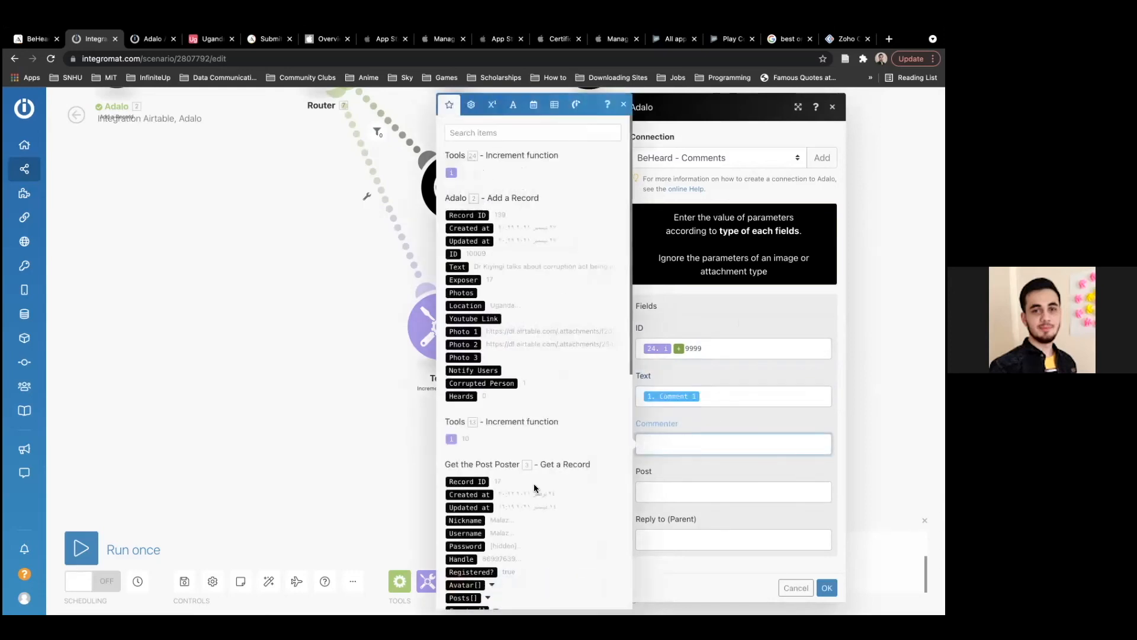
scroll(535, 486, "down", 8)
scroll(534, 486, "up", 6)
scroll(534, 485, "down", 6)
left_click(725, 425)
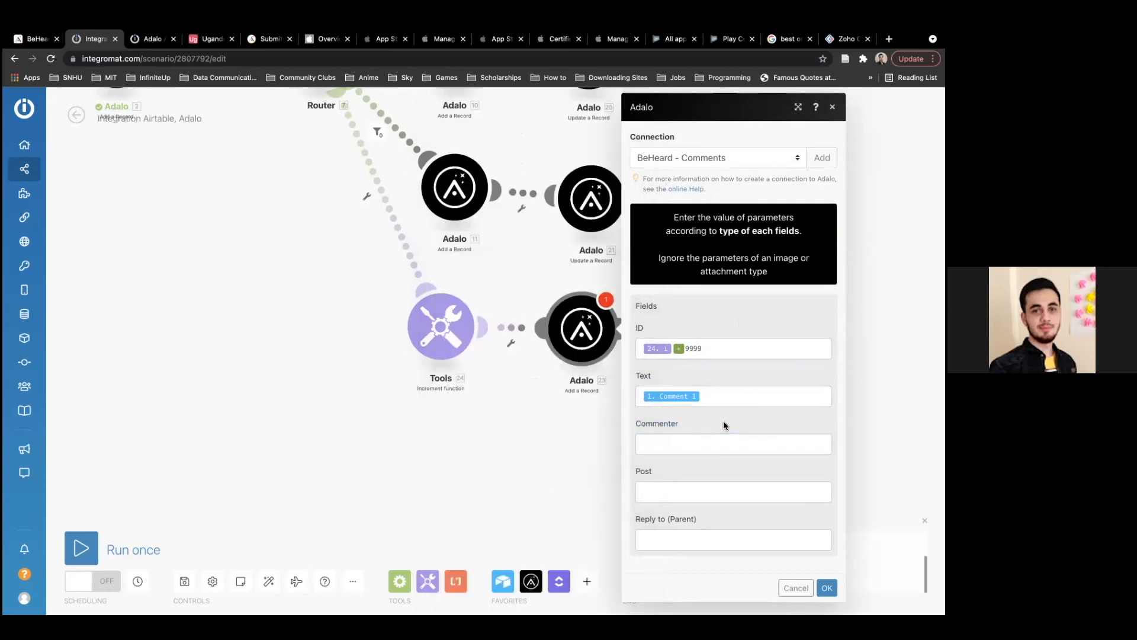
Map the comment's Post field to the ID from the first Adalo Add a Record module.
left_click(664, 492)
scroll(503, 467, "down", 8)
scroll(504, 469, "down", 2)
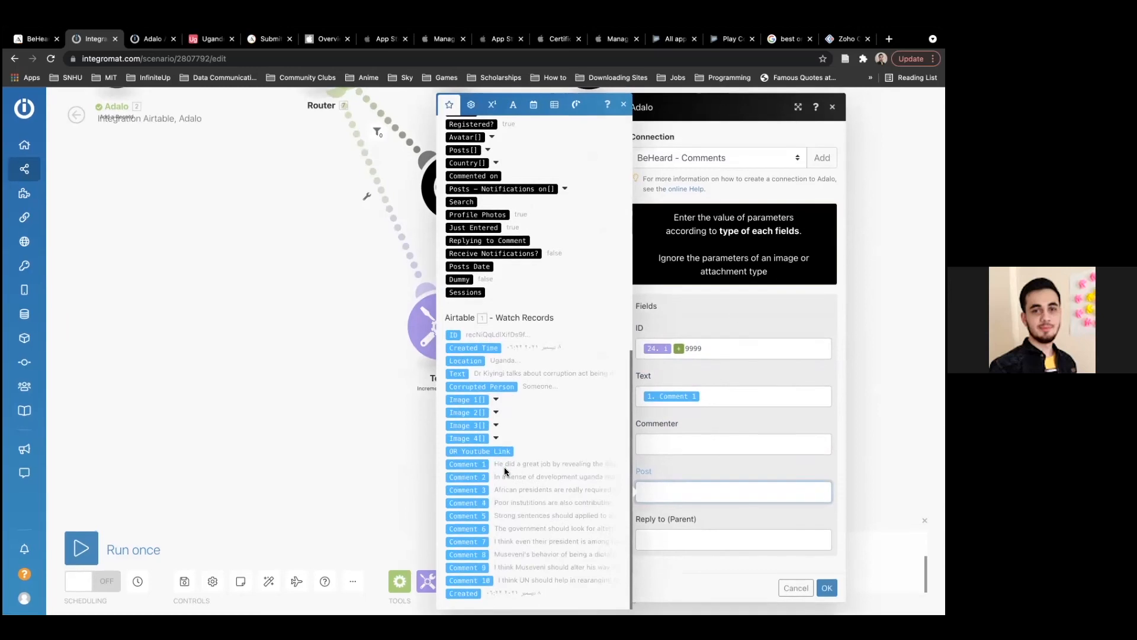
scroll(504, 466, "up", 9)
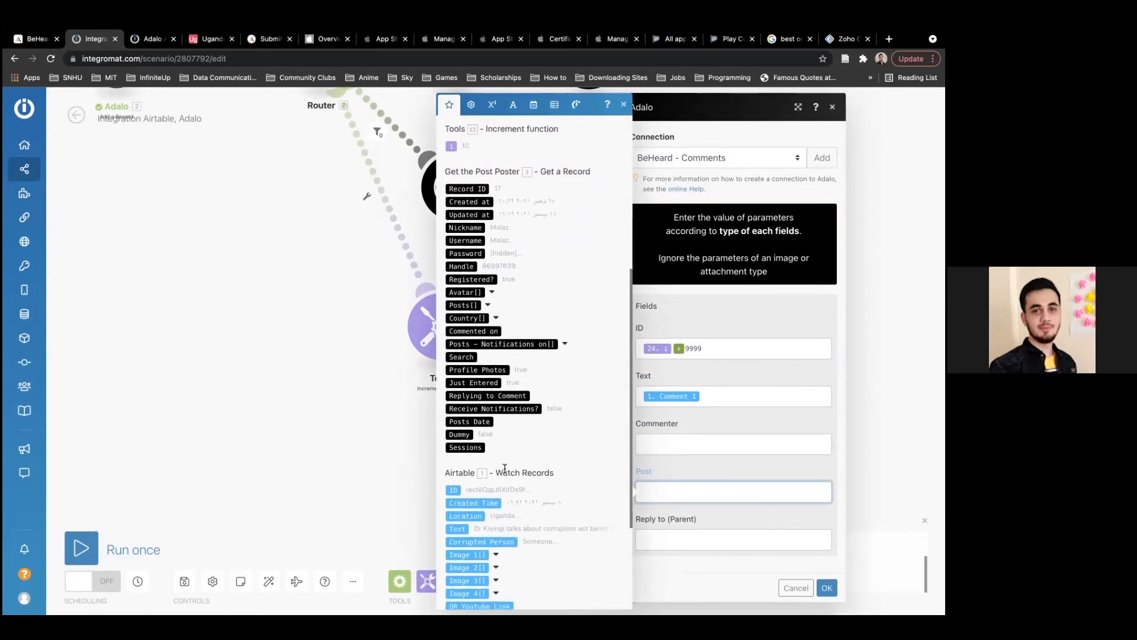
scroll(505, 470, "up", 9)
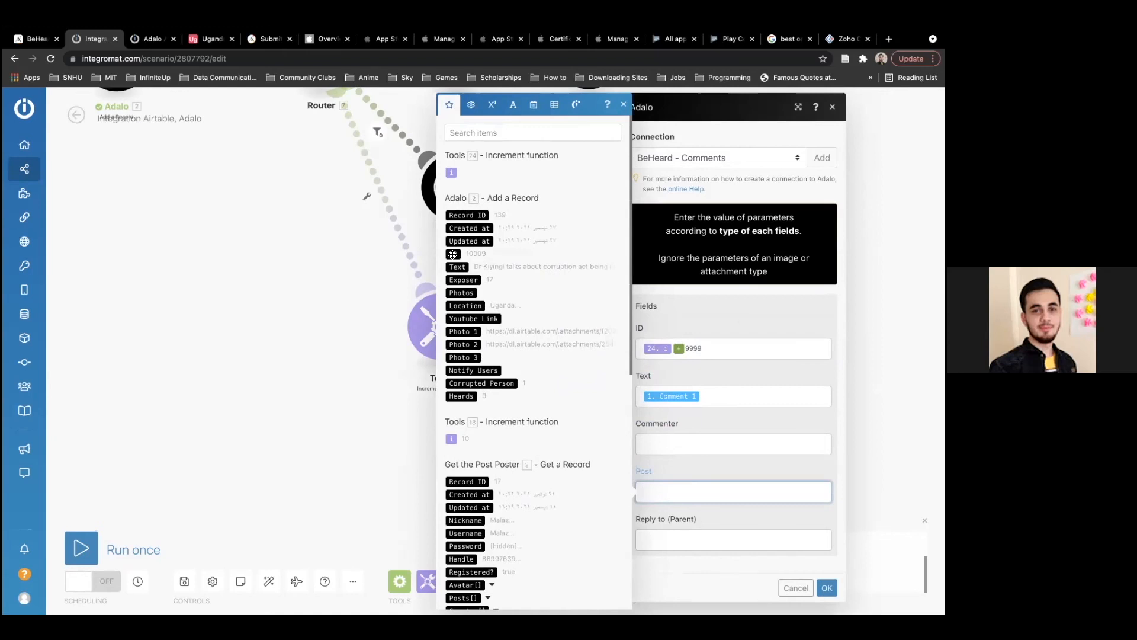
left_click(454, 254)
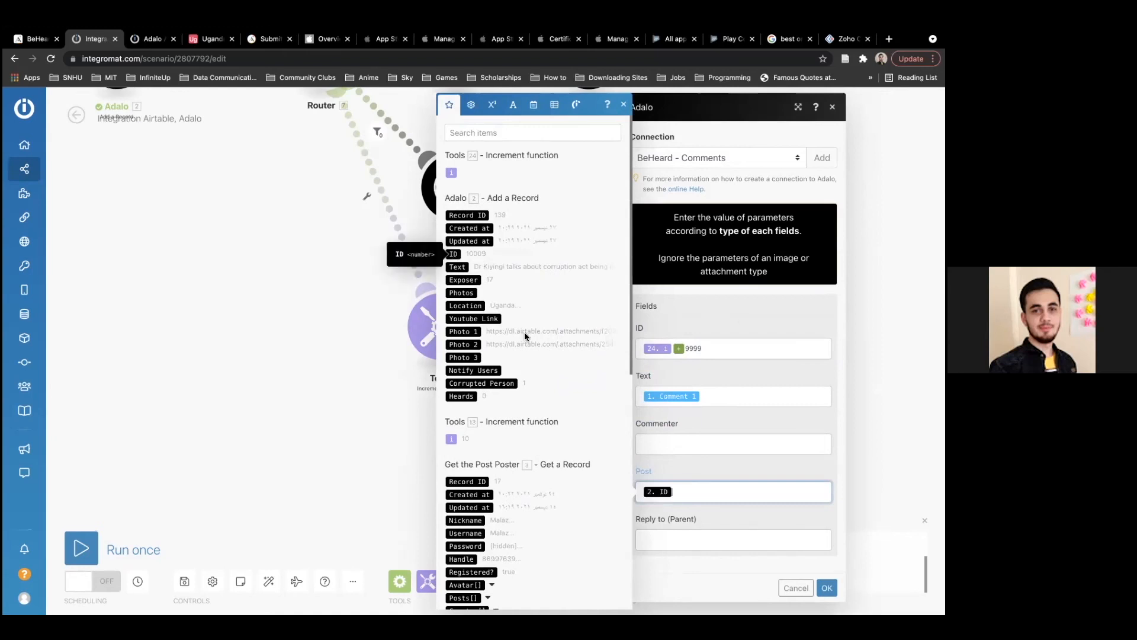
left_click(675, 479)
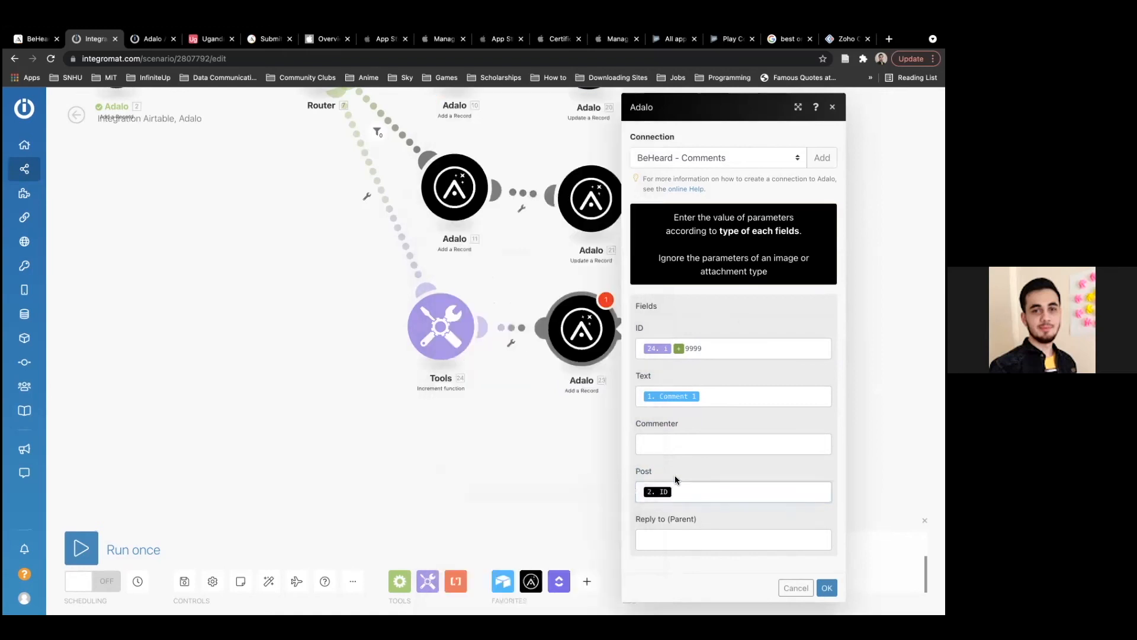
Check the Reply to (Parent) and Commenter fields, leave both empty, and save the Adalo module's settings.
left_click(670, 540)
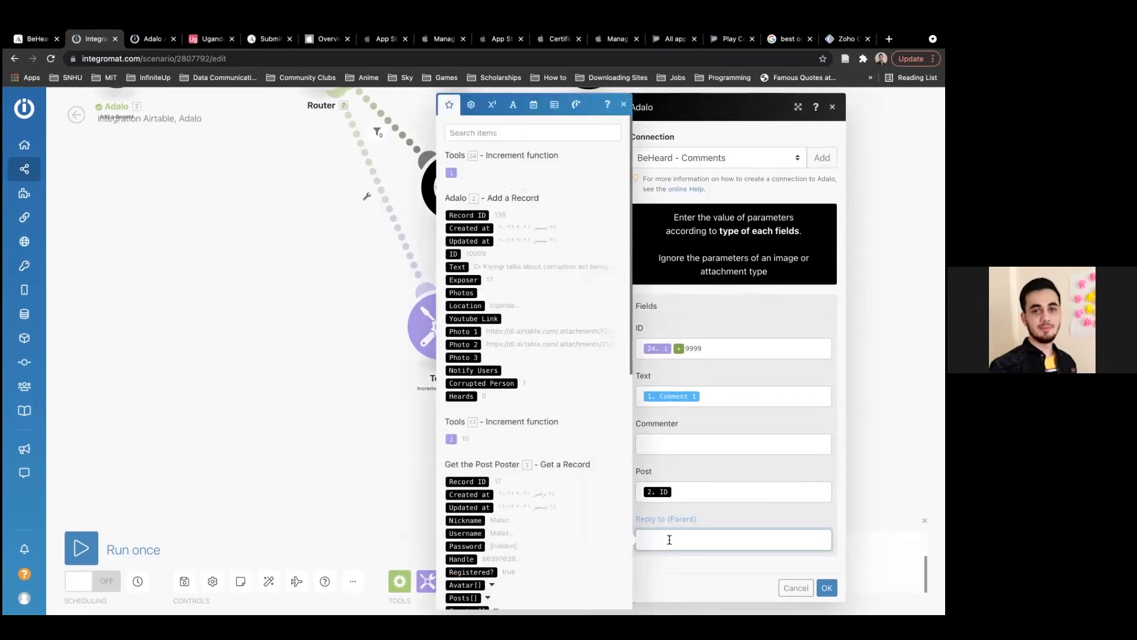
left_click(692, 515)
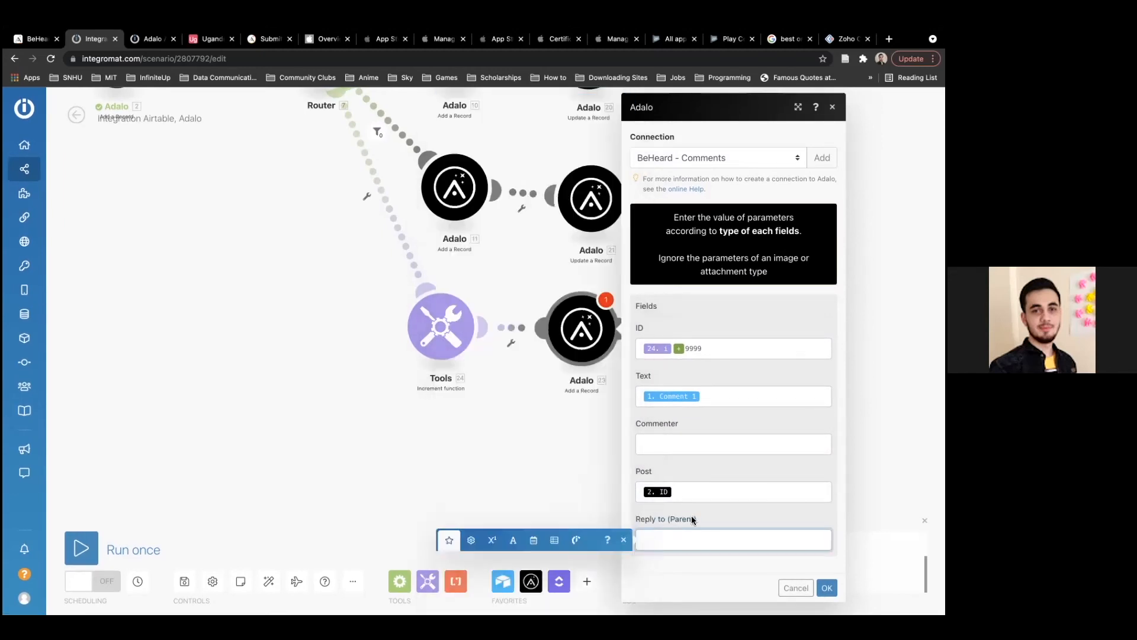
left_click(680, 452)
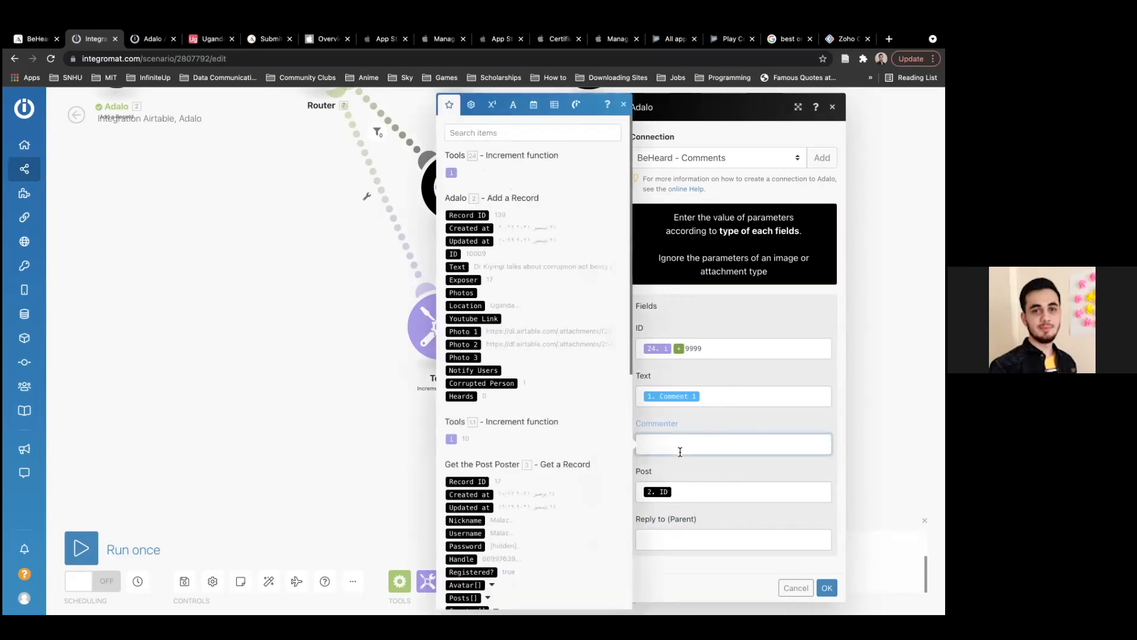
left_click(710, 419)
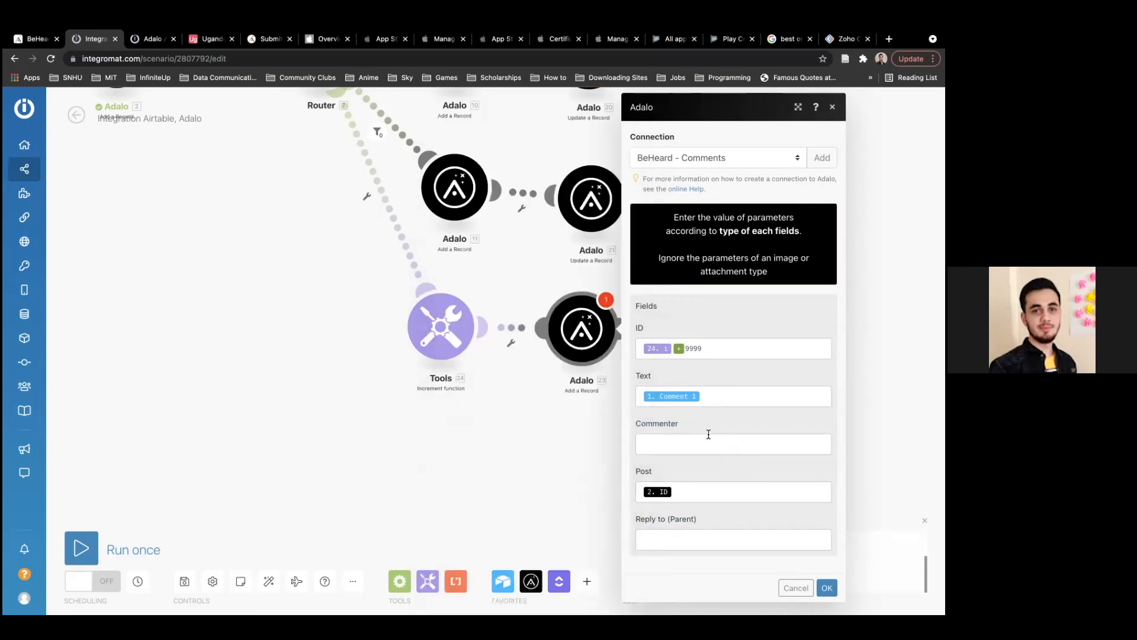
left_click(707, 436)
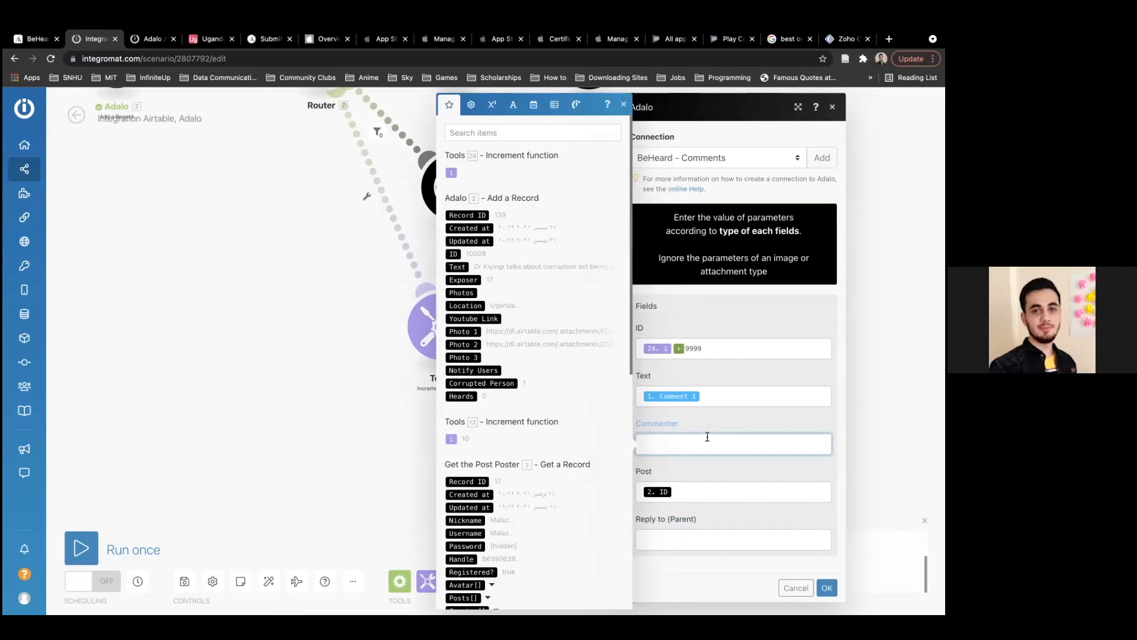
left_click(827, 587)
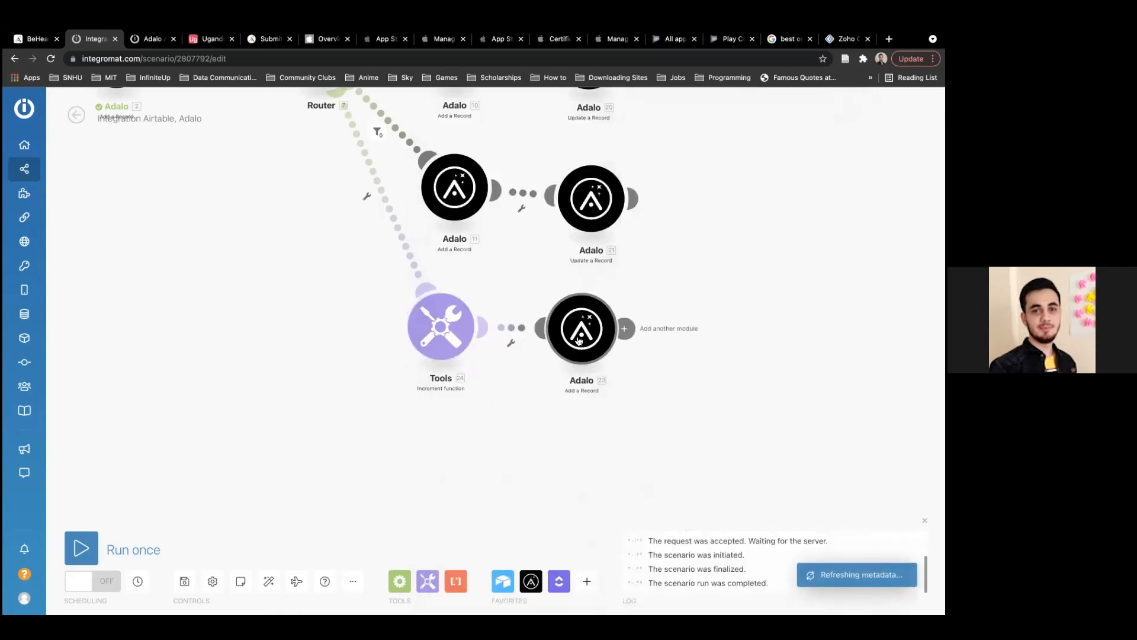
Insert an Adalo Get a Record module between the Increment function and Add a Record modules on the lowest route.
left_click_drag(572, 339, 644, 339)
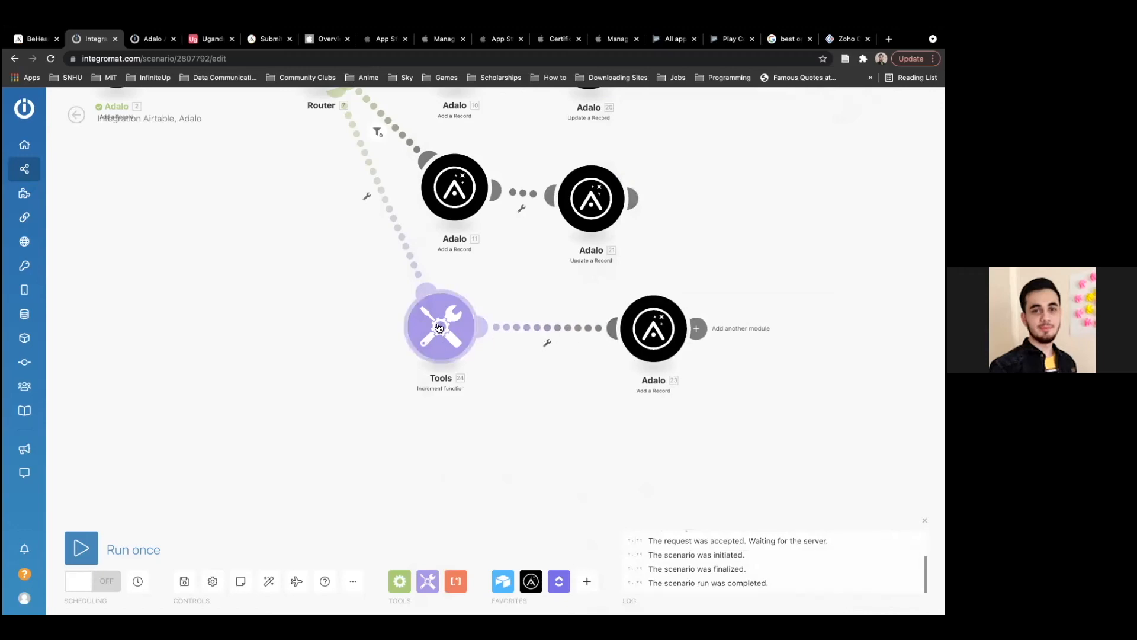
left_click(542, 337)
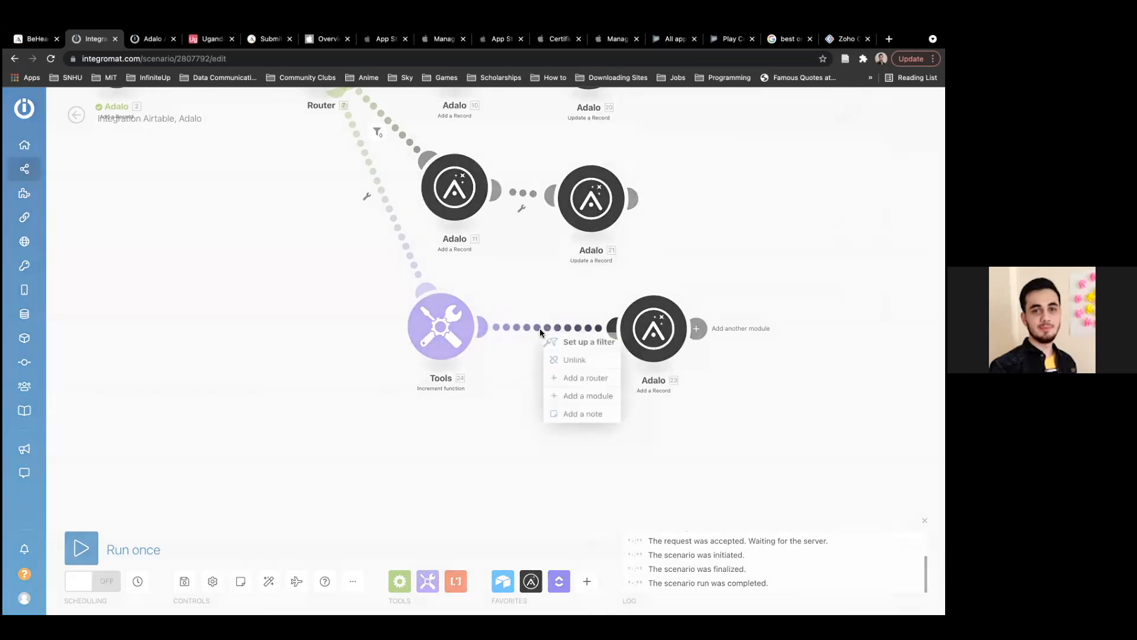
left_click(569, 395)
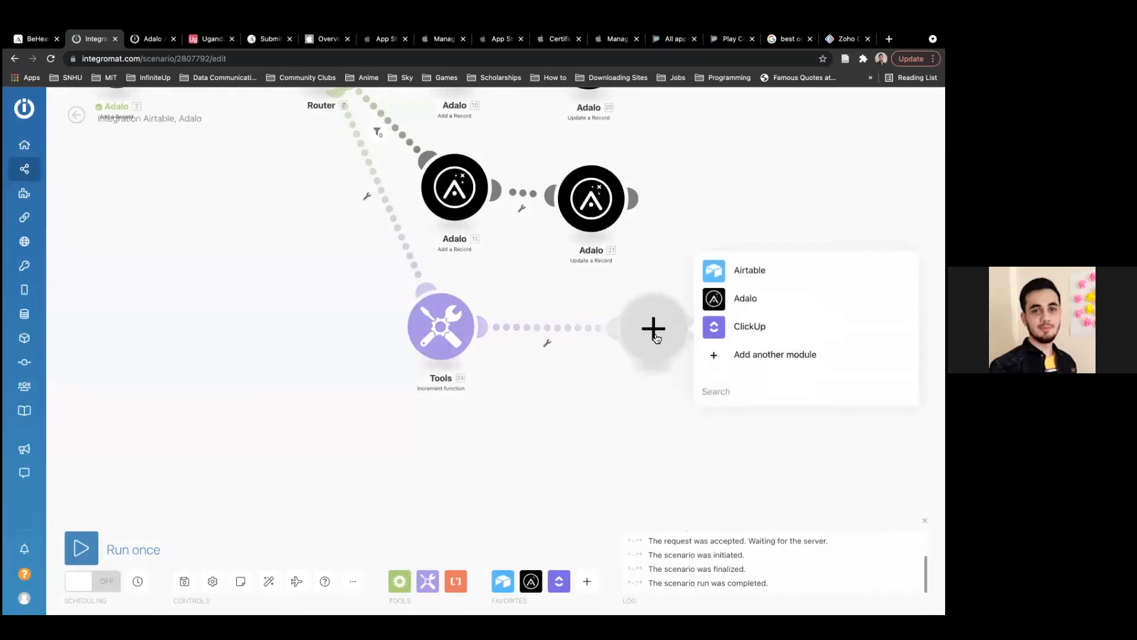
left_click(599, 408)
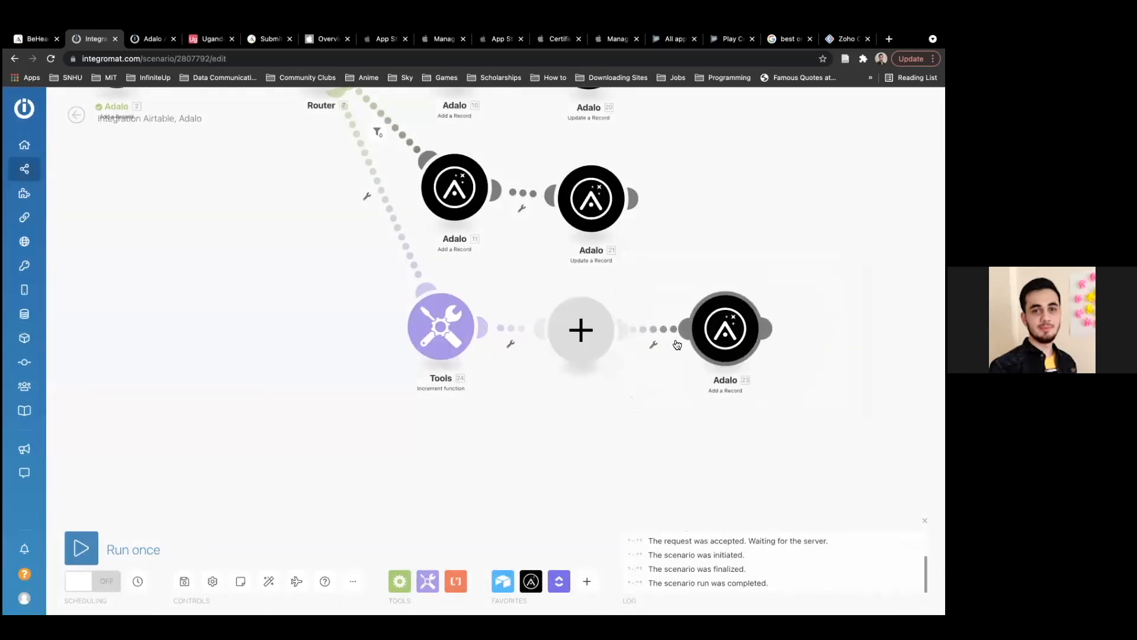
left_click(595, 338)
left_click(652, 307)
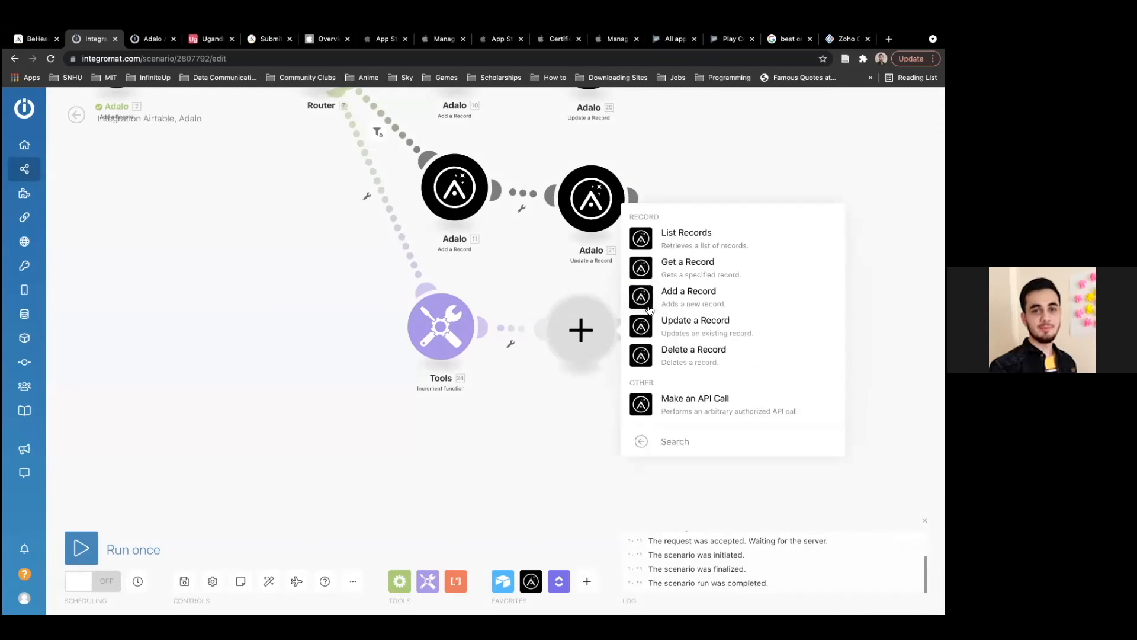
left_click(714, 271)
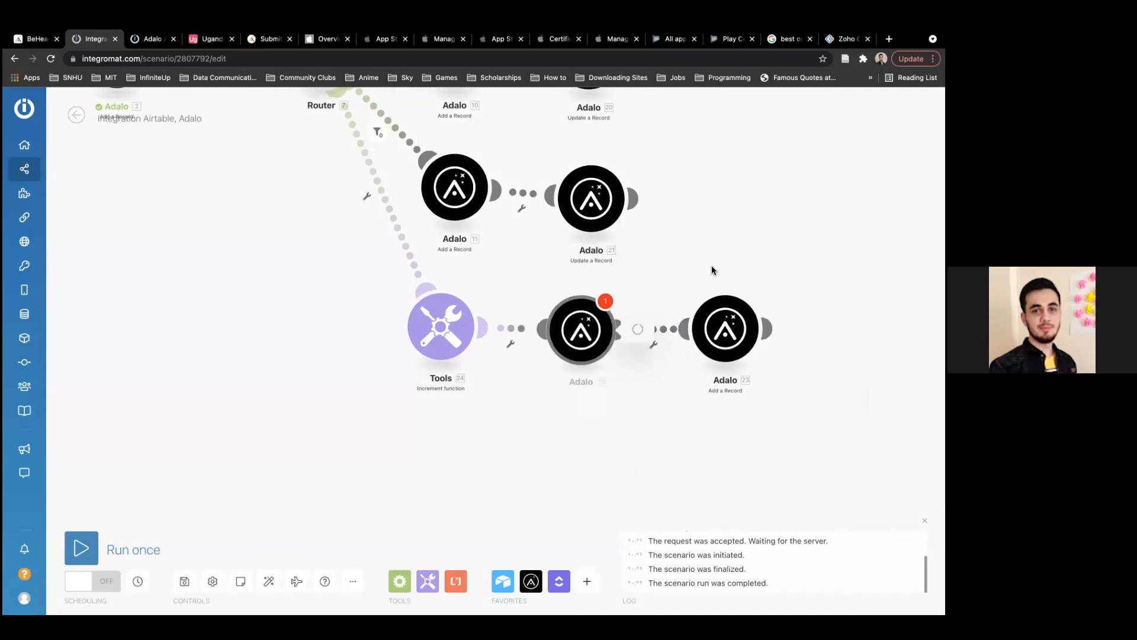
Close the Get a Record settings without a record ID, and widen the gap before the Add a Record module.
left_click(721, 363)
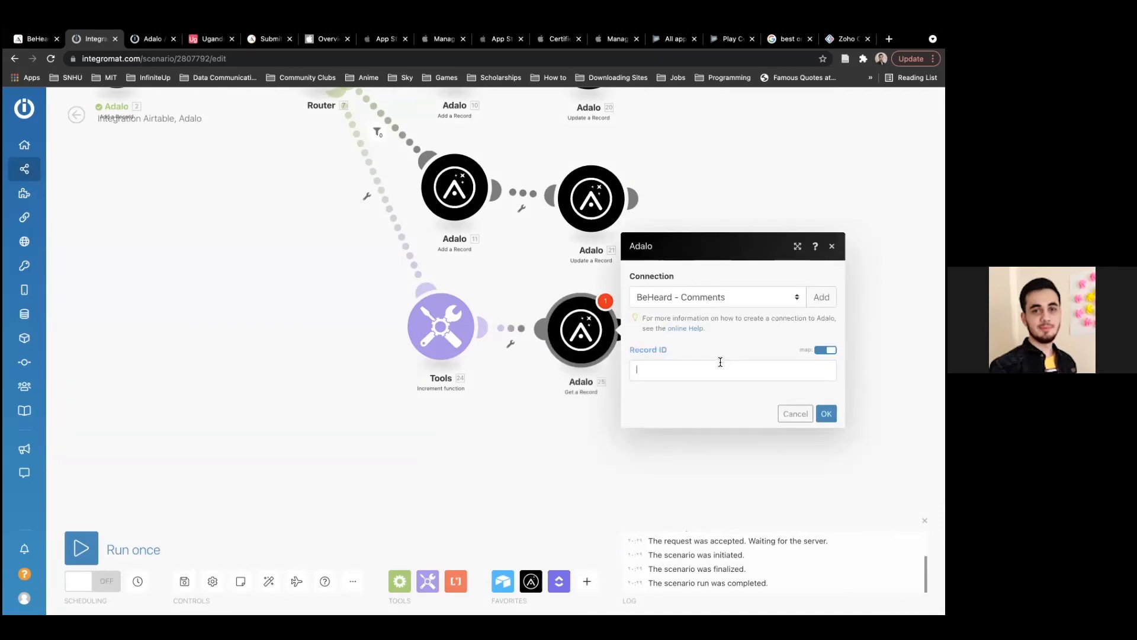
left_click(712, 340)
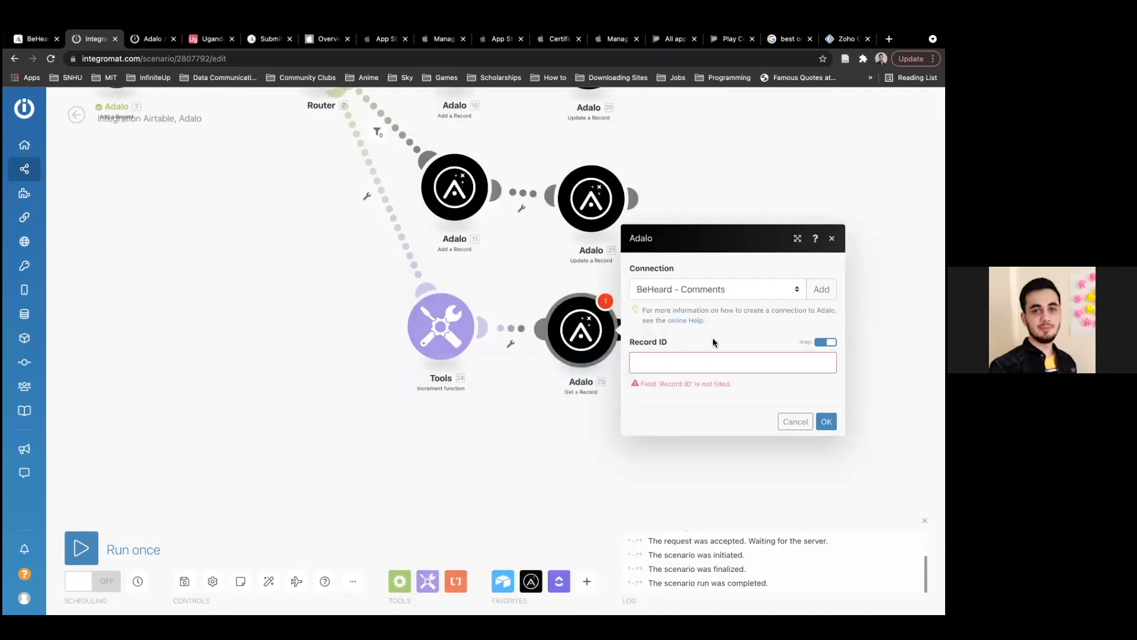
left_click(578, 404)
left_click_drag(711, 336, 844, 338)
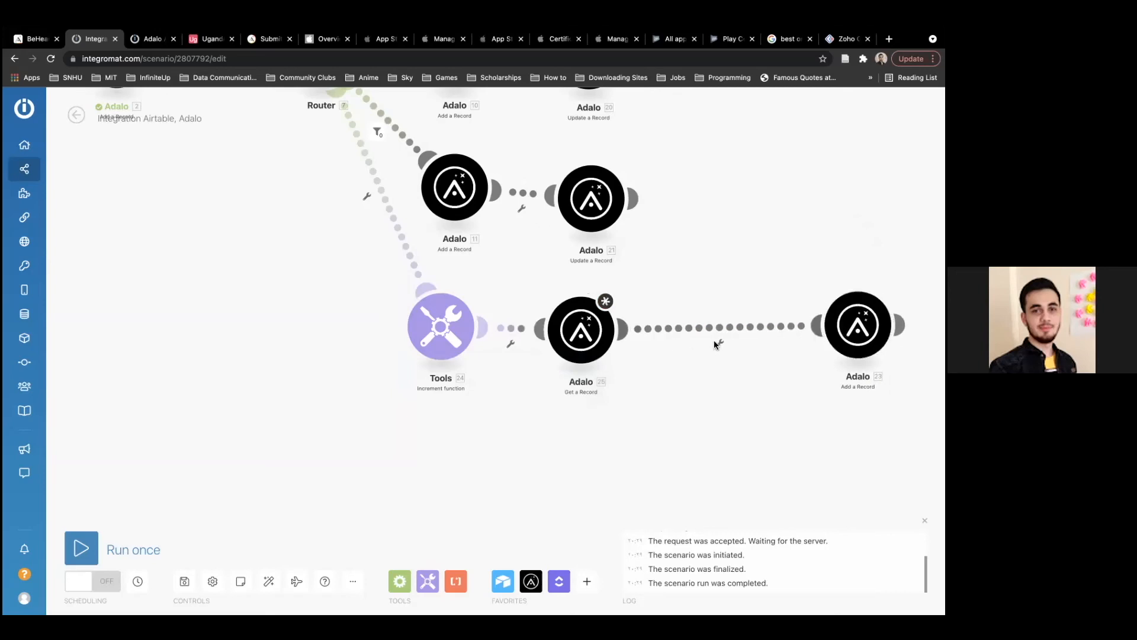
Insert an empty module between the Increment function and Get a Record modules, and rearrange the spacing of the lowest route.
left_click_drag(585, 339, 719, 340)
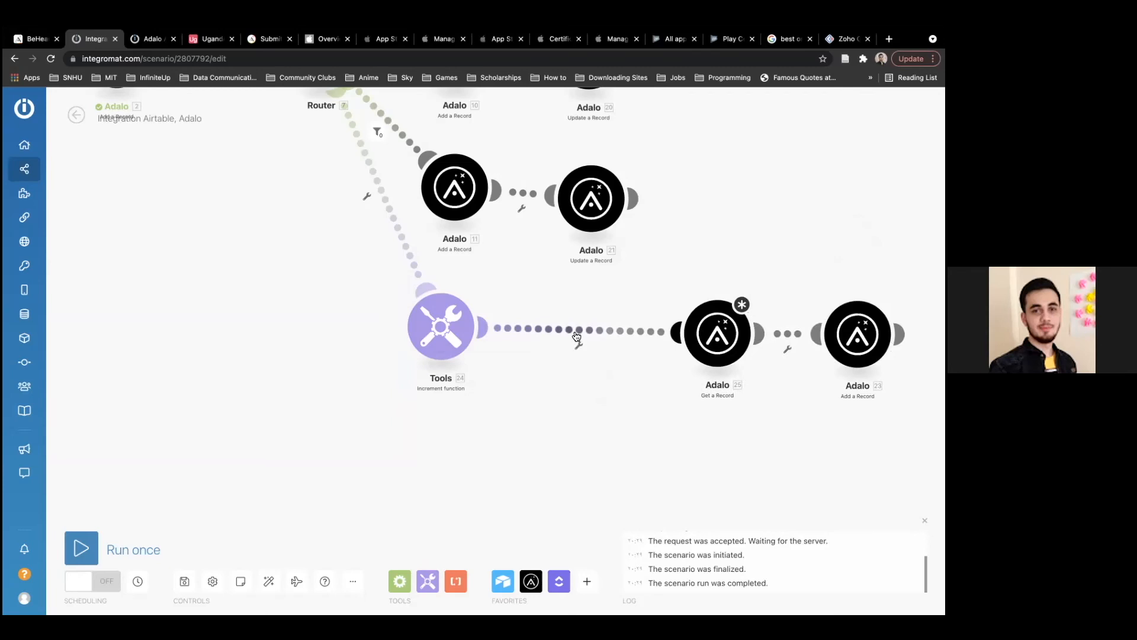
left_click(578, 342)
left_click(605, 396)
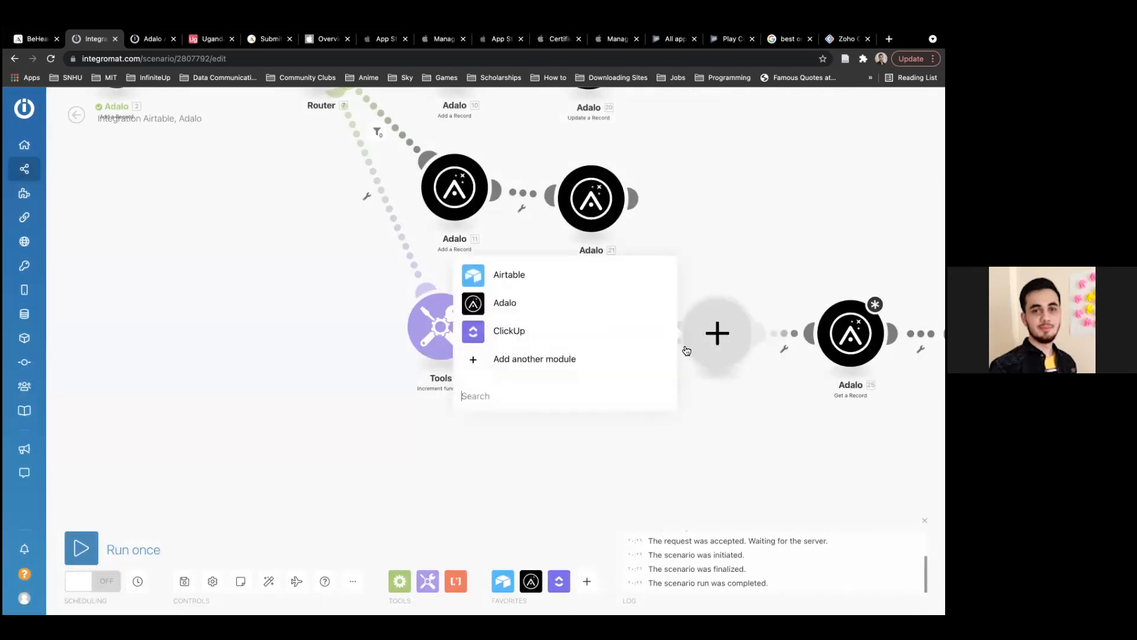
left_click(648, 391)
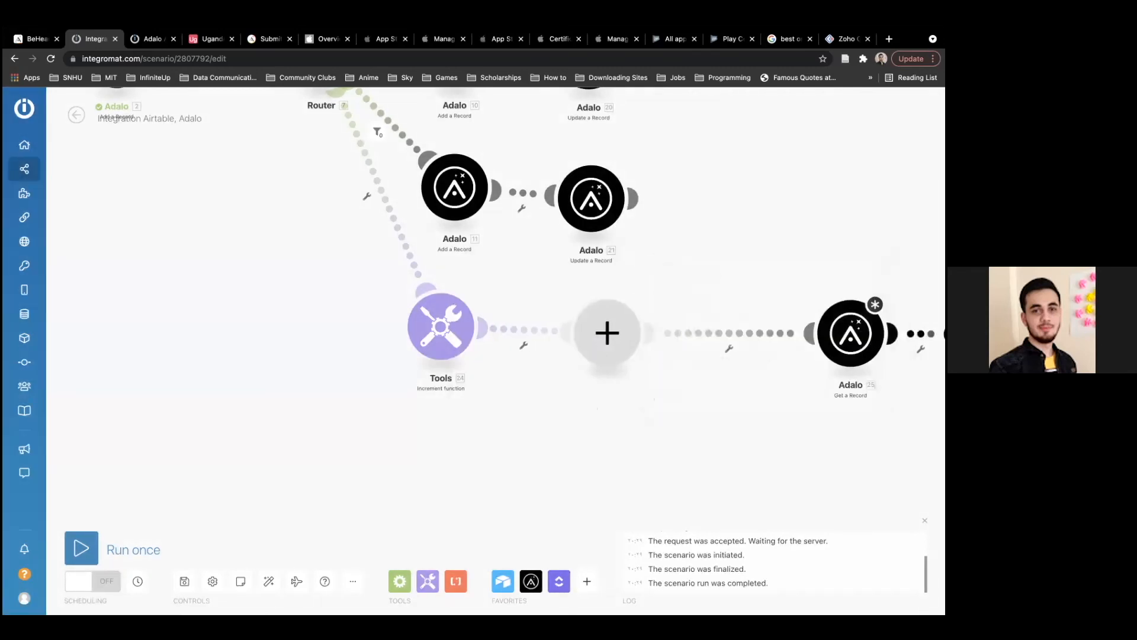
left_click_drag(851, 333, 797, 333)
scroll(802, 379, "up", 1)
left_click_drag(802, 379, 719, 378)
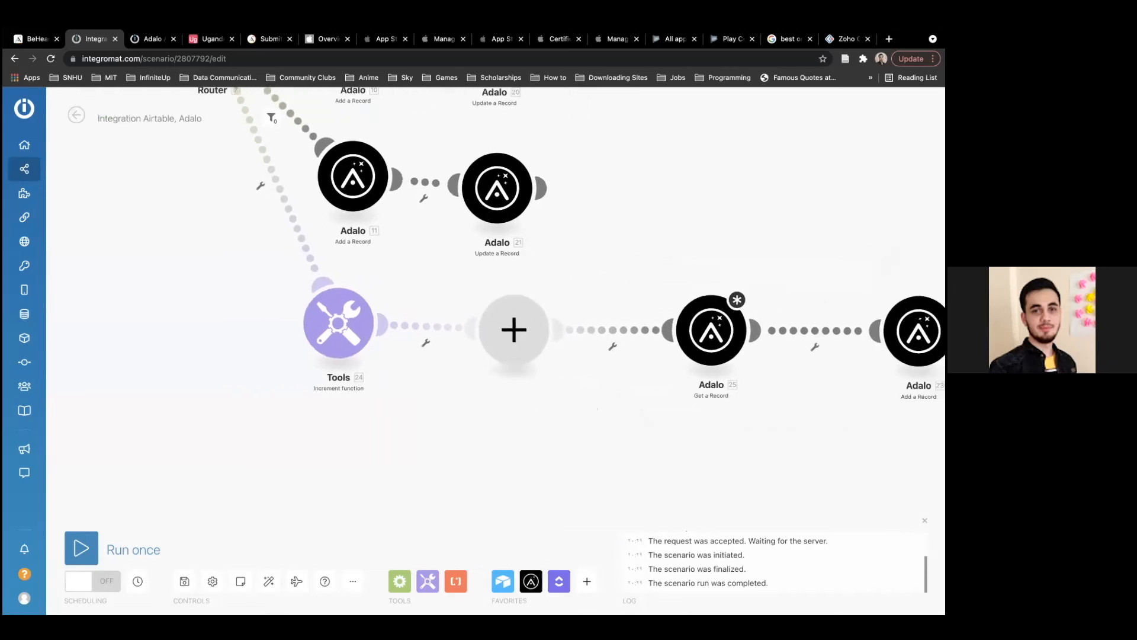
left_click_drag(916, 333, 882, 333)
Make the empty module after the Increment function an Adalo List Records module.
left_click(519, 334)
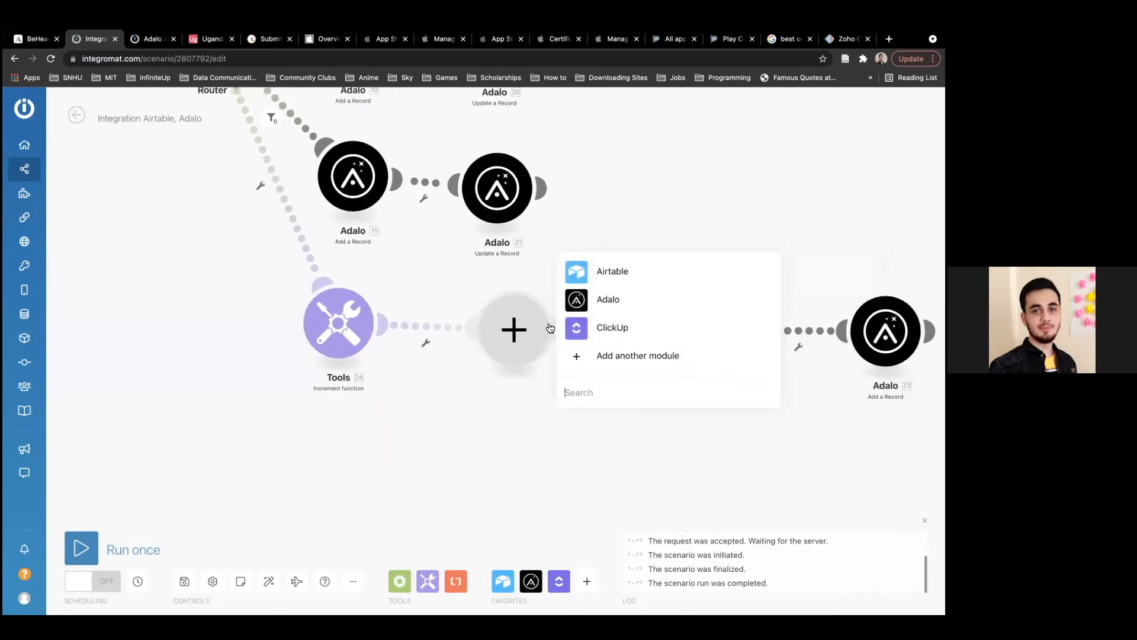
left_click(607, 298)
left_click(636, 238)
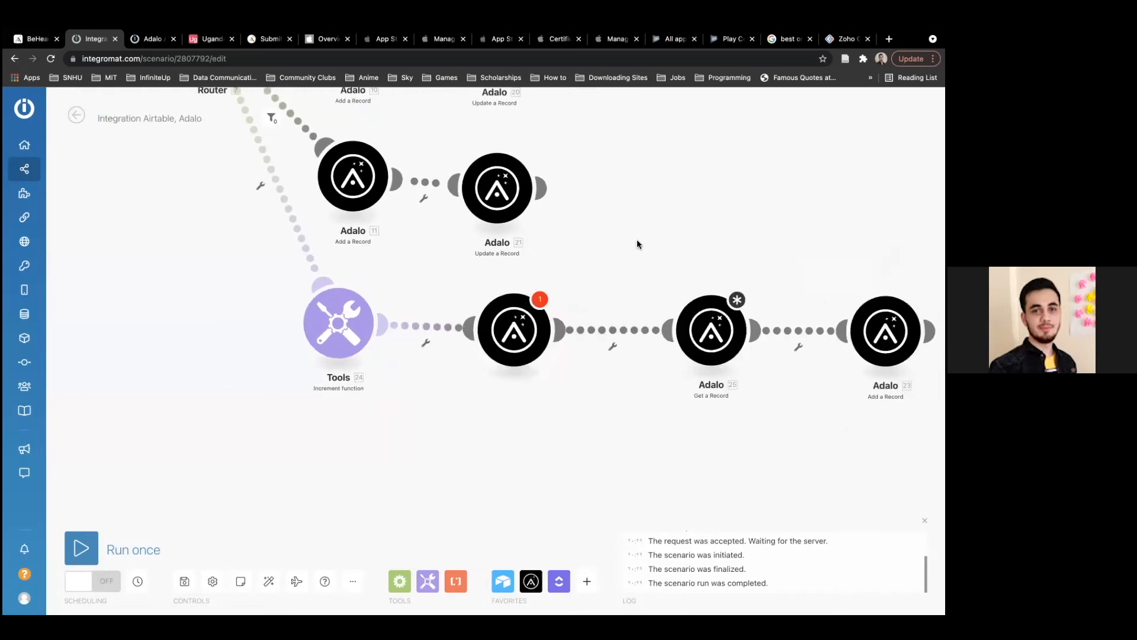
Set the List Records module to the BeHeard Users Connection with a limit of 999, and save its settings.
left_click(619, 289)
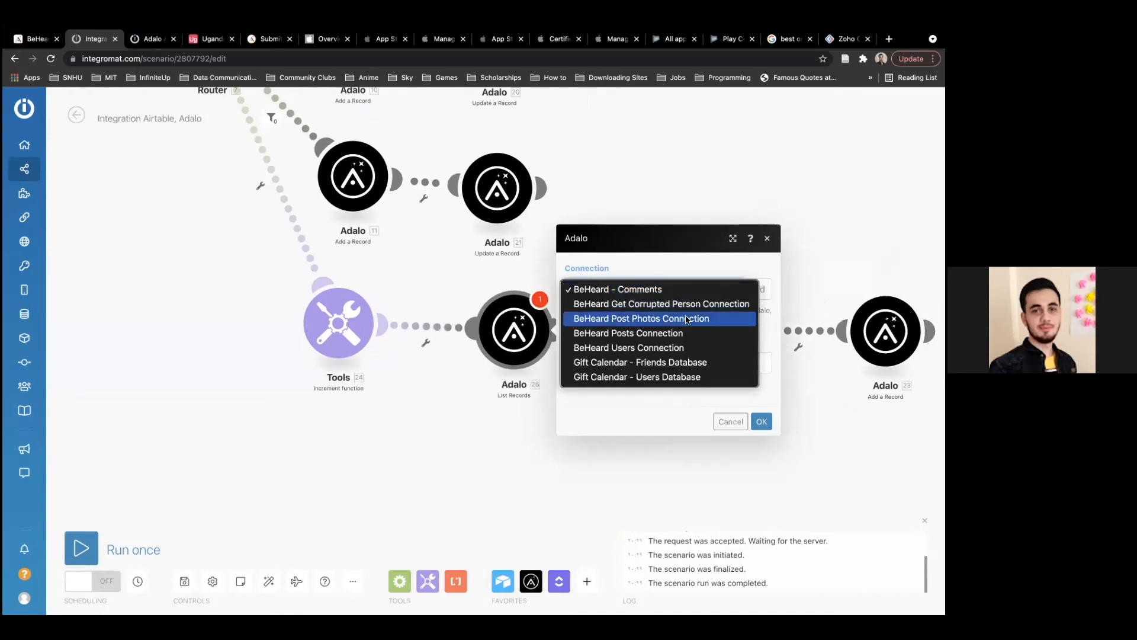
left_click(687, 348)
left_click(621, 371)
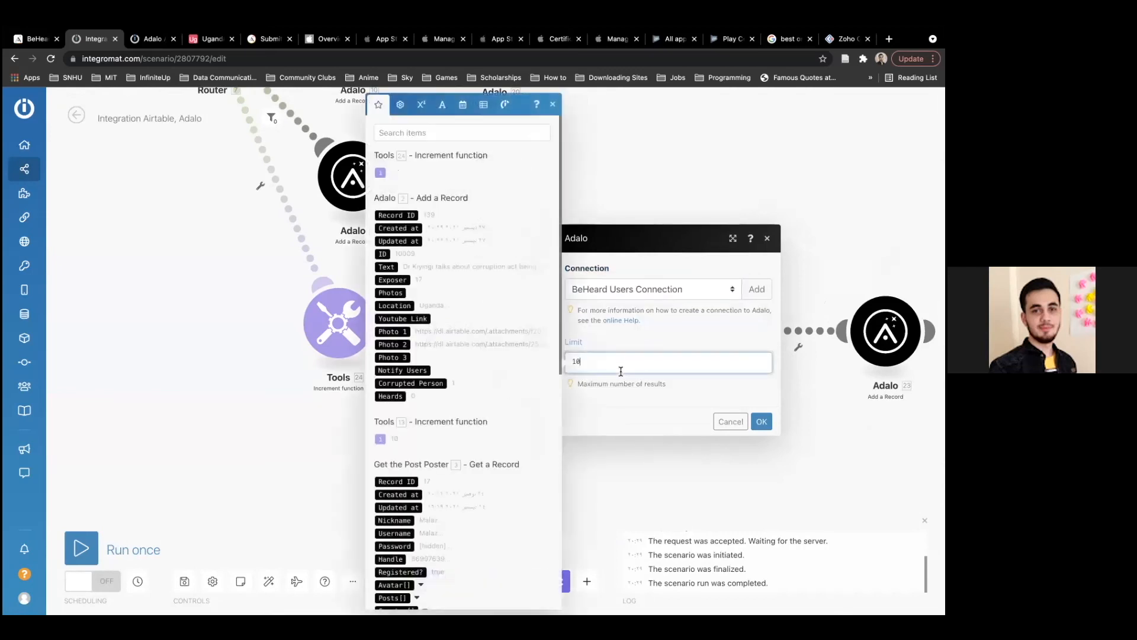
type("999")
left_click(602, 337)
left_click(765, 425)
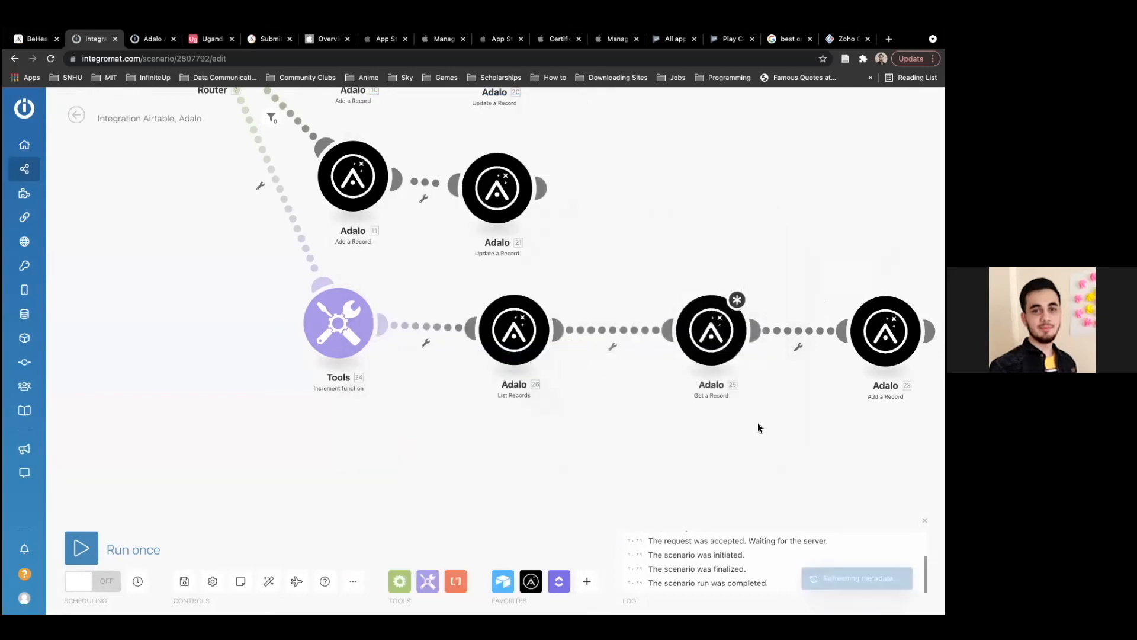
Reopen the List Records settings to check the connection and limit, and confirm them.
left_click(535, 333)
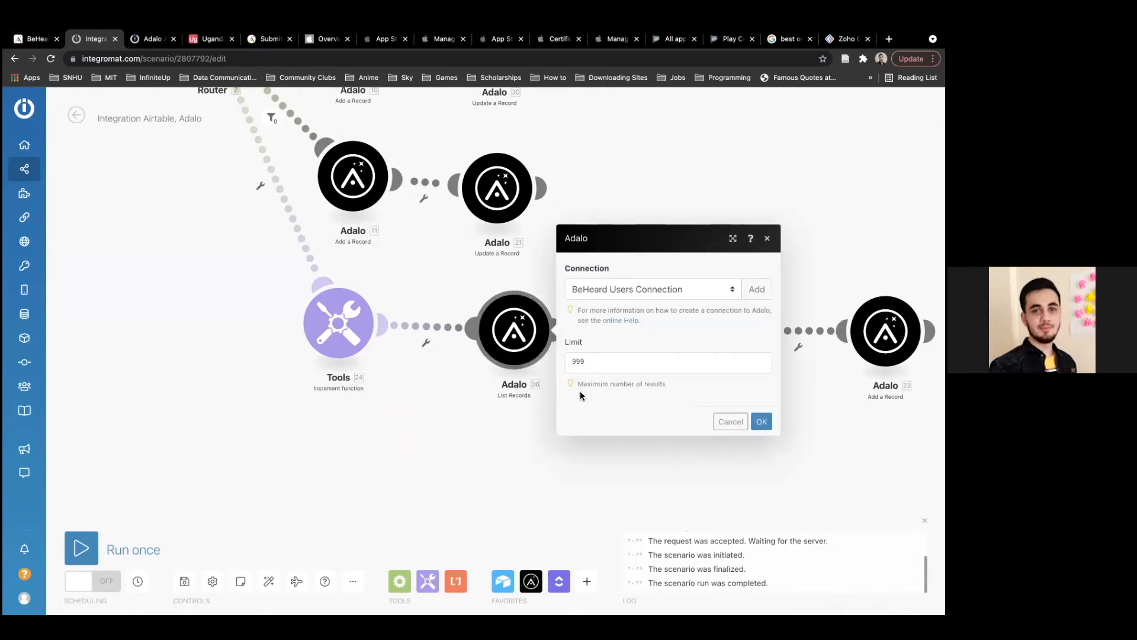
left_click(593, 365)
left_click(629, 336)
left_click(761, 421)
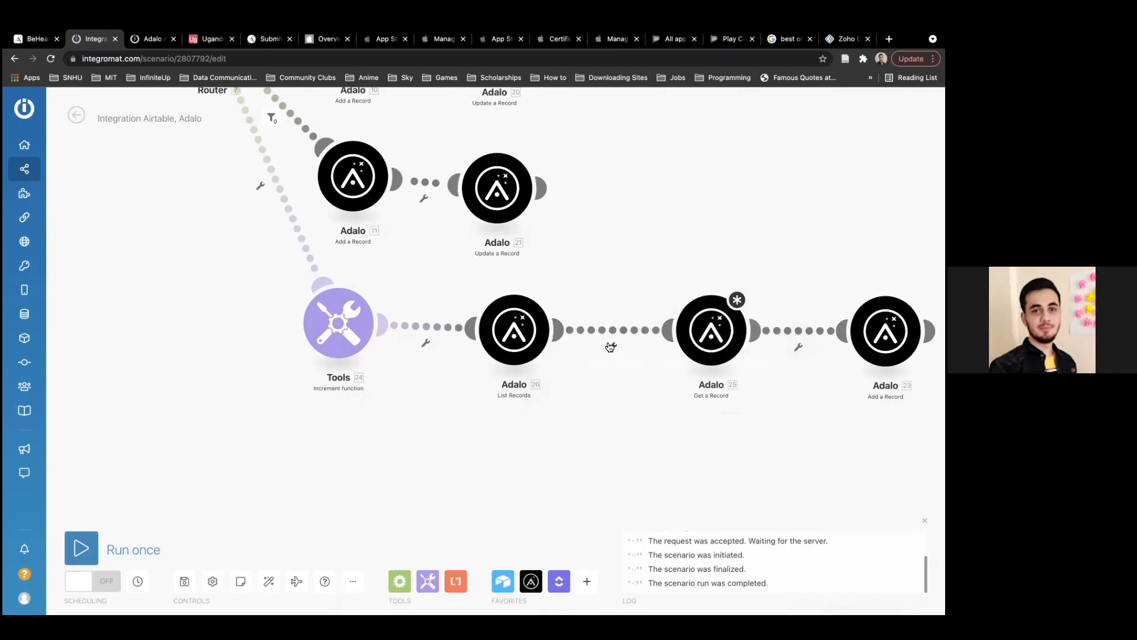
Set up a filter between List Records and Get a Record, with the listed user's Dummy field as the first condition value.
left_click(610, 346)
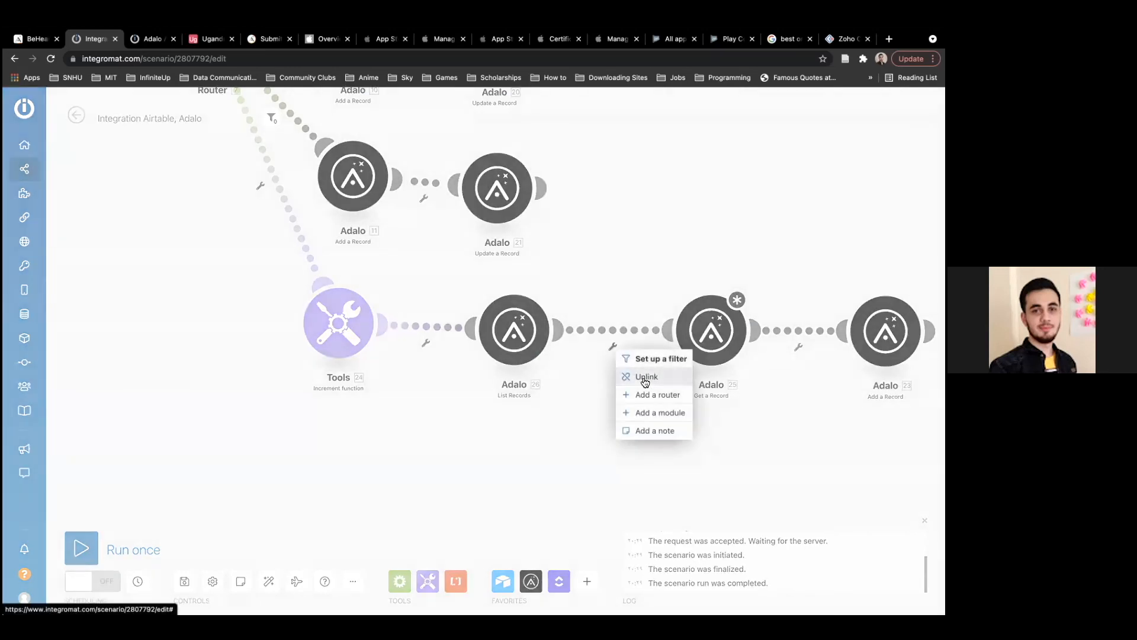
left_click(649, 360)
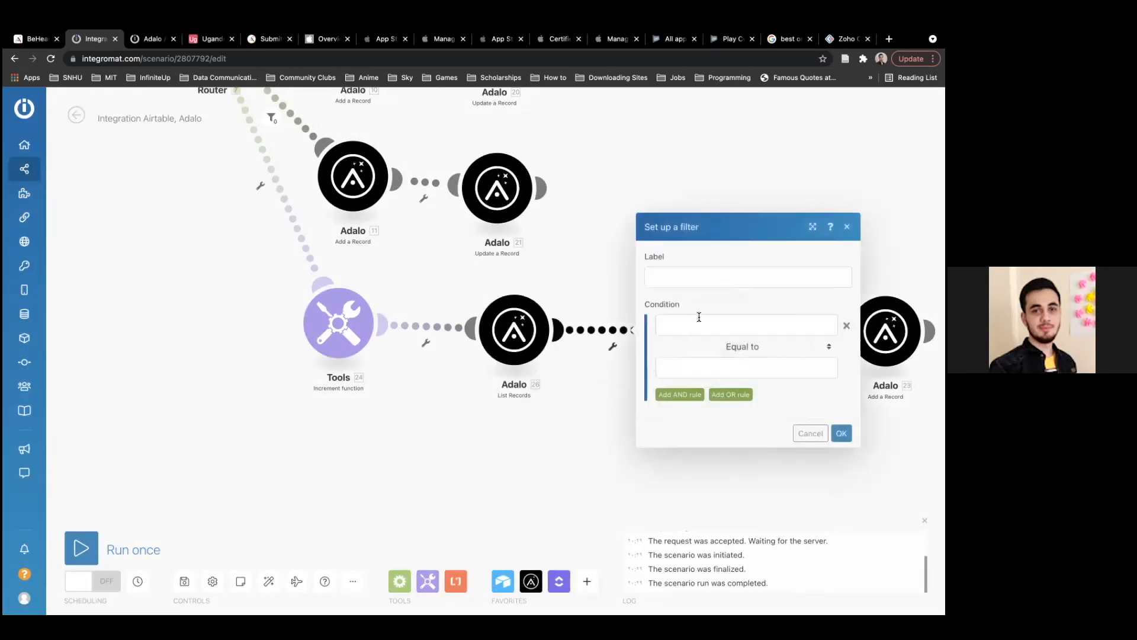
left_click(701, 324)
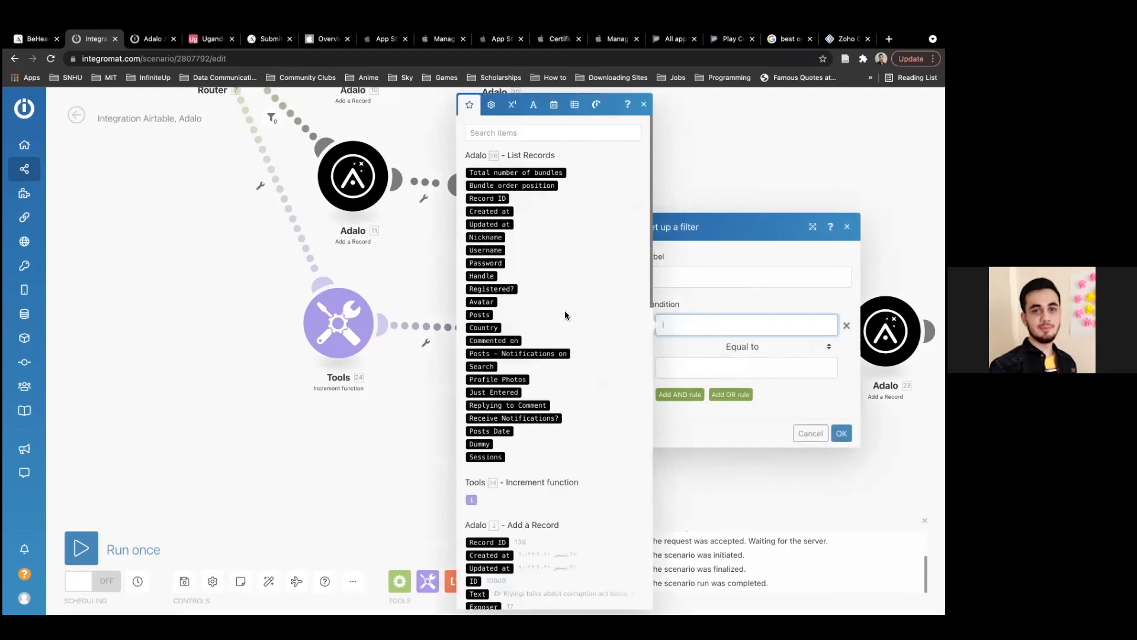
left_click(479, 443)
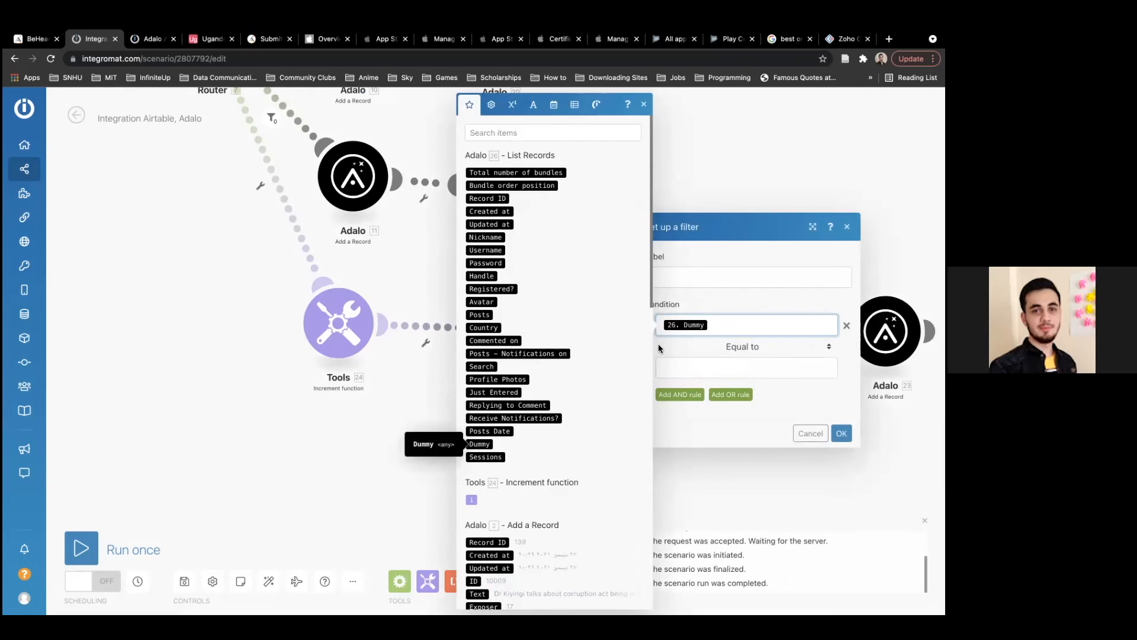
Set the filter condition's operator to the Boolean Equal to.
left_click(686, 342)
left_click(709, 243)
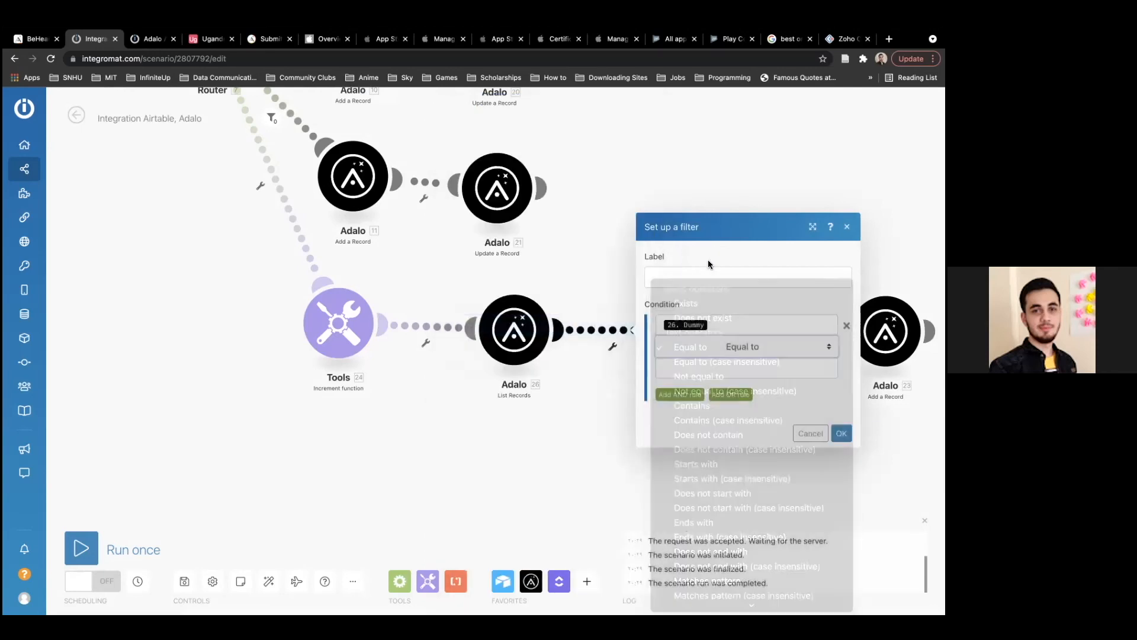
left_click(705, 343)
left_click(712, 235)
left_click(713, 347)
scroll(720, 464, "down", 5)
scroll(720, 464, "down", 3)
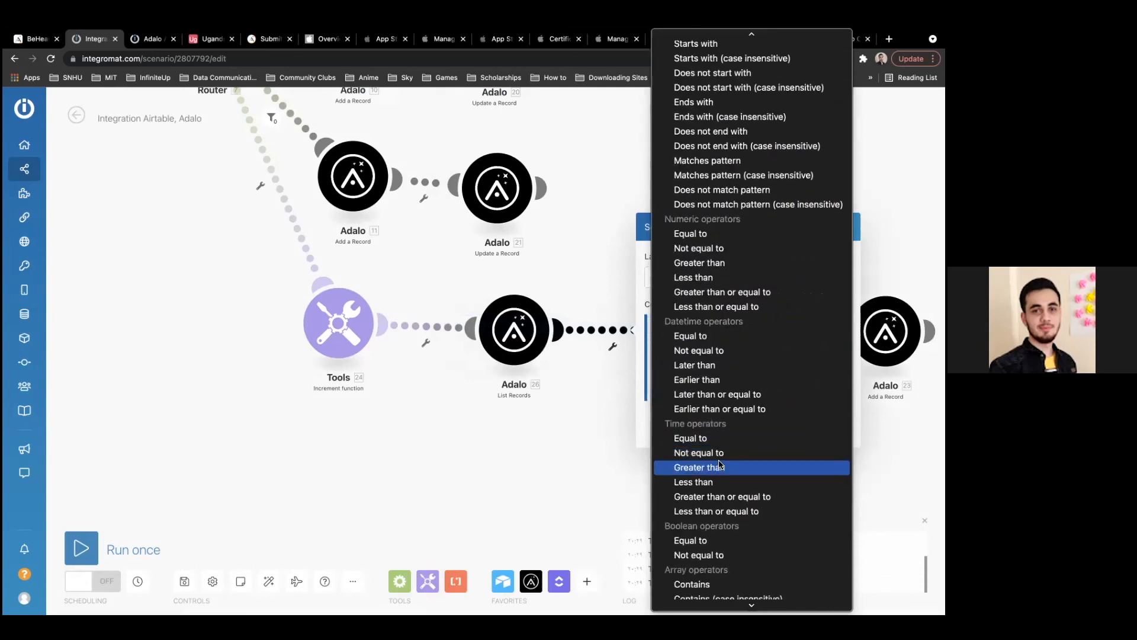
scroll(707, 439, "down", 3)
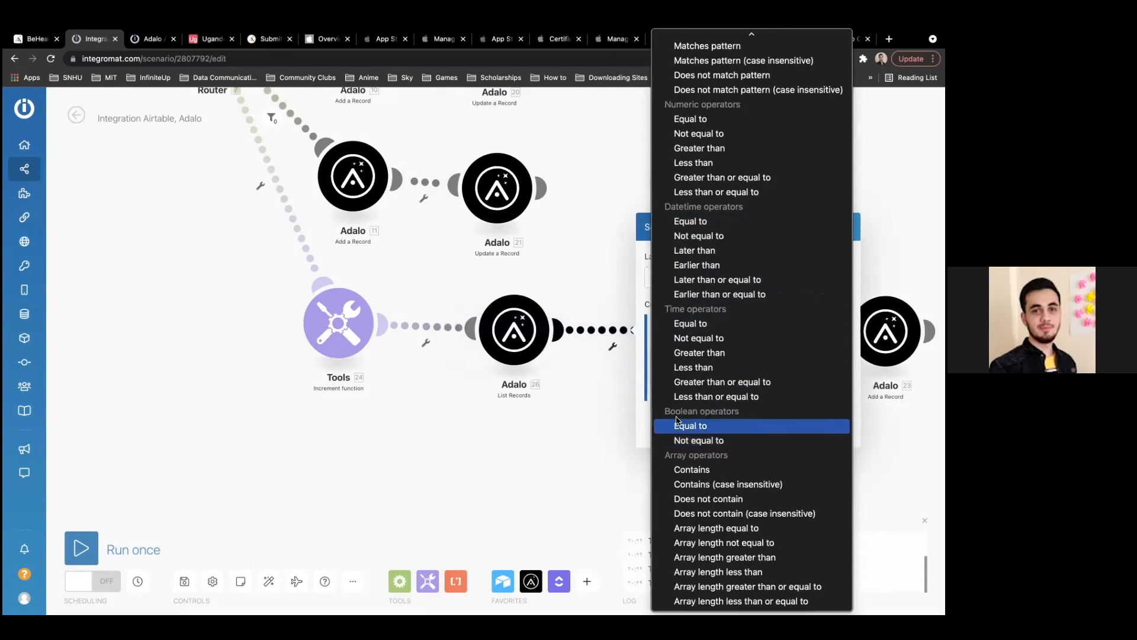
left_click(706, 426)
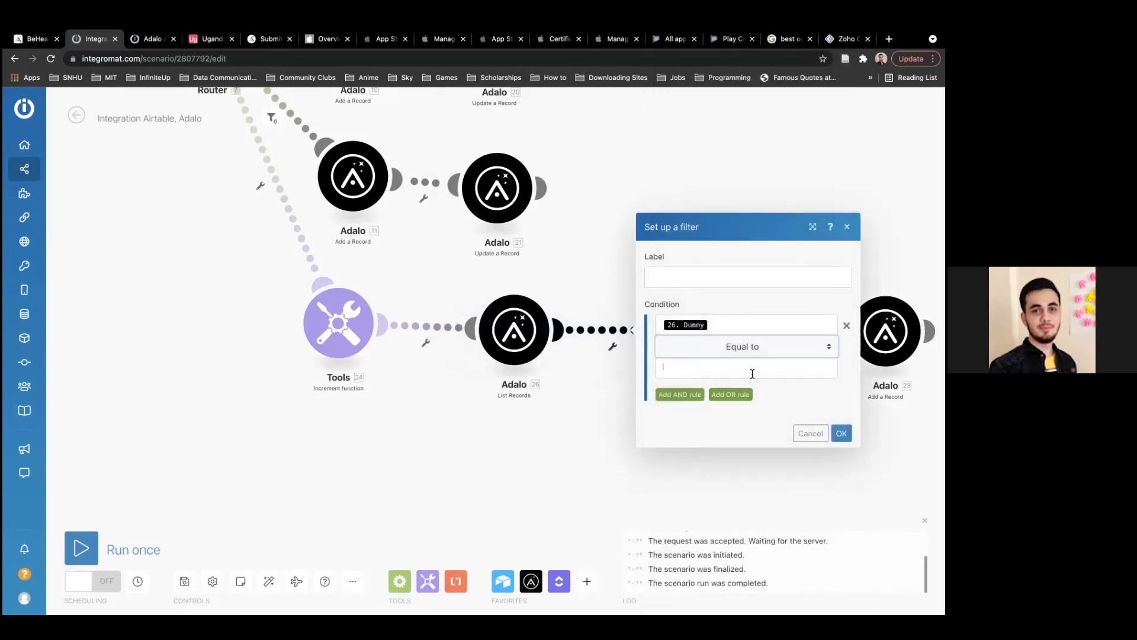
Set the filter's comparison value to the keyword true.
left_click(751, 369)
scroll(596, 442, "down", 1)
scroll(596, 441, "up", 1)
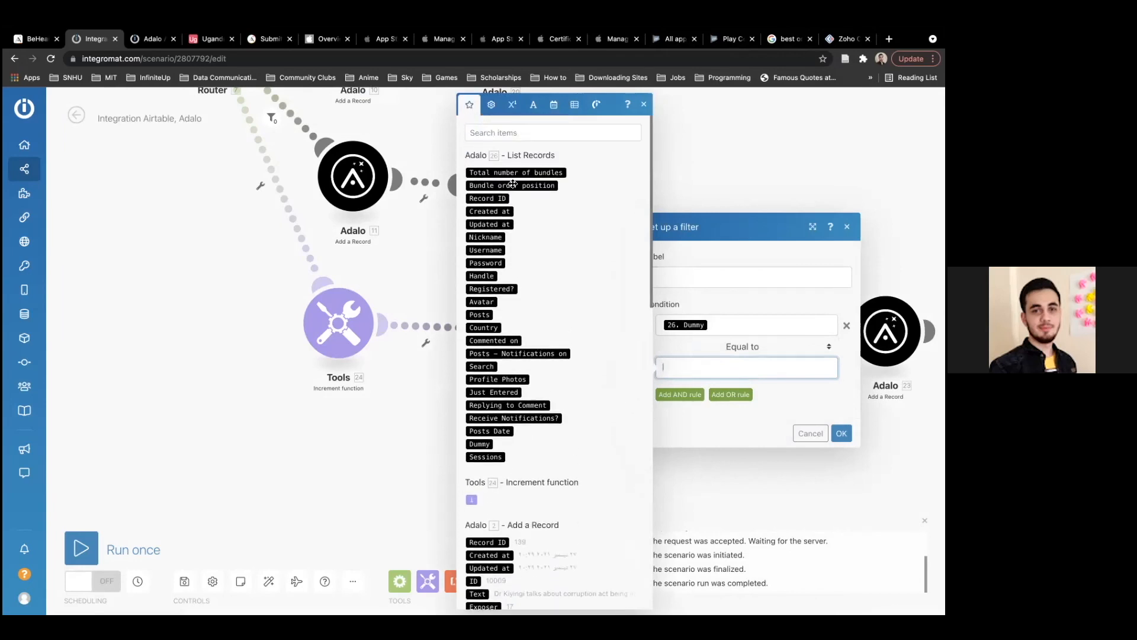
left_click(492, 105)
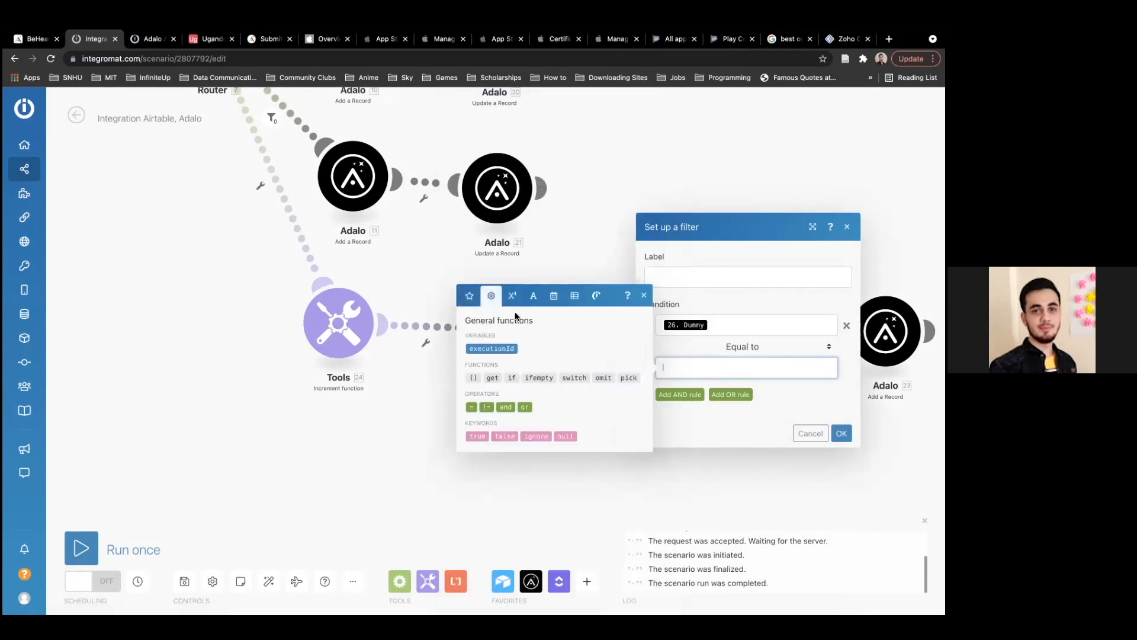
left_click(478, 441)
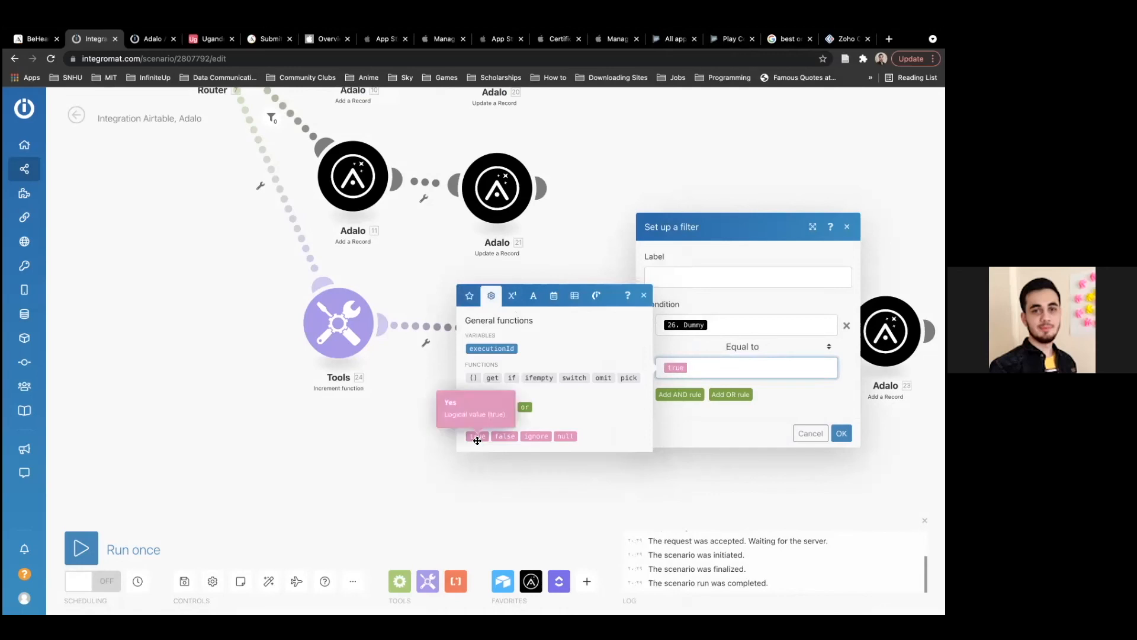
left_click(791, 383)
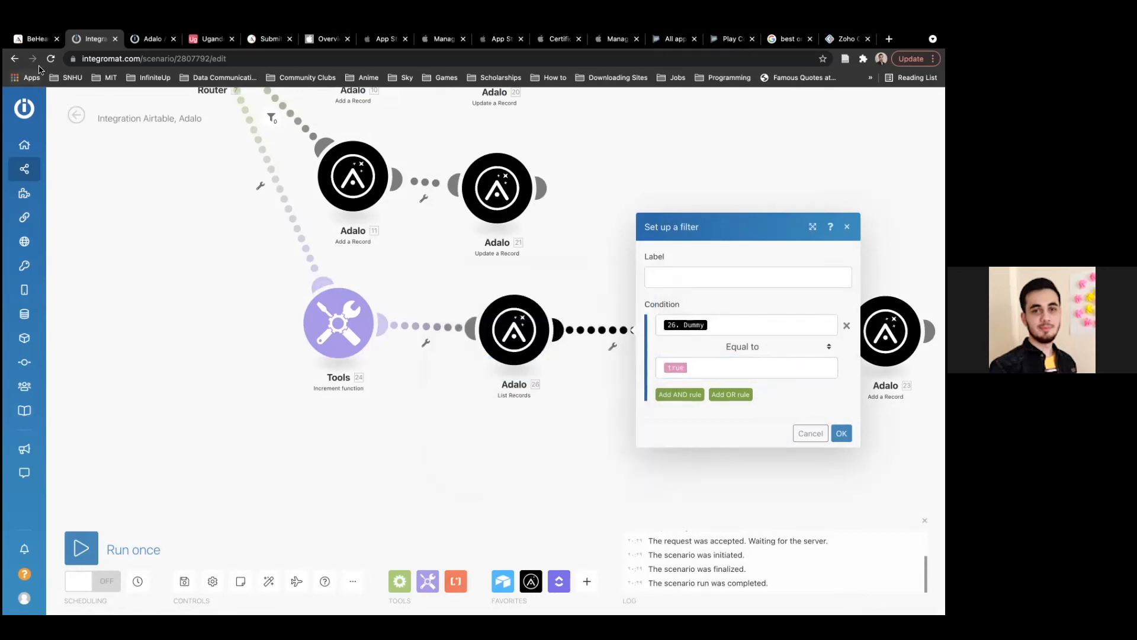
Switch to Adalo and examine the Dummy column in the Users collection's records, and close the table.
left_click(32, 39)
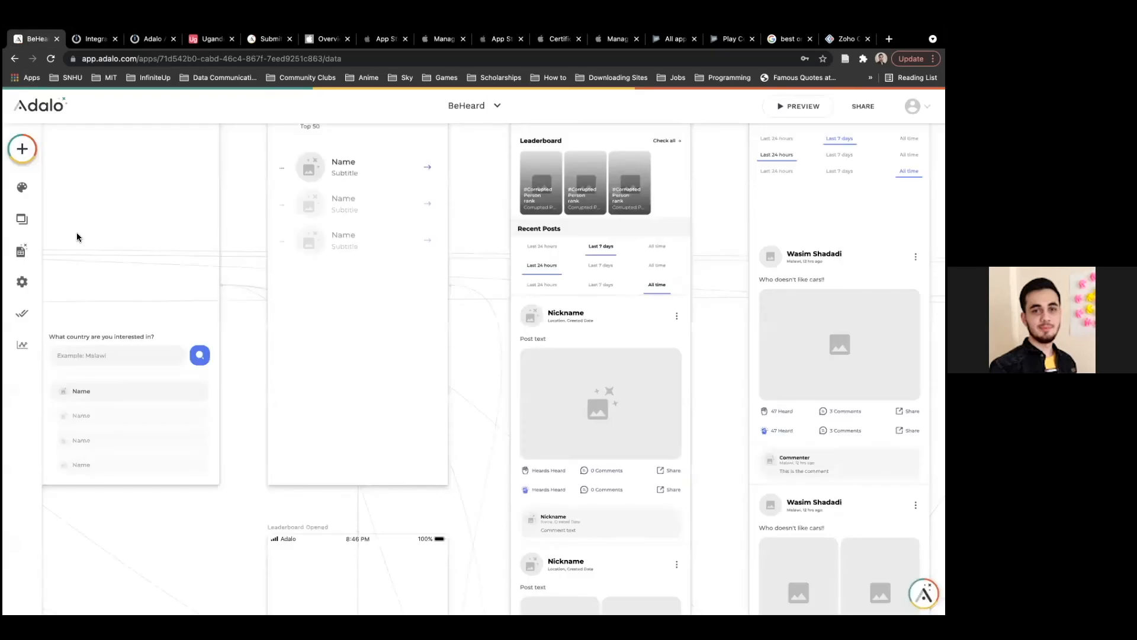
left_click(20, 248)
left_click(168, 211)
scroll(371, 366, "down", 3)
scroll(370, 365, "right", 15)
scroll(371, 365, "right", 15)
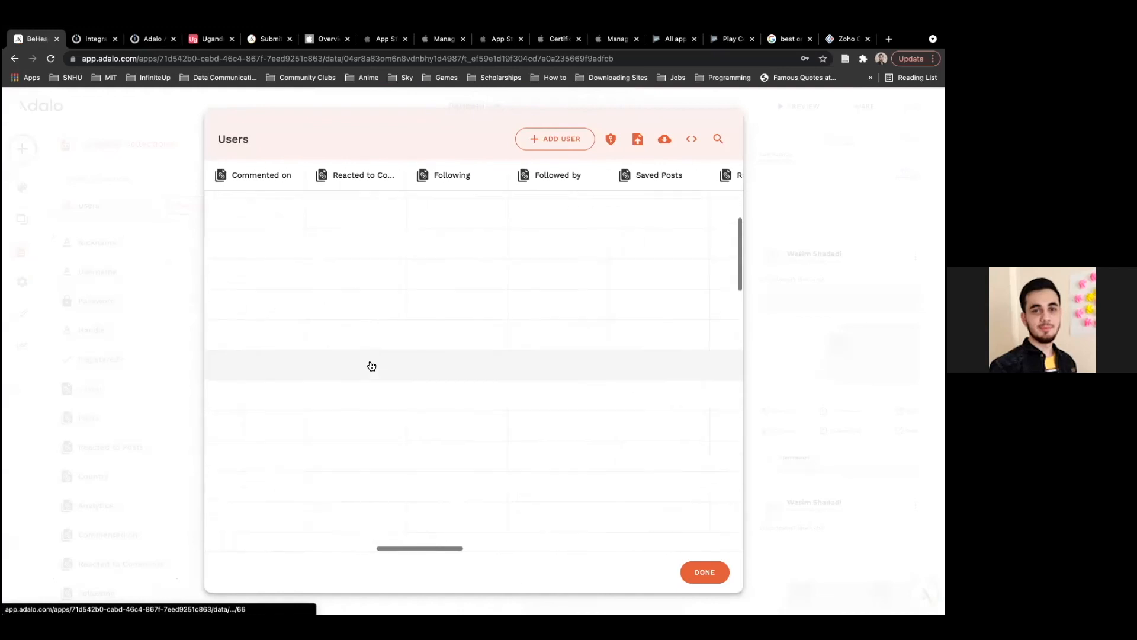
scroll(453, 333, "down", 10)
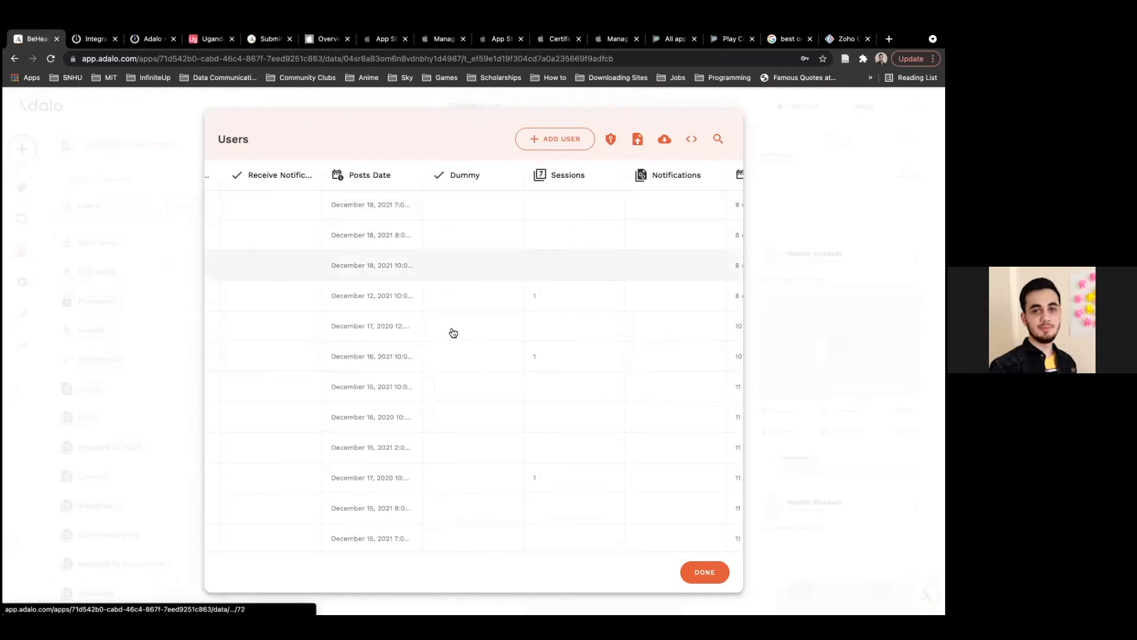
scroll(453, 332, "down", 5)
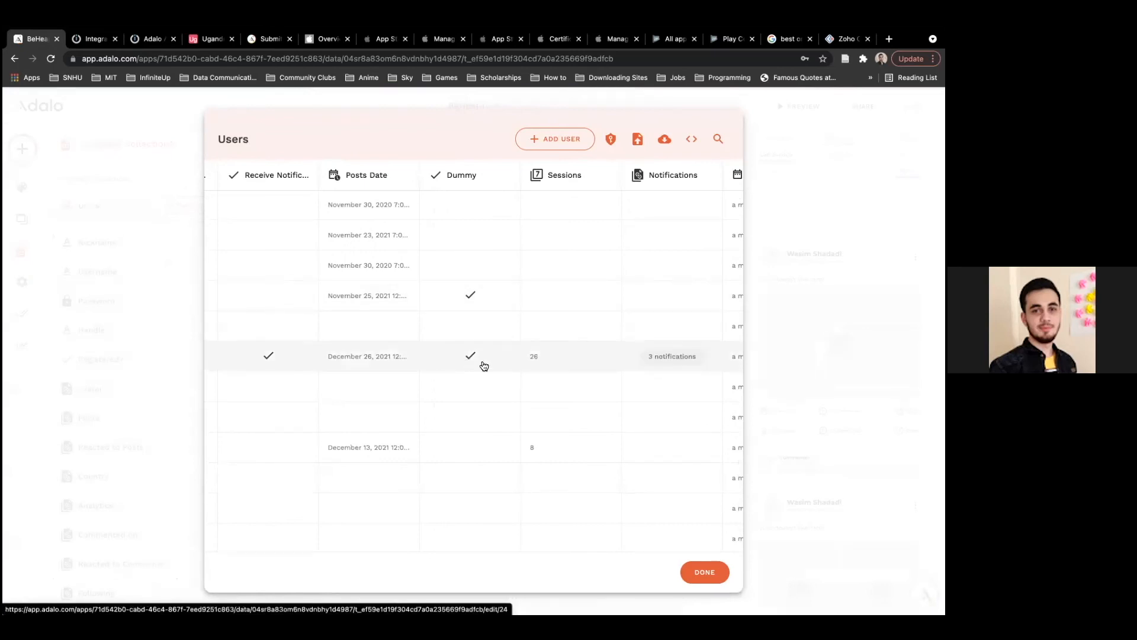
left_click(703, 571)
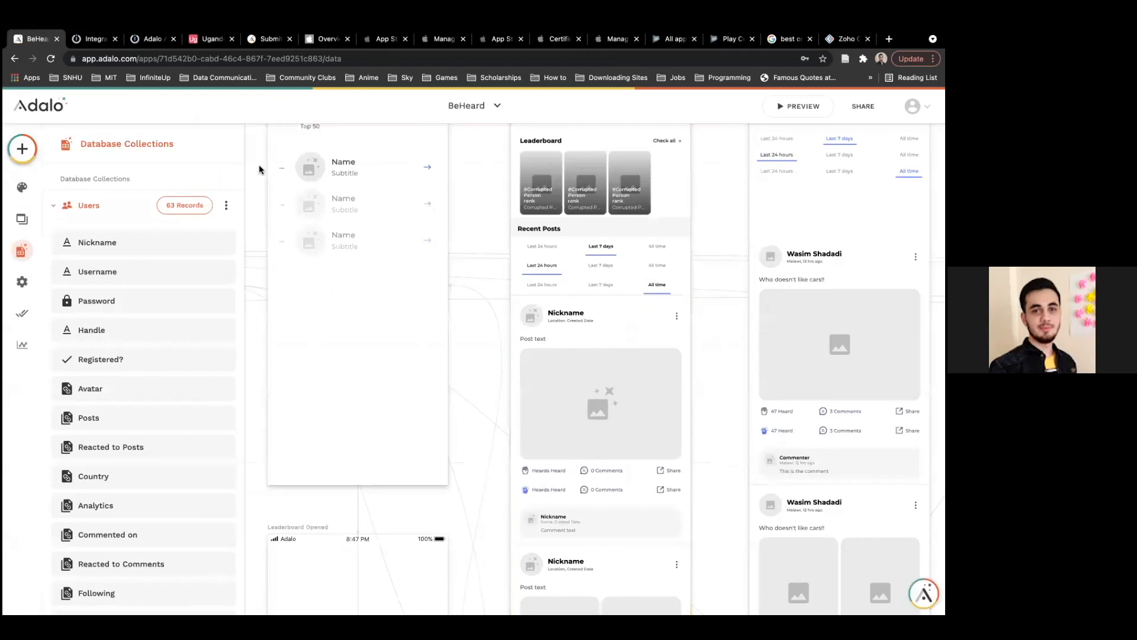
Return to the Integromat scenario and save the Dummy filter between List Records and Get a Record.
left_click(95, 39)
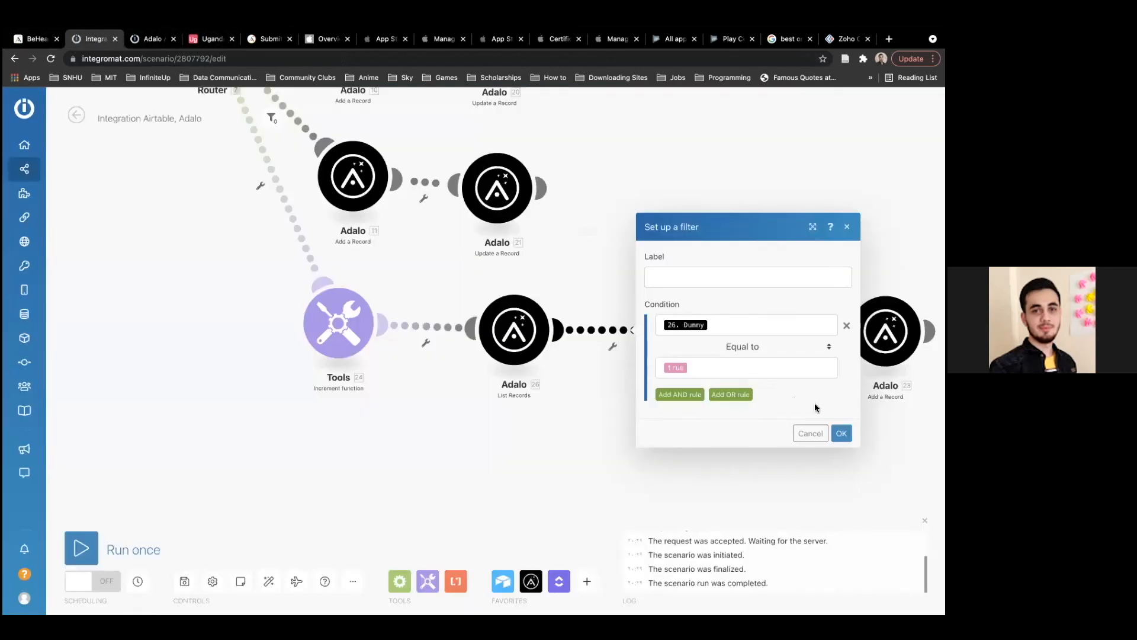
left_click(842, 433)
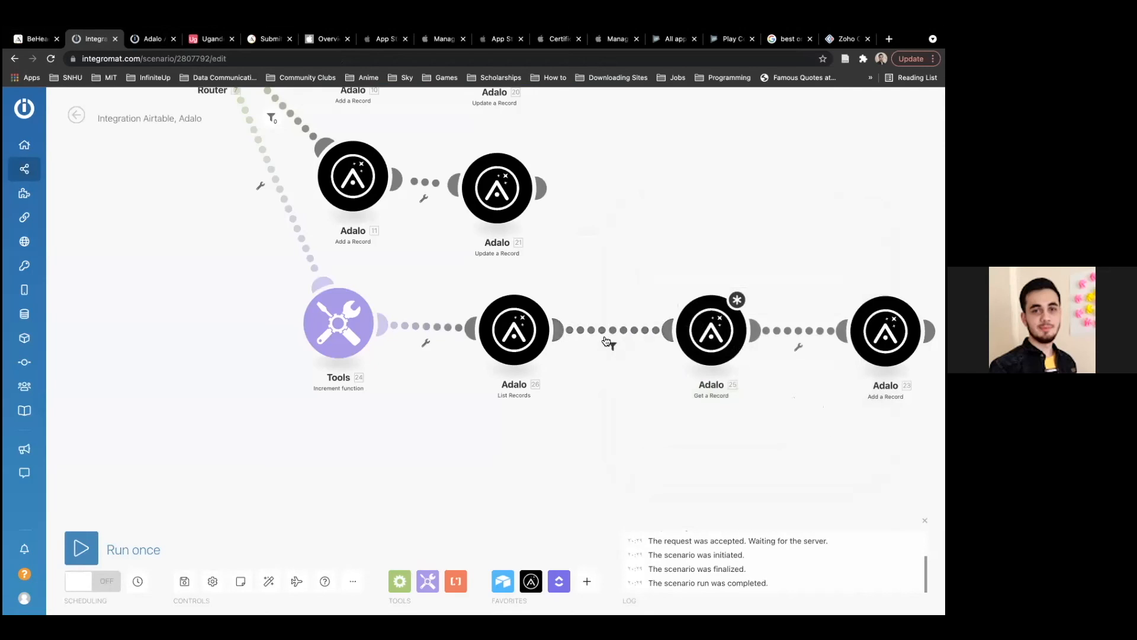
Review the Get a Record module's connection and Record ID field, and cancel its settings.
left_click(699, 328)
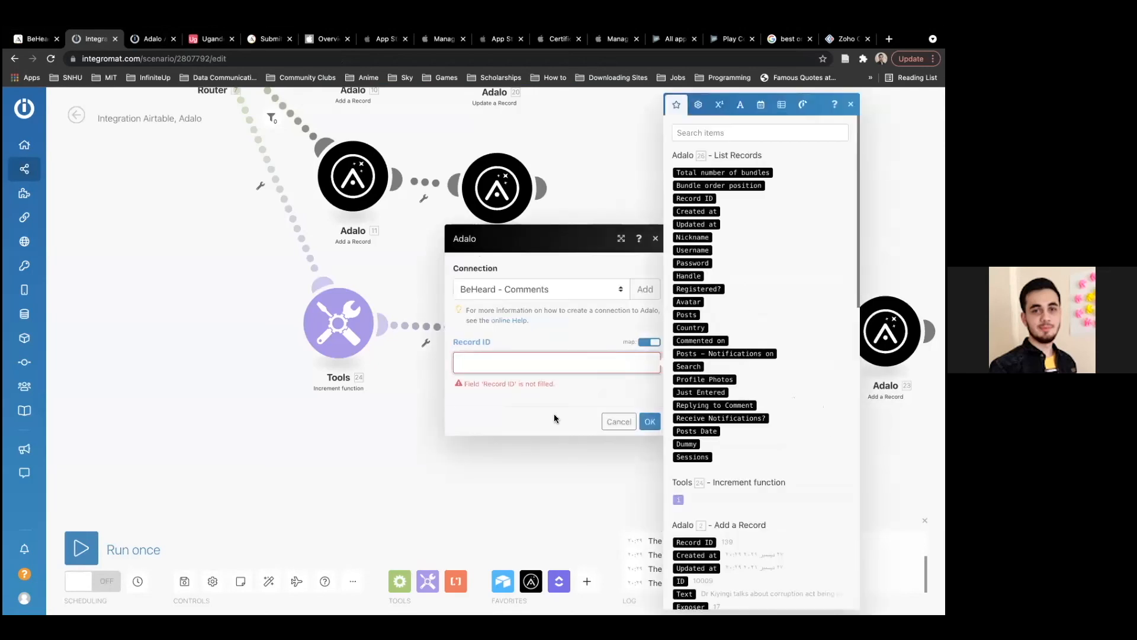
left_click(535, 467)
left_click(535, 467)
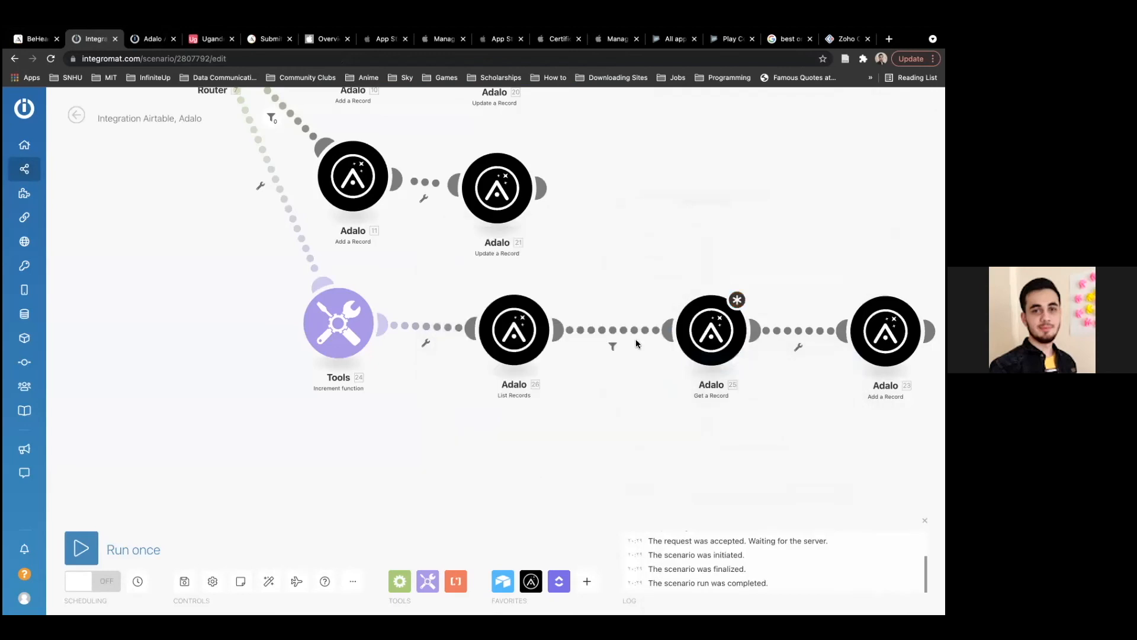
left_click(698, 324)
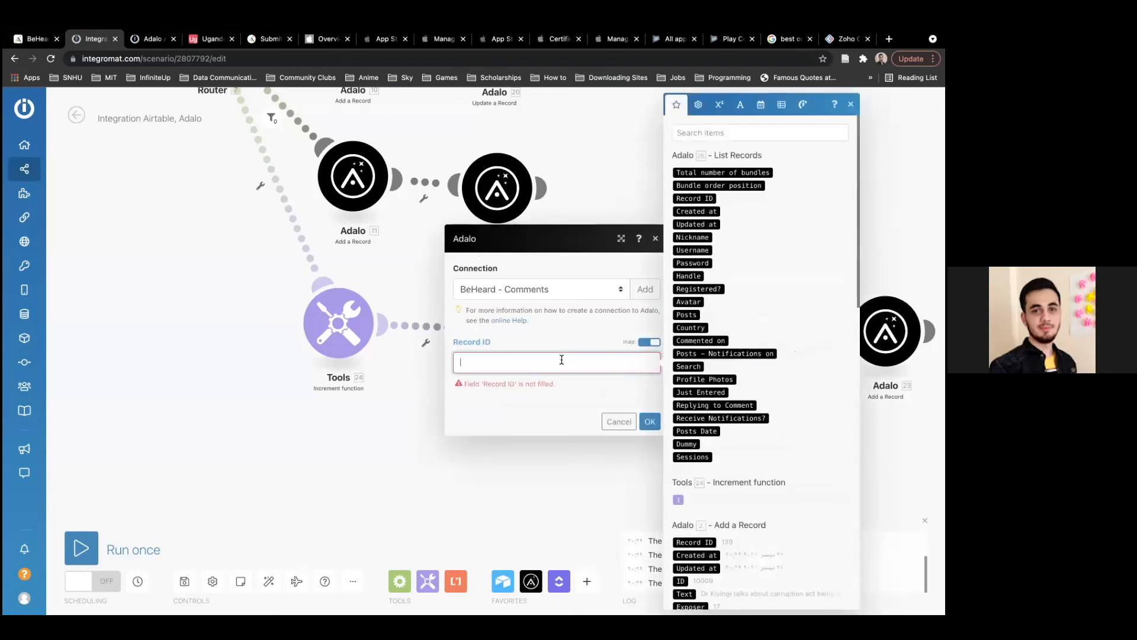
left_click(619, 421)
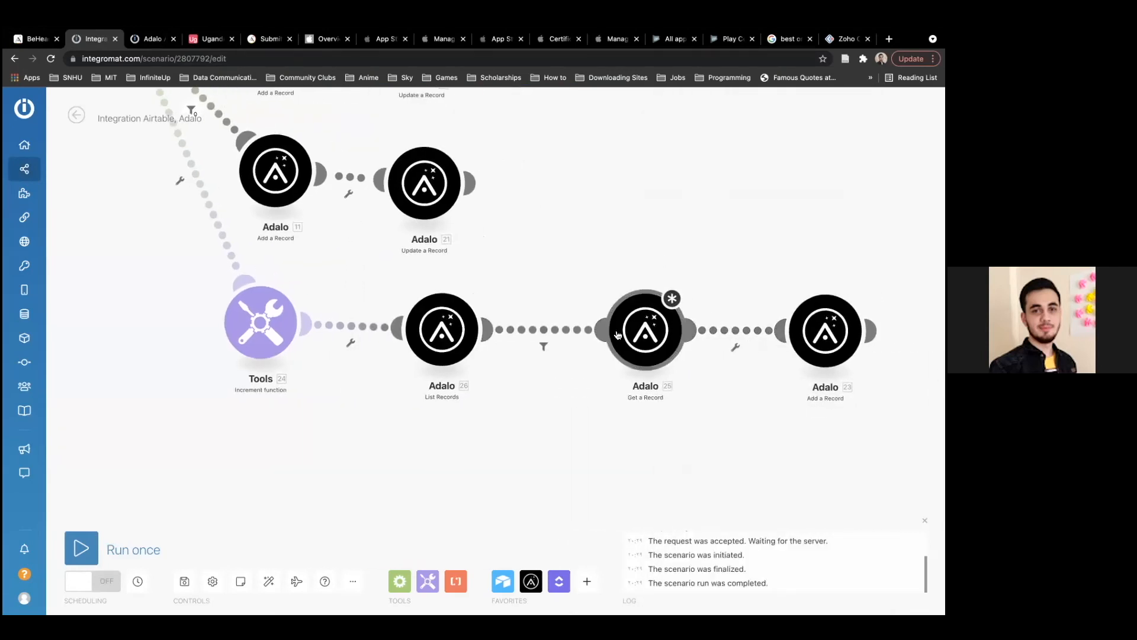
left_click(734, 346)
left_click(747, 358)
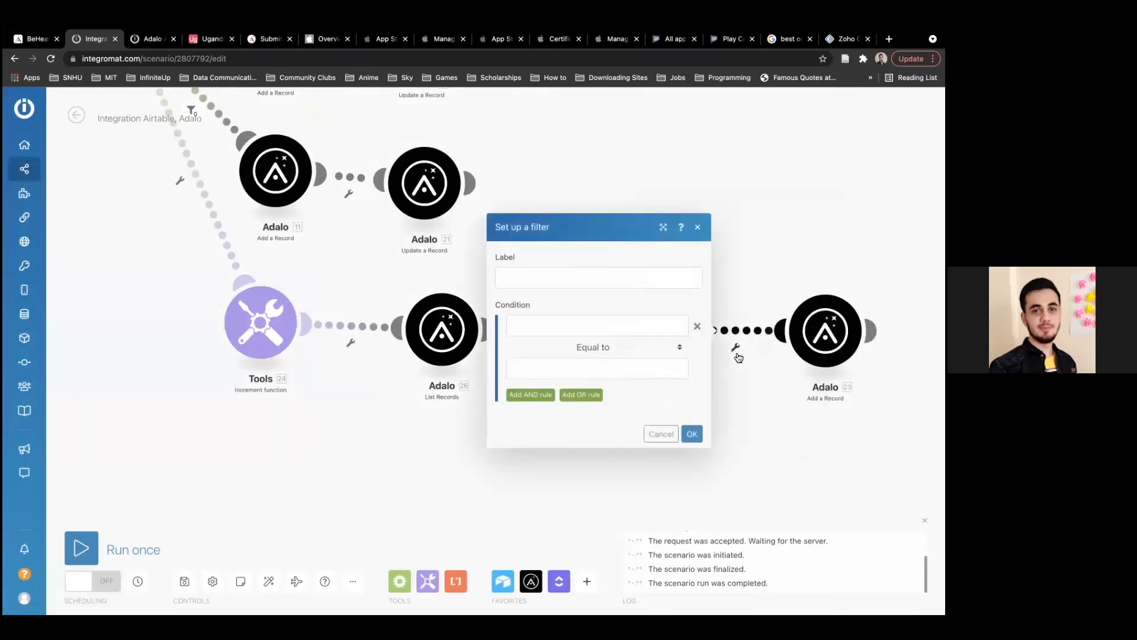
left_click(674, 436)
Map the Record ID from List Records into the Record ID field of the Get a Record module.
left_click(664, 346)
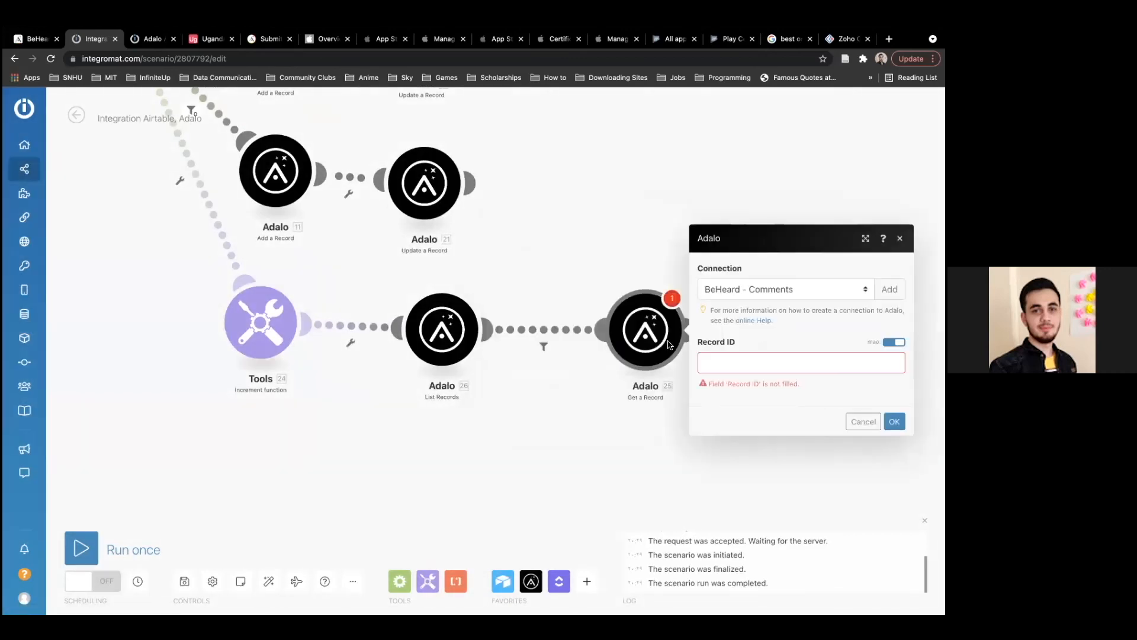
left_click(752, 355)
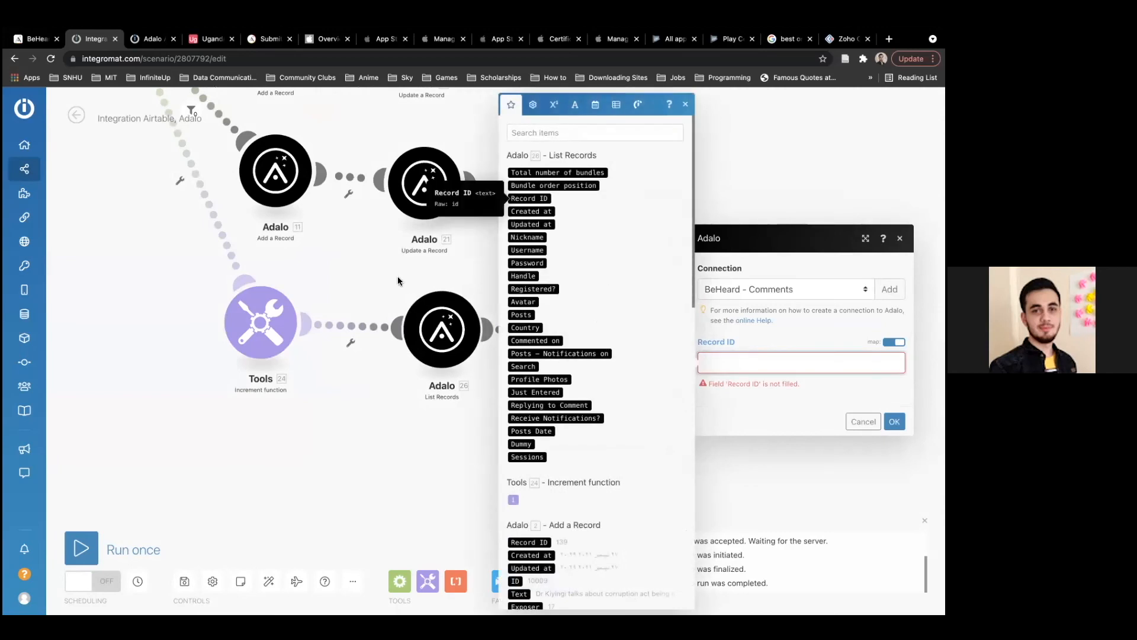
left_click_drag(533, 199, 730, 360)
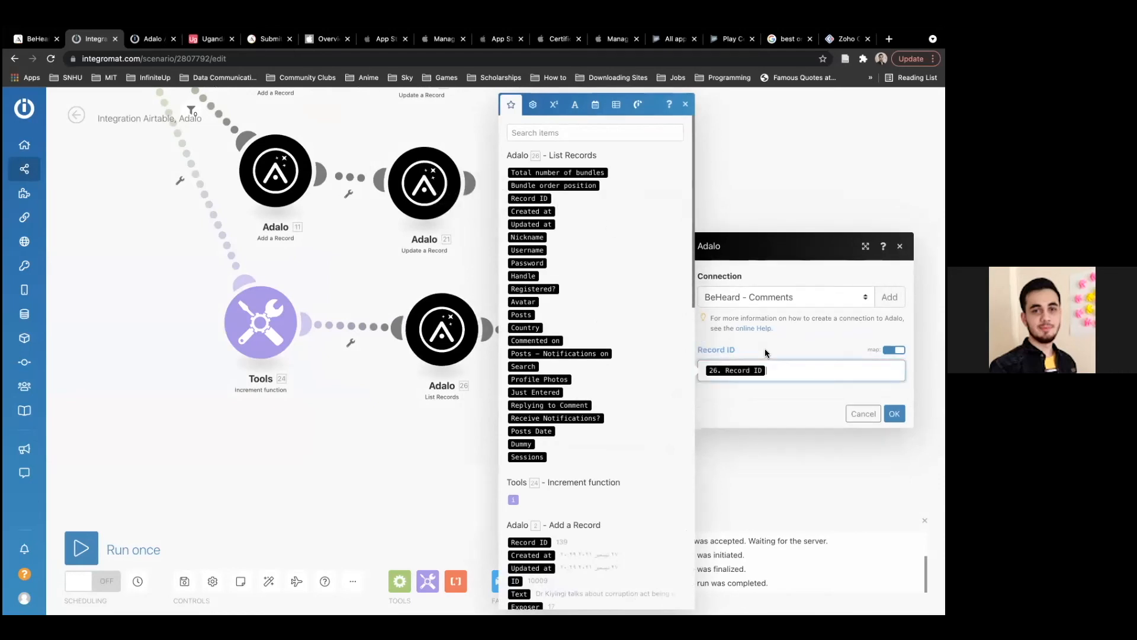
left_click(765, 352)
left_click(783, 378)
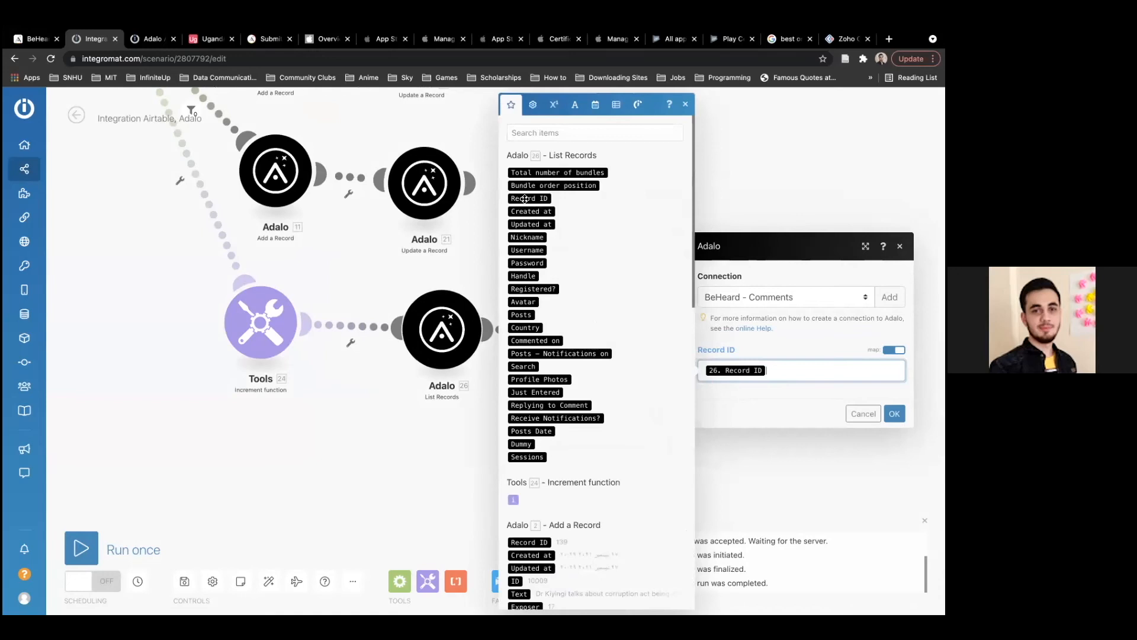
mouse_move(517, 202)
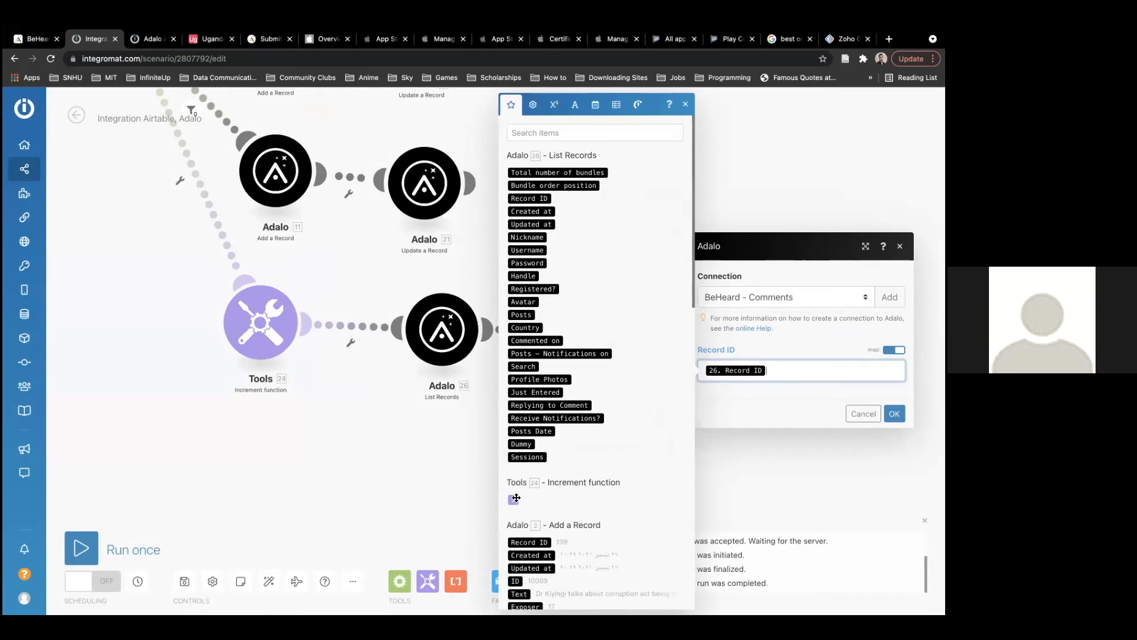
mouse_move(515, 500)
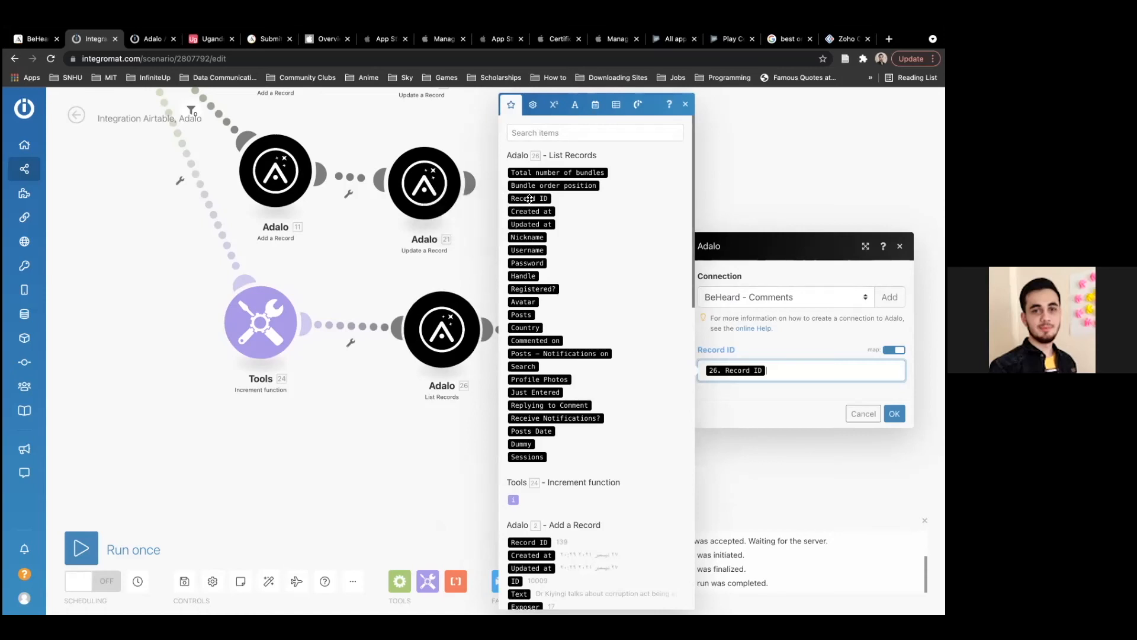
left_click(454, 271)
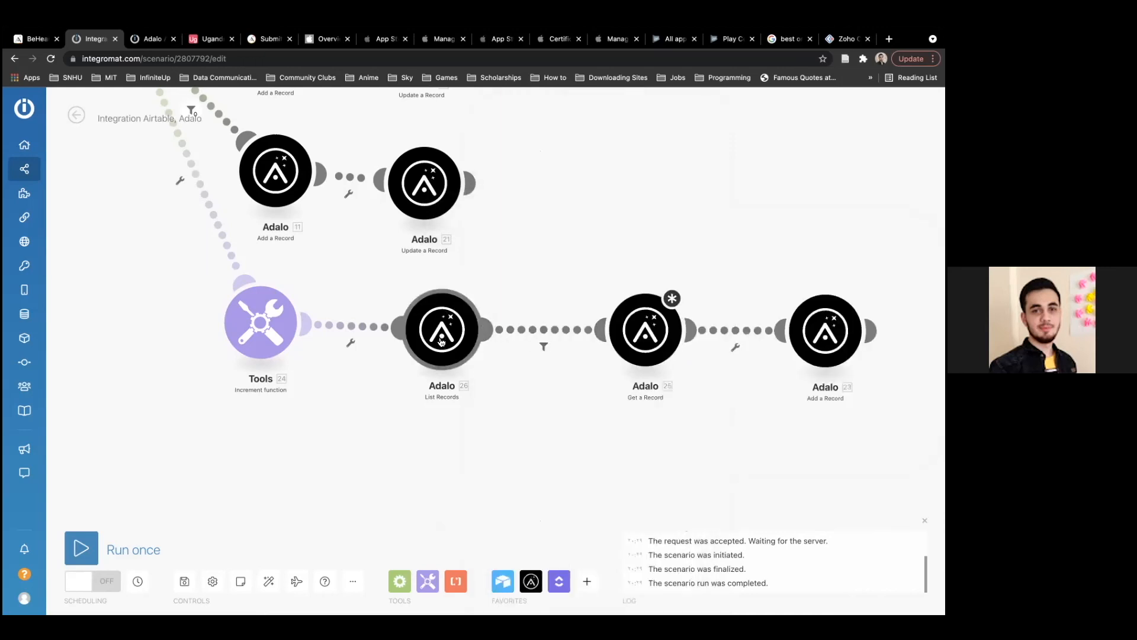
left_click(545, 344)
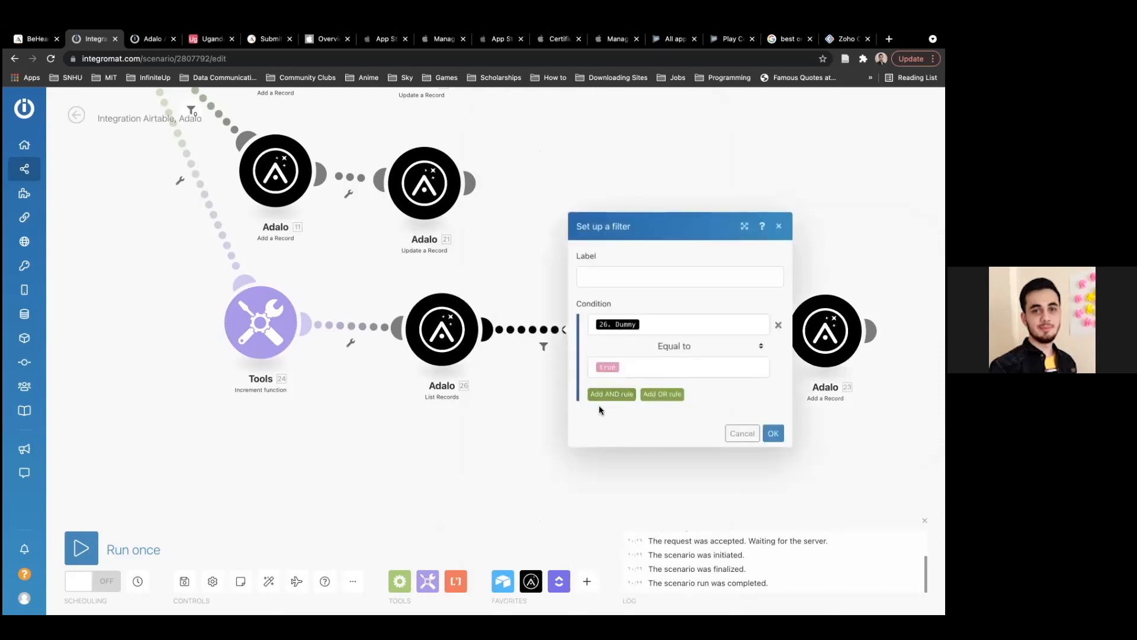
left_click(613, 395)
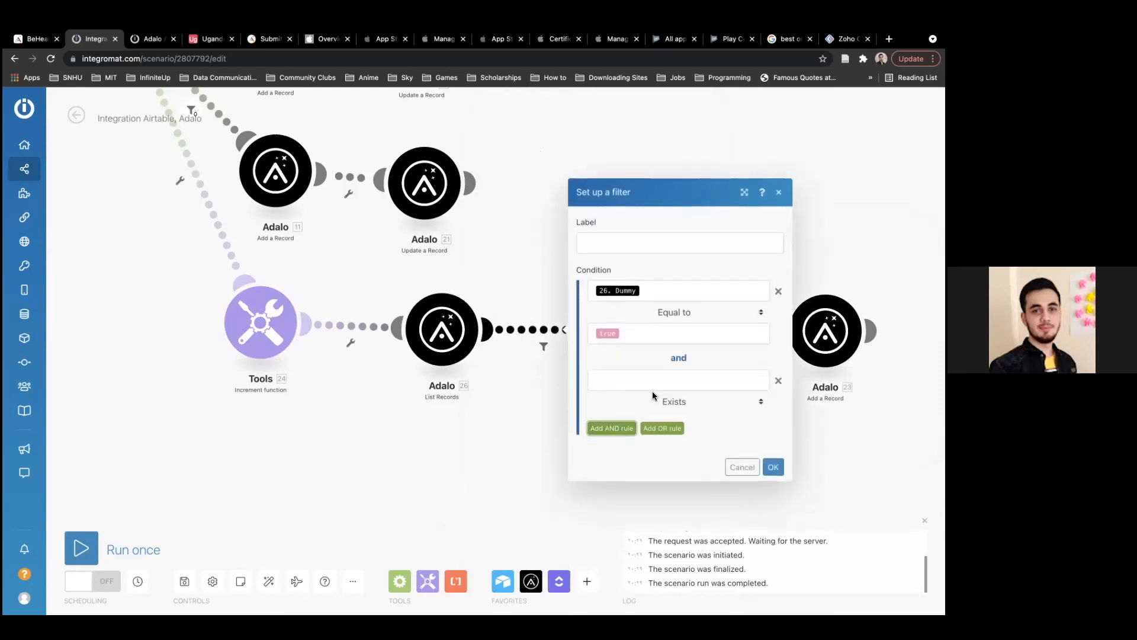
left_click(777, 380)
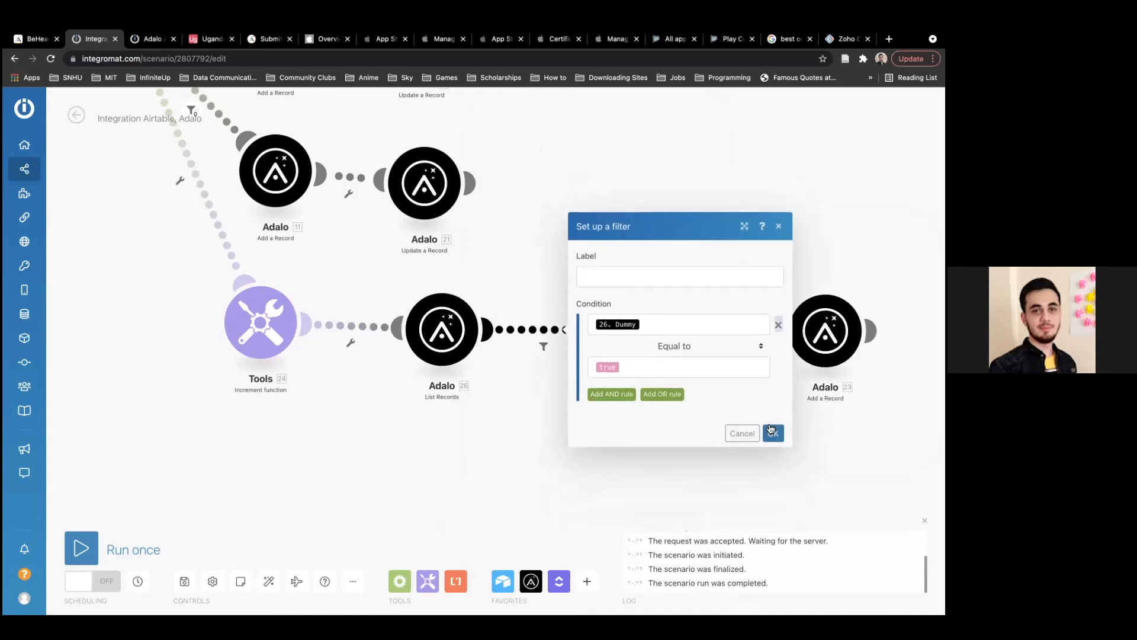
left_click(772, 431)
Review the List Records module's connection and limit and the Dummy filter's condition, and cancel both dialogs.
left_click(446, 354)
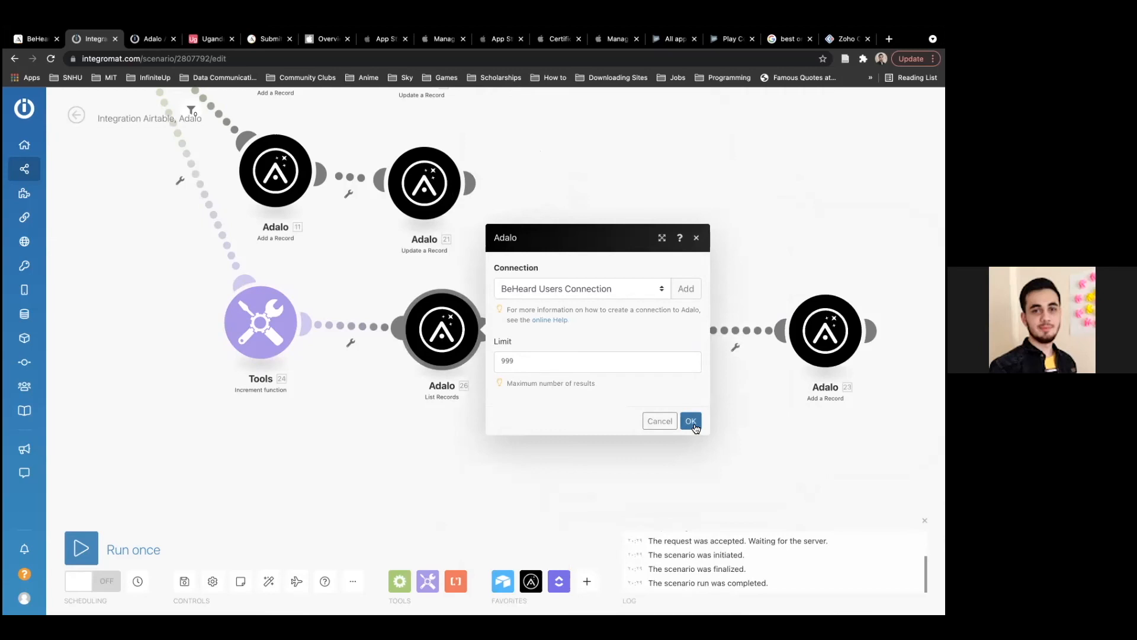
left_click(612, 366)
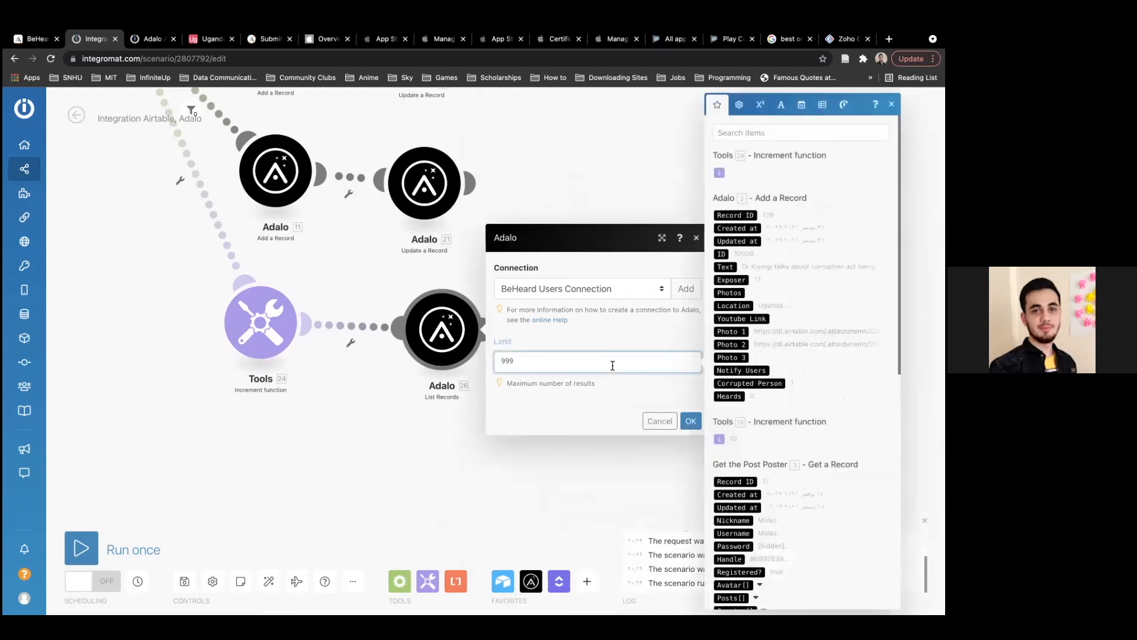
left_click(660, 420)
left_click(544, 350)
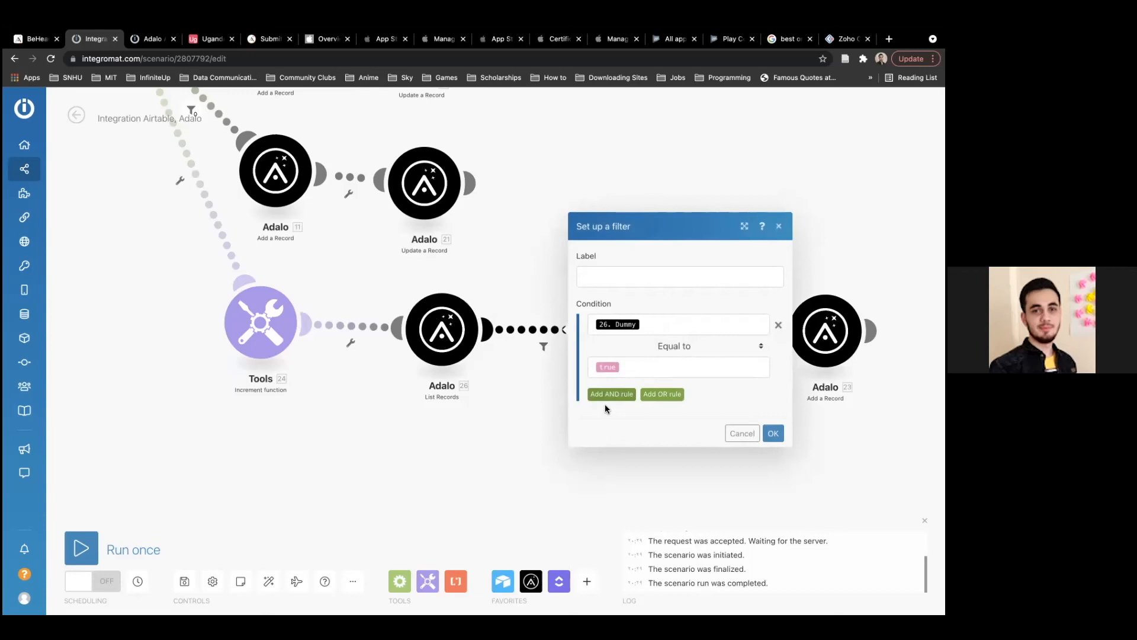
left_click(742, 430)
Save the Get a Record module's settings with the mapped Record ID.
left_click_drag(706, 431, 563, 431)
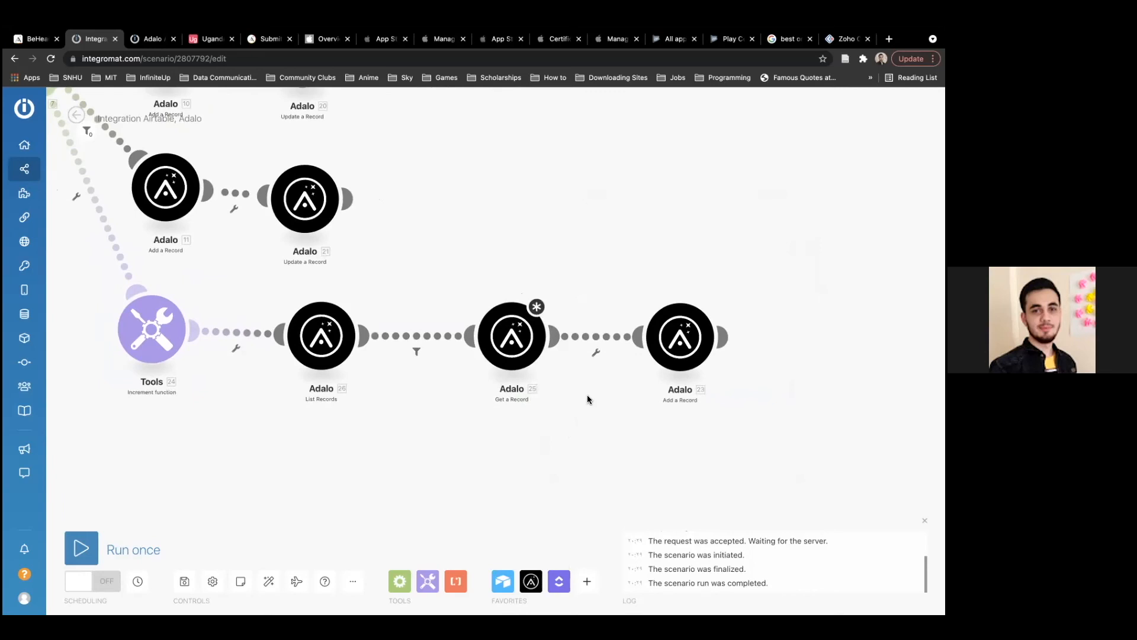
left_click_drag(587, 399, 563, 407)
left_click(479, 318)
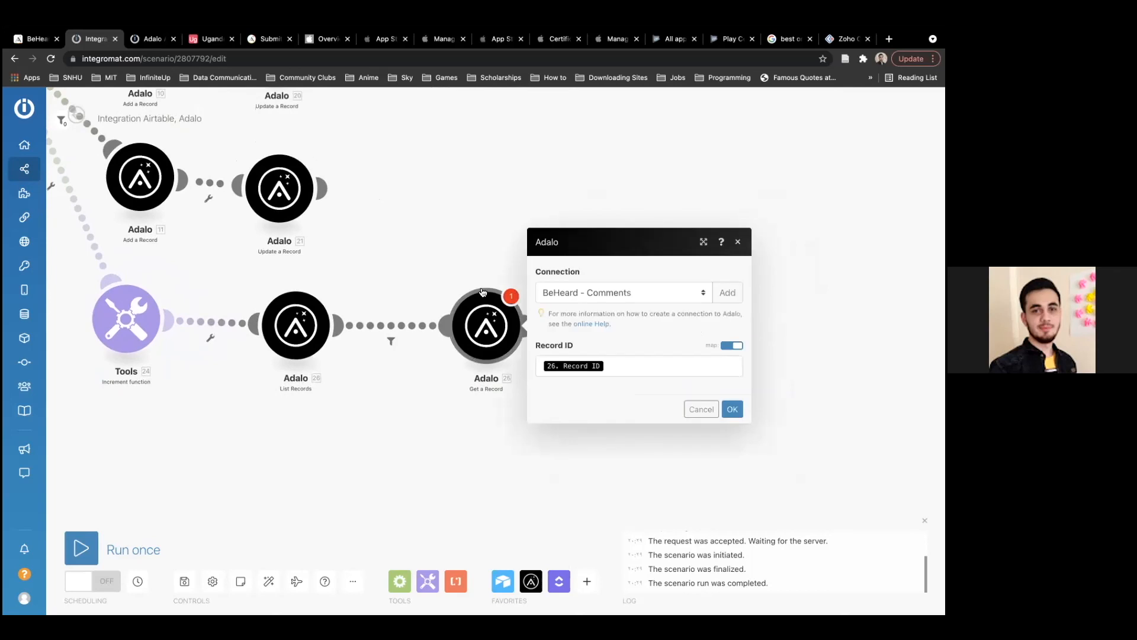
left_click(733, 410)
Try mapping Get a Record's Record ID and its ID to the Commenter field of the last Add a Record module, and clear the field.
left_click_drag(714, 358, 688, 355)
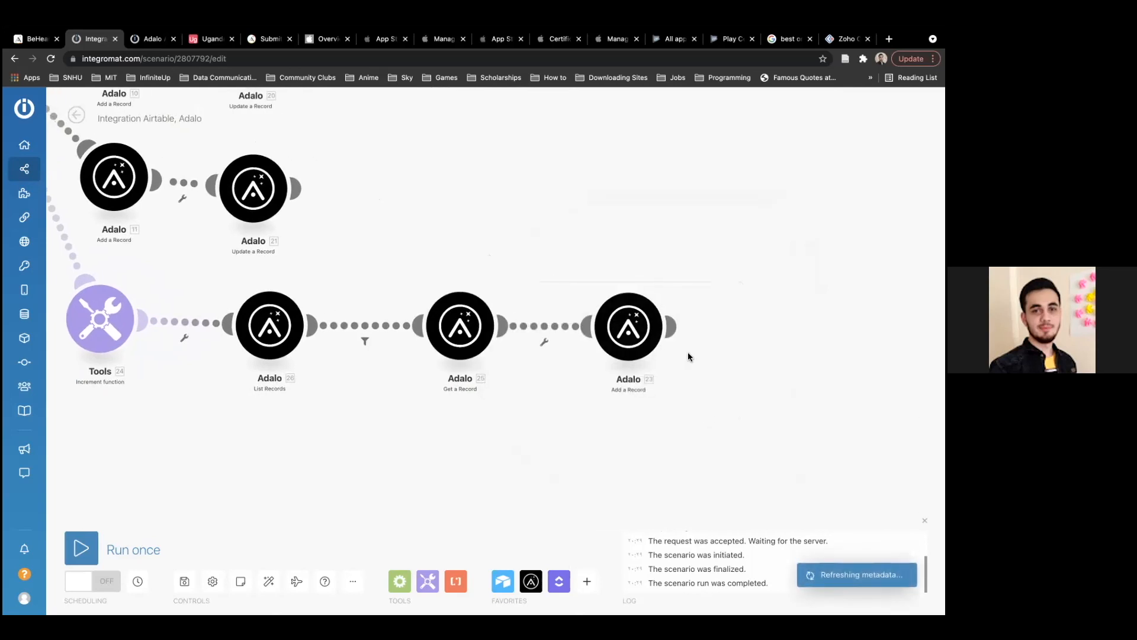
left_click(646, 332)
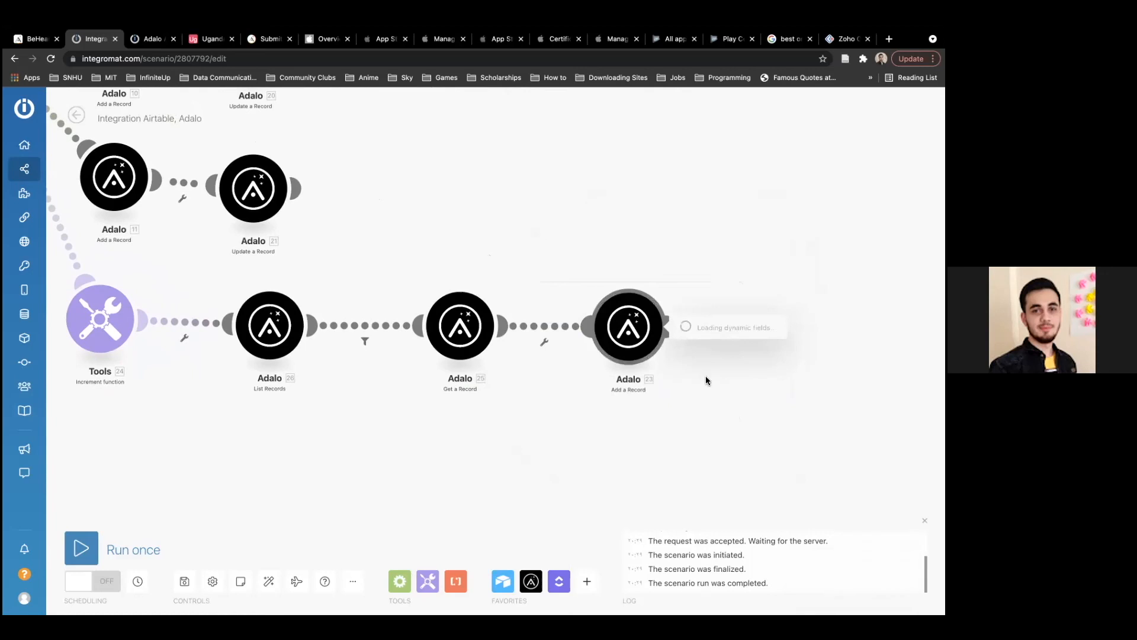
left_click(731, 452)
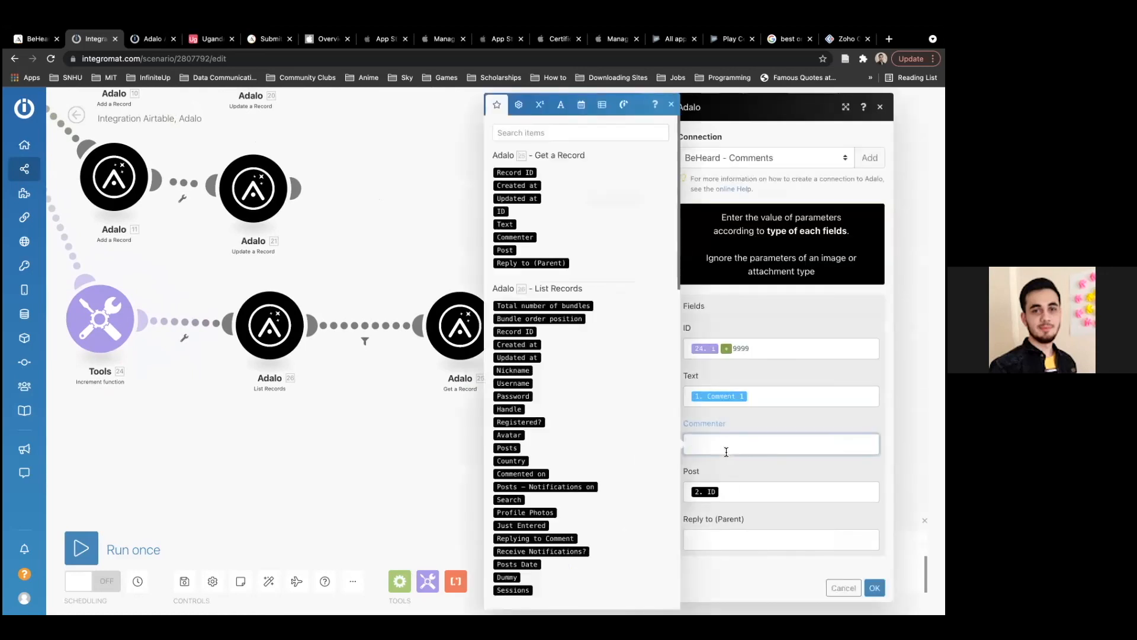
left_click(509, 172)
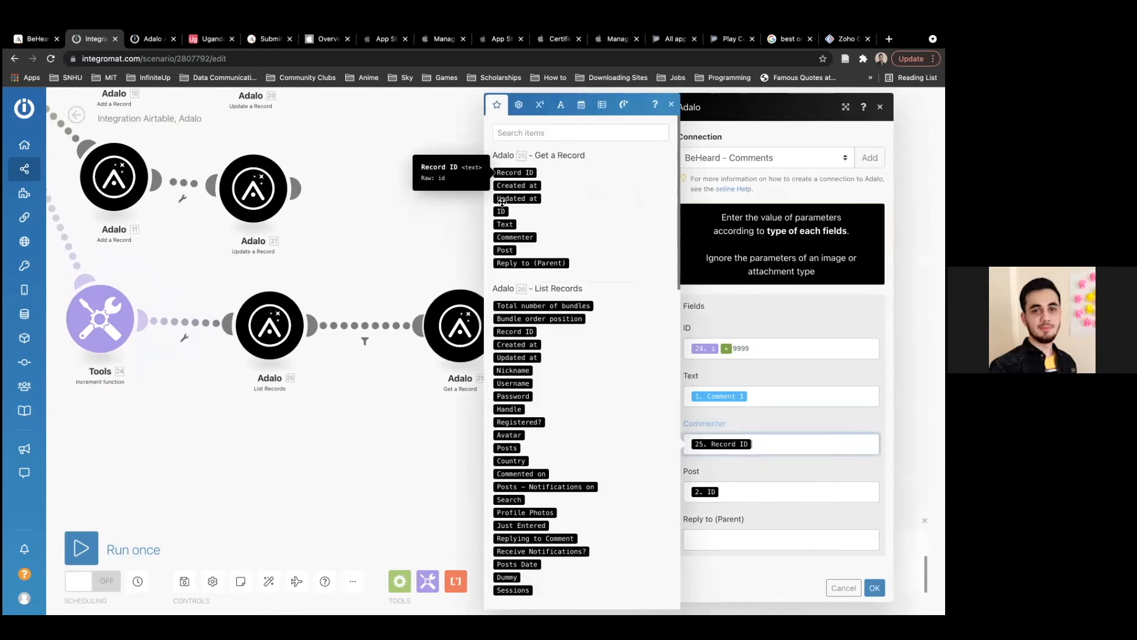
key("BackSpace")
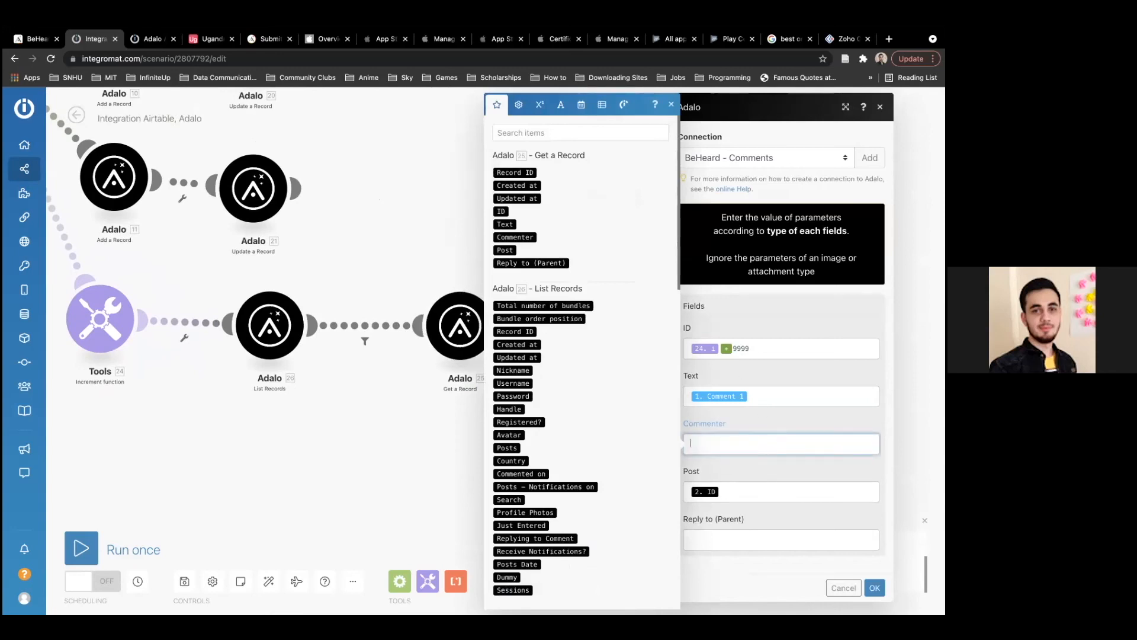
left_click_drag(501, 207, 721, 444)
key("BackSpace")
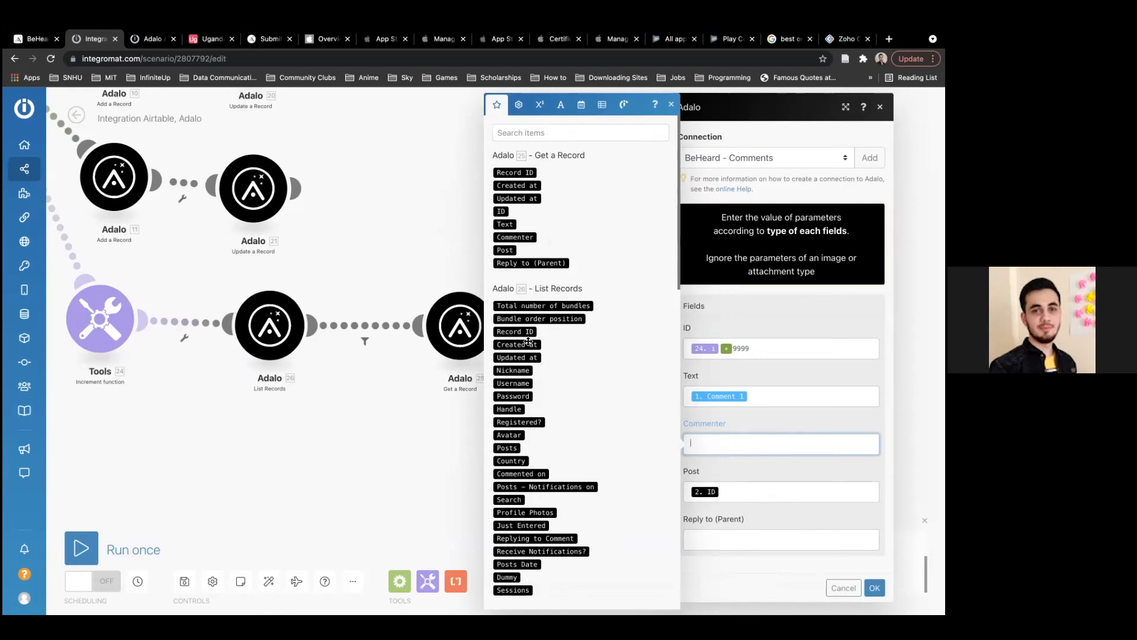
left_click(332, 468)
Check the values available for the last Add a Record module's Commenter field and the connection used by List Records.
left_click(632, 318)
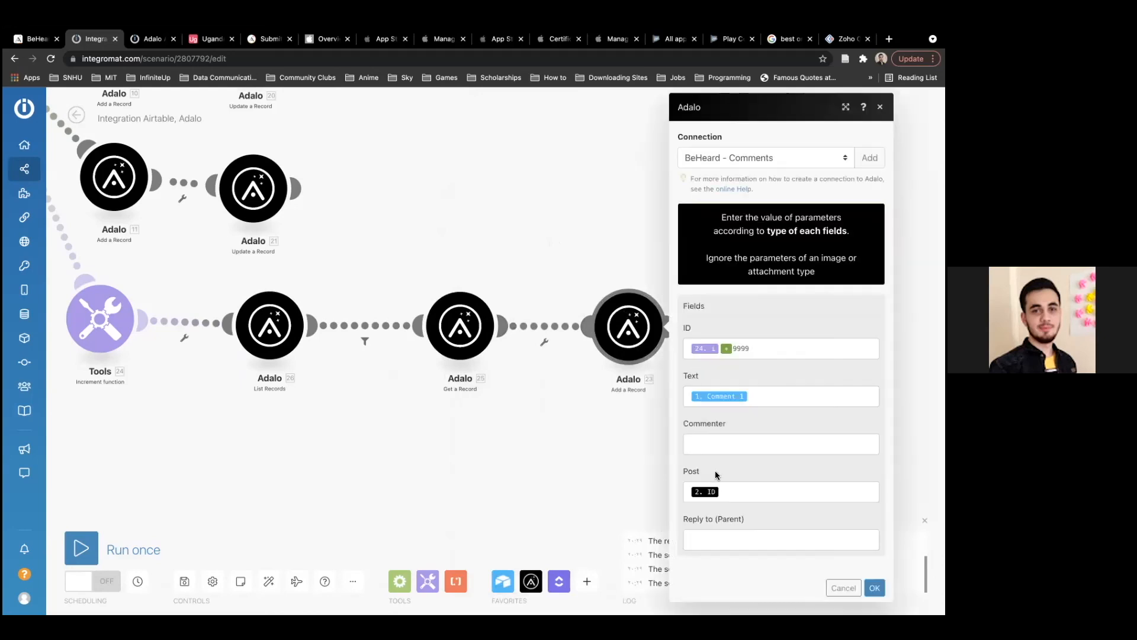
left_click(733, 445)
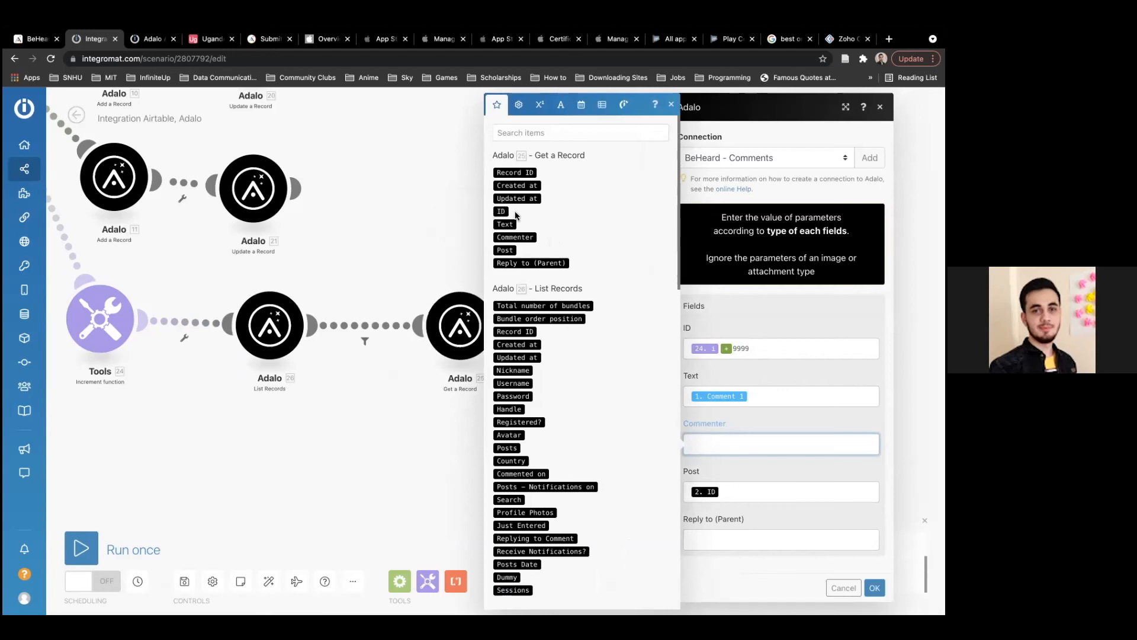
left_click(270, 325)
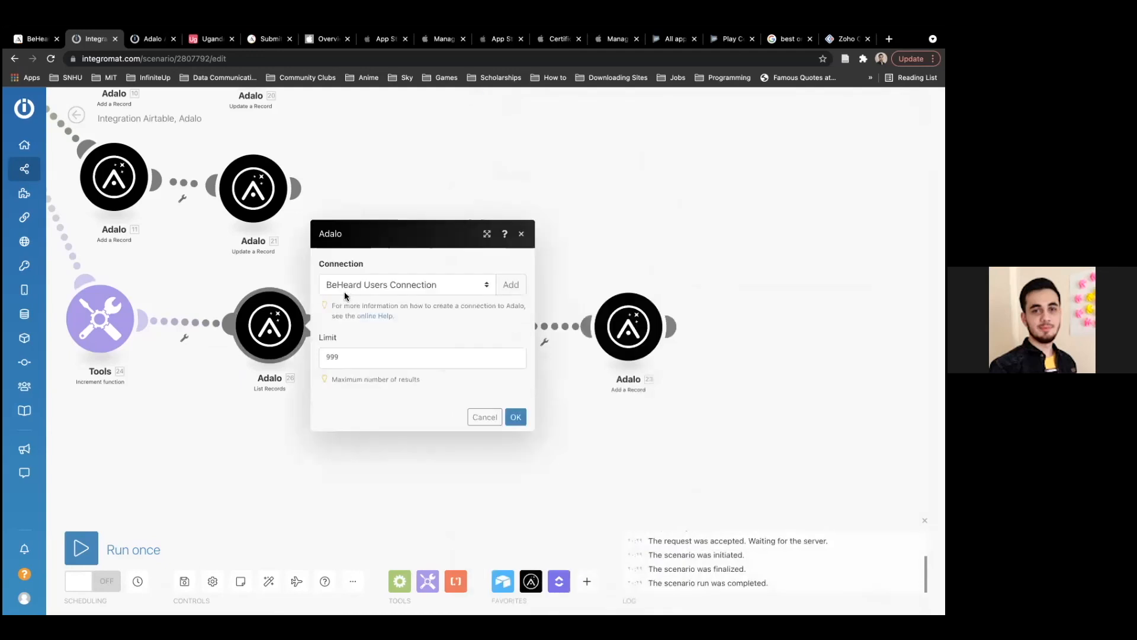
key("Escape")
Change the Get a Record module's connection to BeHeard Users Connection and save it.
left_click(476, 309)
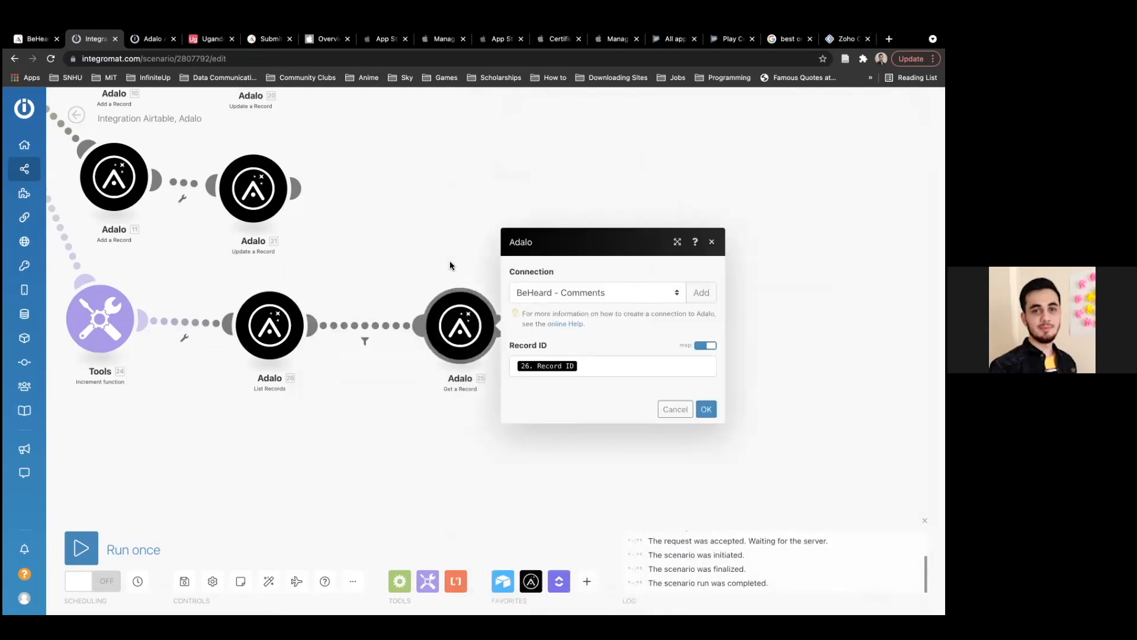
left_click(562, 298)
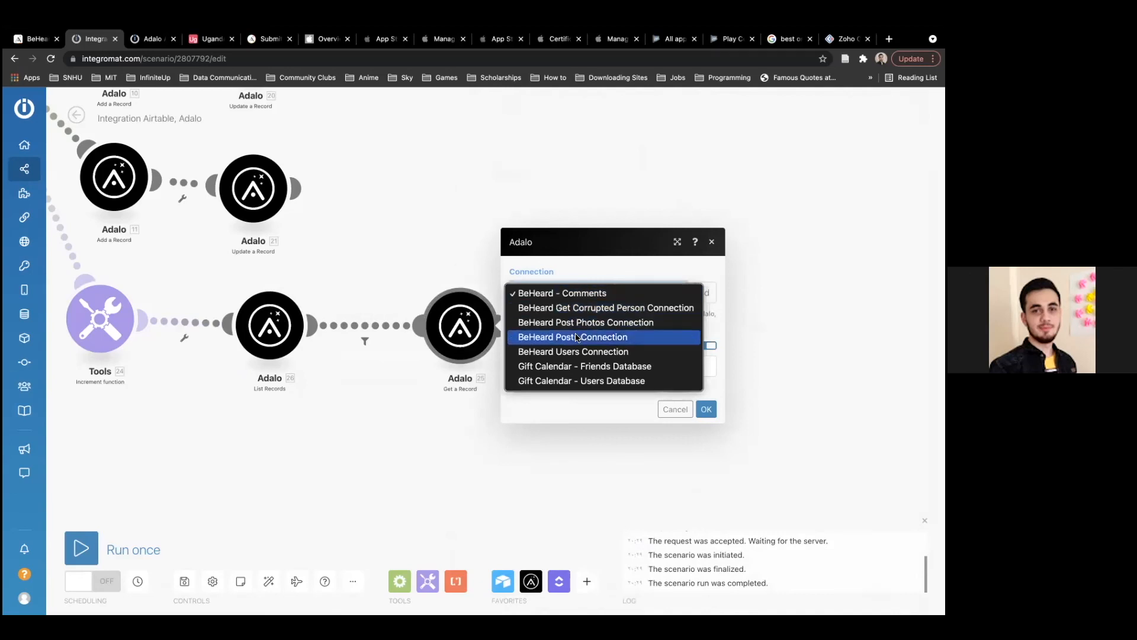
left_click(572, 352)
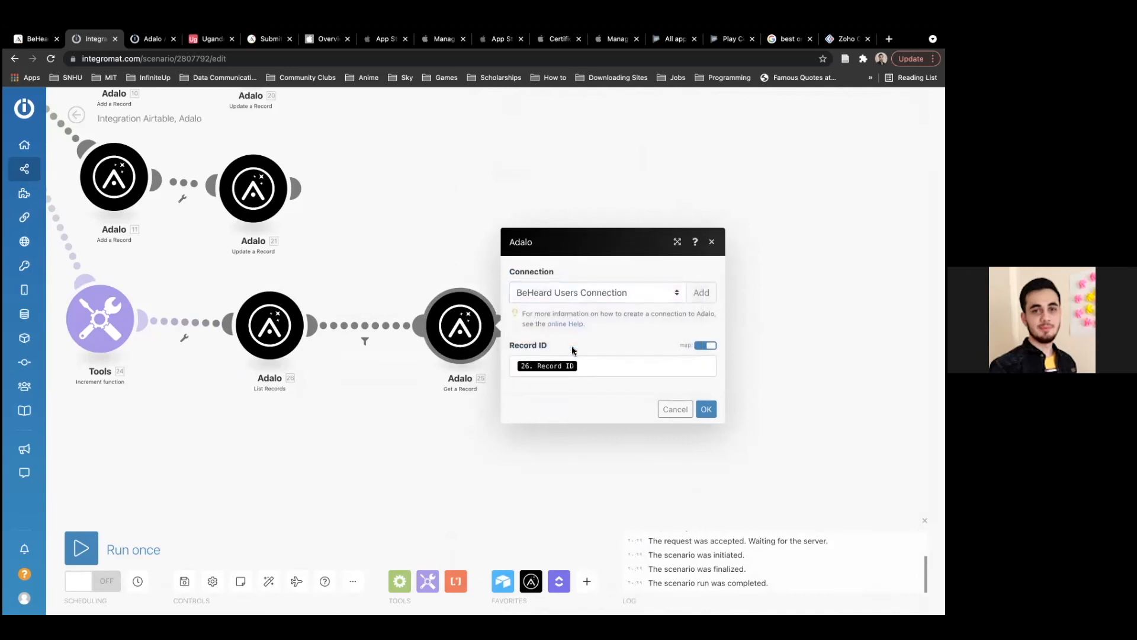
left_click(704, 410)
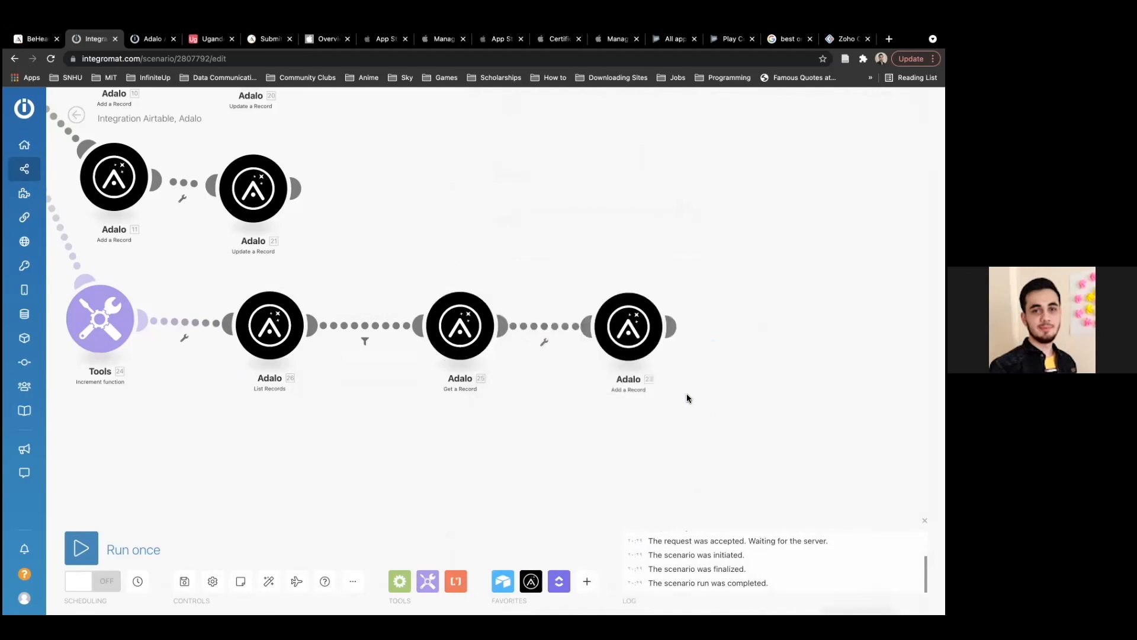
Map Get a Record's Nickname to the Commenter field of the last Add a Record module and save it.
left_click(624, 328)
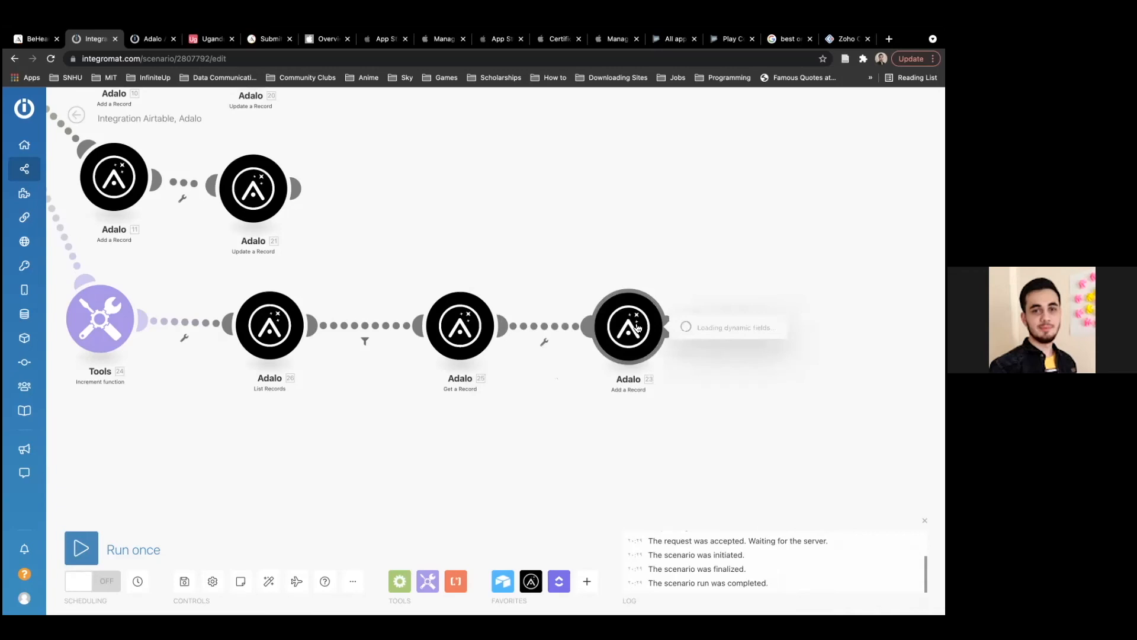
left_click(719, 446)
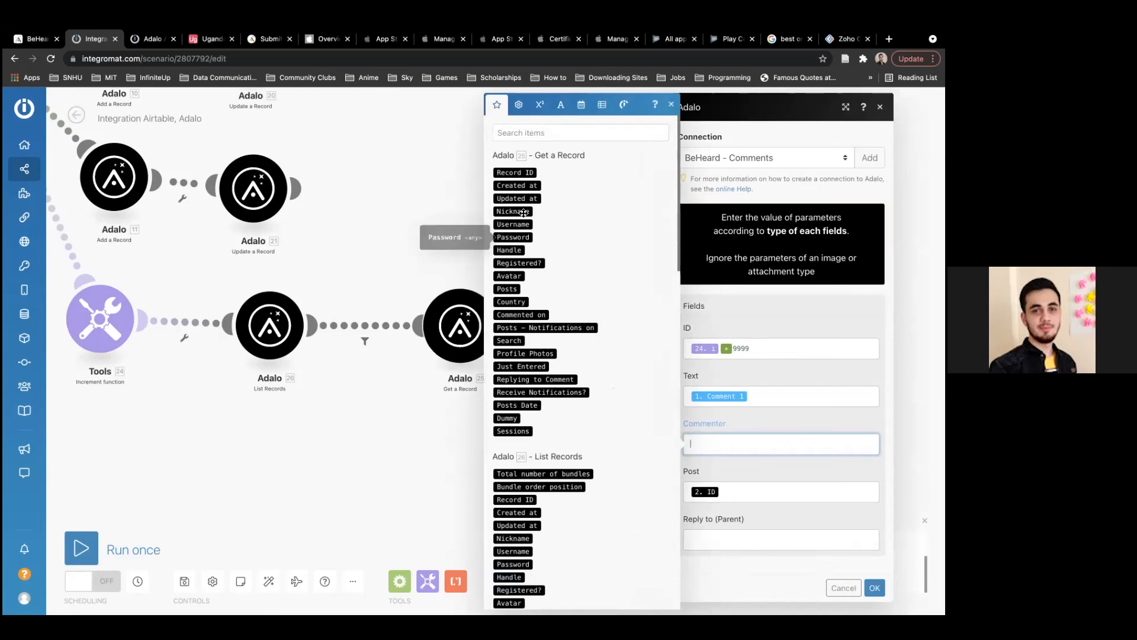
left_click_drag(513, 211, 729, 443)
left_click(770, 412)
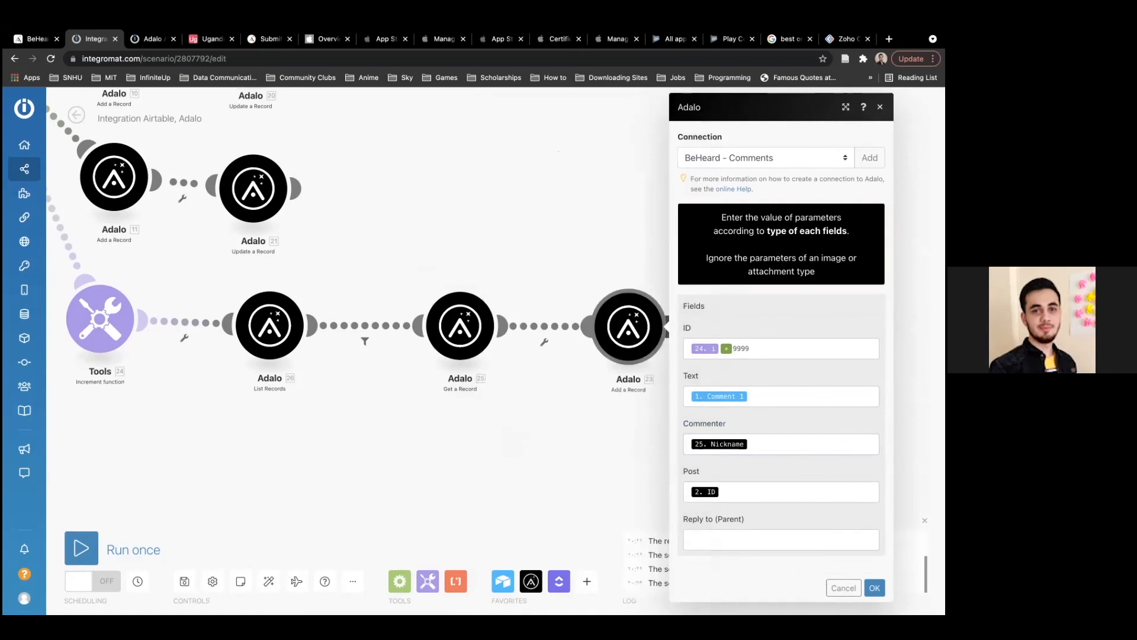
left_click(876, 589)
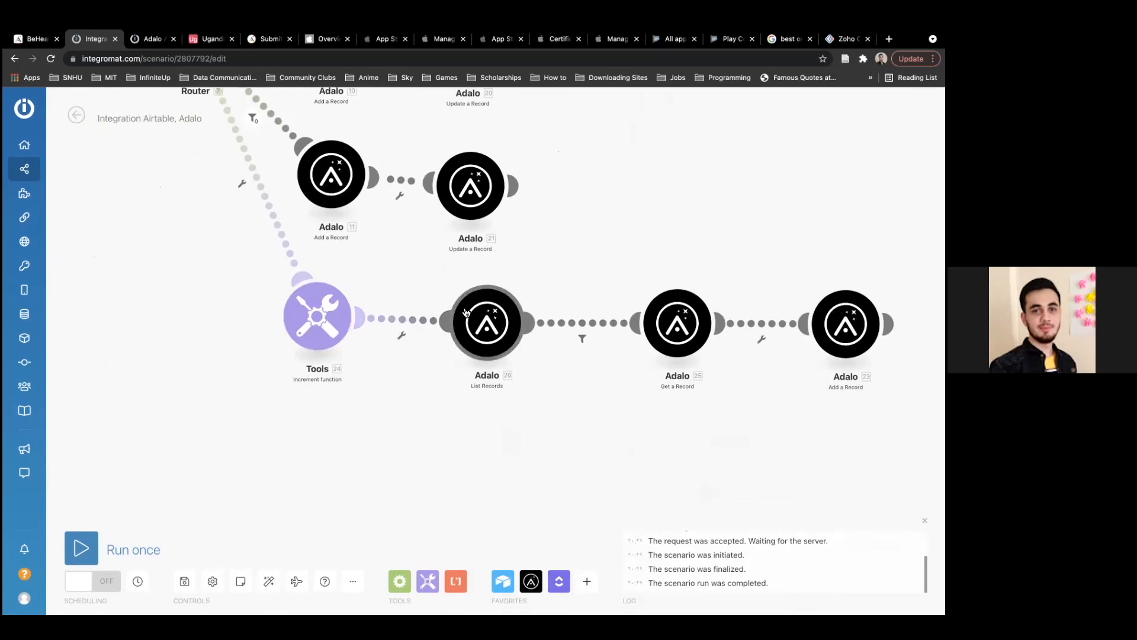
Move the Increment function module of the comment route slightly lower on the canvas.
mouse_move(317, 314)
left_mouse_down()
mouse_move(351, 313)
mouse_move(317, 324)
left_mouse_up()
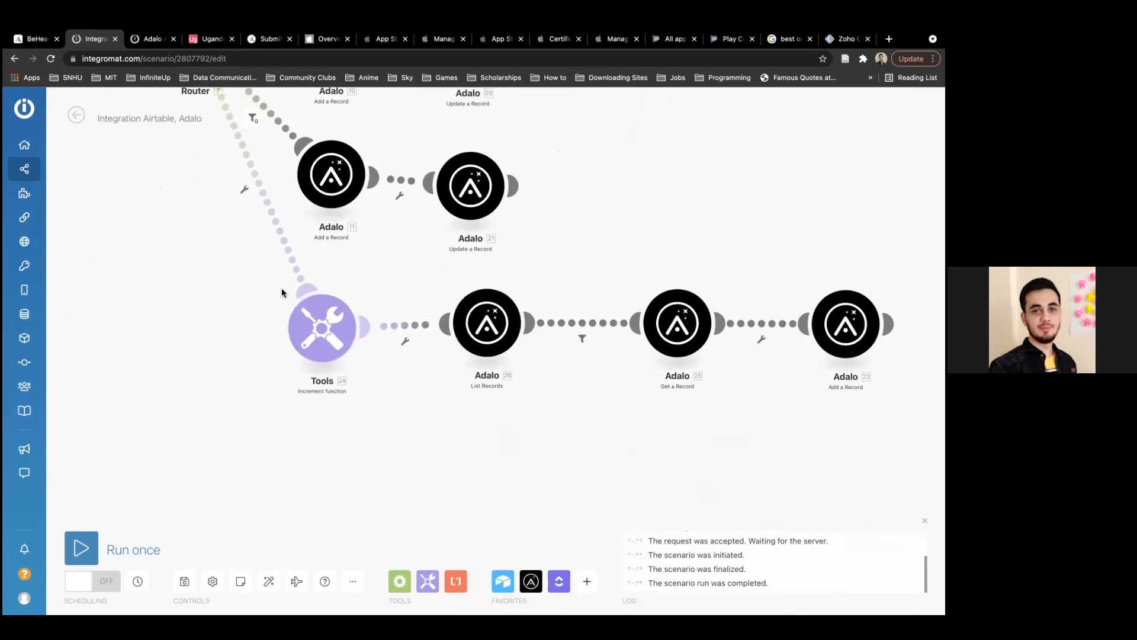
right_click(305, 292)
left_click(237, 345)
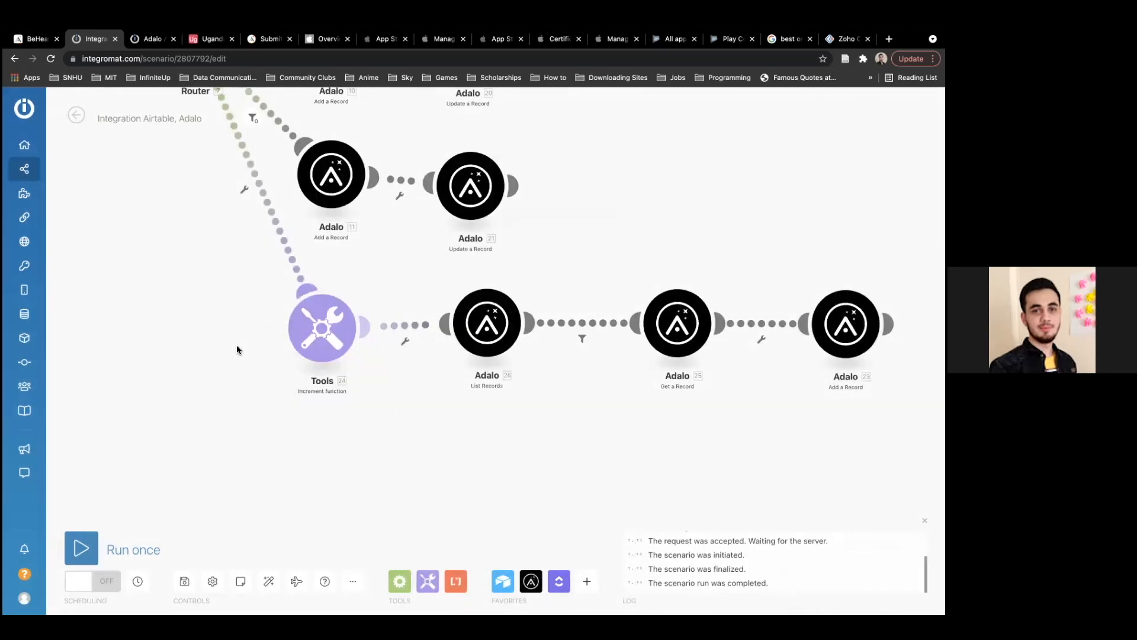
Add a Sleep tool before the comment route's Increment function and space out the route's modules on the canvas.
left_click(428, 580)
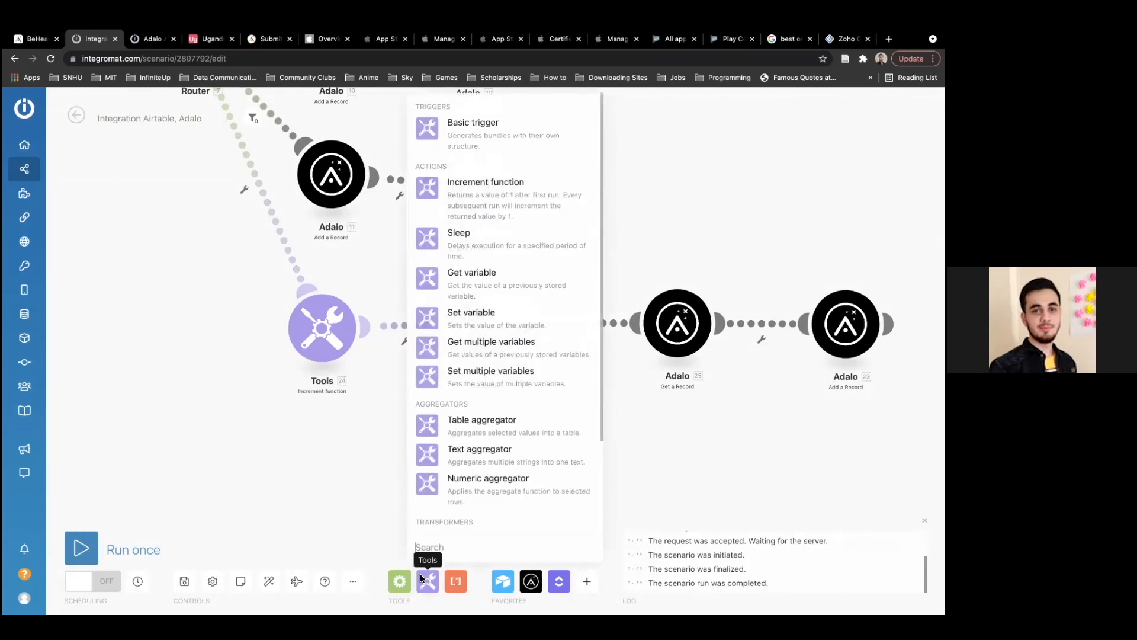
left_click(475, 245)
left_click(253, 301)
mouse_move(351, 331)
left_mouse_down()
mouse_move(397, 332)
mouse_move(363, 326)
left_mouse_up()
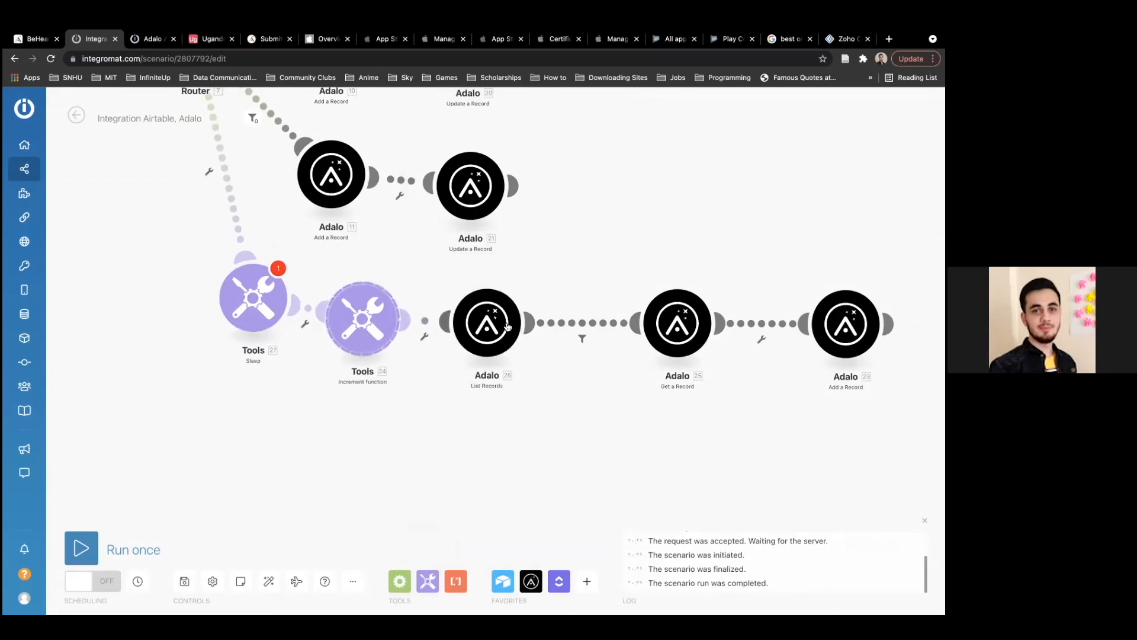
left_click(845, 323, "shift")
left_click_drag(362, 320, 500, 320)
left_click_drag(281, 317, 331, 336)
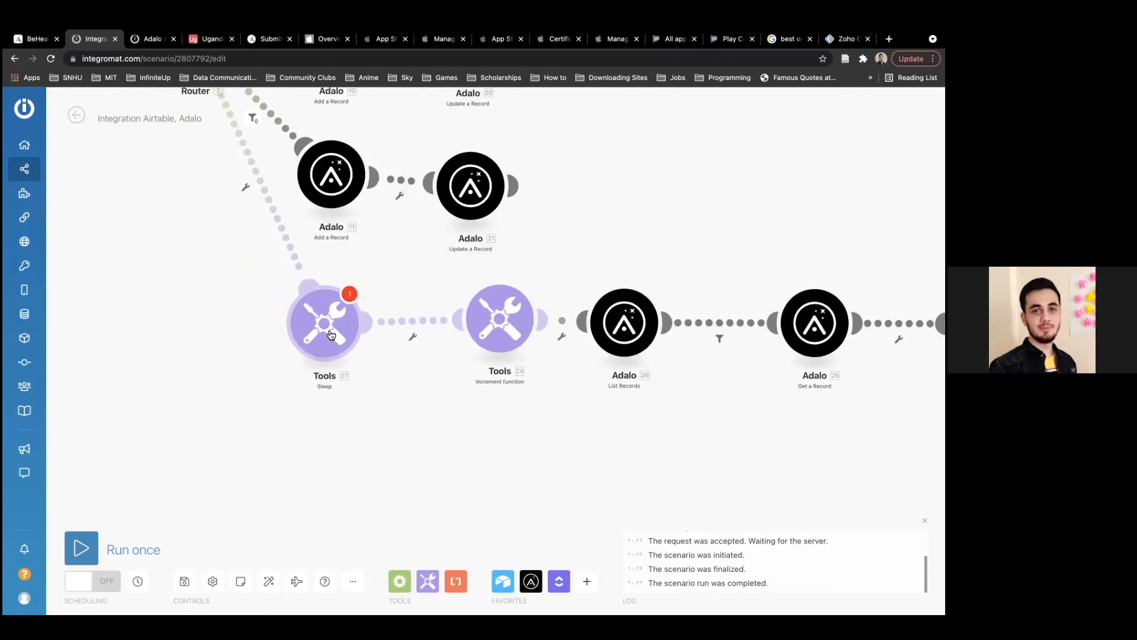
Set the Sleep module's delay to 60 seconds and save it.
left_click(331, 335)
left_click(423, 299)
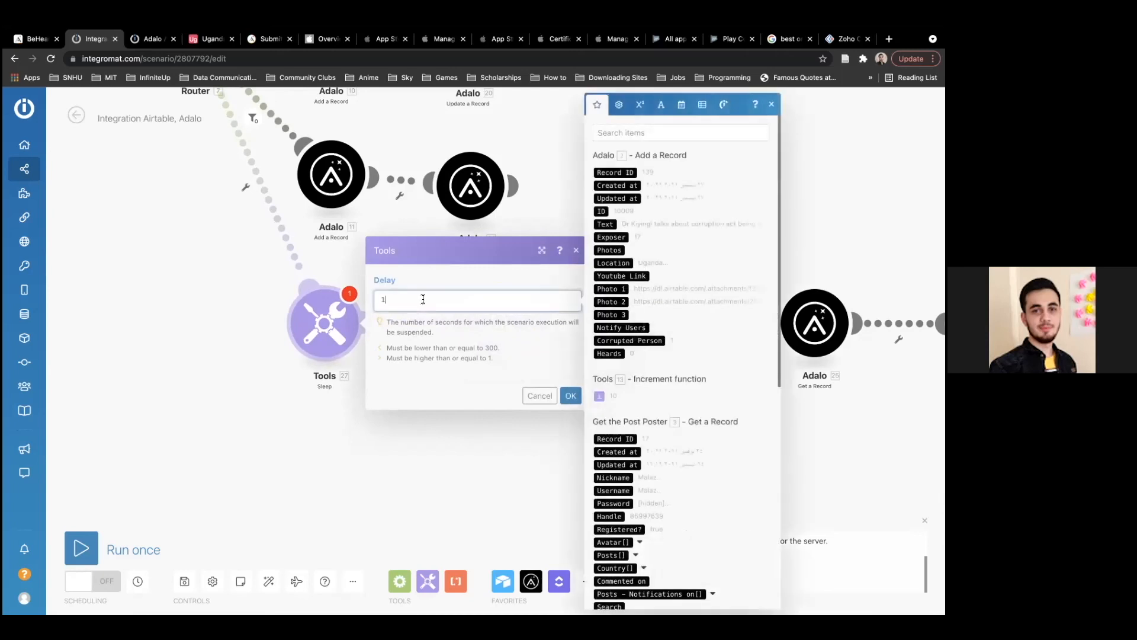
key("BackSpace")
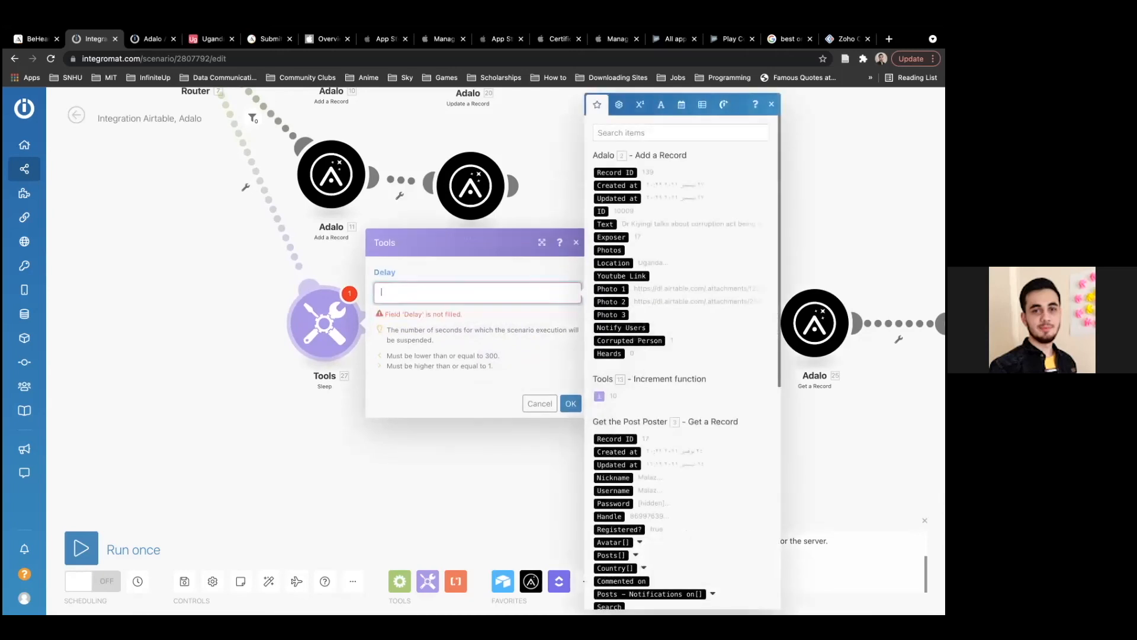
left_click(423, 363)
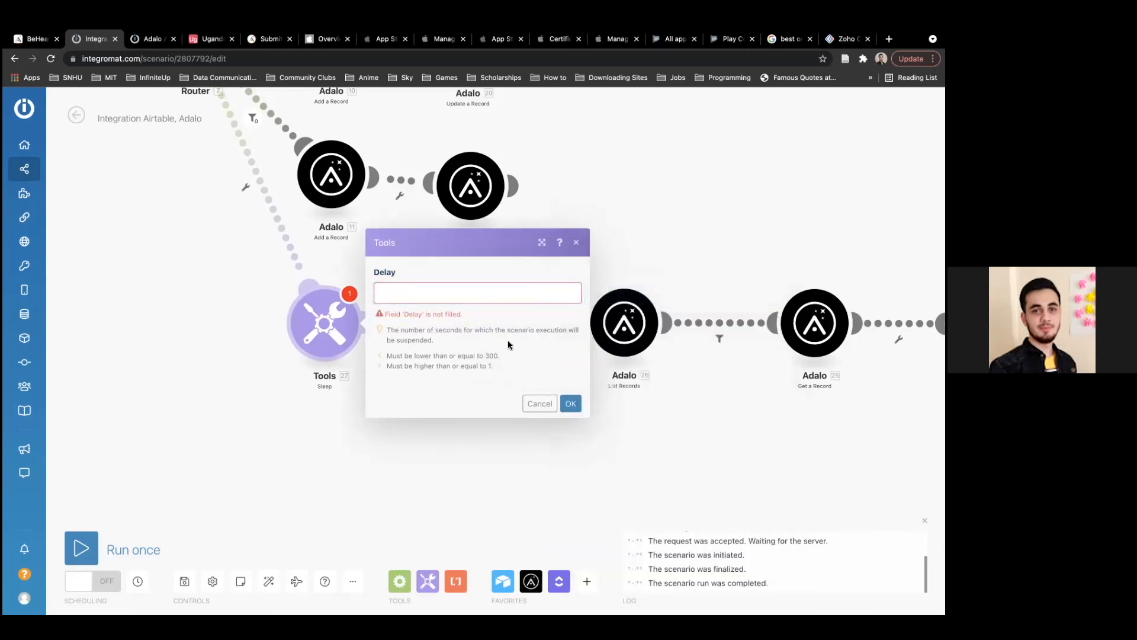
left_click(434, 292)
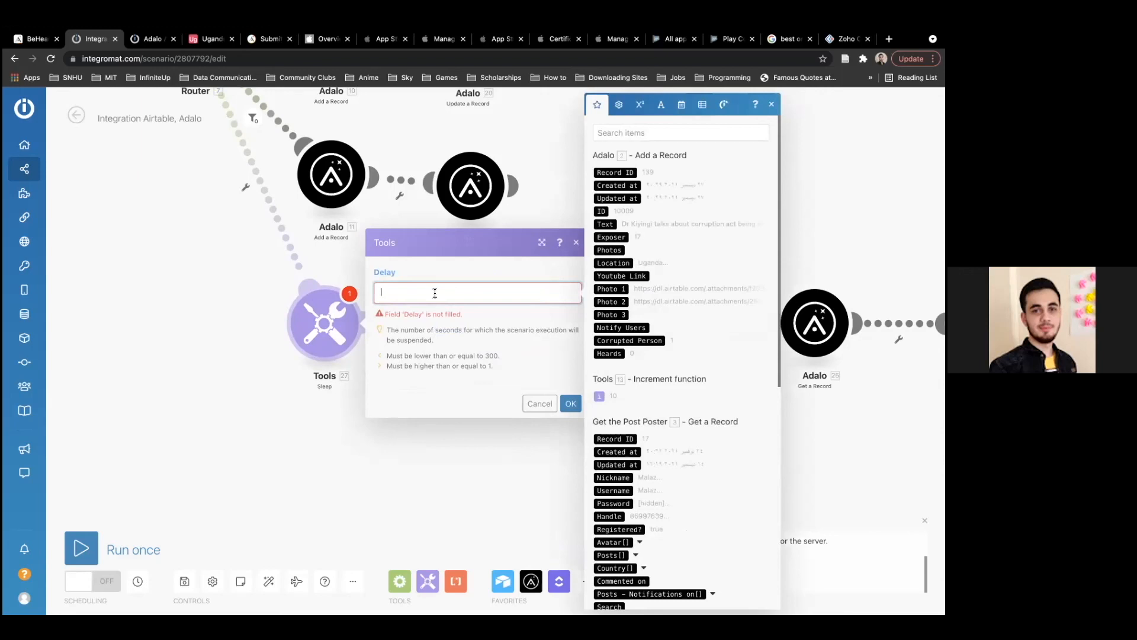
type("30")
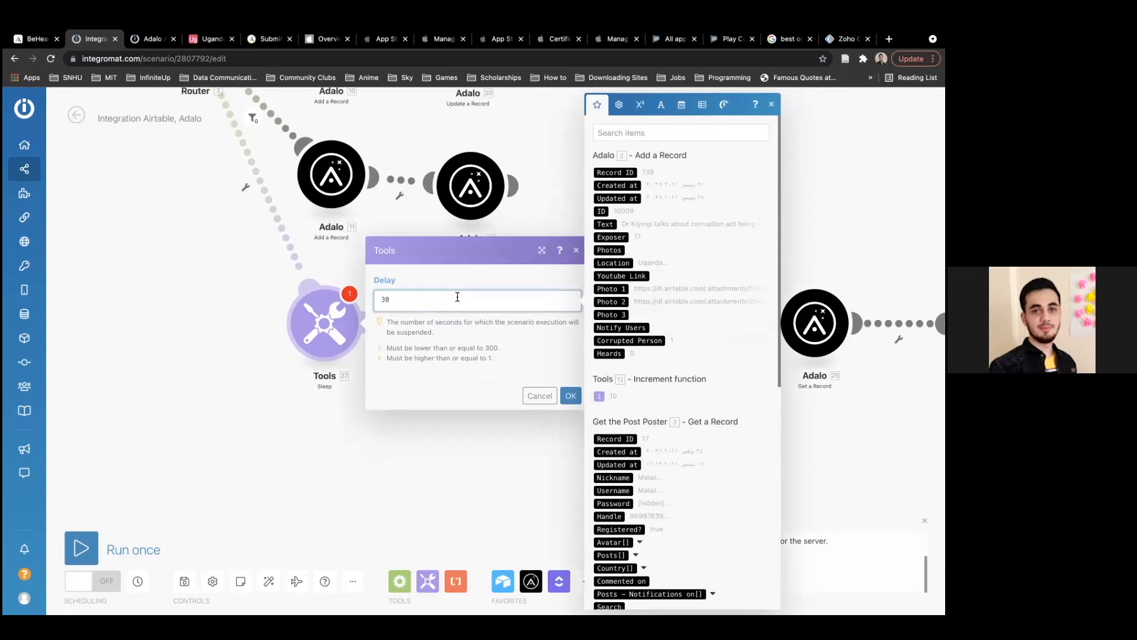
key("BackSpace")
key("BackSpace")
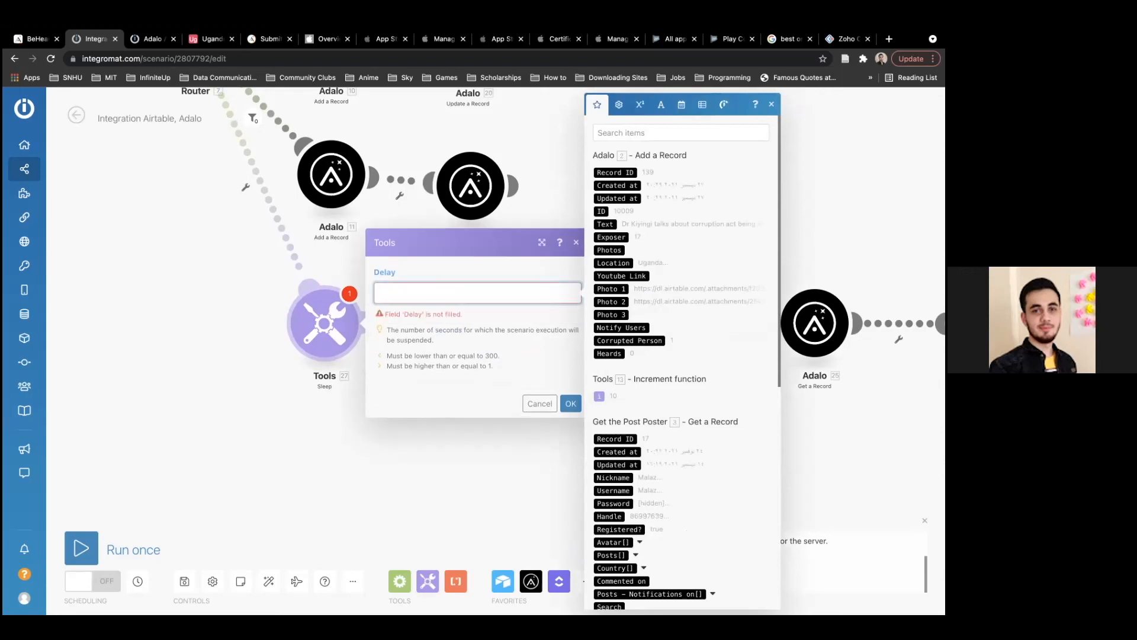
type("60")
left_click(471, 310)
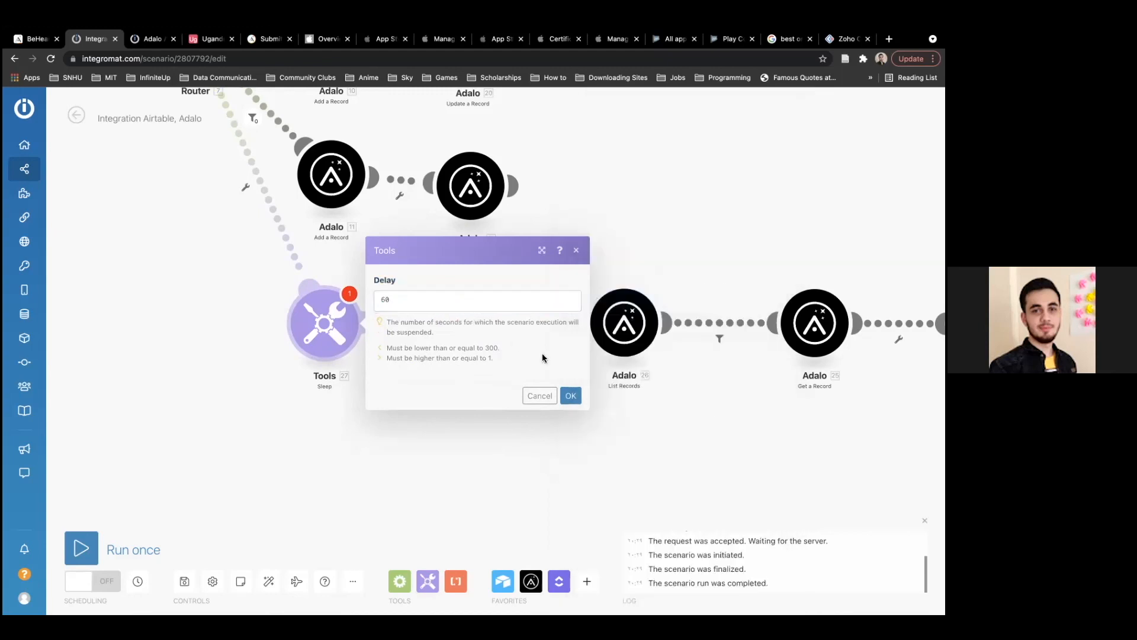
left_click(570, 396)
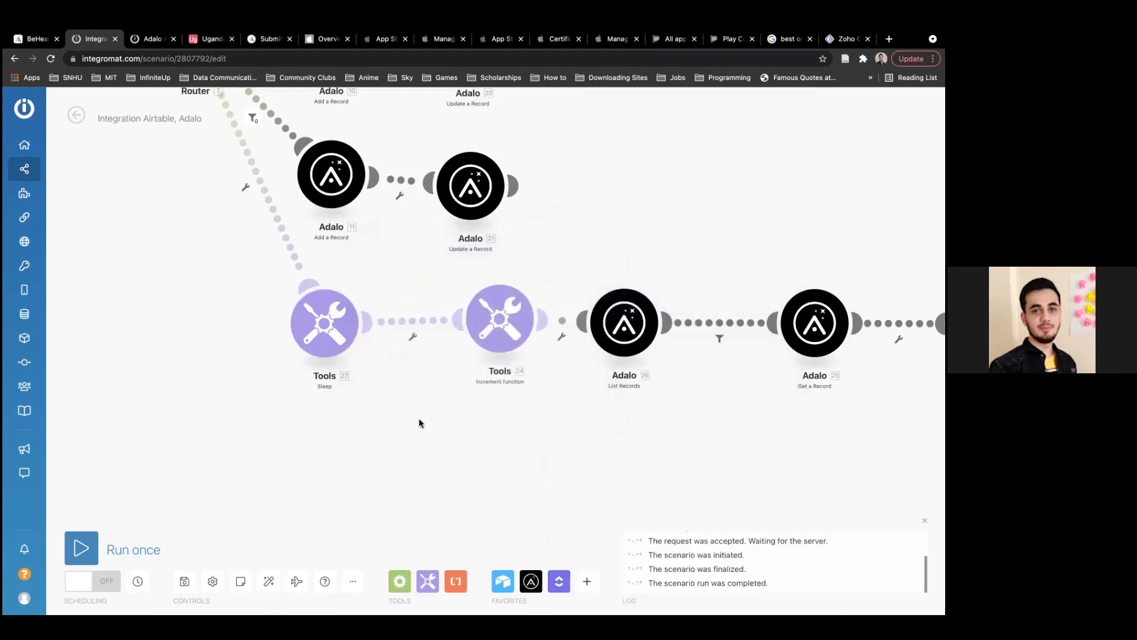
Run the scenario once and follow its progress to the Sleep module of the comment route.
scroll(420, 423, "down", 2)
scroll(419, 423, "down", 3)
left_click_drag(385, 429, 591, 430)
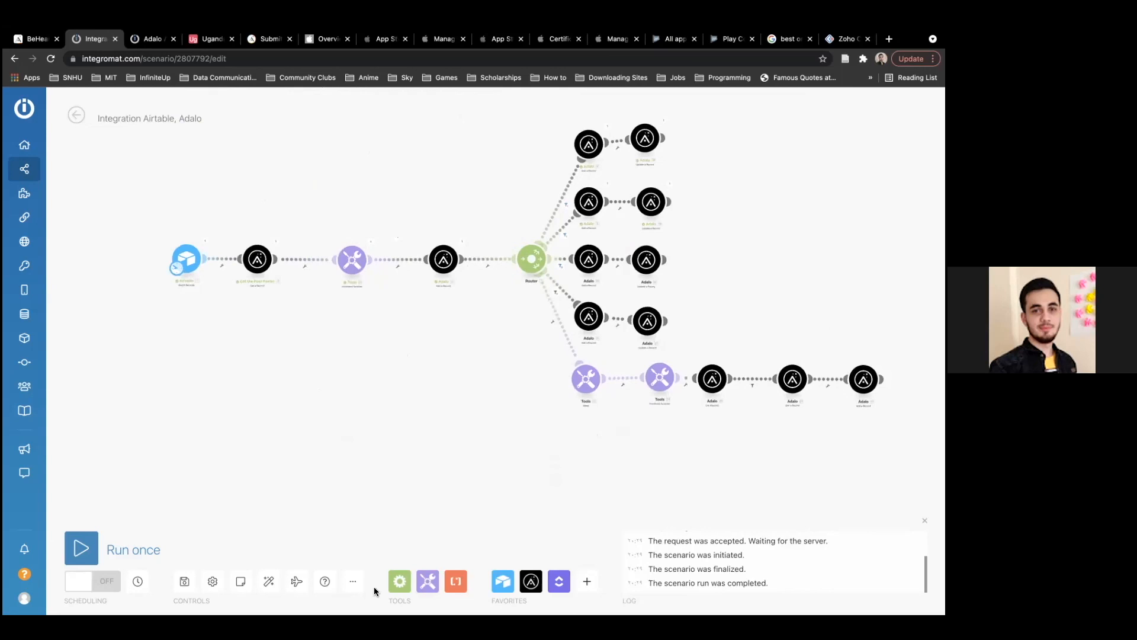
left_click(83, 546)
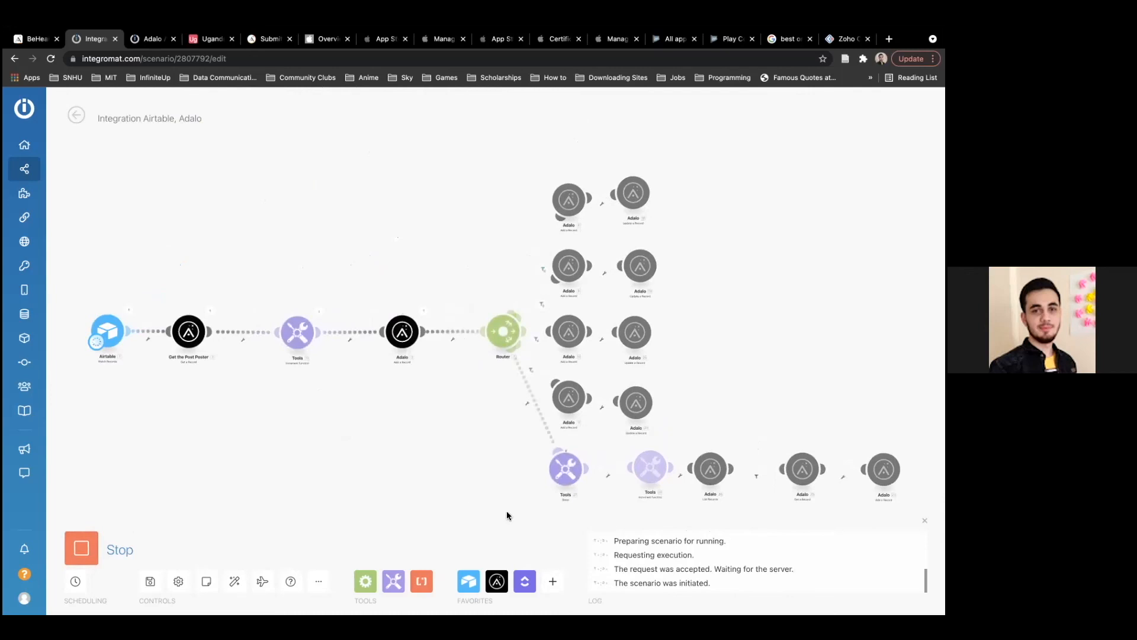
scroll(508, 516, "down", 2)
scroll(508, 515, "up", 3)
scroll(507, 515, "up", 2)
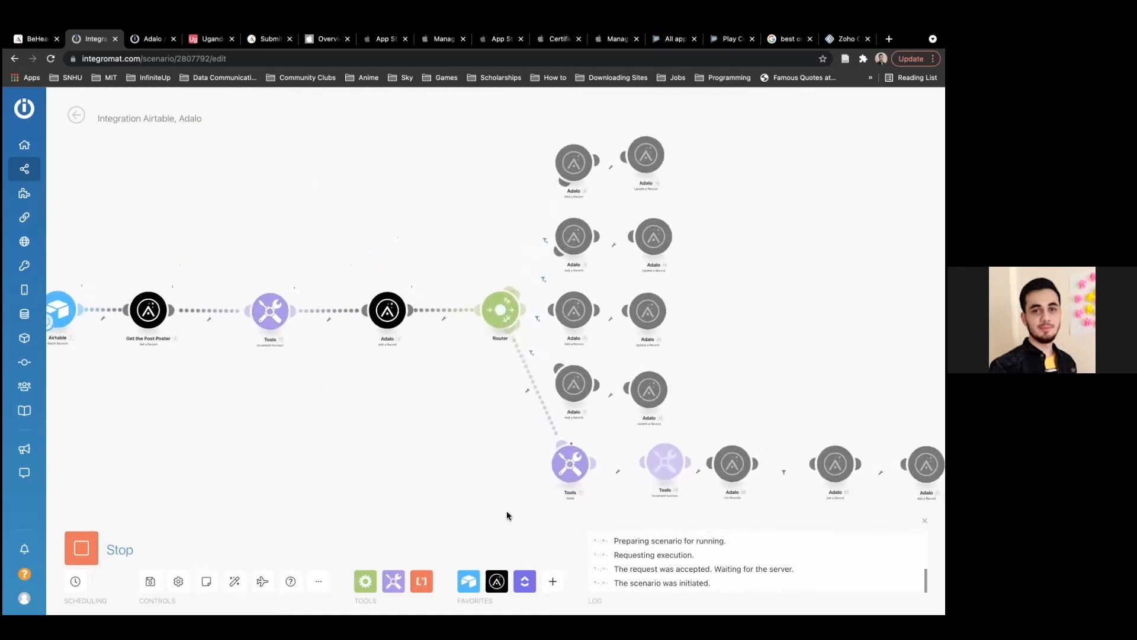
left_click_drag(500, 499, 435, 461)
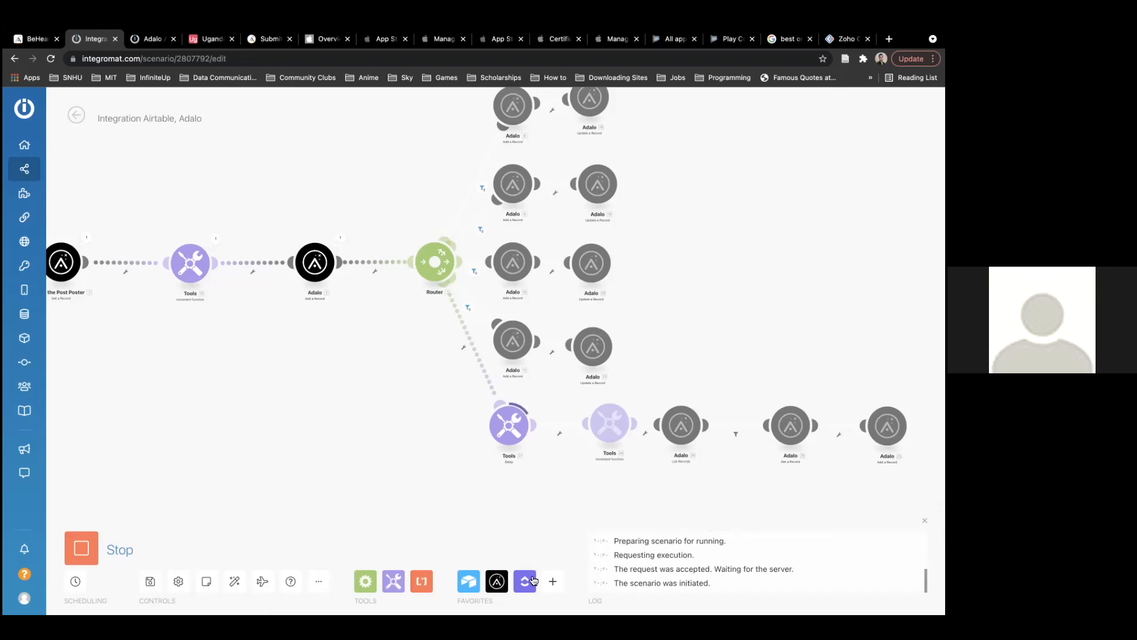
left_click(525, 581)
scroll(629, 332, "down", 5)
scroll(631, 336, "down", 15)
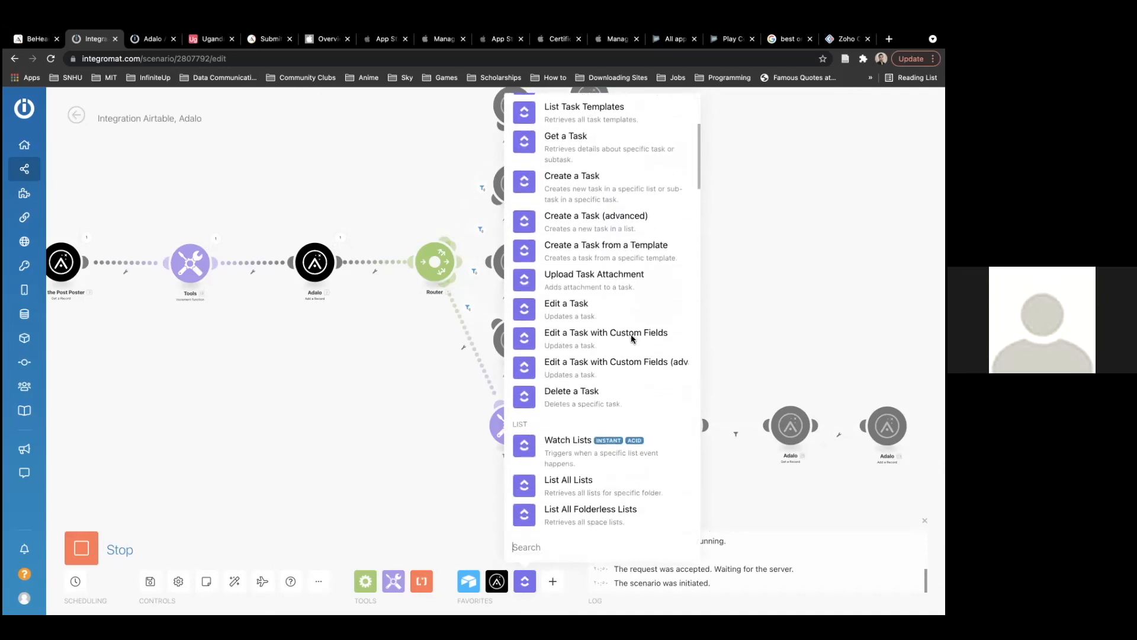
scroll(616, 341, "down", 20)
scroll(617, 341, "down", 20)
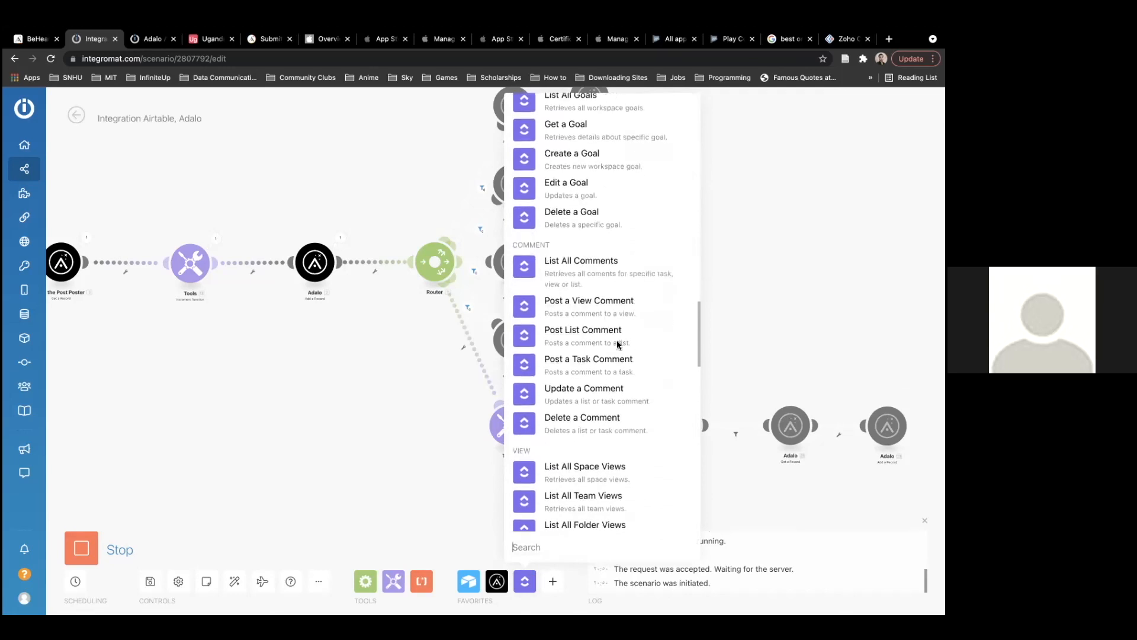
scroll(616, 341, "down", 20)
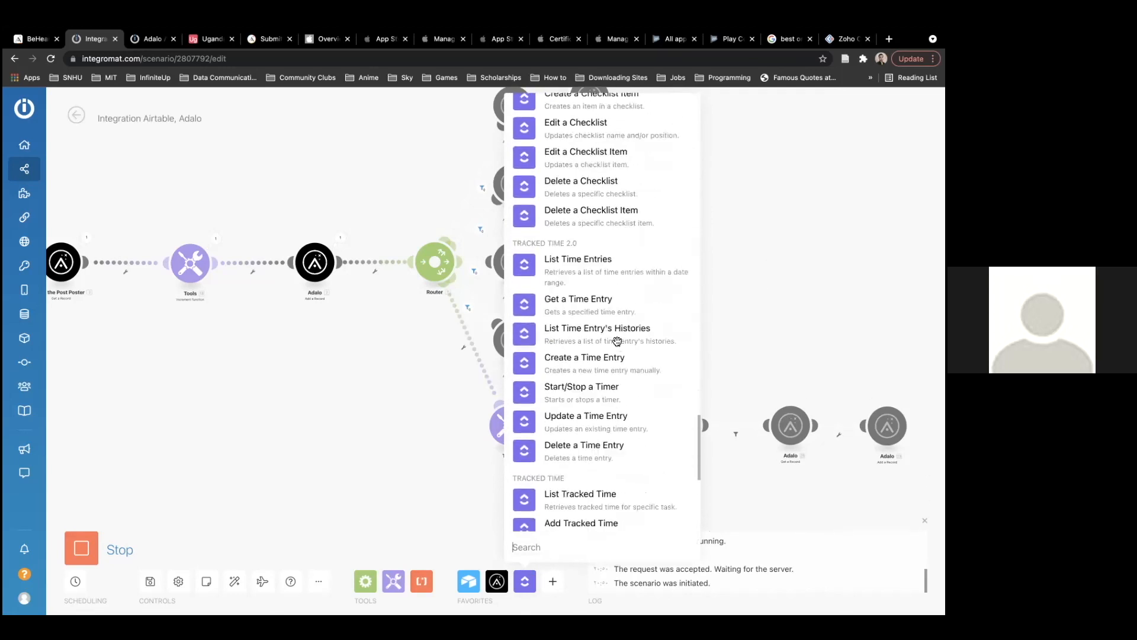
left_click(392, 455)
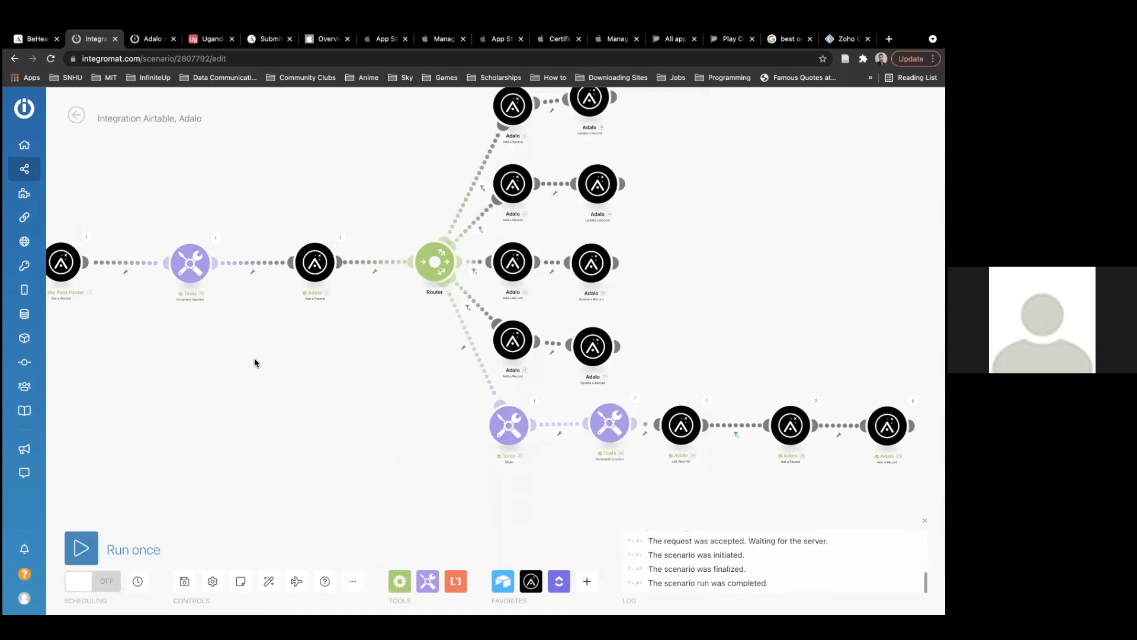
Switch to the BeHeard app in Adalo and examine the newest records and their fields in the Comments collection.
left_click(34, 40)
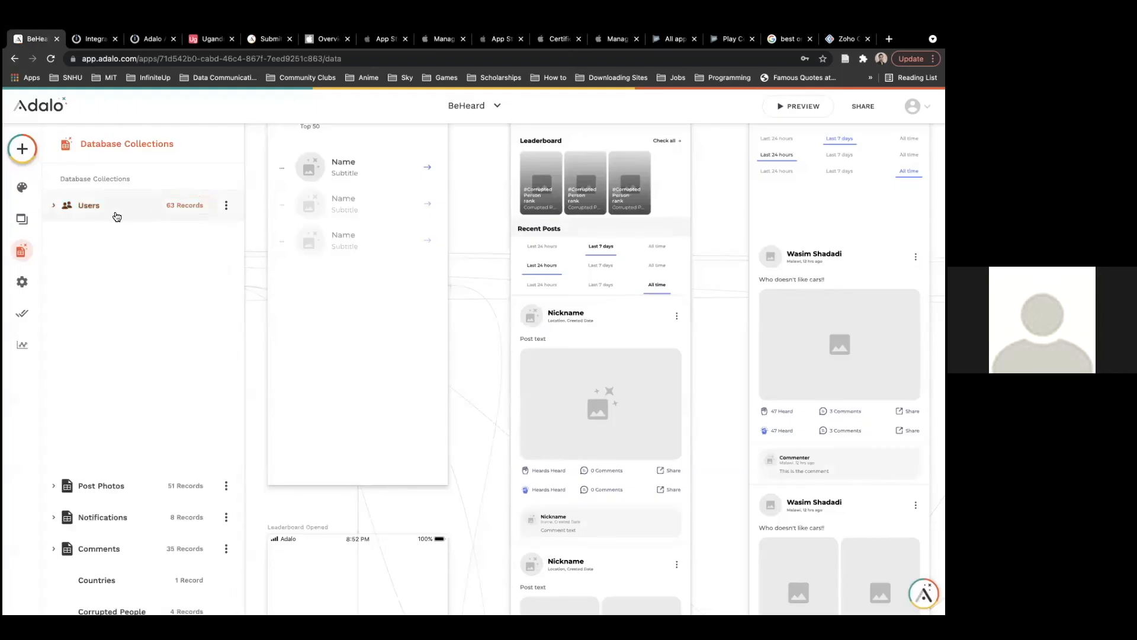
left_click(179, 298)
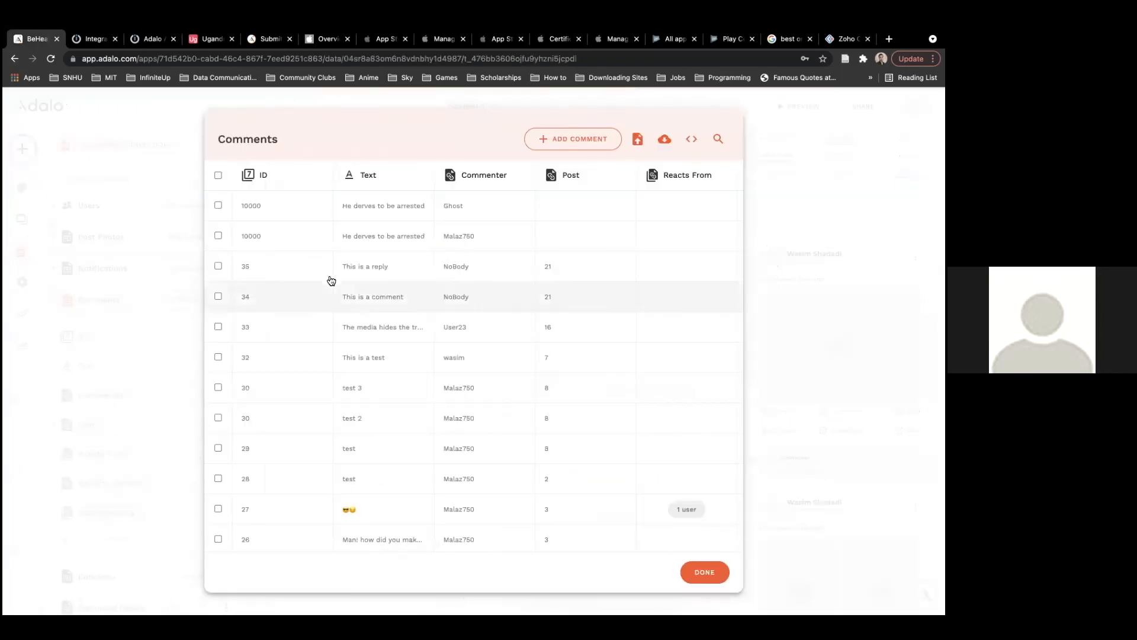
scroll(334, 279, "right", 3)
scroll(338, 278, "right", 10)
scroll(337, 279, "left", 2)
left_click(170, 286)
left_click(117, 297)
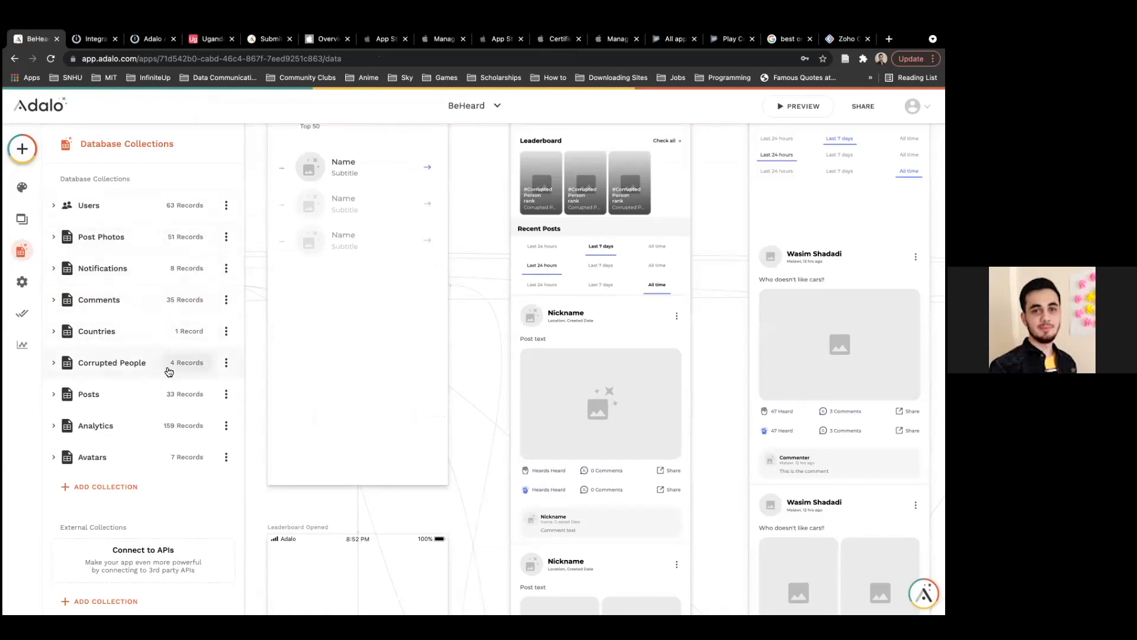
Check the Created and Updated times of the newest records in the Posts and Comments collections.
left_click(180, 394)
scroll(397, 353, "right", 10)
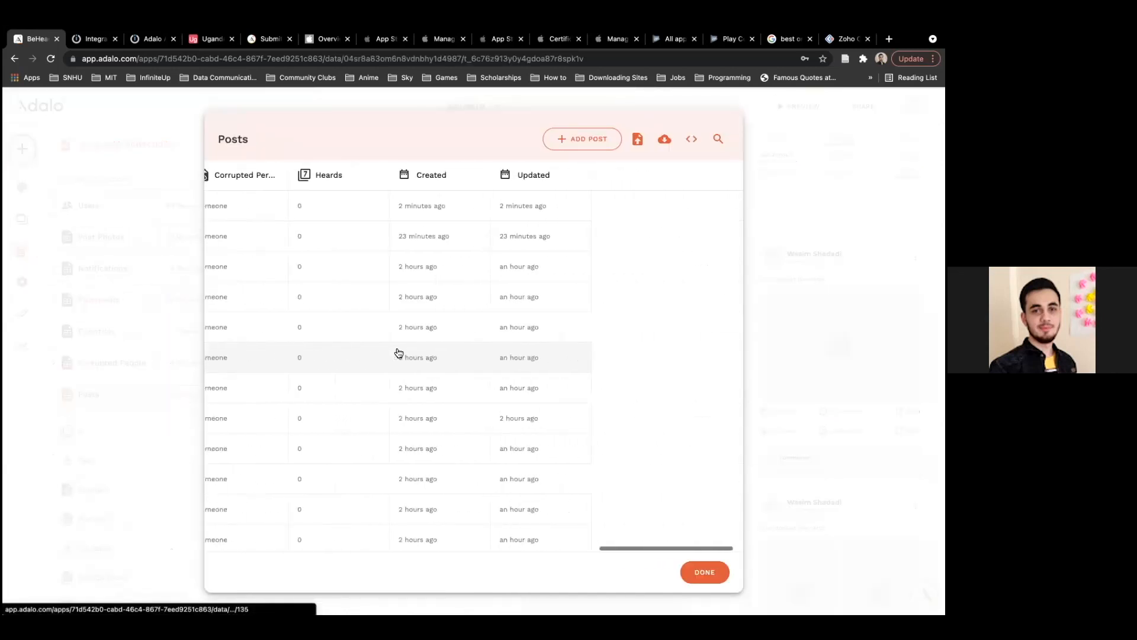
left_click(121, 314)
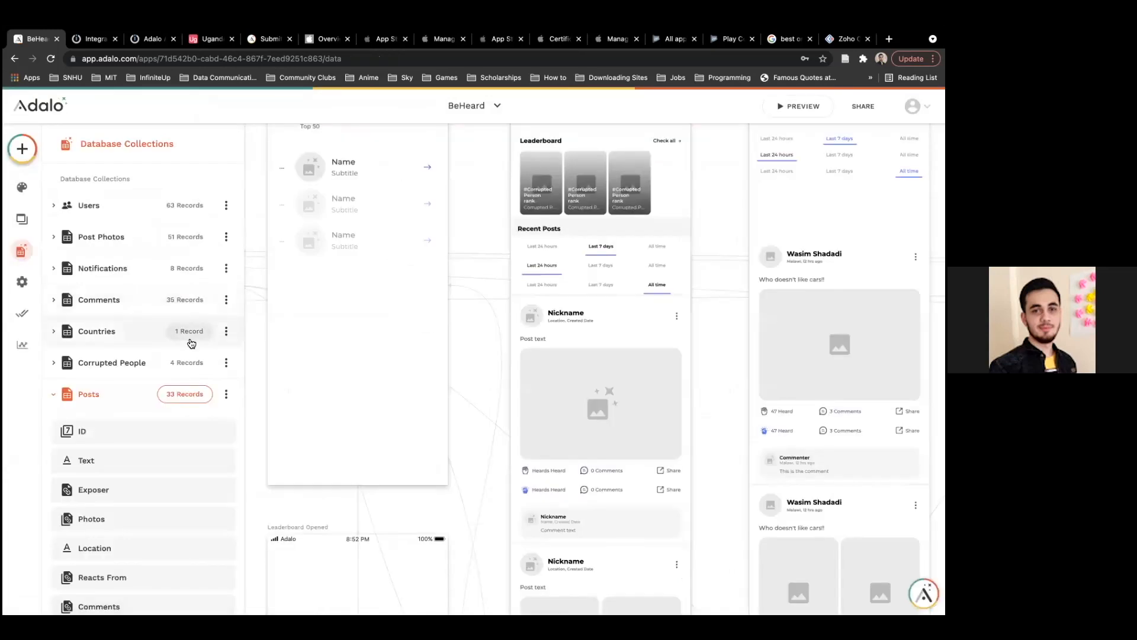
left_click(179, 299)
scroll(392, 321, "right", 10)
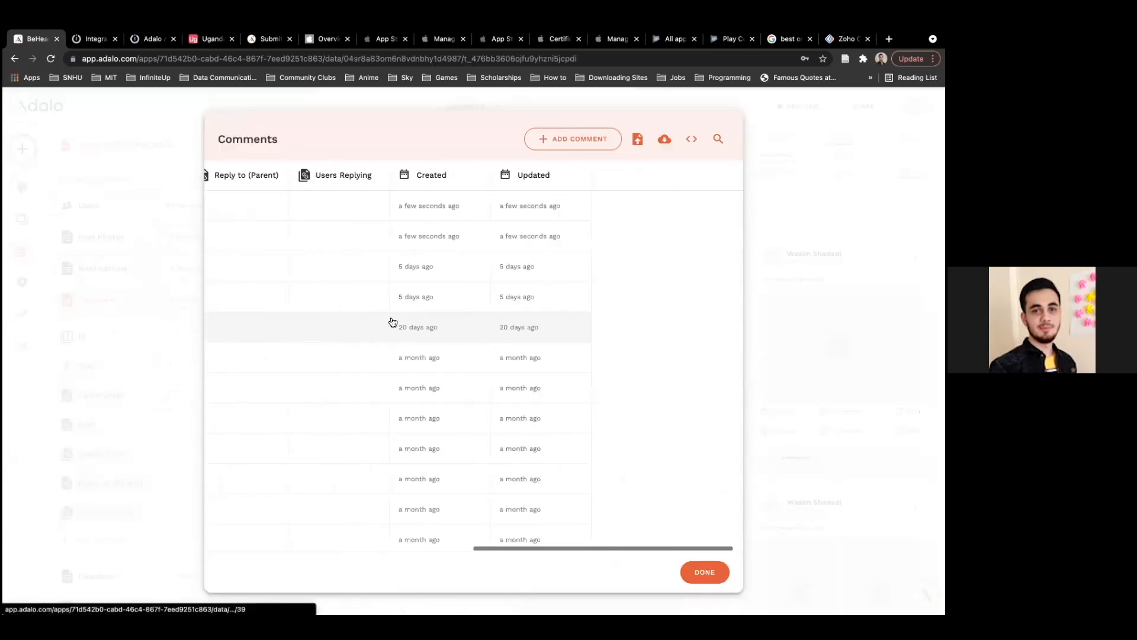
left_click(157, 315)
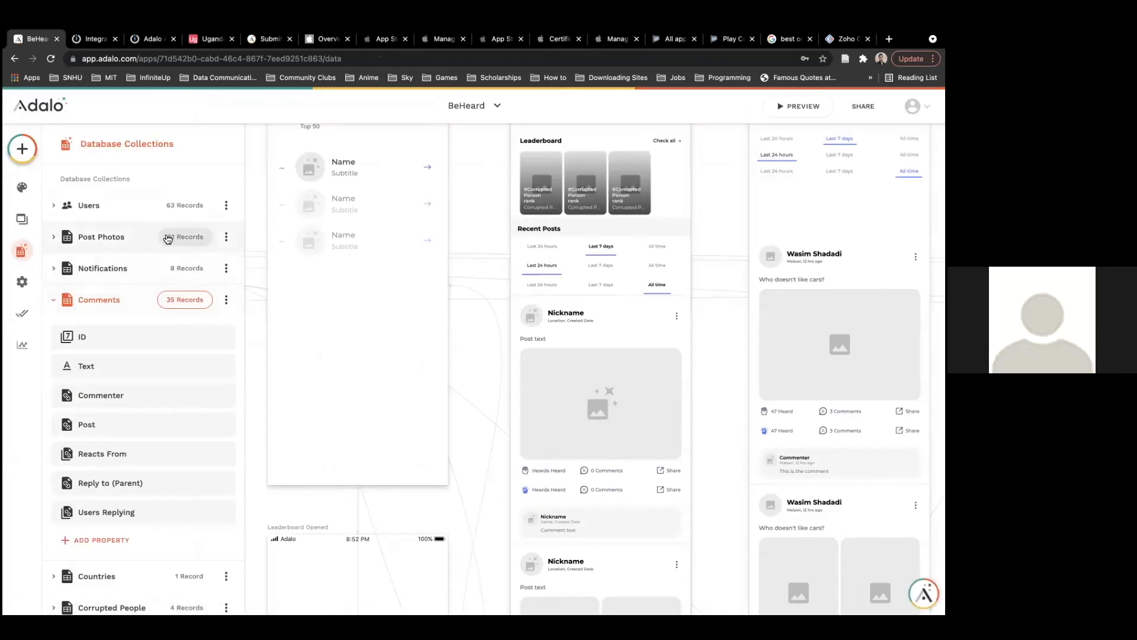
Check the linked posts and creation times of the newest records in the Post Photos collection.
left_click(178, 237)
scroll(387, 301, "right", 8)
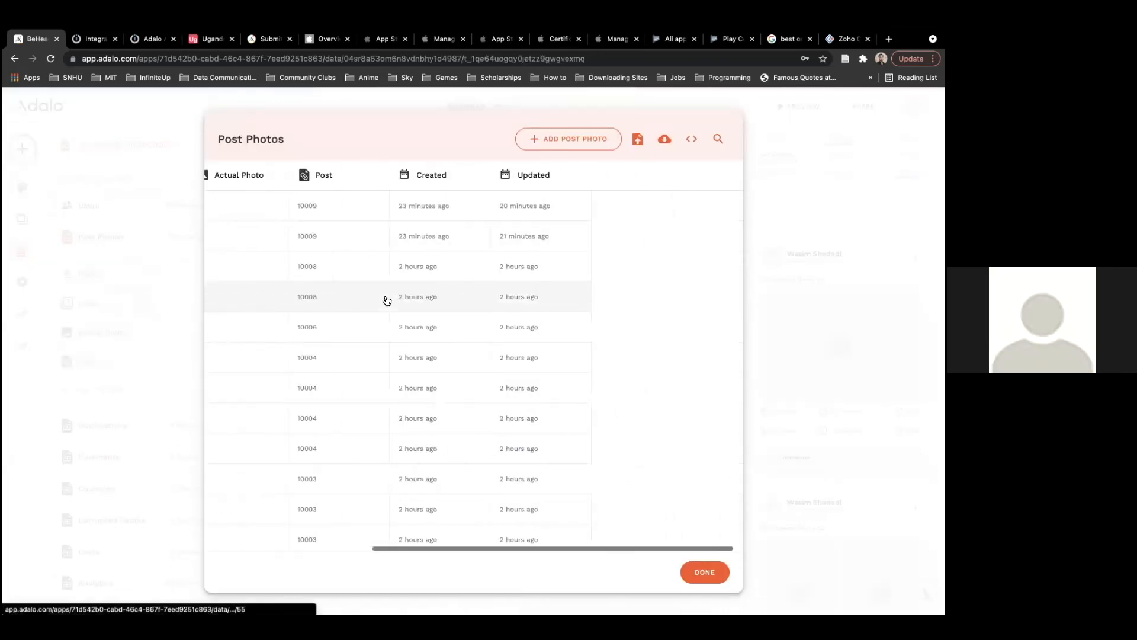
scroll(435, 238, "left", 3)
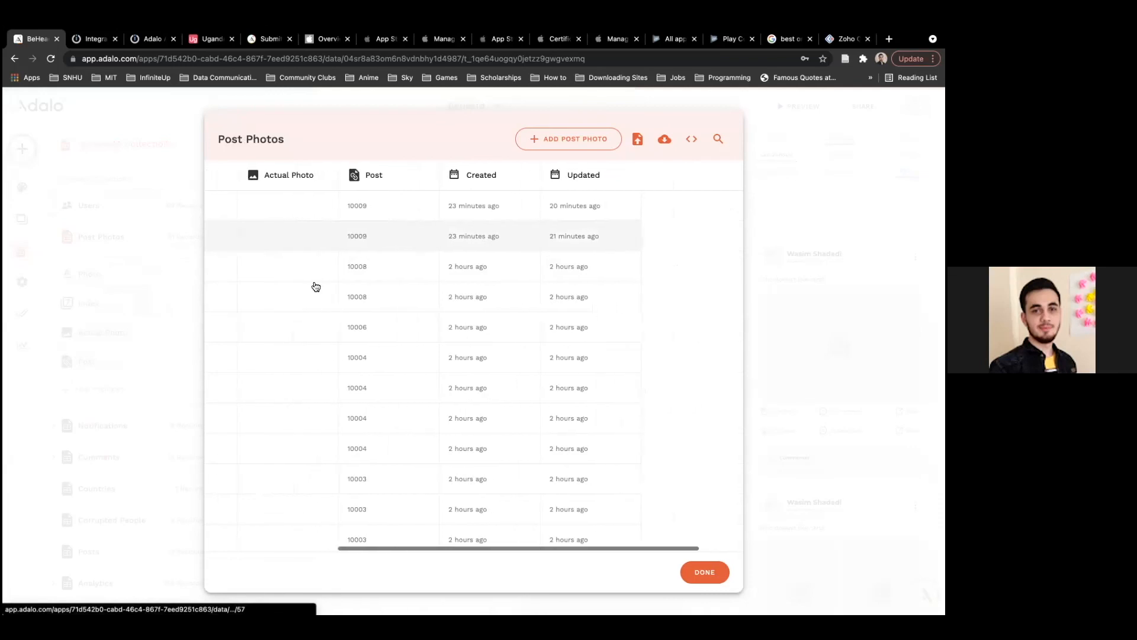
left_click(119, 348)
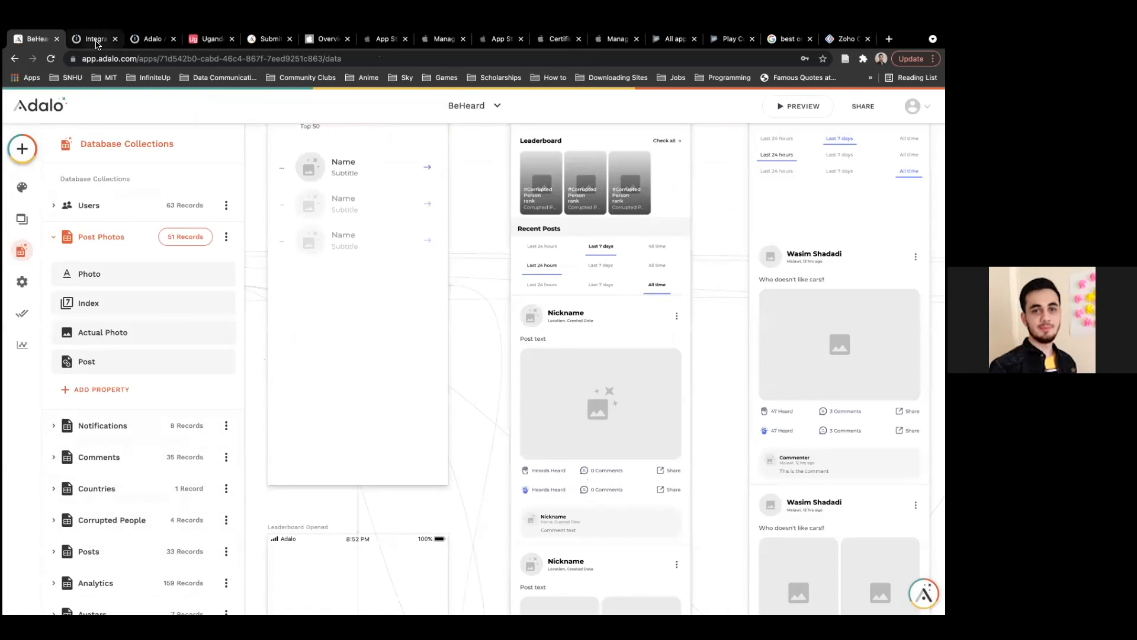
Switch to the Integromat scenario and look over its modules after the run.
left_click(95, 40)
scroll(503, 207, "up", 5)
scroll(408, 232, "down", 3)
scroll(435, 233, "up", 5)
scroll(434, 233, "down", 5)
Return to the BeHeard app and examine the newest Posts records, including their IDs, photos and YouTube links.
left_click(36, 39)
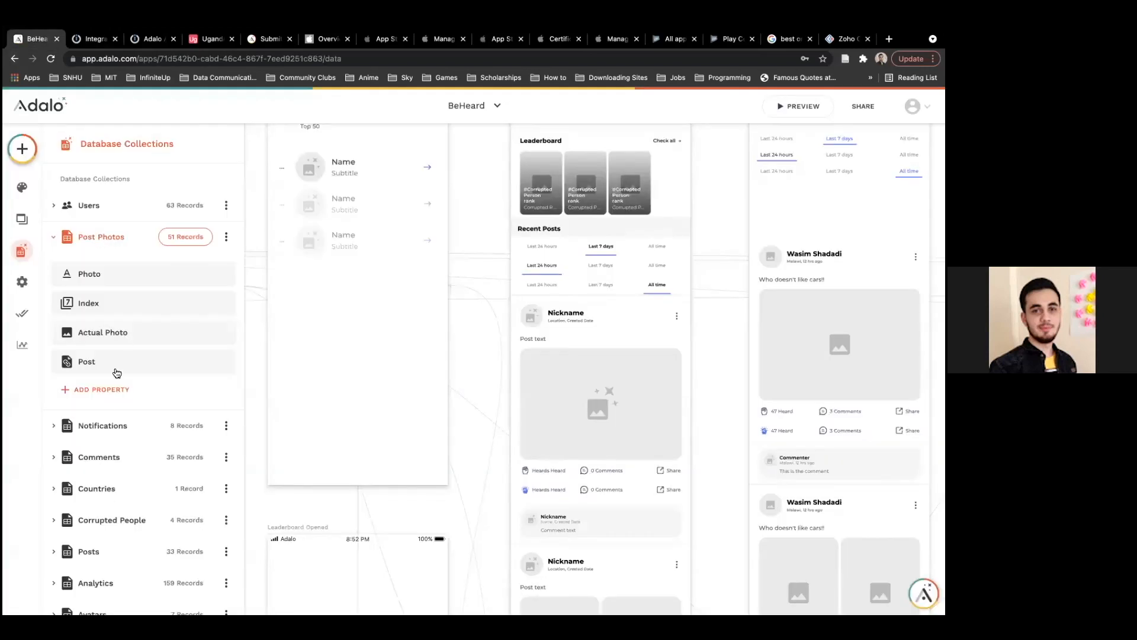
left_click(182, 551)
scroll(441, 408, "right", 10)
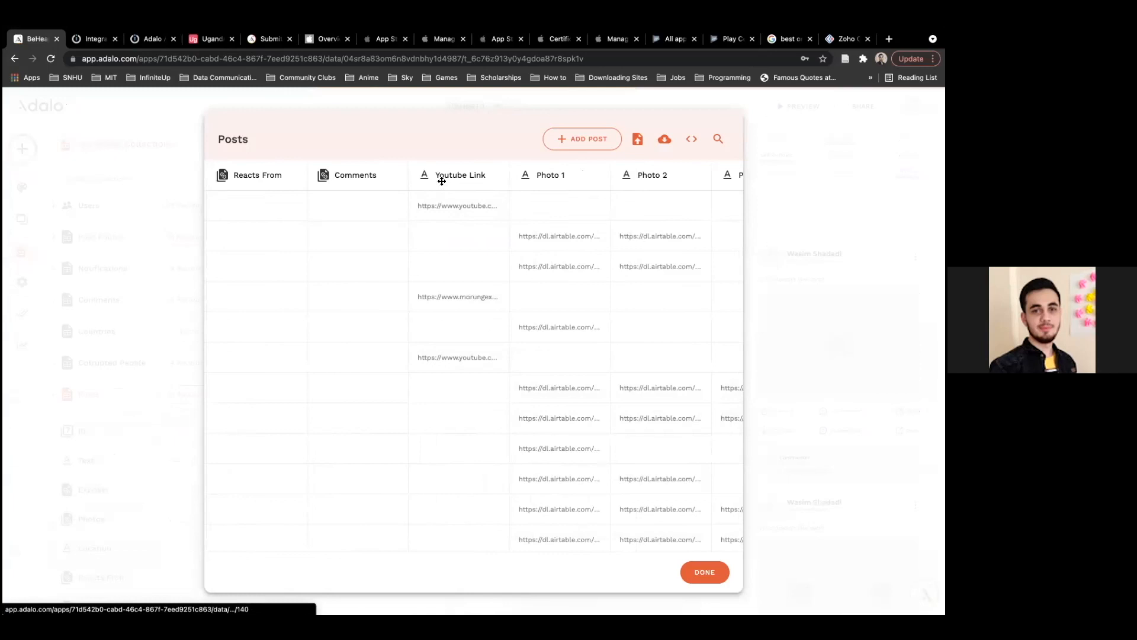
scroll(437, 211, "left", 10)
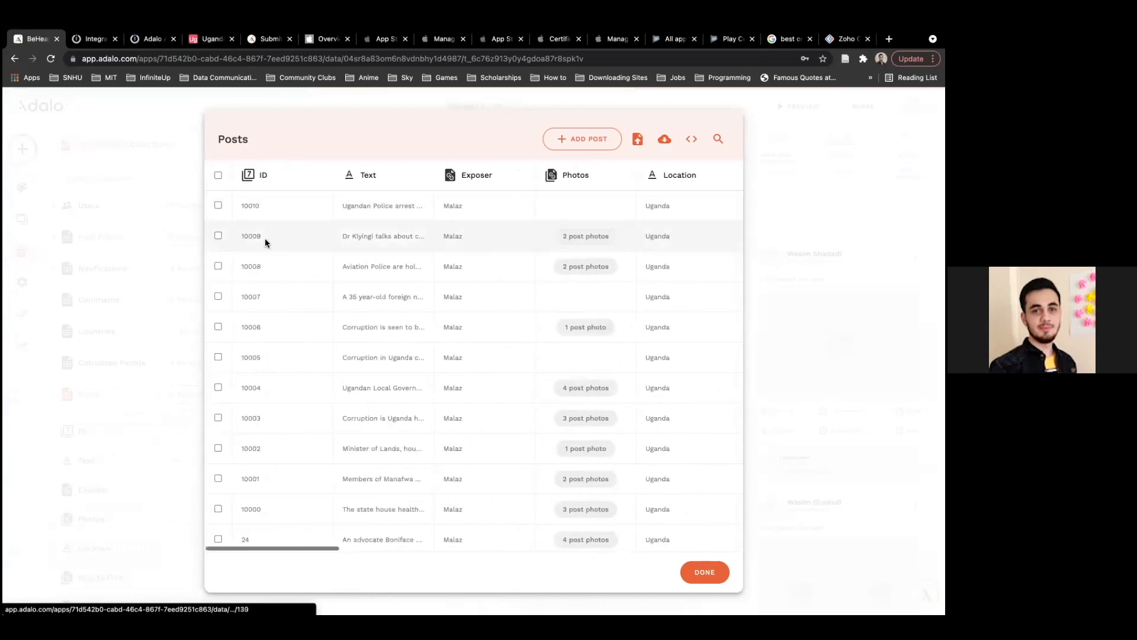
left_click(143, 223)
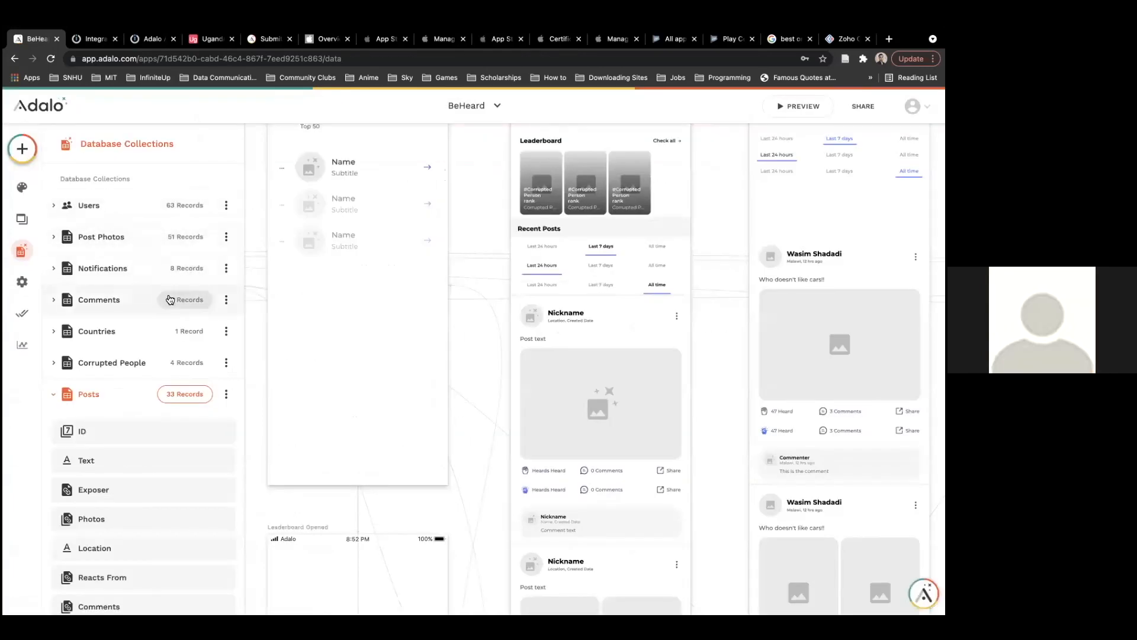
Open the newest record in the Comments collection, choose a post in its Post field and save it.
left_click(161, 305)
scroll(407, 303, "right", 2)
left_click(459, 214)
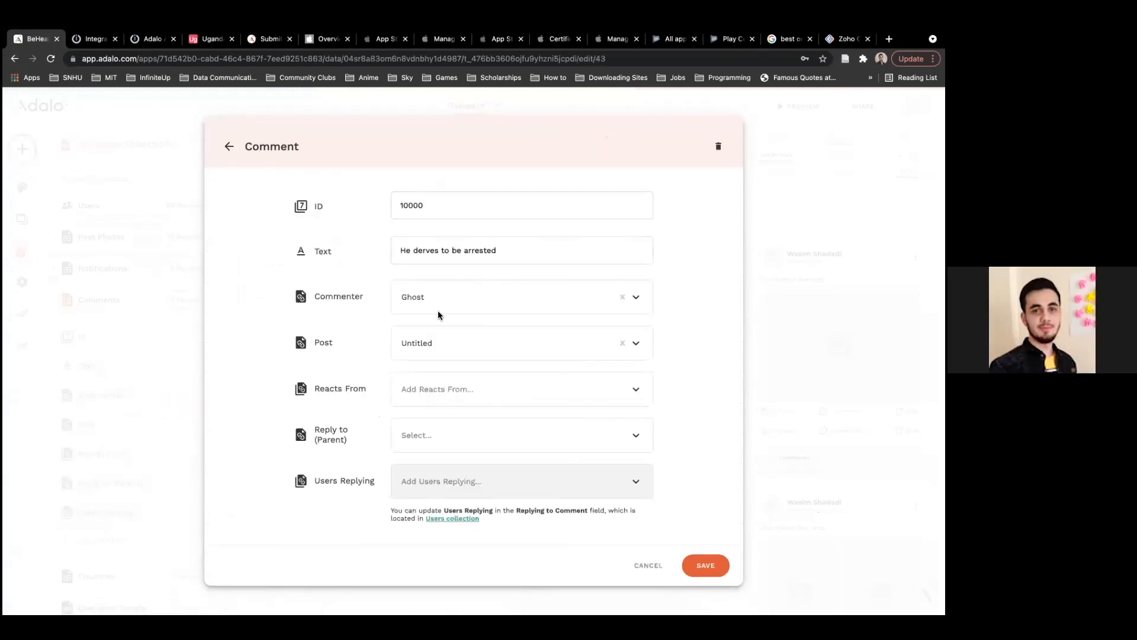
left_click(467, 355)
left_click(452, 380)
left_click(699, 564)
Link the second newest comment record to post 10010, save it and close the Comments collection.
left_click(532, 234)
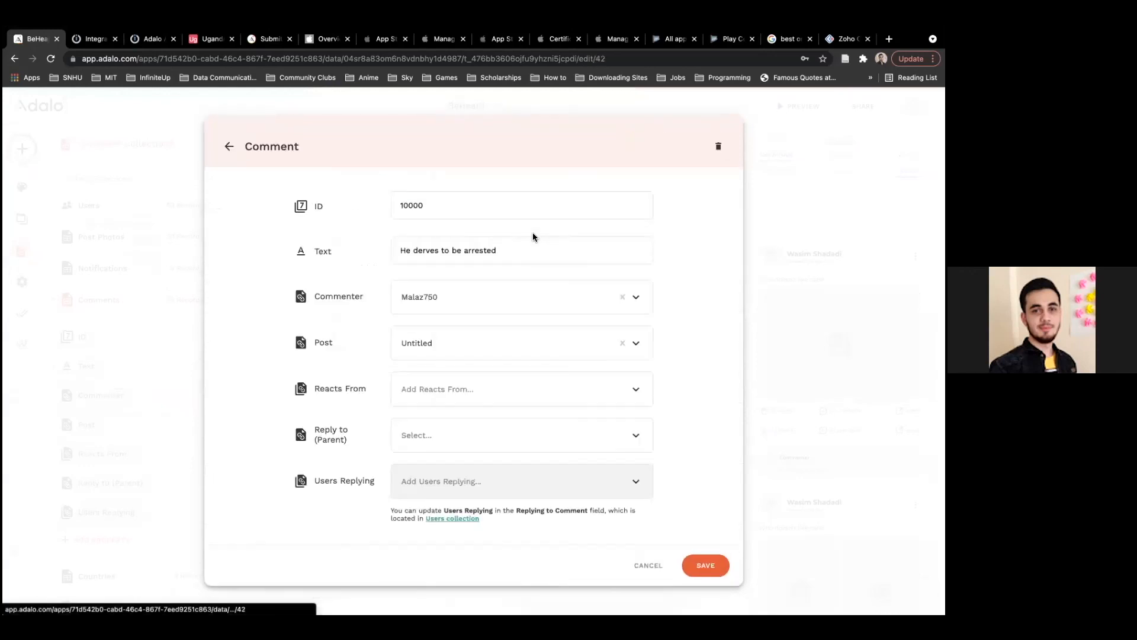
left_click(414, 437)
left_click(367, 409)
left_click(501, 355)
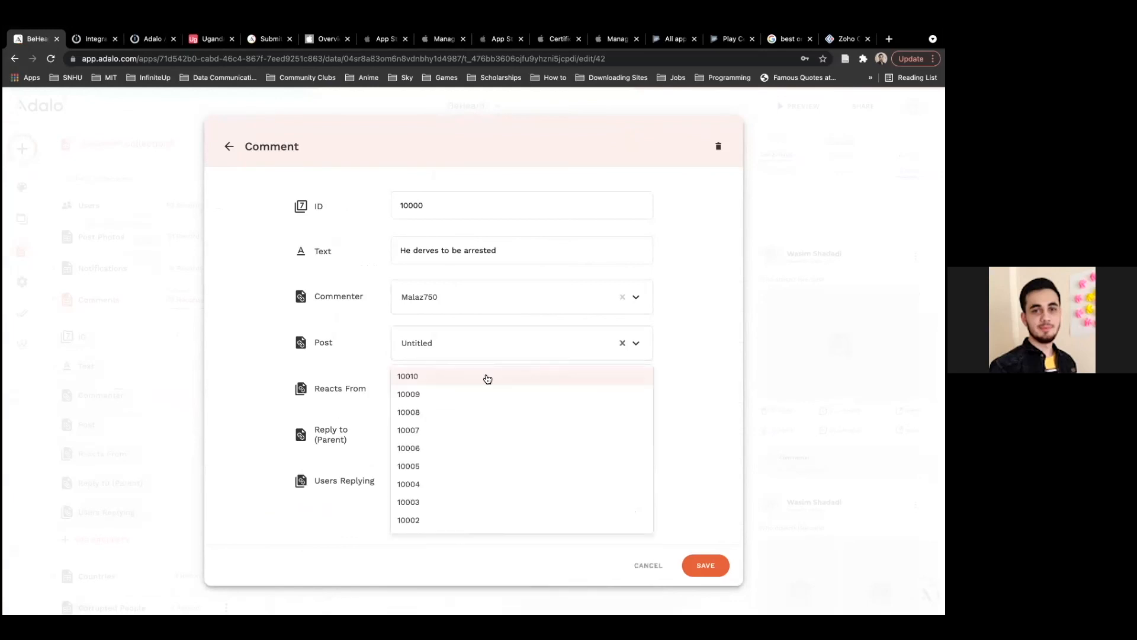
left_click(484, 376)
left_click(690, 571)
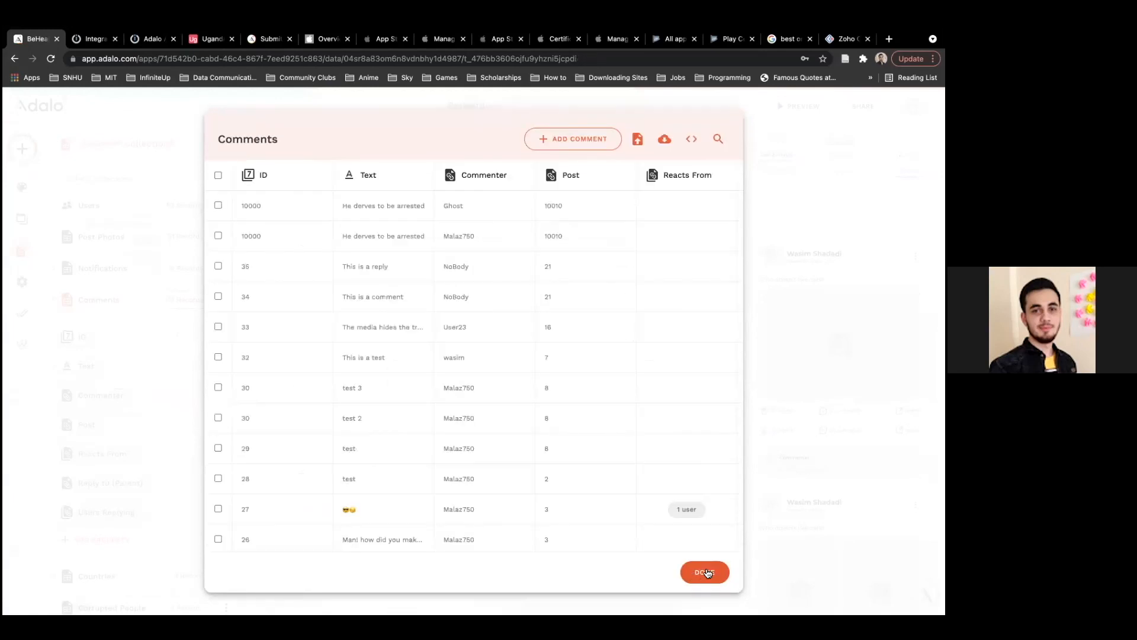
left_click(704, 572)
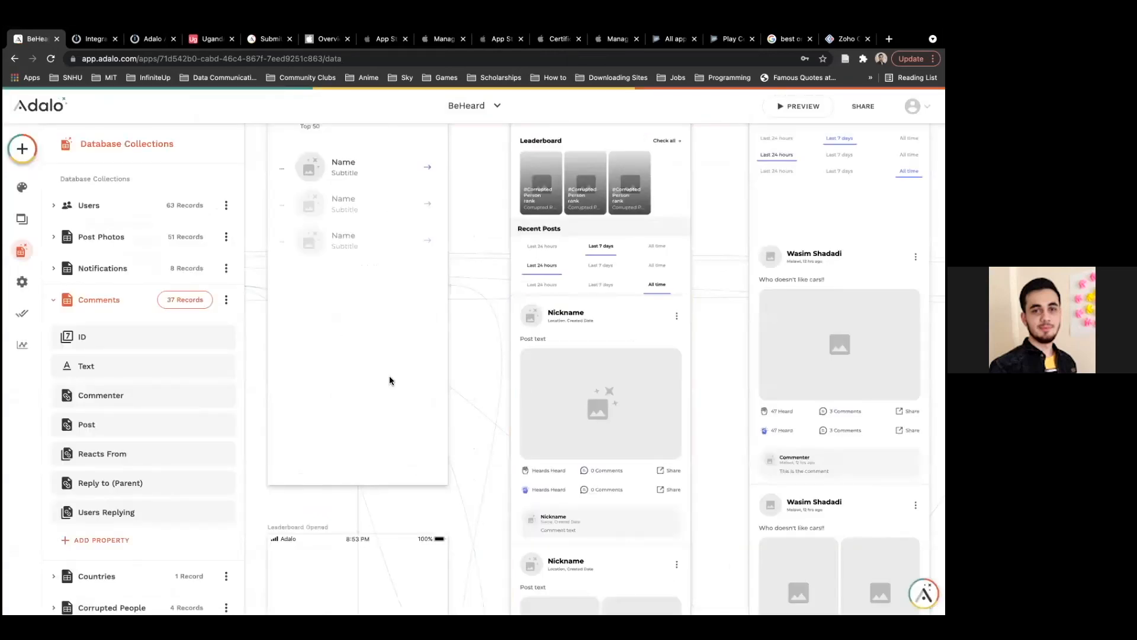
Switch to the BeHeard app preview and toggle the recent posts from the last 24 hours to the last 7 days and back.
key("ctrl+Right")
scroll(647, 437, "down", 1)
scroll(647, 437, "up", 1)
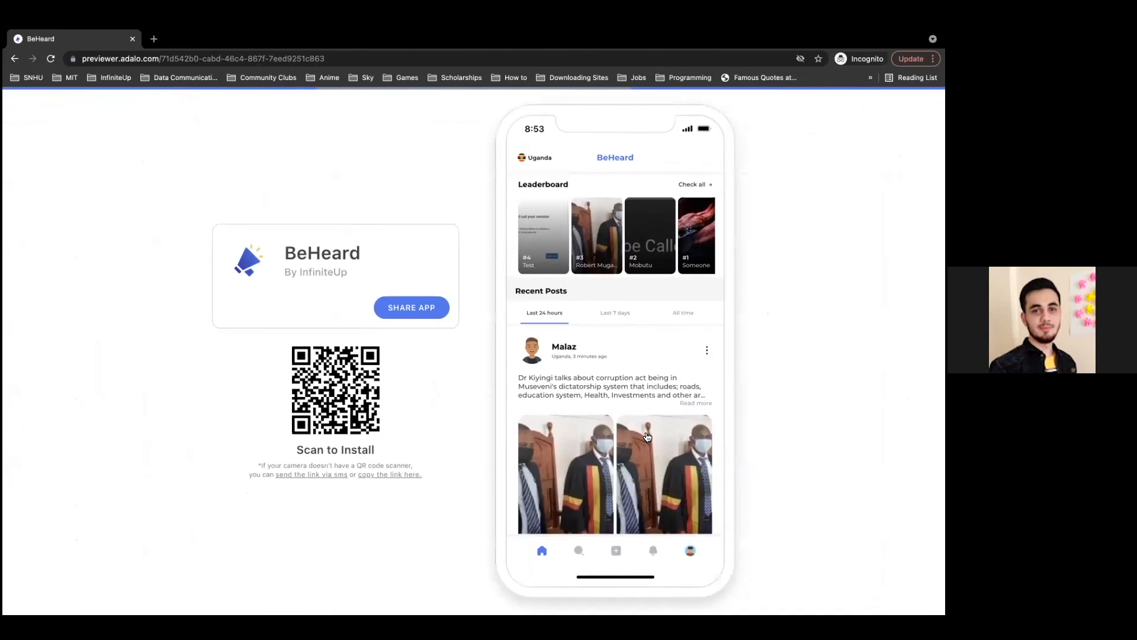
left_click(618, 322)
left_click(542, 312)
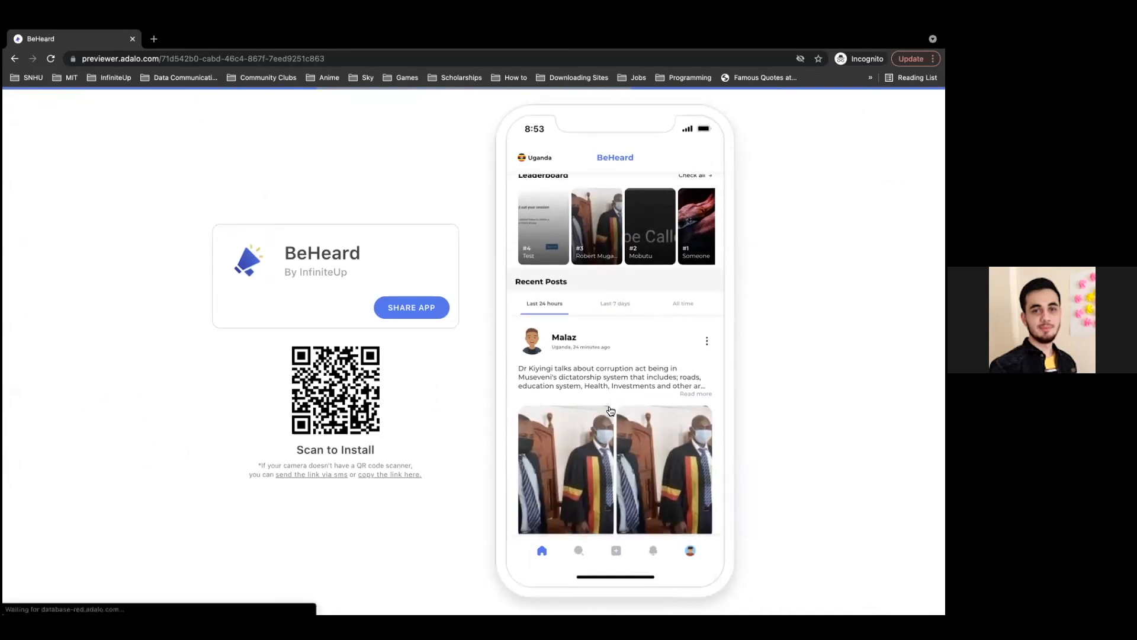
Find the post about the arrested former minister in the feed, check its comments and return to the feed.
scroll(607, 403, "down", 2)
scroll(604, 371, "down", 3)
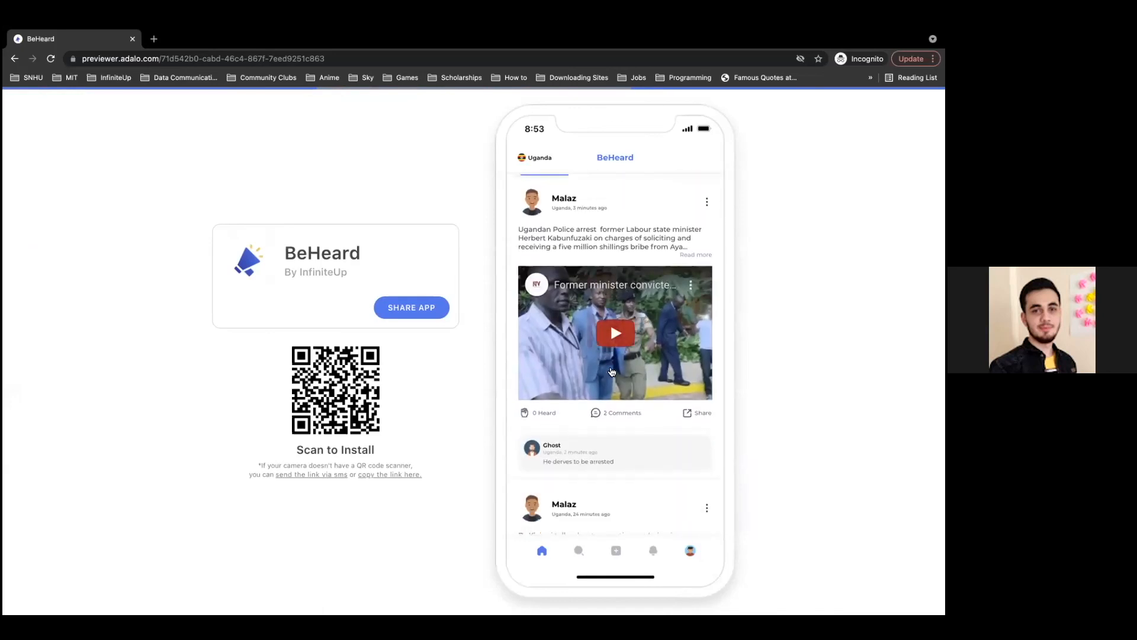
left_click(615, 415)
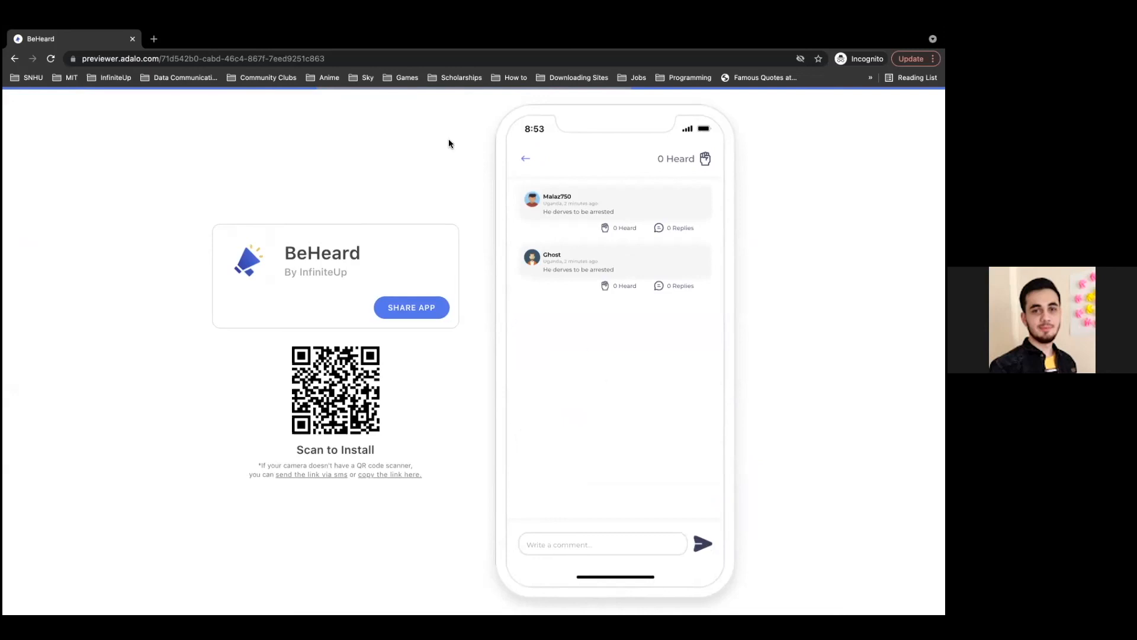
left_click(525, 160)
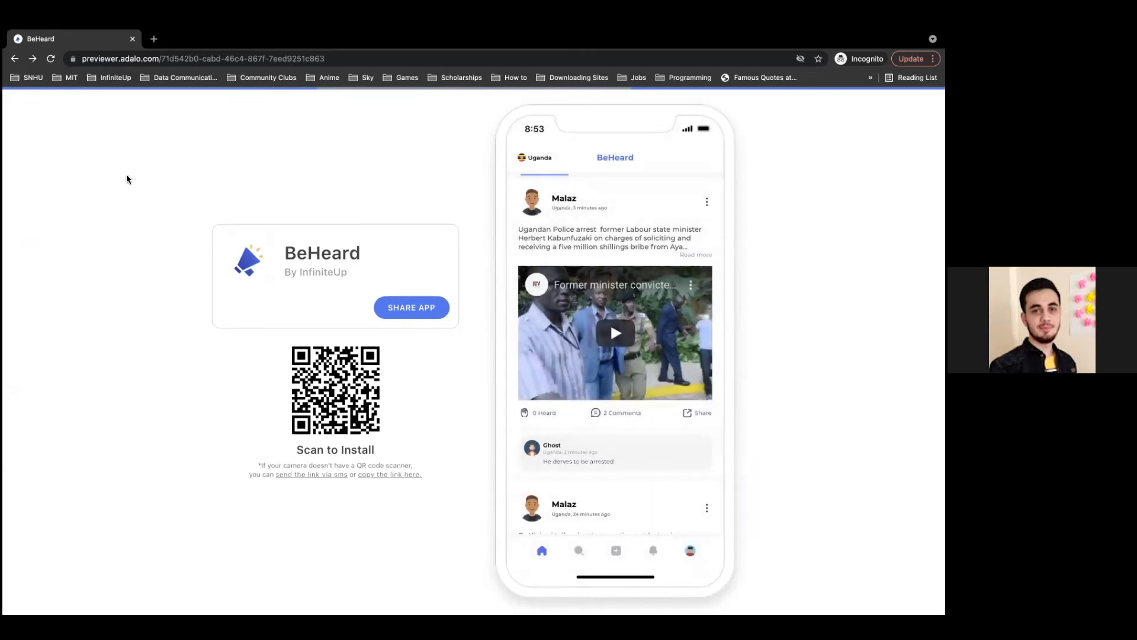
Return from the preview, pass through the Integromat scenario and review the Comment 1 to Comment 10 columns of the Airtable Uganda table.
key("super+m")
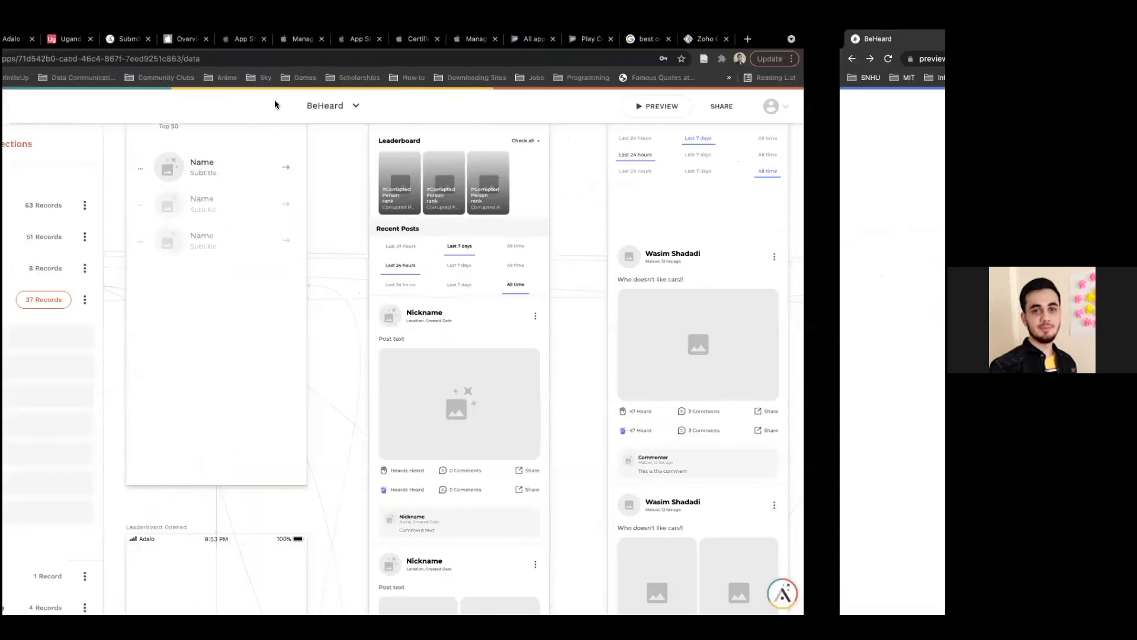
left_click(93, 40)
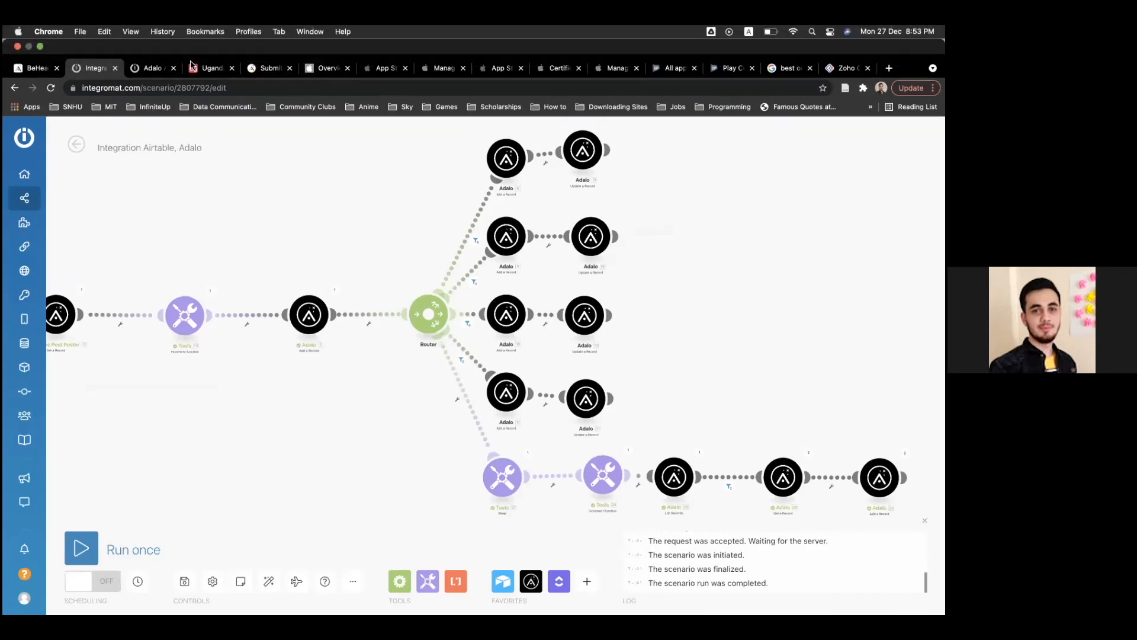
left_click(209, 68)
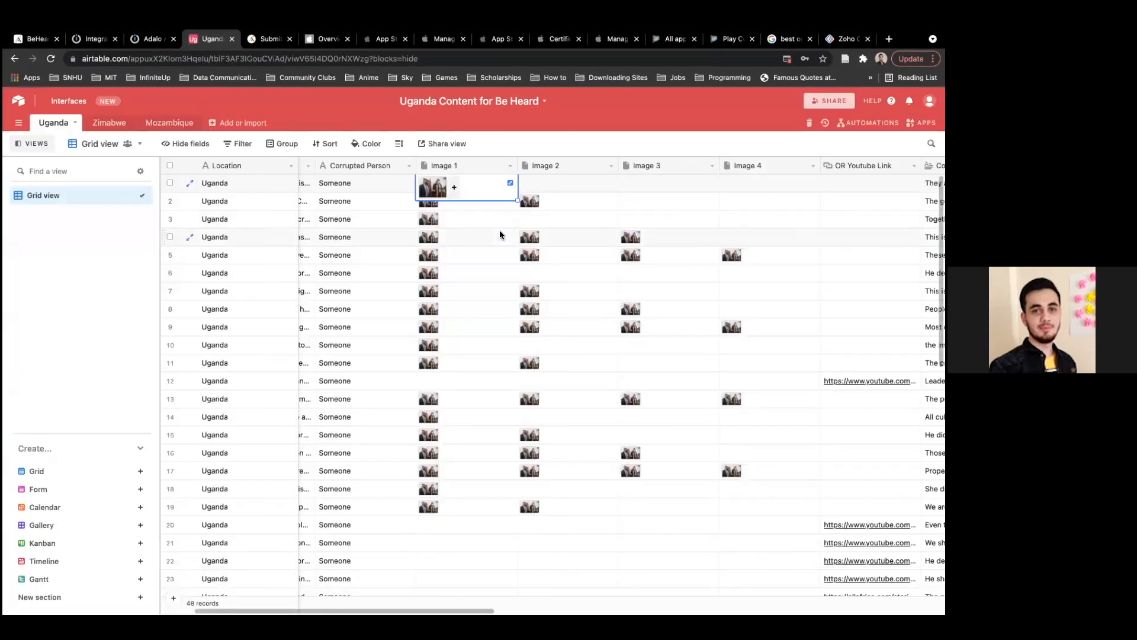
scroll(500, 235, "right", 15)
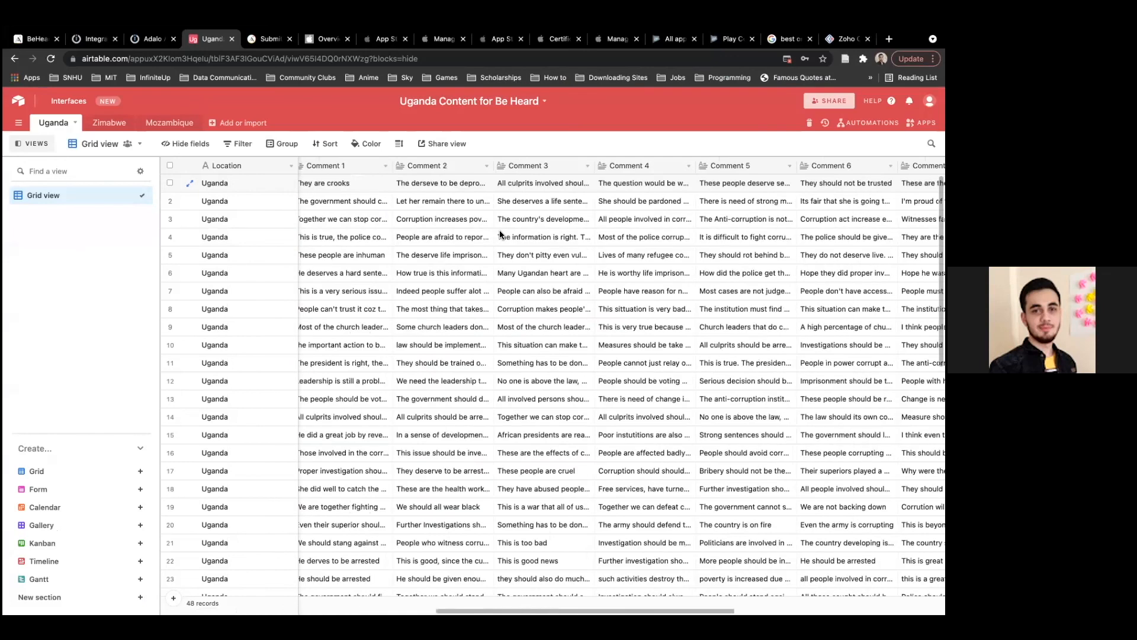
scroll(499, 235, "right", 10)
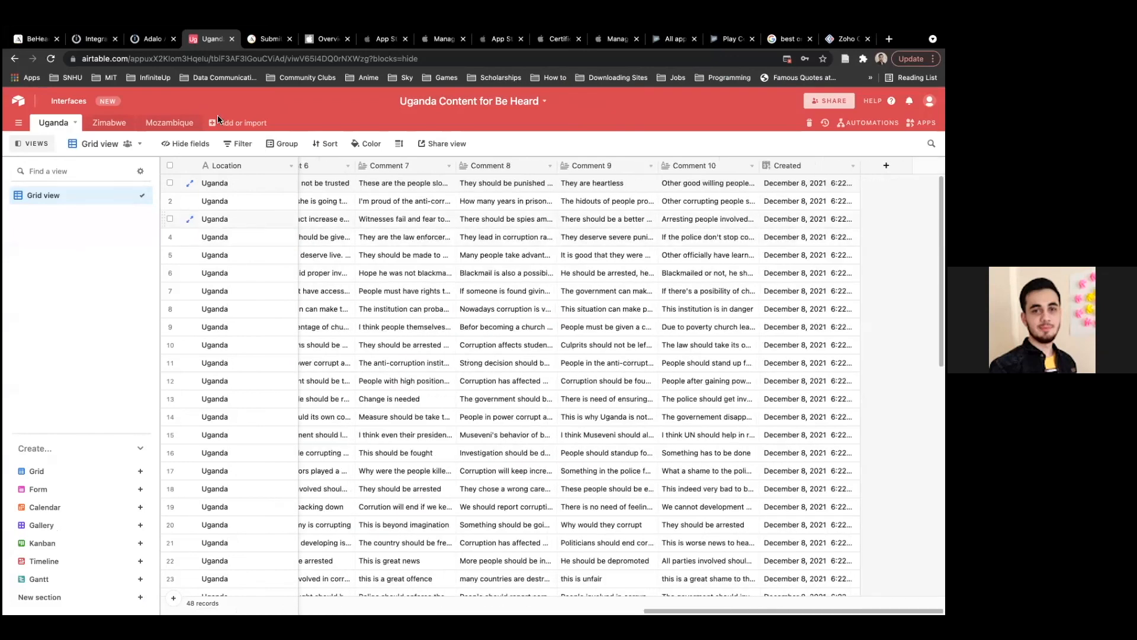
Switch to the Integromat scenario and move the increment function module of the comment route closer to the Sleep module.
left_click(98, 41)
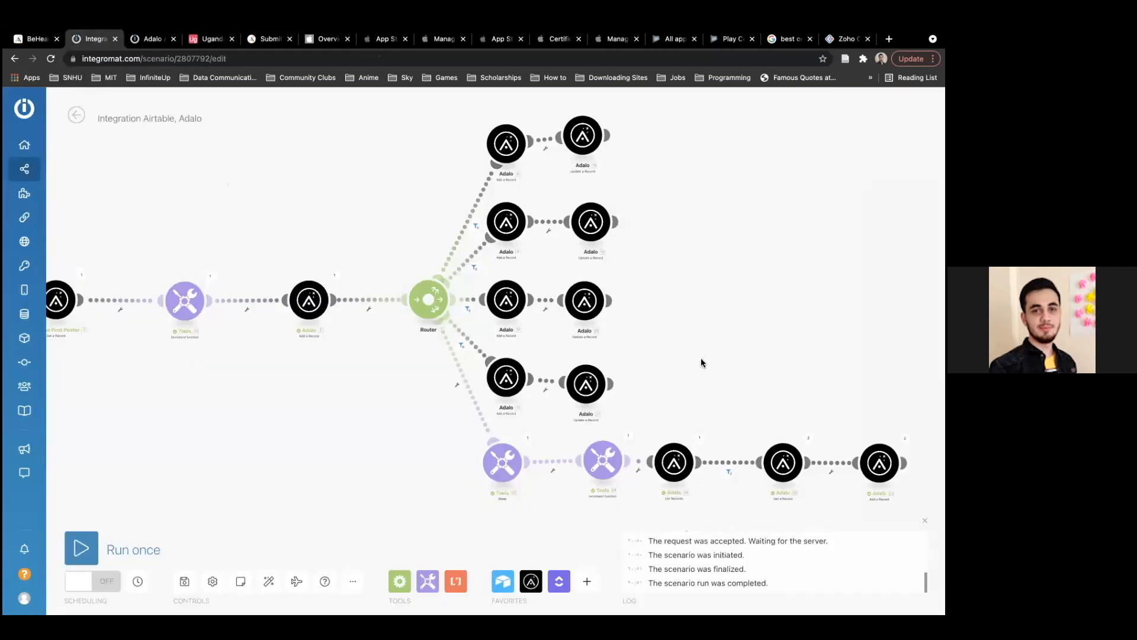
scroll(701, 361, "right", 5)
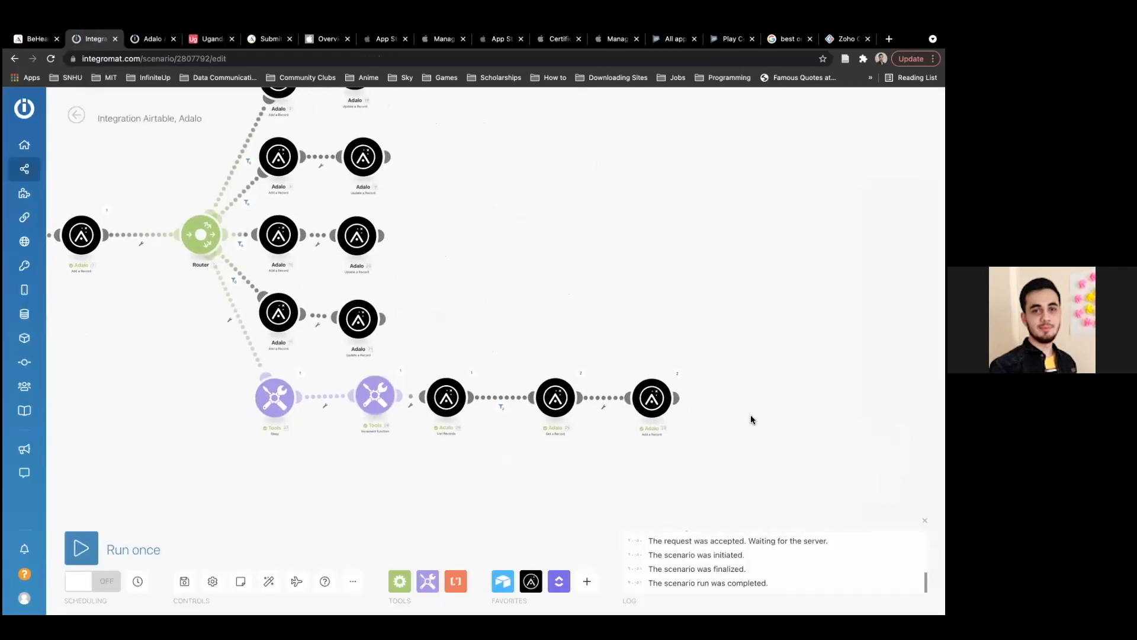
scroll(751, 419, "down", 3)
left_click_drag(750, 425, 730, 328)
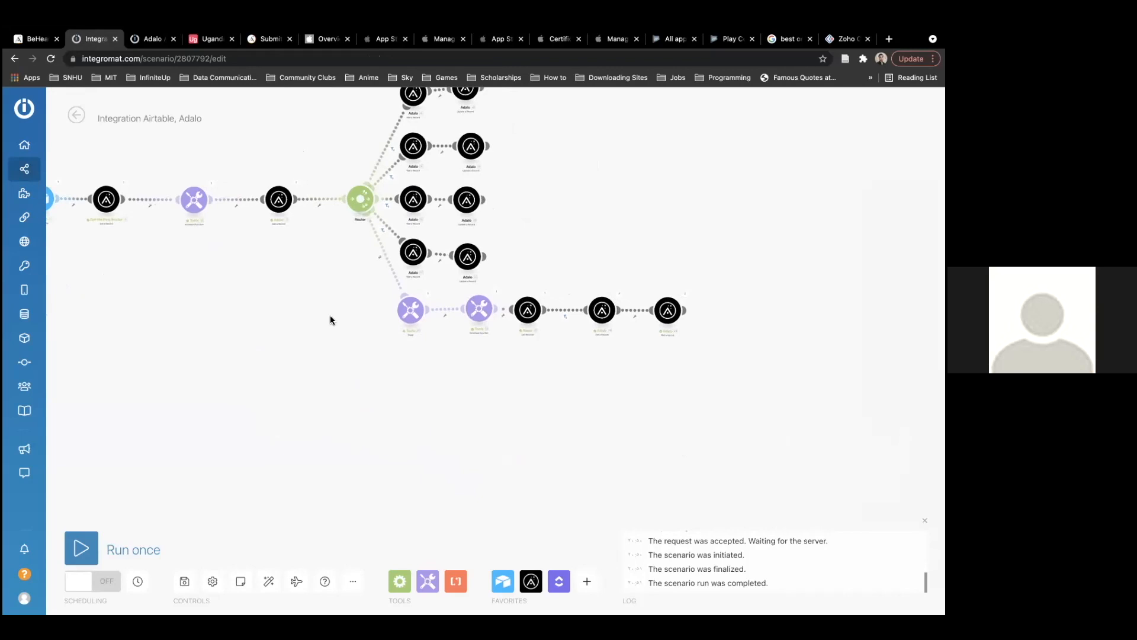
left_click_drag(486, 318, 473, 320)
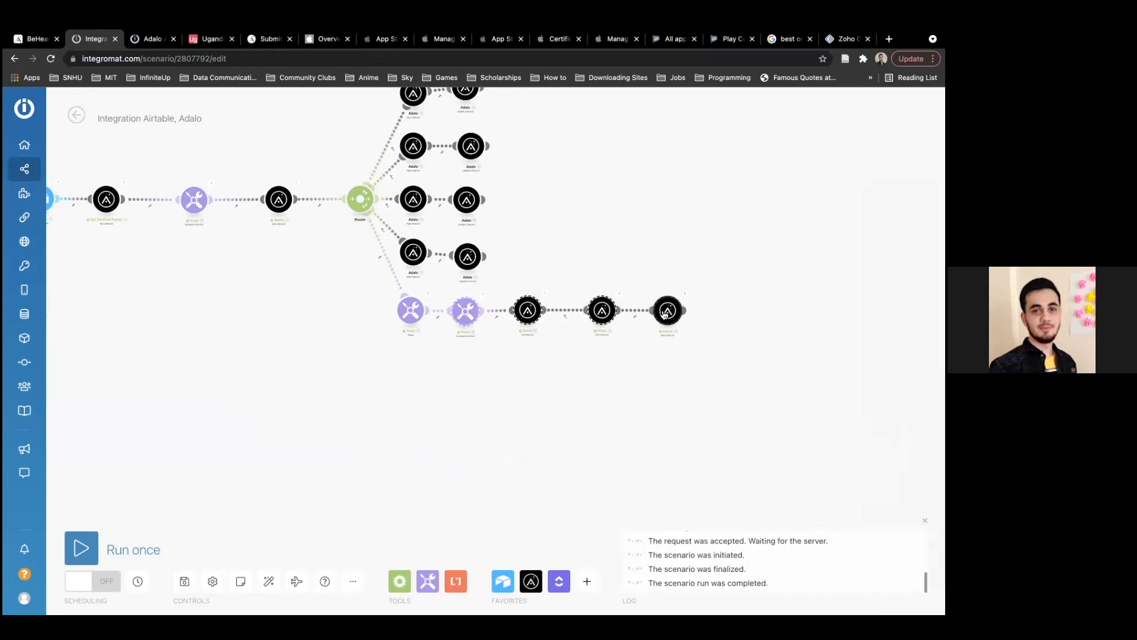
Paste a copy of the four modules following the Sleep module below the existing comment route.
key("ctrl+v")
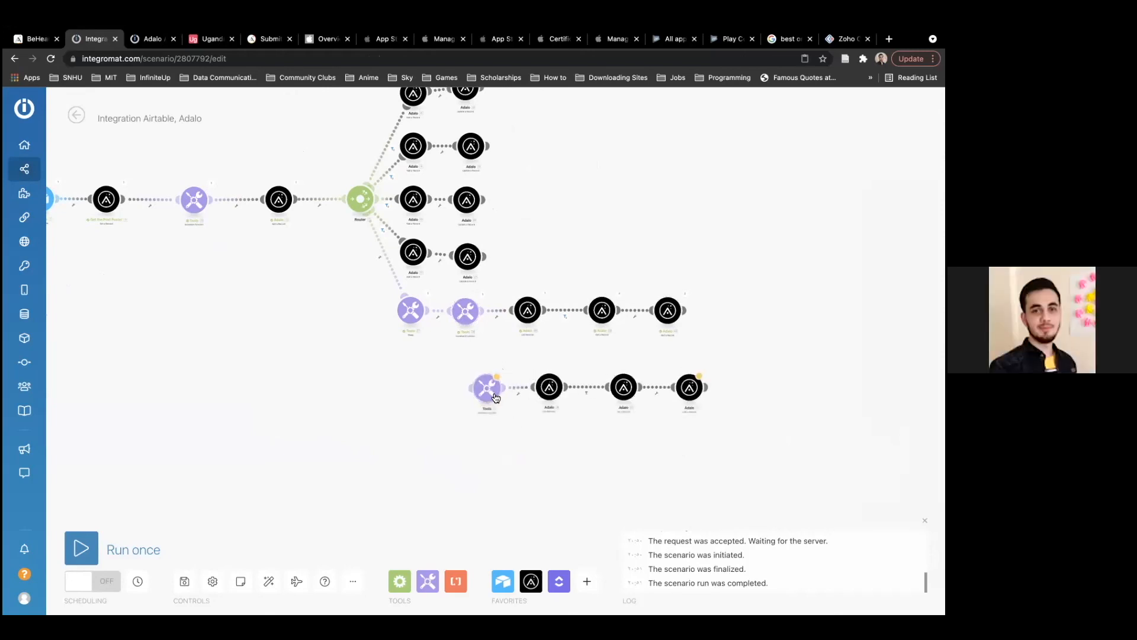
left_click(552, 389)
left_click(517, 428)
scroll(441, 413, "down", 3)
scroll(442, 413, "up", 3)
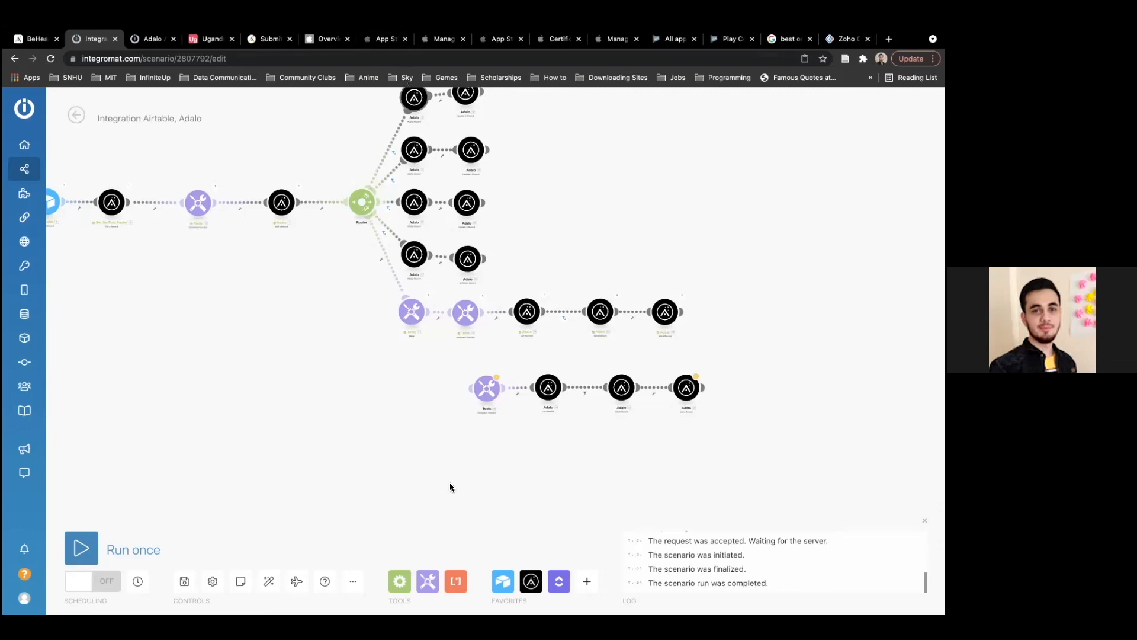
left_click_drag(387, 432, 455, 398)
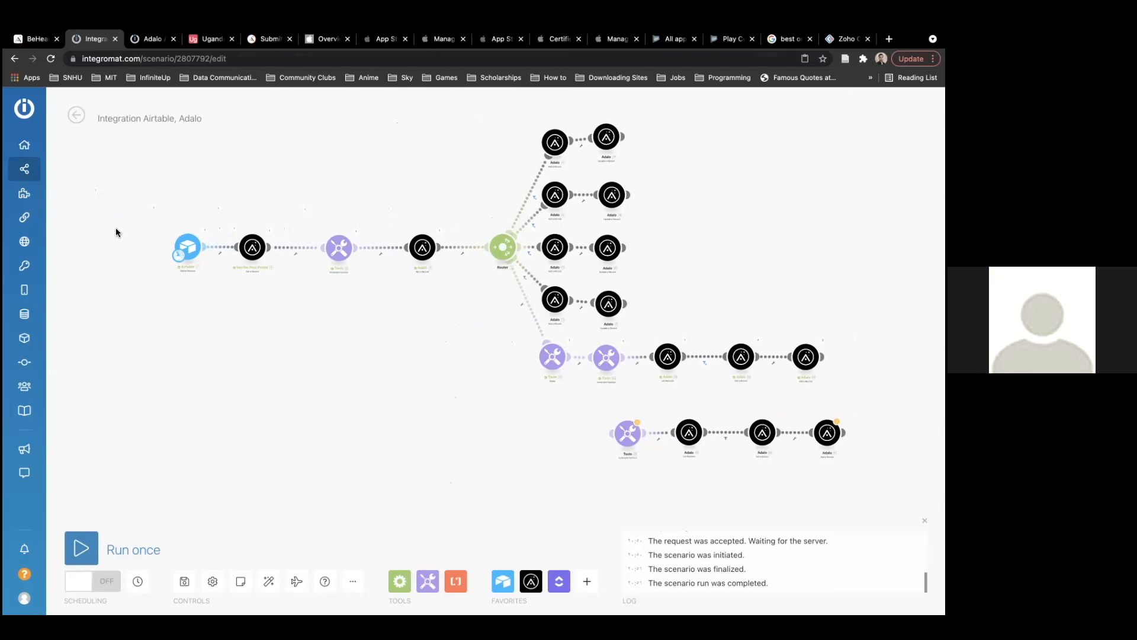
Stay in the scenario after trying to leave for the dashboard, and delete the four duplicated modules.
left_click(64, 149)
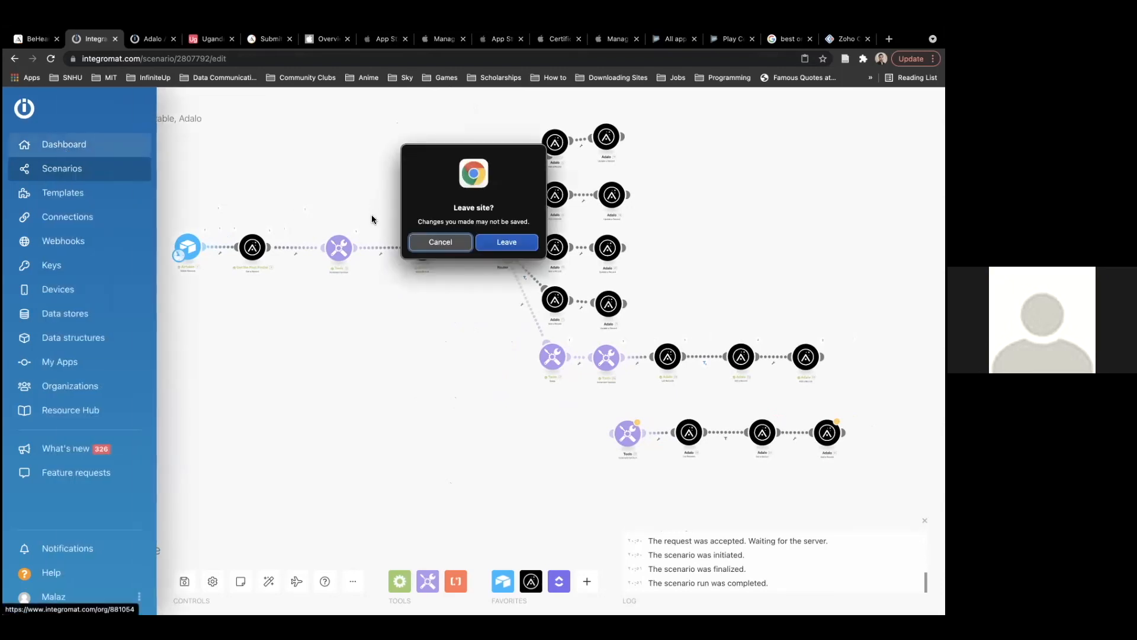
left_click(439, 242)
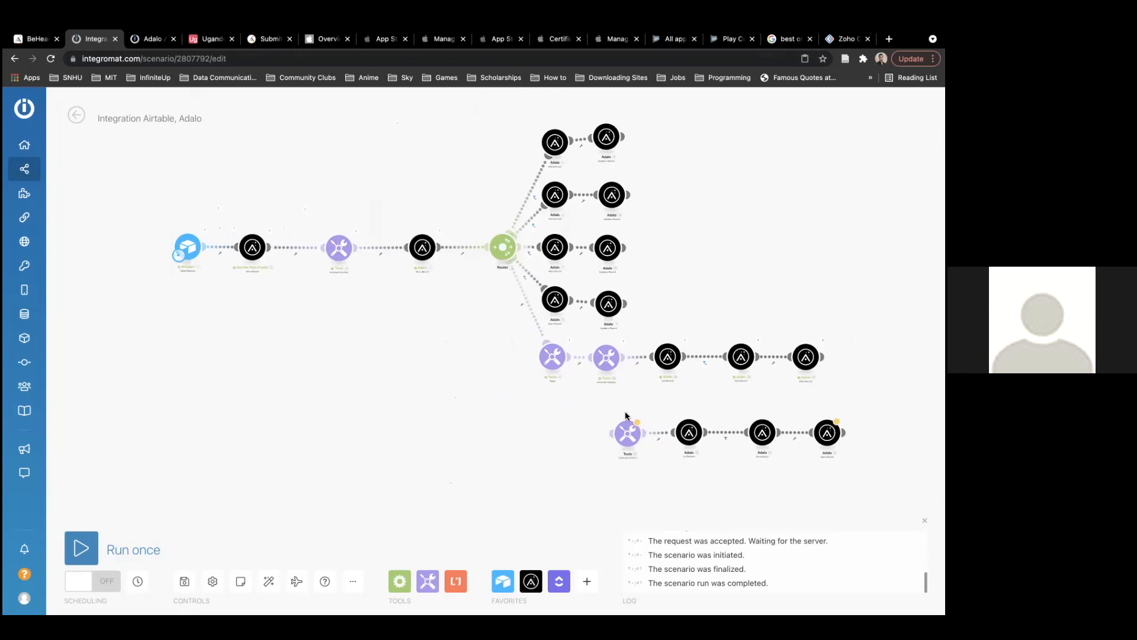
left_click(770, 438)
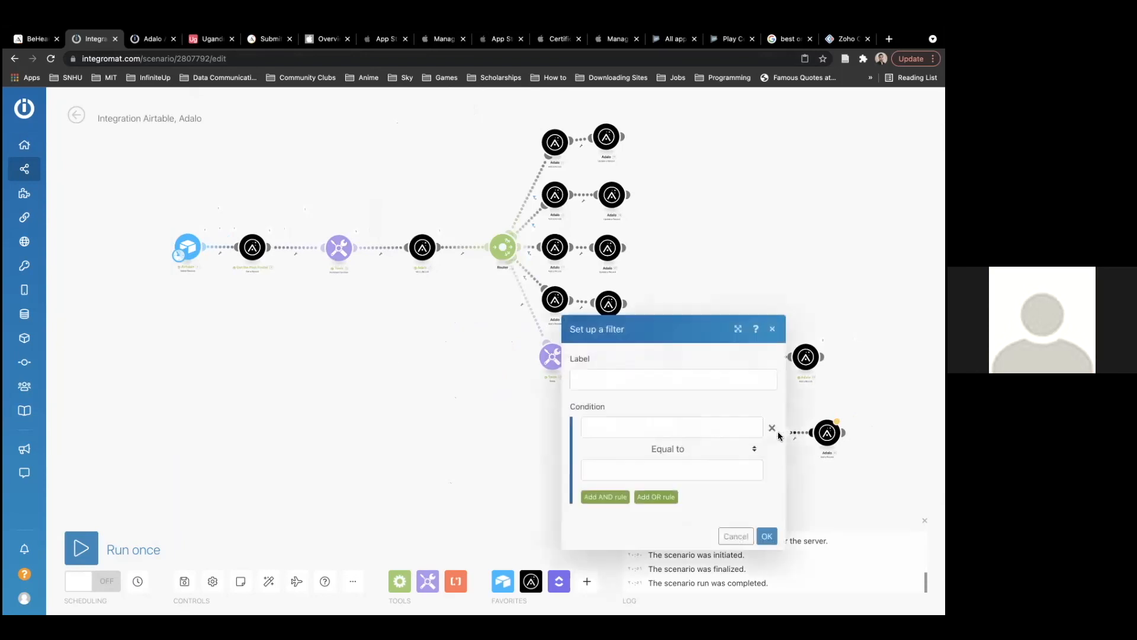
left_click(776, 329)
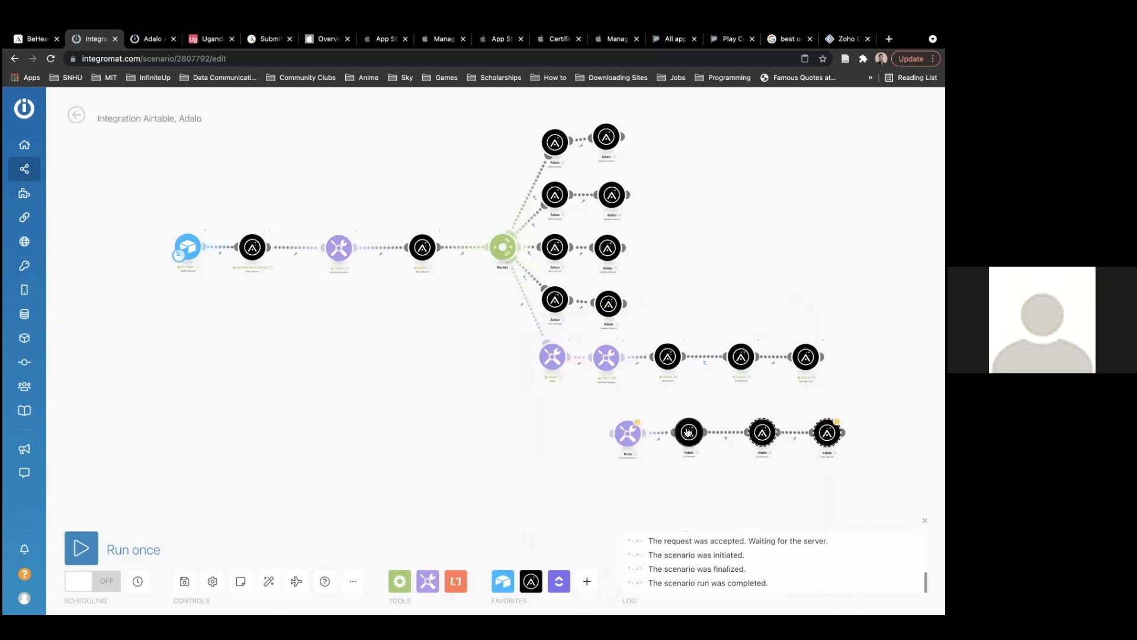
right_click(623, 435)
left_click(638, 459)
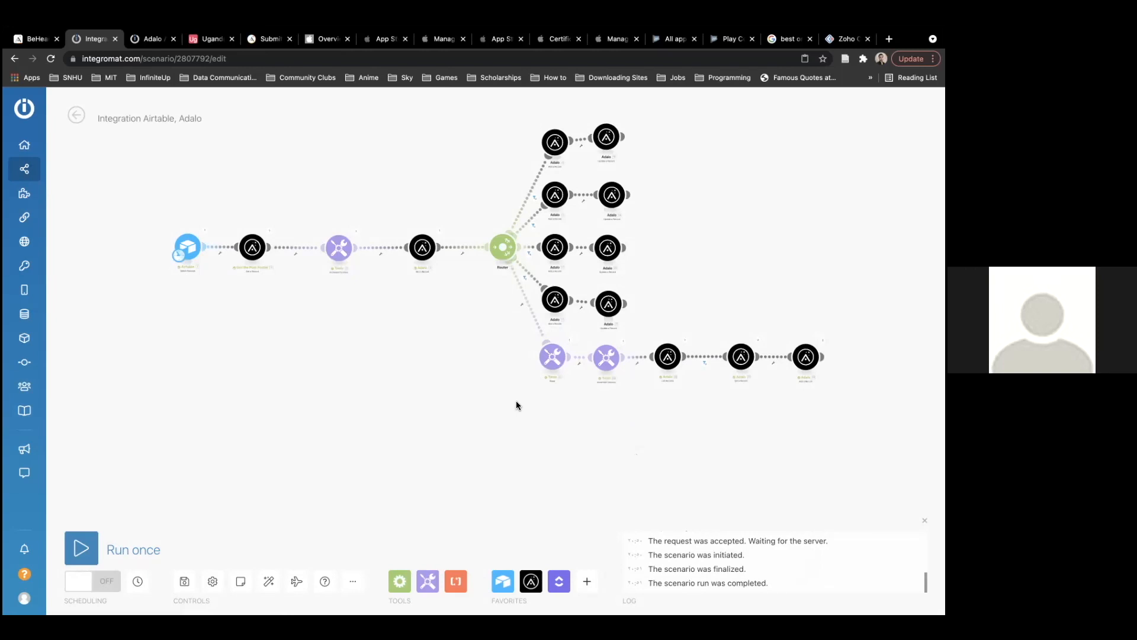
Save the Airtable-Adalo scenario without the duplicated modules.
scroll(490, 322, "up", 5)
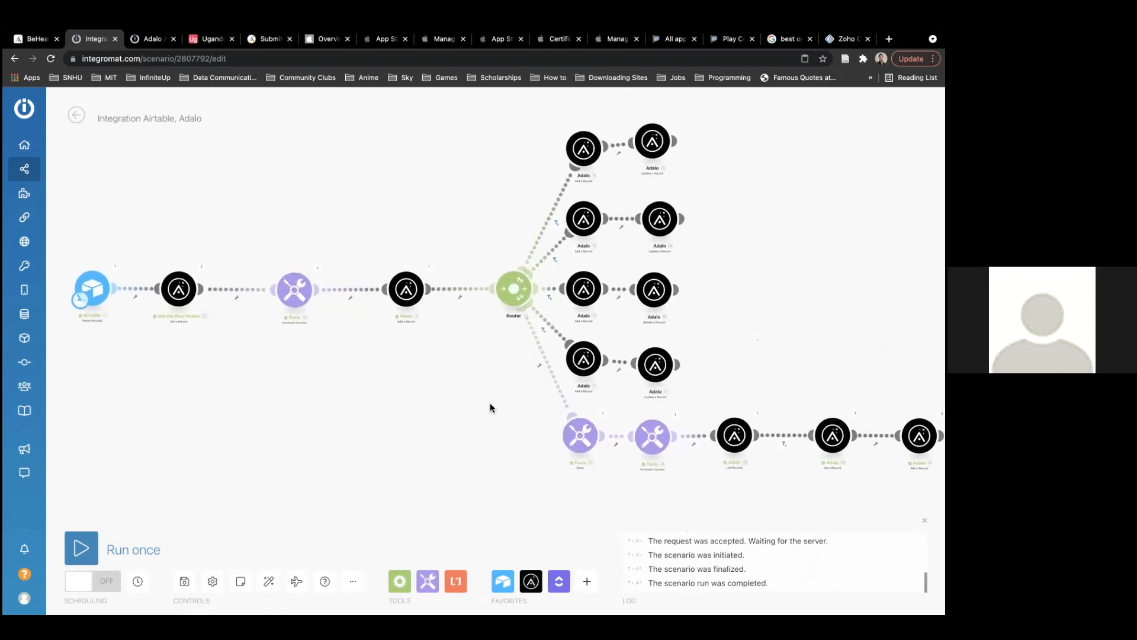
left_click_drag(465, 403, 473, 403)
scroll(472, 402, "down", 2)
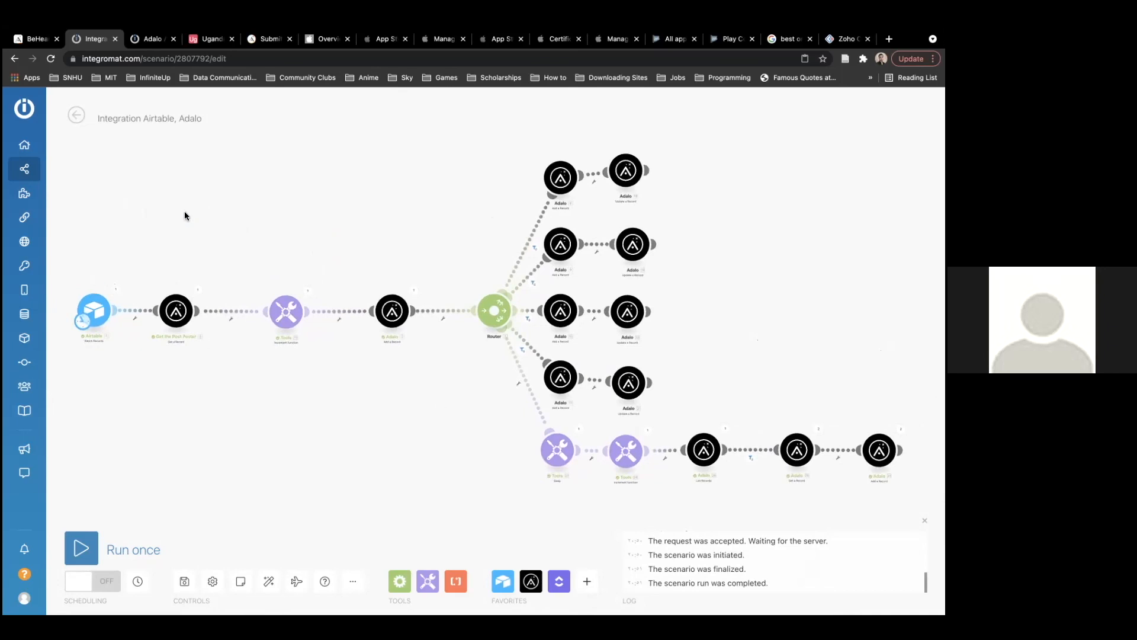
key("ctrl+s")
Check the operations usage on the Integromat dashboard, view the list of all scenarios and return to the dashboard.
left_click(37, 146)
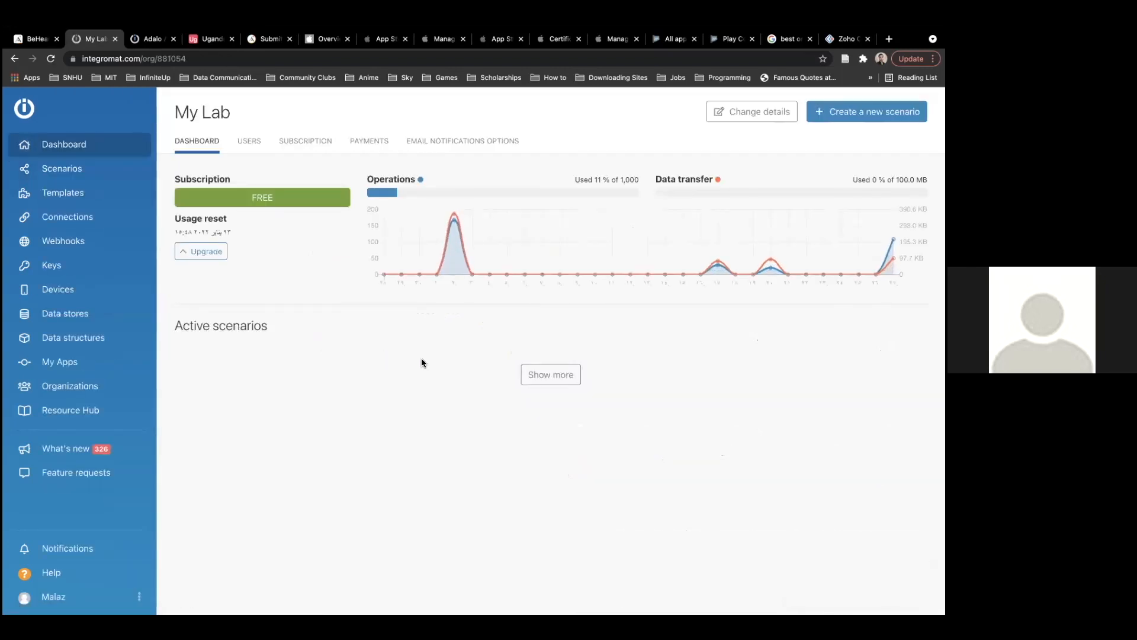
left_click(534, 377)
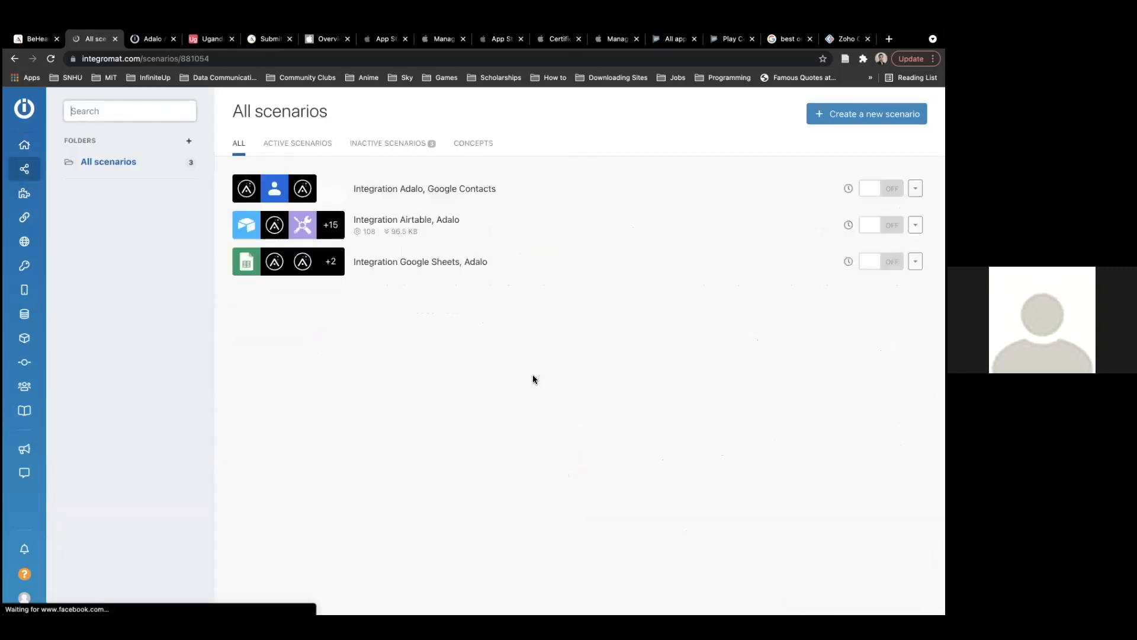
left_click(15, 58)
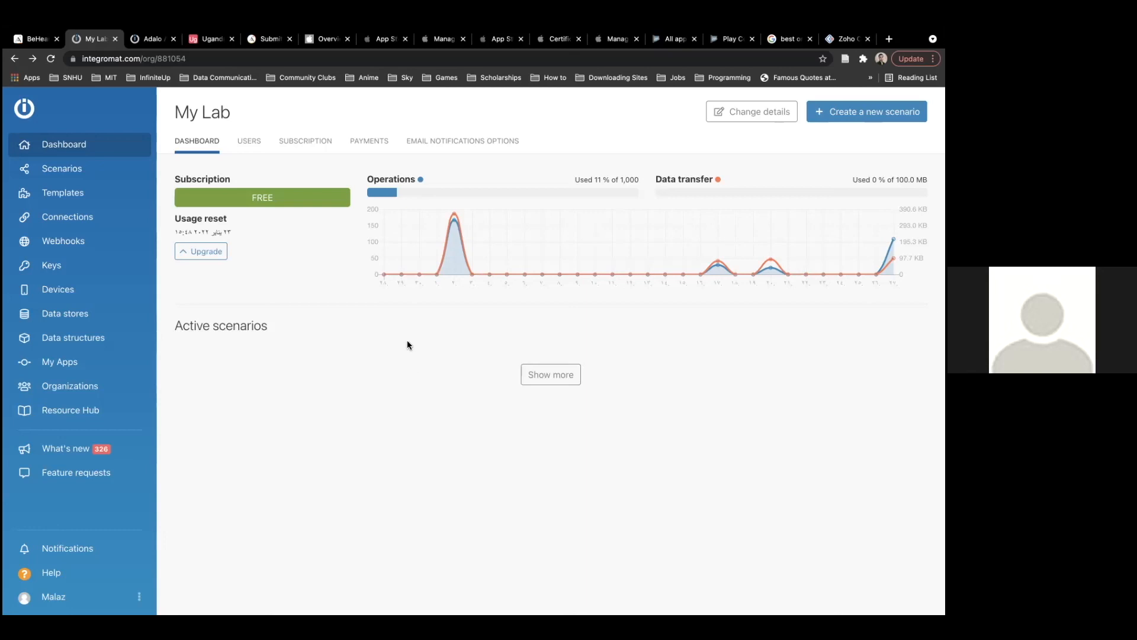
Switch to the BeHeard app in Adalo and look over its screens from the home feed to the report creation forms.
left_click(37, 39)
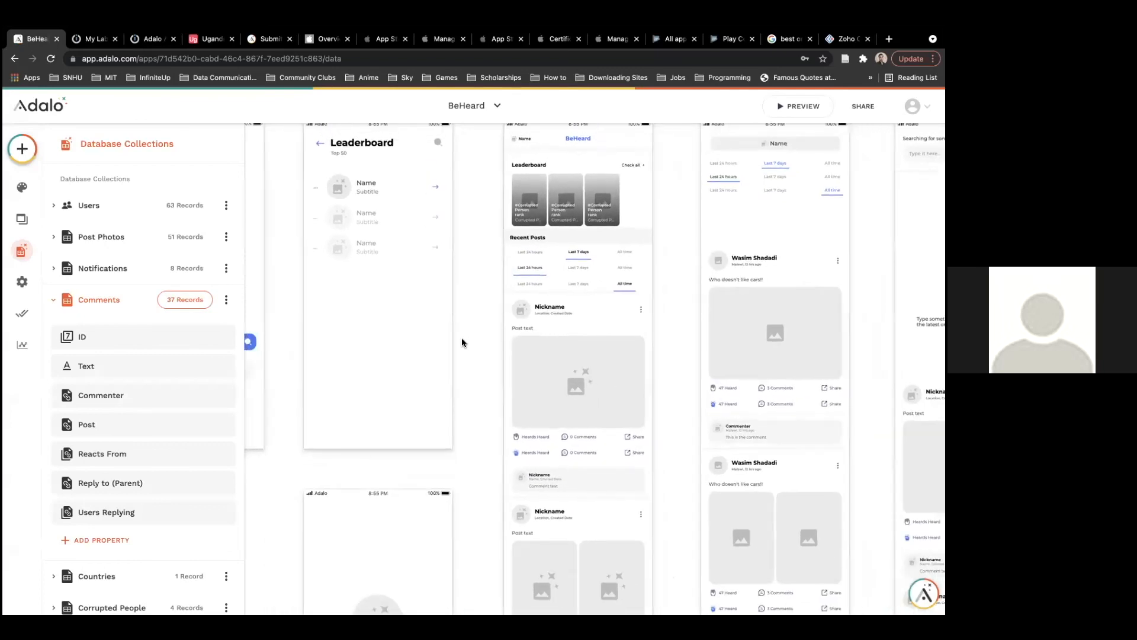
scroll(462, 342, "down", 3)
scroll(462, 343, "right", 5)
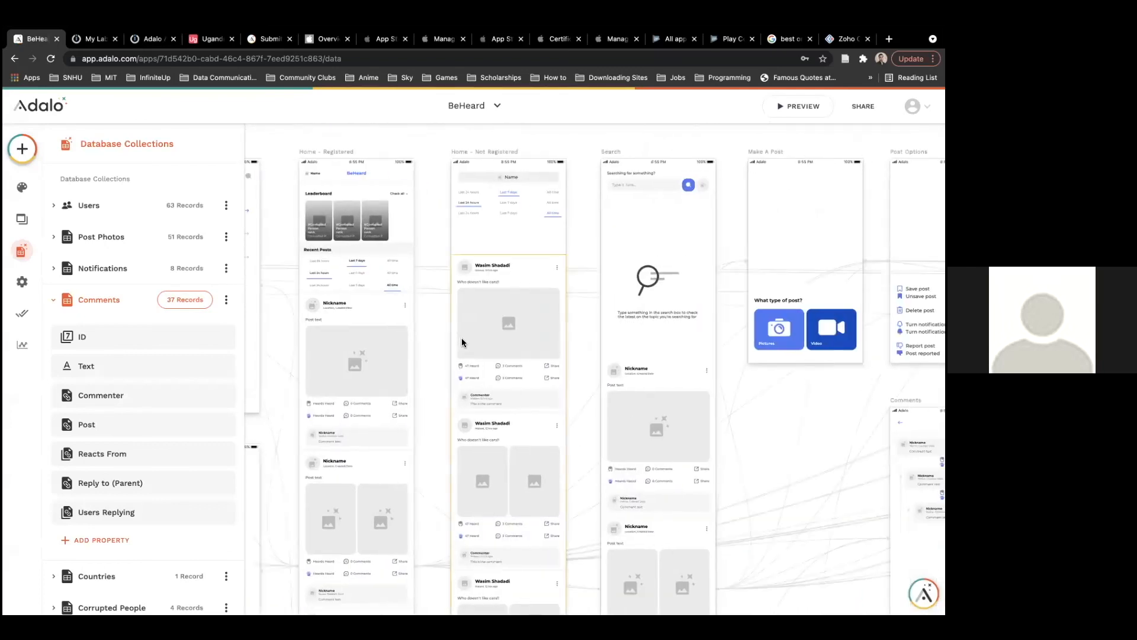
scroll(461, 337, "right", 10)
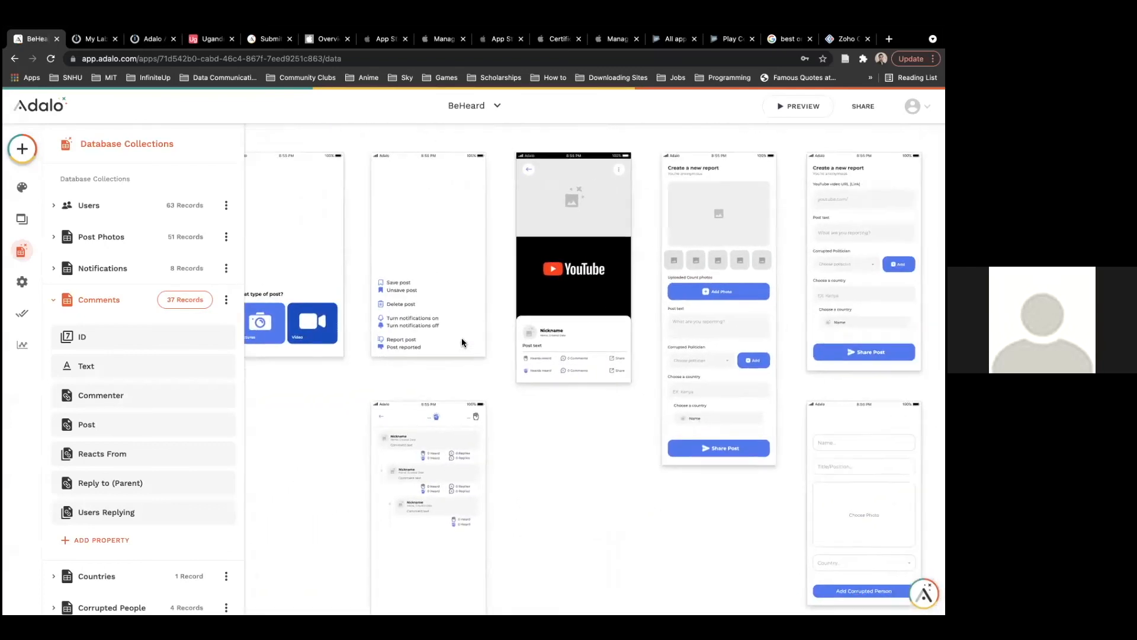
scroll(599, 326, "right", 3)
scroll(601, 315, "up", 5)
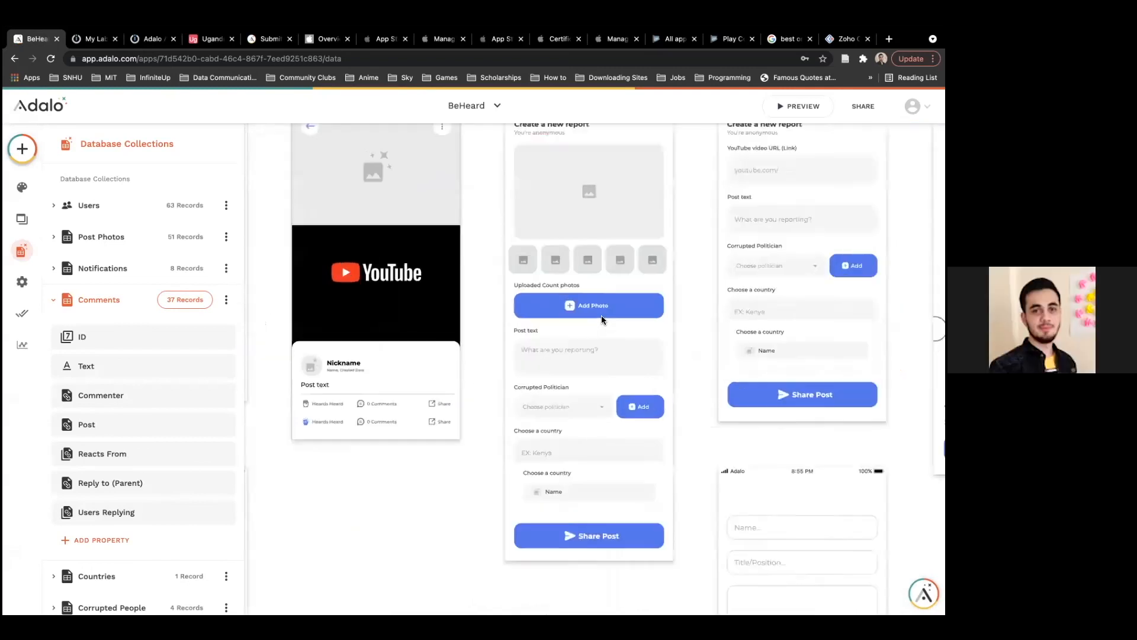
Switch to the Uganda table in Airtable and look from its comment columns back to its image columns.
scroll(601, 315, "up", 4)
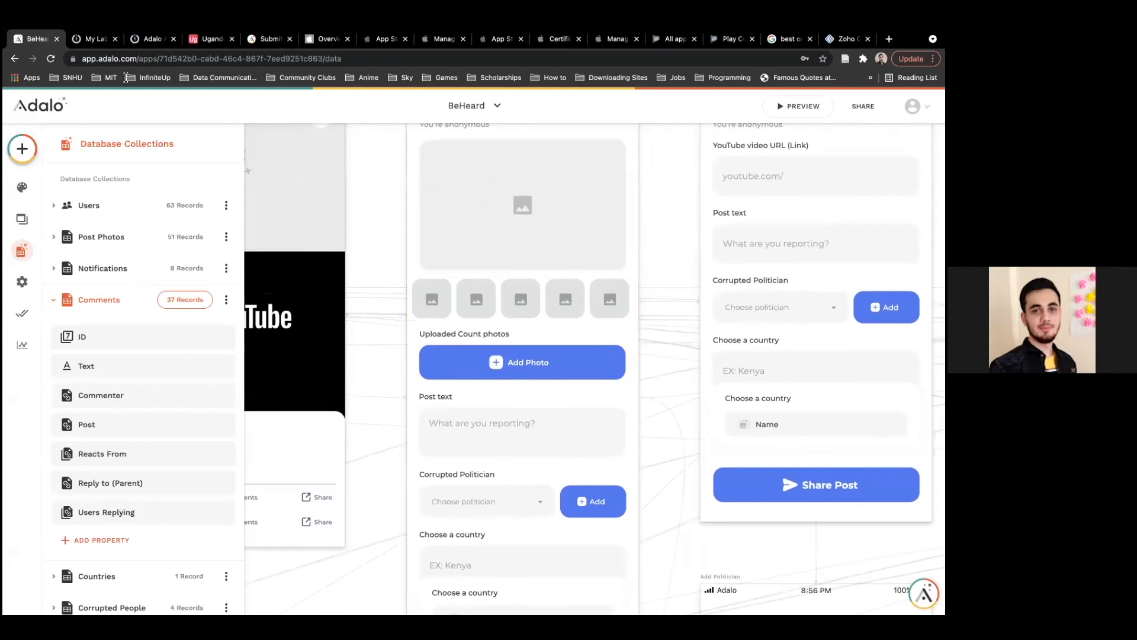
left_click(143, 40)
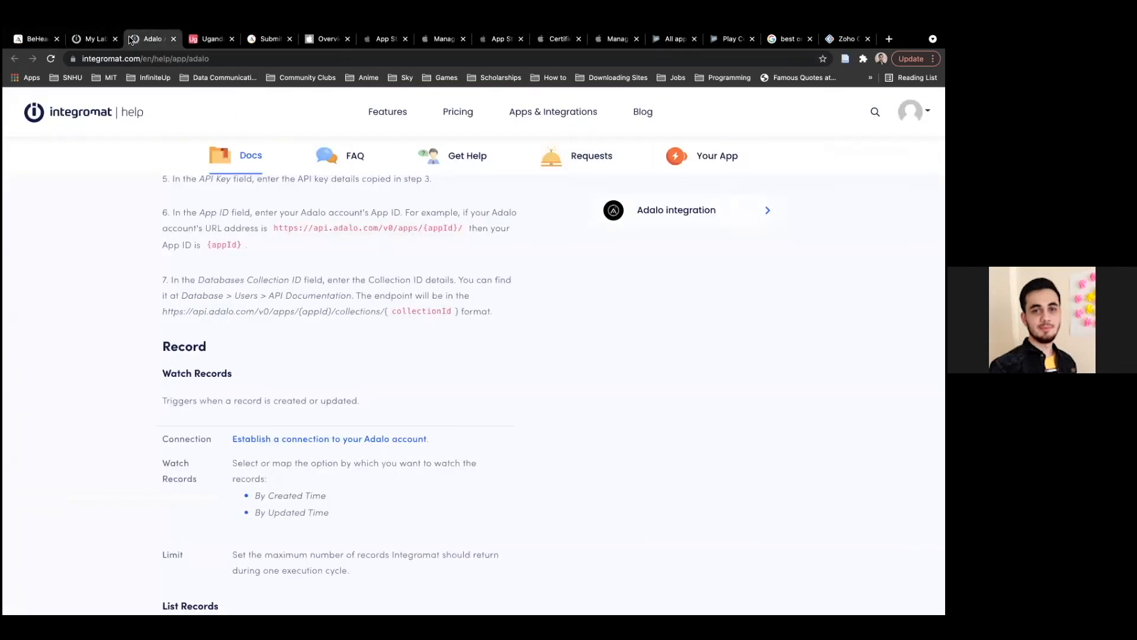
left_click(89, 39)
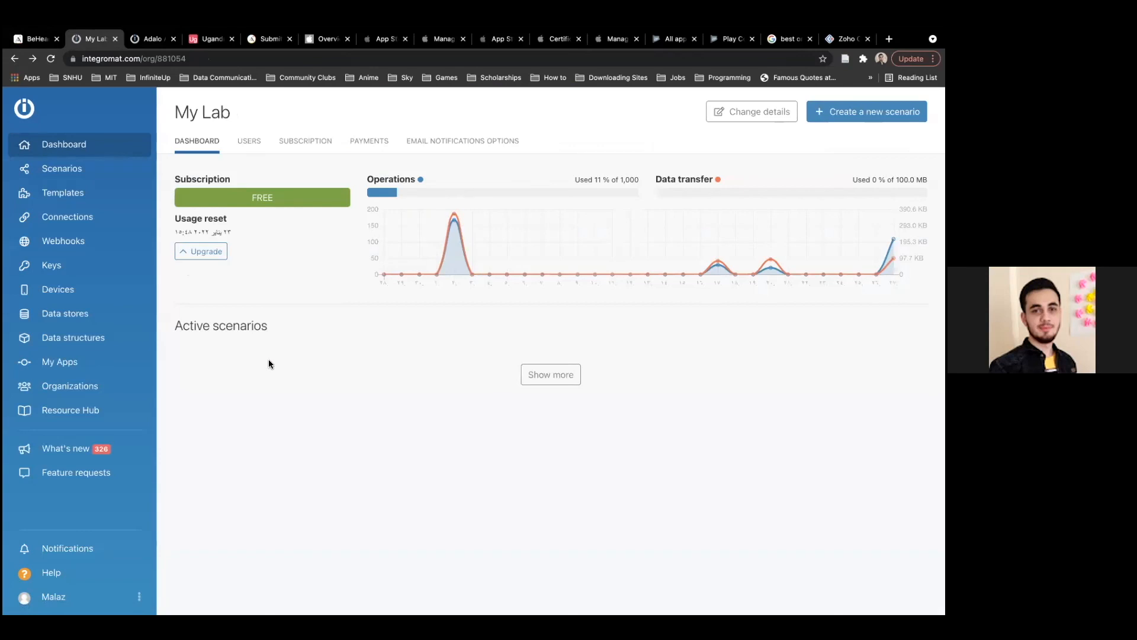
left_click(206, 41)
scroll(336, 254, "left", 3)
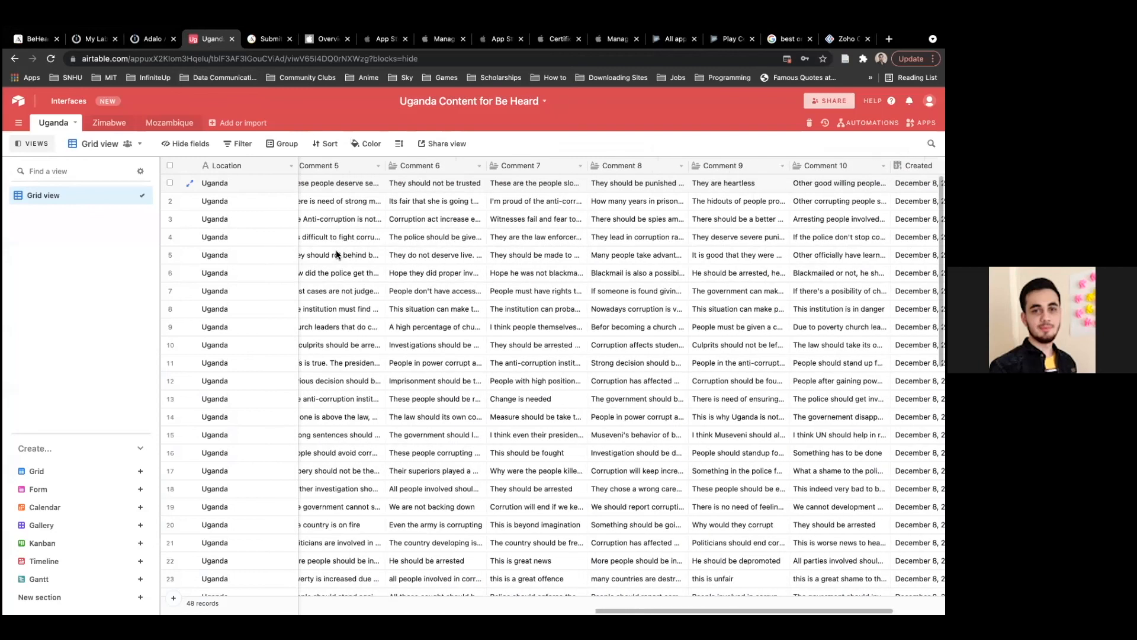
scroll(336, 254, "left", 10)
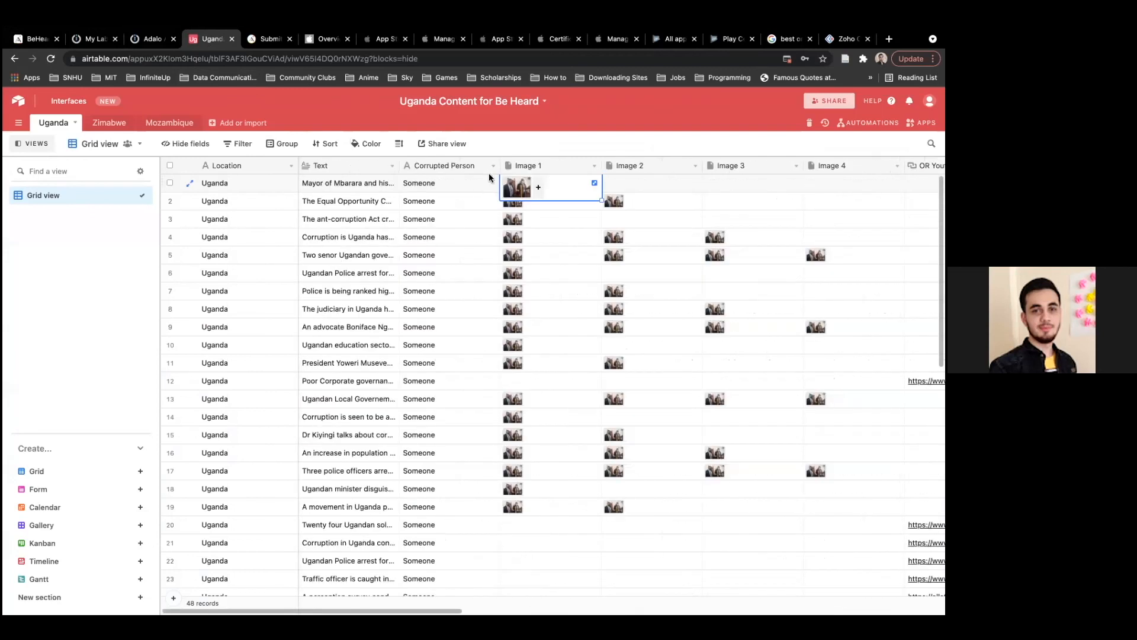
Examine the Image 1 attachments in the Uganda table, opening the first record's file upload and closing it without adding a file.
left_click(541, 165)
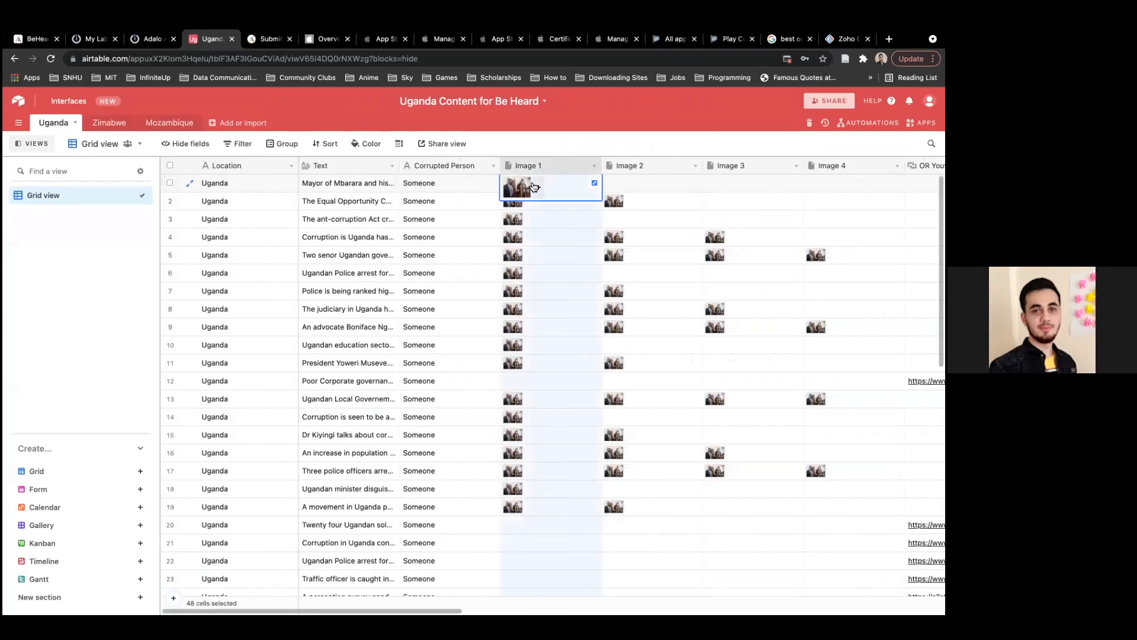
left_click(536, 187)
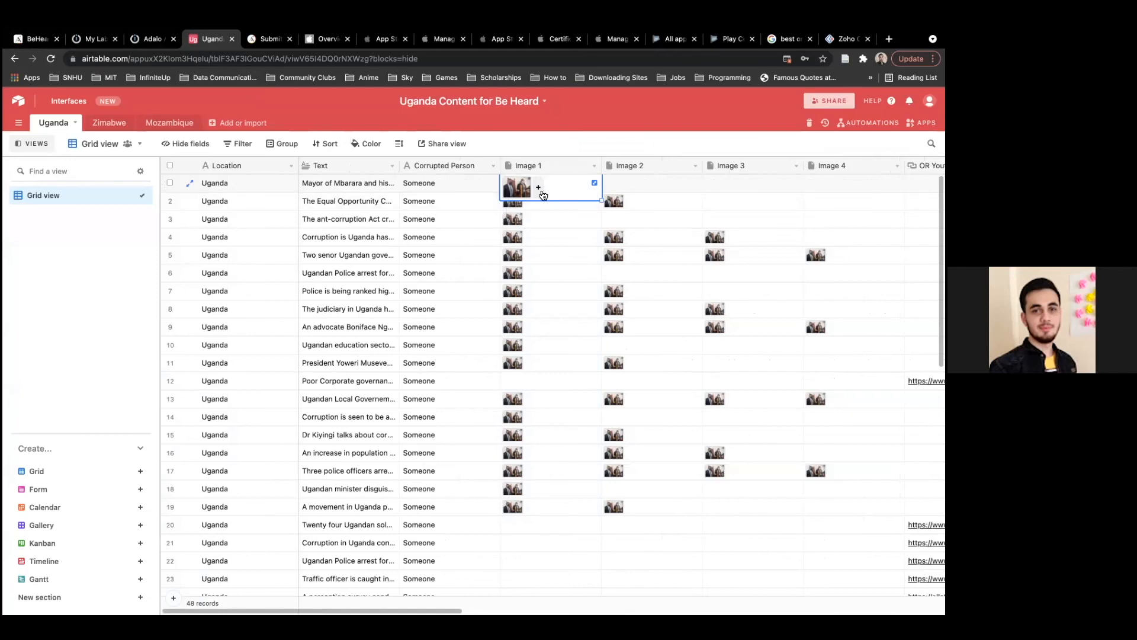
left_click(538, 188)
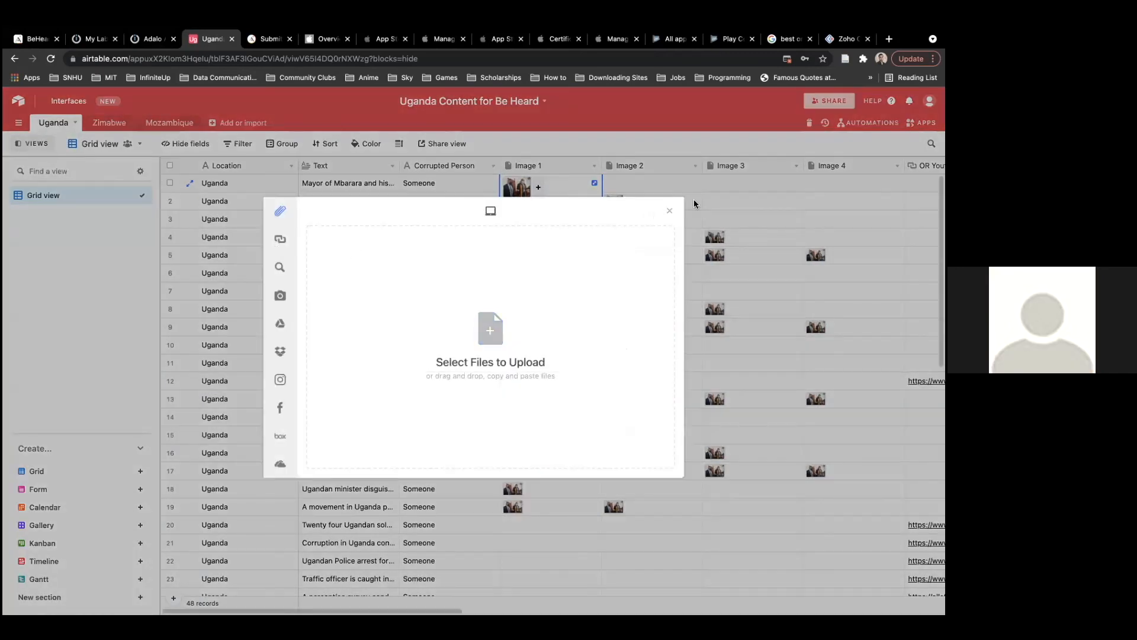
left_click(667, 210)
left_click(563, 227)
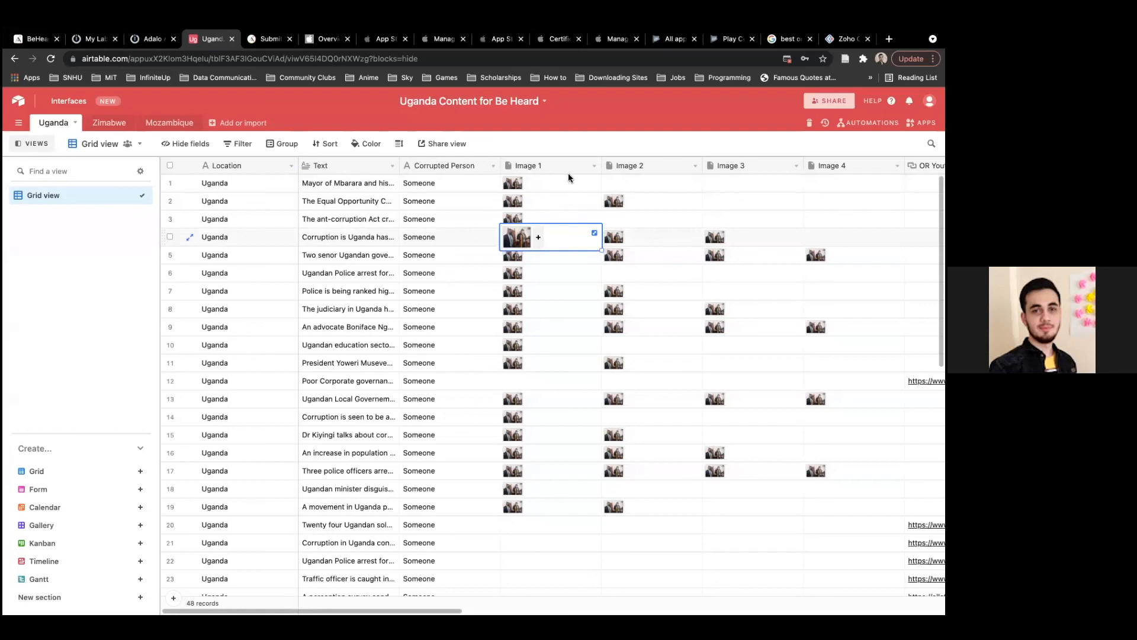
left_click(568, 173)
left_click(552, 253)
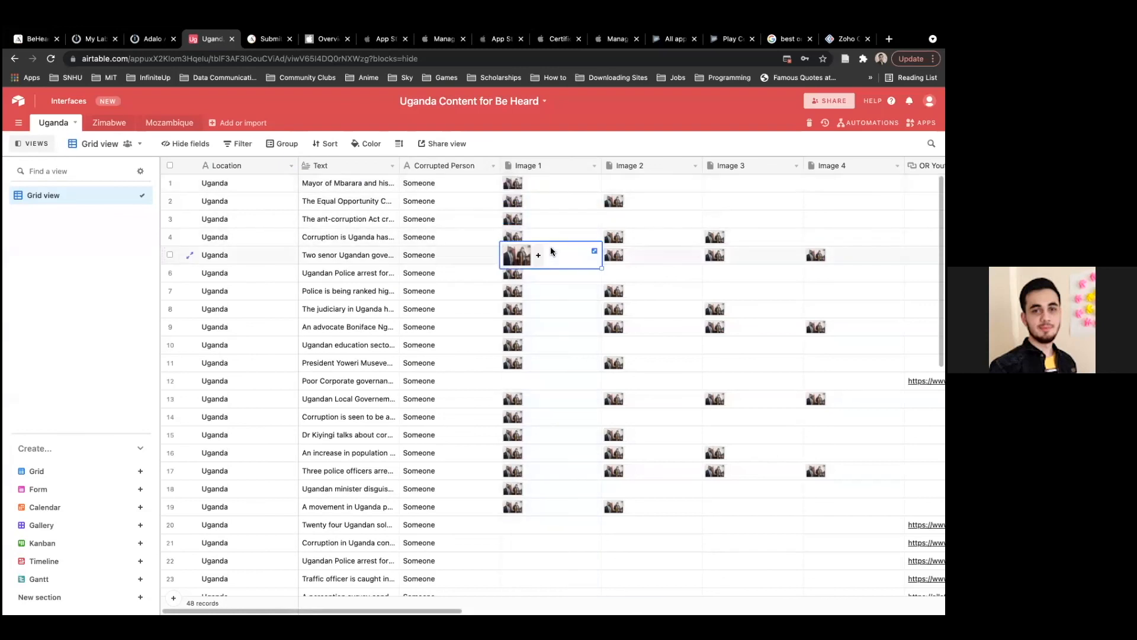
left_click(561, 194)
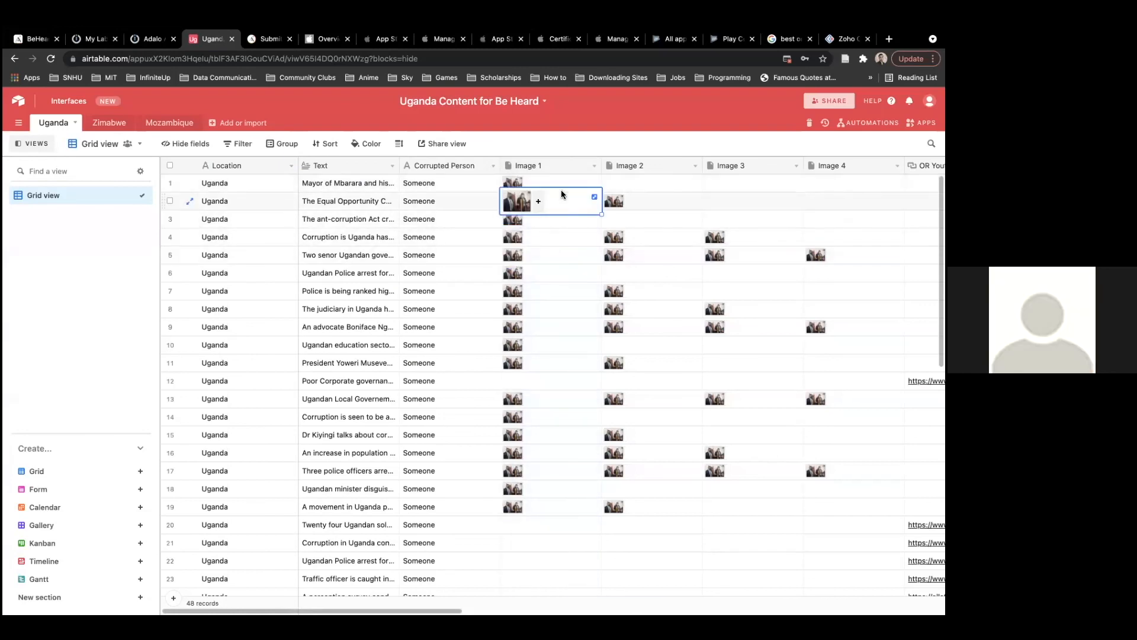
left_click(560, 184)
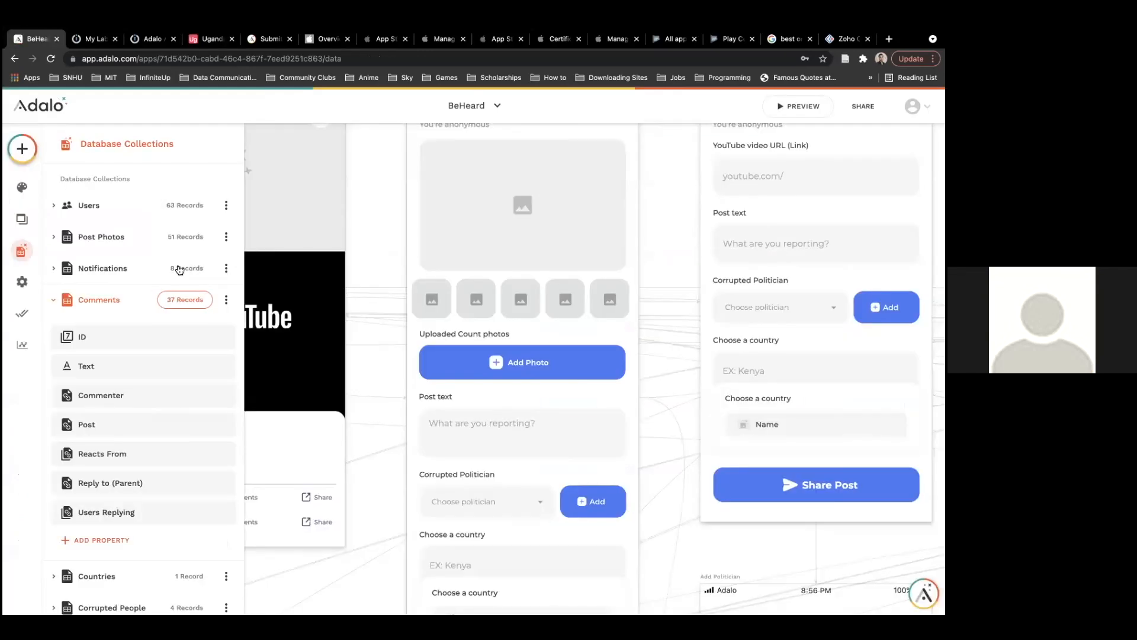
Switch back to Adalo and review the Post Photos records, comparing the Photo links with the Actual Photo images.
left_click(38, 39)
left_click(178, 236)
left_click(185, 236)
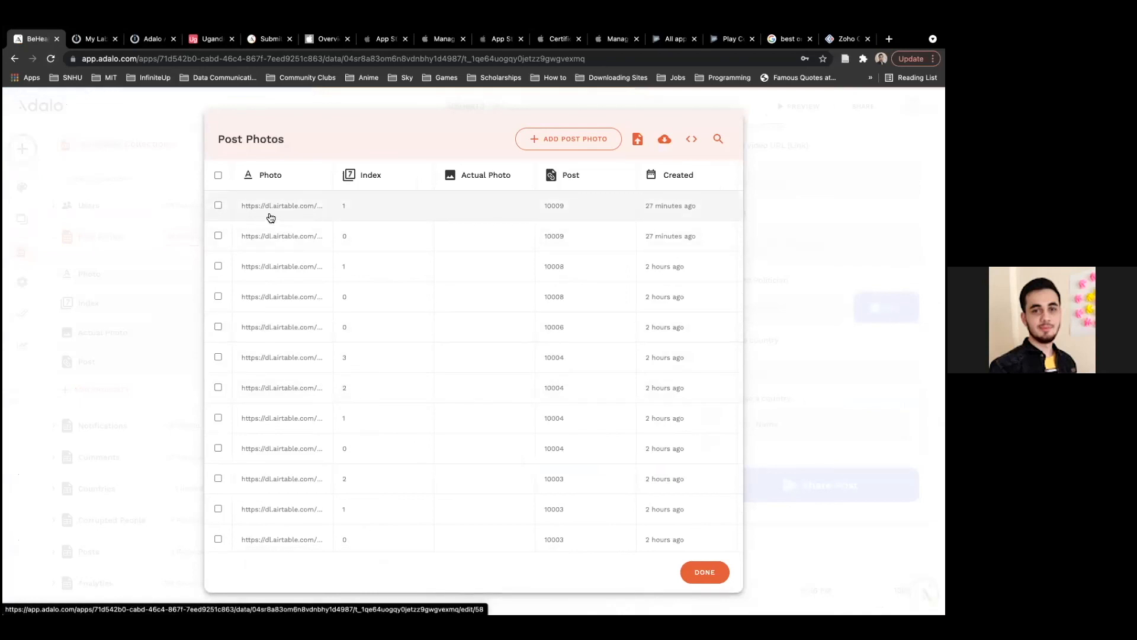
scroll(314, 249, "down", 5)
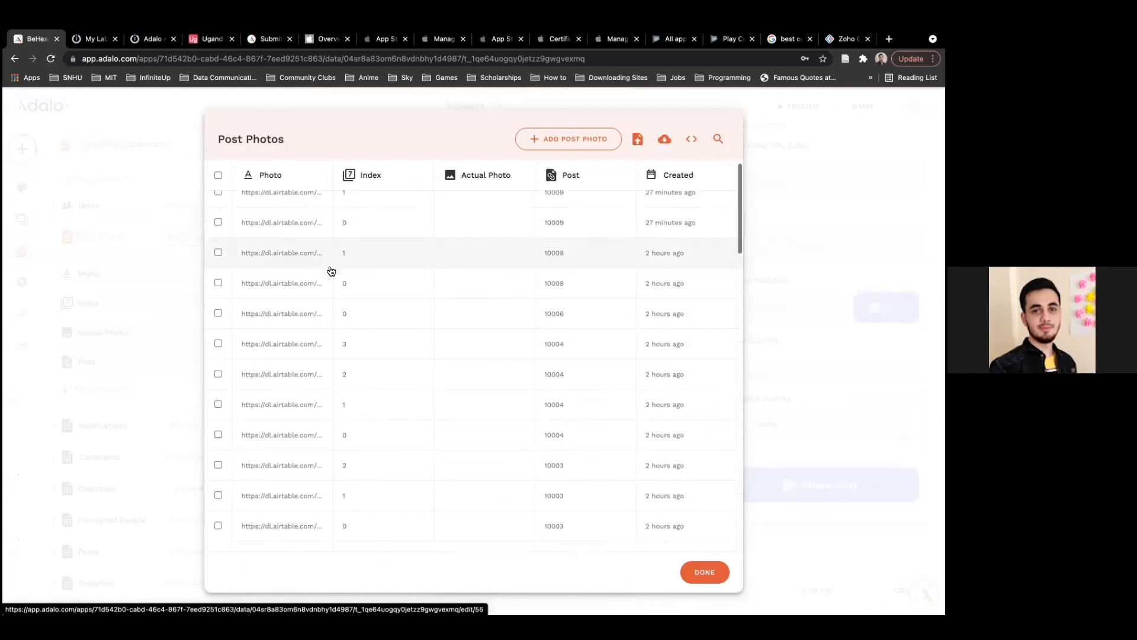
scroll(332, 272, "down", 15)
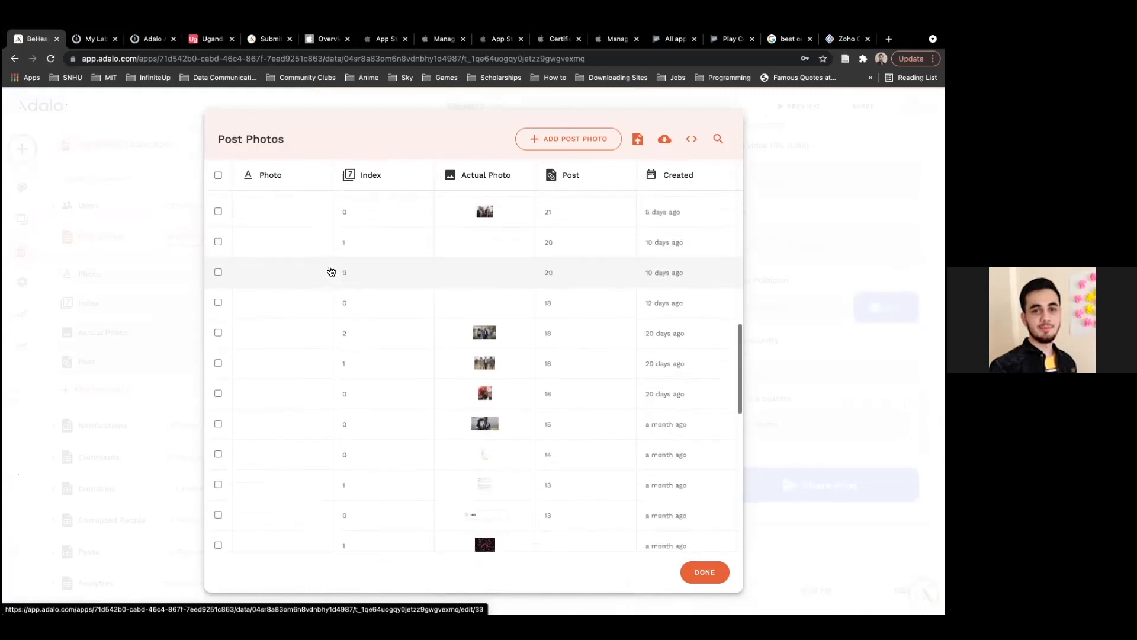
scroll(331, 271, "down", 8)
scroll(331, 271, "up", 5)
left_click(132, 283)
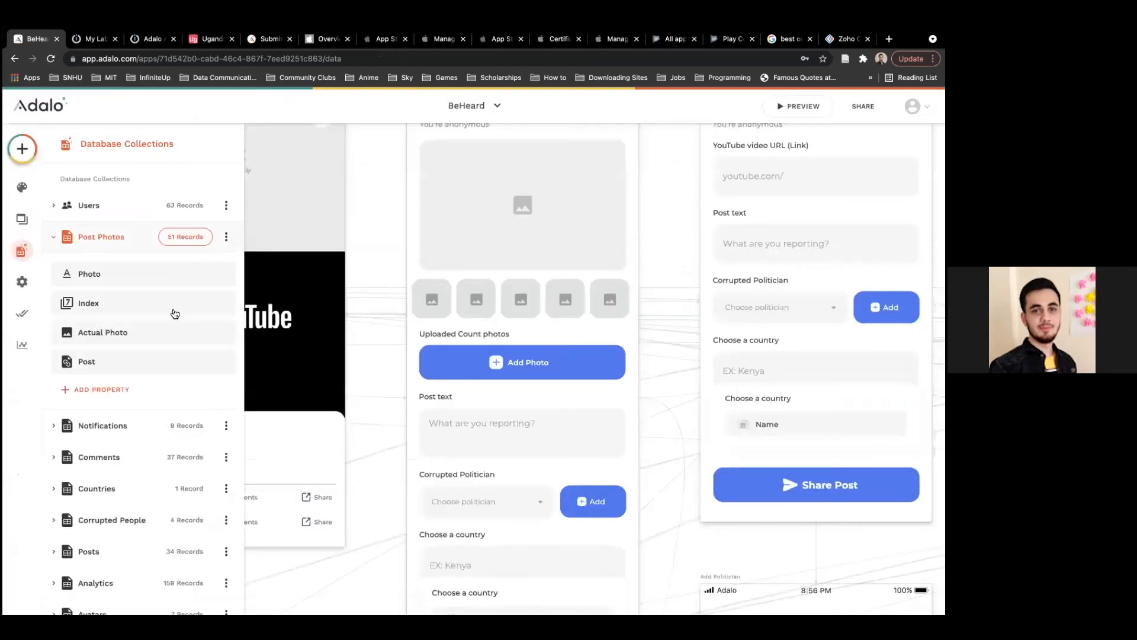
Review the Posts collection's records, including the Youtube Link and Photo 1 to Photo 3 properties.
left_click(136, 245)
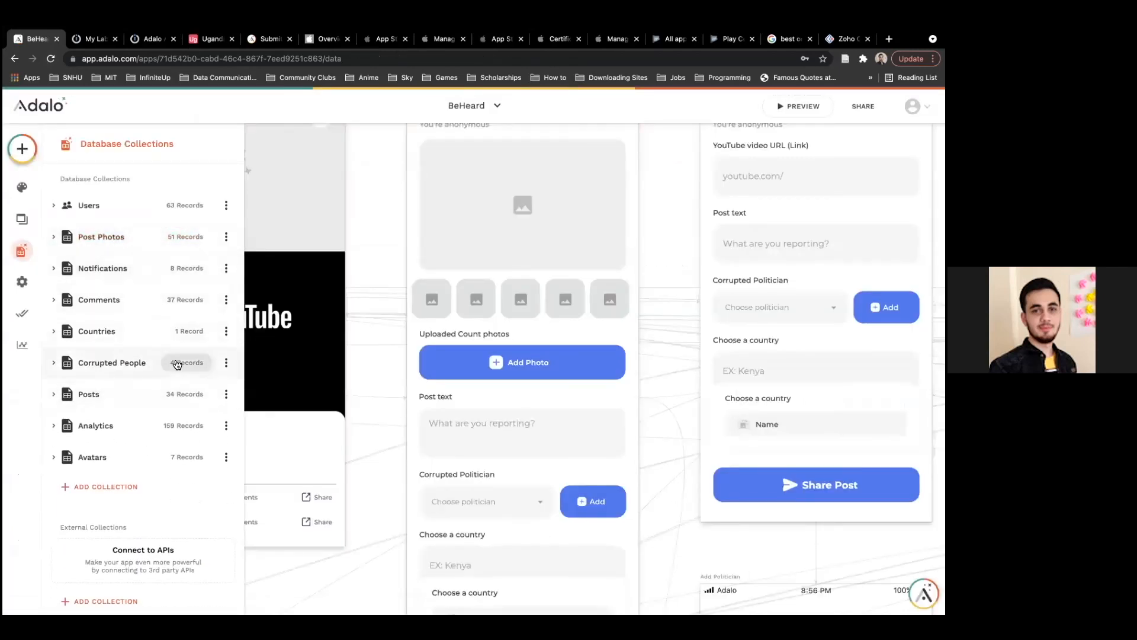
left_click(176, 399)
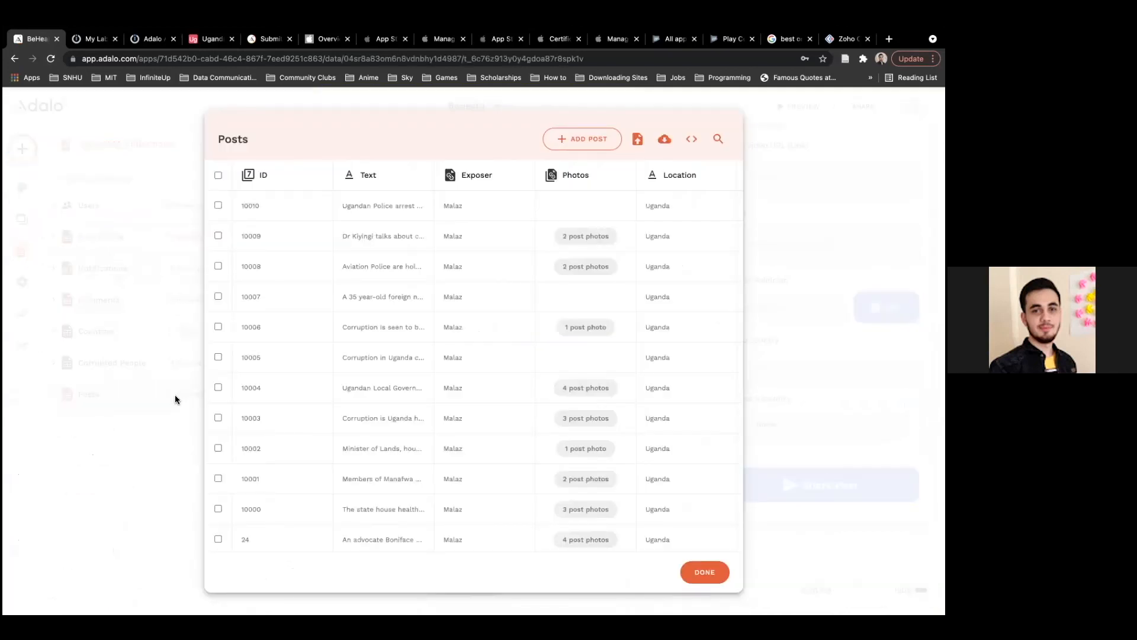
left_click(163, 373)
left_click(179, 395)
scroll(361, 378, "down", 1)
scroll(361, 378, "down", 10)
scroll(361, 378, "right", 6)
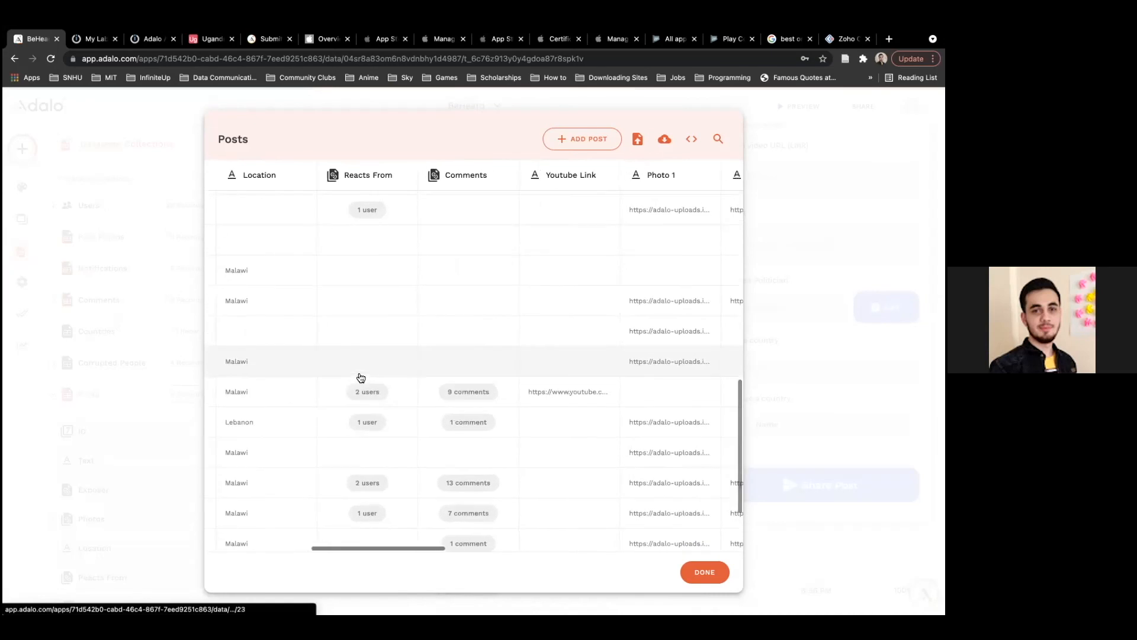
scroll(361, 378, "right", 5)
scroll(361, 378, "down", 2)
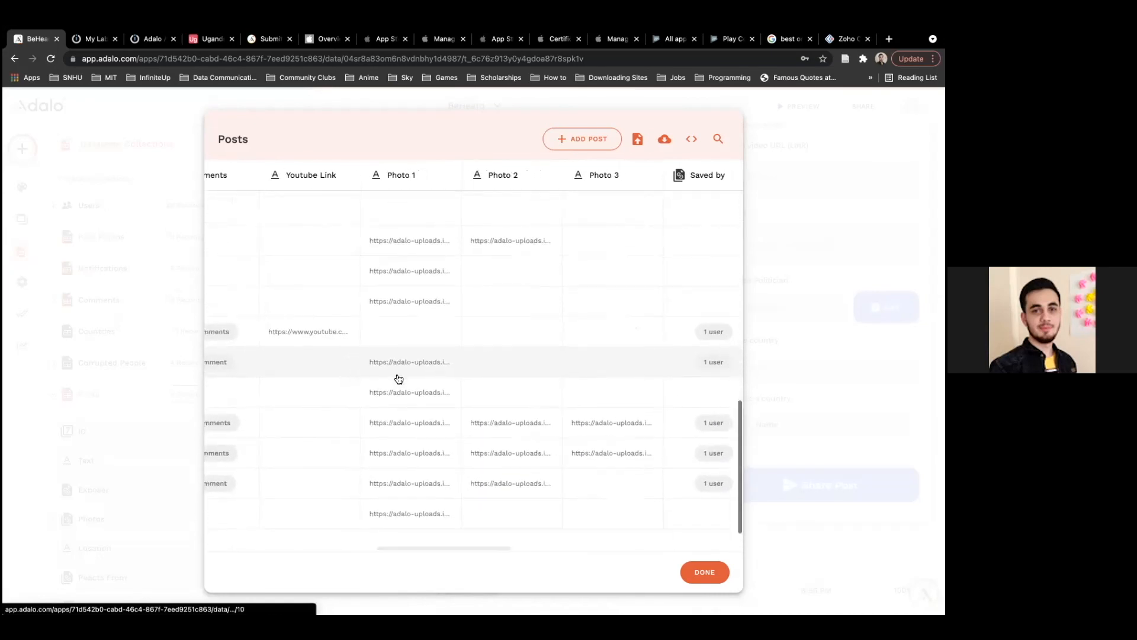
scroll(420, 368, "down", 1)
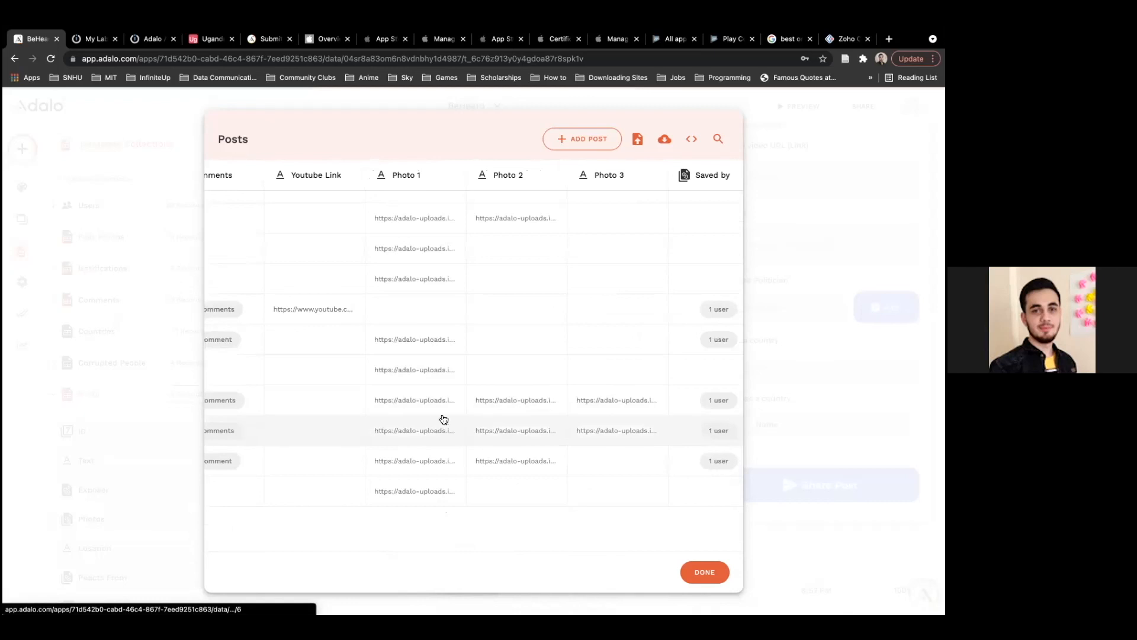
scroll(438, 397, "up", 2)
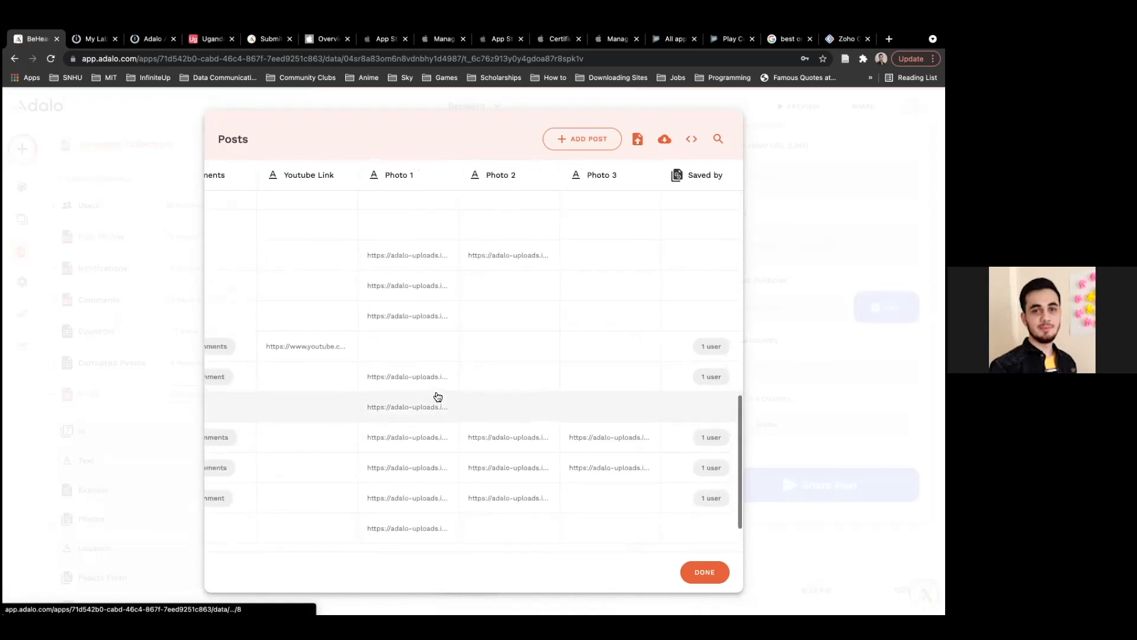
scroll(435, 396, "up", 2)
scroll(435, 396, "left", 1)
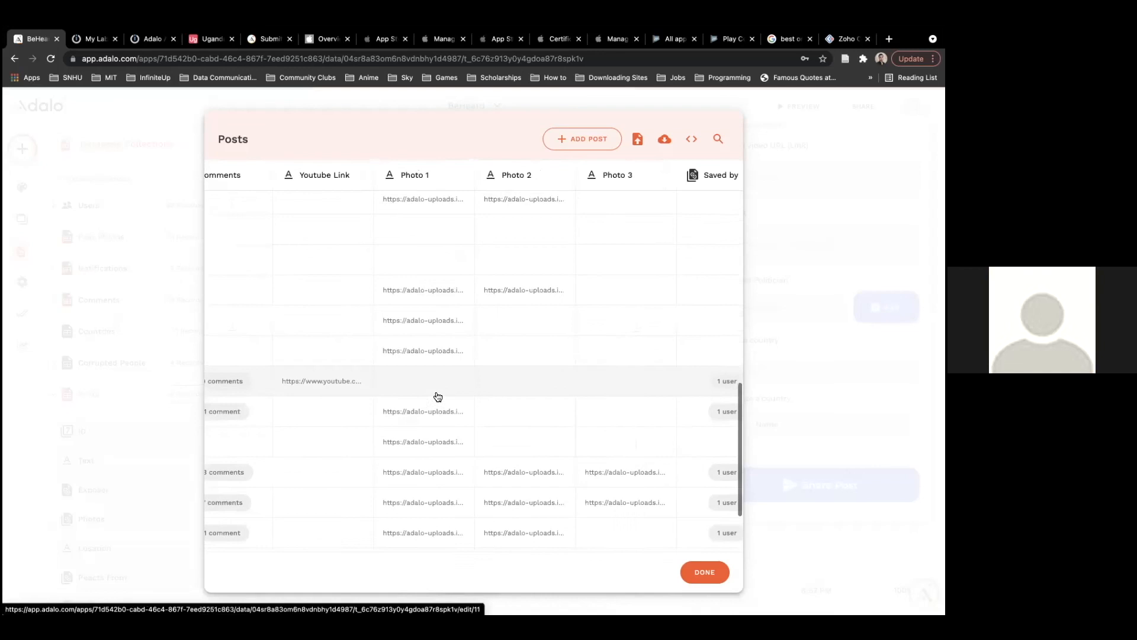
left_click(705, 572)
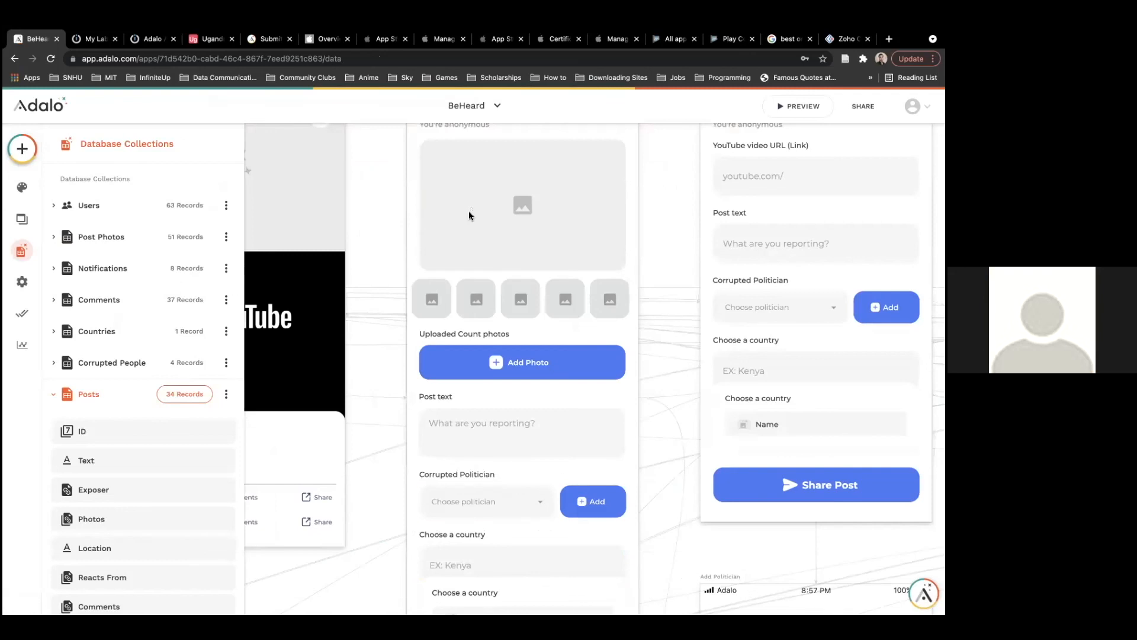
Close the database collections and look over the BeHeard screens from the report creation forms back to the home feed.
left_click(392, 174)
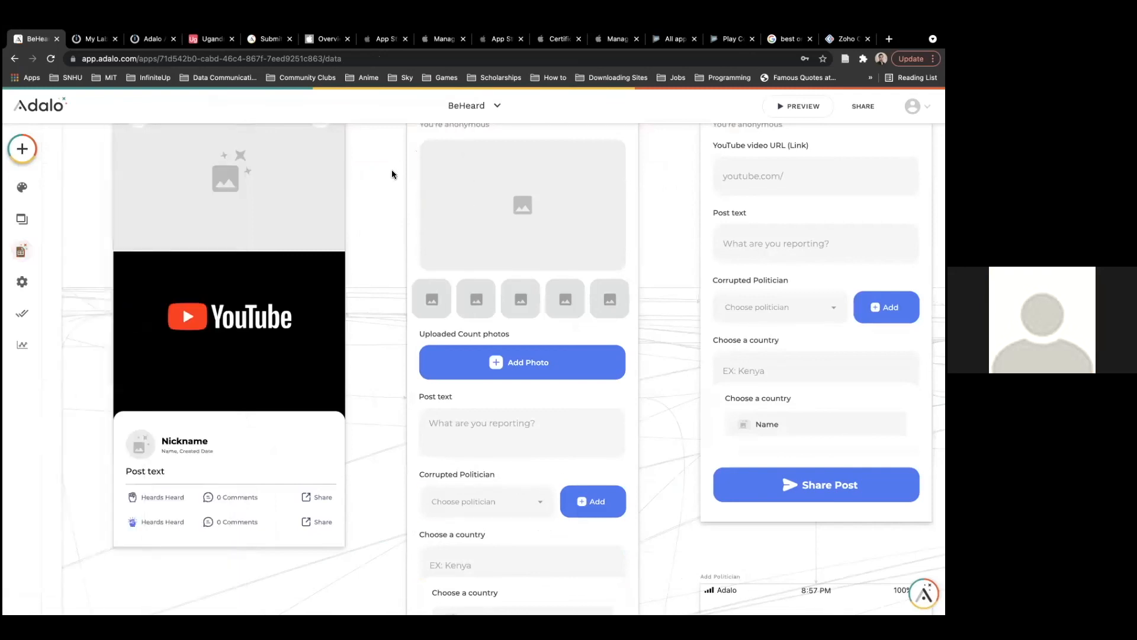
scroll(386, 224, "down", 1)
scroll(386, 223, "up", 1)
scroll(386, 224, "down", 1)
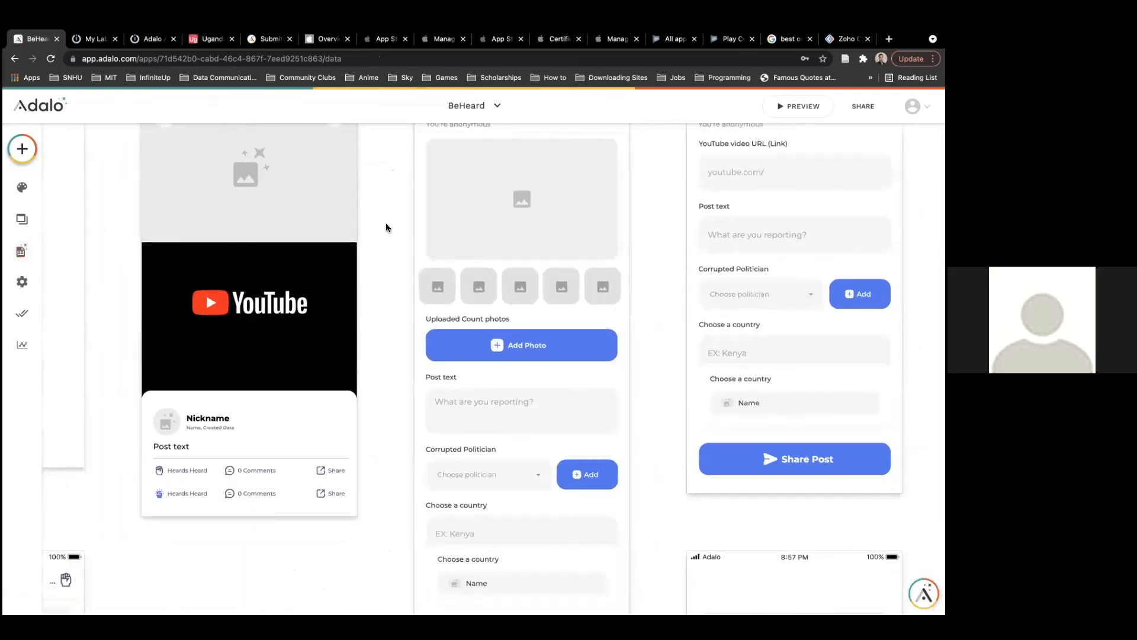
scroll(386, 223, "down", 2)
scroll(386, 223, "up", 2)
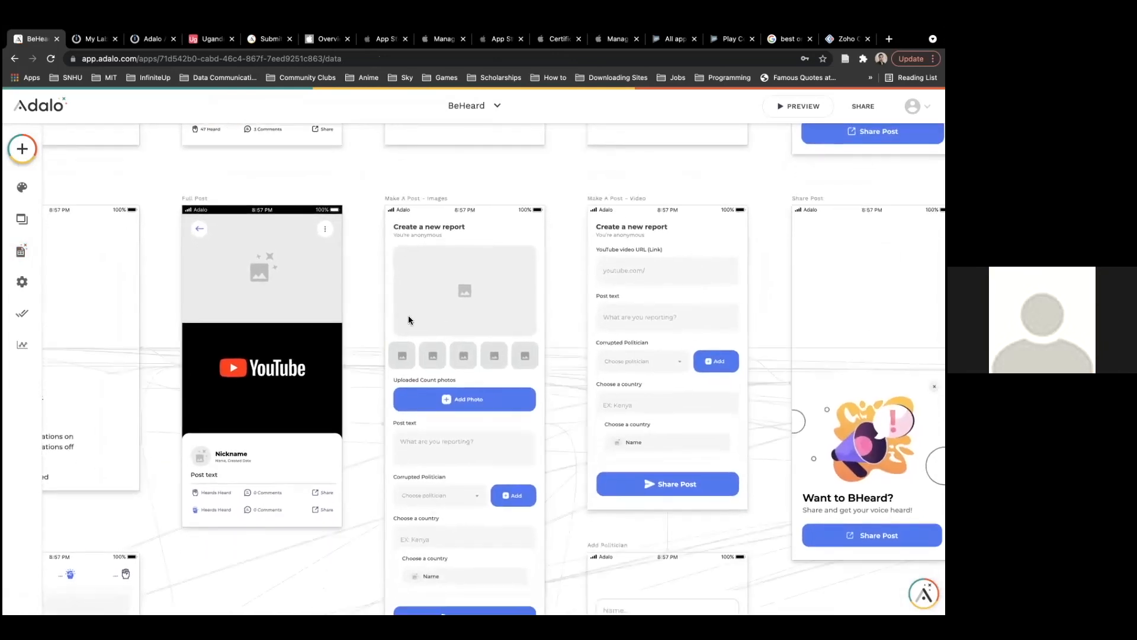
scroll(408, 318, "down", 3)
scroll(408, 318, "left", 15)
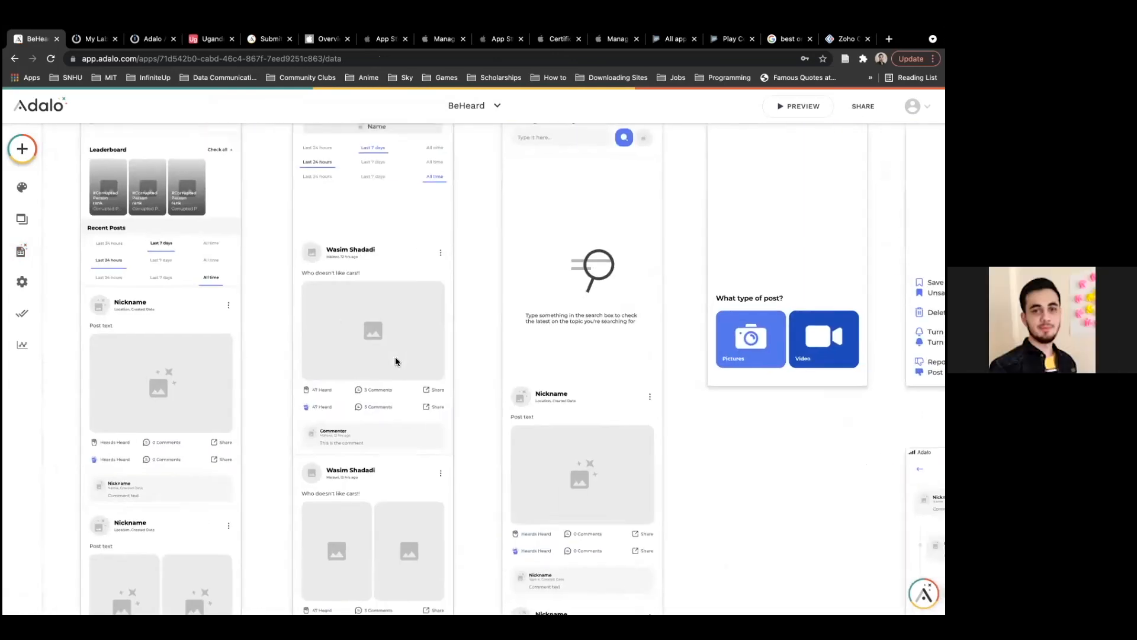
scroll(396, 360, "left", 10)
scroll(396, 360, "down", 2)
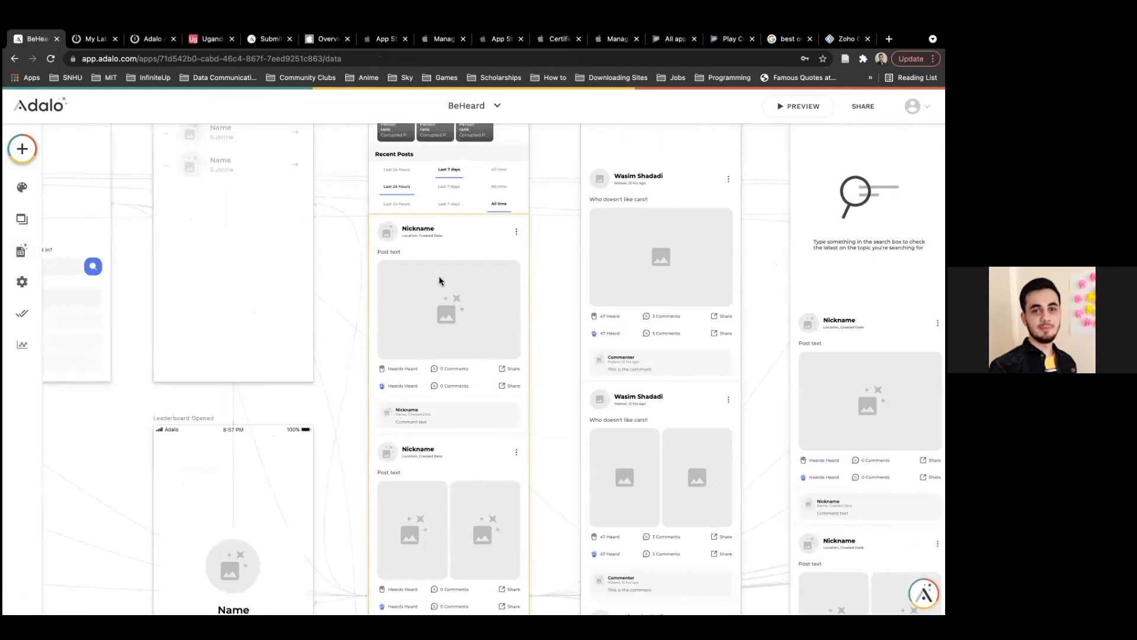
Inspect the URL source of the first post image under Recent Posts, checking the current post's Photo 1 property.
left_click(440, 280)
left_click(415, 290)
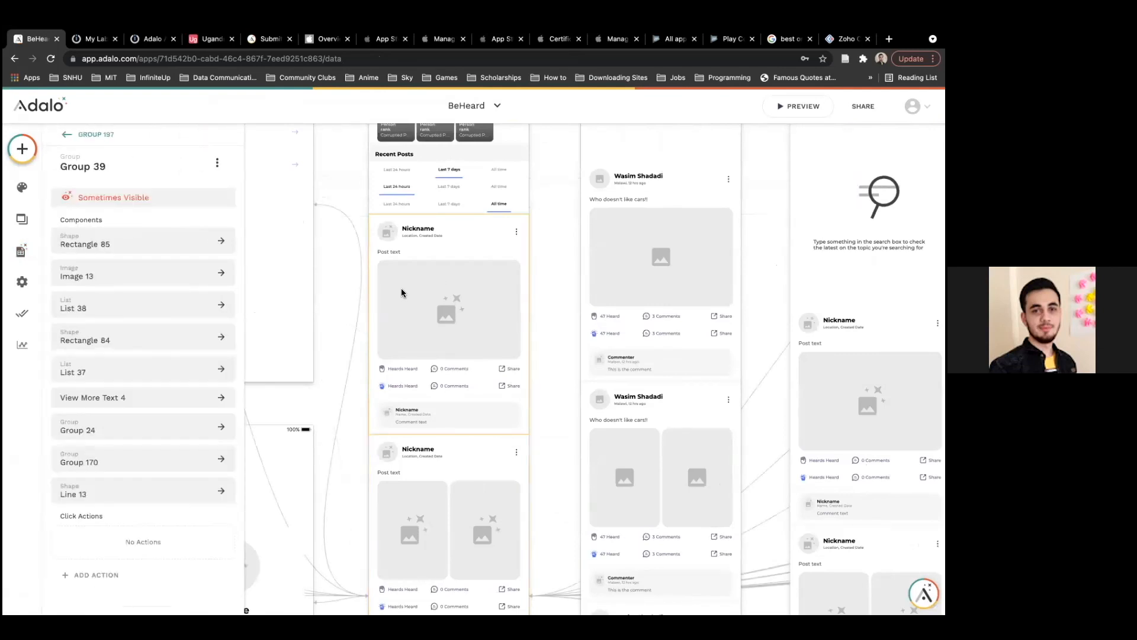
left_click(401, 292)
left_click(121, 264)
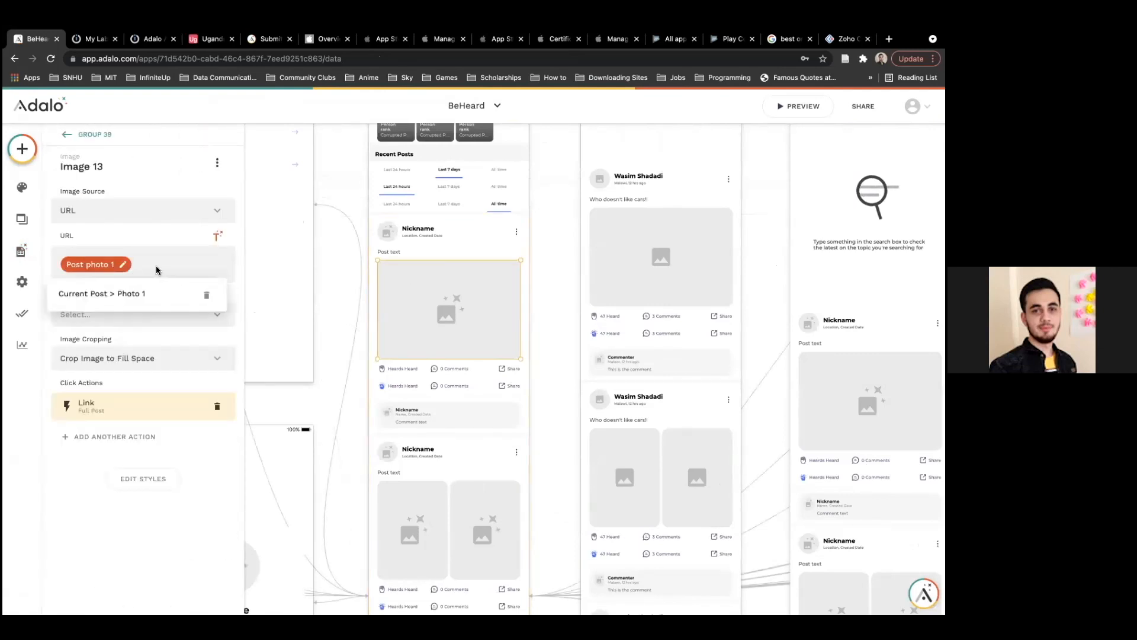
left_click(217, 236)
mouse_move(219, 278)
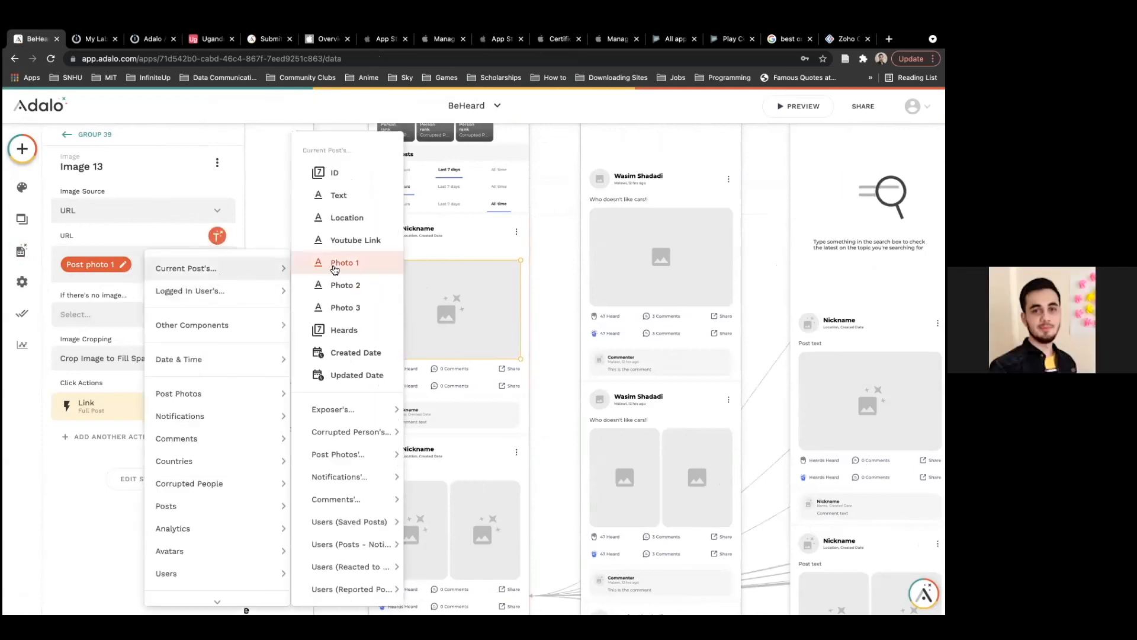
left_click(340, 263)
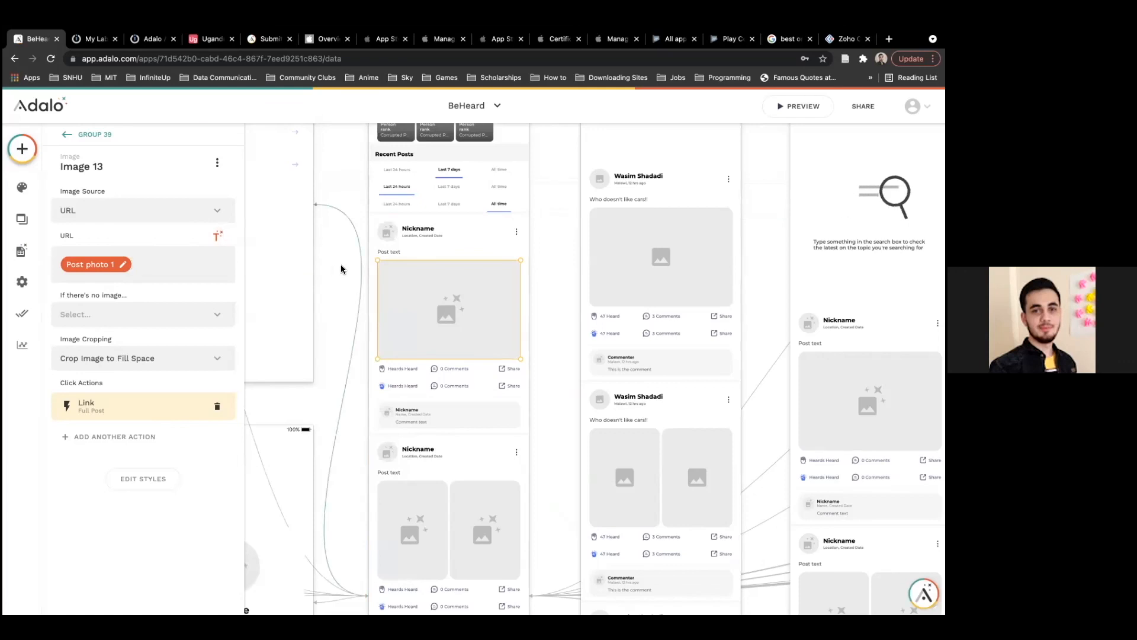
left_click(540, 279)
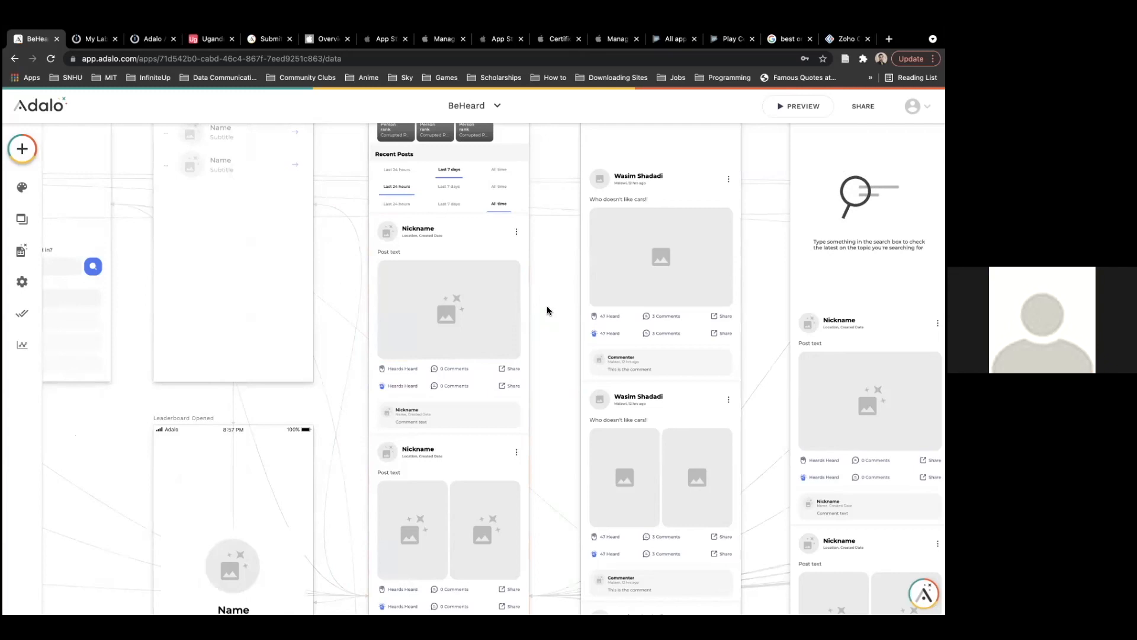
scroll(547, 310, "right", 20)
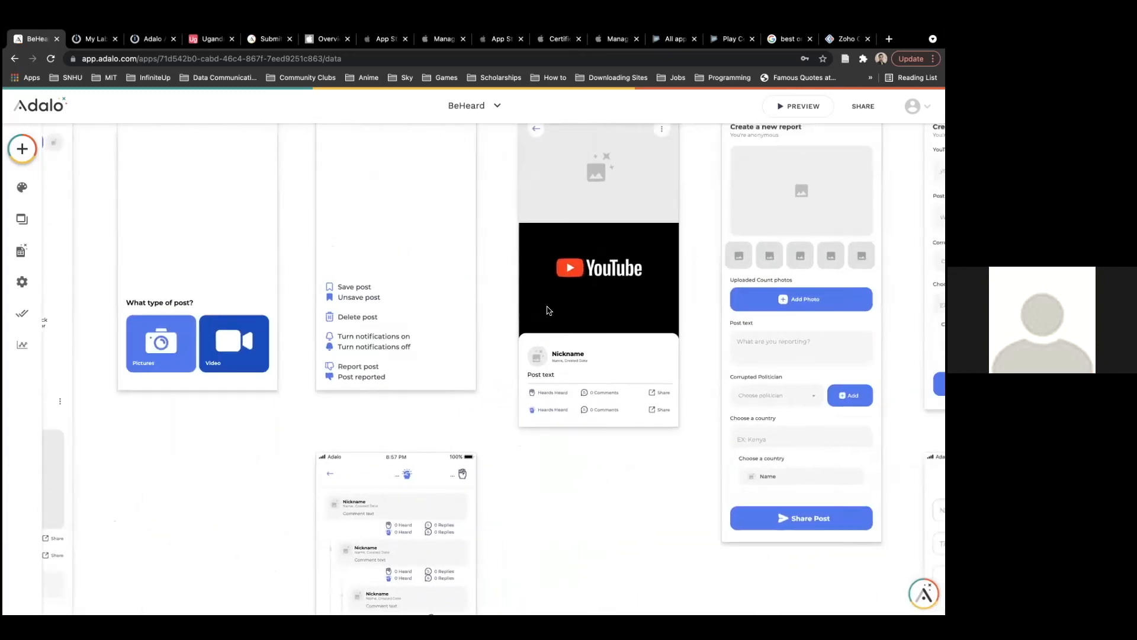
Find the Make A Post - Images screen and select its large Image Picker for inspection.
scroll(546, 305, "right", 5)
left_click(498, 320)
left_click(583, 302)
scroll(583, 301, "up", 1)
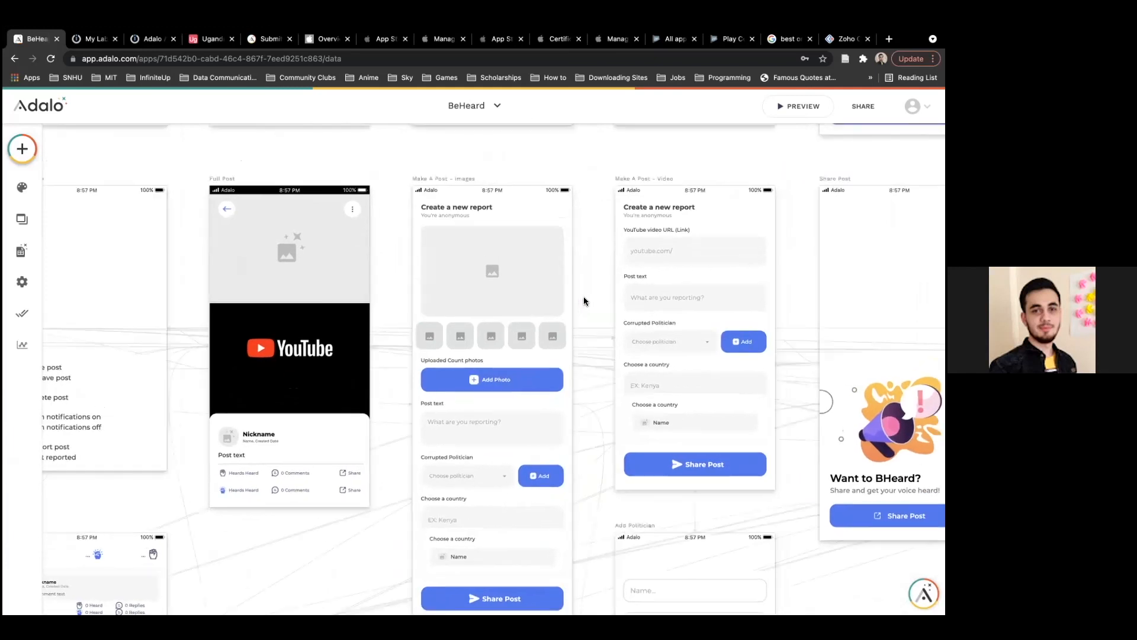
left_click(518, 289)
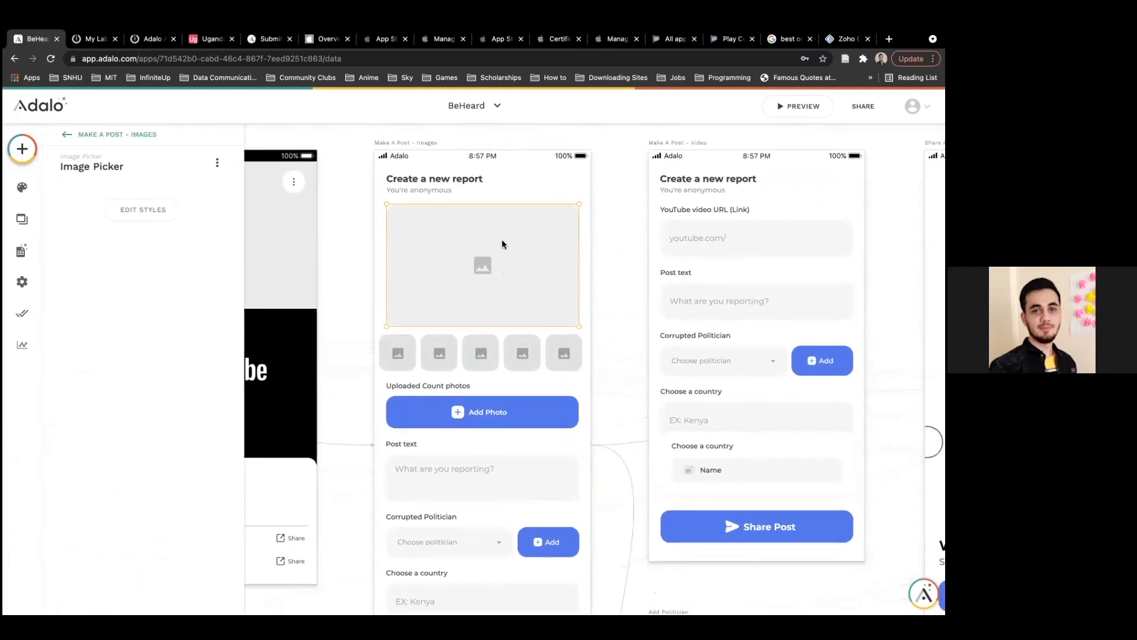
Inspect the Add Photo button's Create Post Photo action, checking the Photo, Index, Actual Photo and Post fields.
left_click(431, 400)
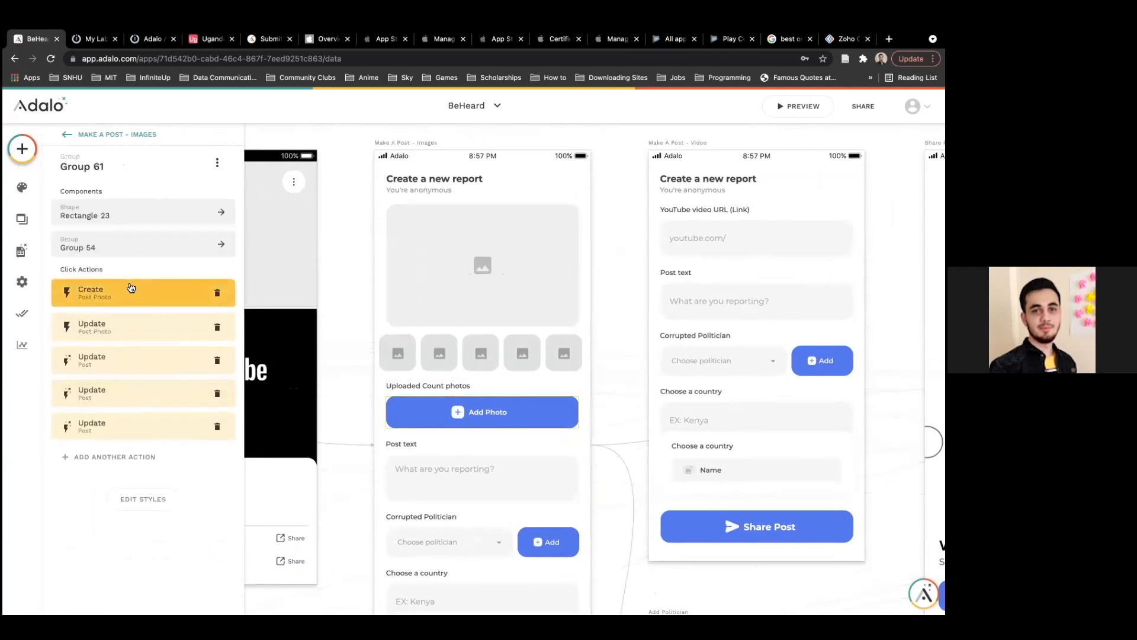
left_click(131, 287)
scroll(101, 368, "down", 2)
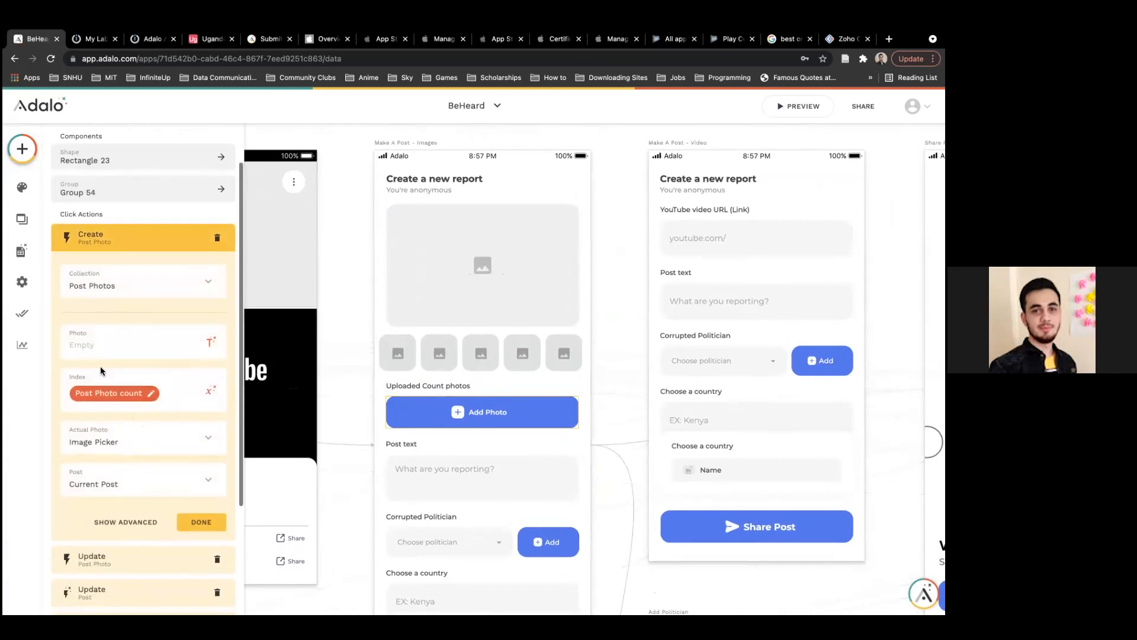
scroll(109, 389, "down", 1)
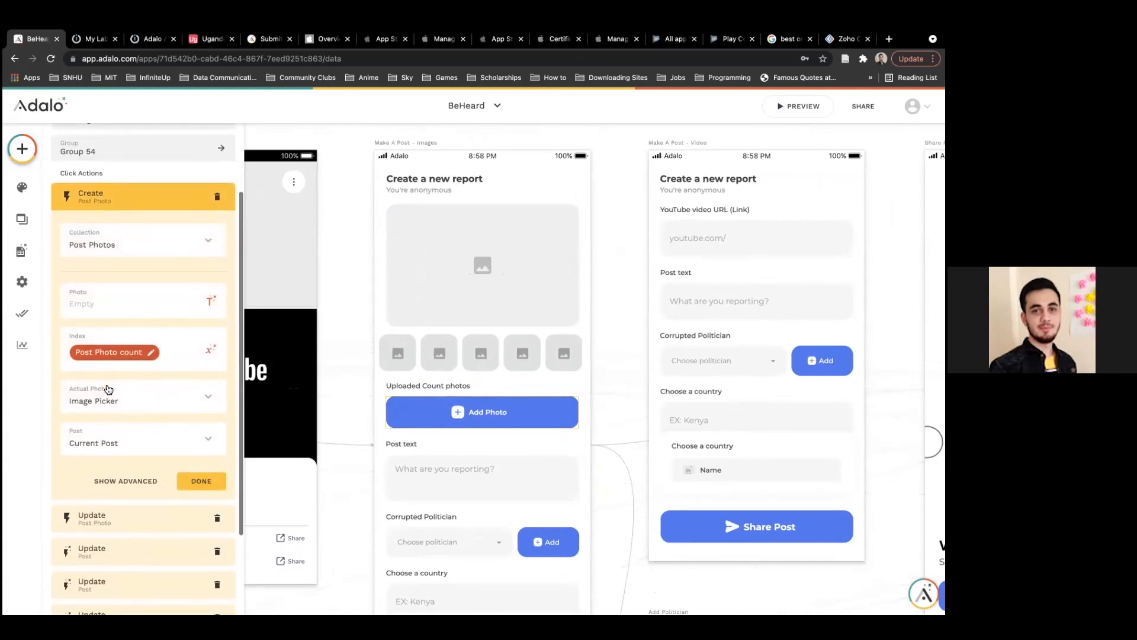
left_click(92, 302)
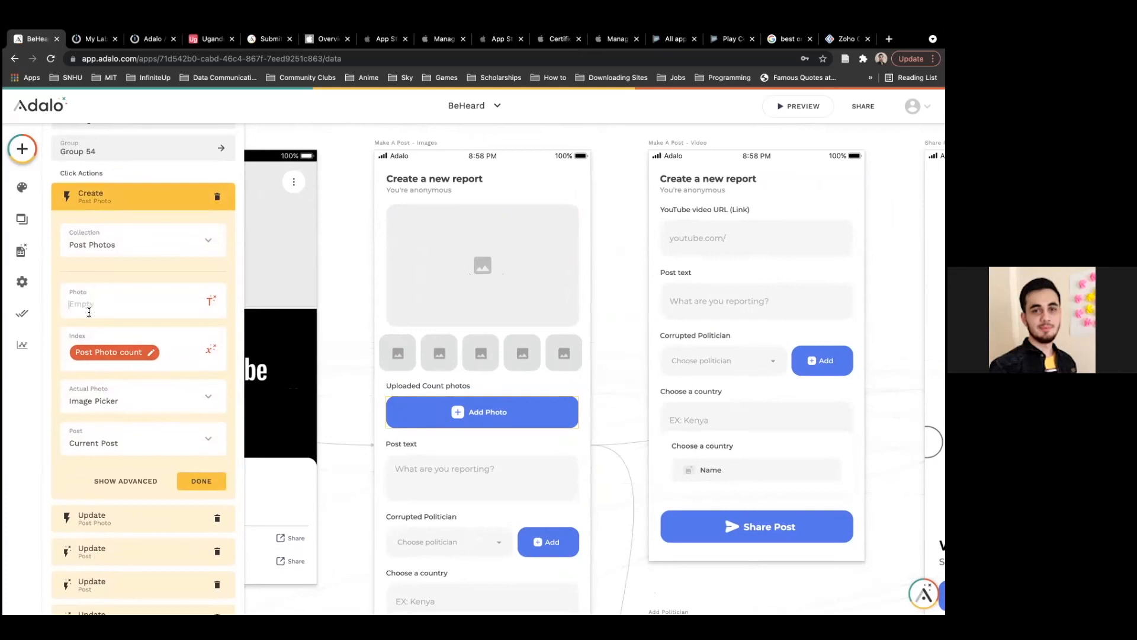
scroll(104, 364, "down", 1)
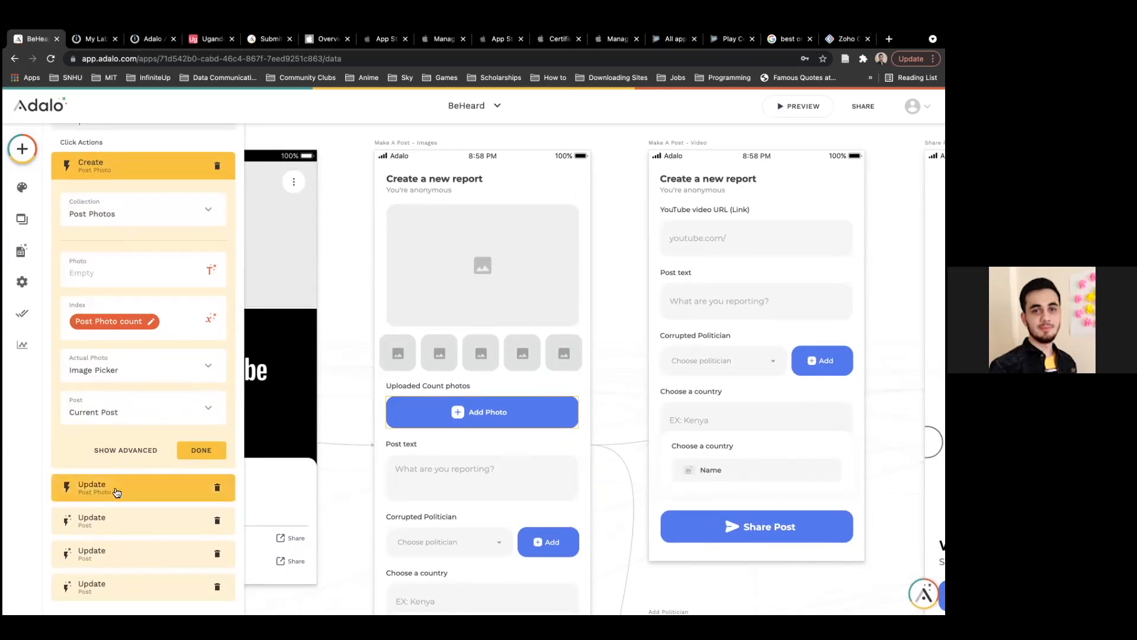
Examine the Update Post Photo action's Photo value, tracing its source to the New Post Photo's Actual Photo URL.
left_click(116, 487)
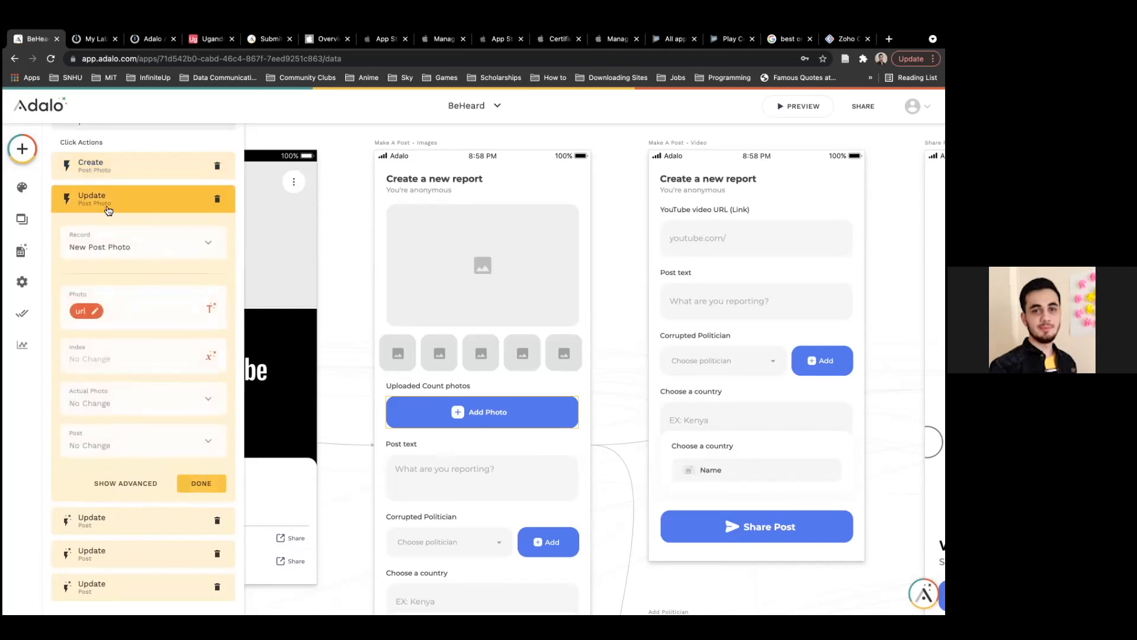
left_click(110, 312)
left_click(207, 310)
mouse_move(195, 389)
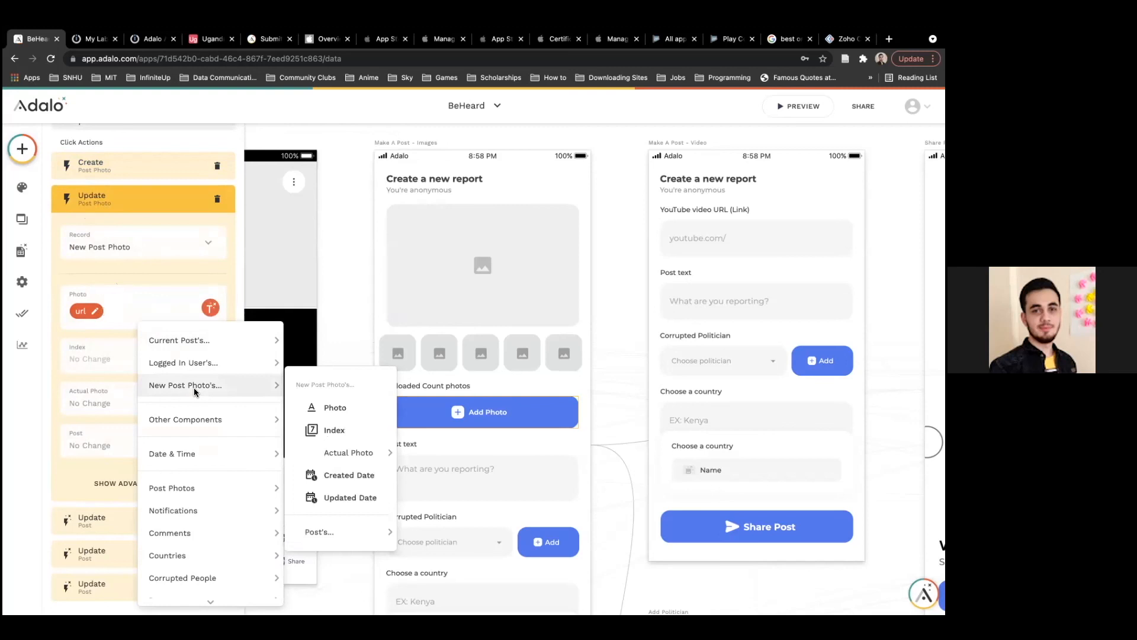
mouse_move(346, 455)
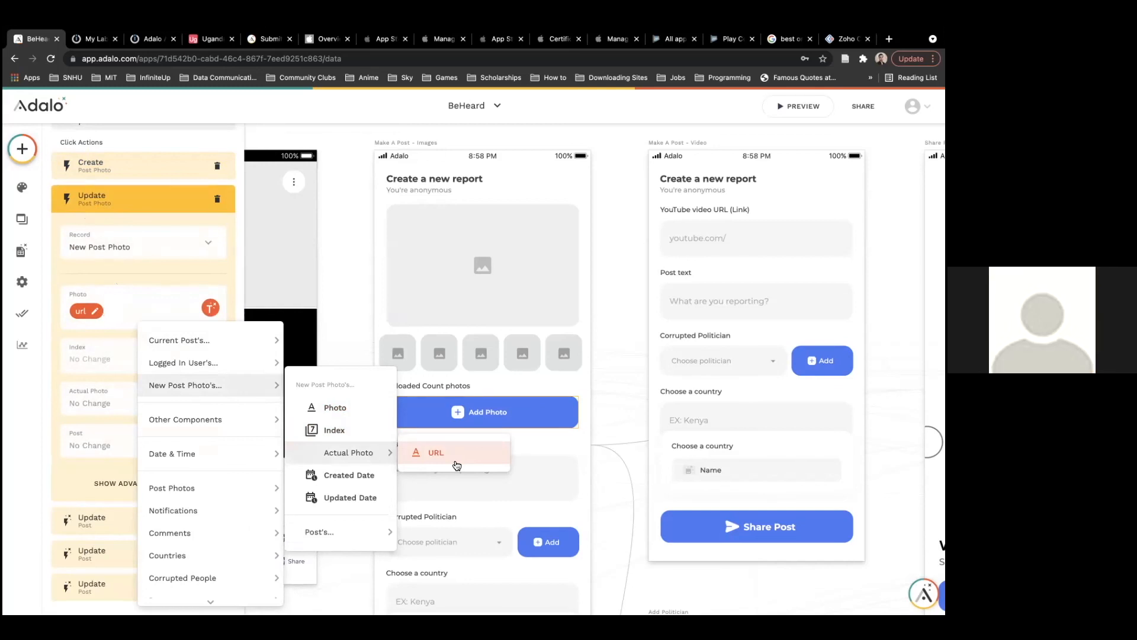
left_click(147, 282)
Examine the first Update Post action's Photo 1 value and its Actual Photo URL source, then close the Add Photo button's settings.
scroll(149, 358, "down", 2)
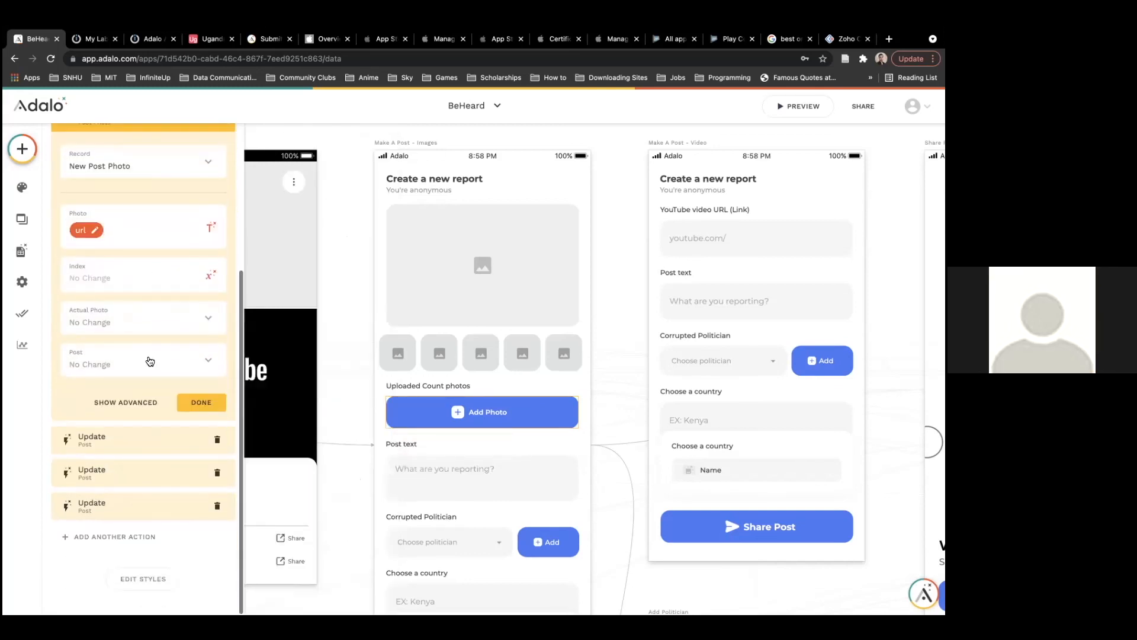
left_click(130, 441)
scroll(159, 413, "down", 3)
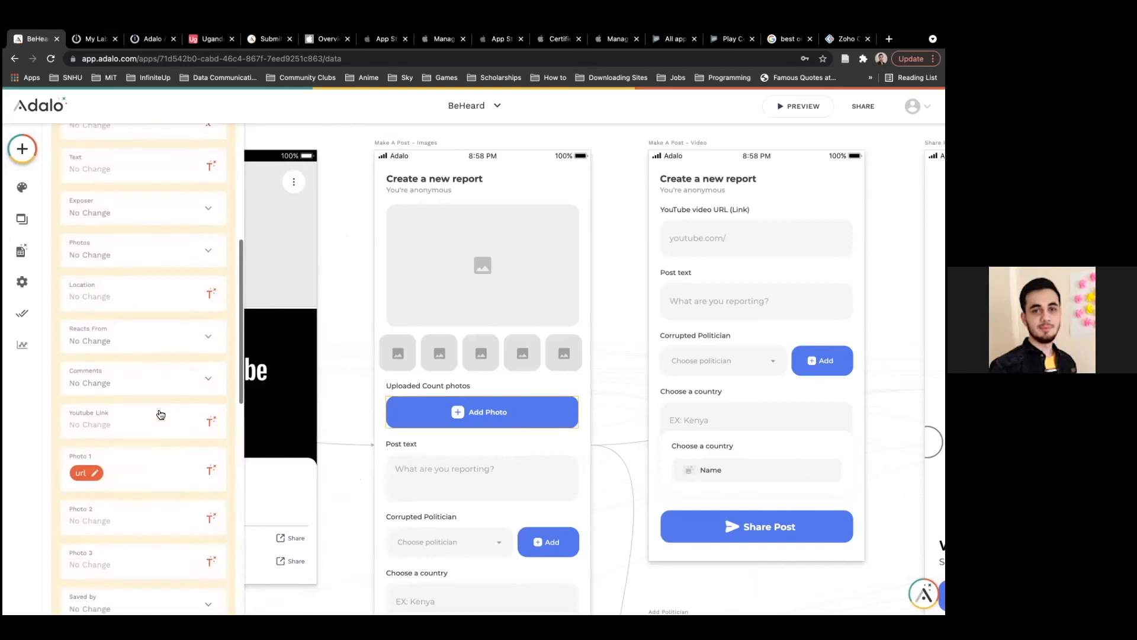
left_click(211, 464)
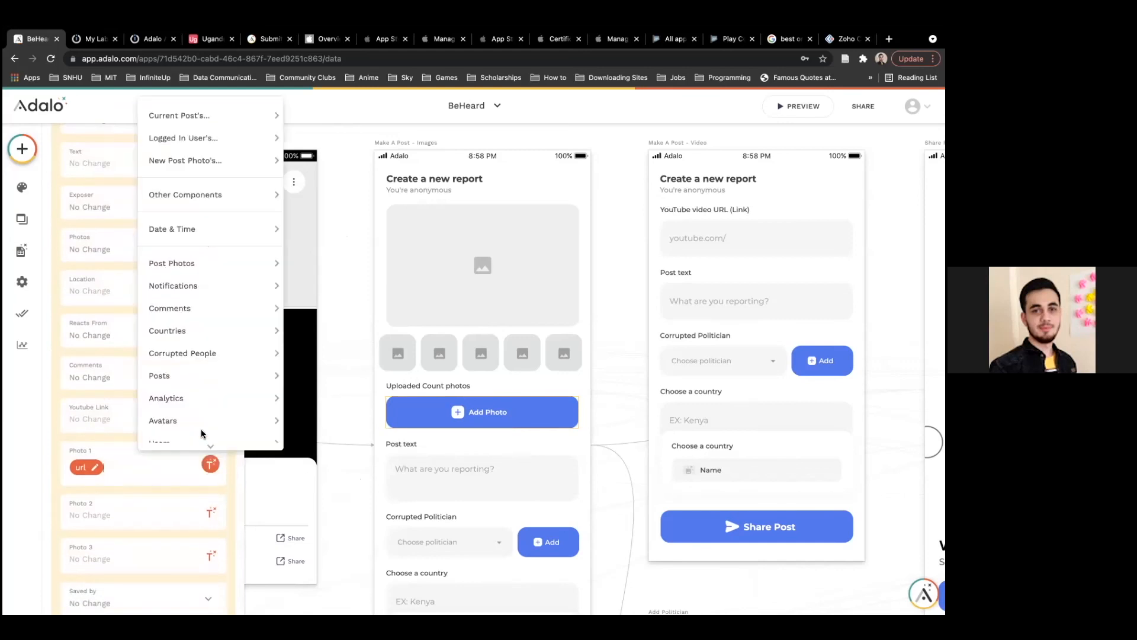
mouse_move(202, 161)
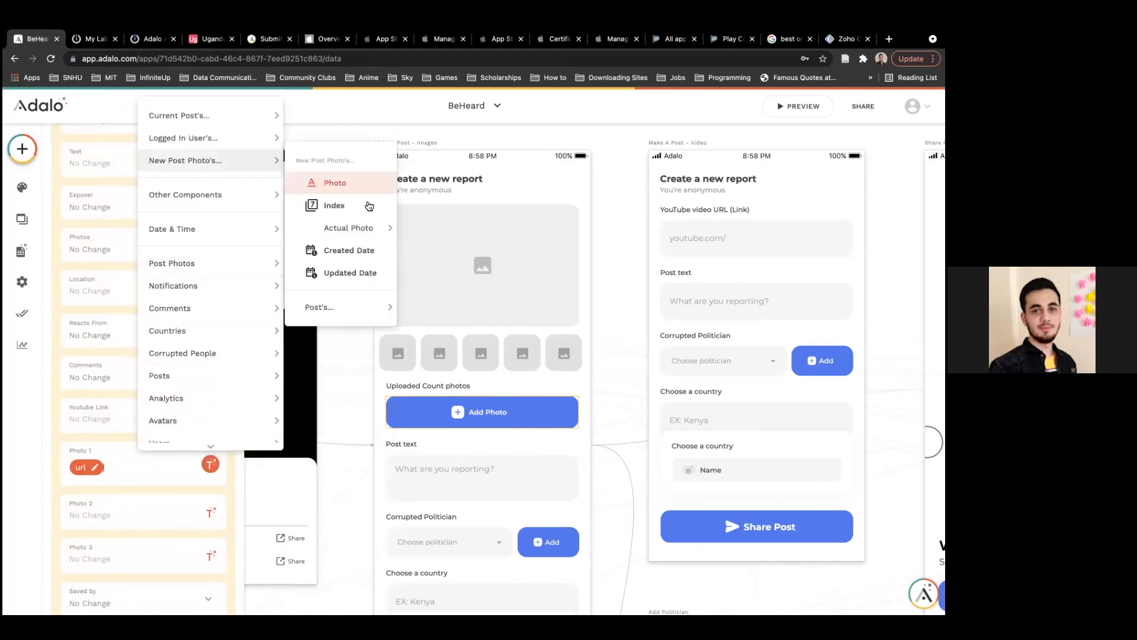
mouse_move(382, 228)
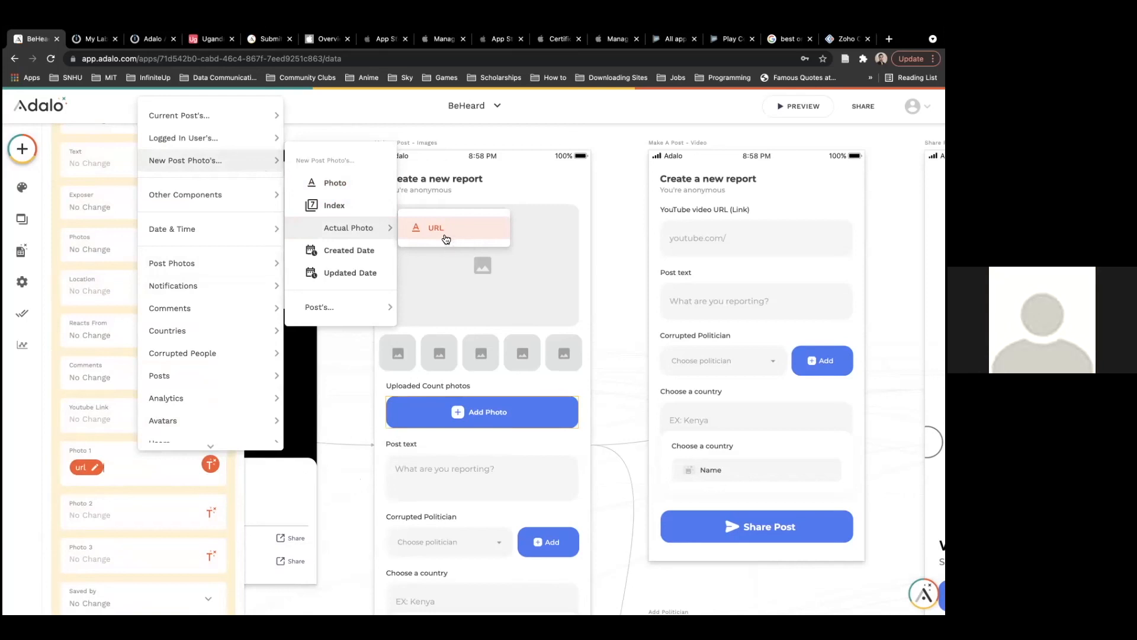
left_click(424, 271)
left_click(615, 219)
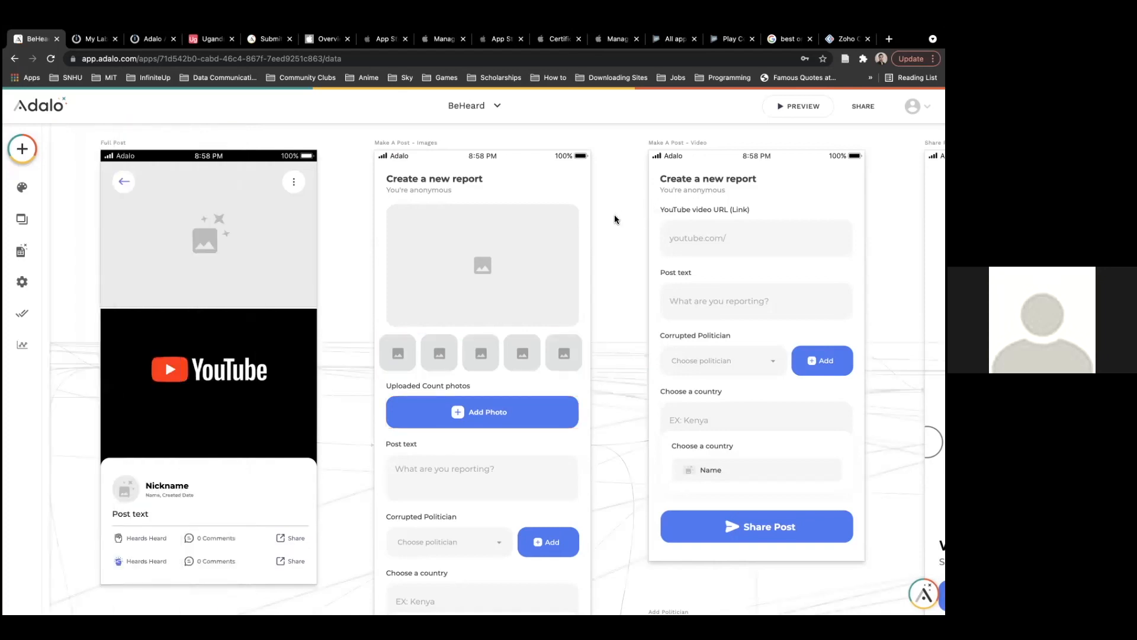
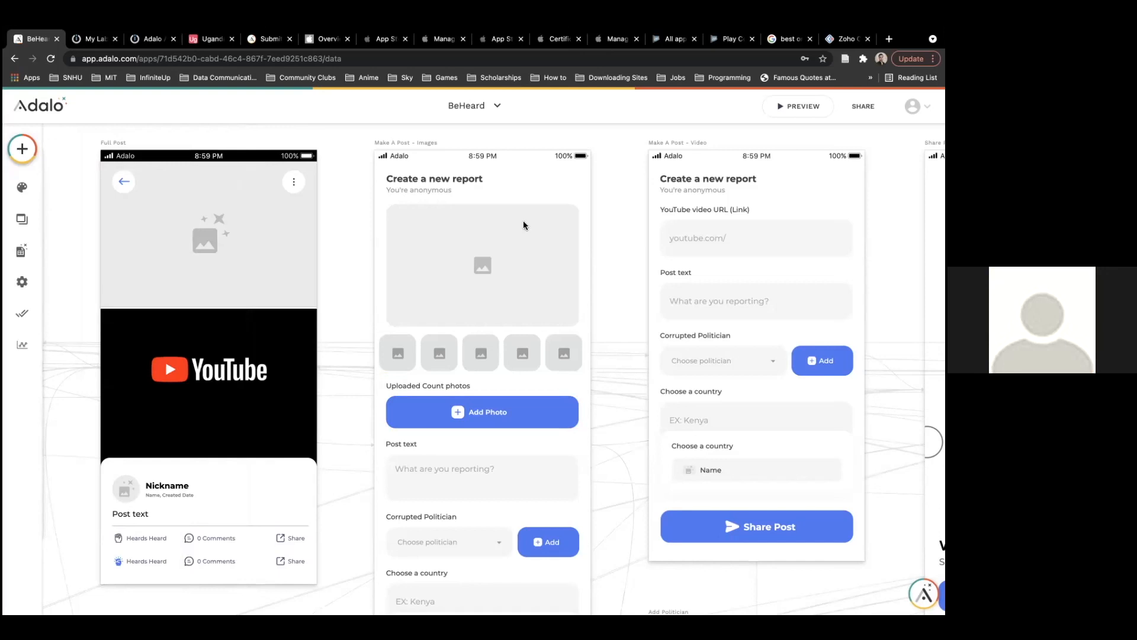
Switch to Integromat and review the organization dashboard's operations usage, operations limit and usage reset date.
left_click(92, 39)
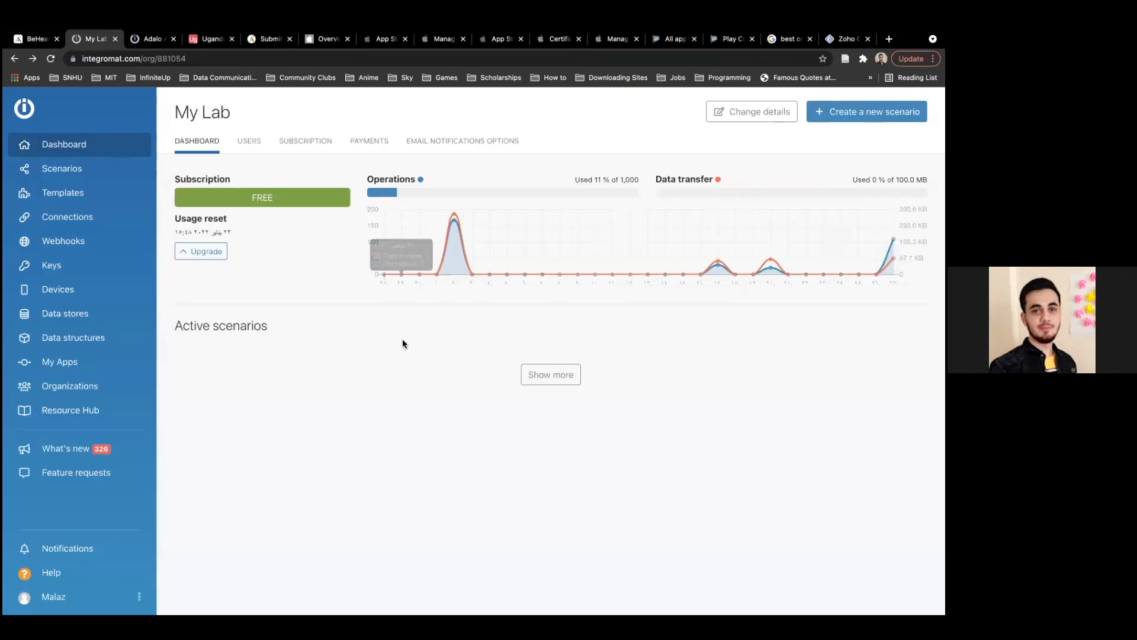
mouse_move(453, 220)
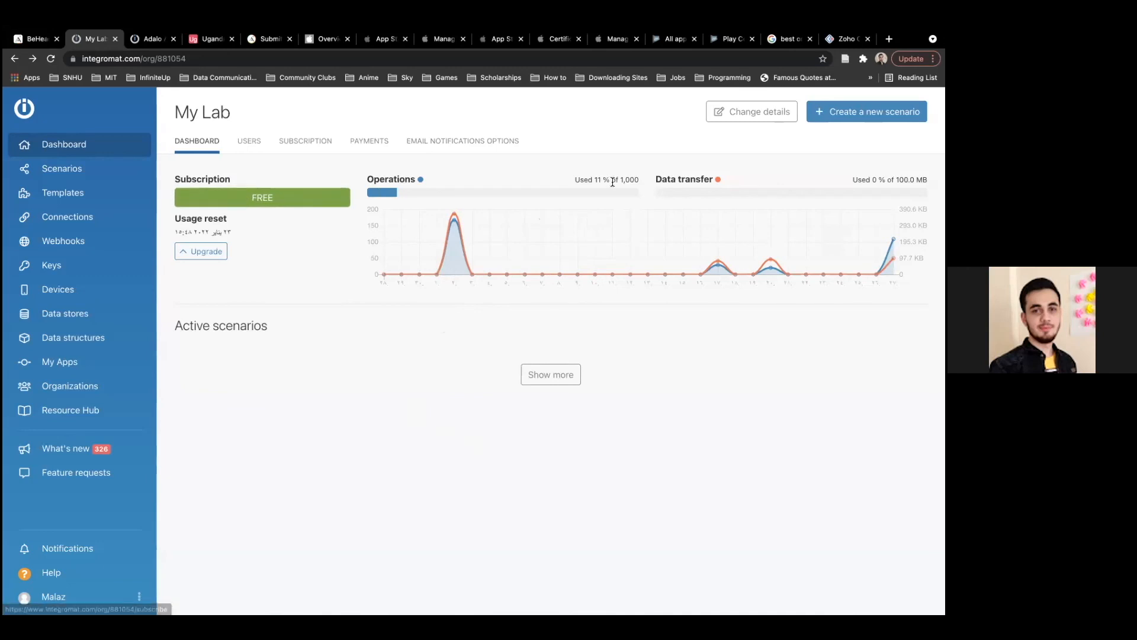
left_click_drag(620, 178, 648, 182)
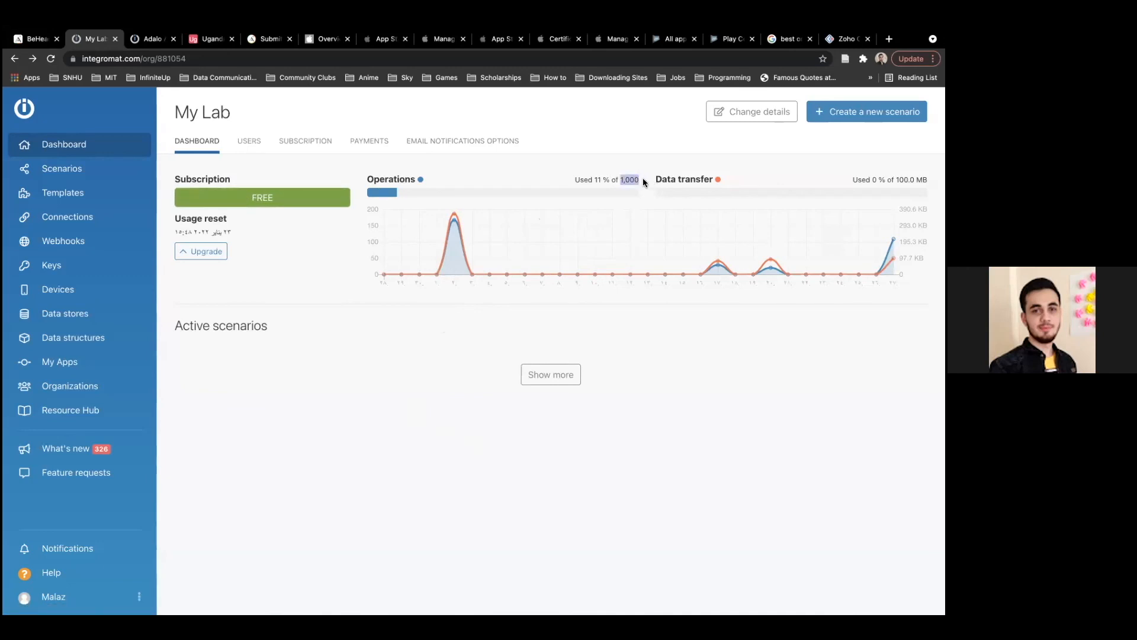
left_click_drag(595, 179, 610, 179)
left_click(648, 177)
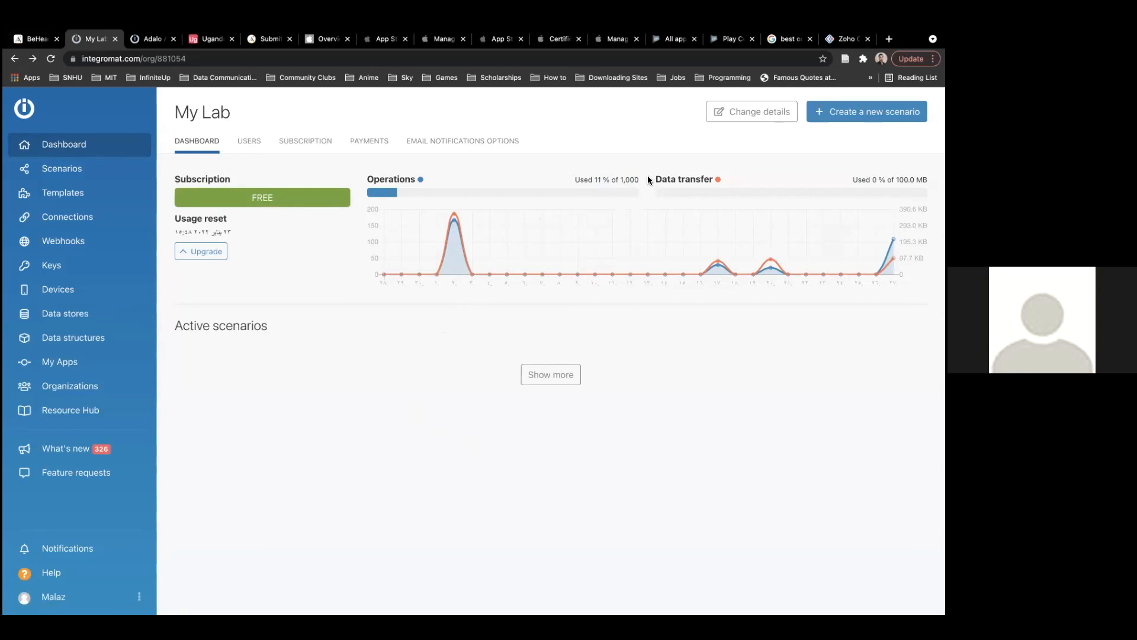
double_click(636, 180)
left_click_drag(170, 228, 225, 236)
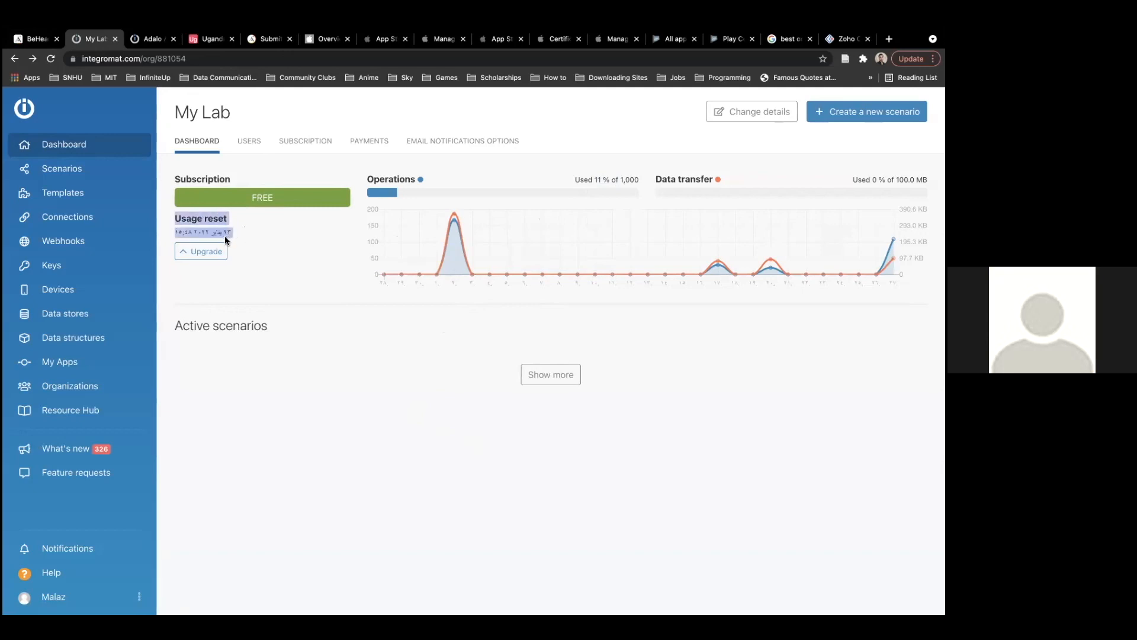
left_click(287, 274)
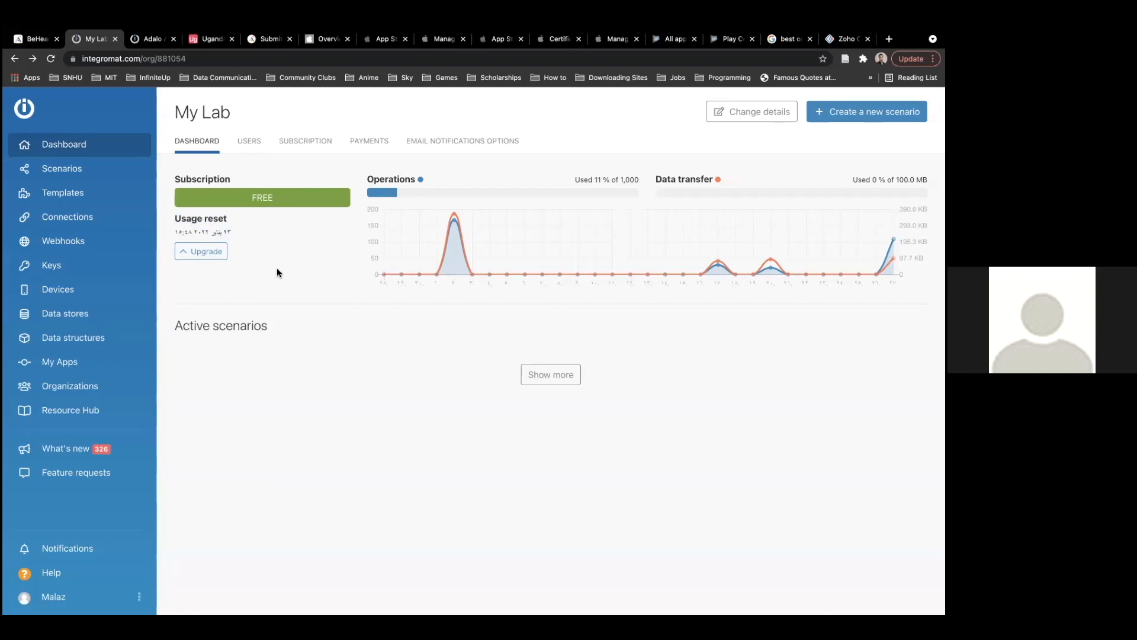
left_click(74, 264)
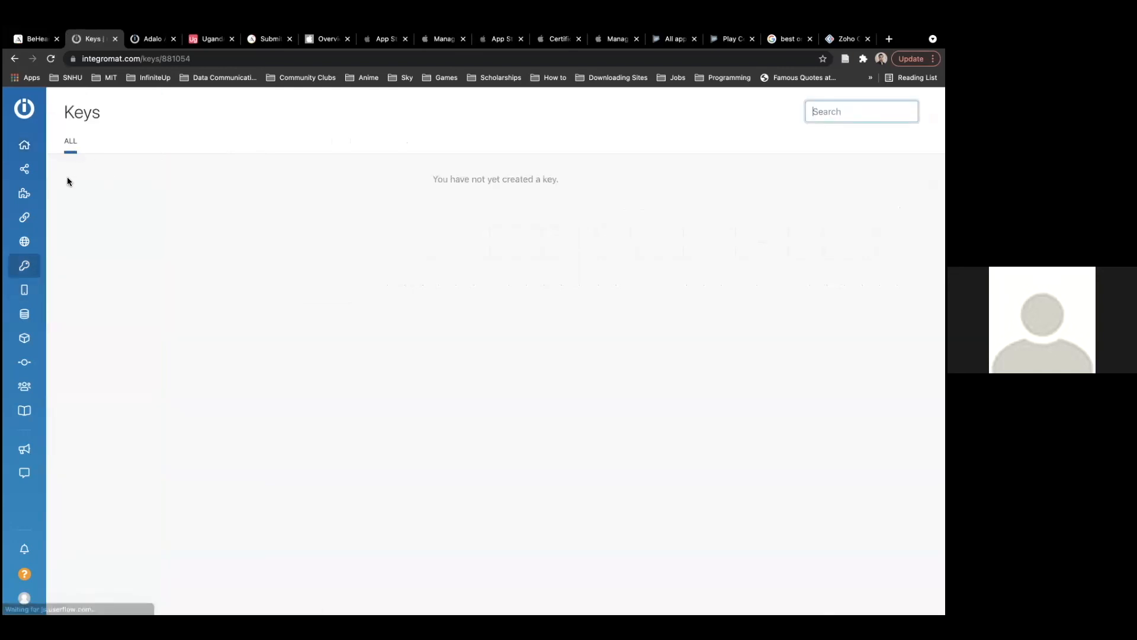
left_click(36, 149)
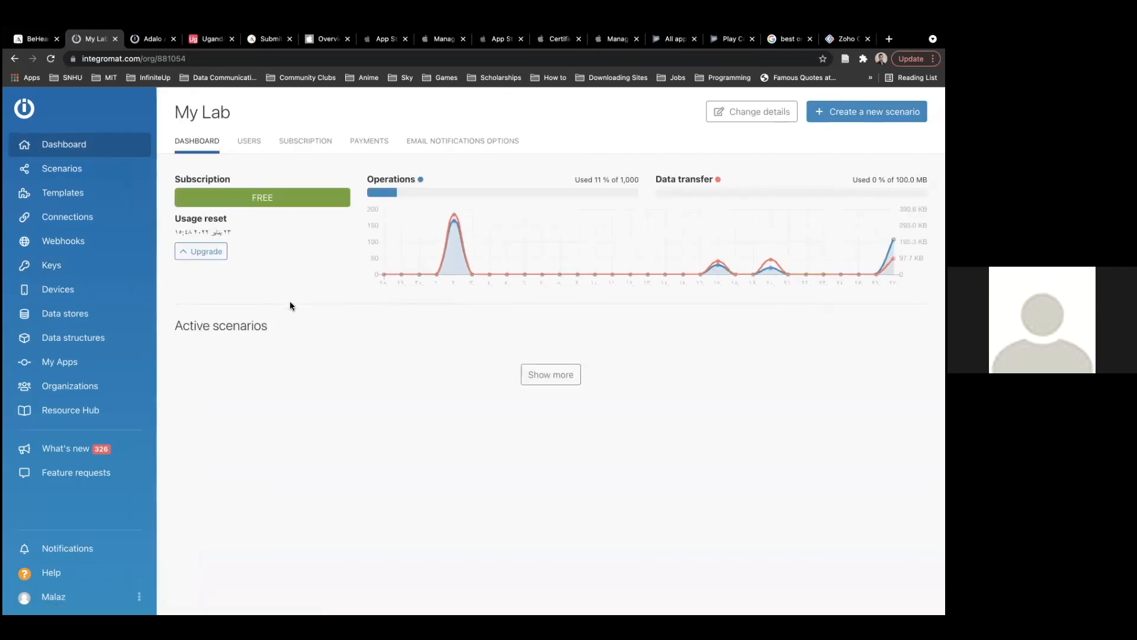